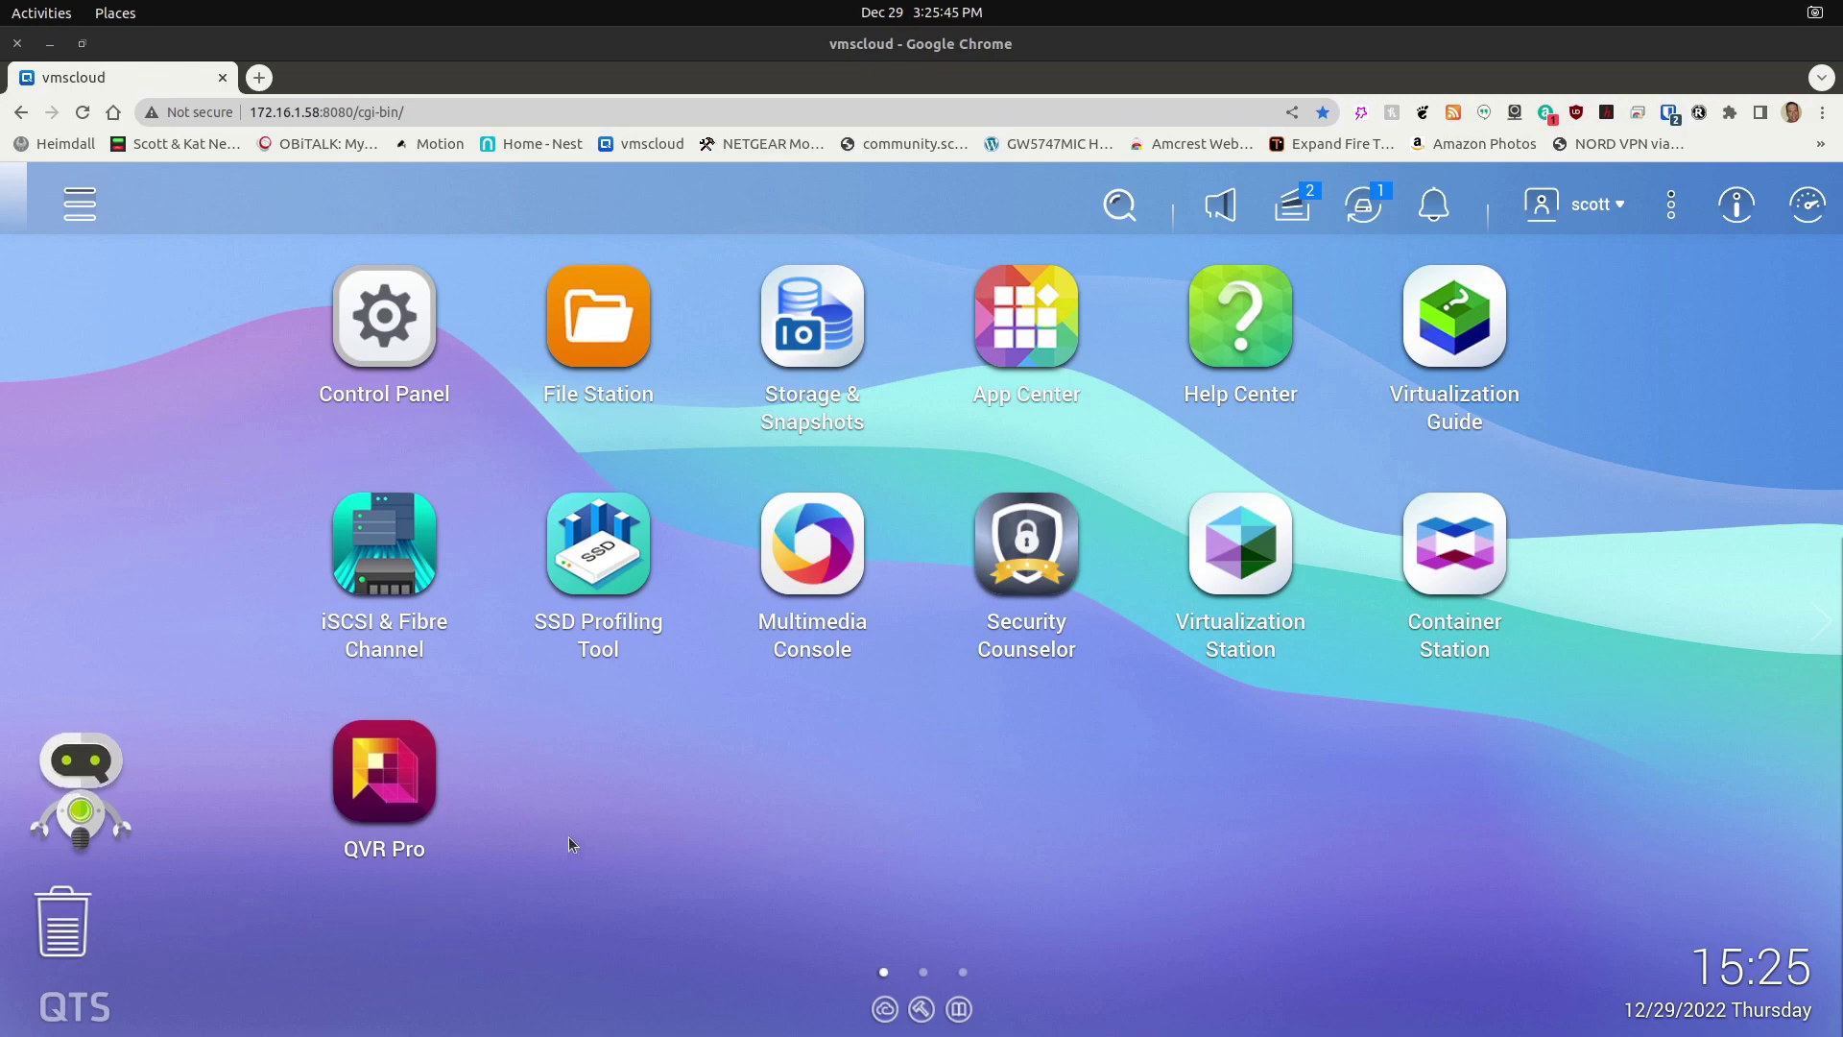
Open the External Device settings in the Control Panel to show the UPS configuration
left_click(368, 307)
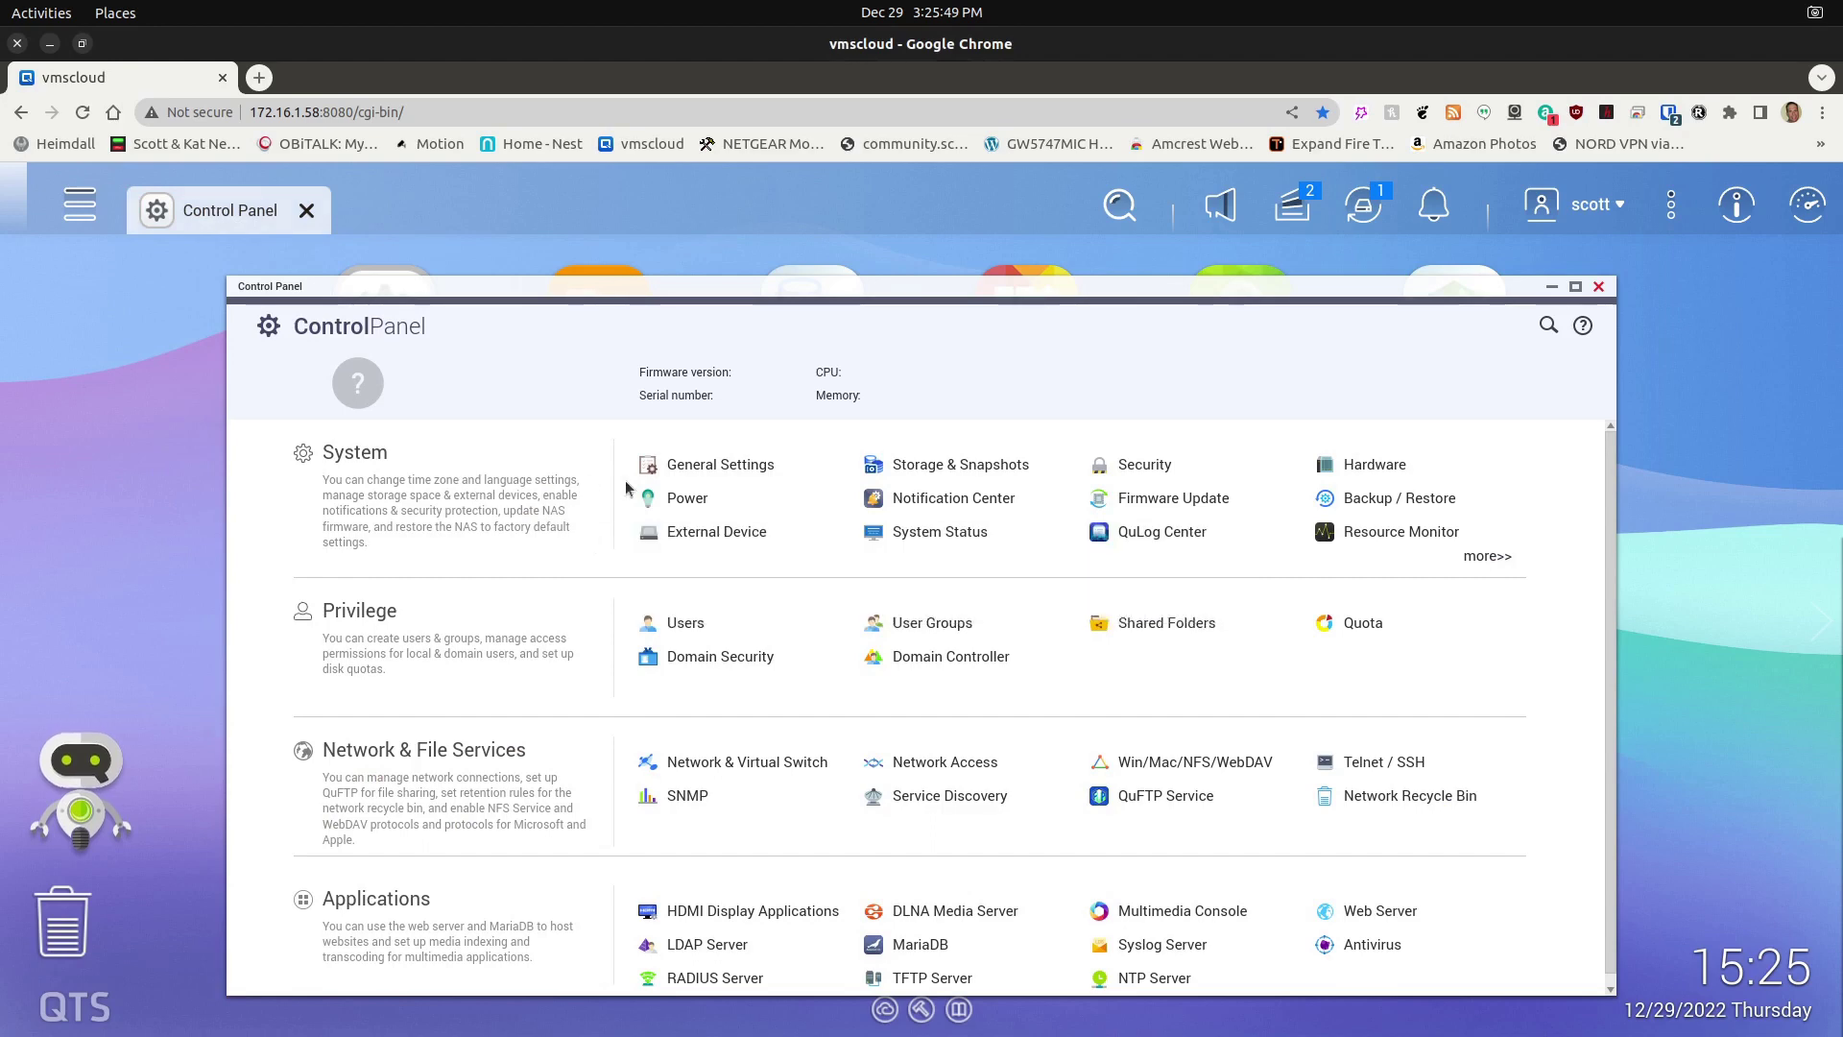
left_click(683, 465)
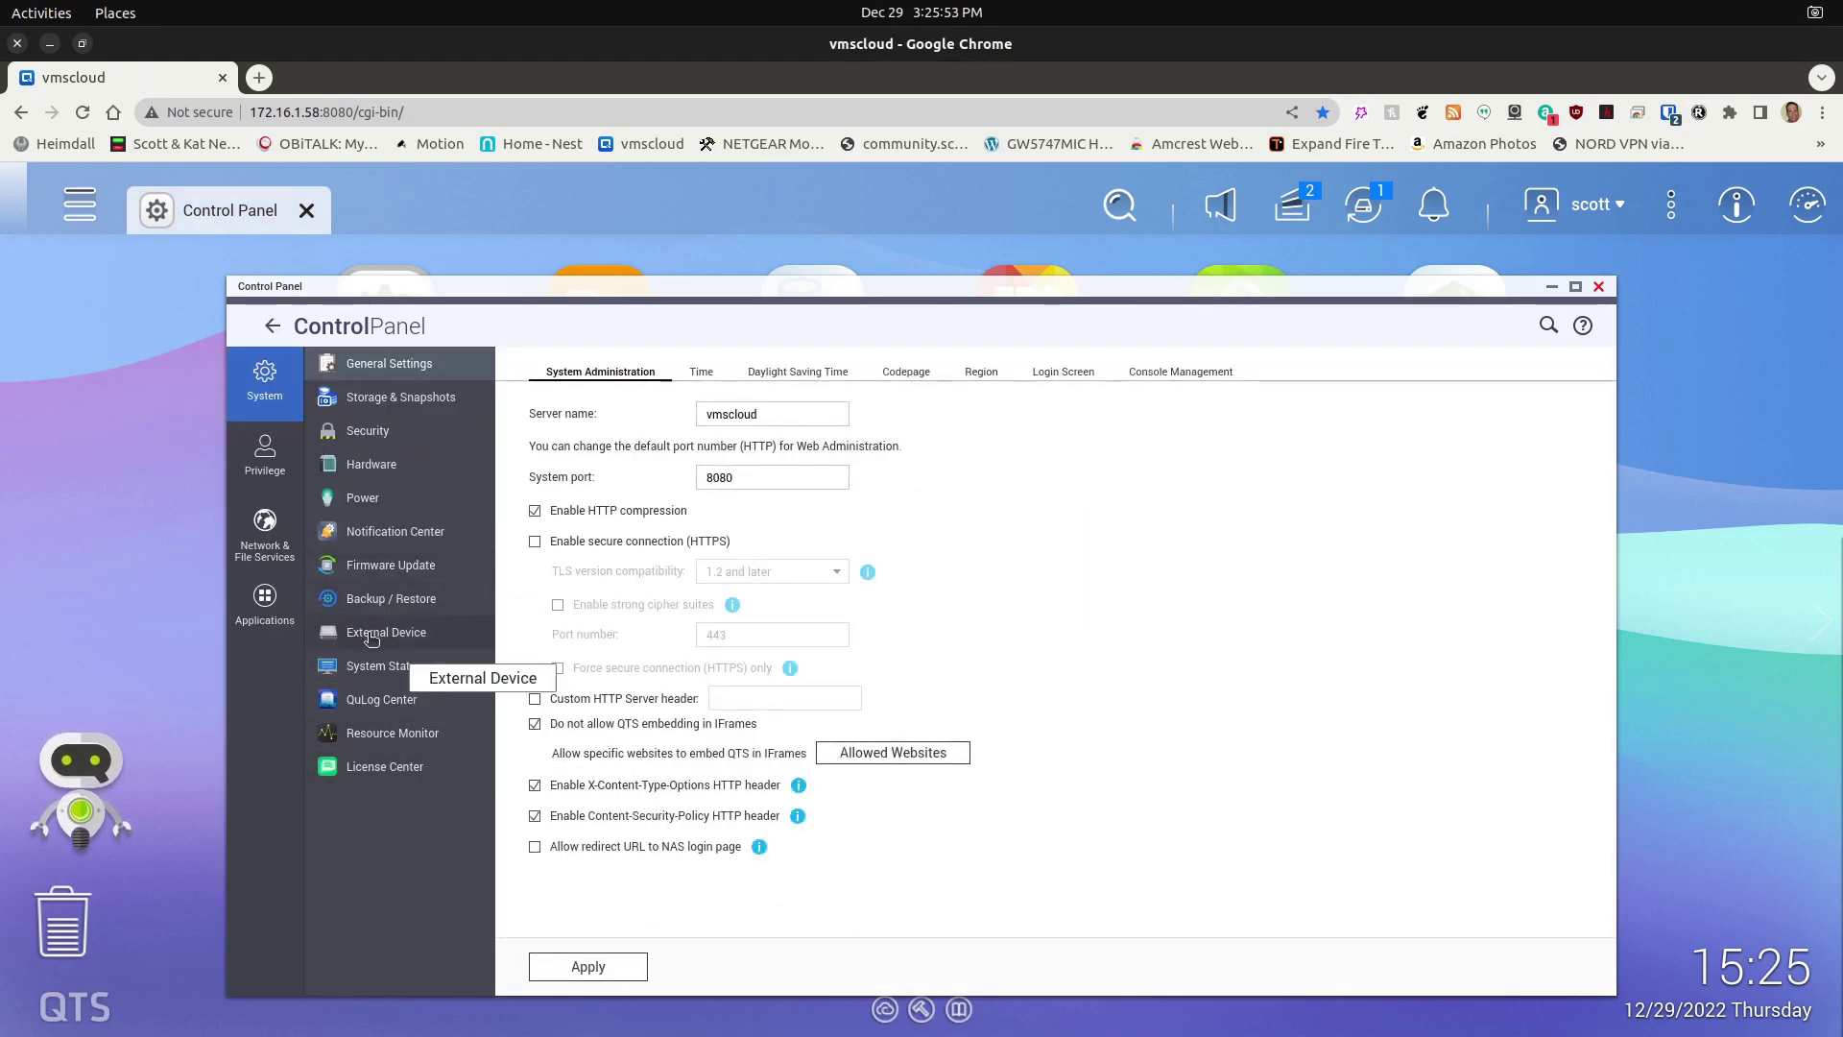
left_click(371, 640)
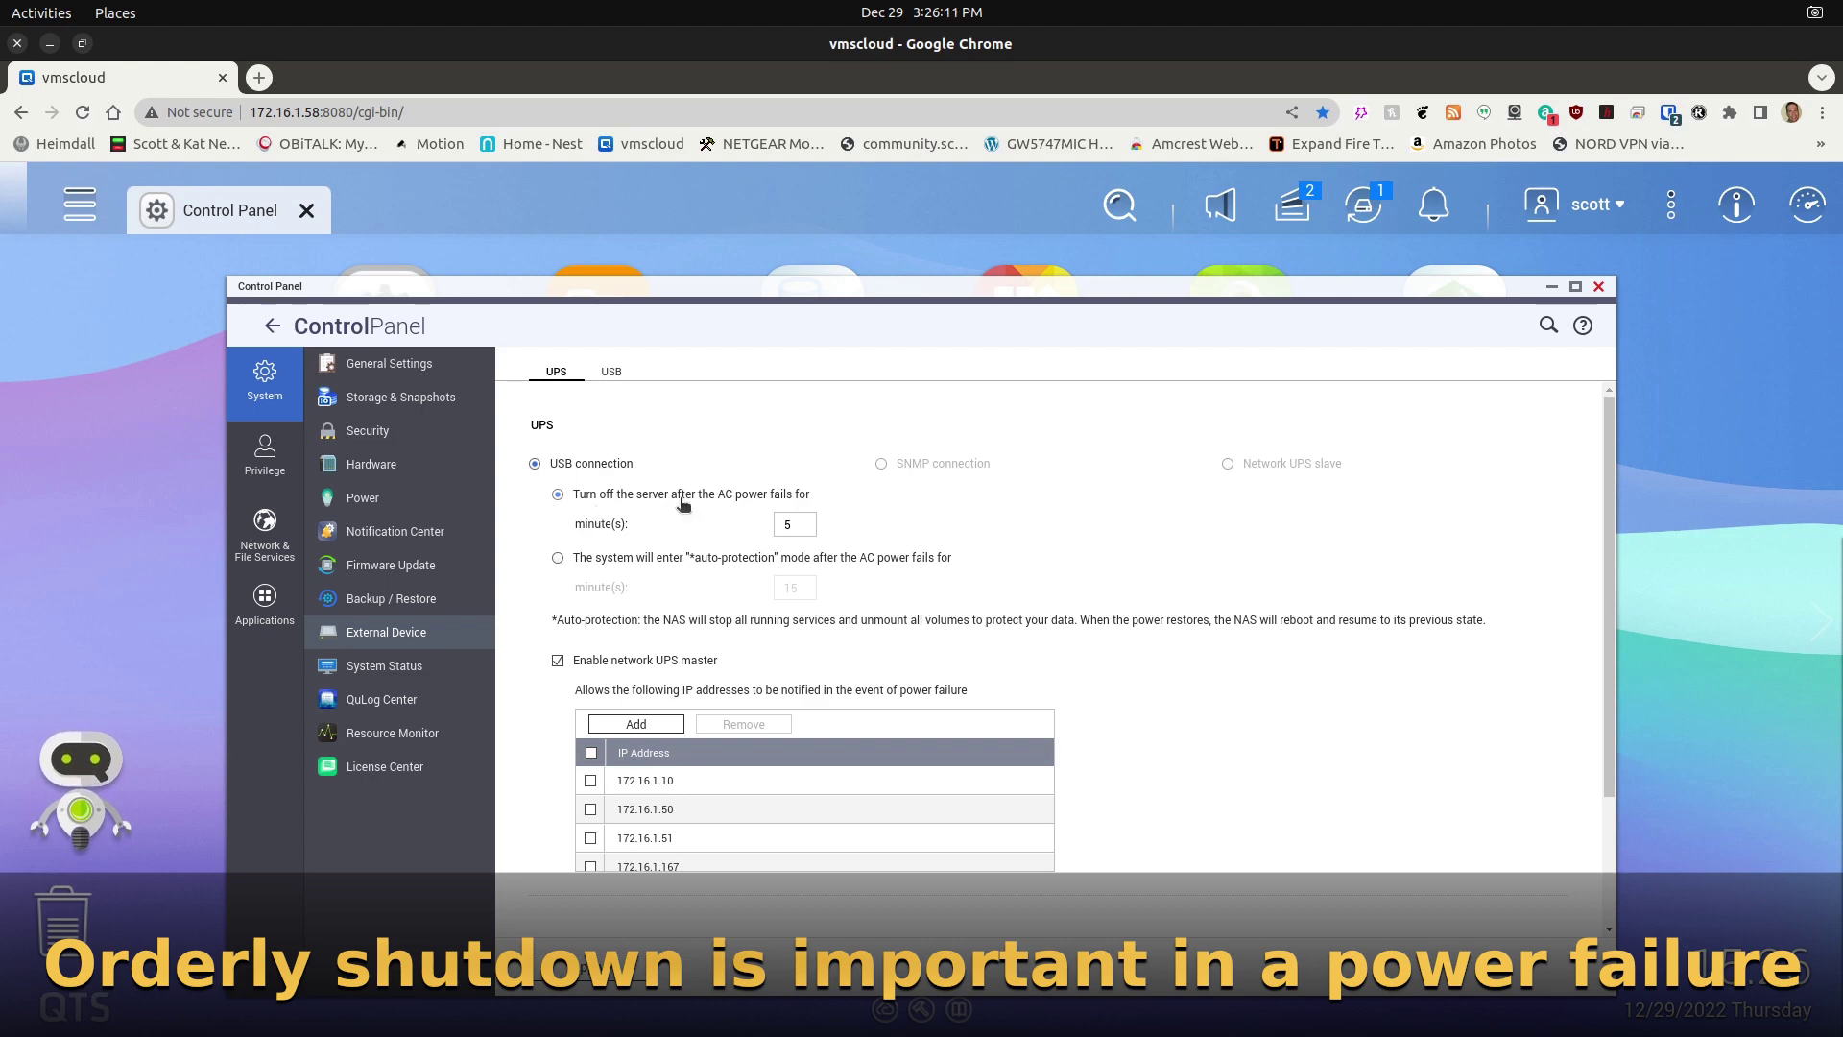
Review the UPS shutdown delay, the network UPS master's notified IP addresses and the UPS information
left_click(791, 528)
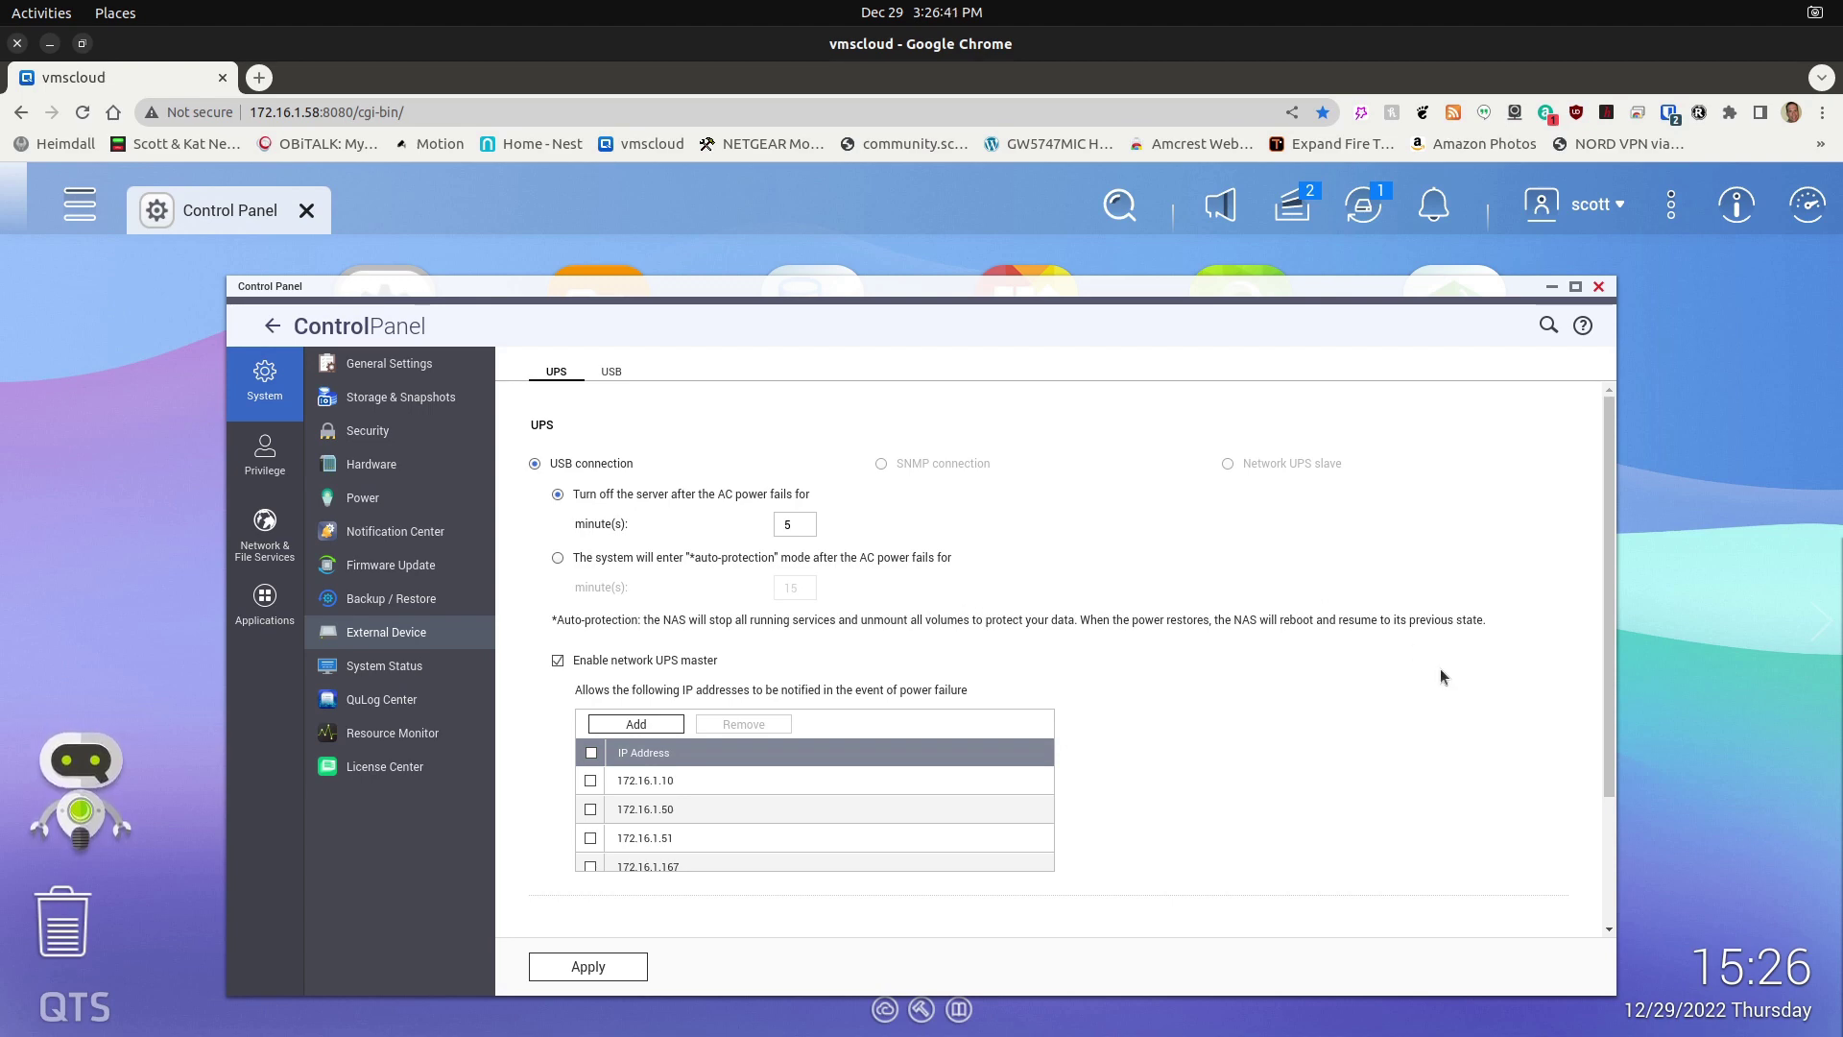
scroll(1440, 666, "down", 1)
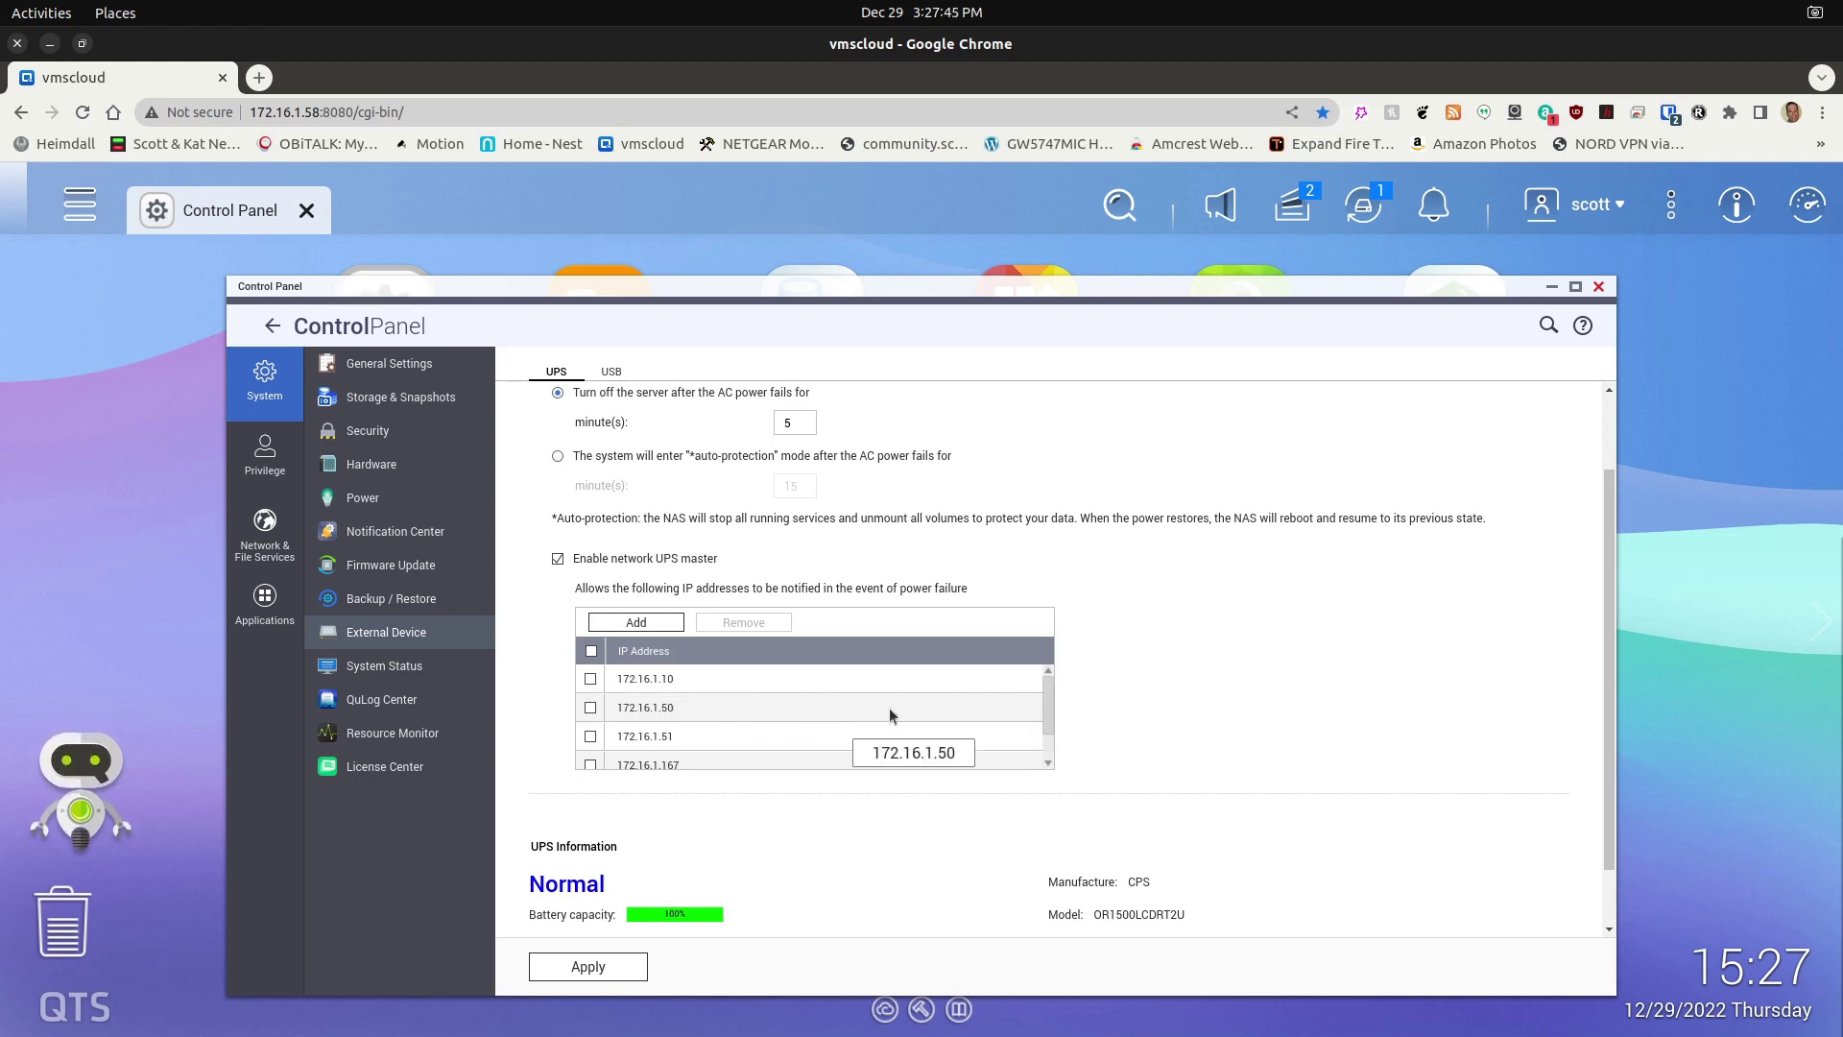
mouse_move(1050, 700)
left_mouse_down()
mouse_move(1052, 729)
mouse_move(1056, 706)
left_mouse_up()
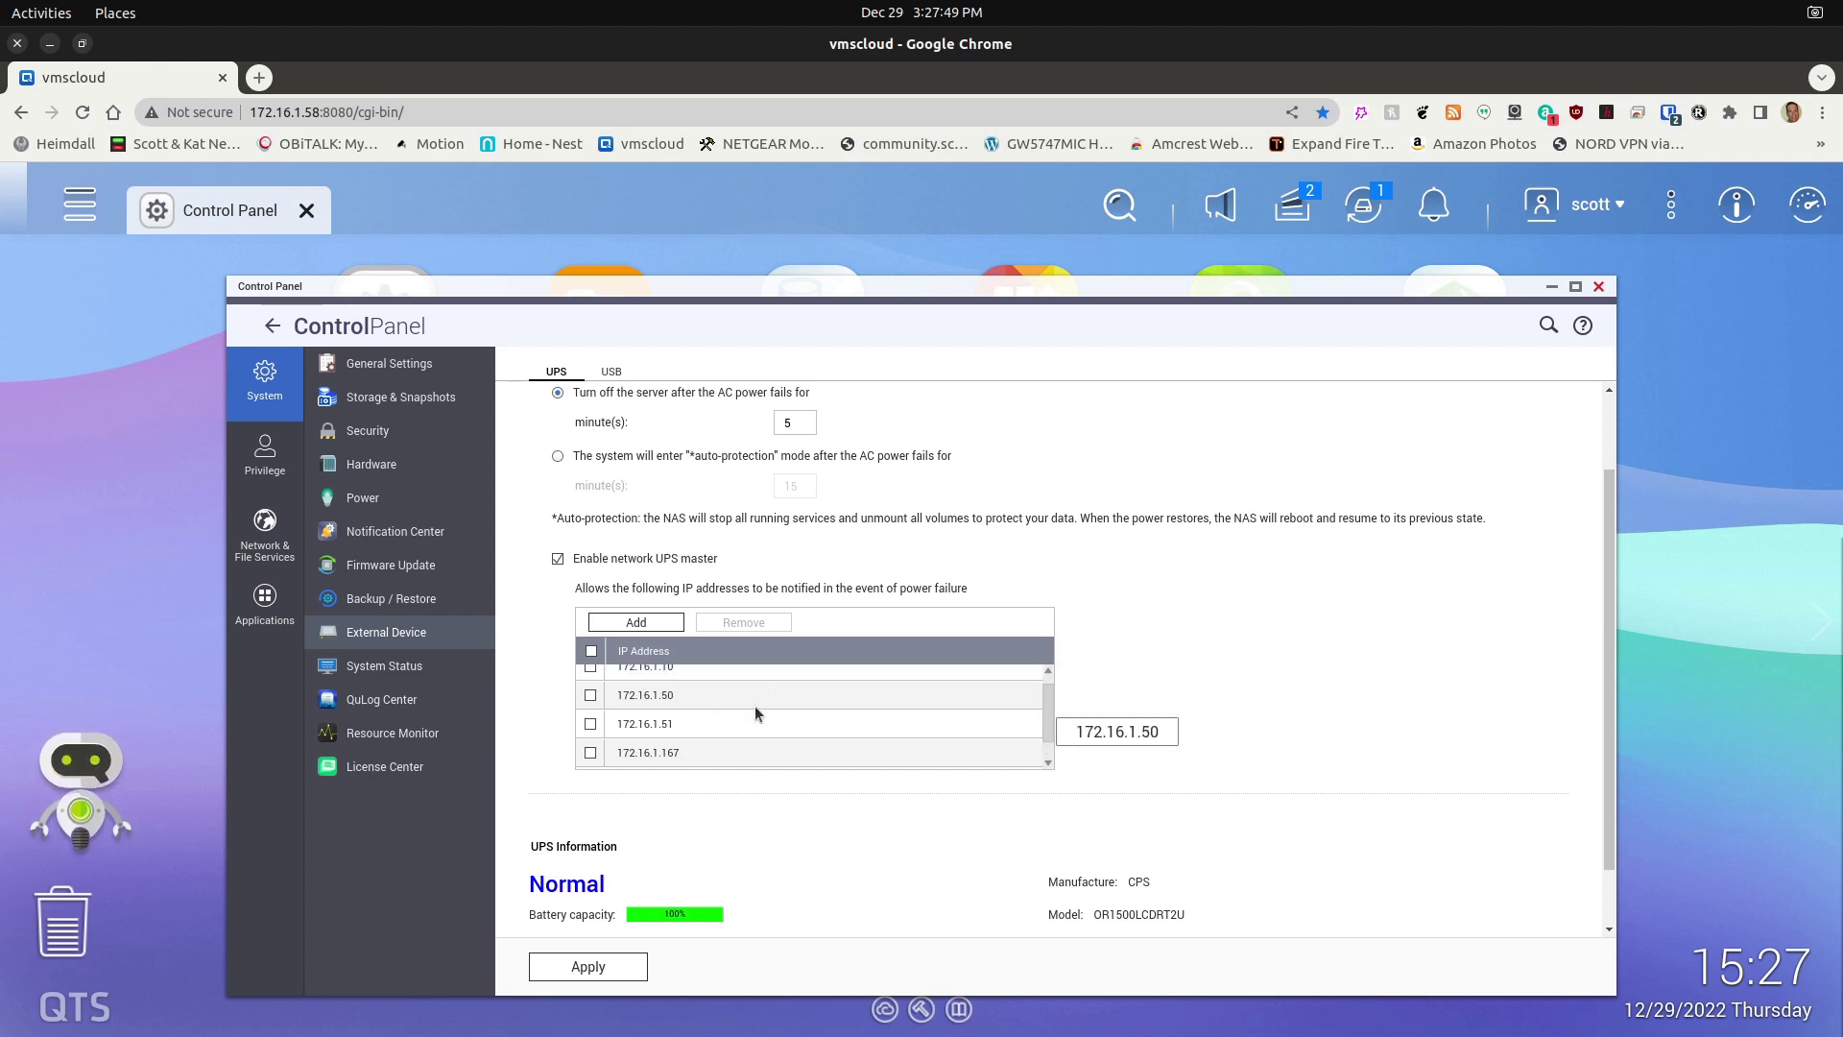
scroll(754, 705, "up", 2)
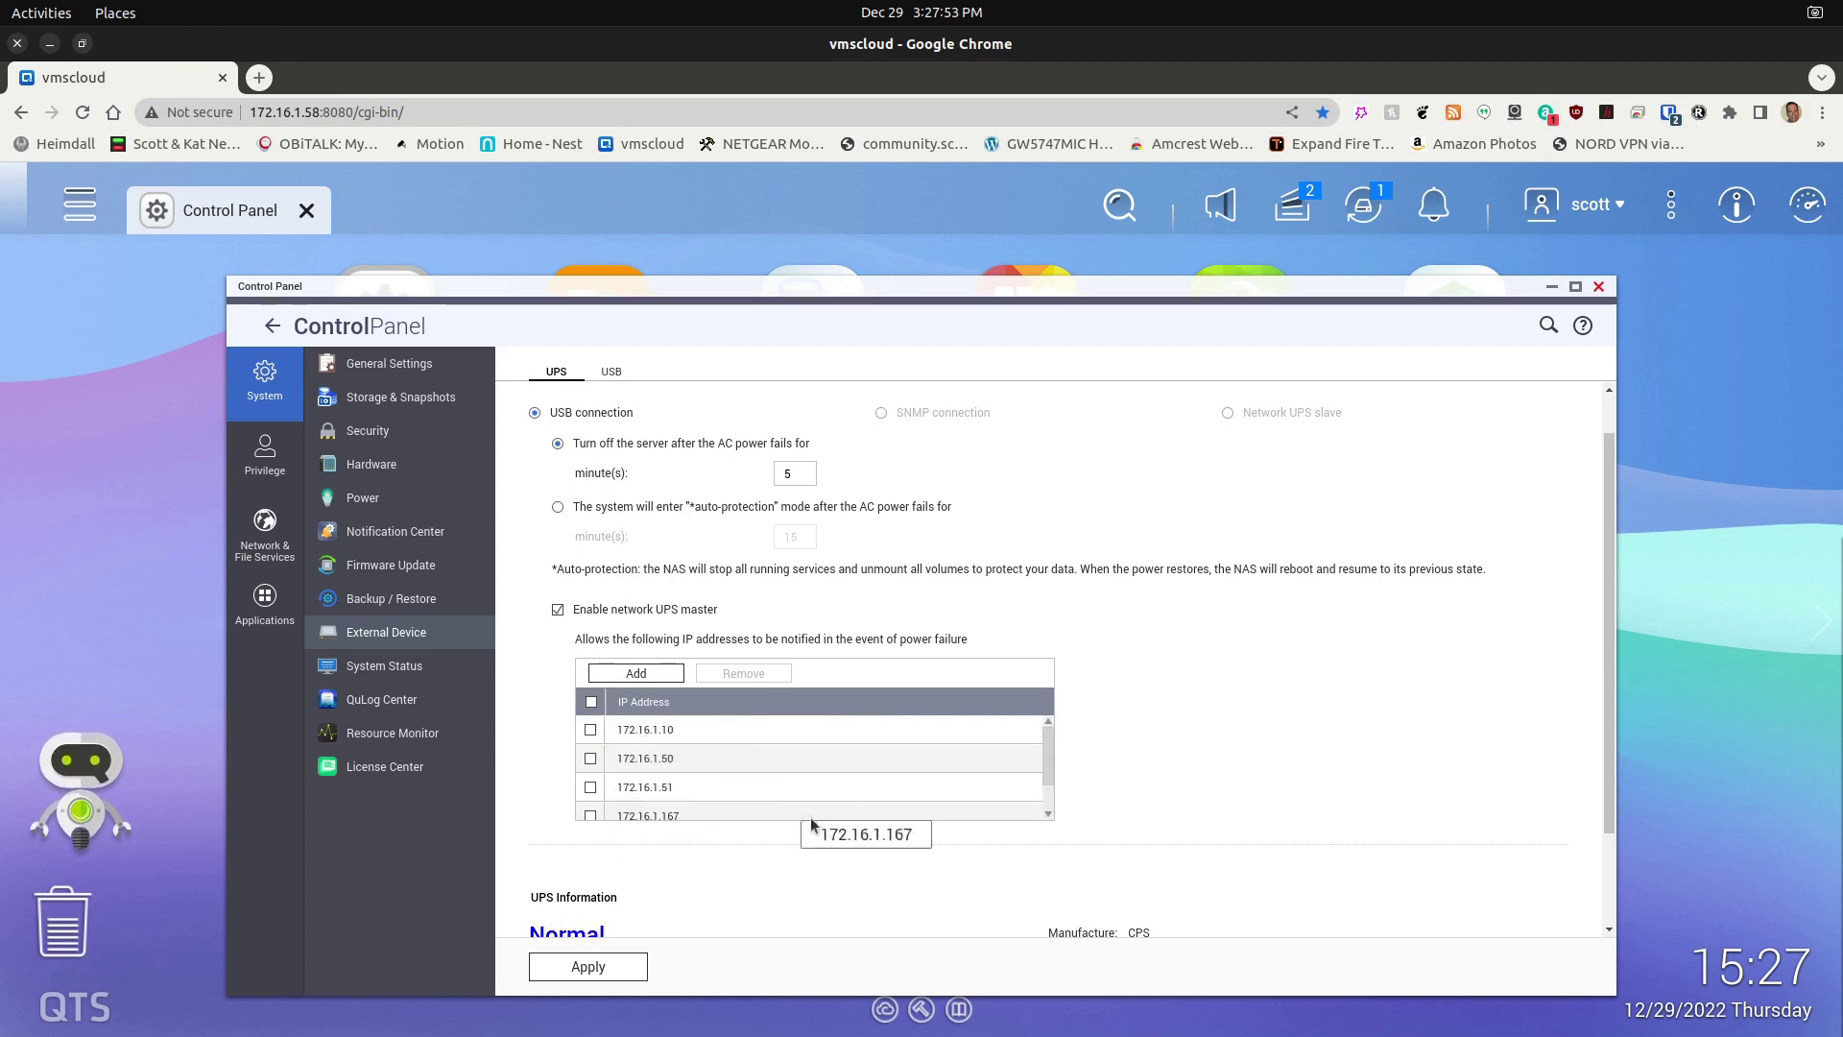
scroll(840, 848, "down", 2)
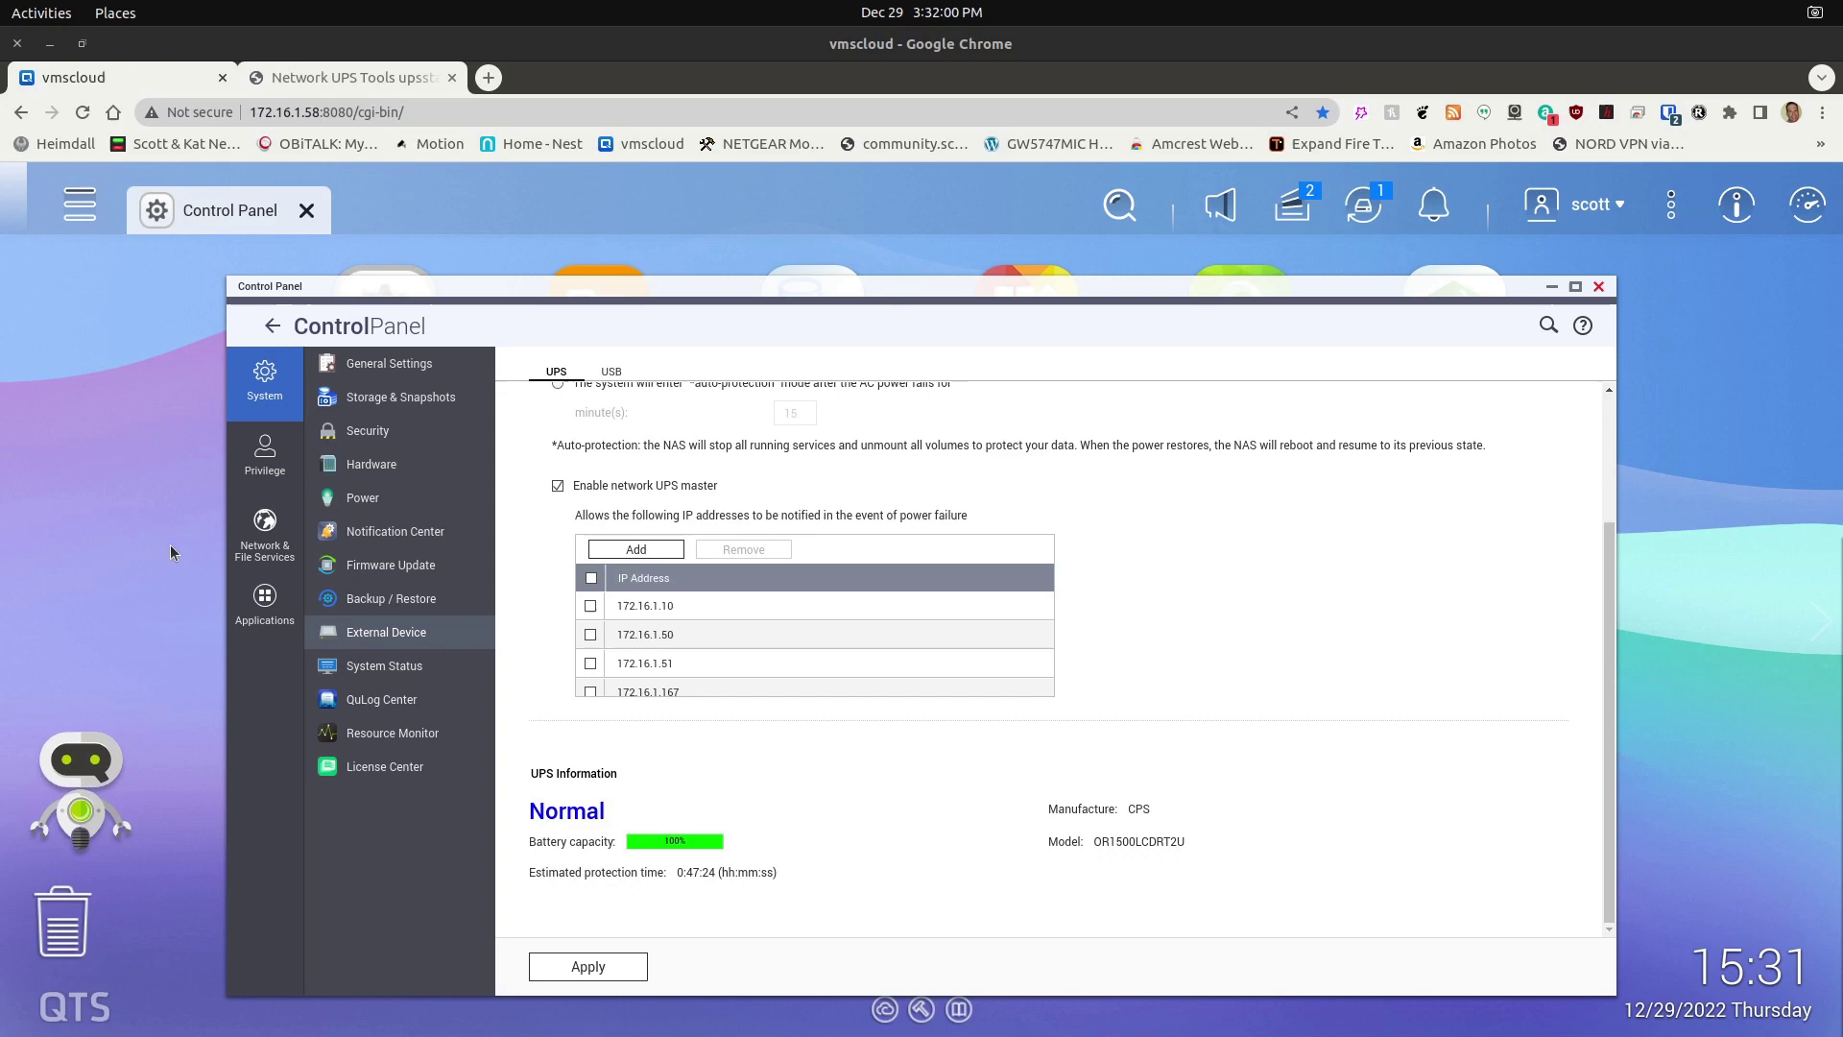
Switch to the Network UPS Tools status page and view the Rack UPS details, returning to the overview
left_click(371, 81)
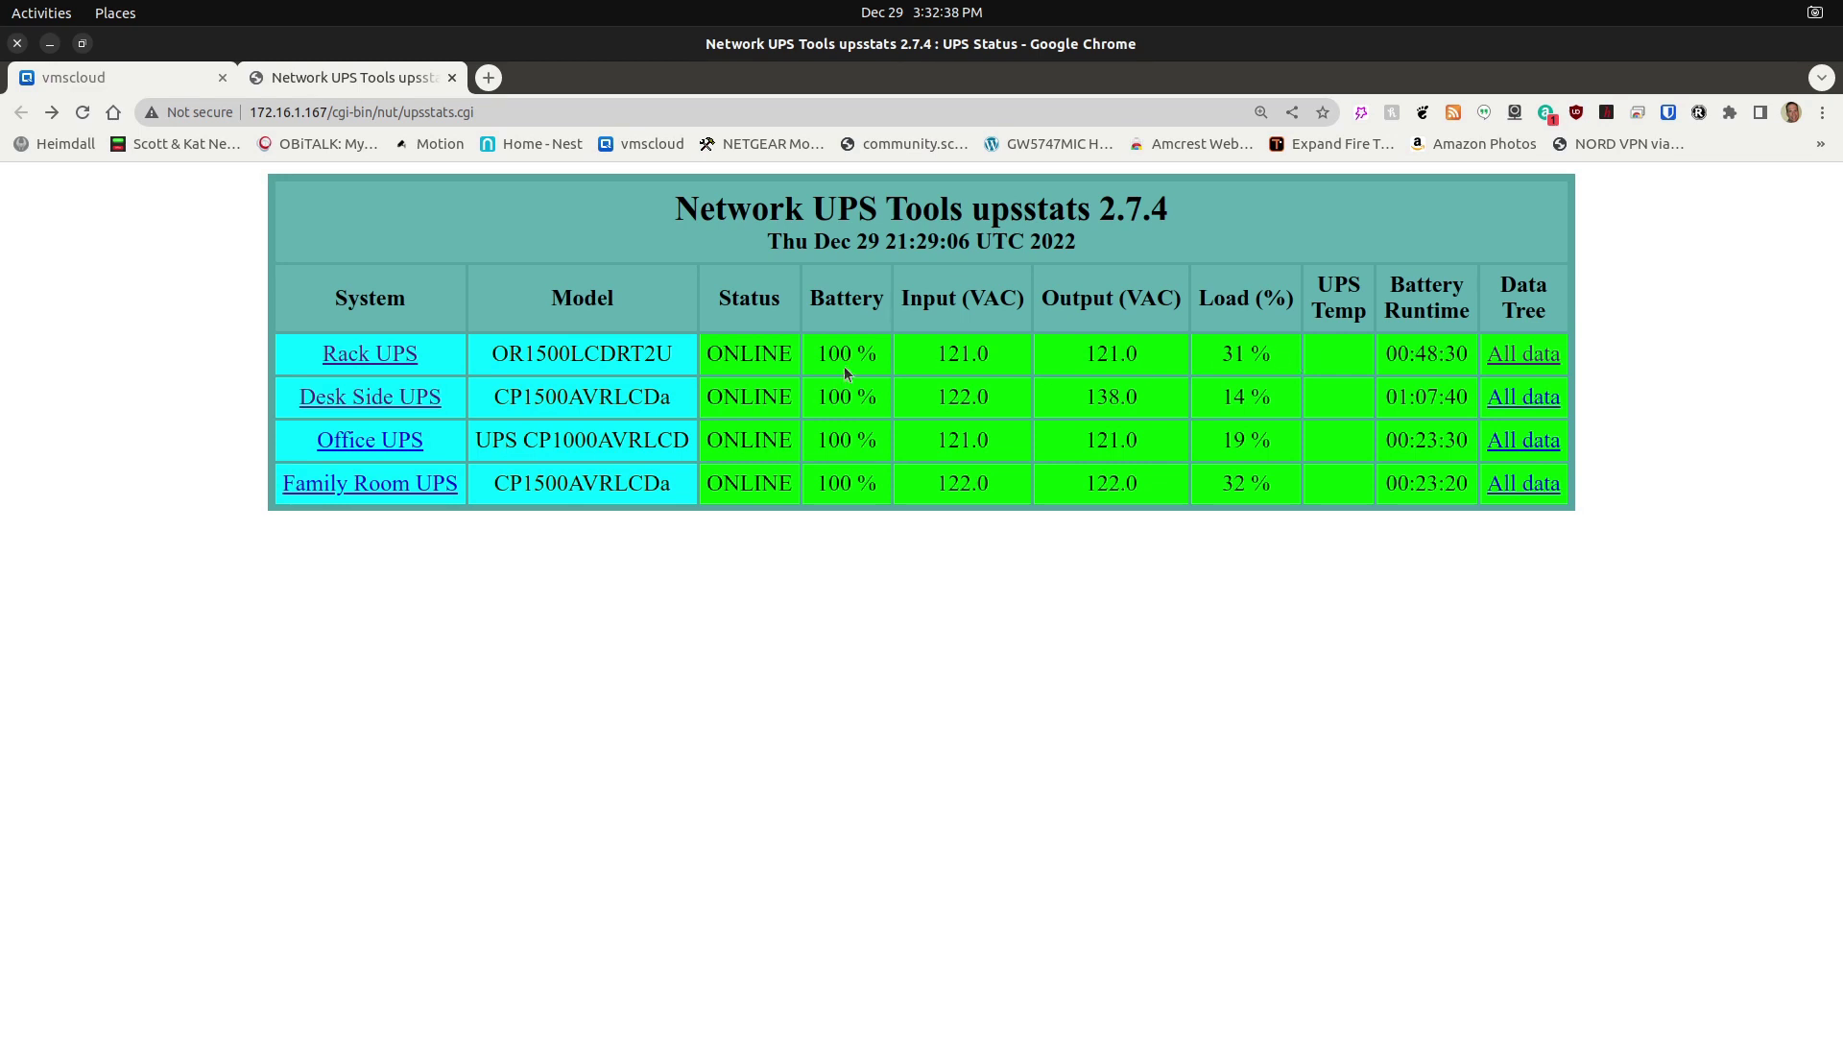
left_click(342, 358)
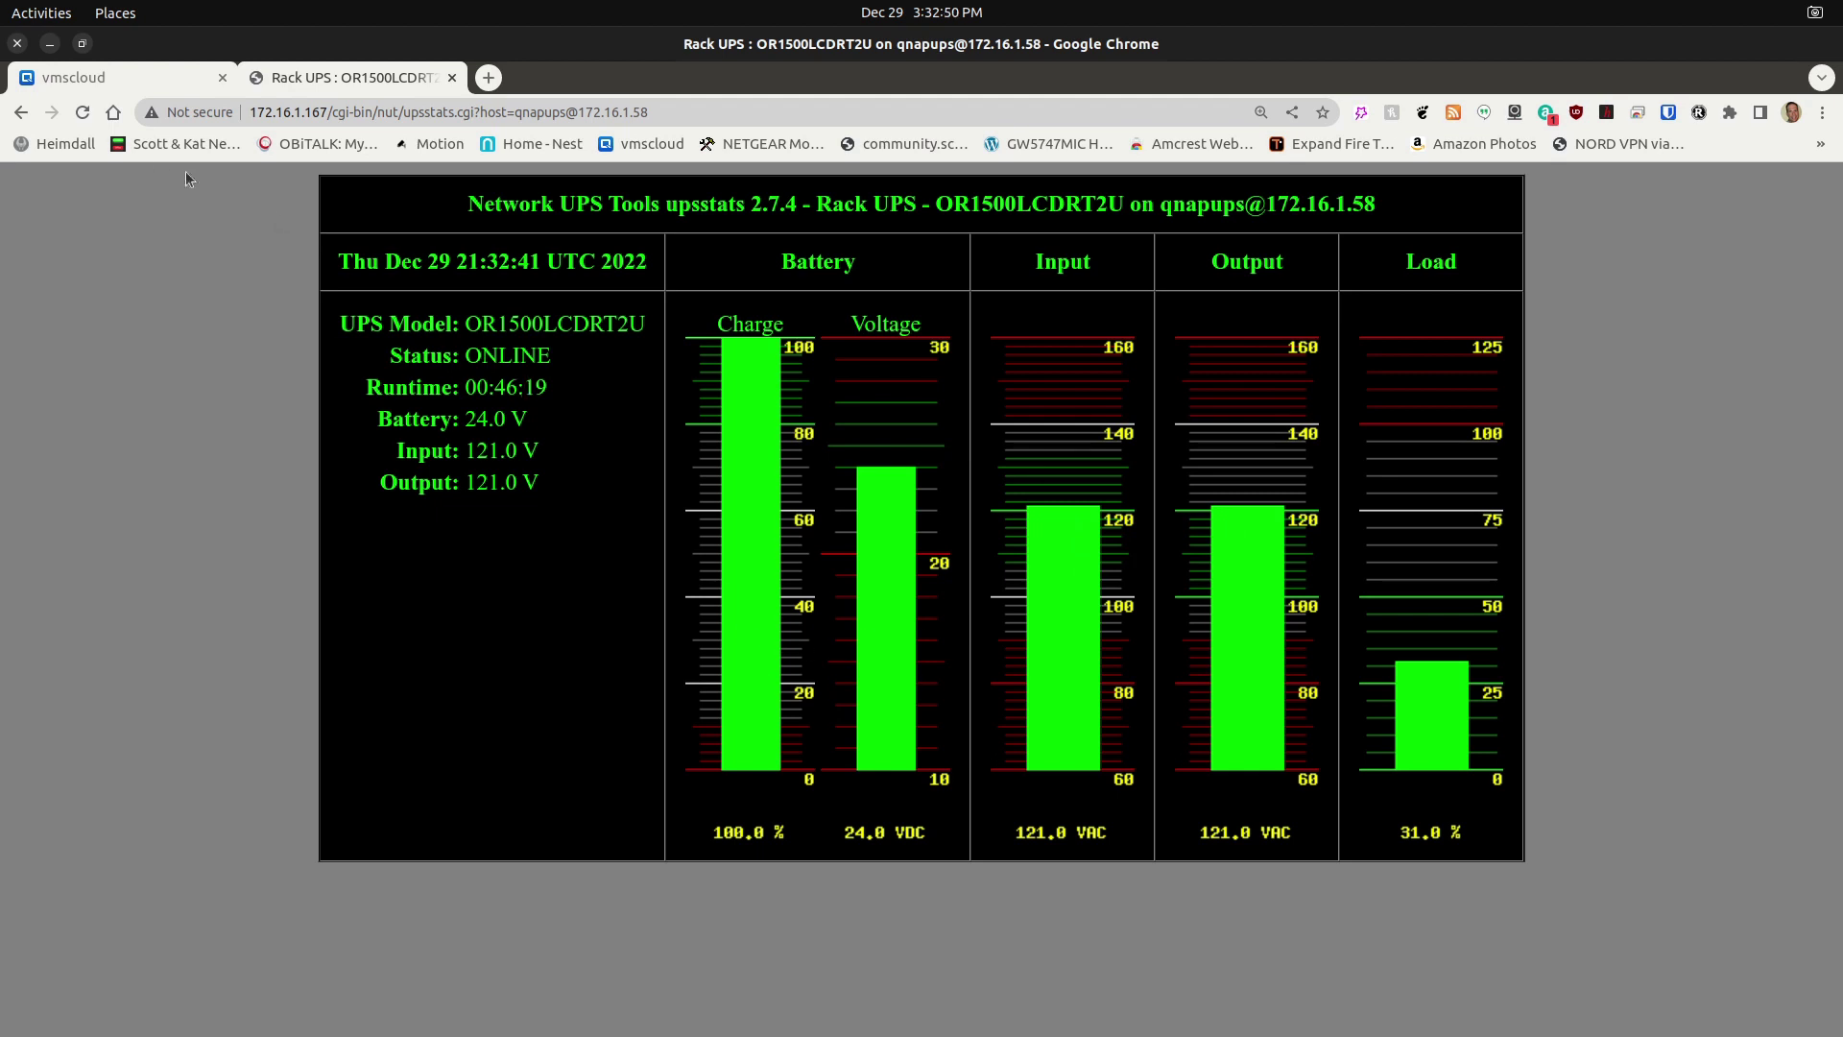
left_click(20, 112)
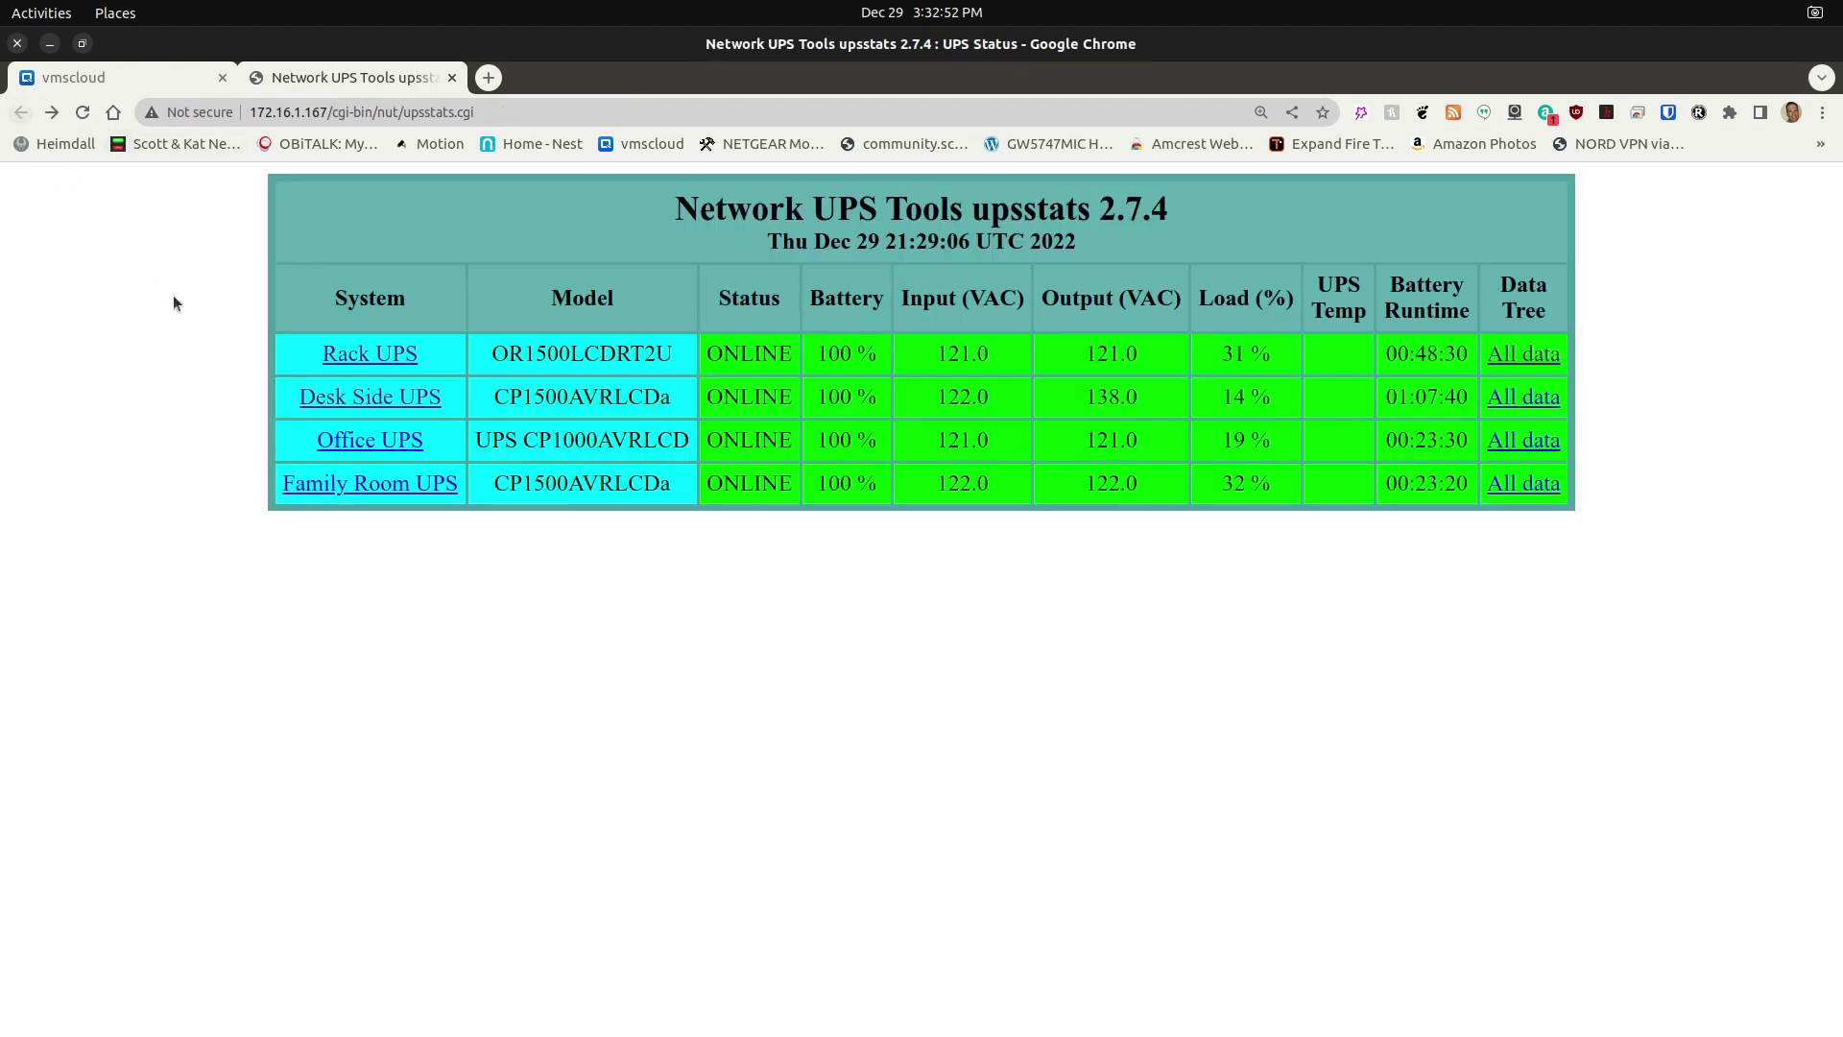
View the detail pages of the Desk Side UPS, Office UPS and Family Room UPS from the status overview
left_click(342, 402)
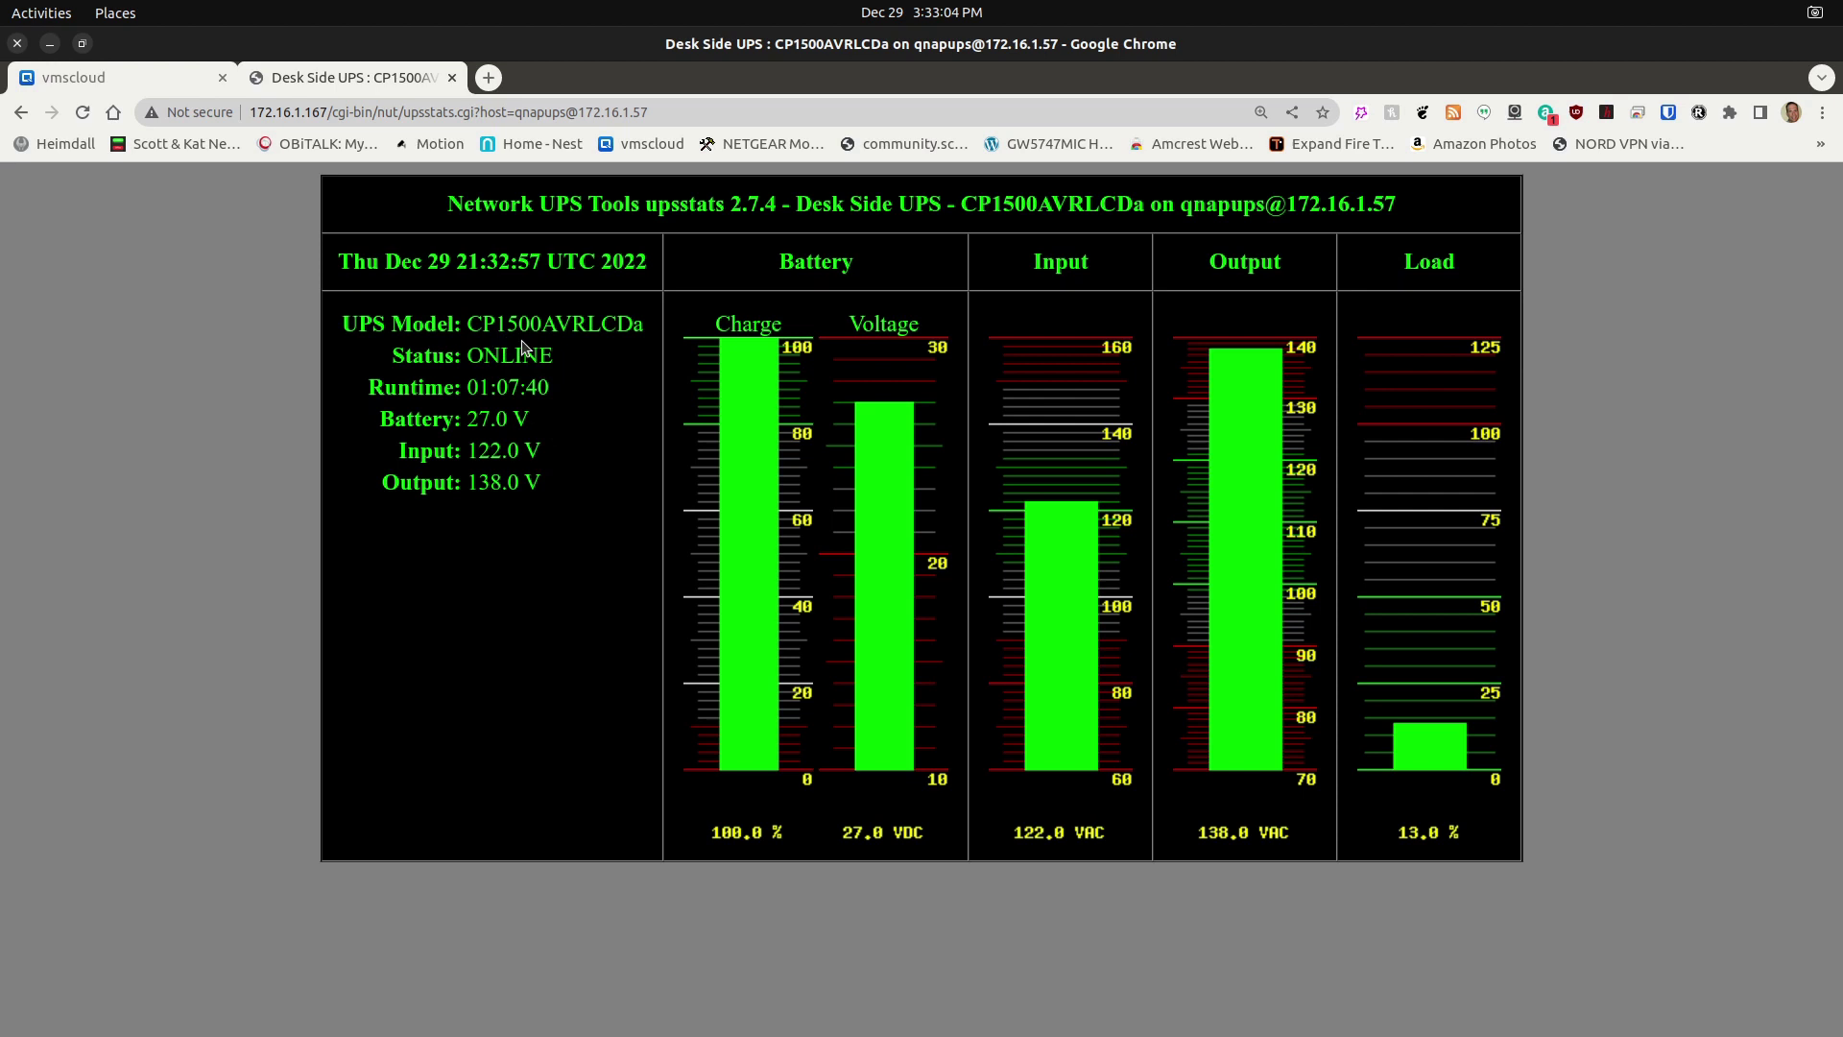
left_click(21, 111)
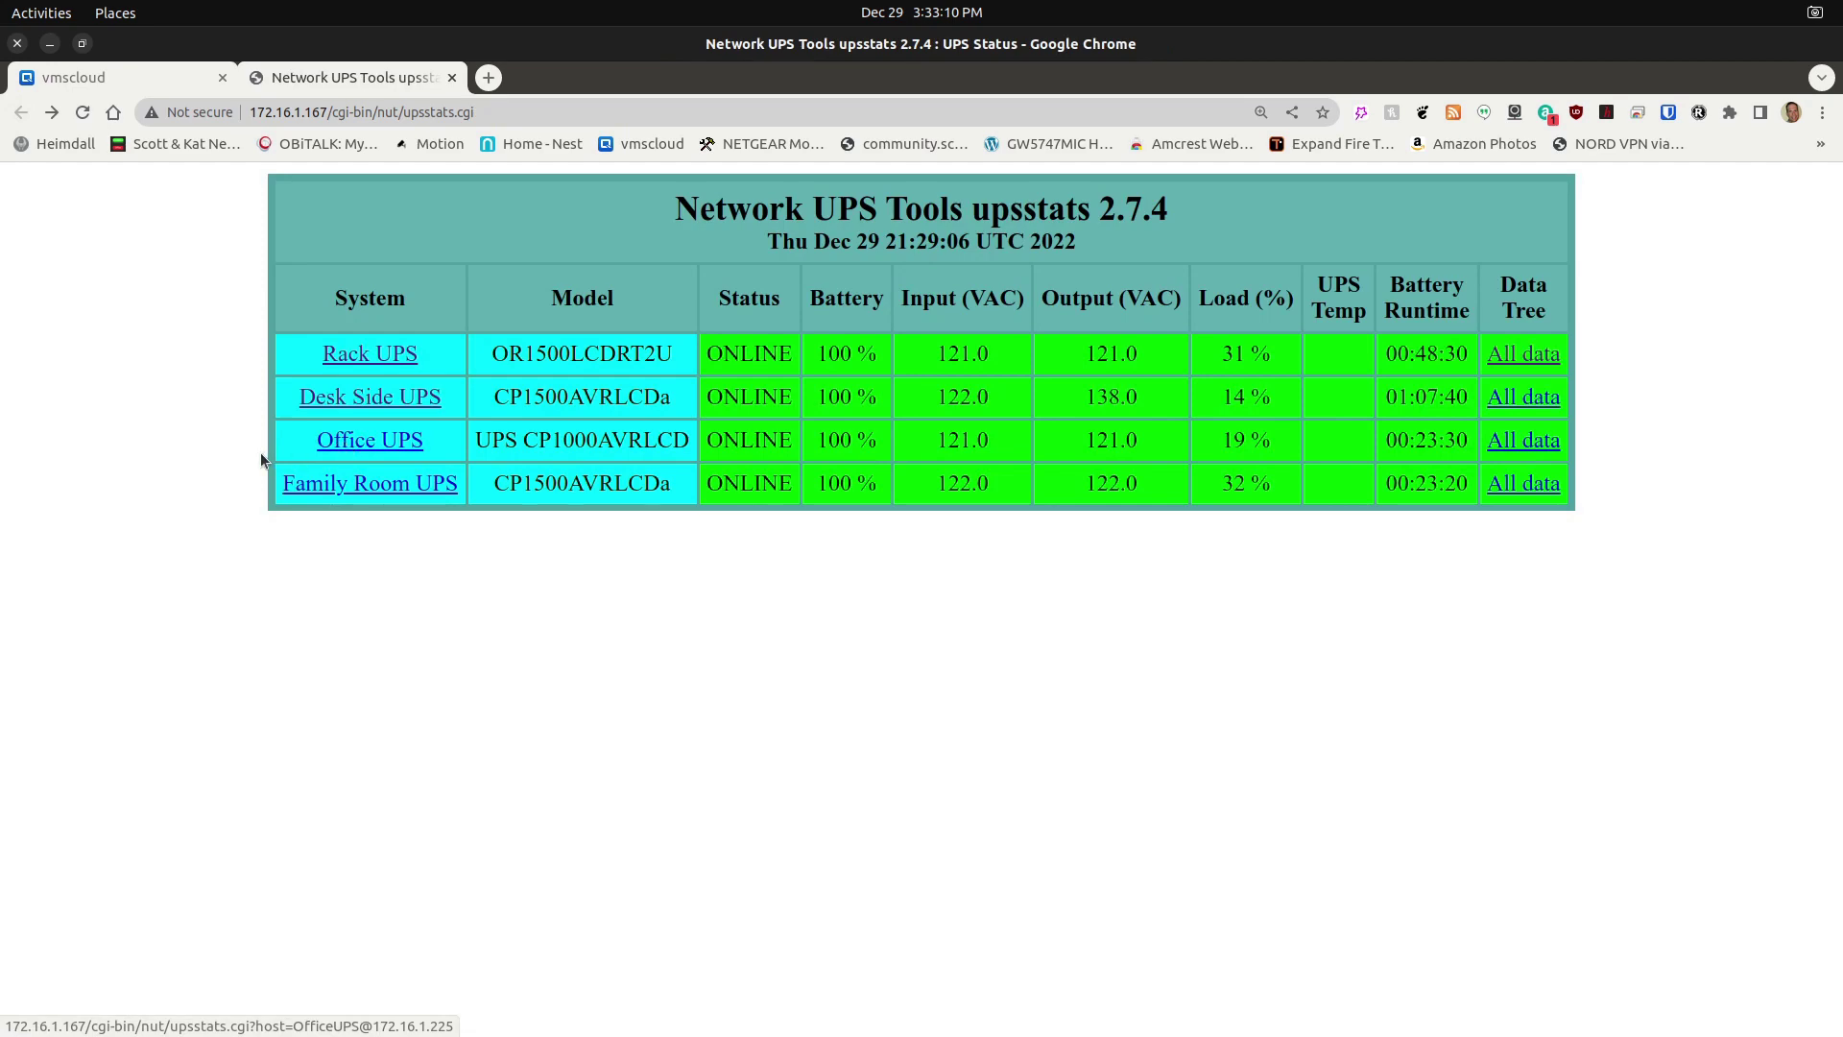
left_click(348, 446)
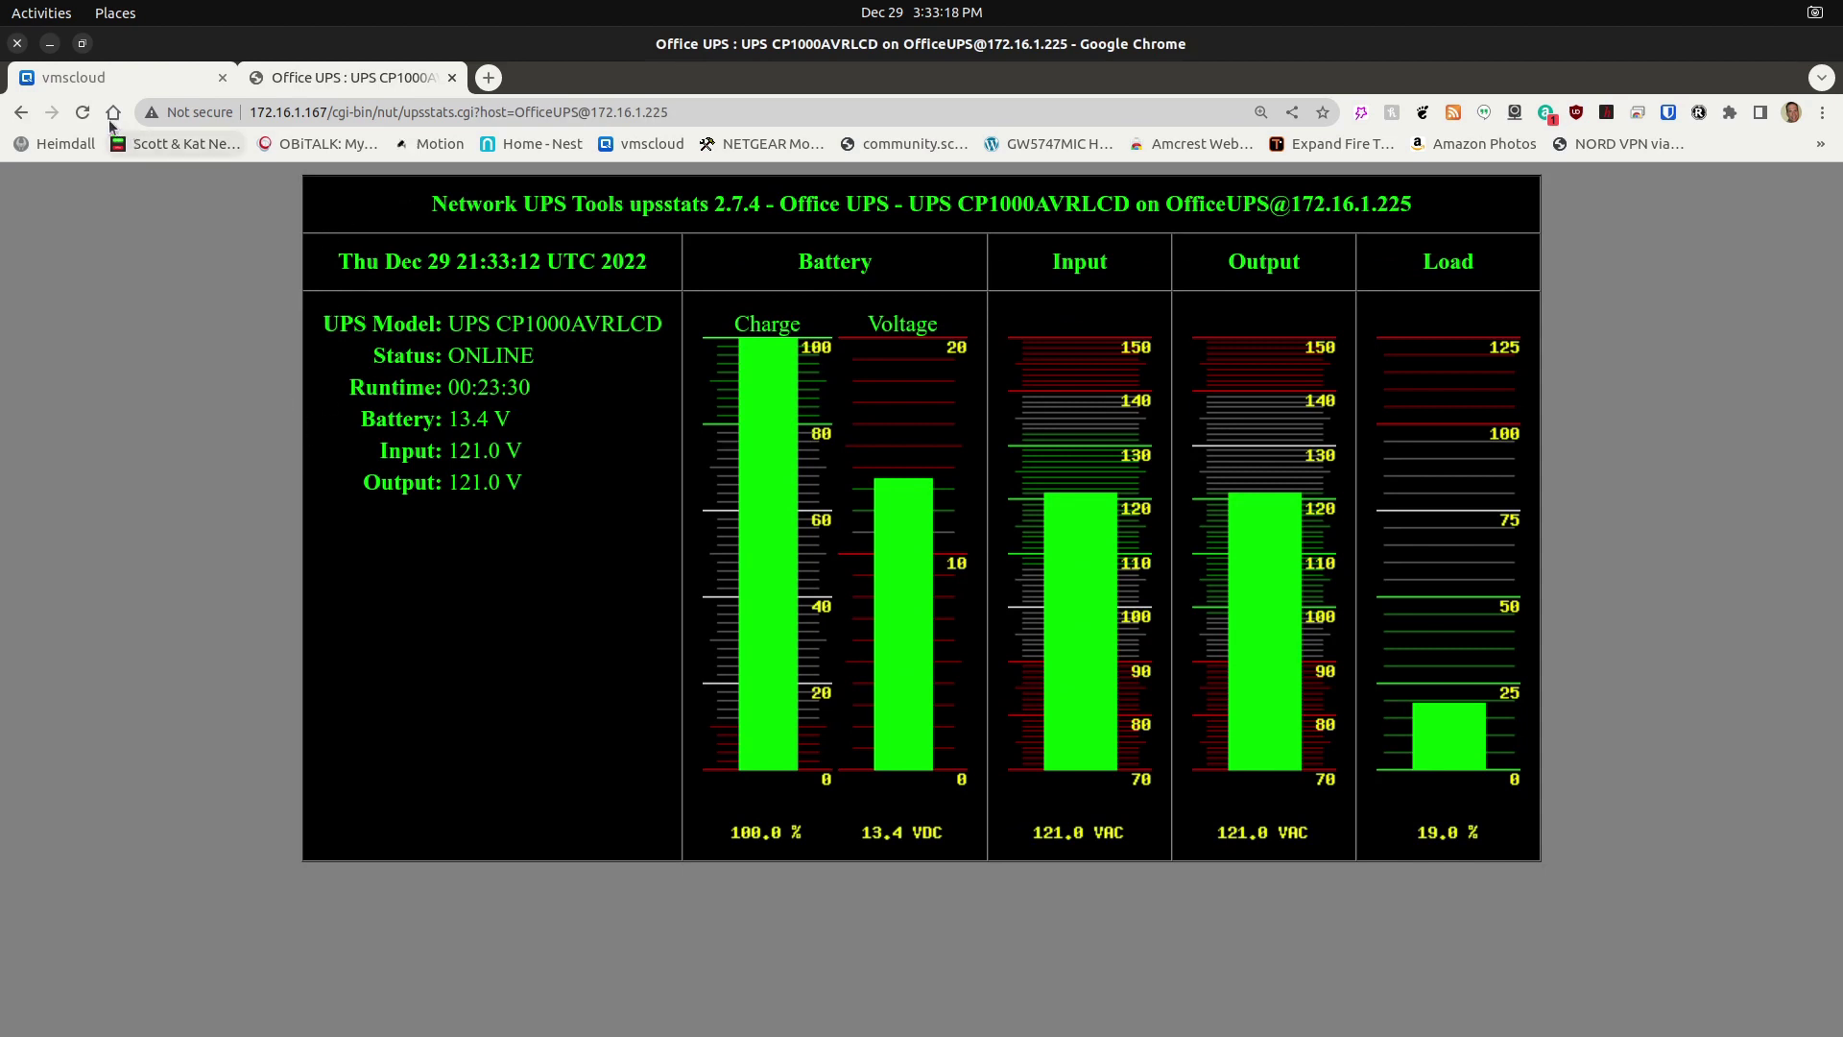
left_click(22, 112)
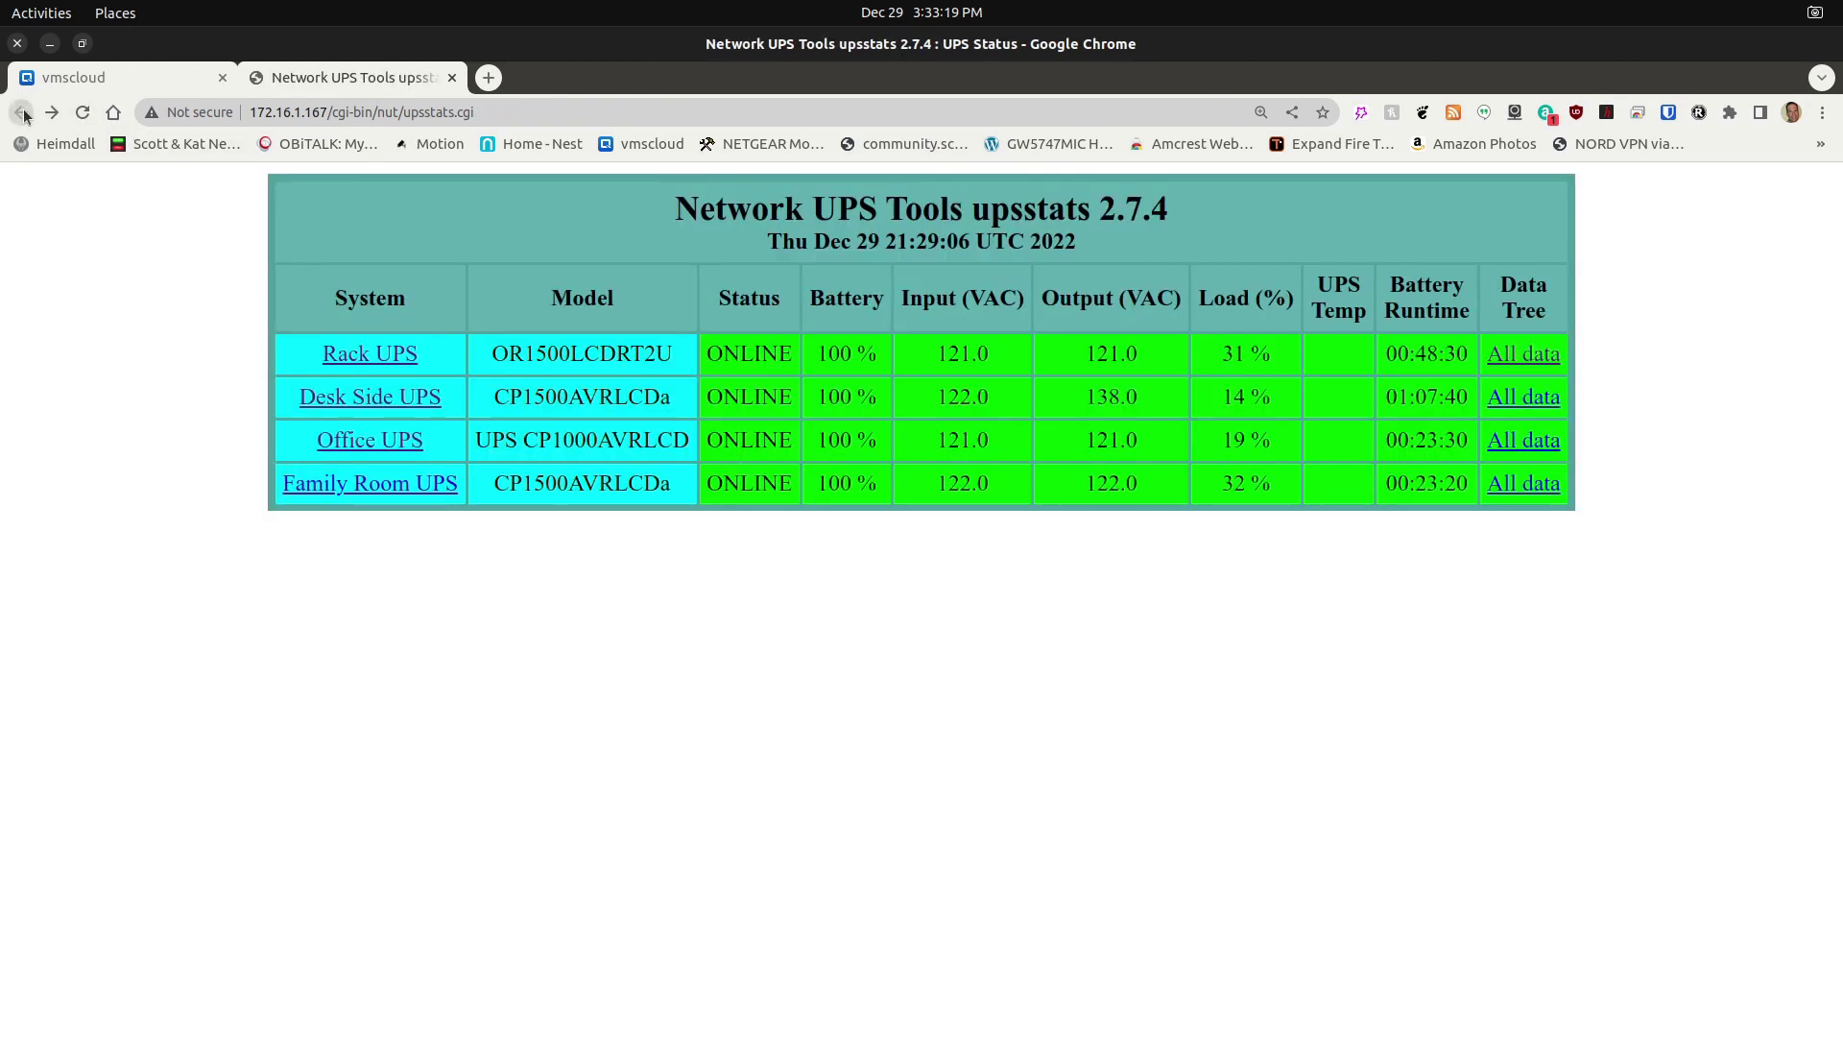
left_click(337, 495)
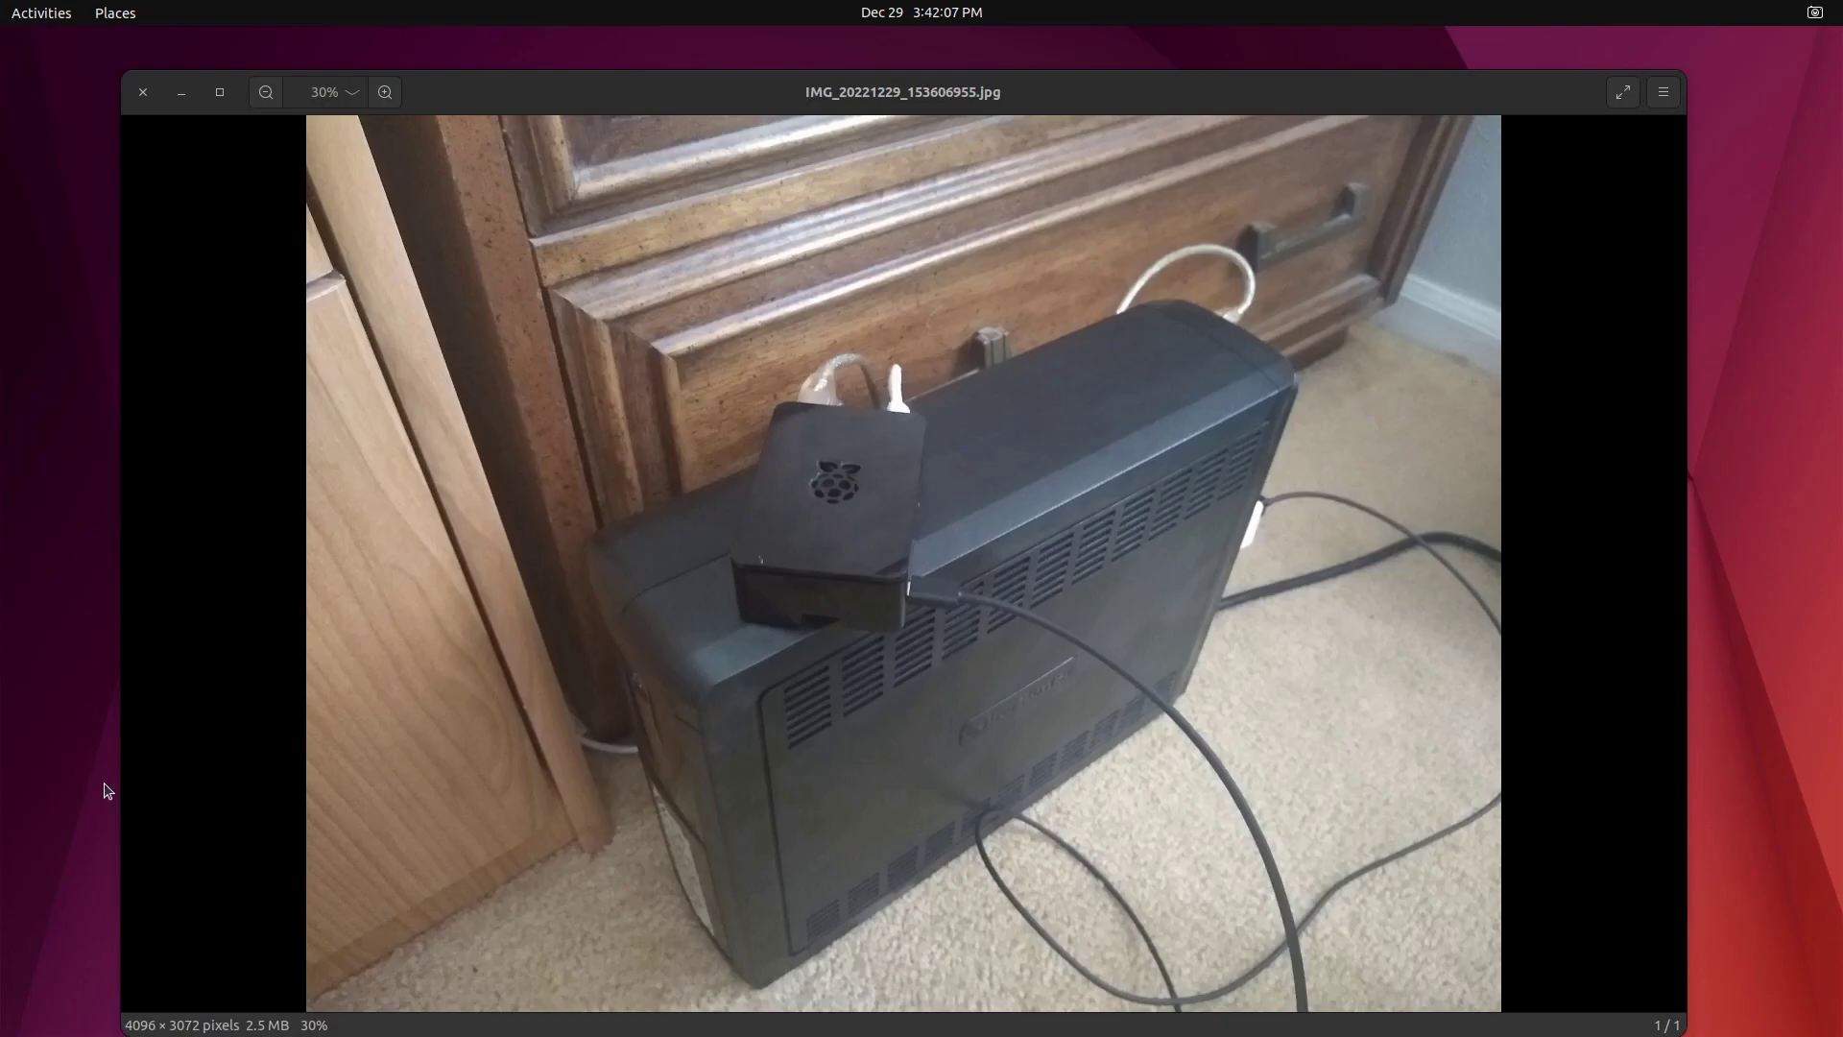
mouse_move(318, 739)
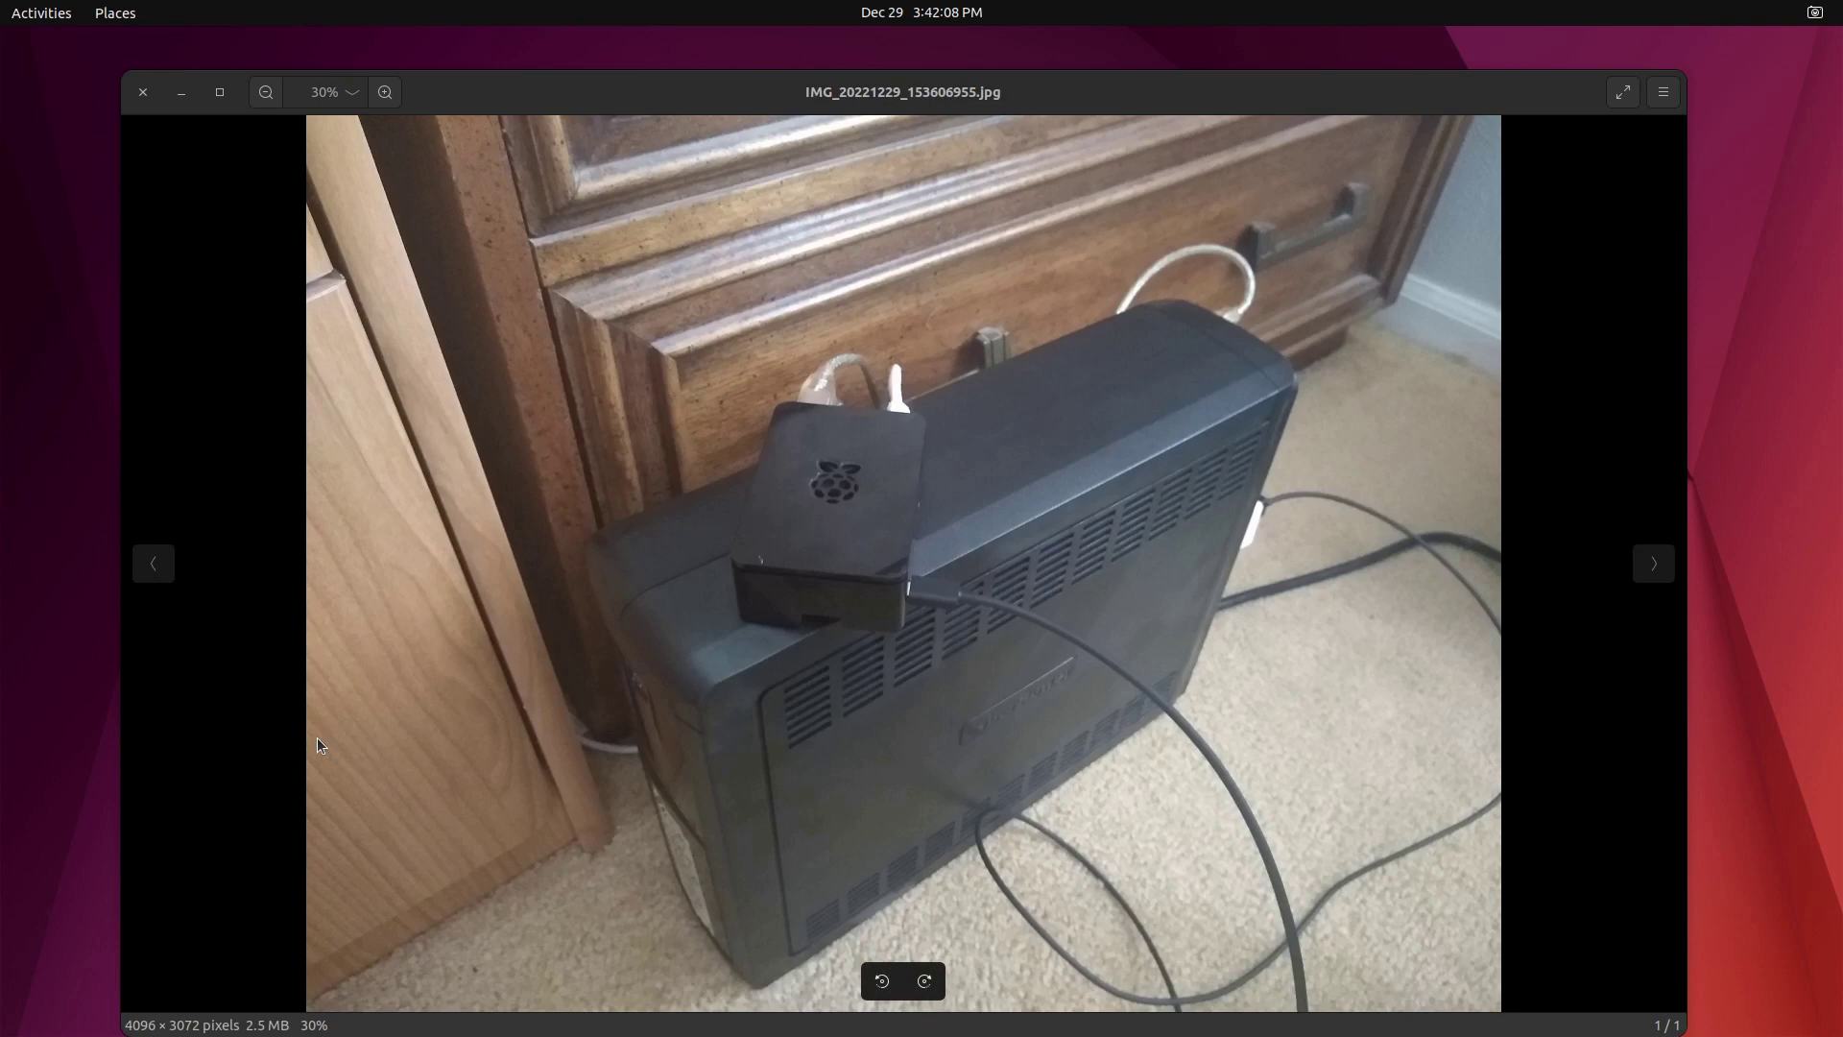
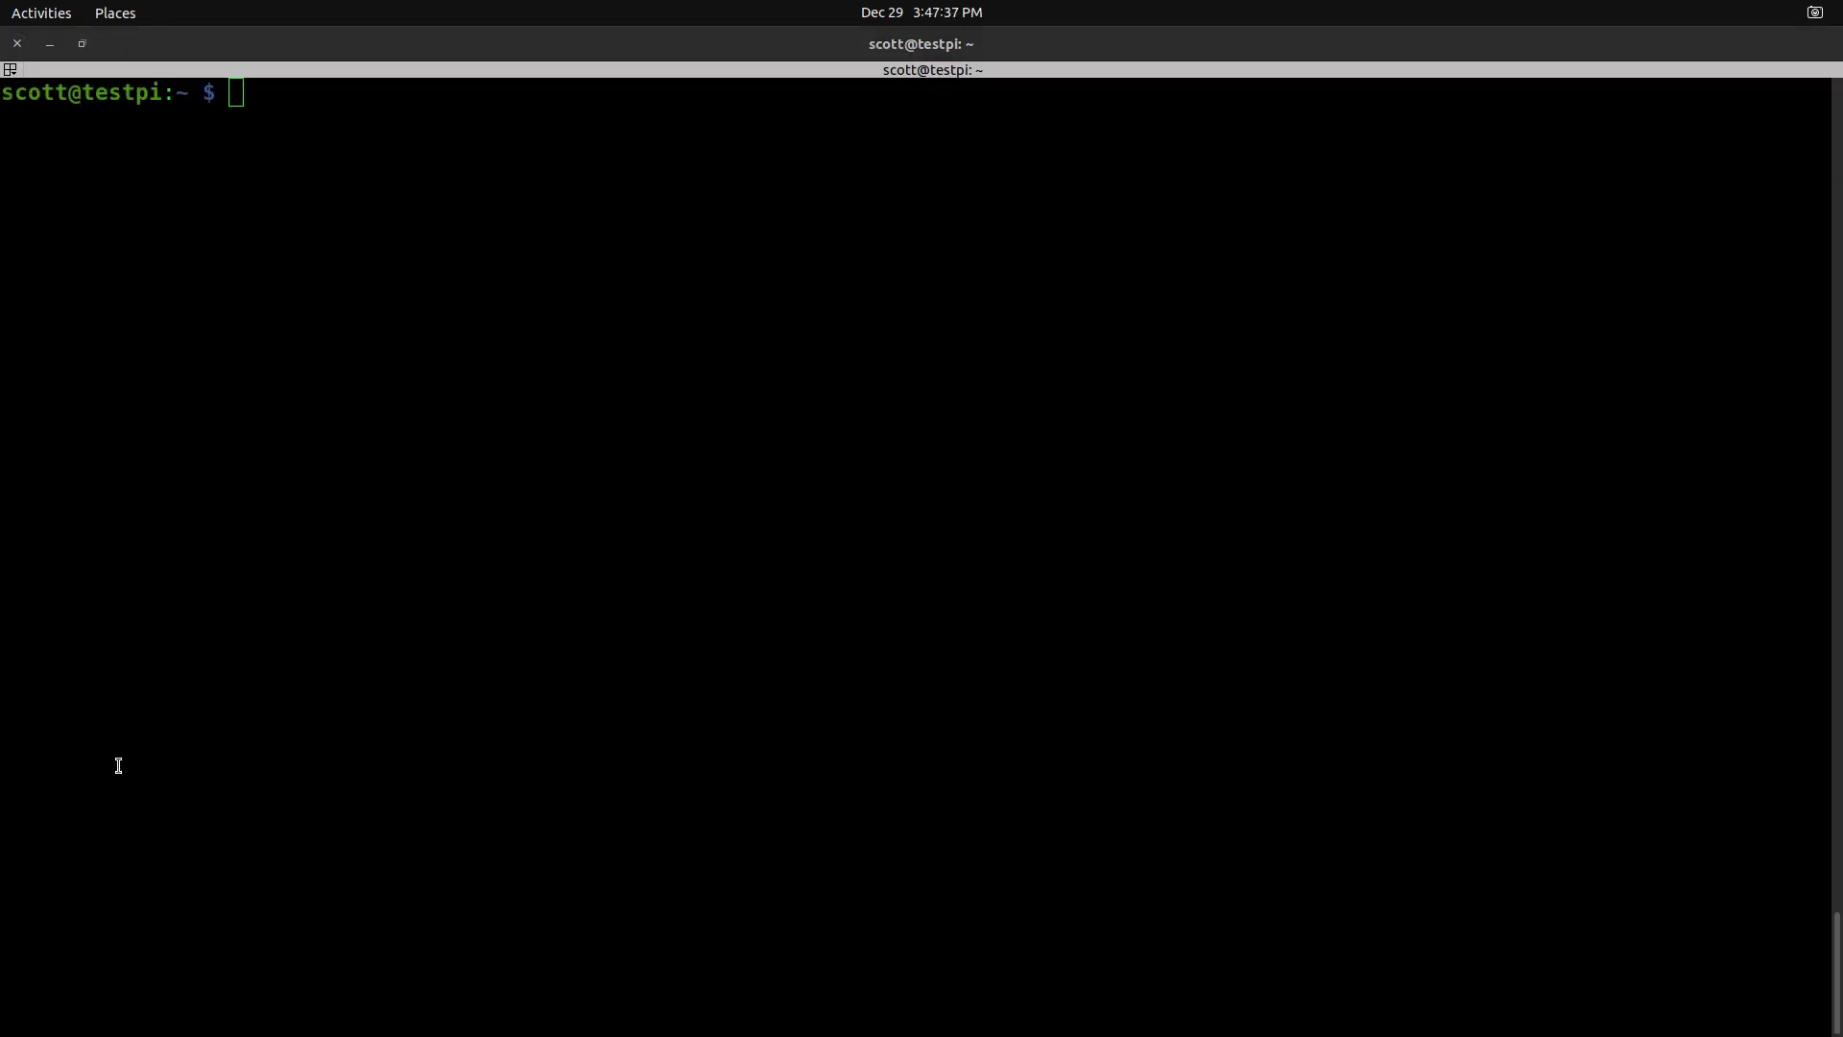
List the USB devices connected to testpi by running lsusb in the terminal
left_click(245, 719)
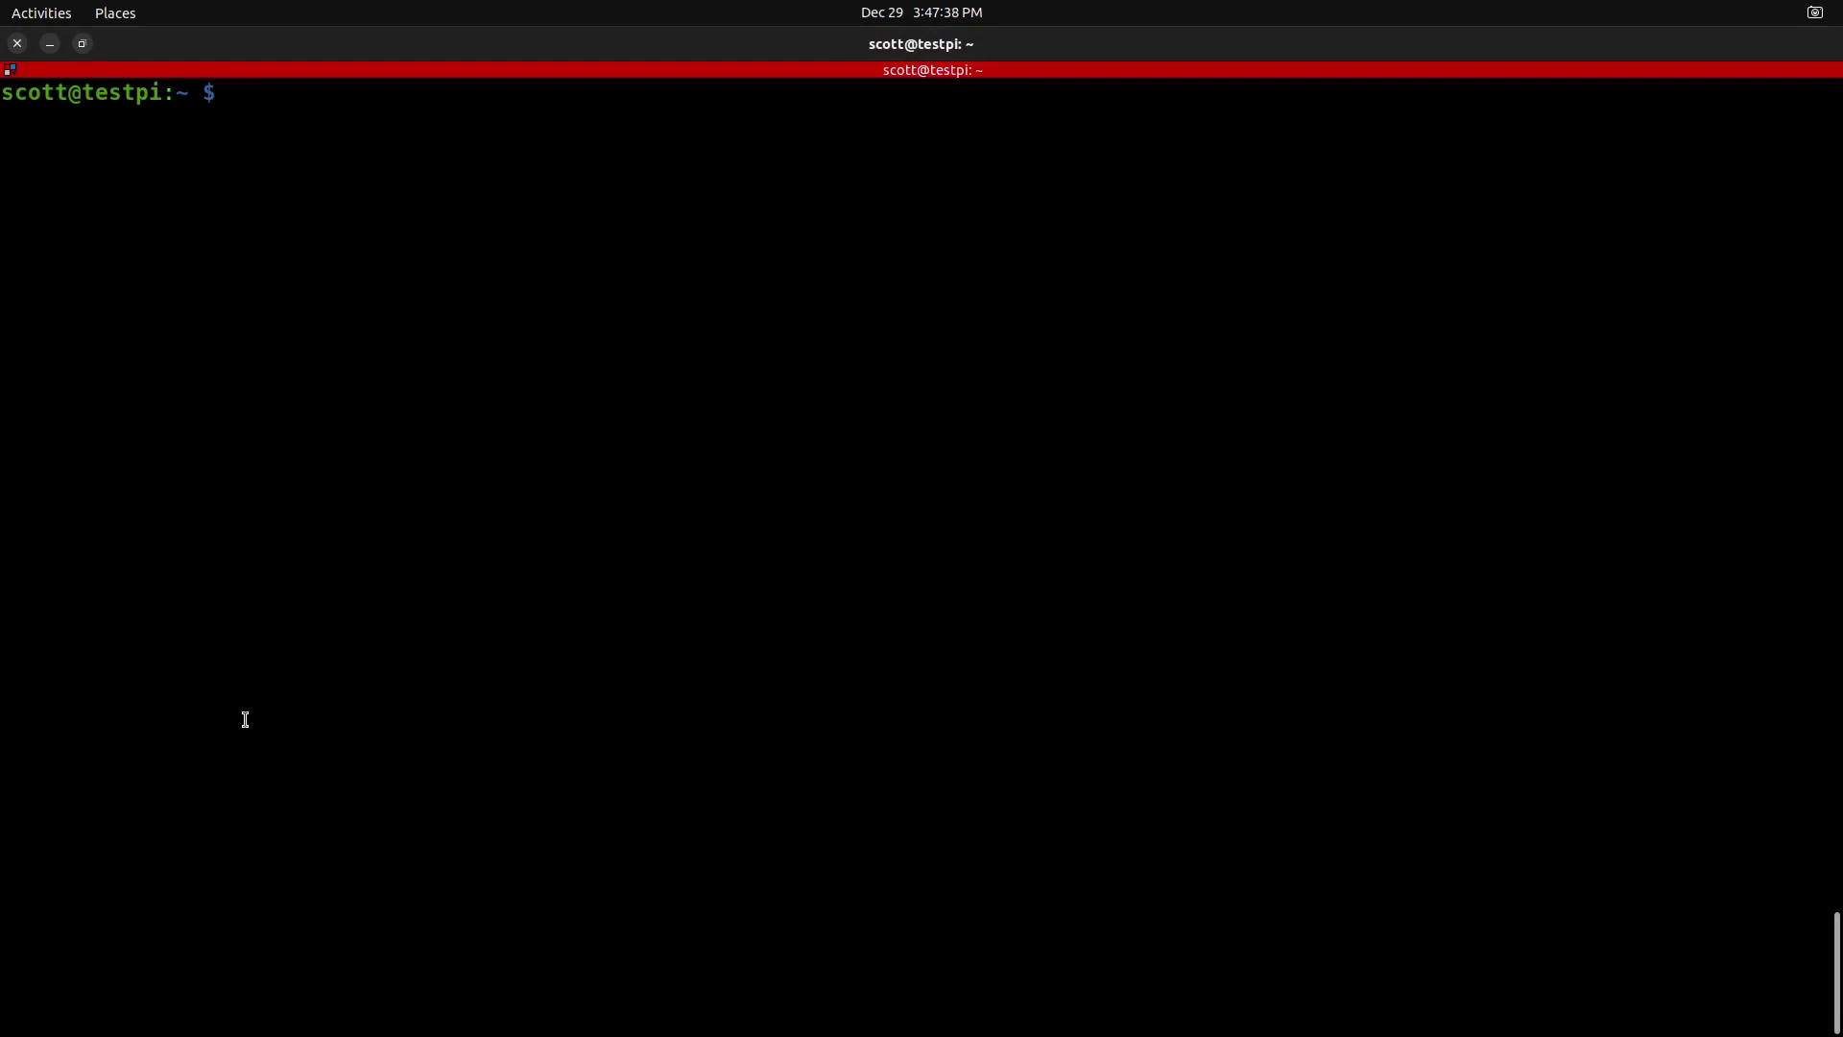
type("lsusb")
key("Return")
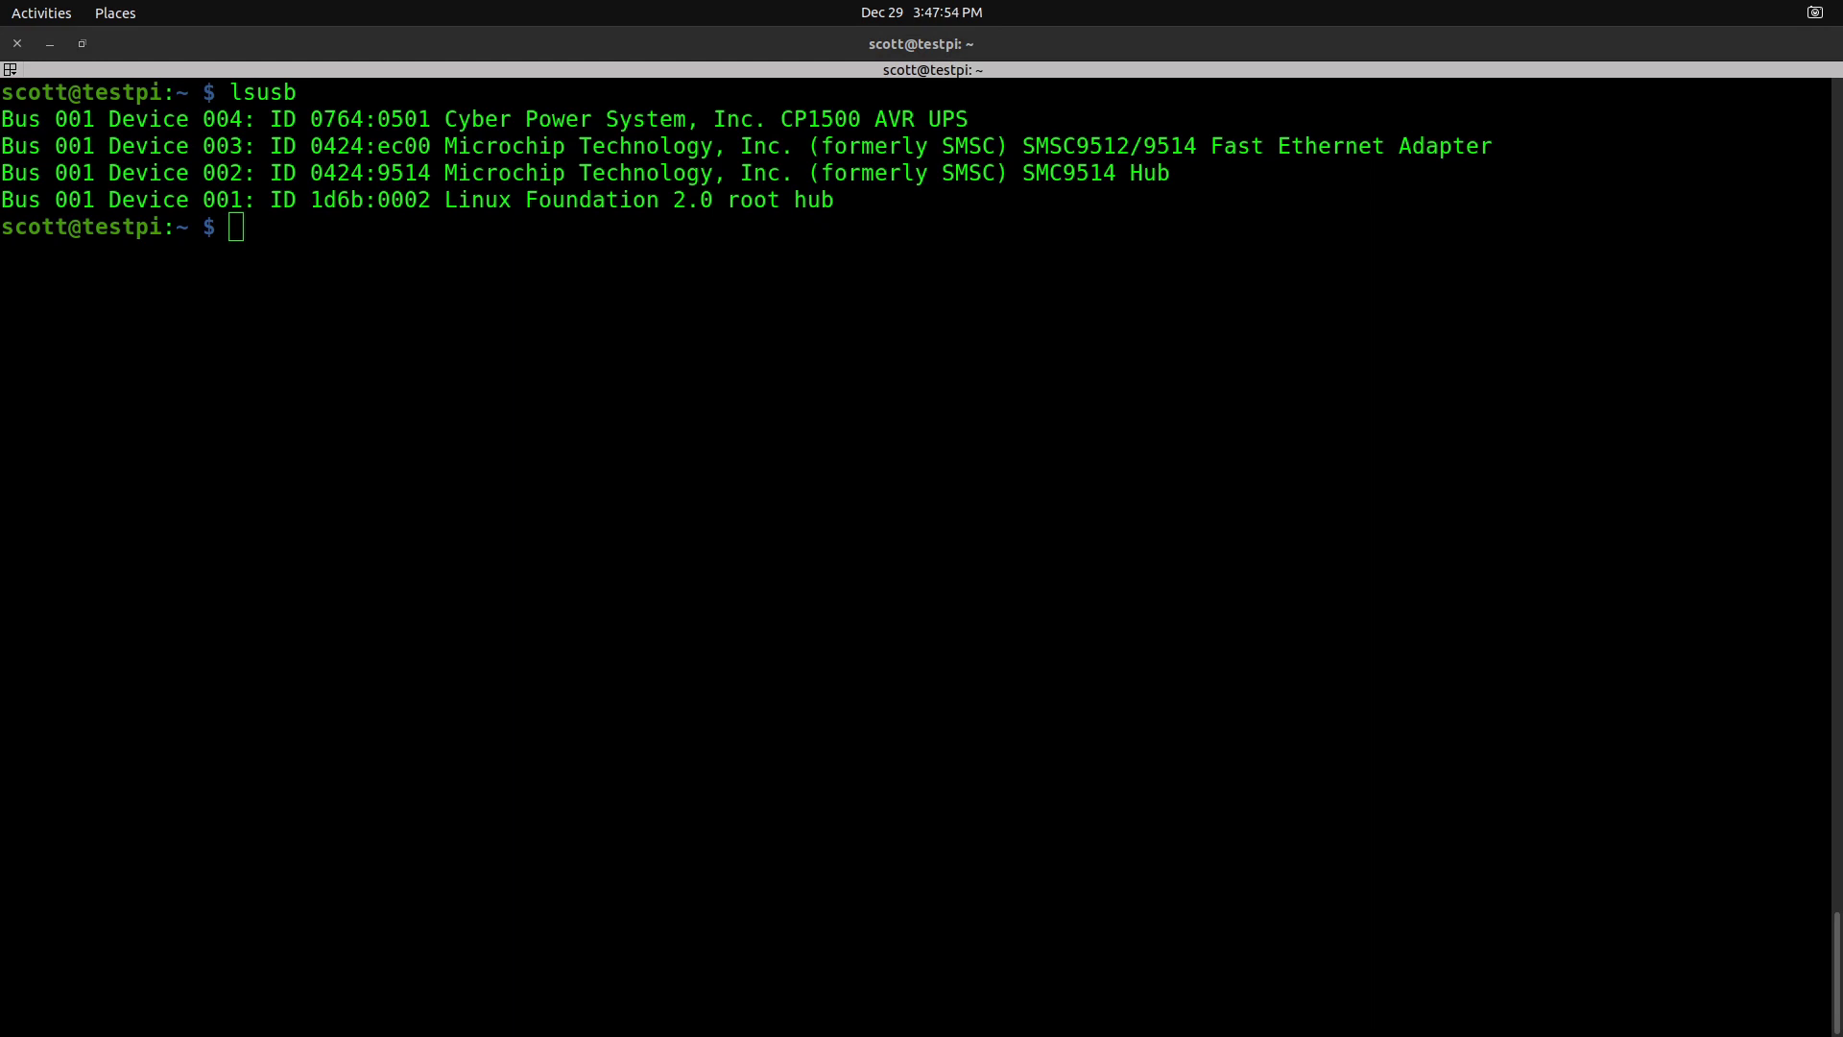
Scan the USB bus for the connected UPS by running sudo nut-scanner -U
left_click(203, 354)
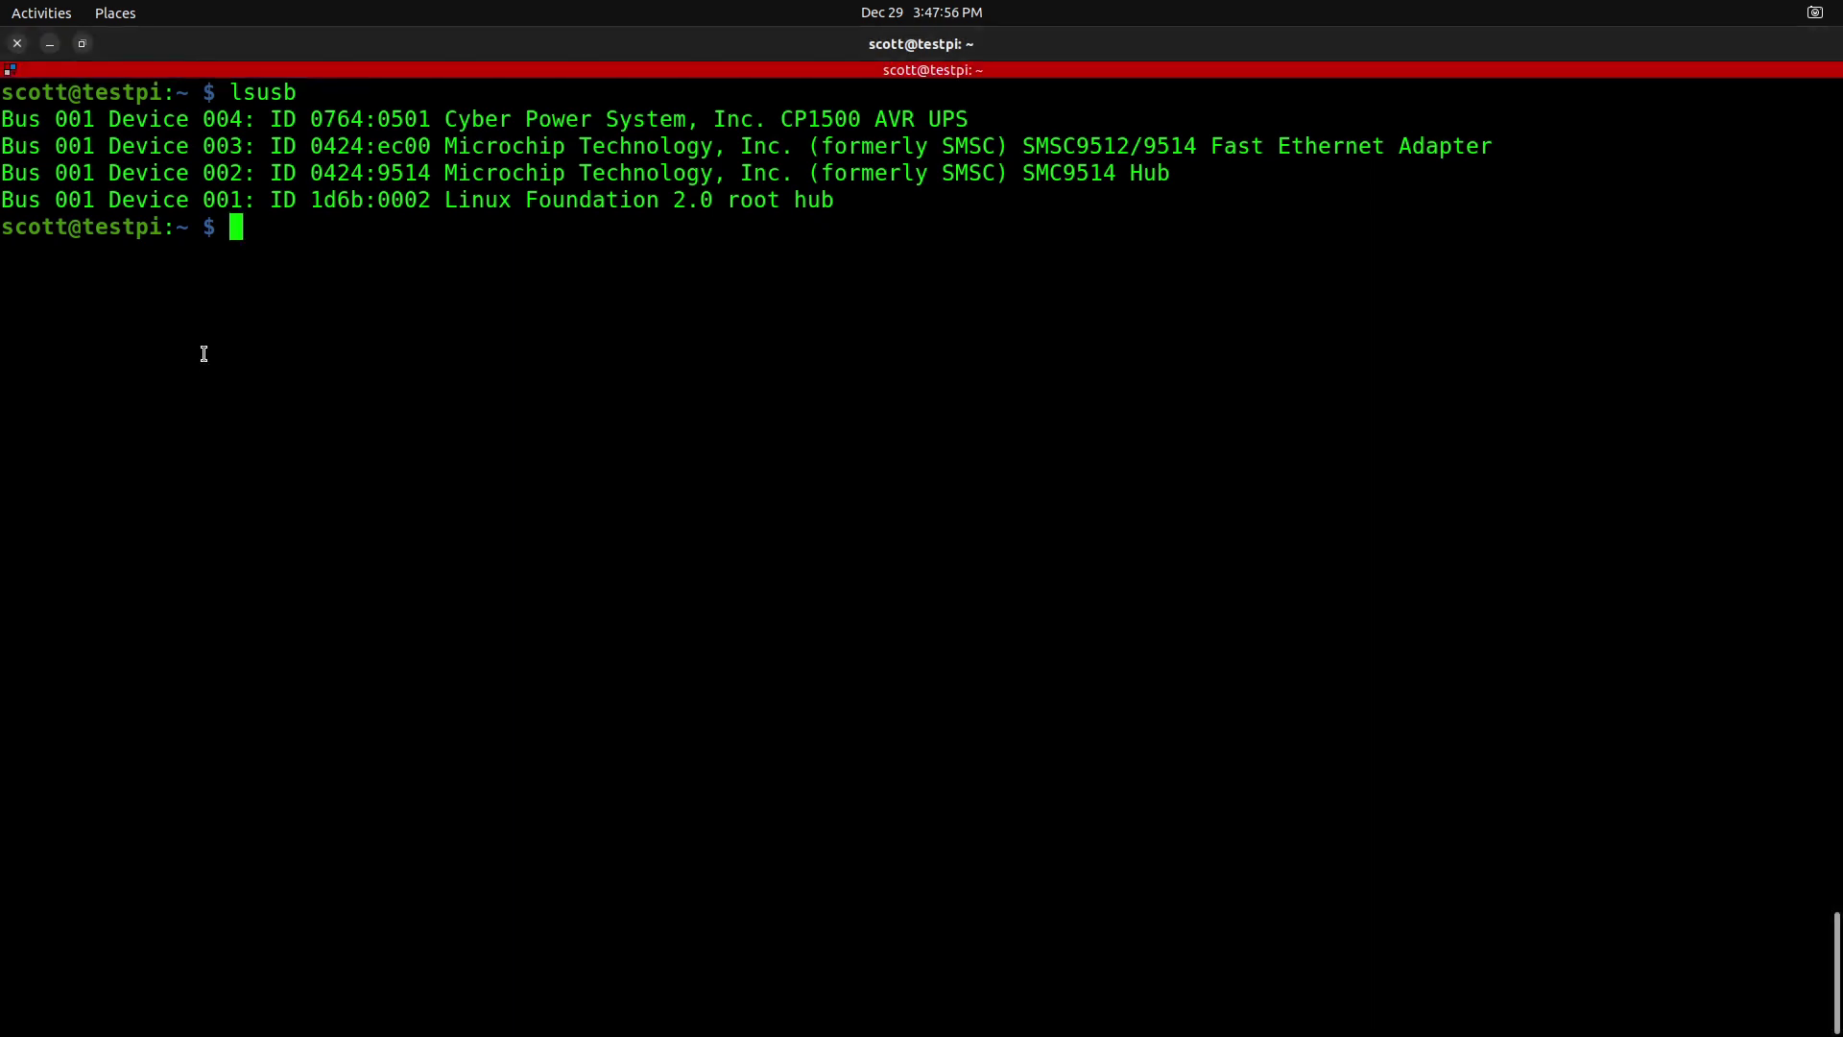
type("sudo nut-scanner -U")
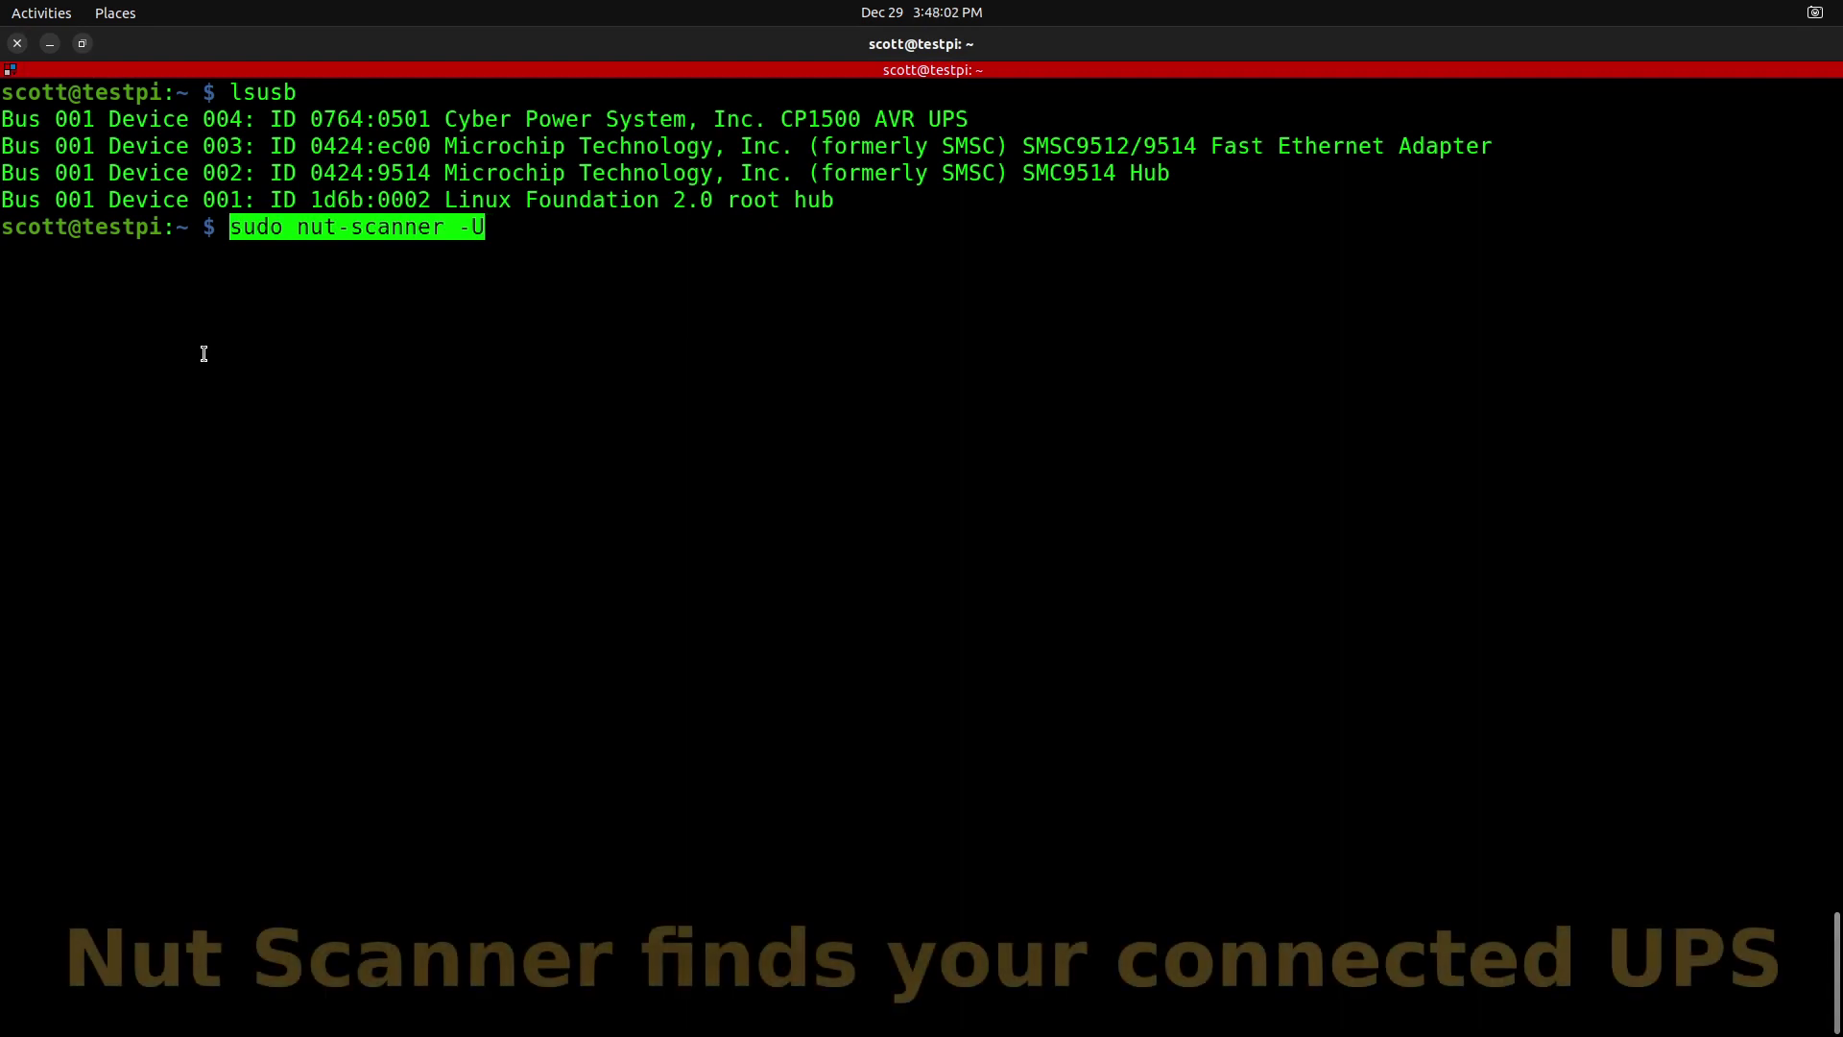
key("Return")
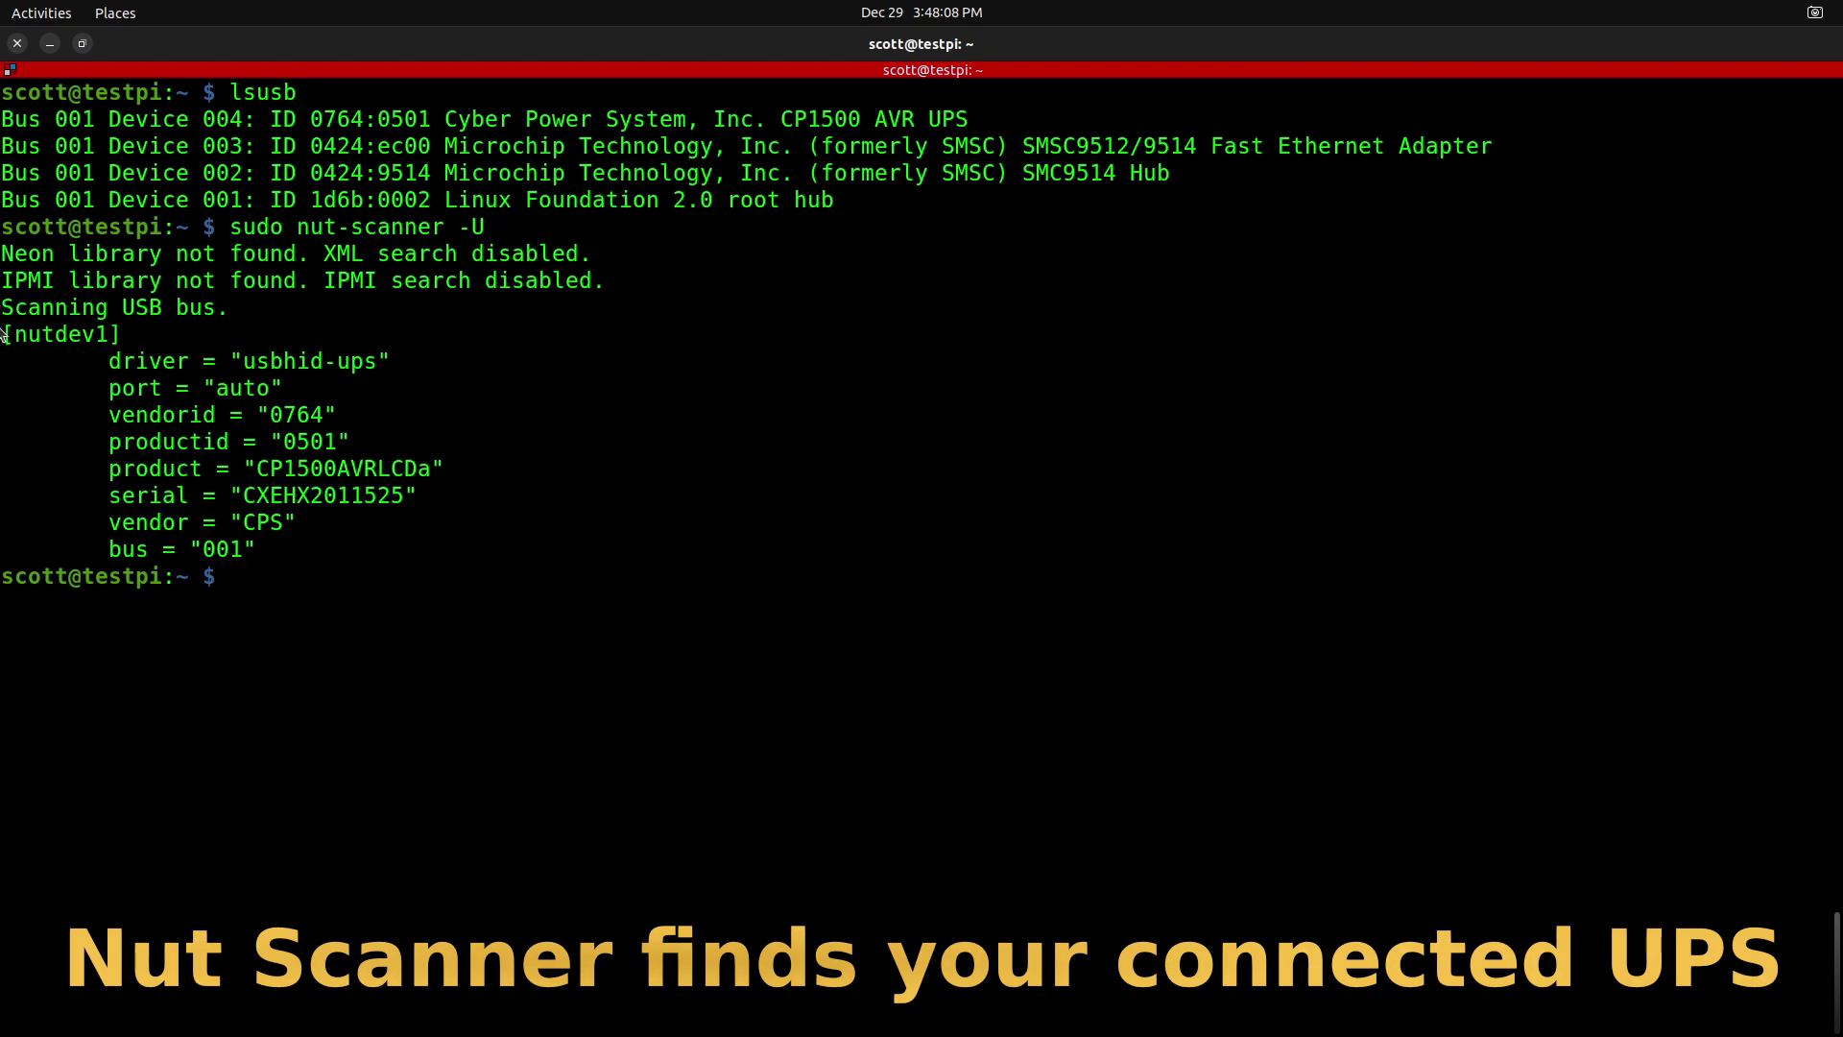
Copy the whole [nutdev1] block from the scanner output and clear the terminal screen
left_click_drag(4, 334, 461, 542)
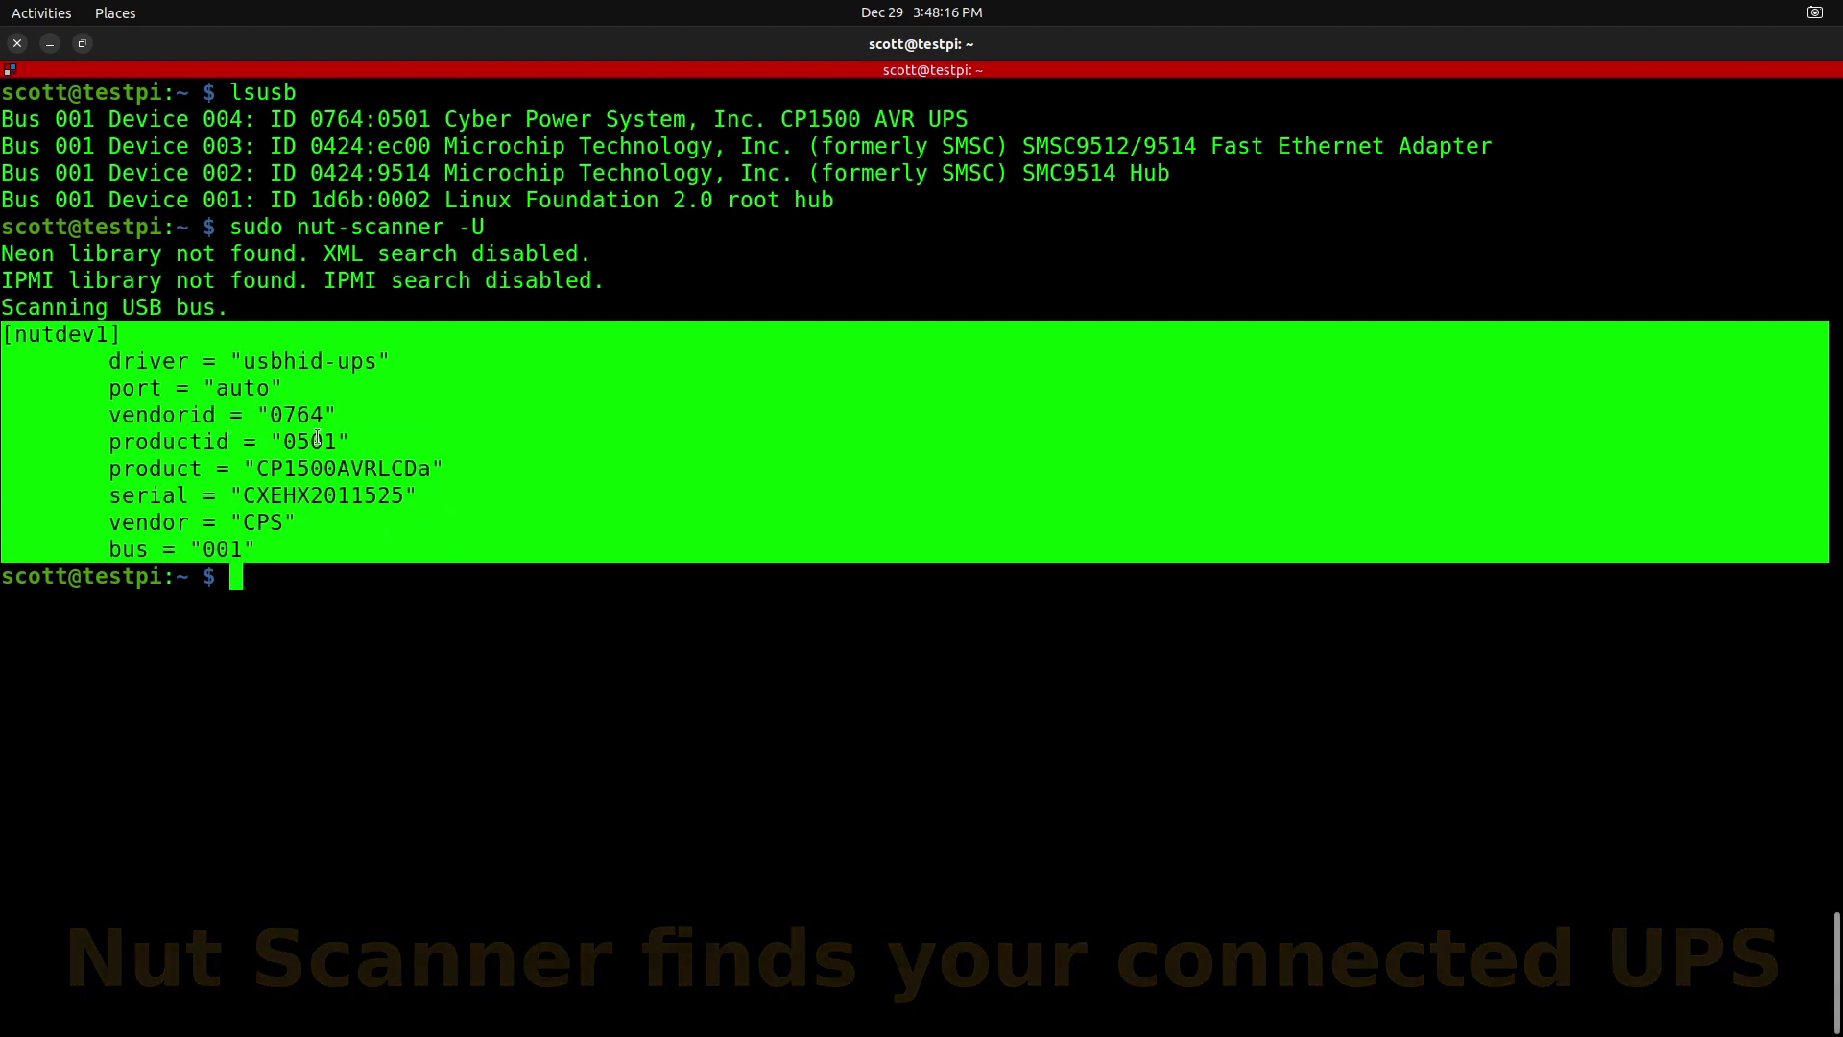
right_click(247, 388)
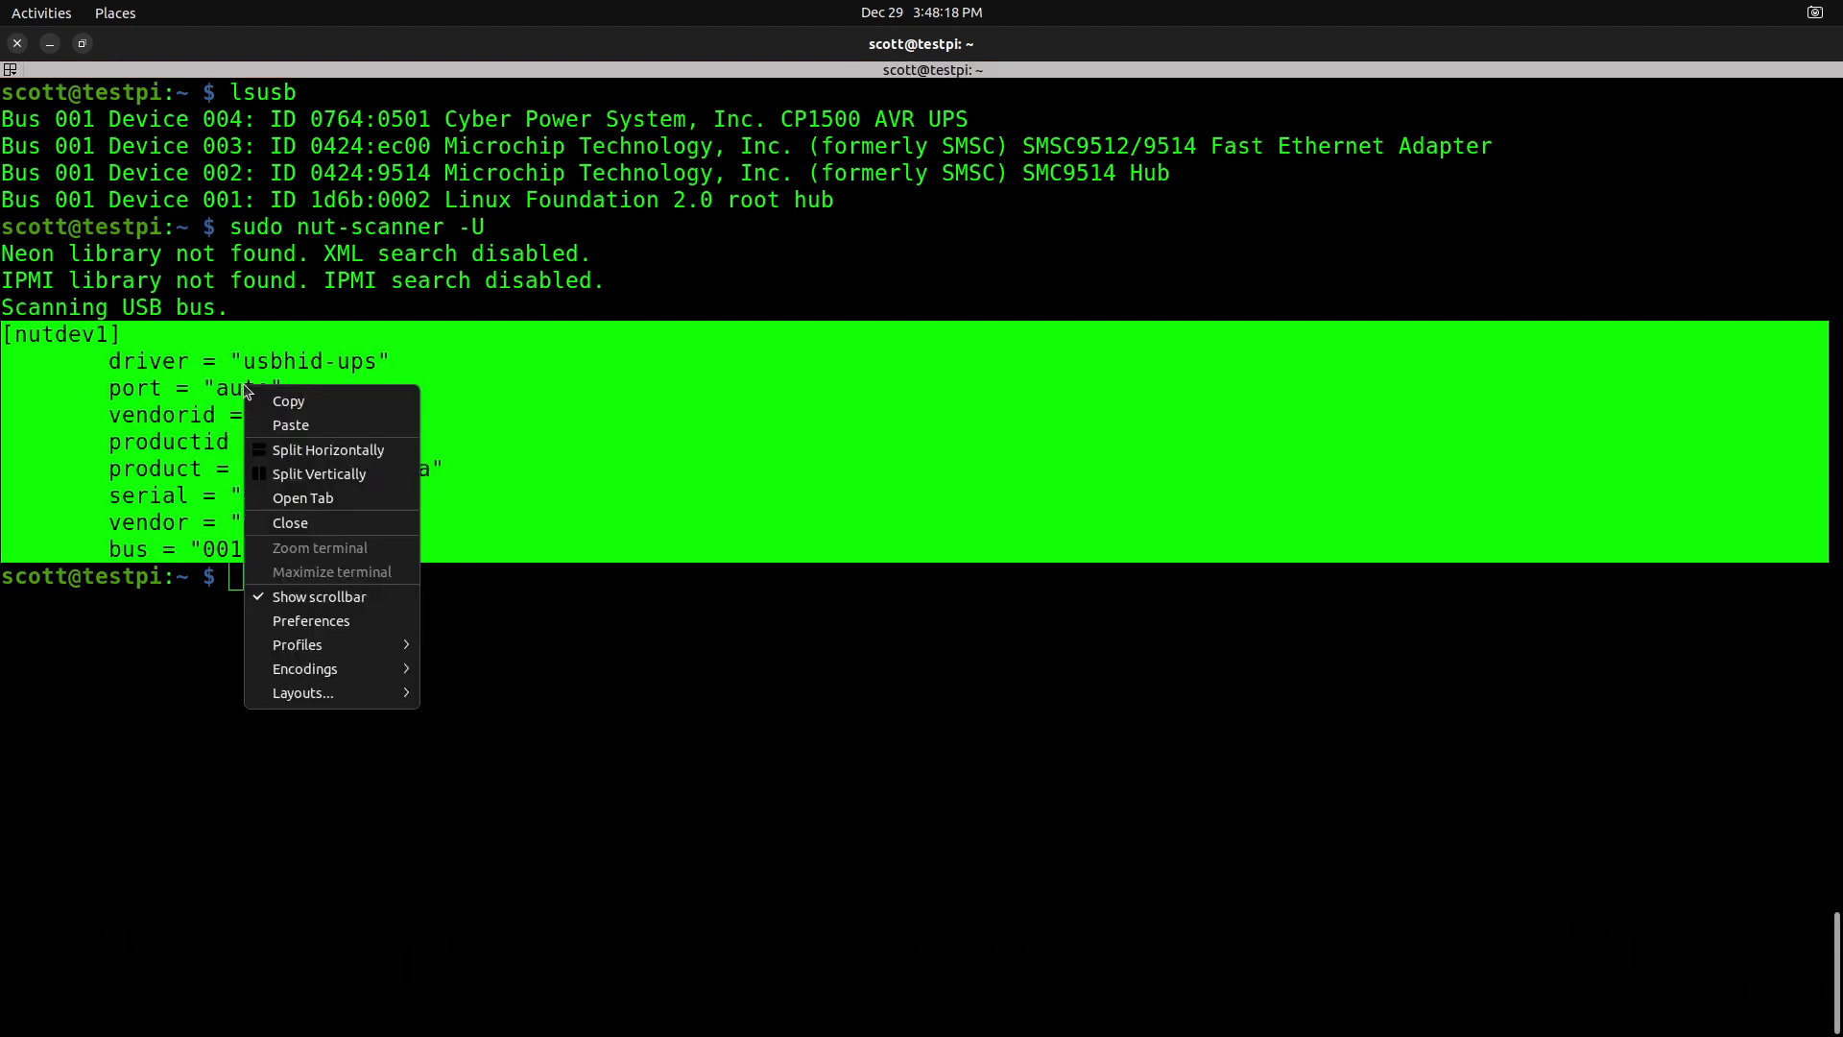
left_click(291, 403)
left_click(375, 622)
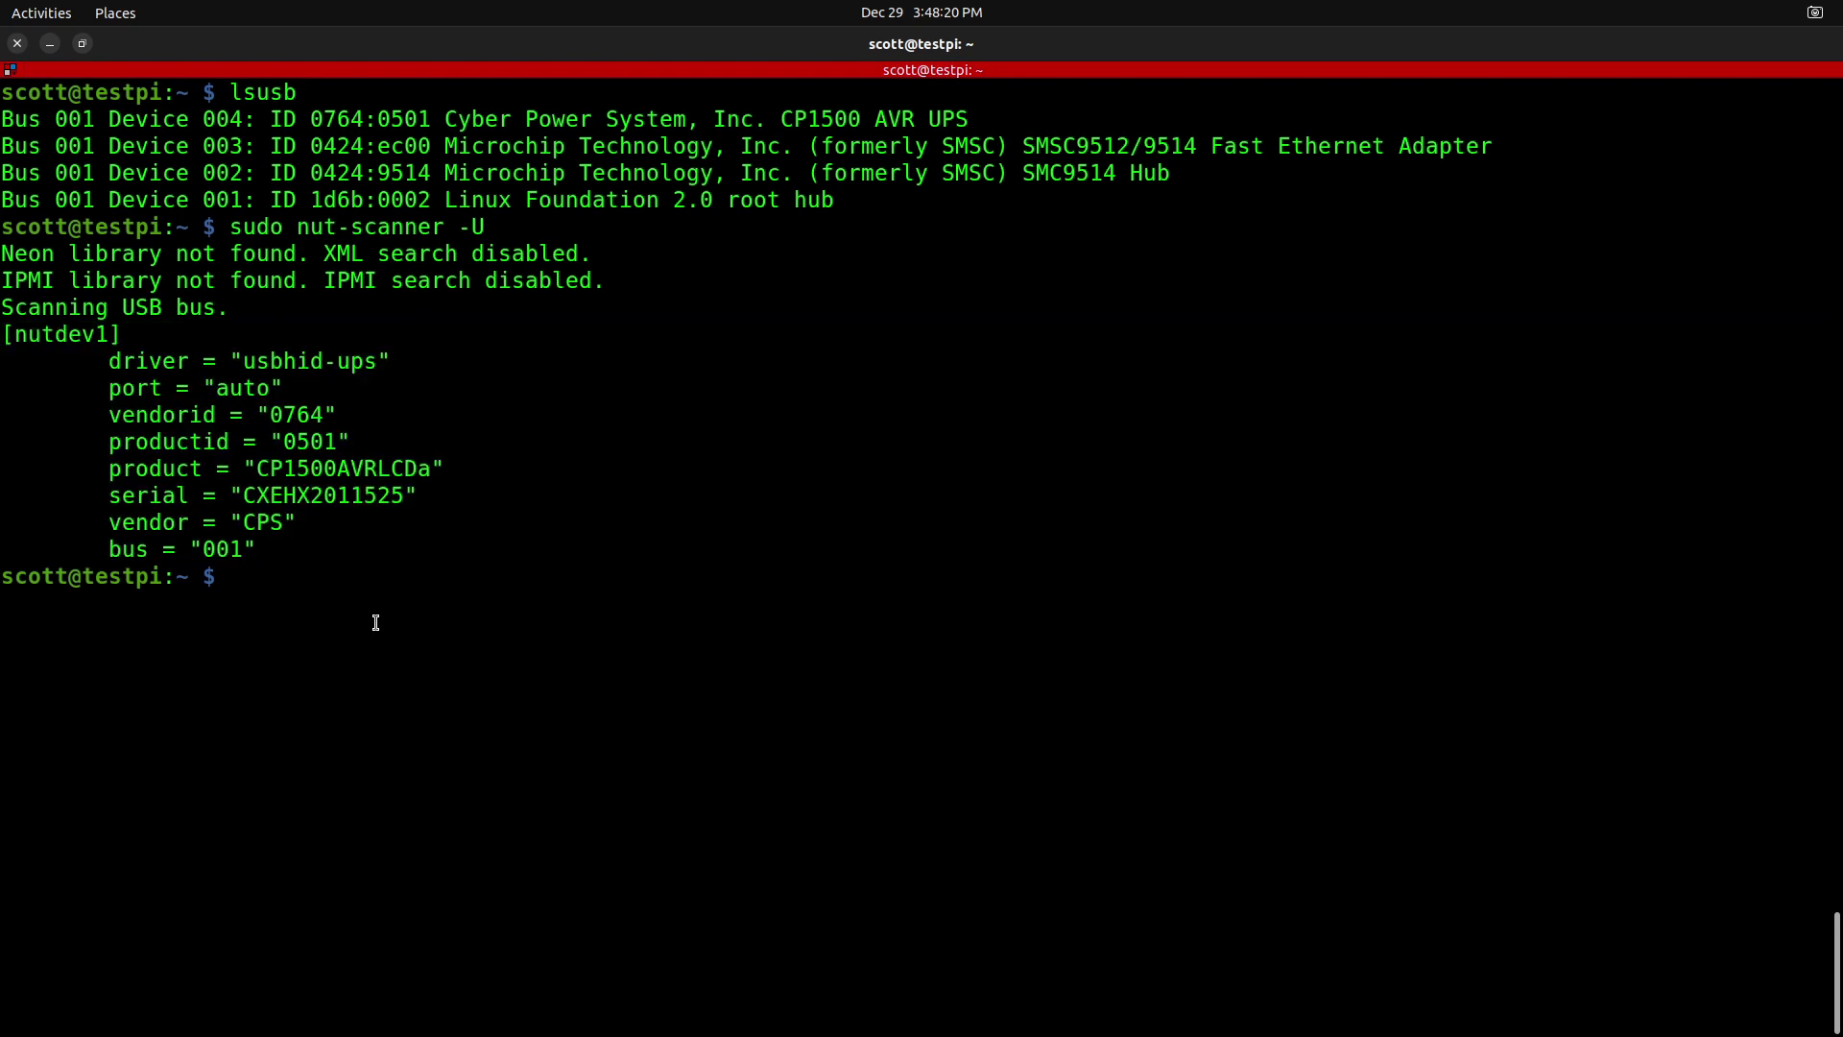
key("ctrl+l")
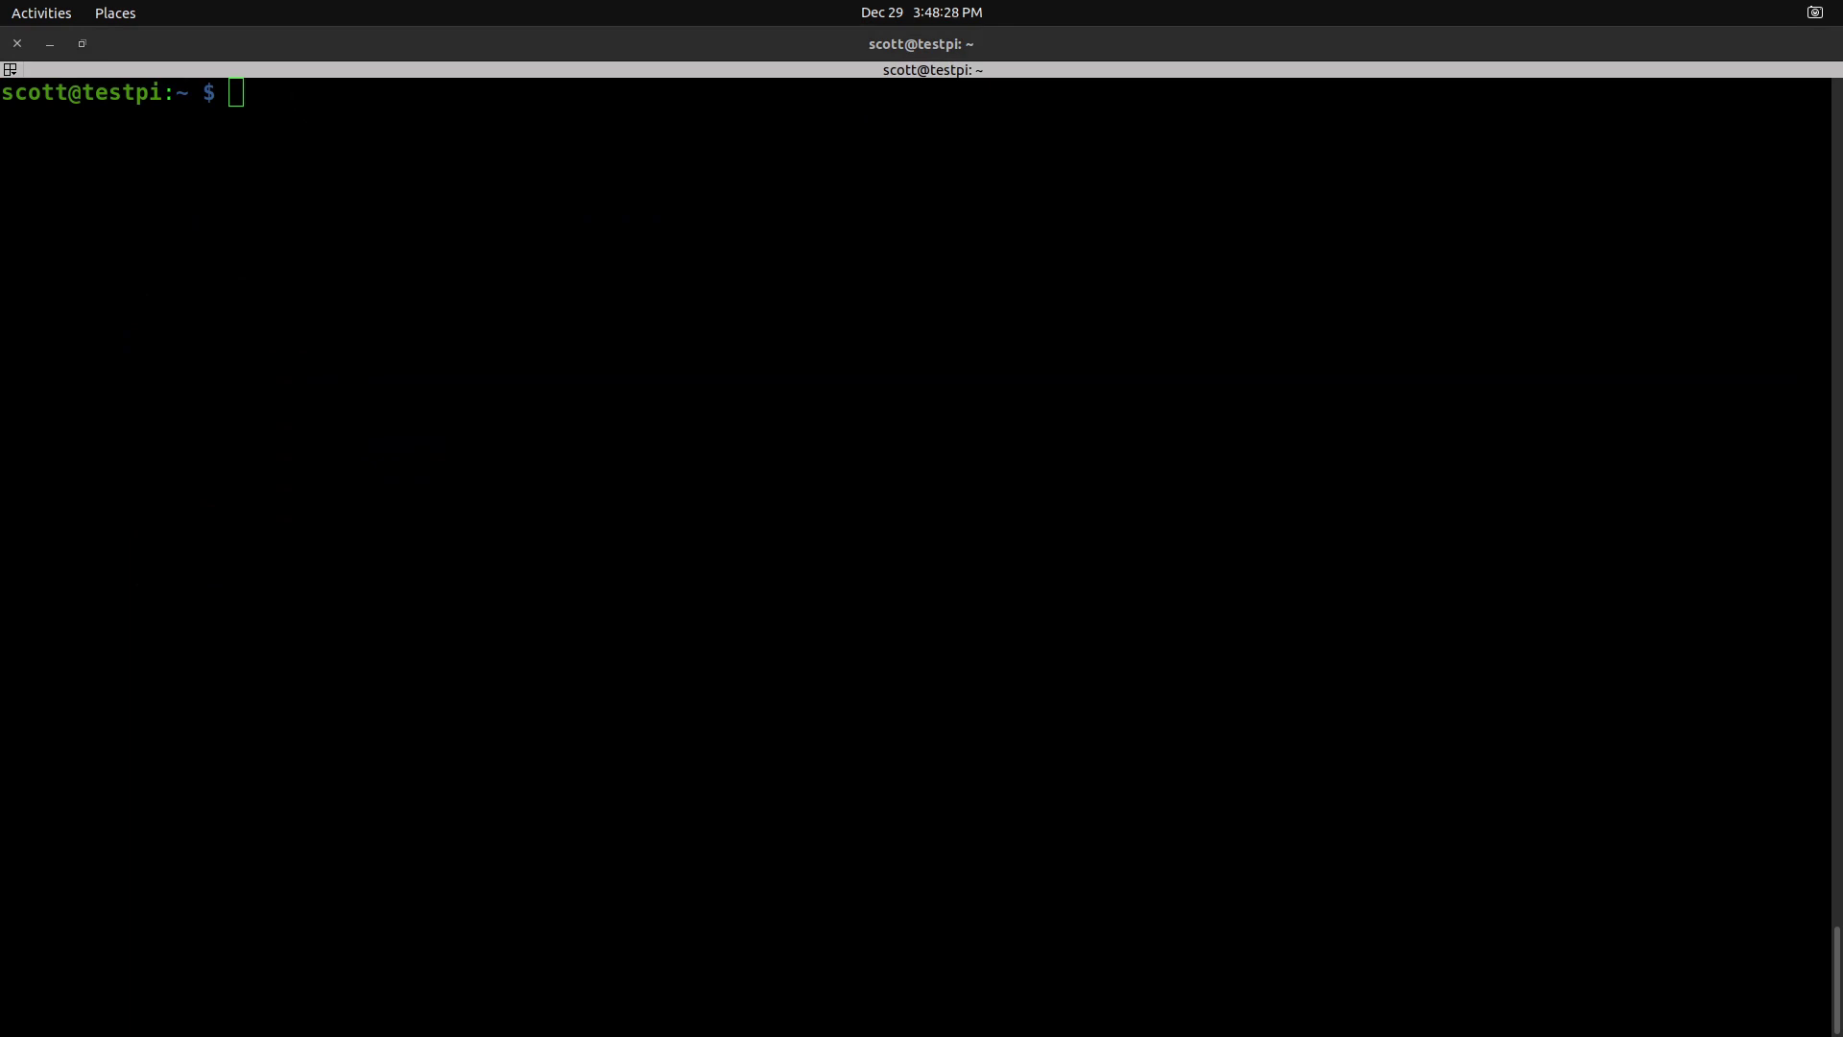
Open the UPS configuration file with sudo nano /etc/nut/ups.conf
left_click(179, 329)
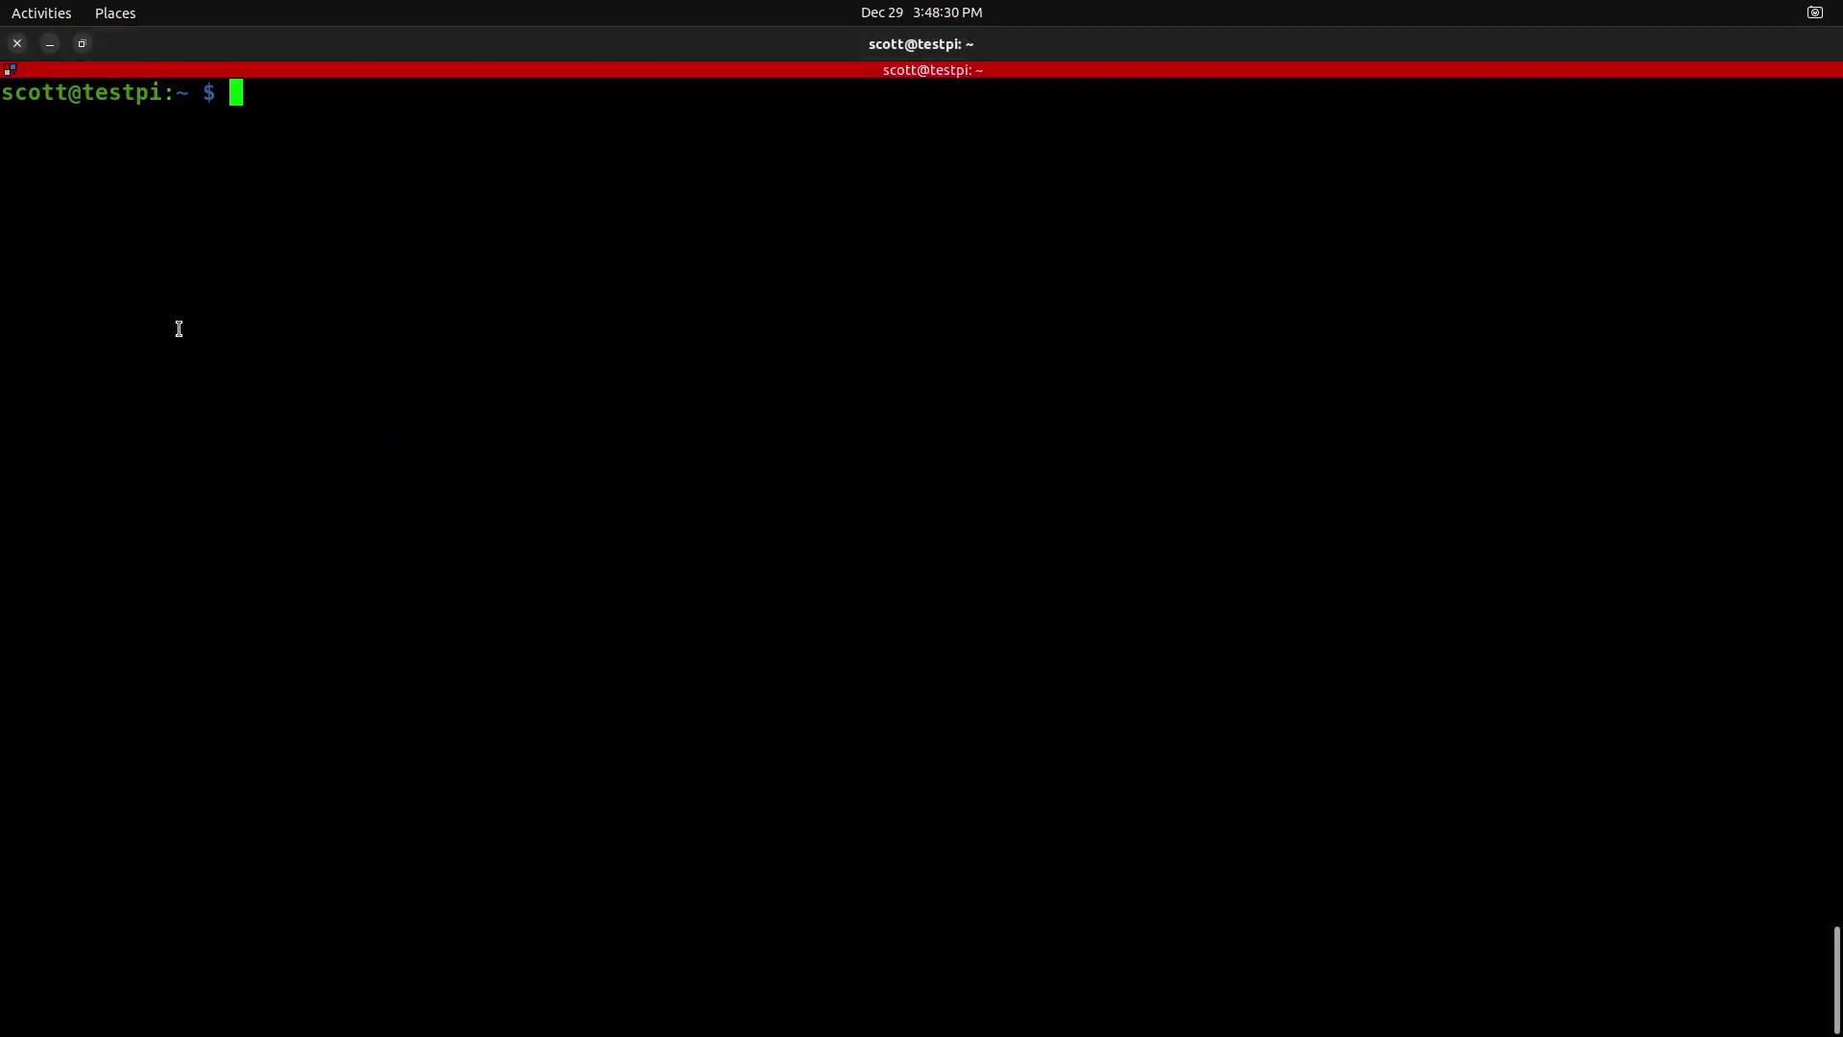
key("ctrl+shift+v")
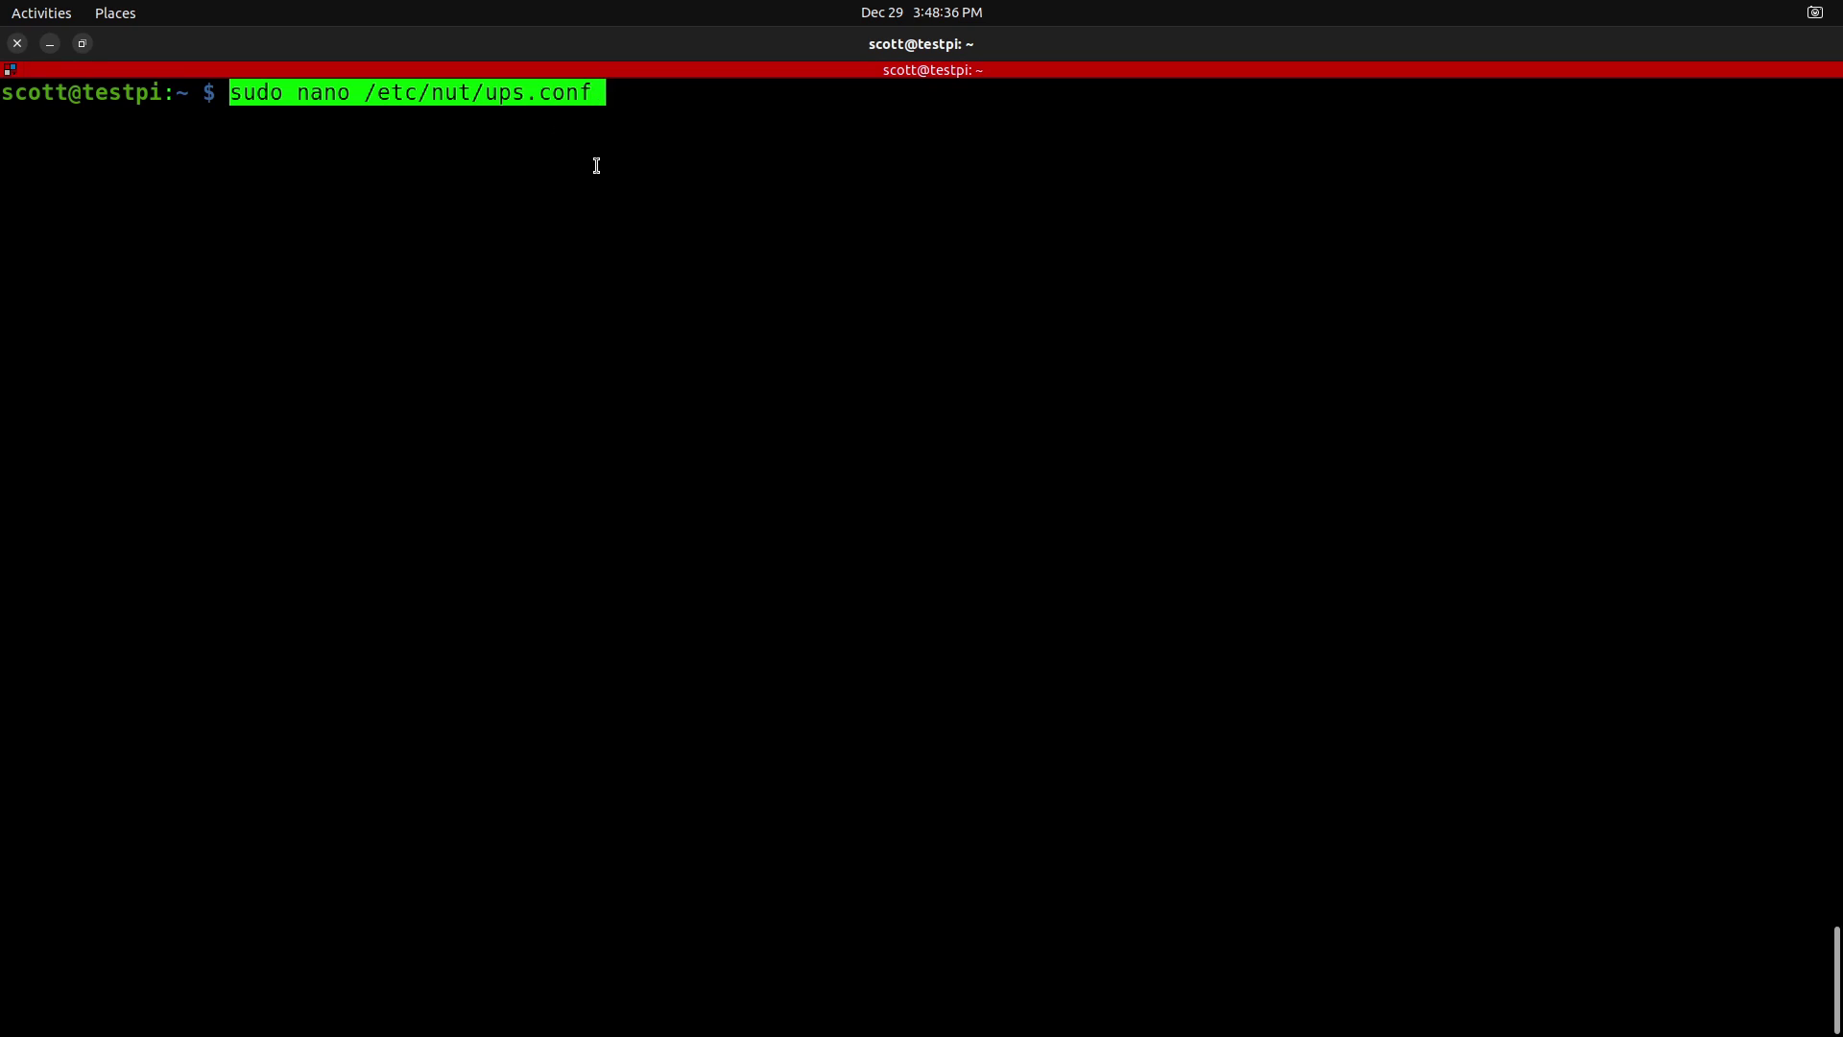
key("Return")
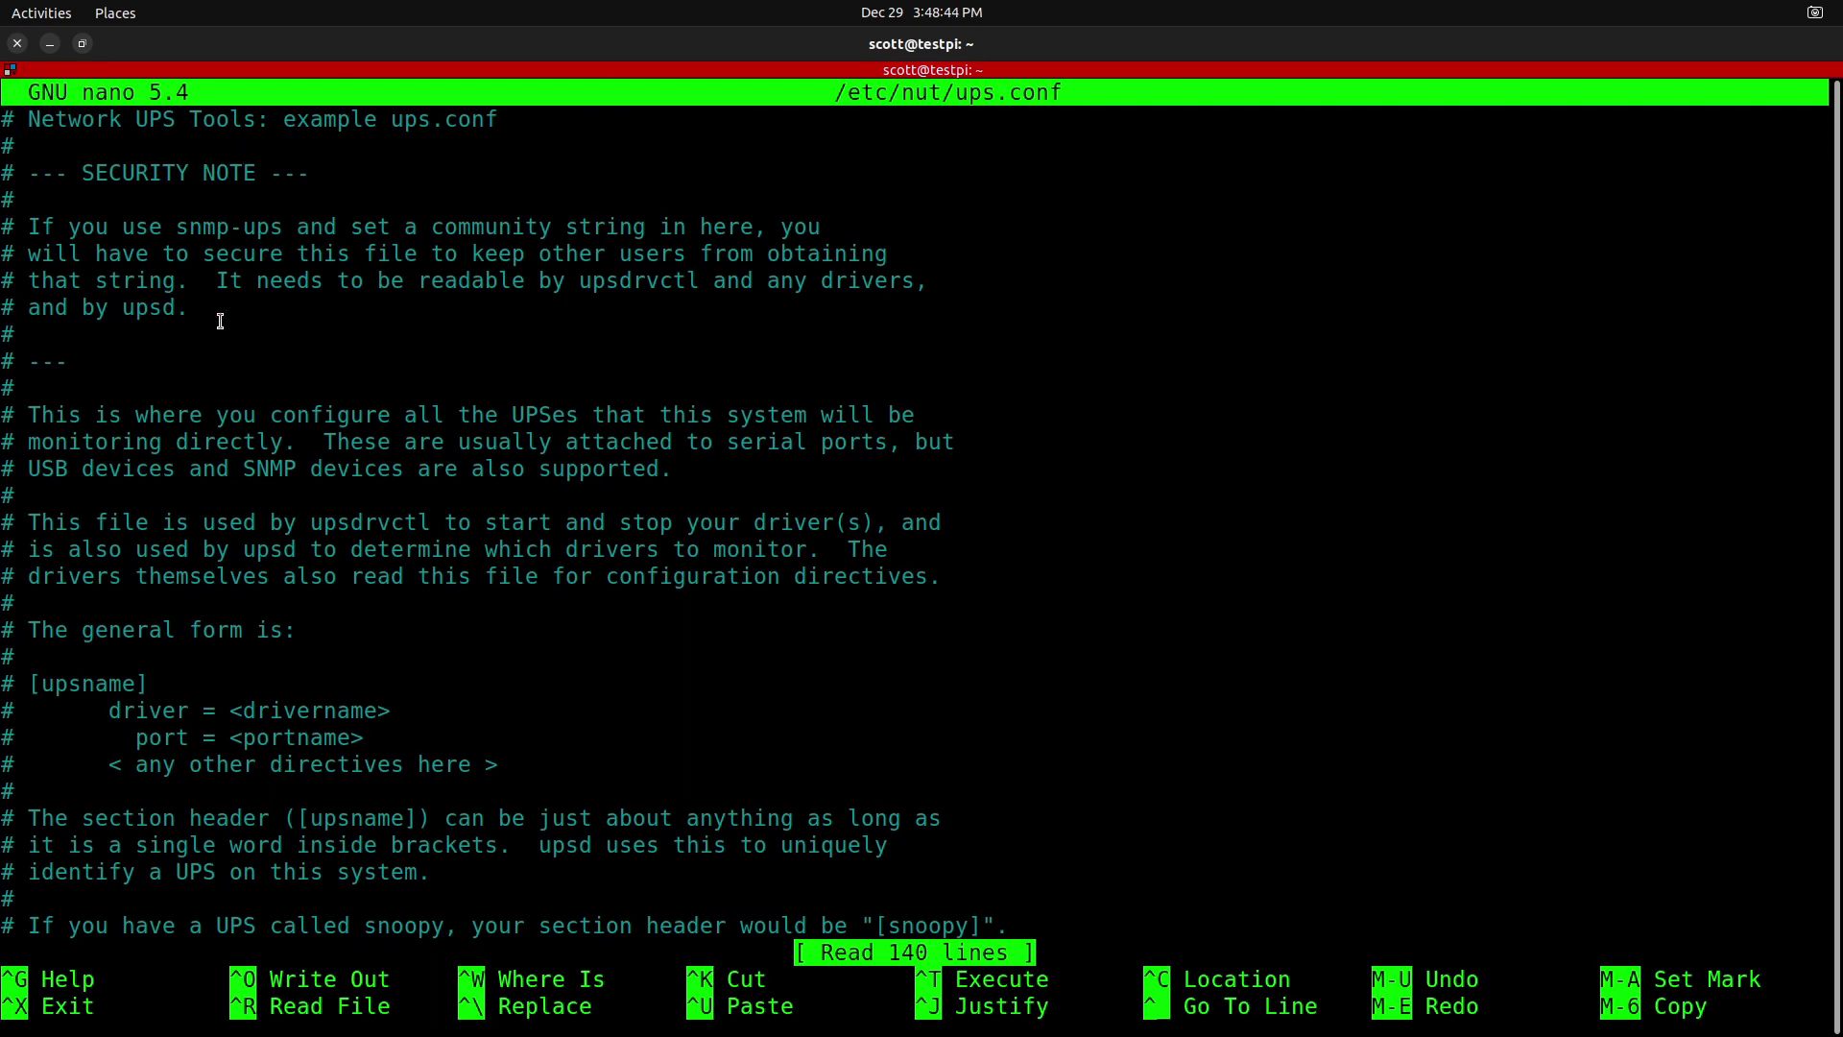
Read through the example comments and directive descriptions in ups.conf, then return to the start of the file
key("Down")
key("Down")
key("Down")
key("Down")
key("Down")
key("Down")
key("Down")
key("Down")
key("Down")
key("Down")
key("Down")
key("Down")
key("Down")
key("Down")
key("Down")
key("Down")
key("Down")
key("Down")
key("Down")
key("Down")
key("Down")
key("Down")
key("Down")
key("Down")
key("Down")
key("Down")
key("Down")
key("Down")
key("Down")
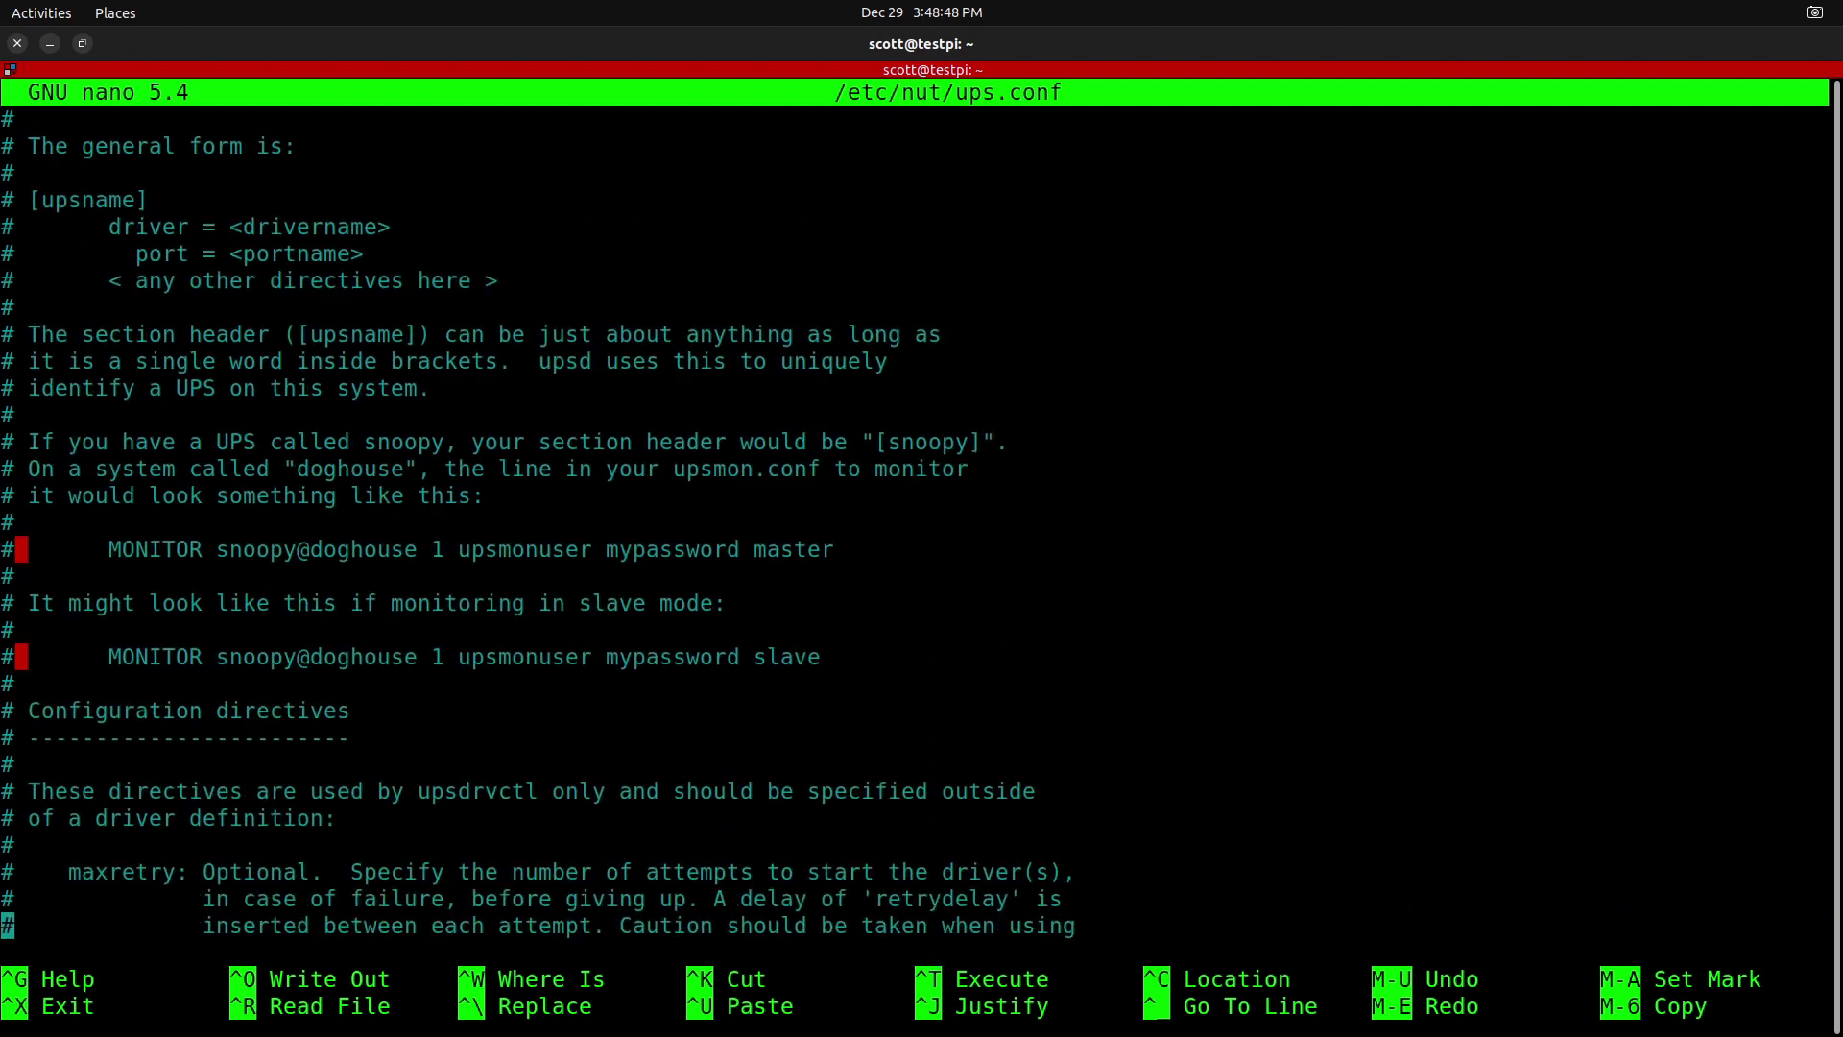
key("Down")
key("Down")
key("Down")
key("Down")
key("Down")
key("Down")
key("Down")
key("Down")
key("Down")
key("Down")
key("Down")
key("Down")
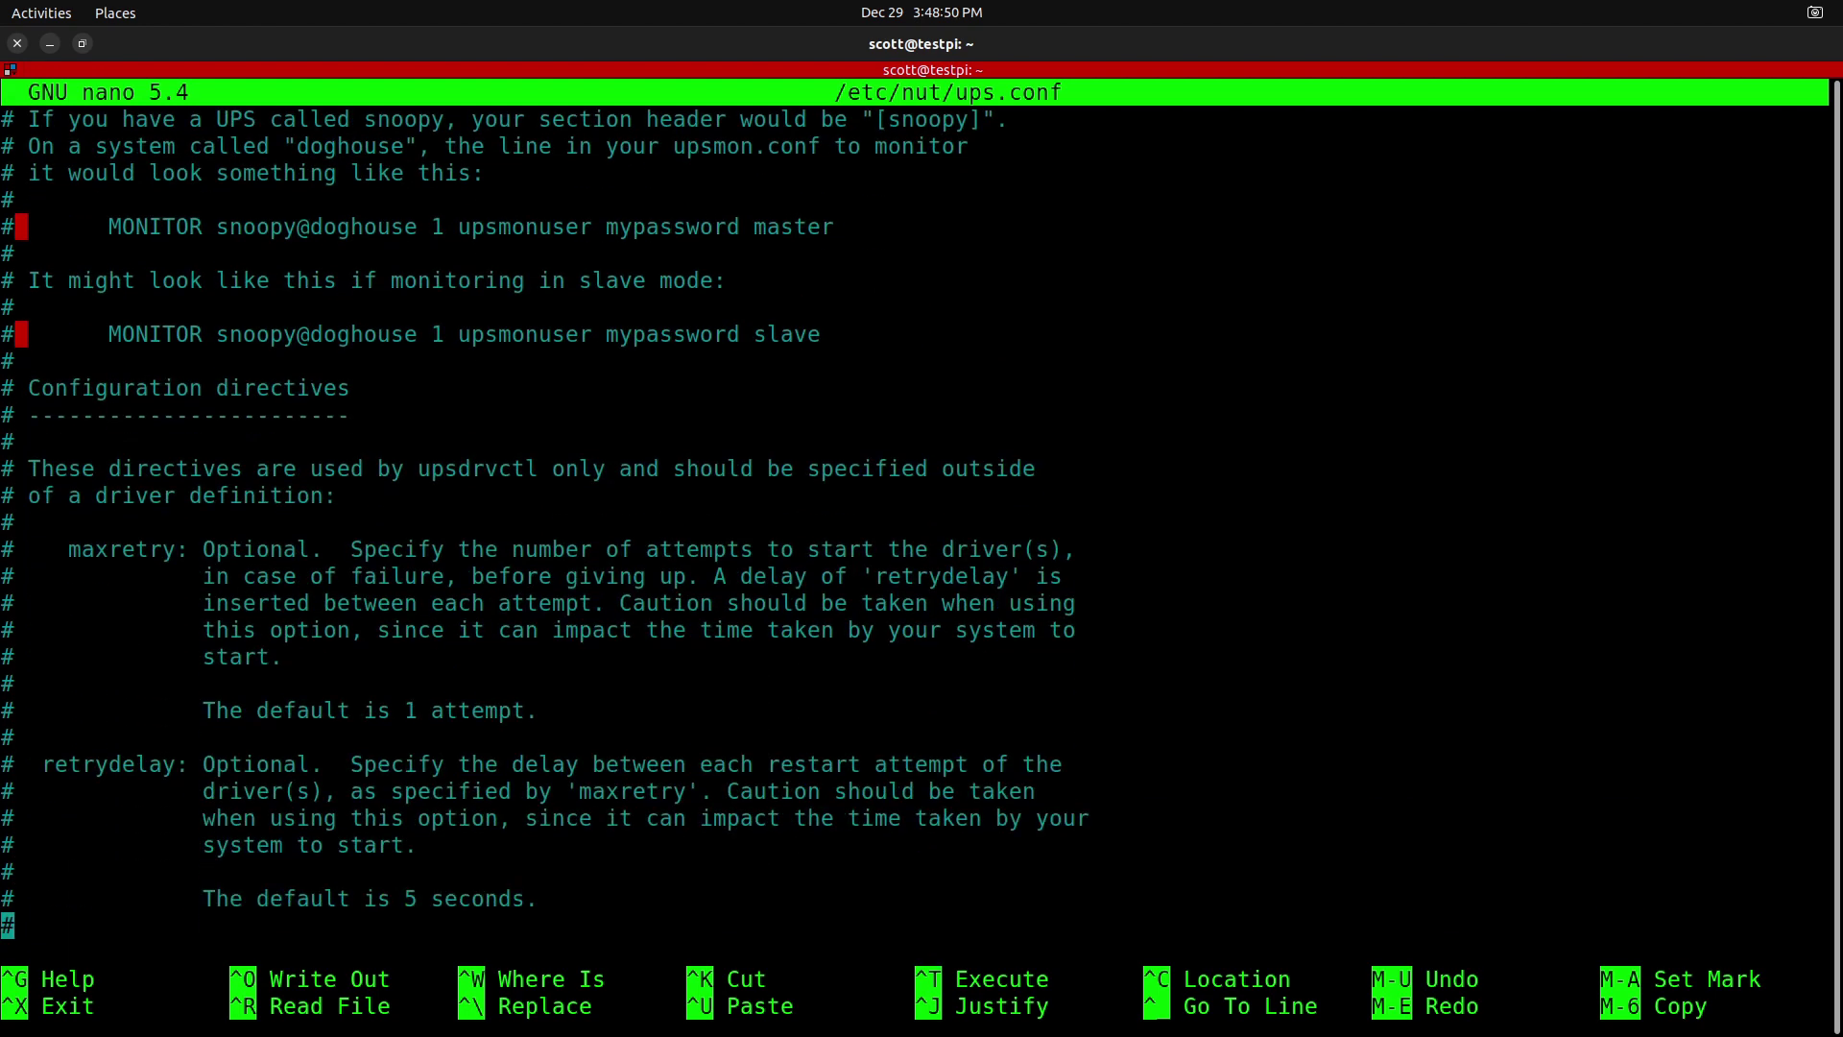
key("Down")
key("Down")
key("Down")
key("Down")
key("Down")
key("Down")
key("Down")
key("Down")
key("Down")
key("Down")
key("Down")
key("Down")
key("Down")
key("Down")
key("Down")
key("Down")
key("Down")
key("Down")
key("Down")
key("Down")
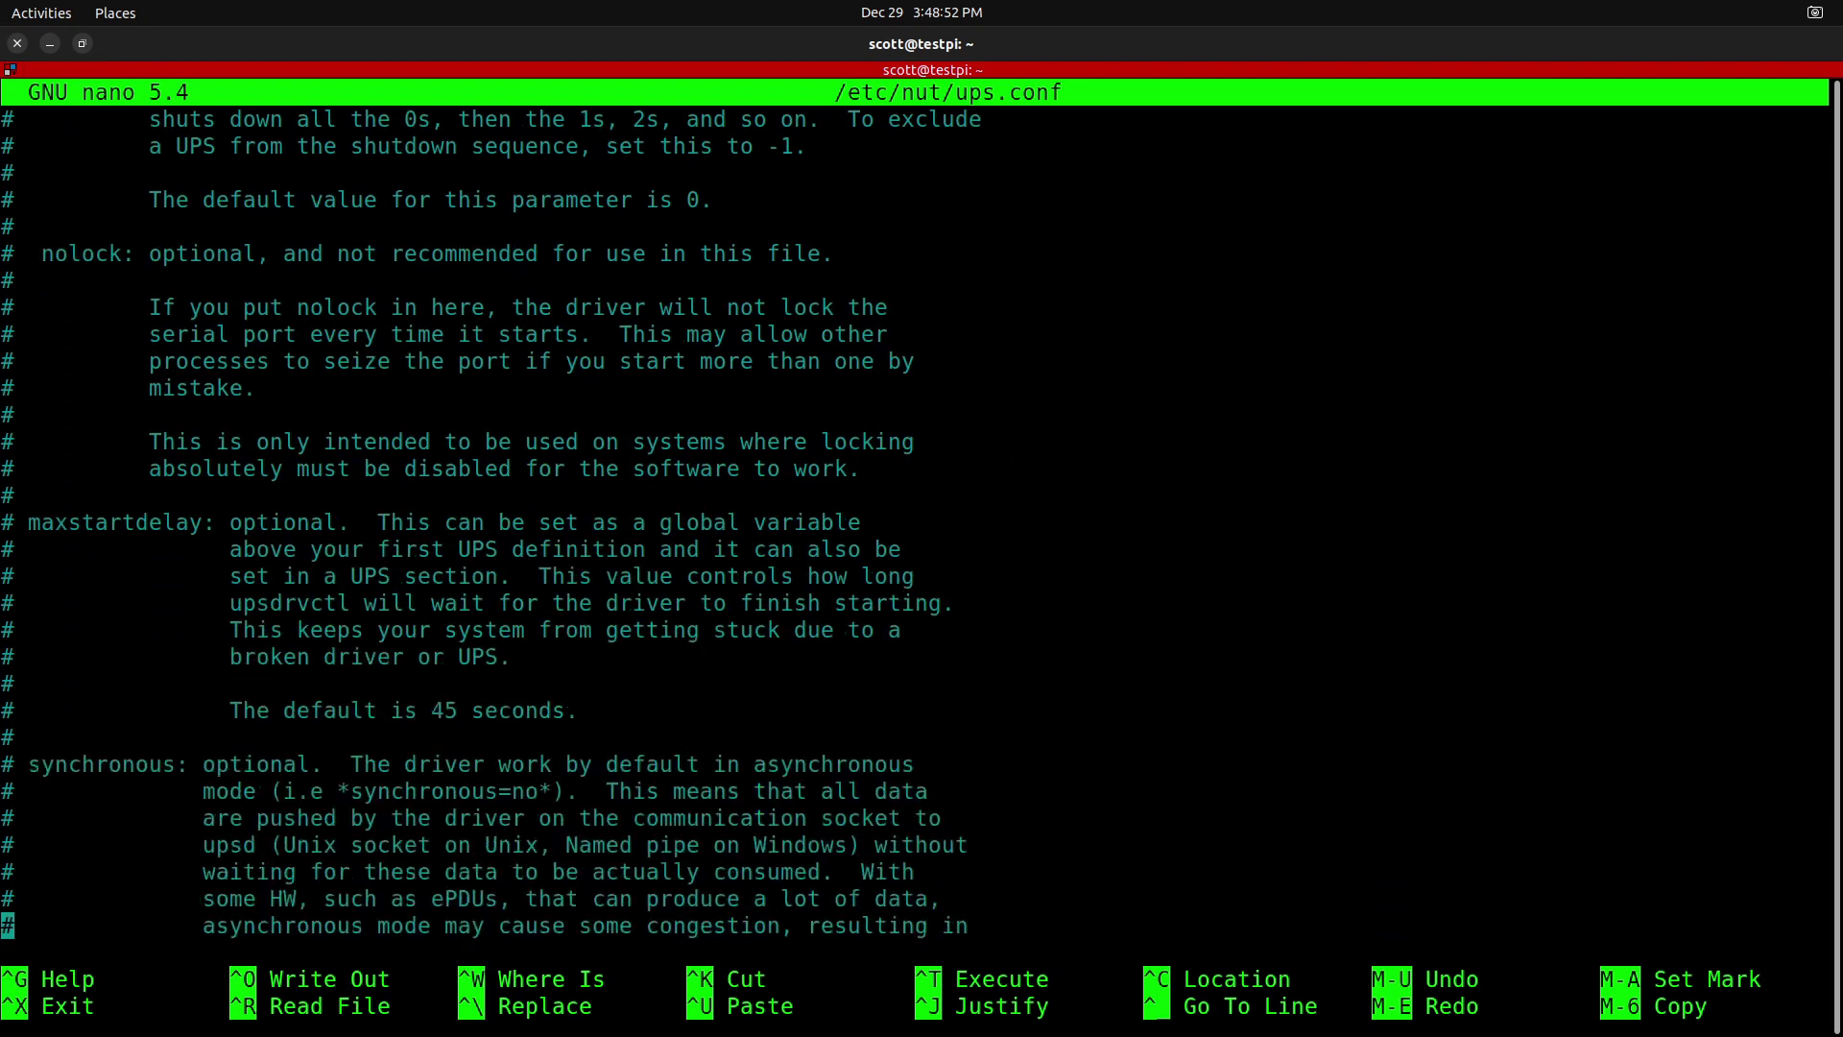
key("Down")
key("Down")
key("Down")
key("Down")
key("Down")
key("Down")
key("Down")
key("Down")
key("Down")
key("Down")
key("Down")
key("Down")
key("Up")
key("Up")
key("Up")
key("Up")
key("Up")
key("Up")
key("Up")
key("Up")
key("Up")
key("Up")
key("Up")
key("Up")
key("Up")
key("Up")
key("Up")
key("Up")
key("Up")
key("Up")
key("Up")
key("Up")
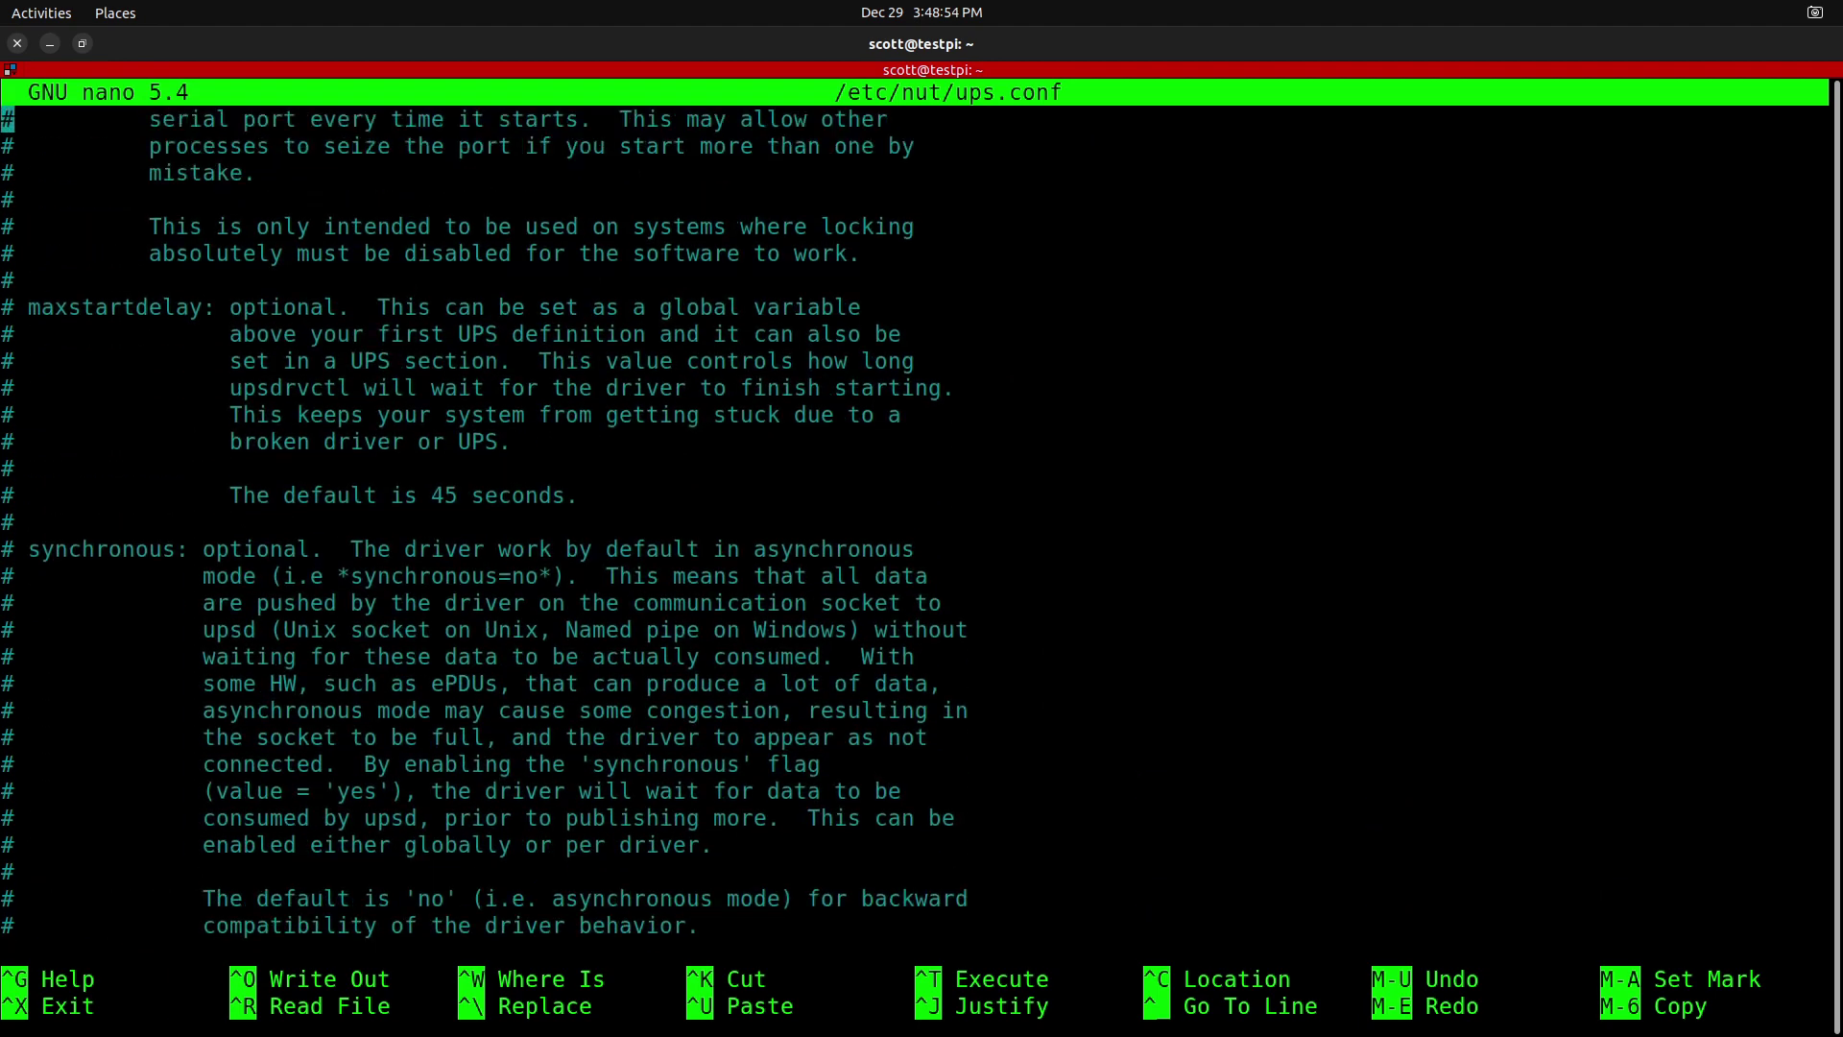
key("Up")
key("Up")
key("Up")
key("Up")
key("Up")
key("Up")
key("Up")
key("Up")
key("Up")
key("Up")
key("Up")
key("Up")
key("Up")
key("Up")
key("Up")
key("Up")
key("Up")
key("Up")
key("Up")
key("Up")
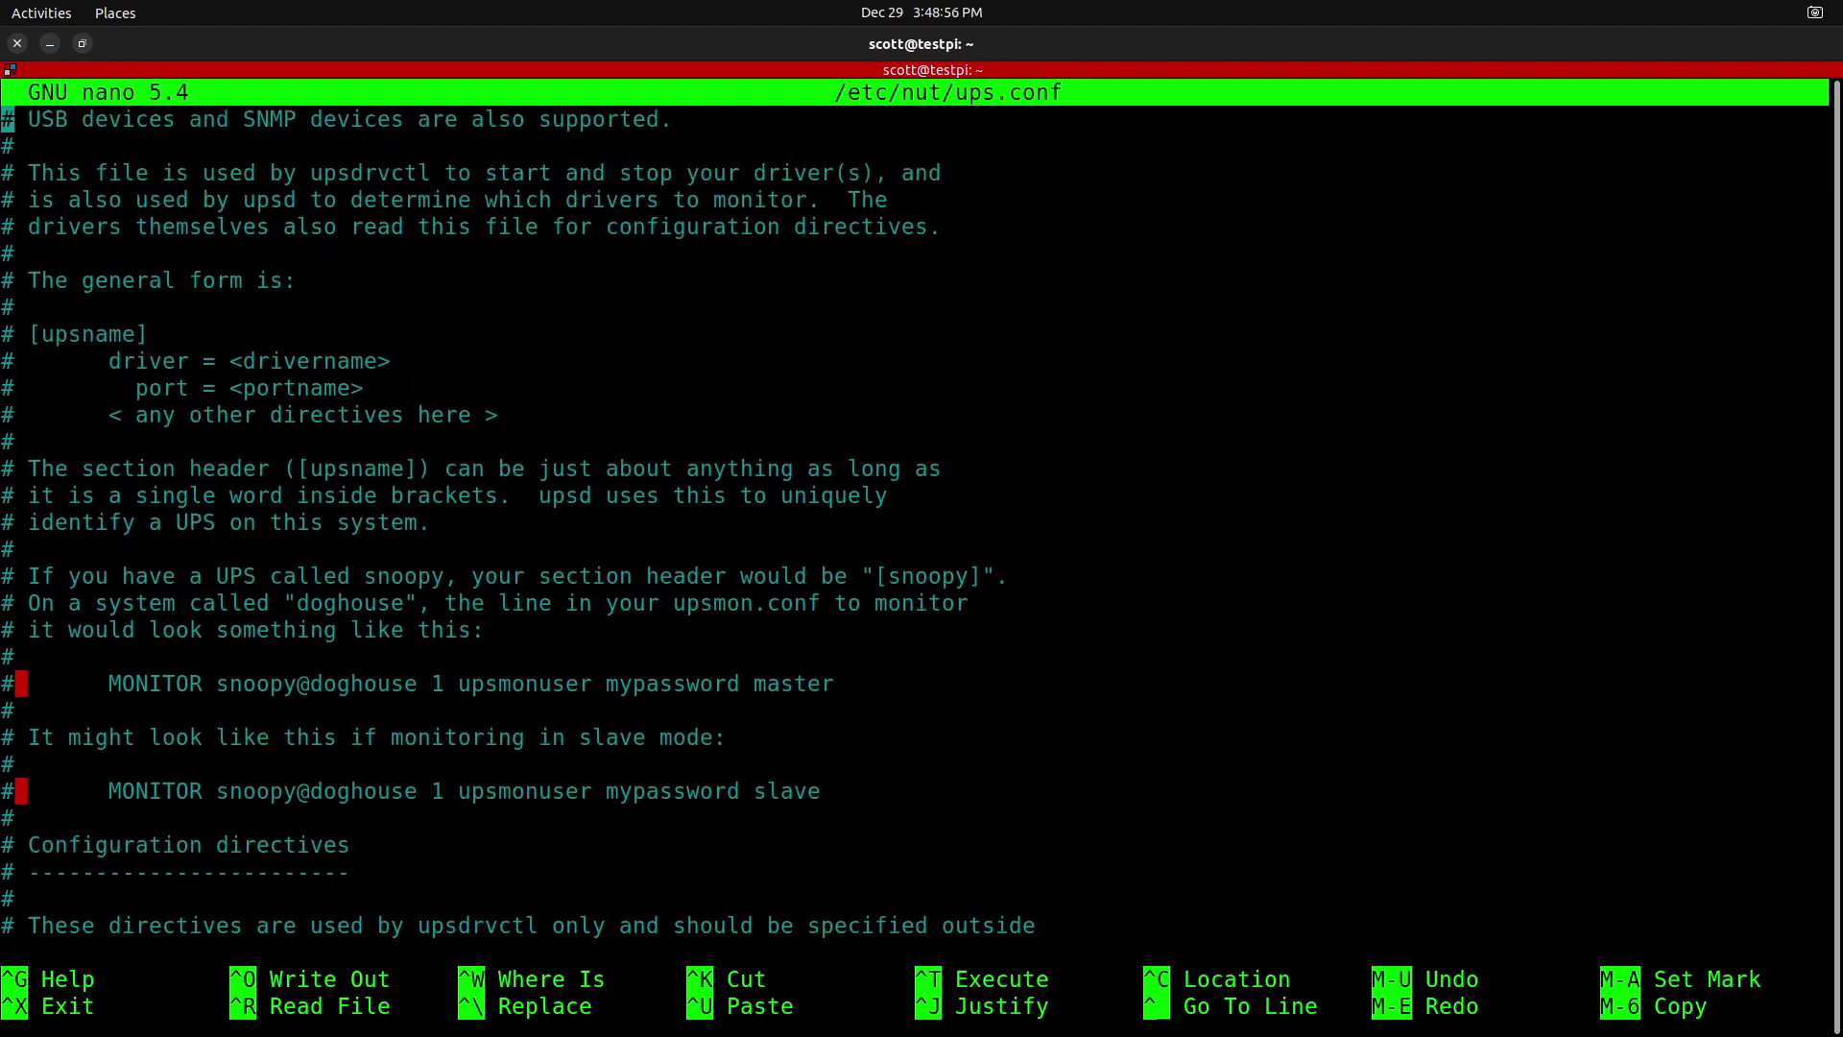
key("Up")
key("Up")
key("Up")
key("Up")
key("Up")
key("Up")
key("Up")
key("Up")
key("Up")
key("Up")
key("Up")
key("Up")
key("Up")
key("Down")
key("Down")
key("Down")
key("Down")
key("Down")
key("Down")
key("Down")
key("Down")
key("Down")
key("Down")
key("Down")
key("Down")
key("Down")
key("Down")
key("Down")
key("Down")
key("Down")
key("Down")
key("Down")
key("Down")
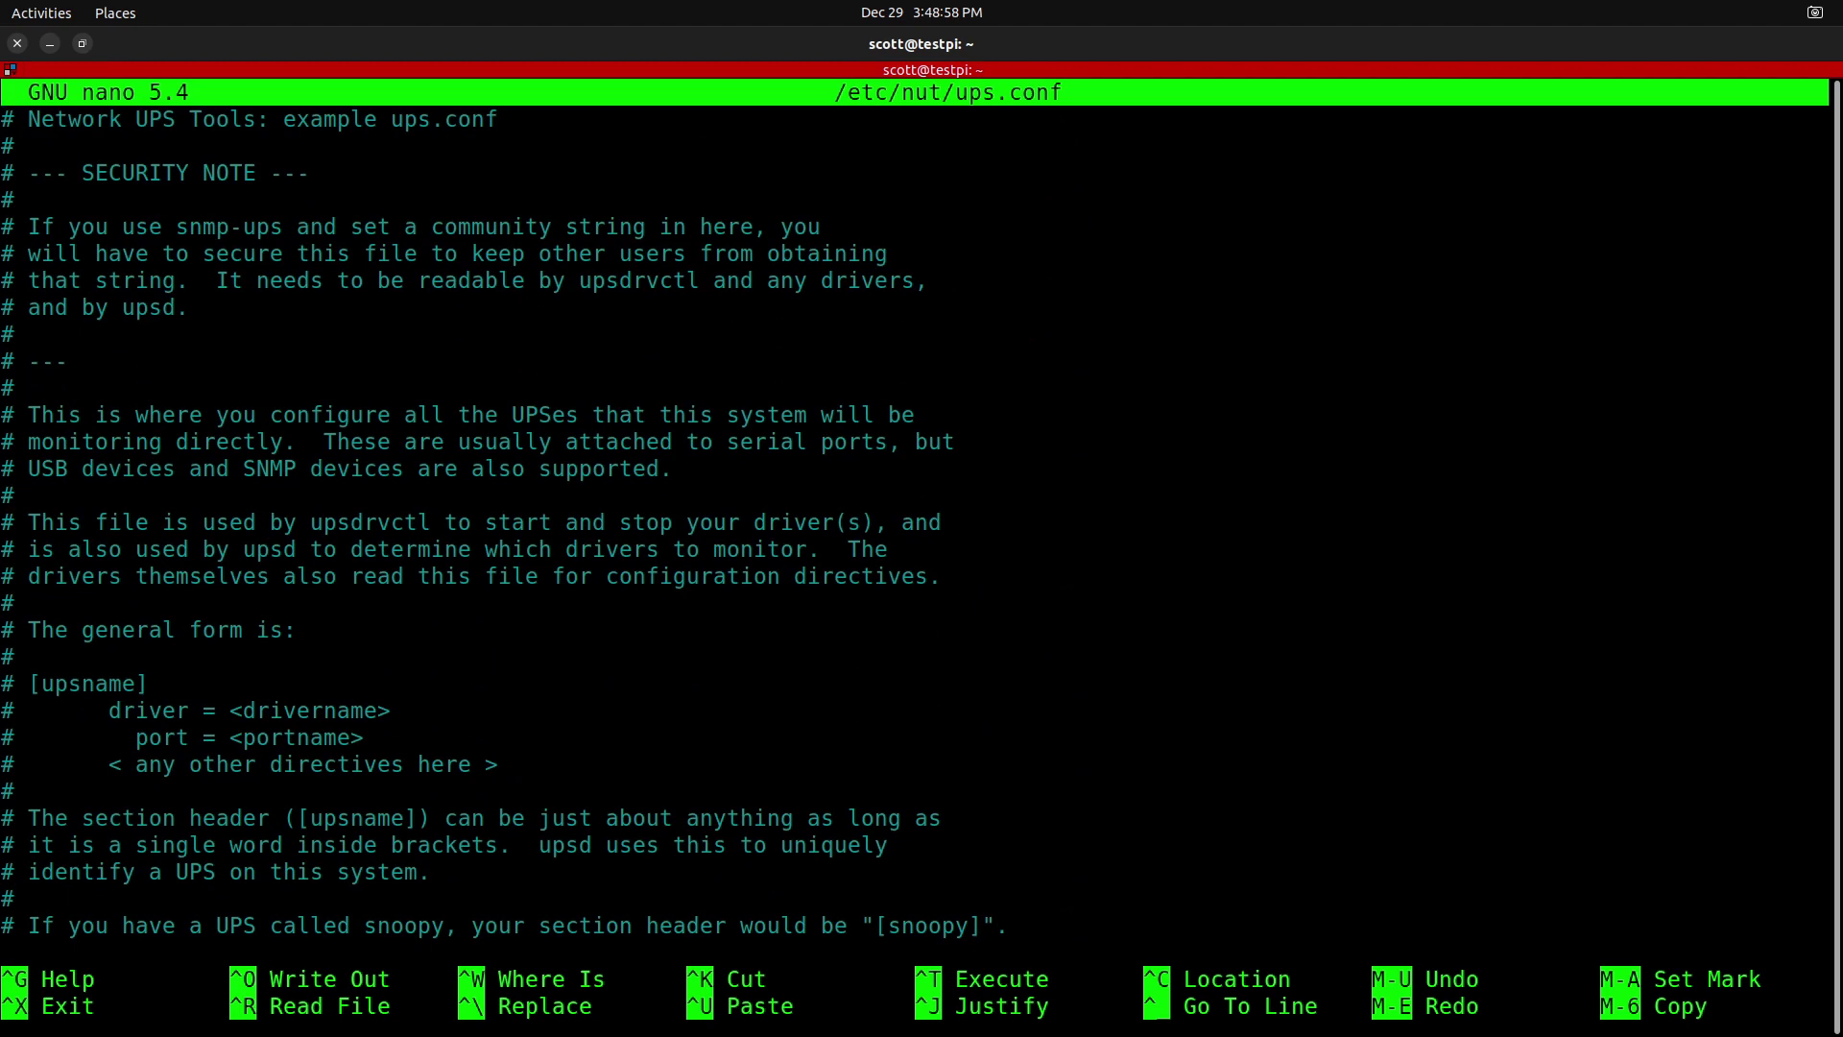
Replace the example text in ups.conf with pollinterval = 1, maxretry = 3 and the copied scanner block under the section name [testpi]
scroll(917, 519, "down", 20)
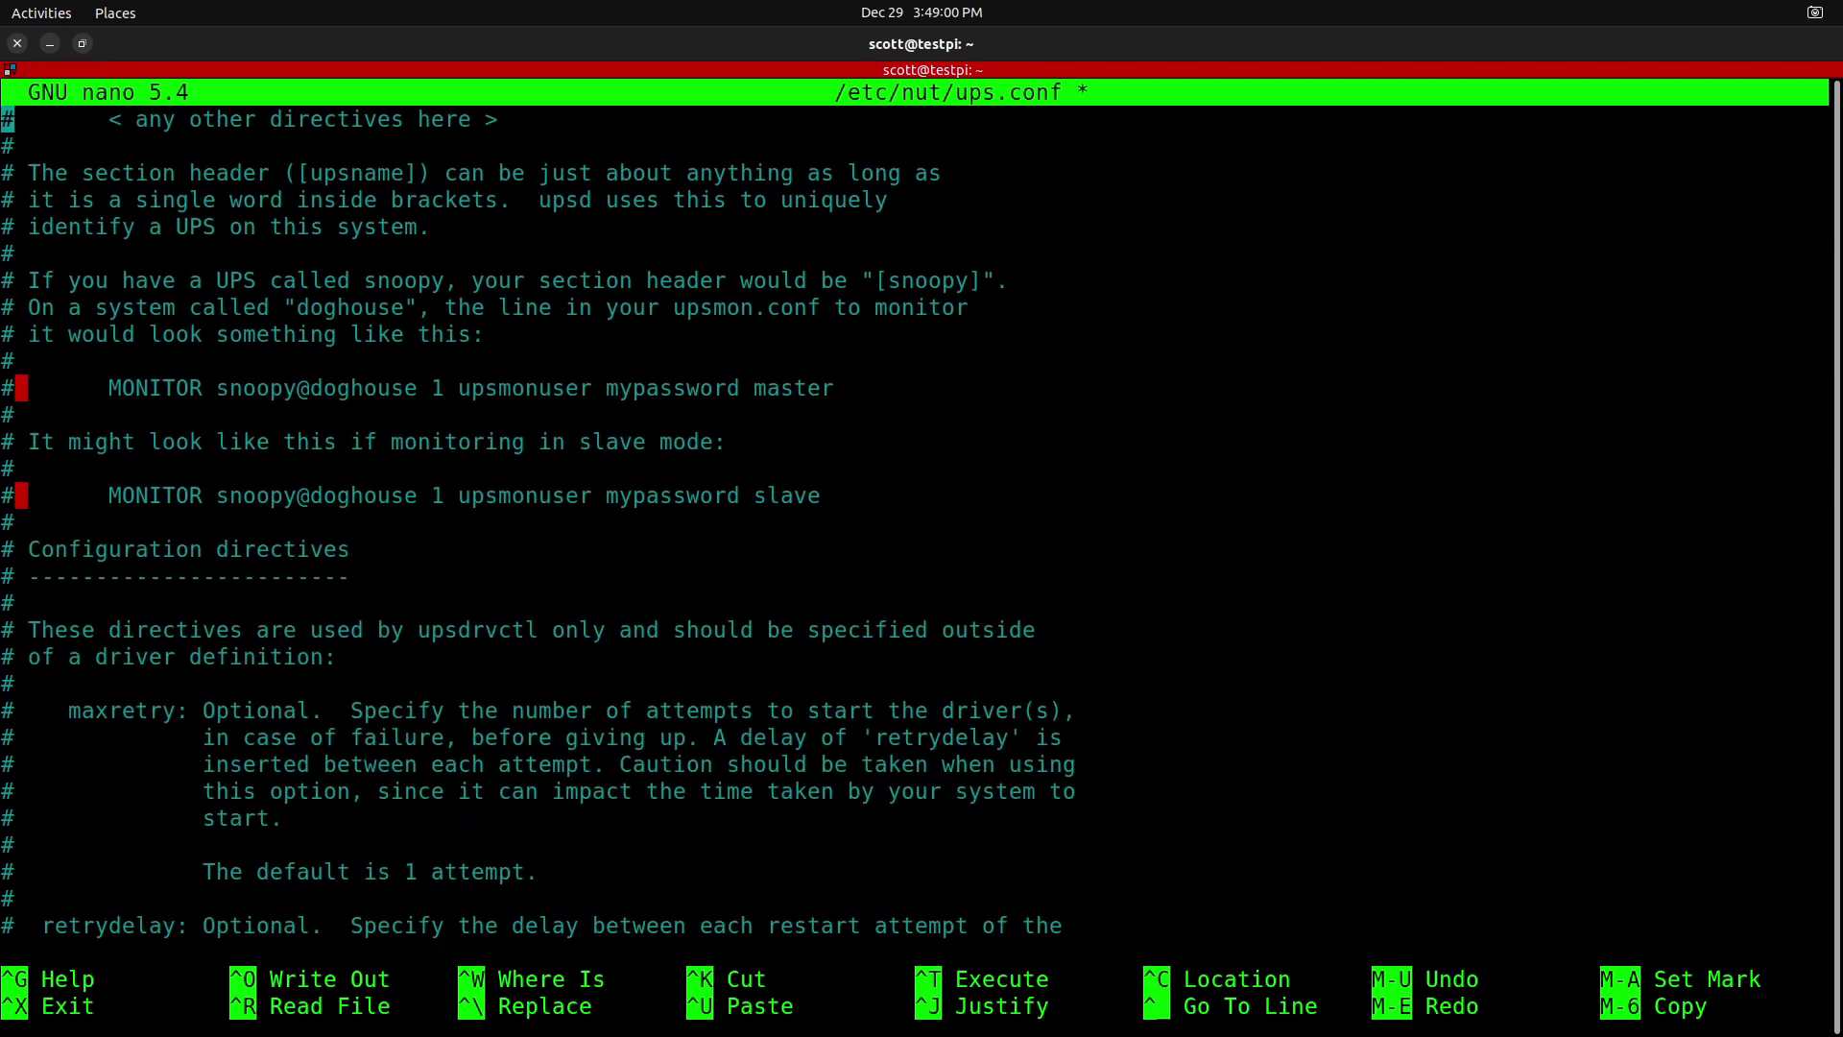
scroll(917, 518, "down", 18)
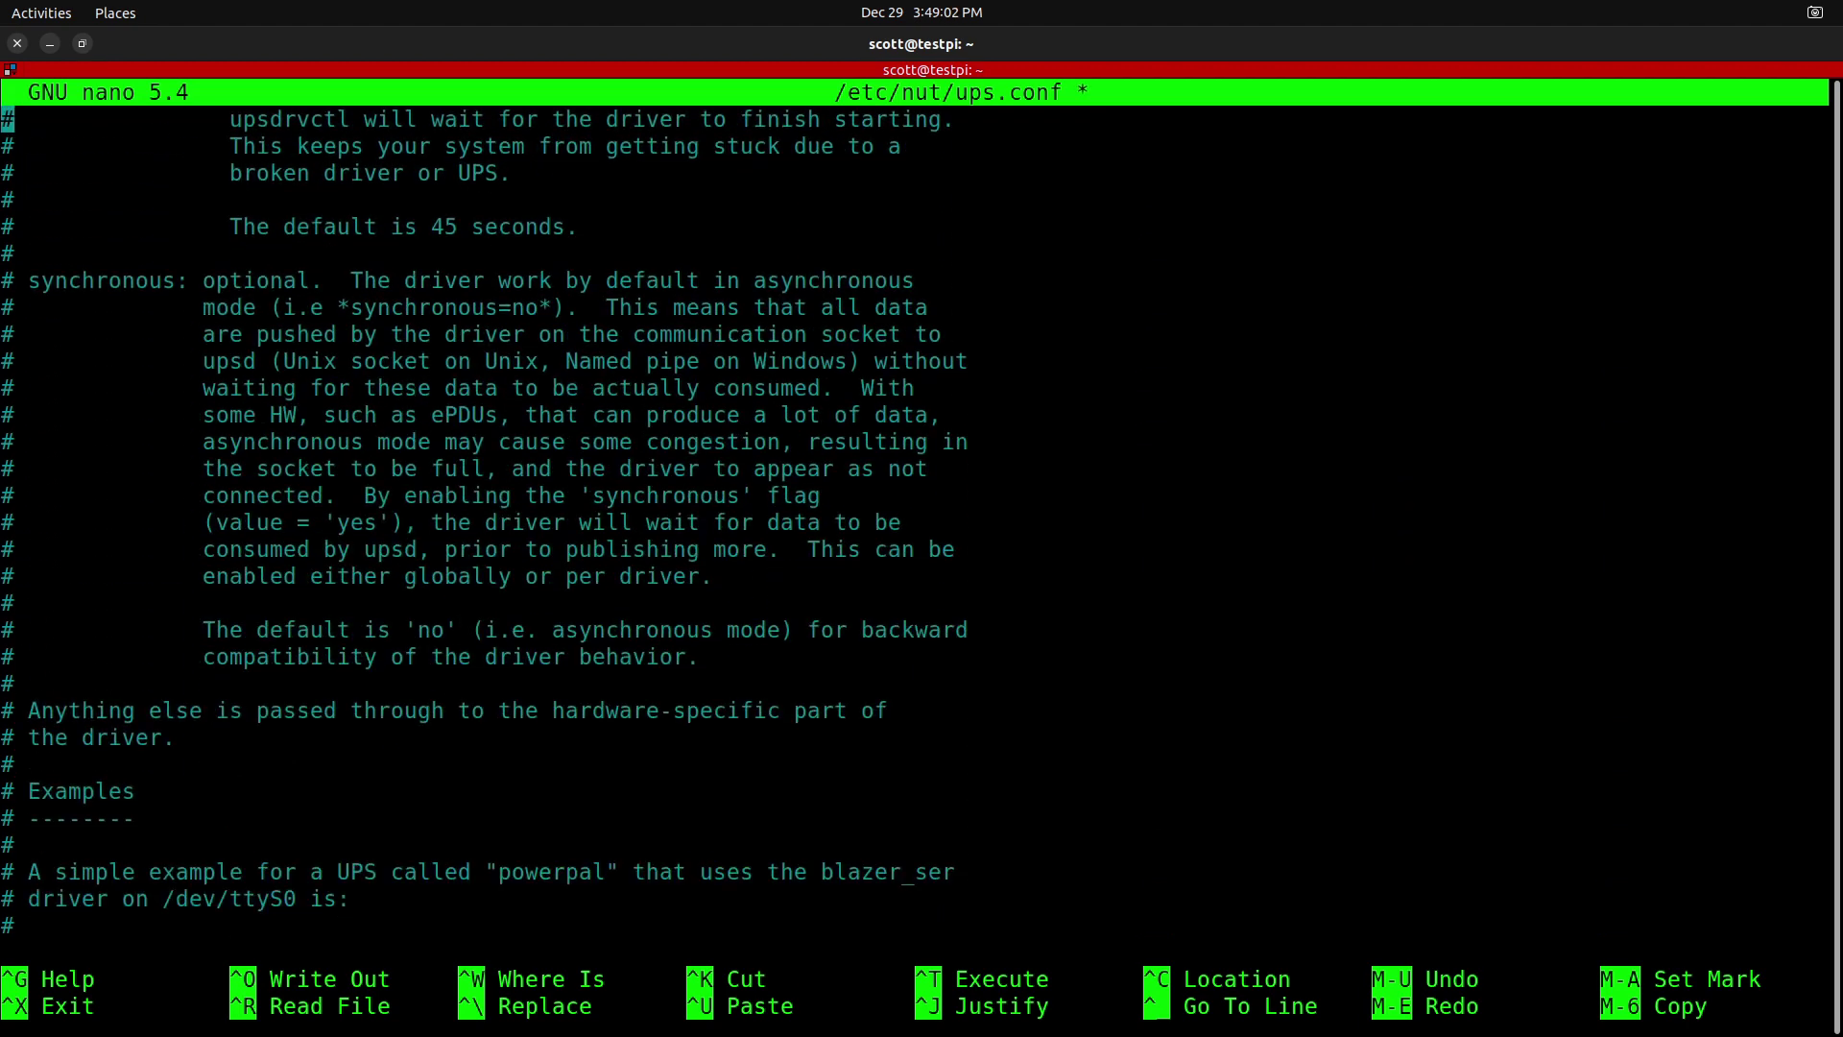
key("ctrl+k")
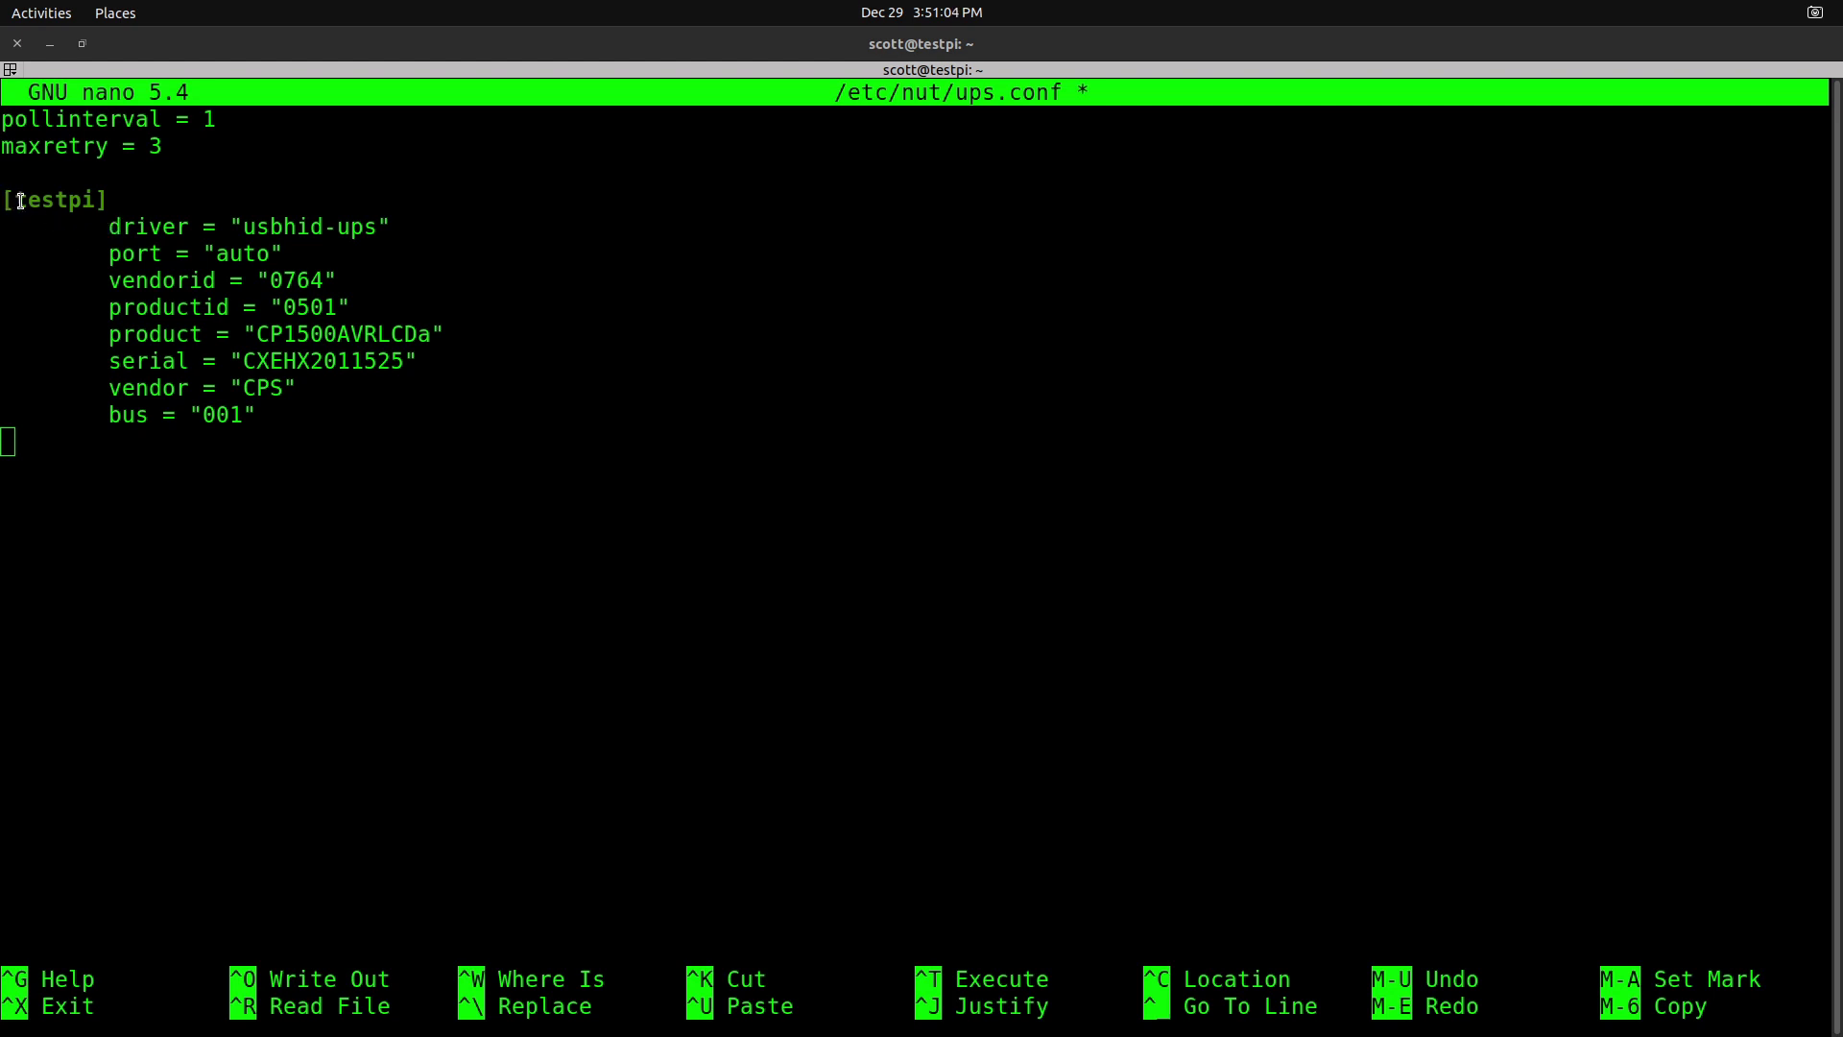
Save the modified buffer to /etc/nut/ups.conf and exit the editor
left_click_drag(18, 200, 95, 204)
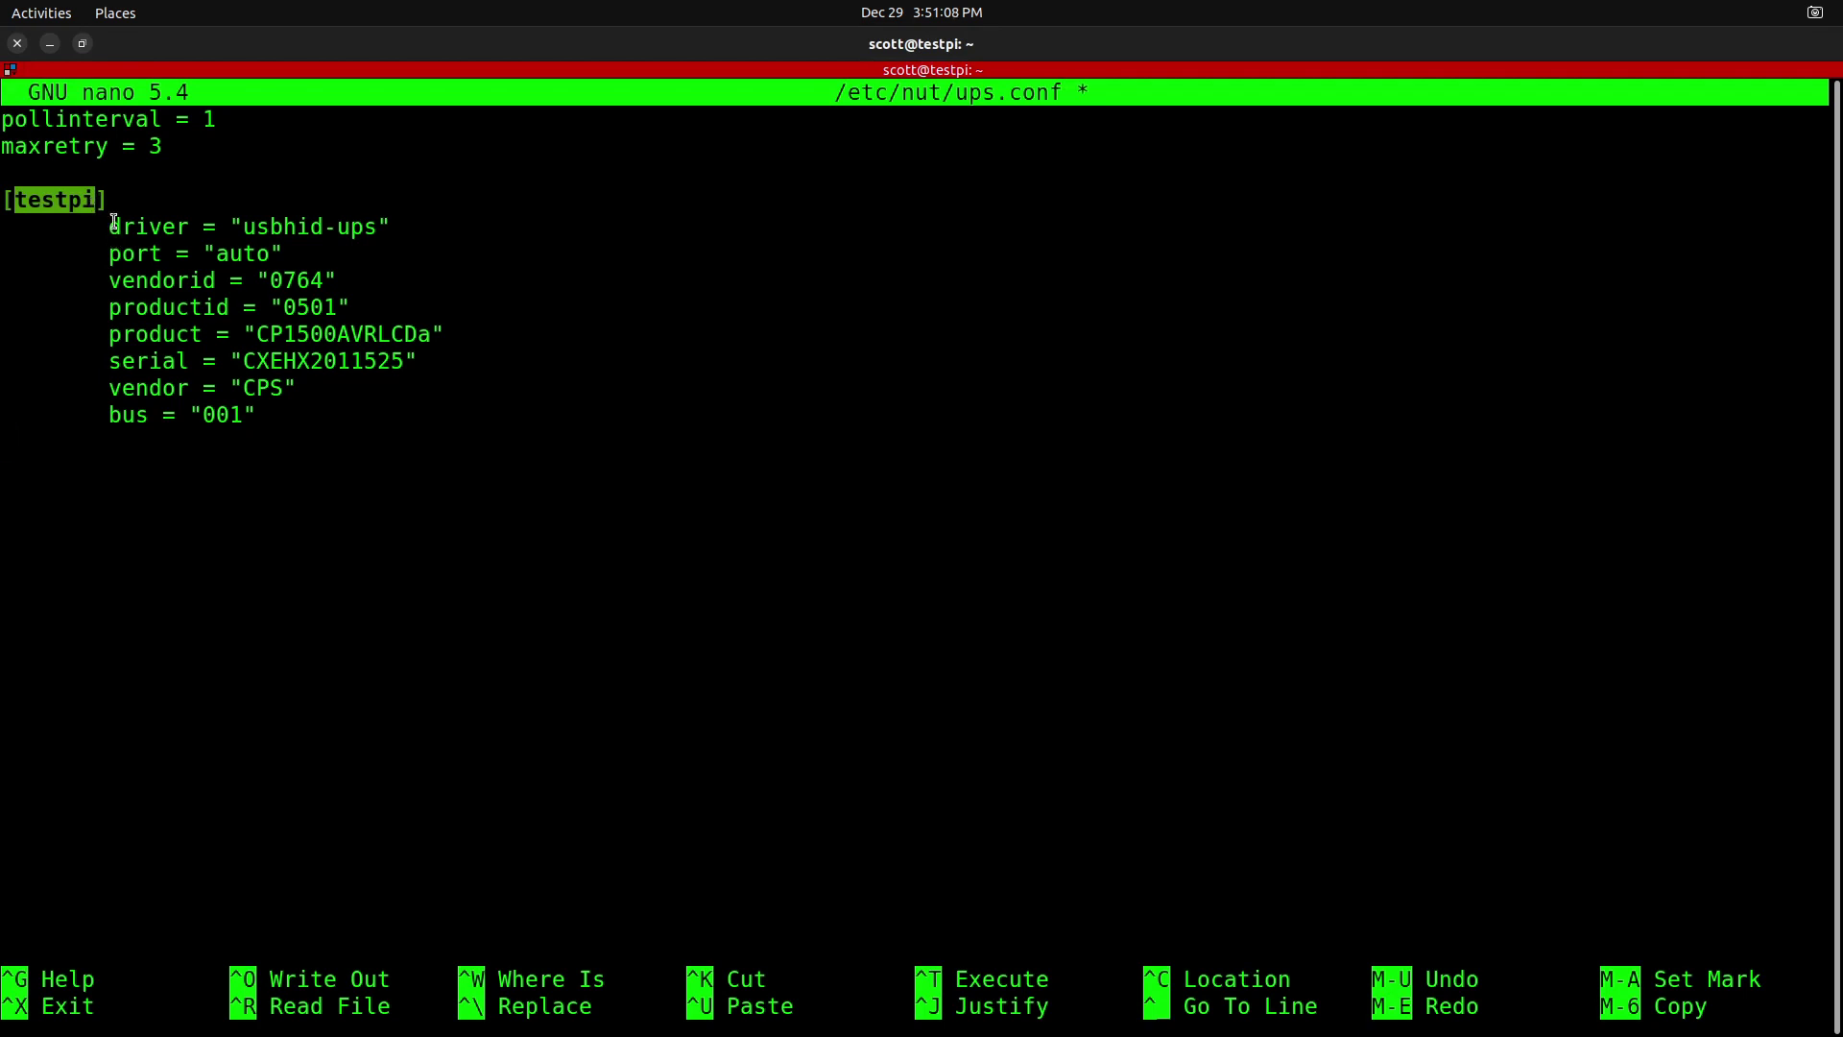
left_click(18, 200)
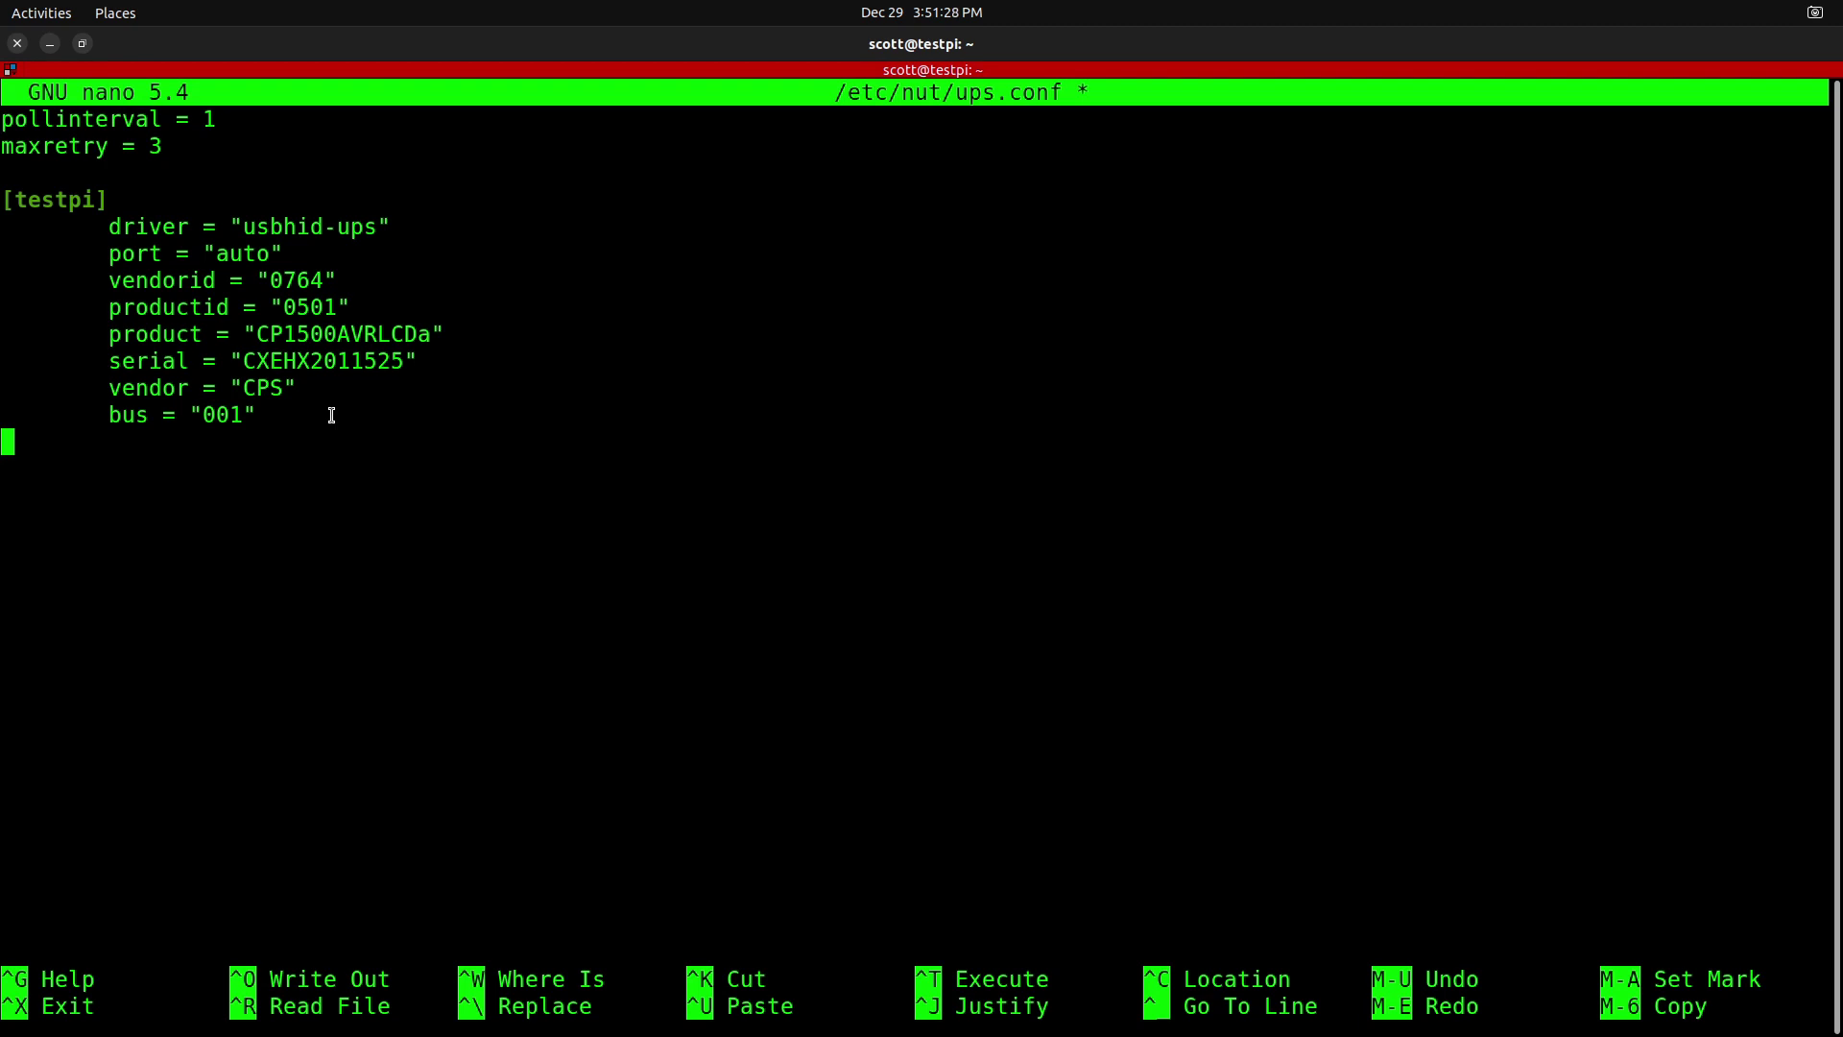
key("ctrl+x")
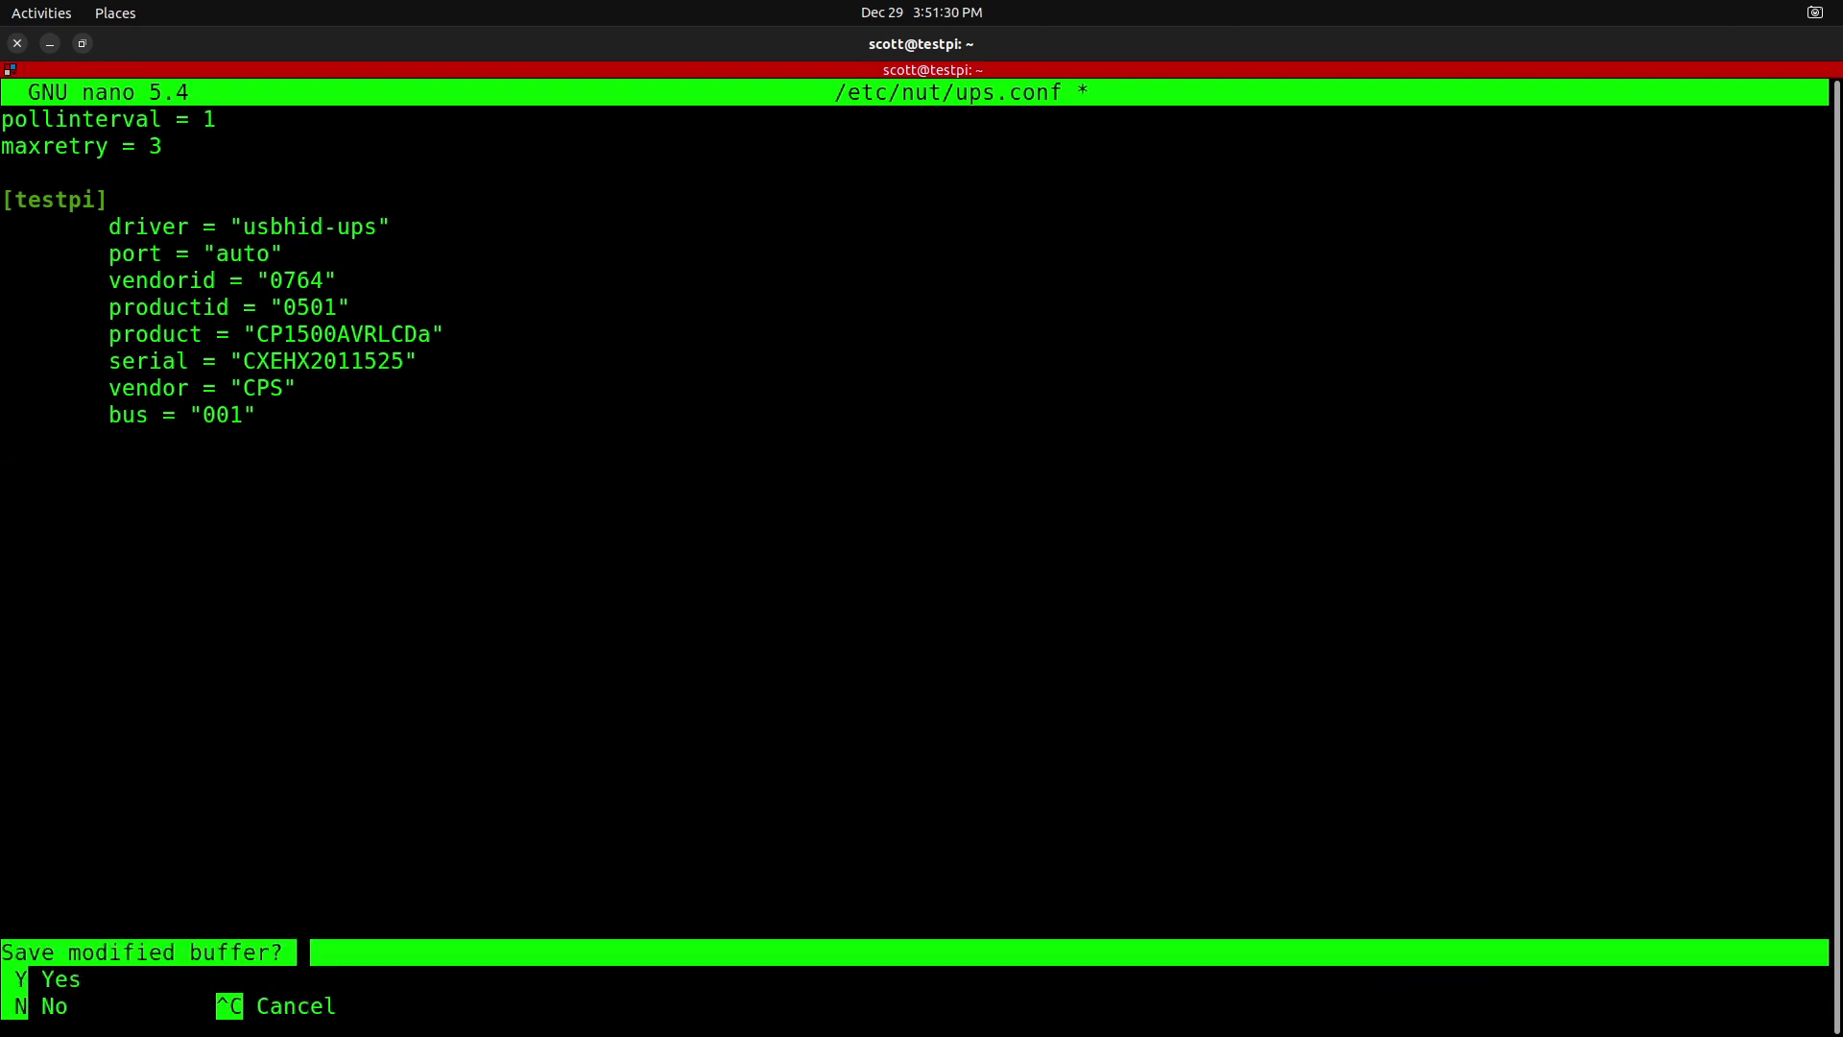
key("y")
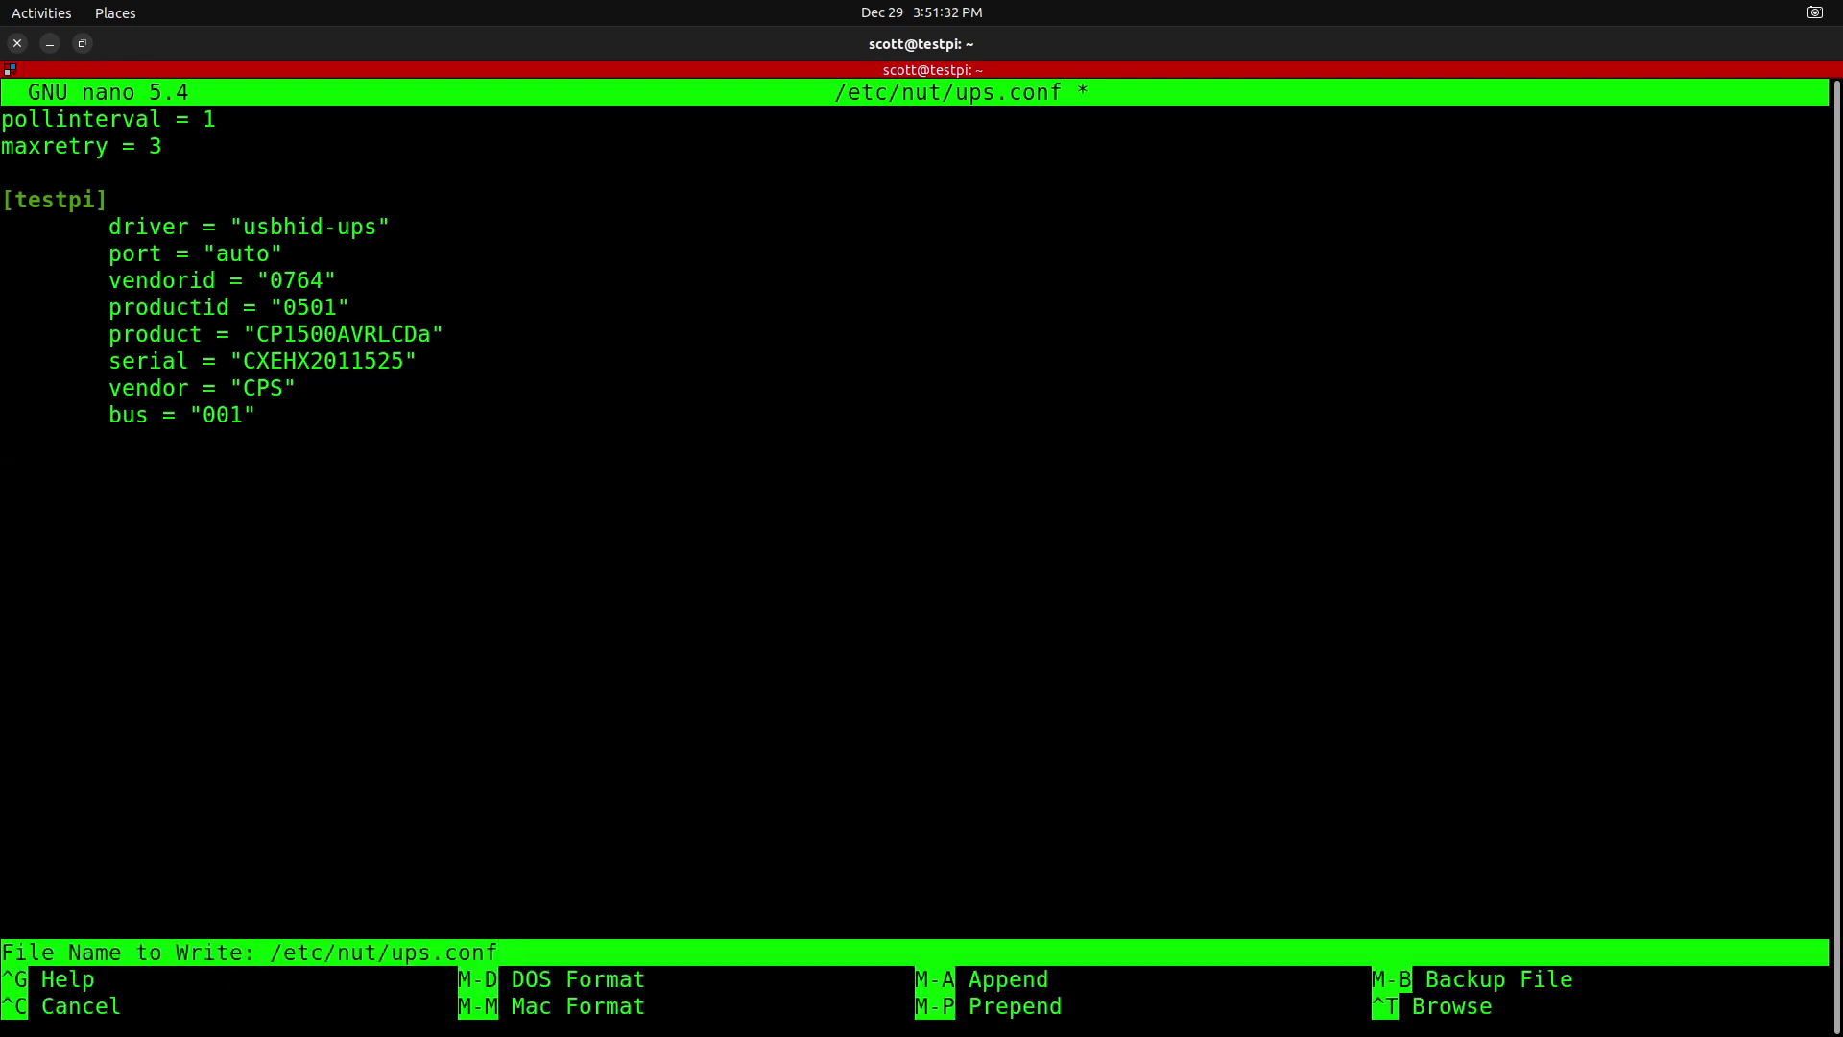
key("Return")
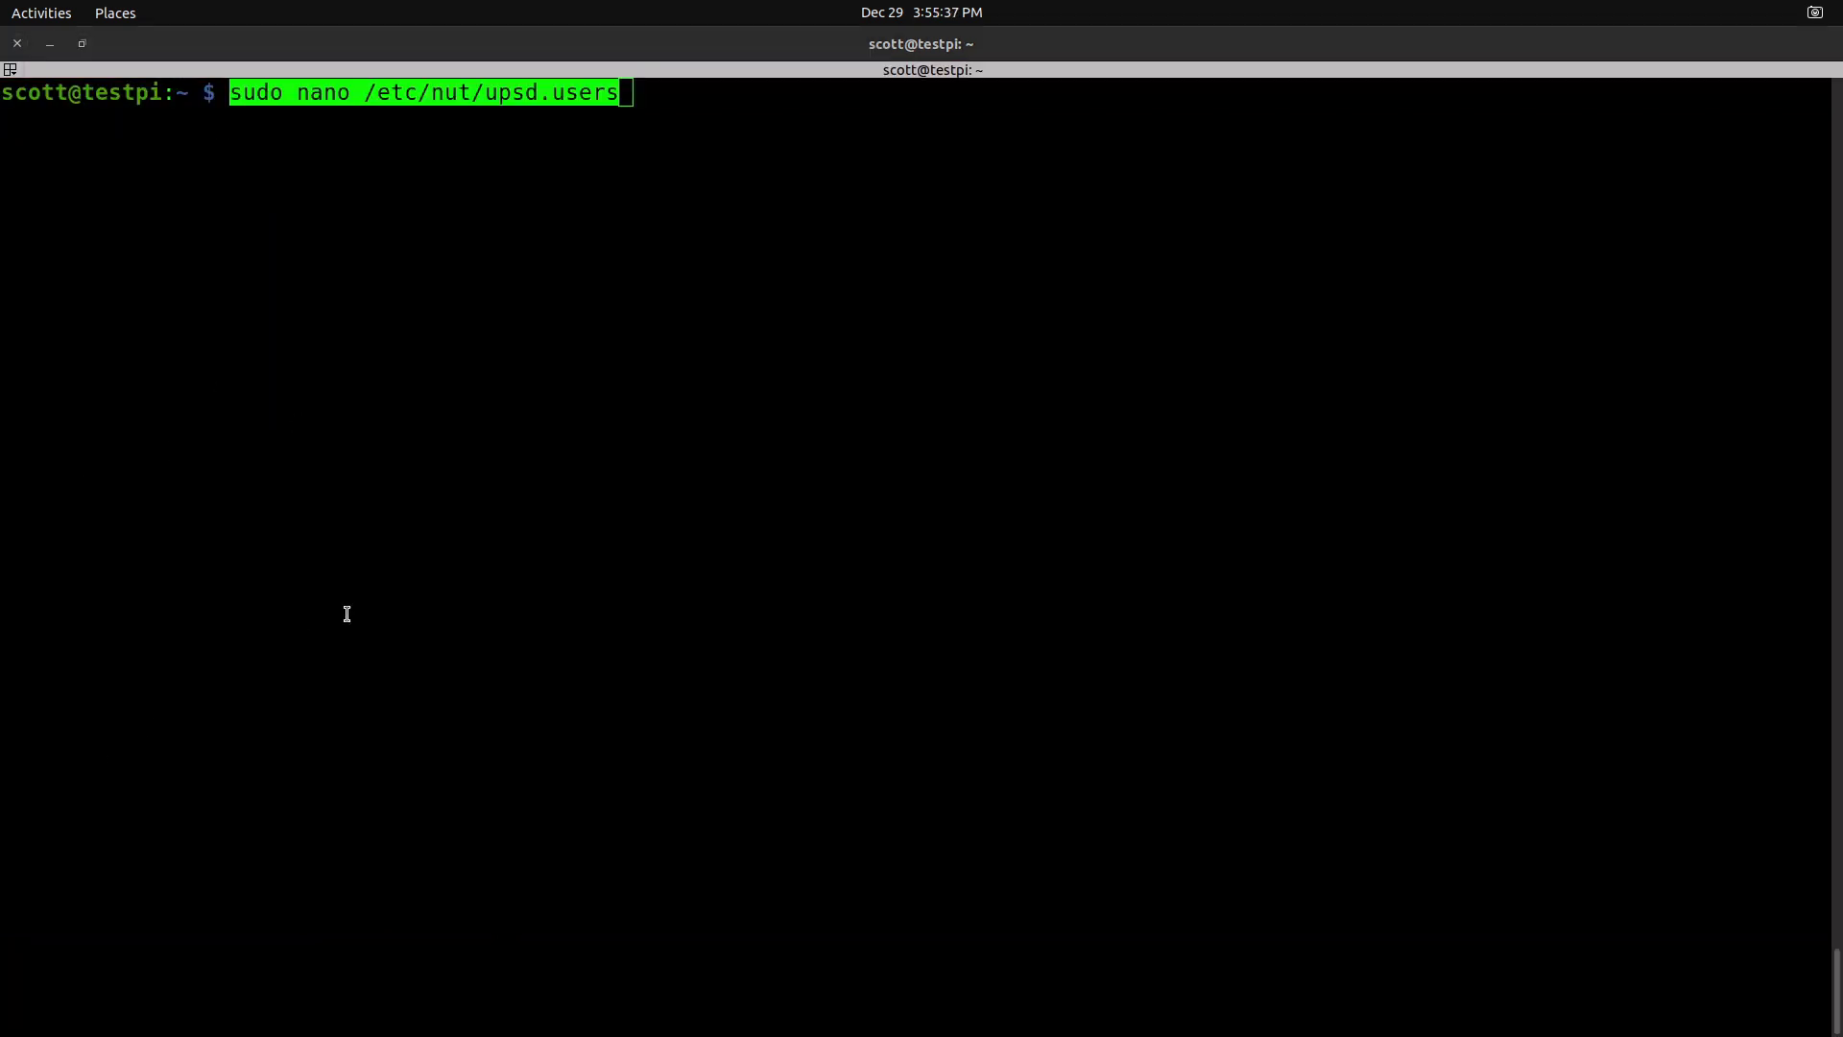
Open the UPS daemon's user permissions file by running sudo nano /etc/nut/upsd.users
left_click(360, 589)
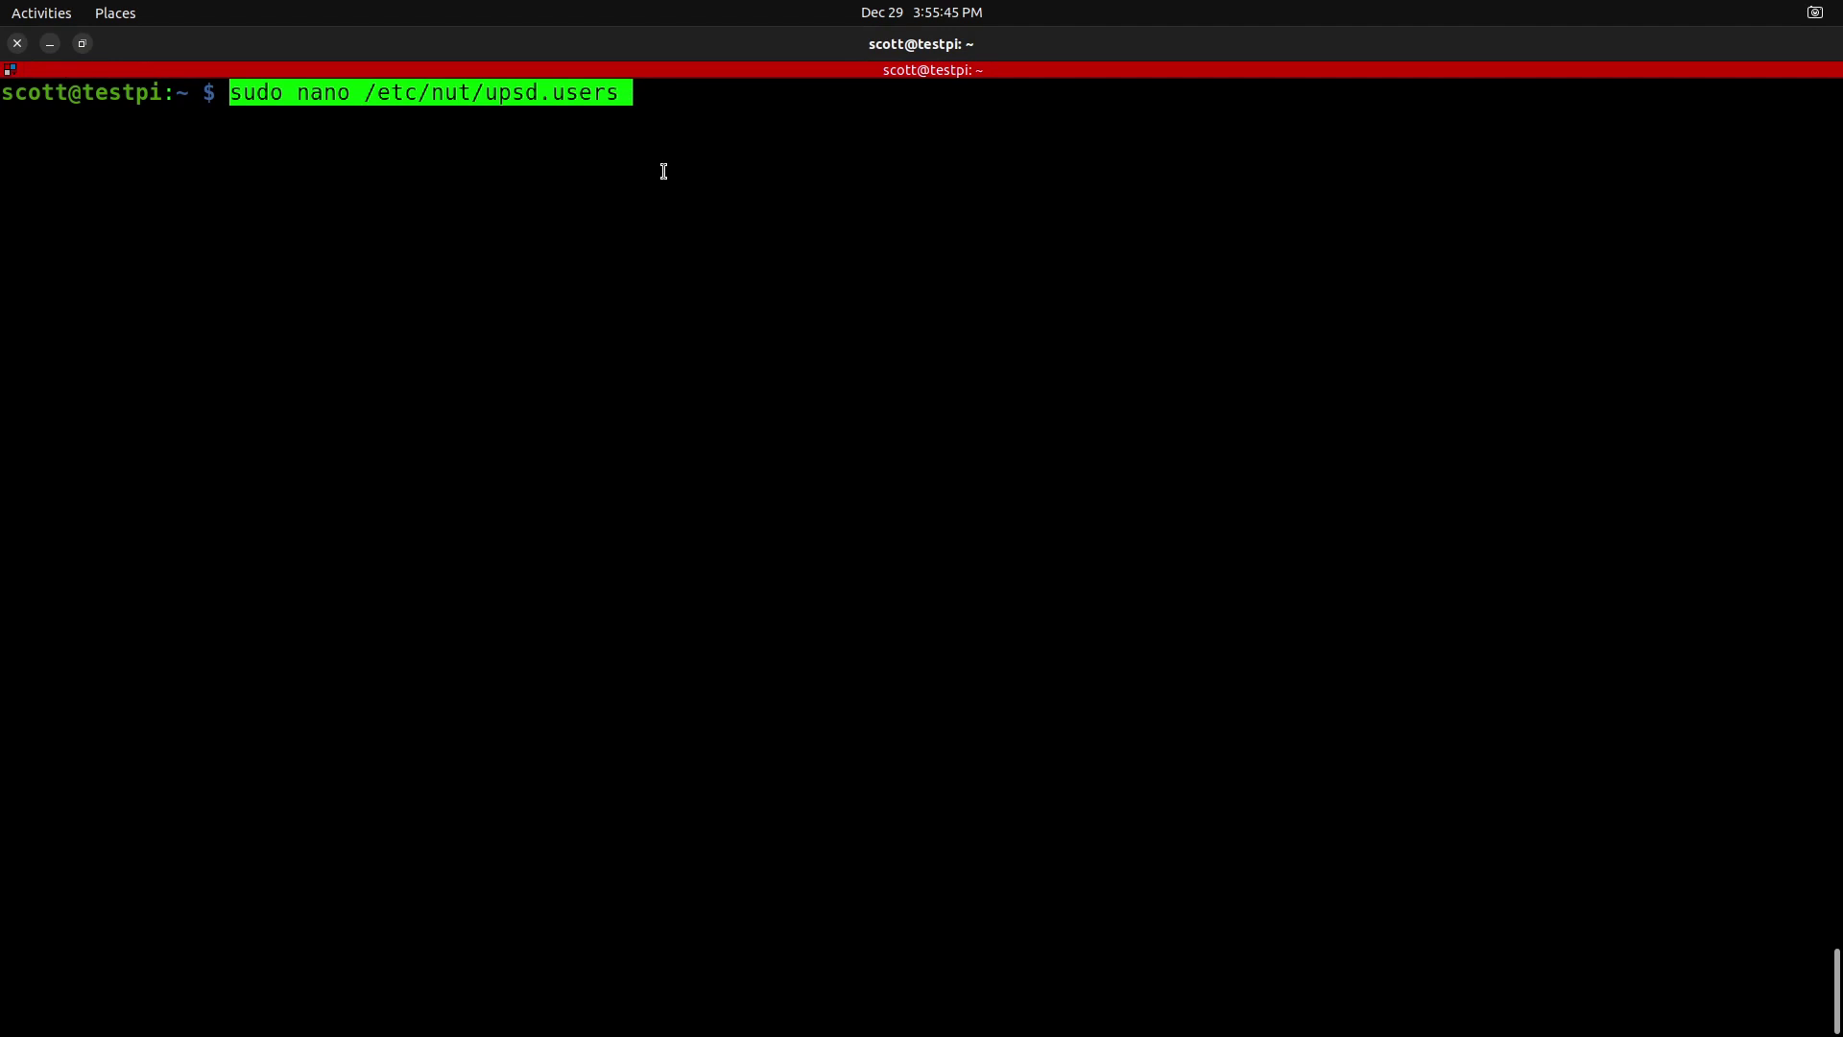
key("Return")
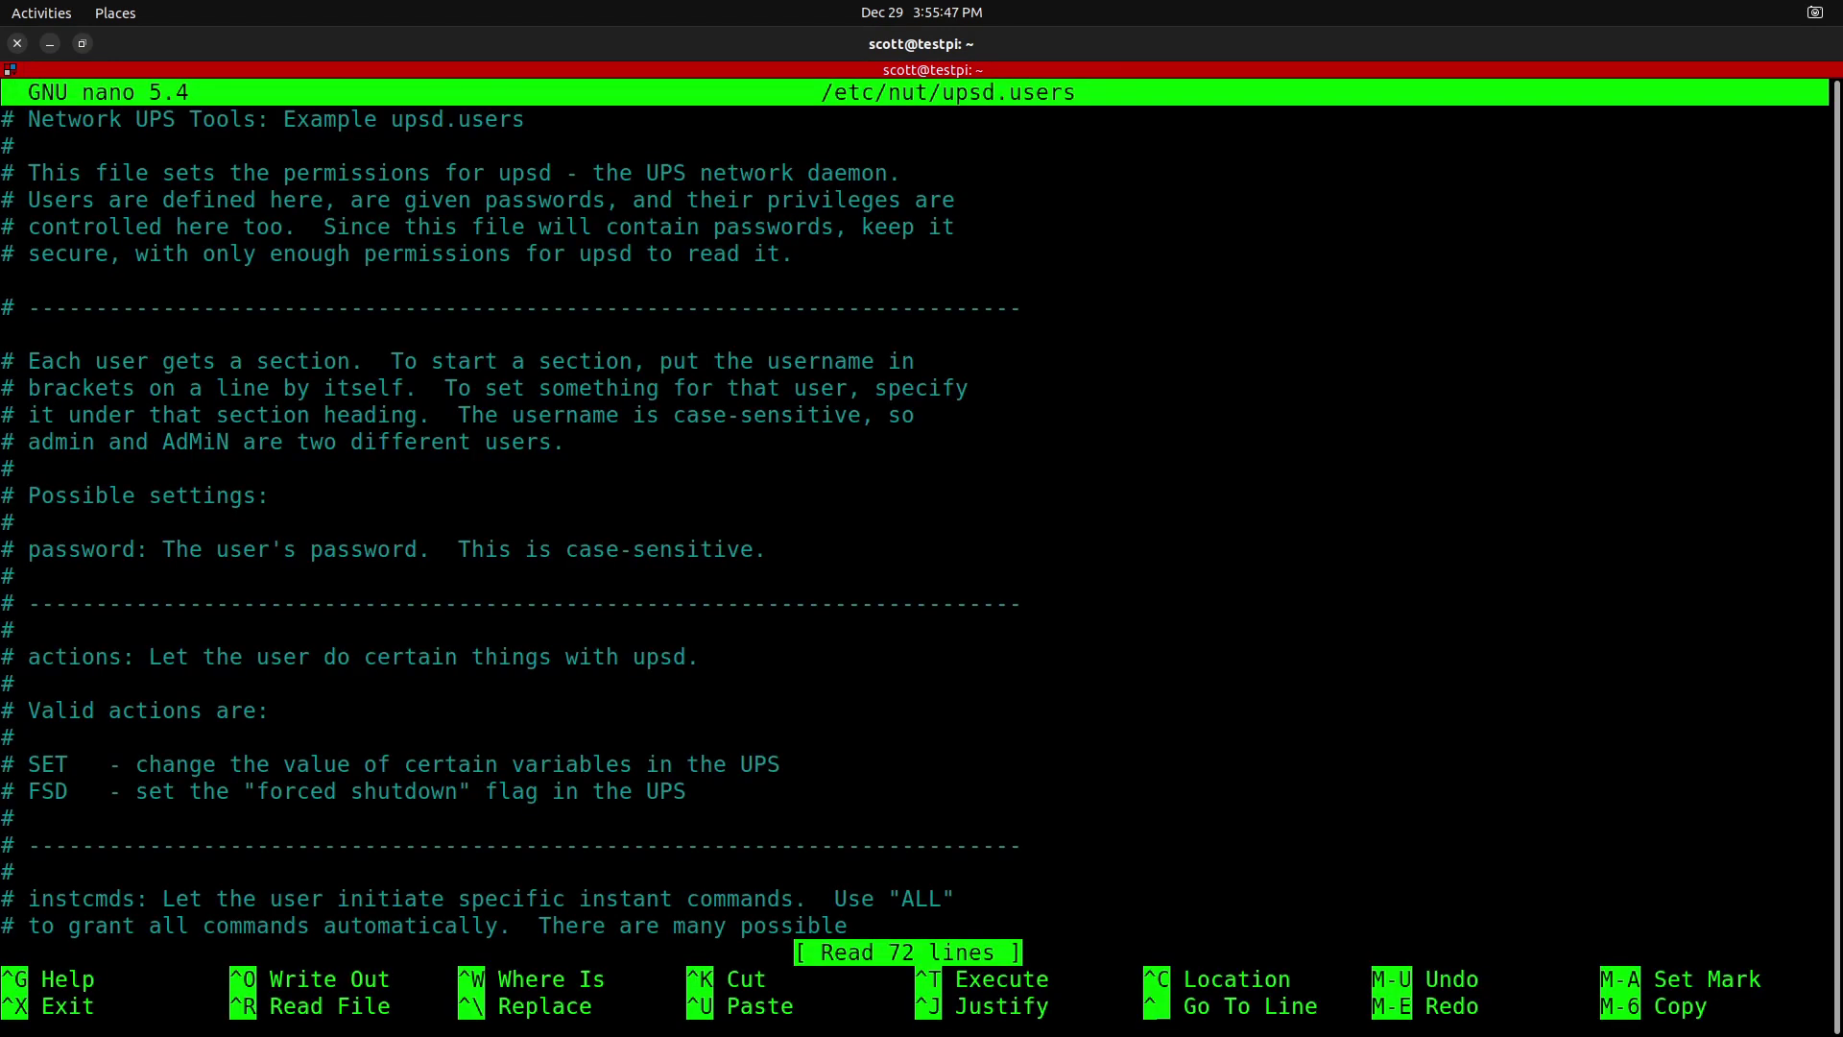
Read through the permission settings and the example user sections in upsd.users, then return to the start of the file
key("Down")
key("Down")
key("Down")
key("Down")
key("Down")
key("Down")
key("Down")
key("Down")
key("Down")
key("Down")
key("Down")
key("Down")
key("Down")
key("Down")
key("Down")
key("Down")
key("Down")
key("Down")
key("Down")
key("Down")
key("Down")
key("Down")
key("Down")
key("Down")
key("Down")
key("Down")
key("Down")
key("Down")
key("Down")
key("Down")
key("Down")
key("Down")
key("Down")
key("Down")
key("Down")
key("Down")
key("Down")
key("Down")
key("Down")
key("Down")
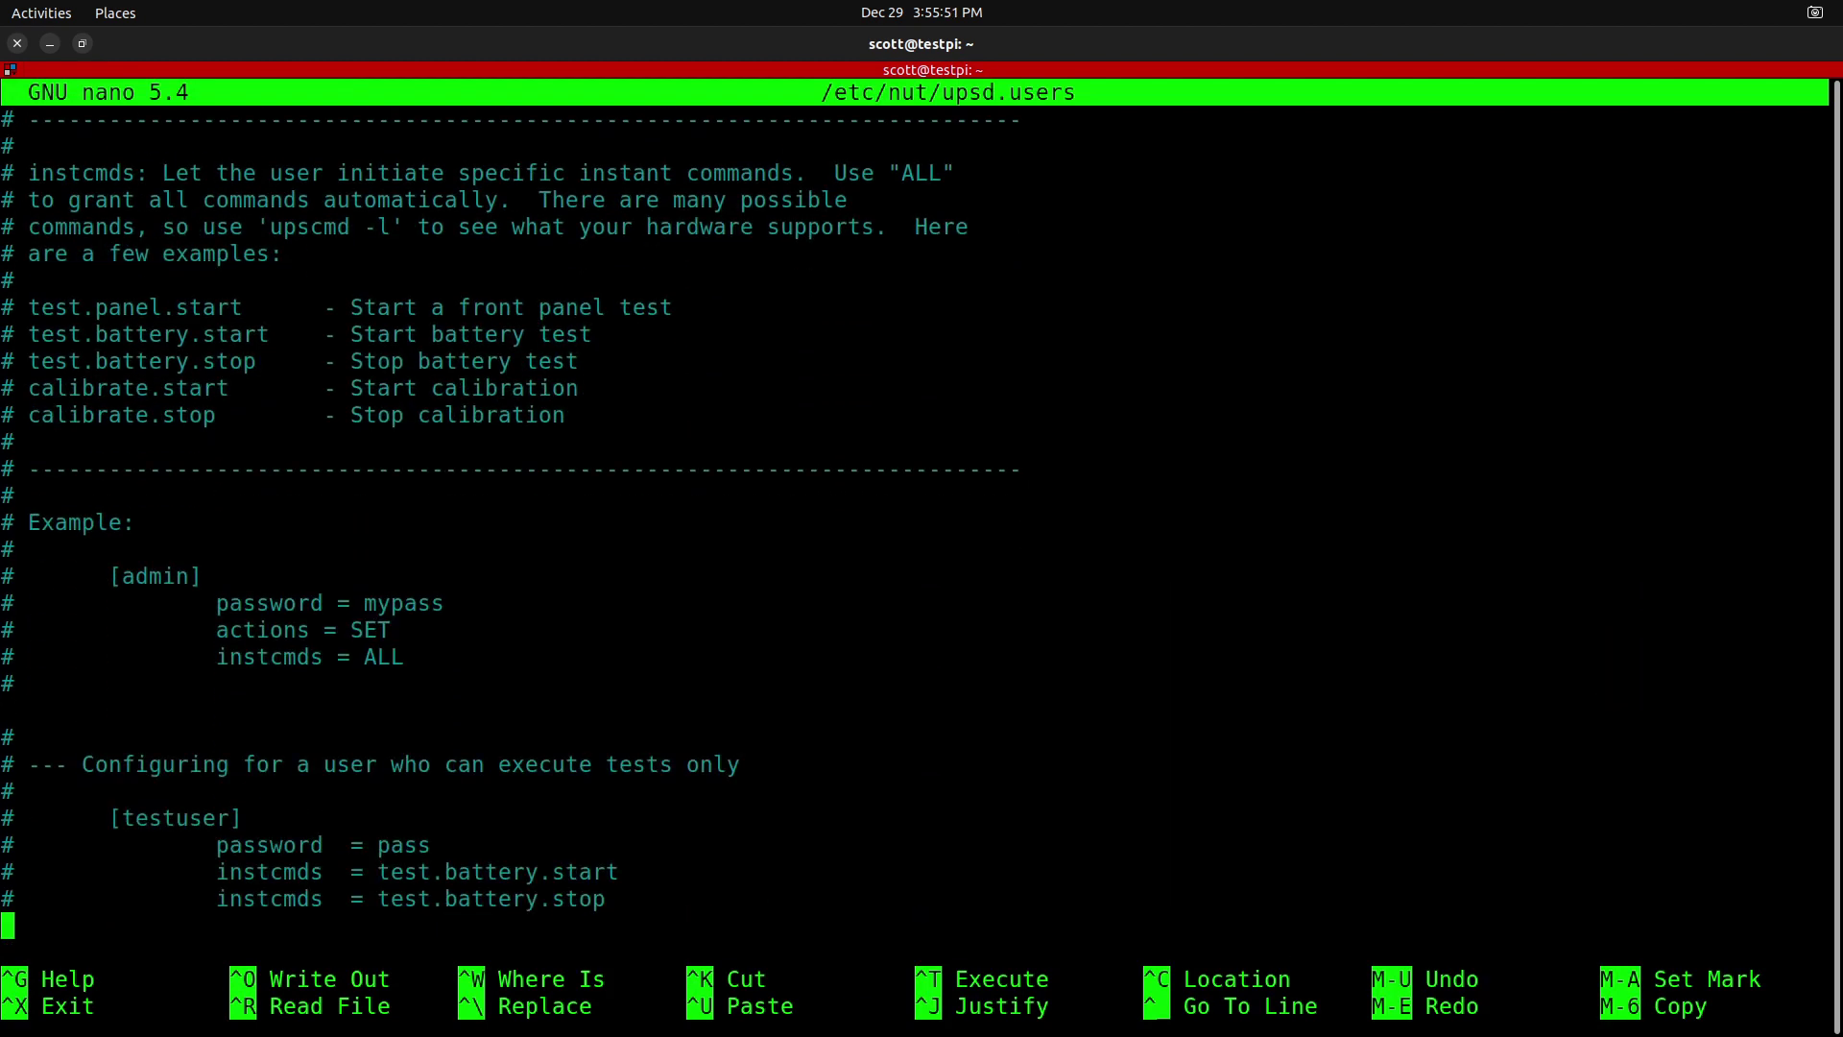
key("Down")
key("Down")
key("Down")
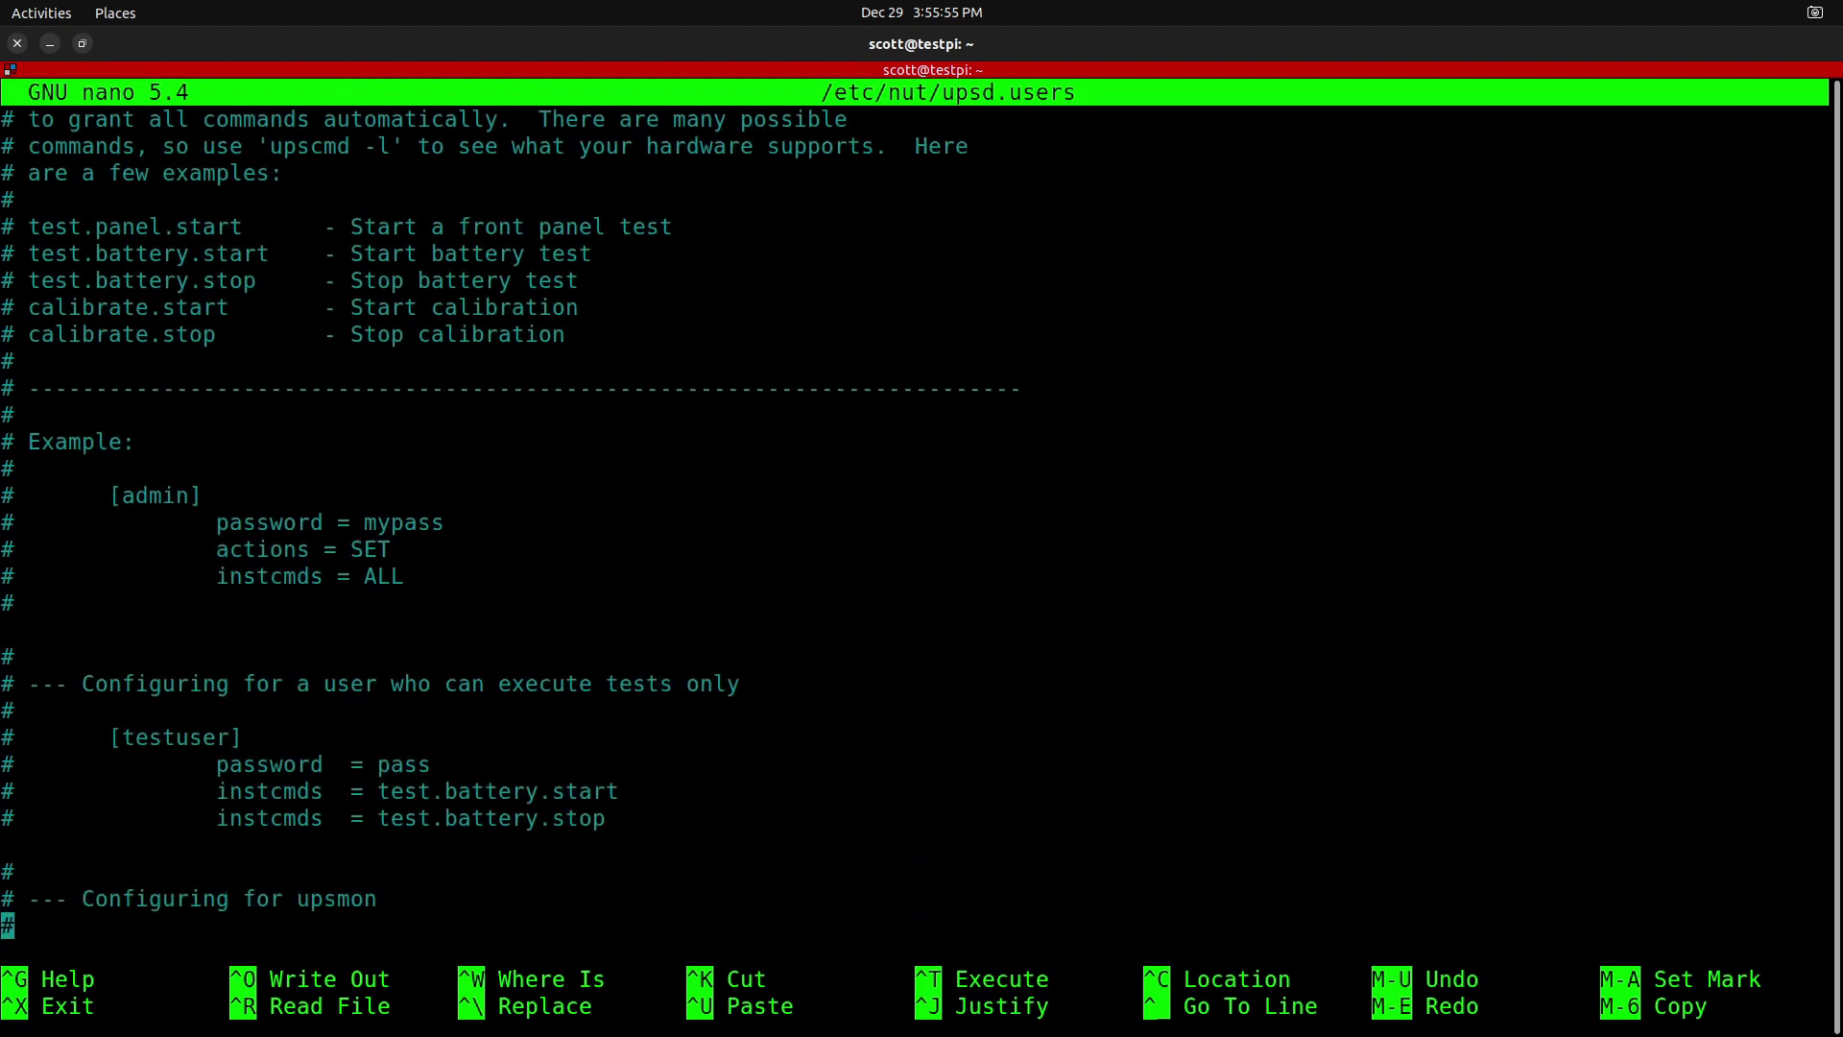
key("Up")
key("Up")
key("Up")
key("Up")
key("Up")
key("Up")
key("Up")
key("Up")
key("Up")
key("Up")
key("Up")
key("Up")
key("Up")
key("Up")
key("Up")
key("Up")
key("Up")
key("Up")
key("Up")
key("Up")
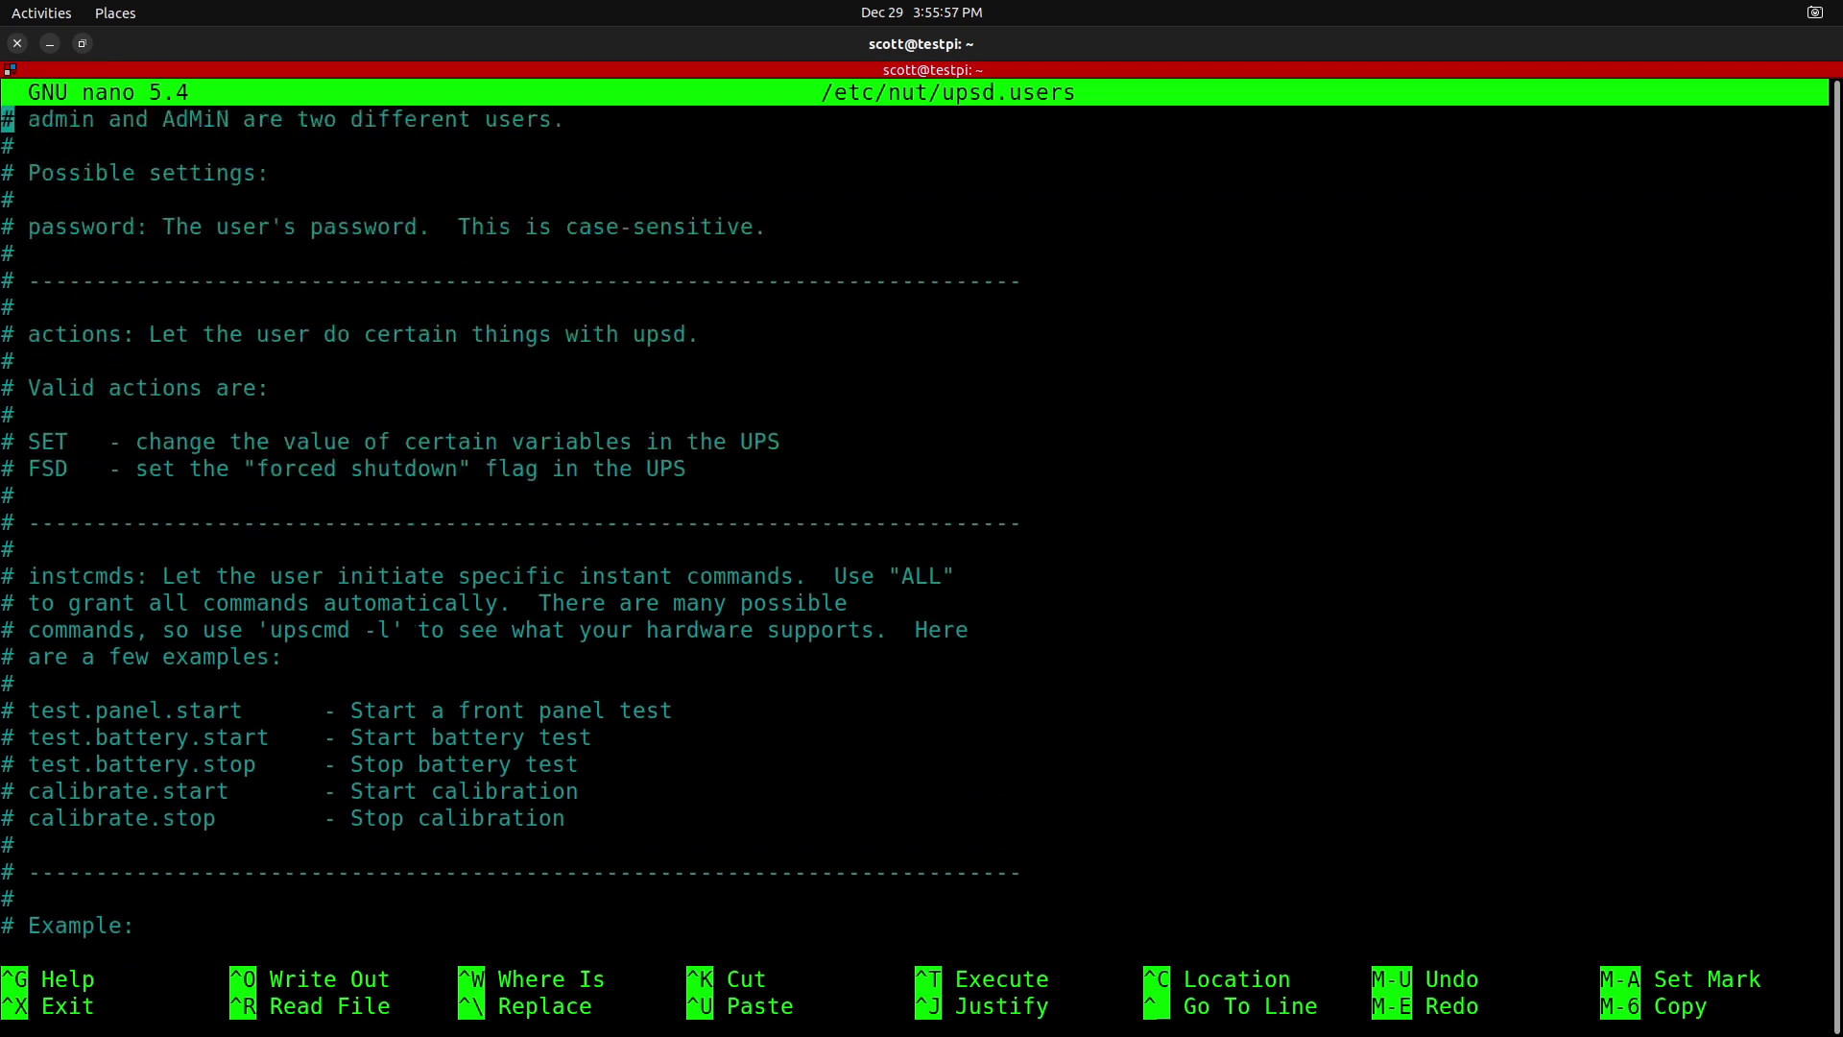
key("Up")
key("Up")
key("Up")
key("Up")
key("Up")
key("Up")
key("Up")
key("Up")
key("Up")
key("Up")
key("Up")
key("Up")
Replace the example text in upsd.users with an [admin] section containing the account password and the line admin master
scroll(484, 524, "down", 16)
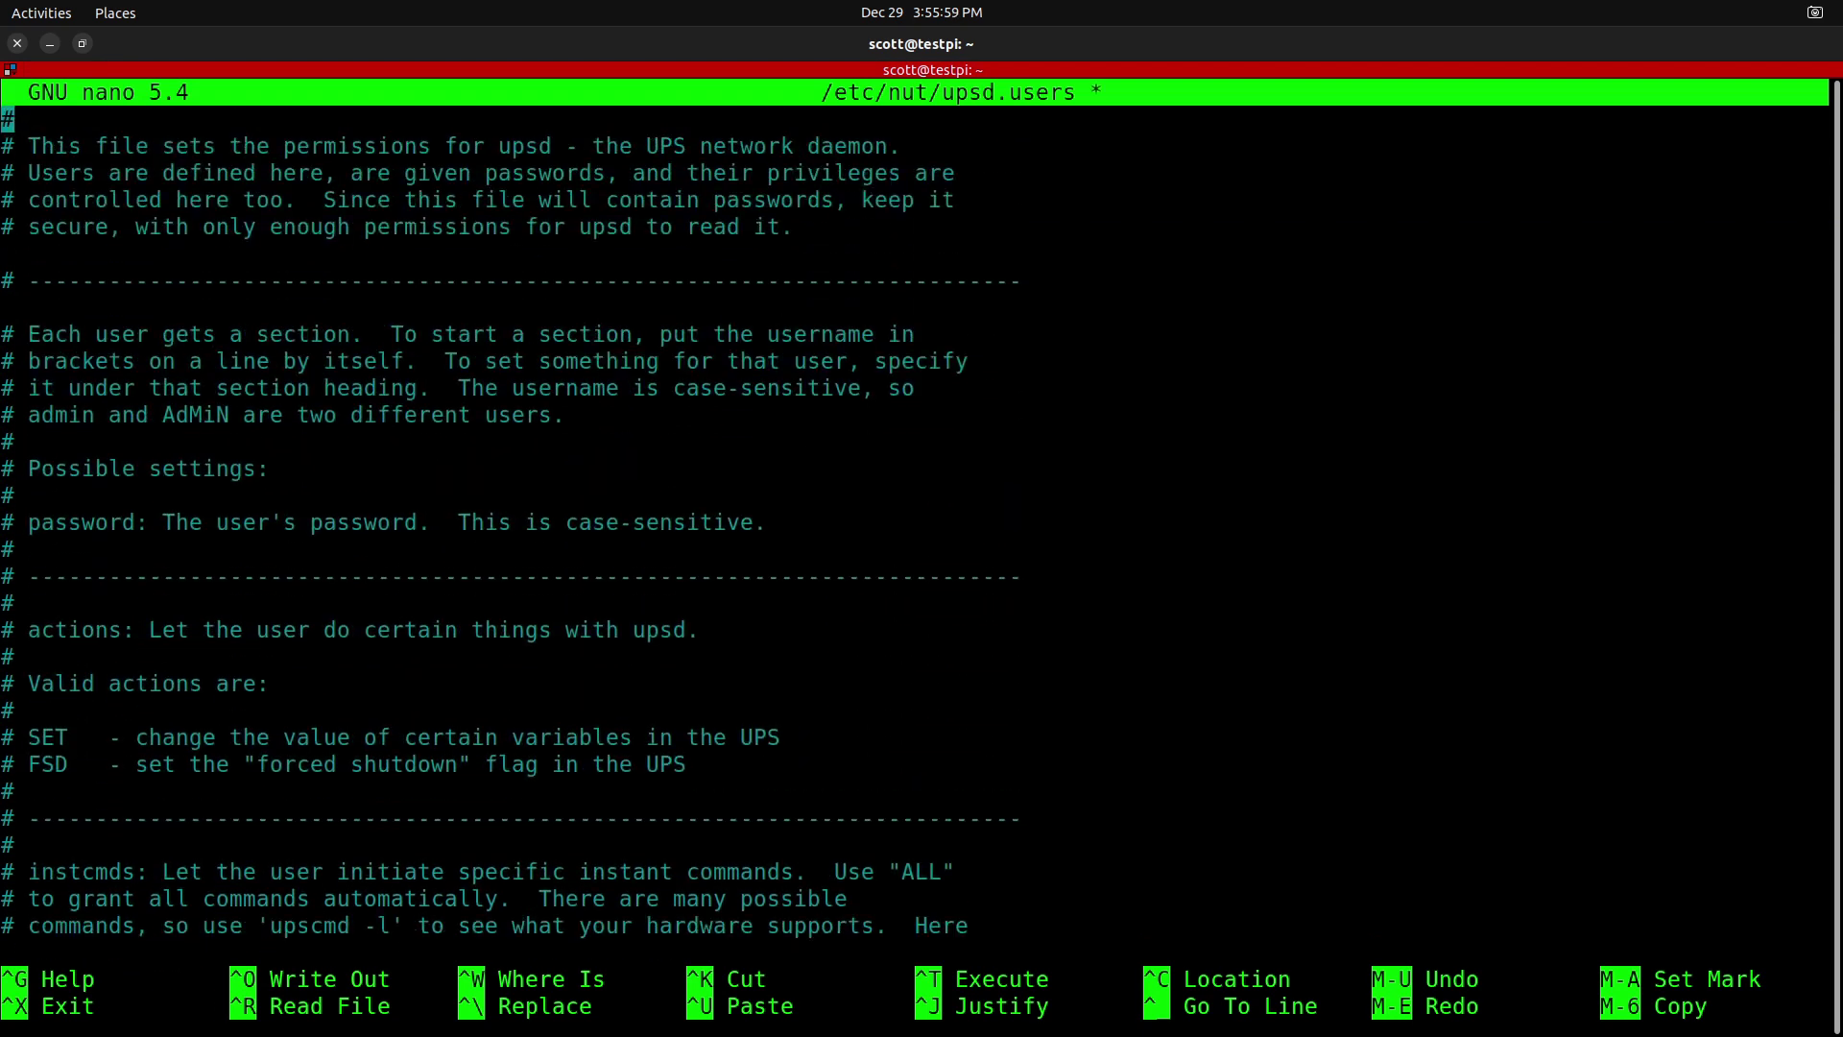
key("ctrl+k")
key("ctrl+k")
key("ctrl+k")
key("ctrl+k")
key("ctrl+k")
key("ctrl+k")
key("ctrl+k")
key("ctrl+k")
key("ctrl+k")
key("ctrl+k")
key("ctrl+k")
key("ctrl+k")
key("ctrl+k")
key("ctrl+k")
key("ctrl+k")
key("ctrl+k")
key("ctrl+k")
key("ctrl+k")
key("ctrl+k")
key("ctrl+k")
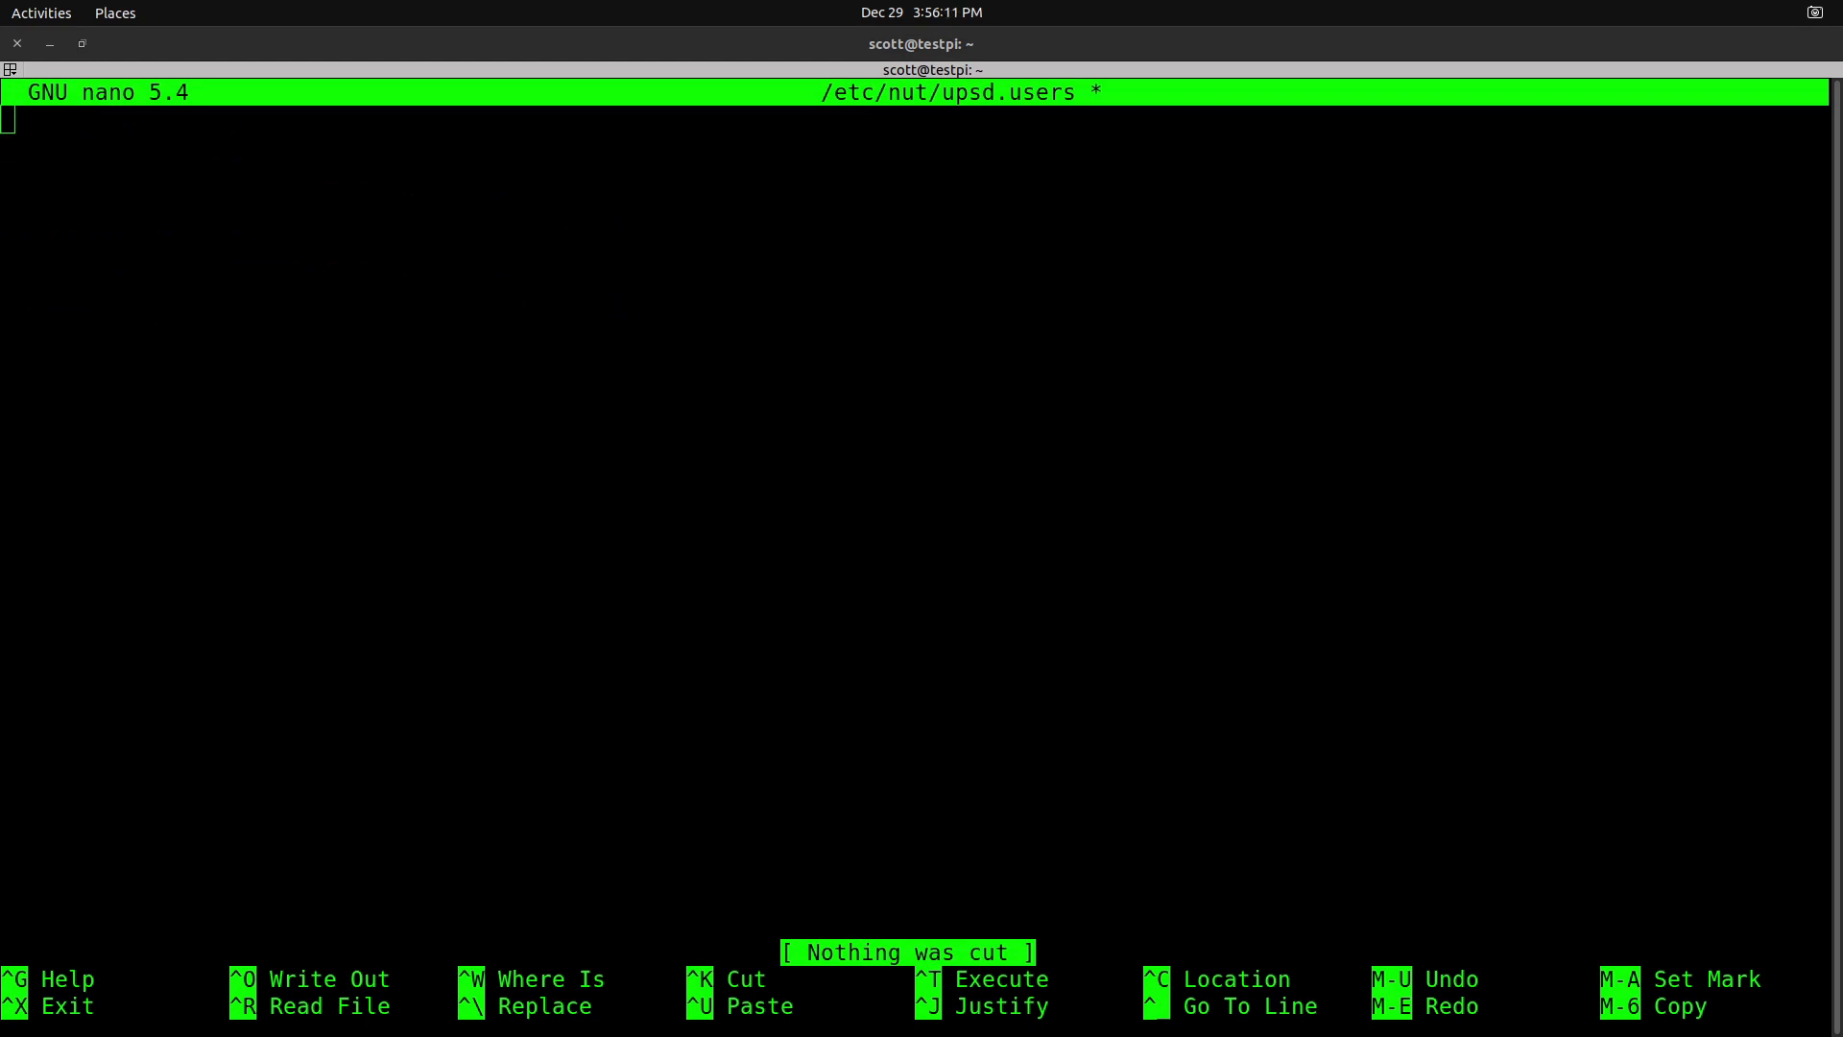
left_click(74, 177)
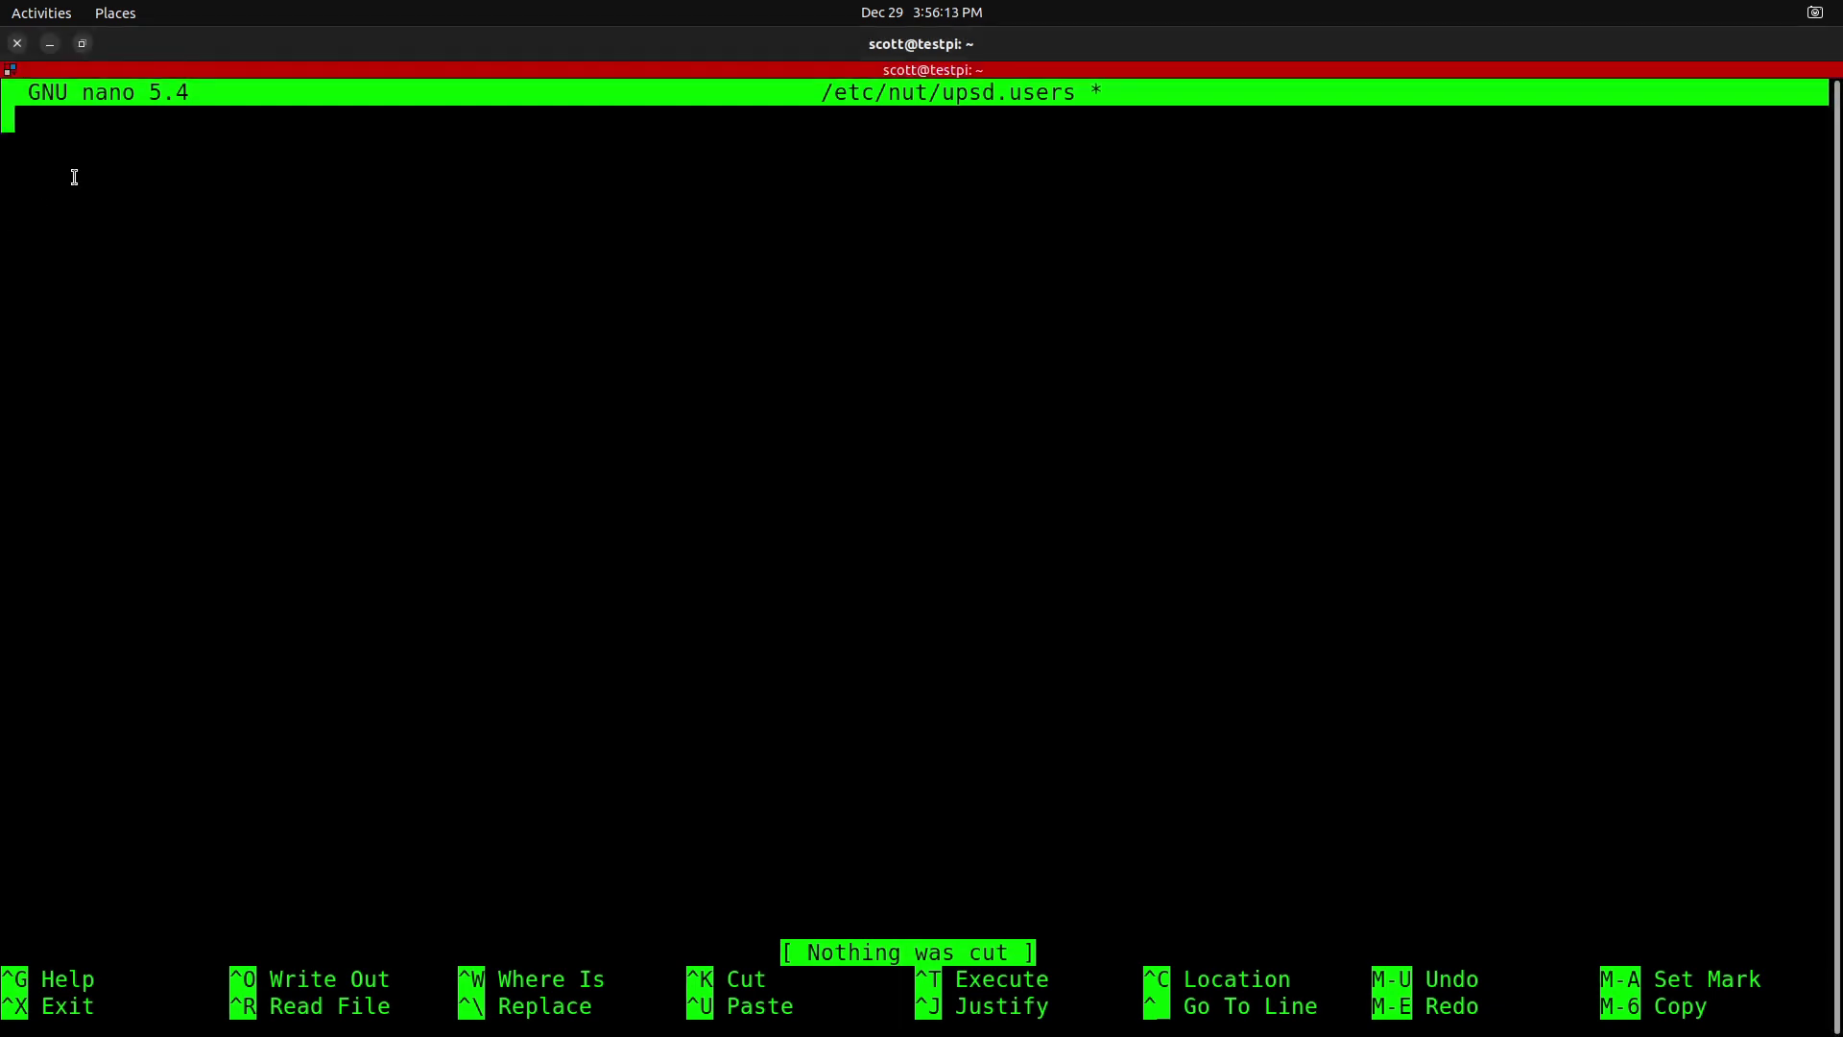
key("ctrl+shift+v")
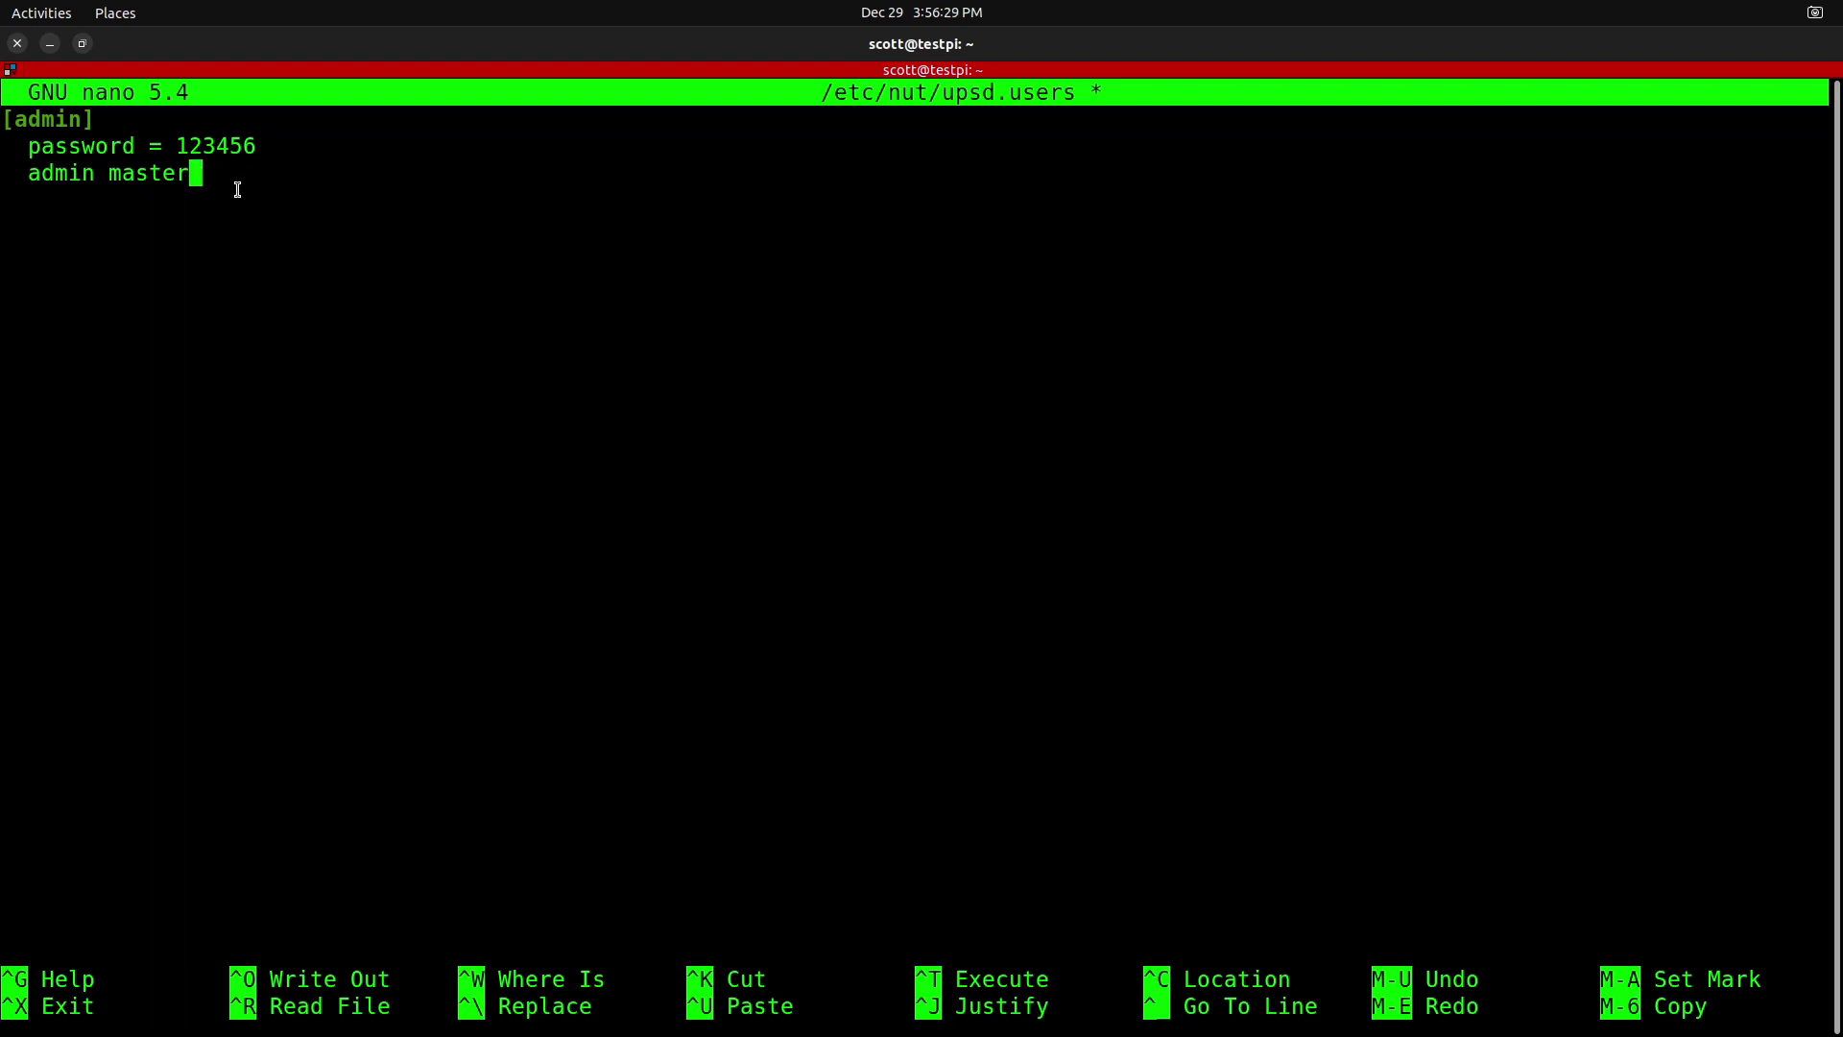
key("Return")
Save the modified buffer to /etc/nut/upsd.users and exit the editor
key("ctrl+x")
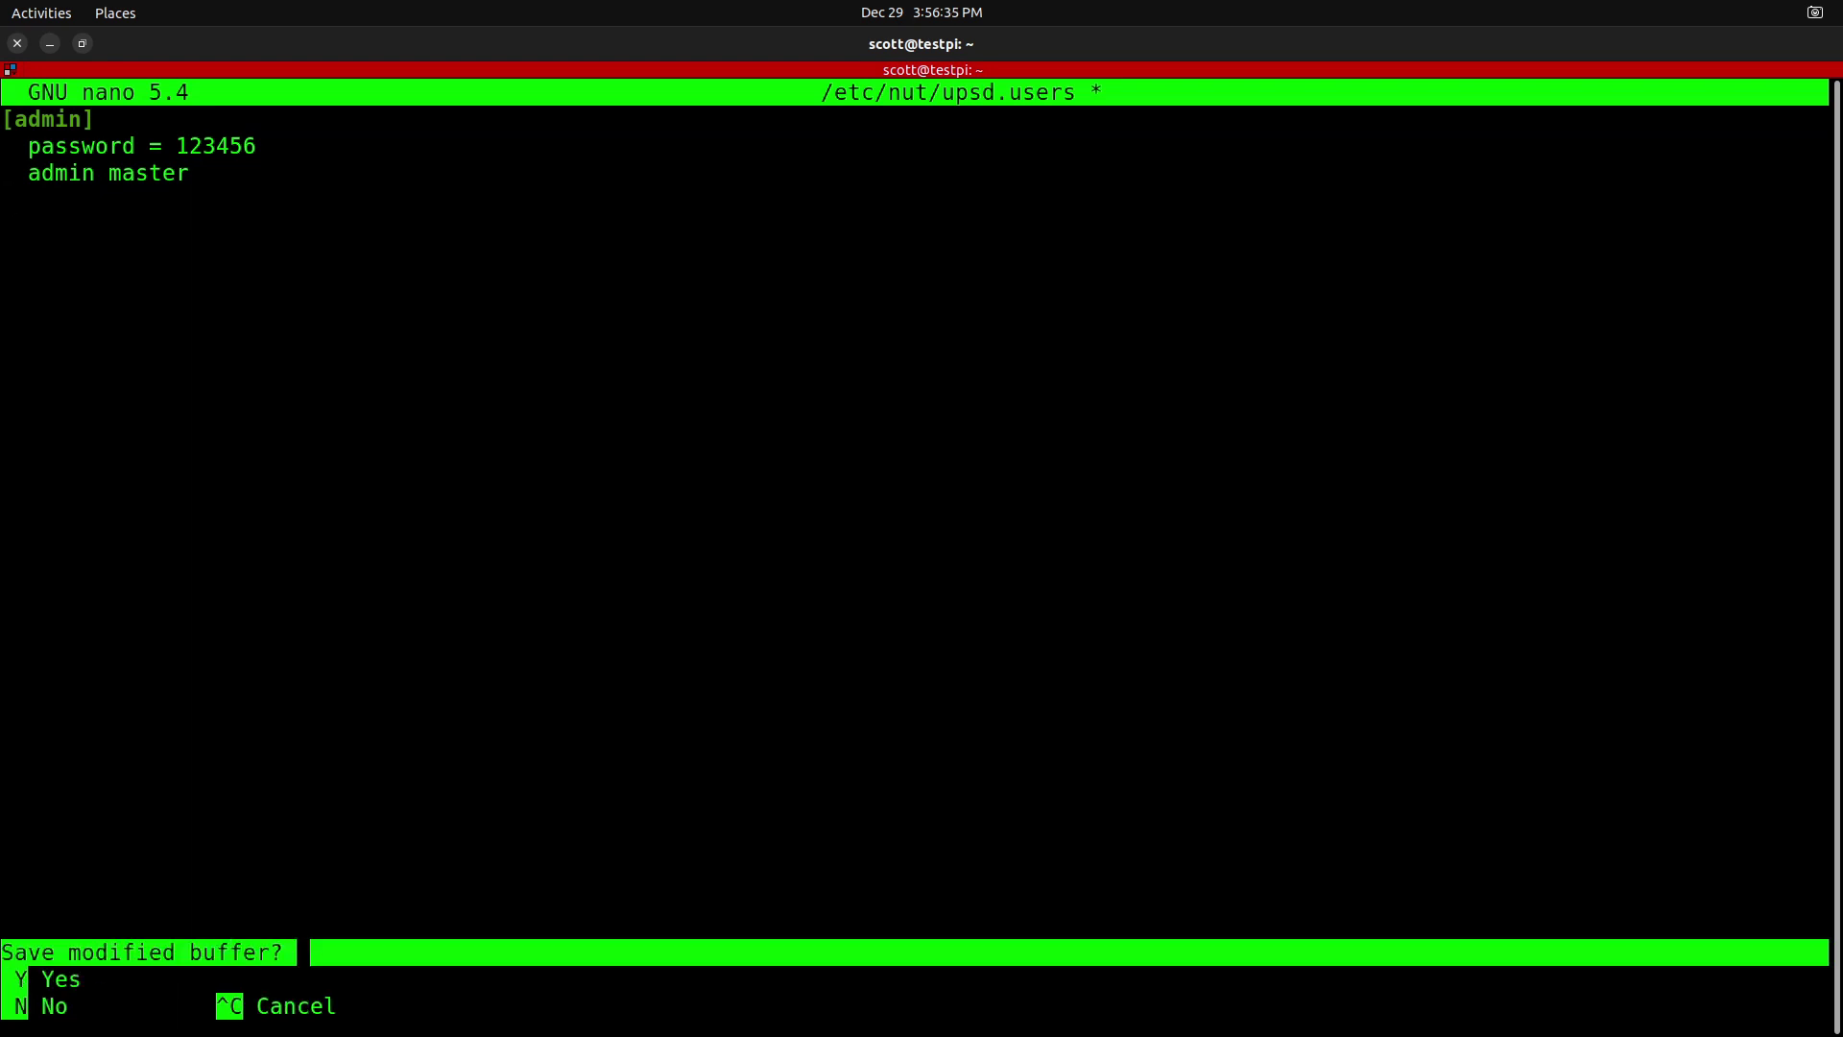
key("y")
key("Return")
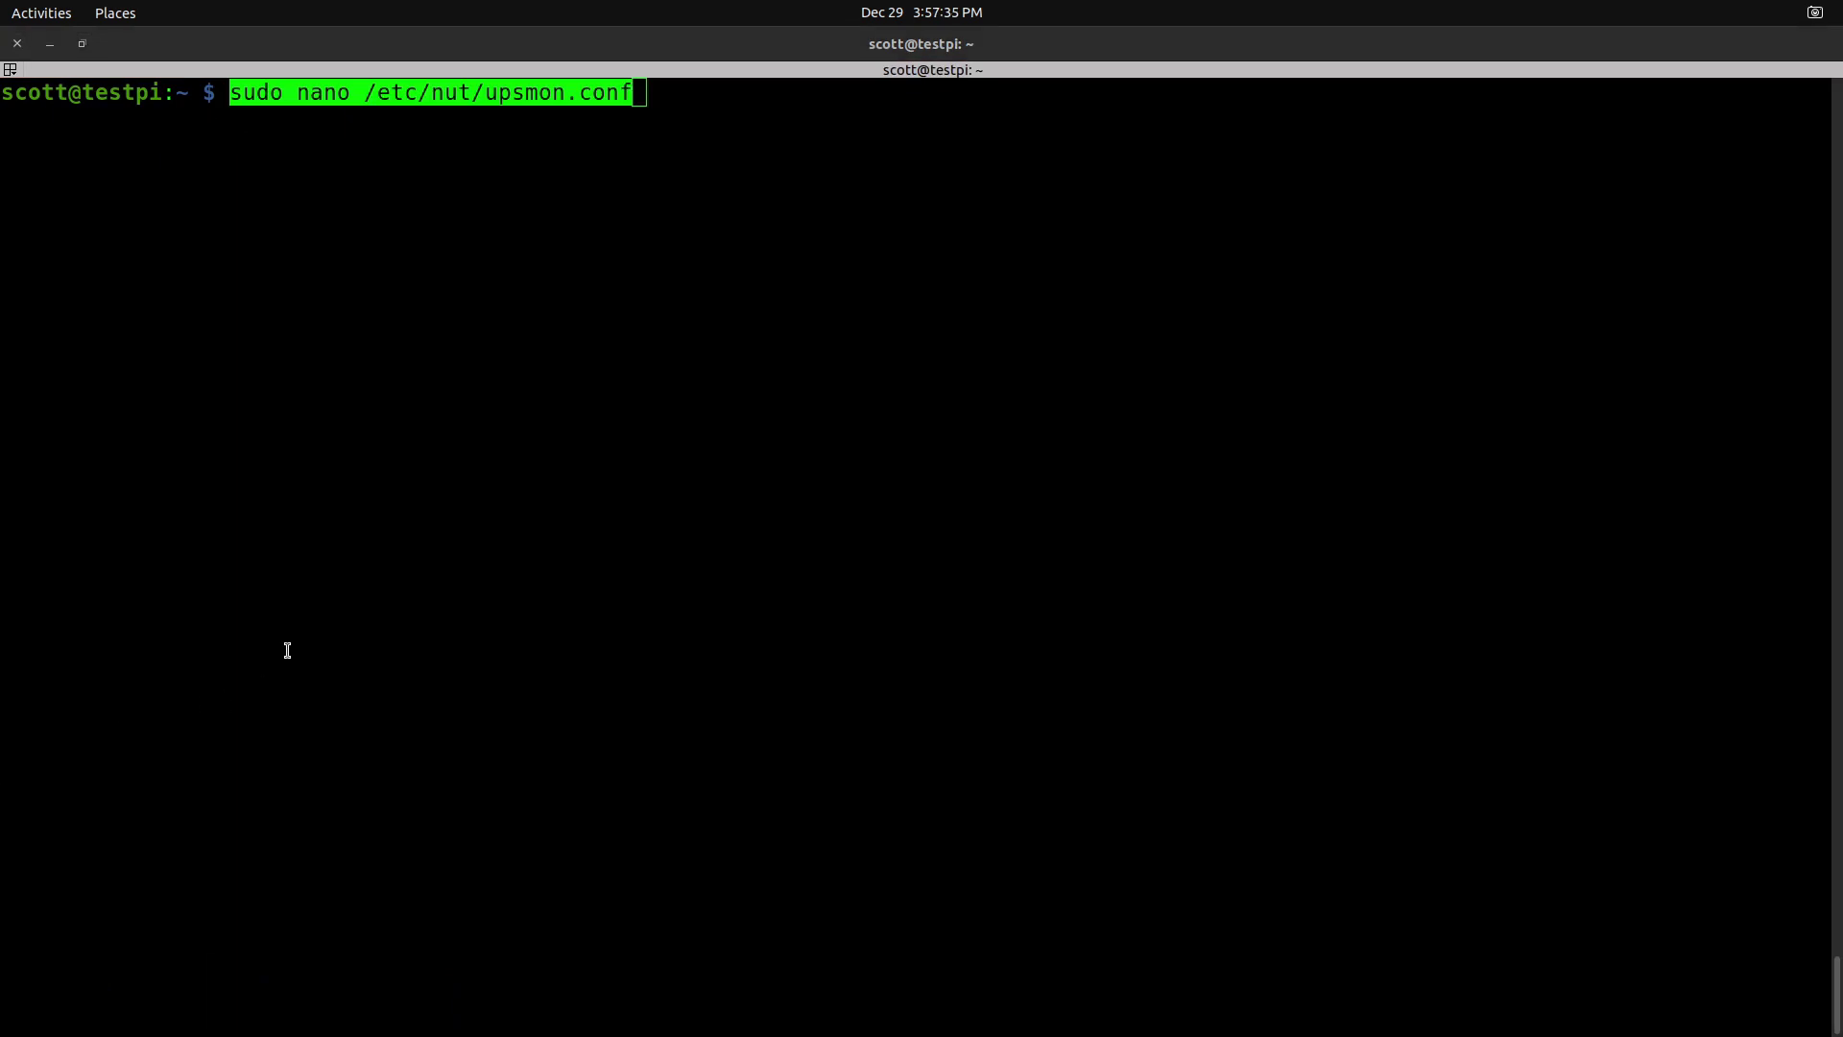
Open the UPS monitor's configuration file by running sudo nano /etc/nut/upsmon.conf
left_click(287, 650)
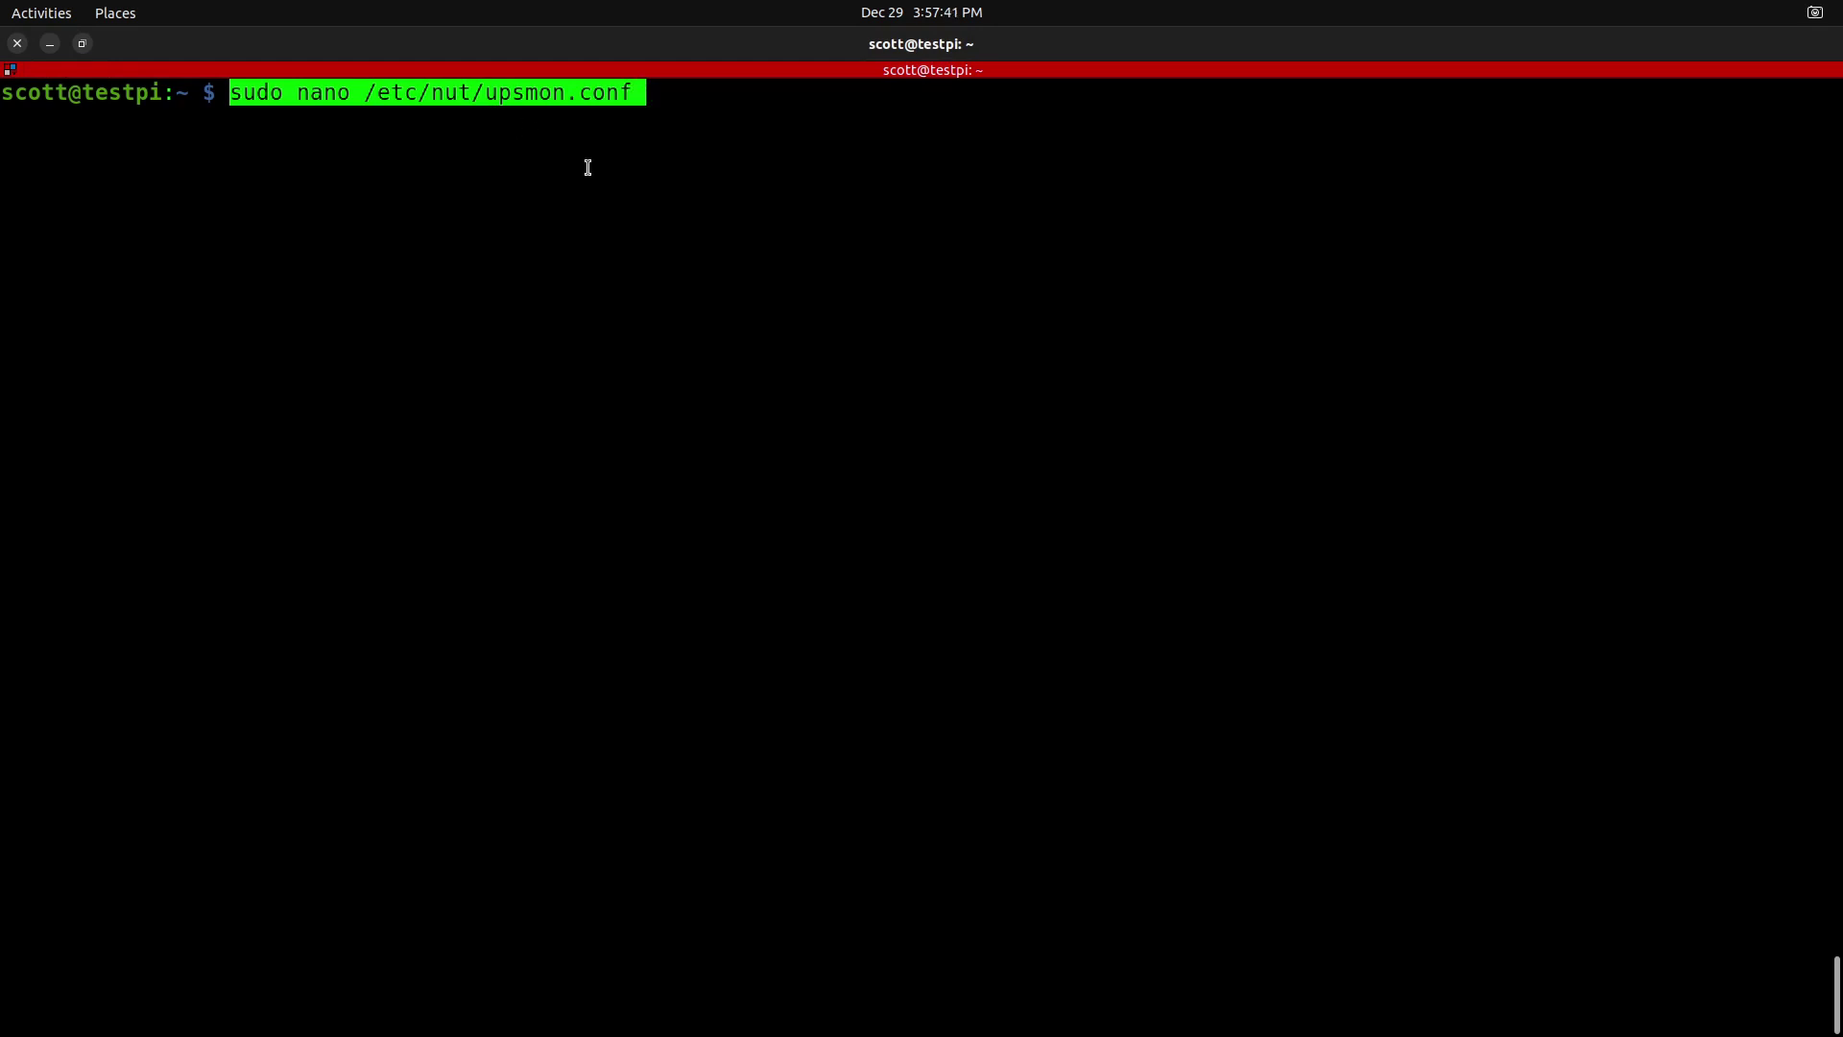
key("Return")
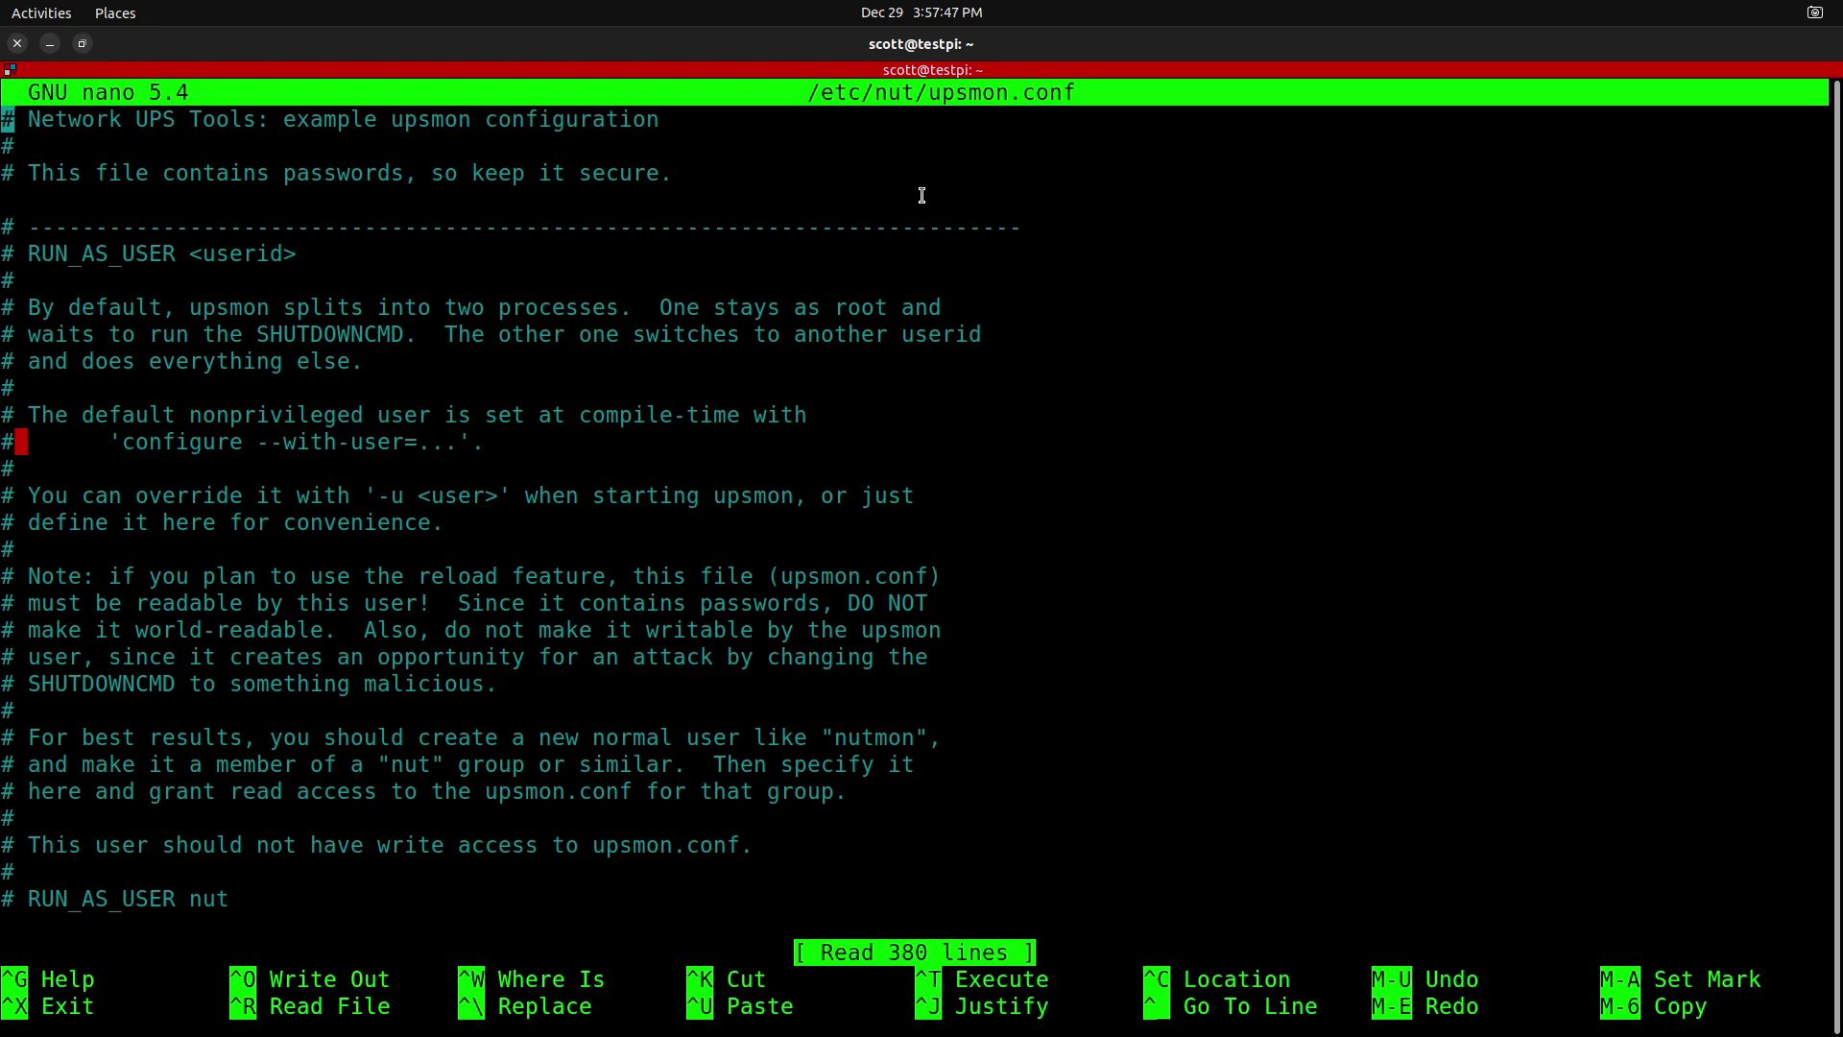
Read through the RUN_AS_USER, MONITOR, MINSUPPLIES and SHUTDOWNCMD sections of upsmon.conf, then return to the start of the file
key("Down")
key("Down")
key("Down")
key("Down")
key("Down")
key("Down")
key("Down")
key("Down")
key("Down")
key("Down")
key("Down")
key("Down")
key("Down")
key("Down")
key("Down")
key("Down")
key("Down")
key("Down")
key("Down")
key("Down")
key("Down")
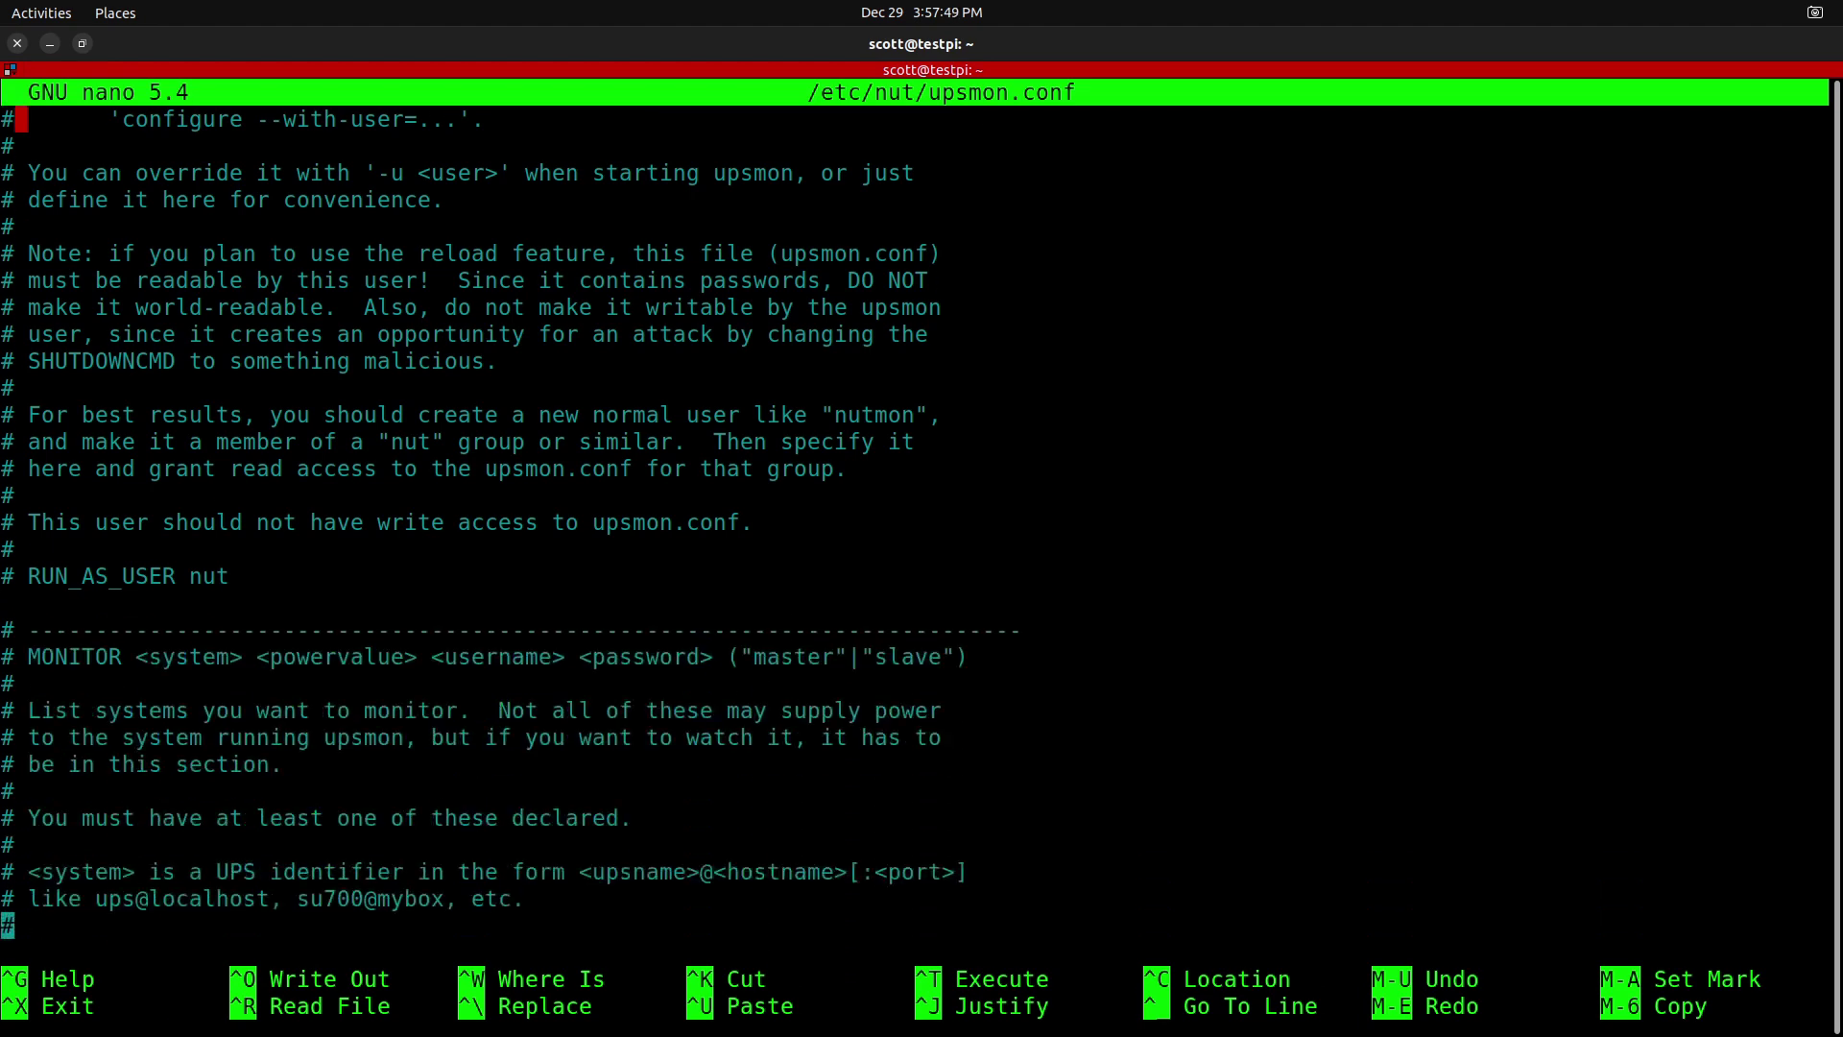
key("Down")
key("Down")
key("Down")
key("Down")
key("Down")
key("Down")
key("Down")
key("Down")
key("Down")
key("Down")
key("Down")
key("Down")
key("Down")
key("Down")
key("Down")
key("Down")
key("Down")
key("Down")
key("Down")
key("Down")
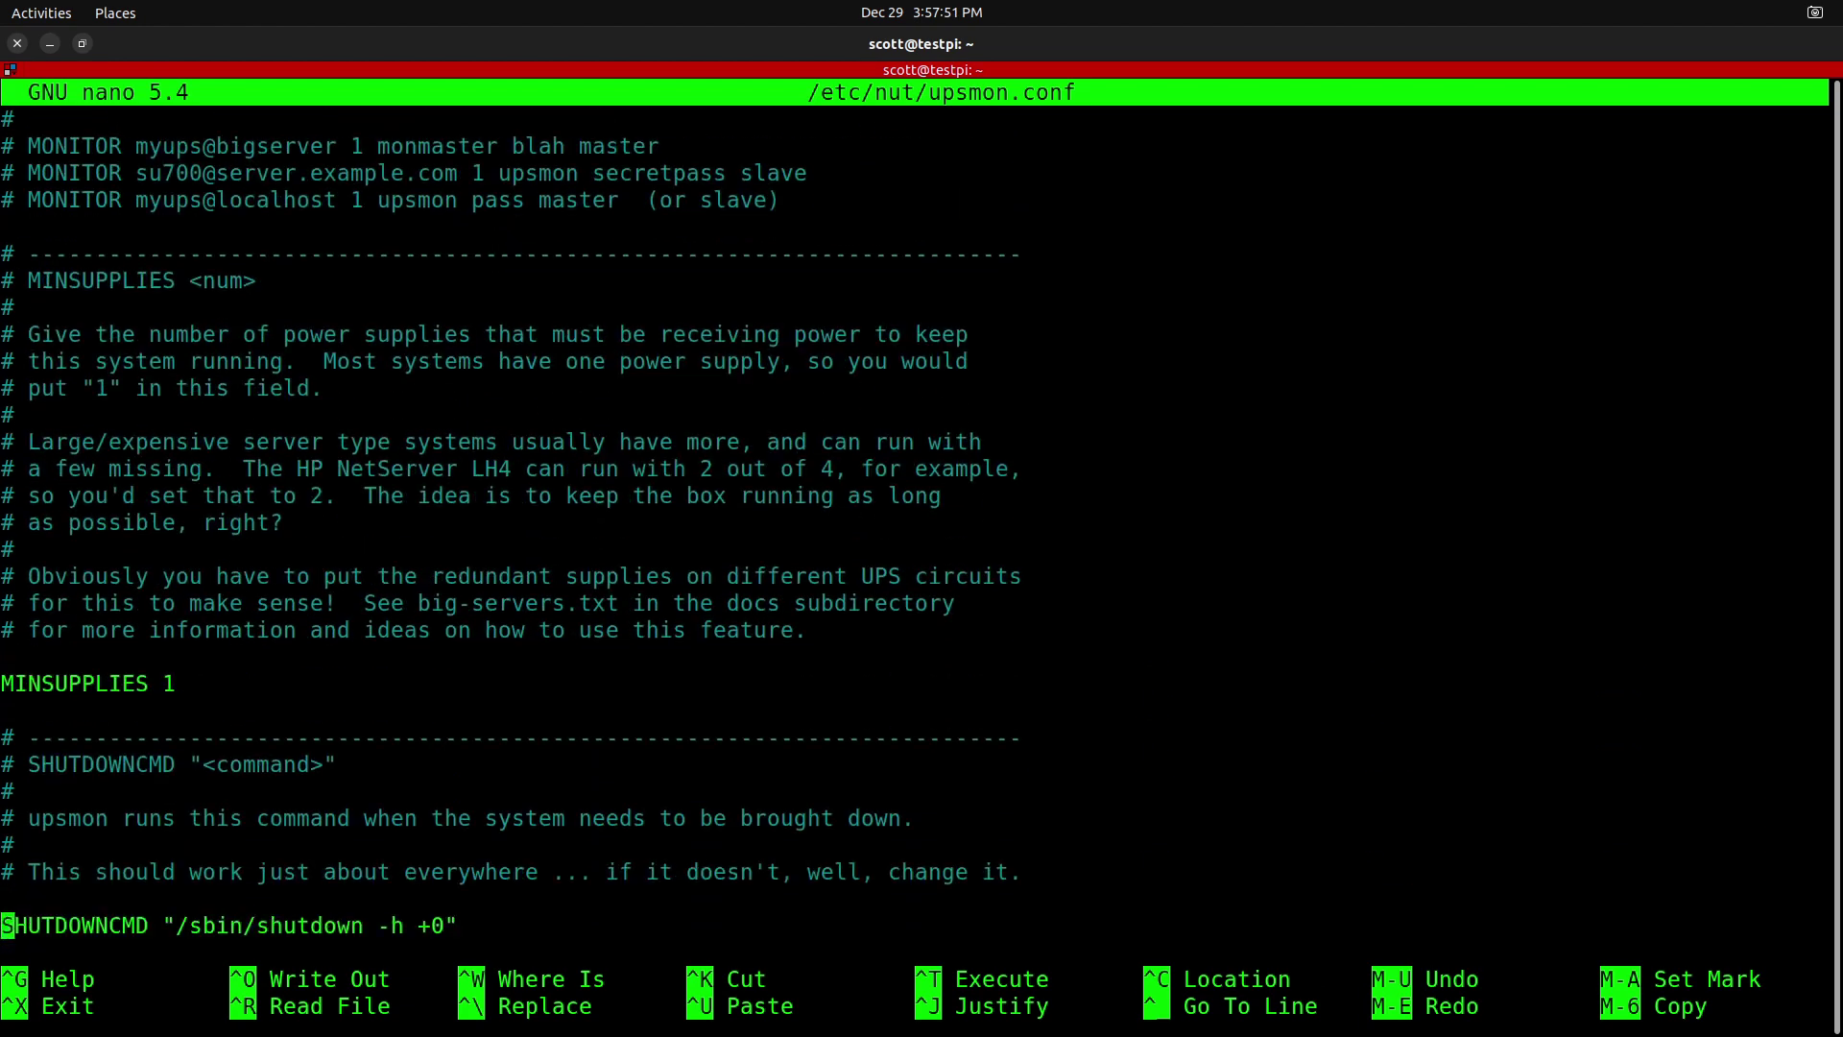
key("Up")
key("Up")
key("Up")
key("Up")
key("Up")
key("Up")
key("Up")
key("Up")
key("Up")
key("Up")
key("Up")
key("Up")
key("Up")
key("Up")
key("Up")
key("Up")
key("Up")
key("Up")
key("Up")
key("Up")
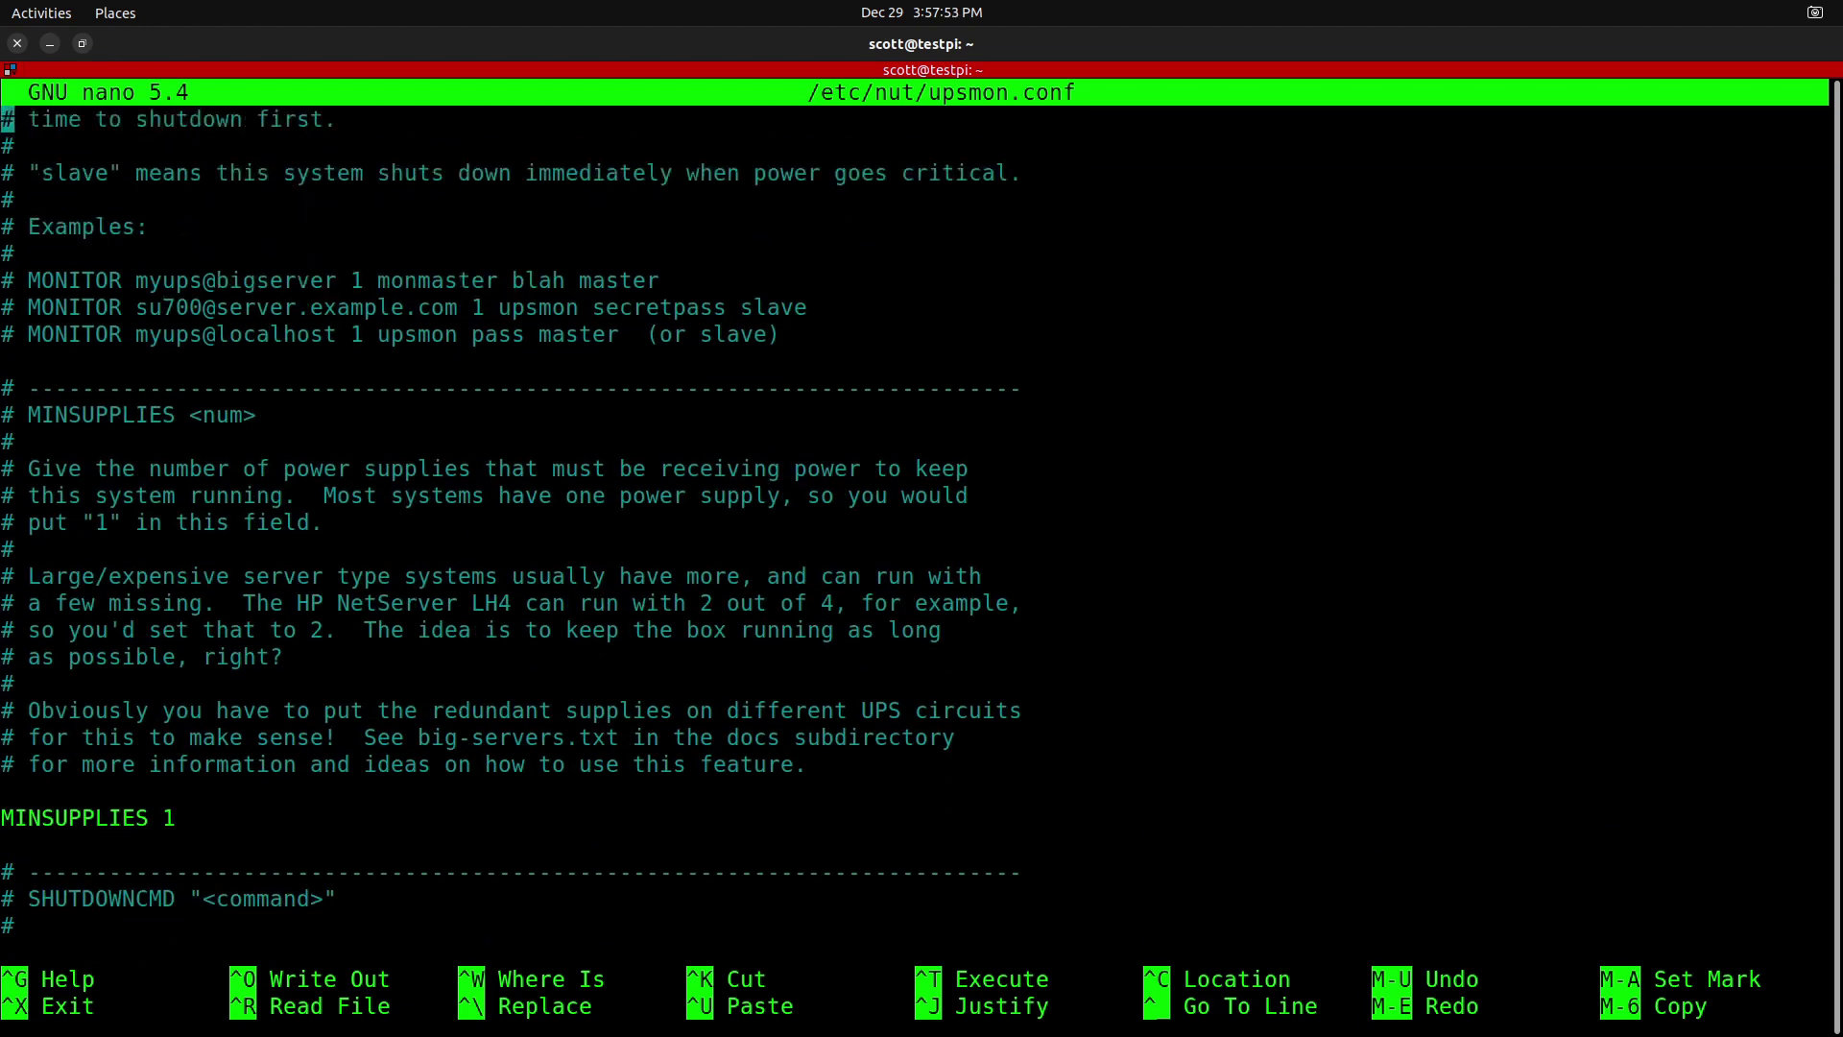
key("Up")
key("Up")
key("Up")
key("Up")
key("Up")
key("Up")
key("Up")
key("Up")
key("Up")
key("Up")
key("Up")
key("Up")
key("Up")
key("Up")
key("Up")
key("Up")
key("Up")
key("Up")
key("Up")
key("Up")
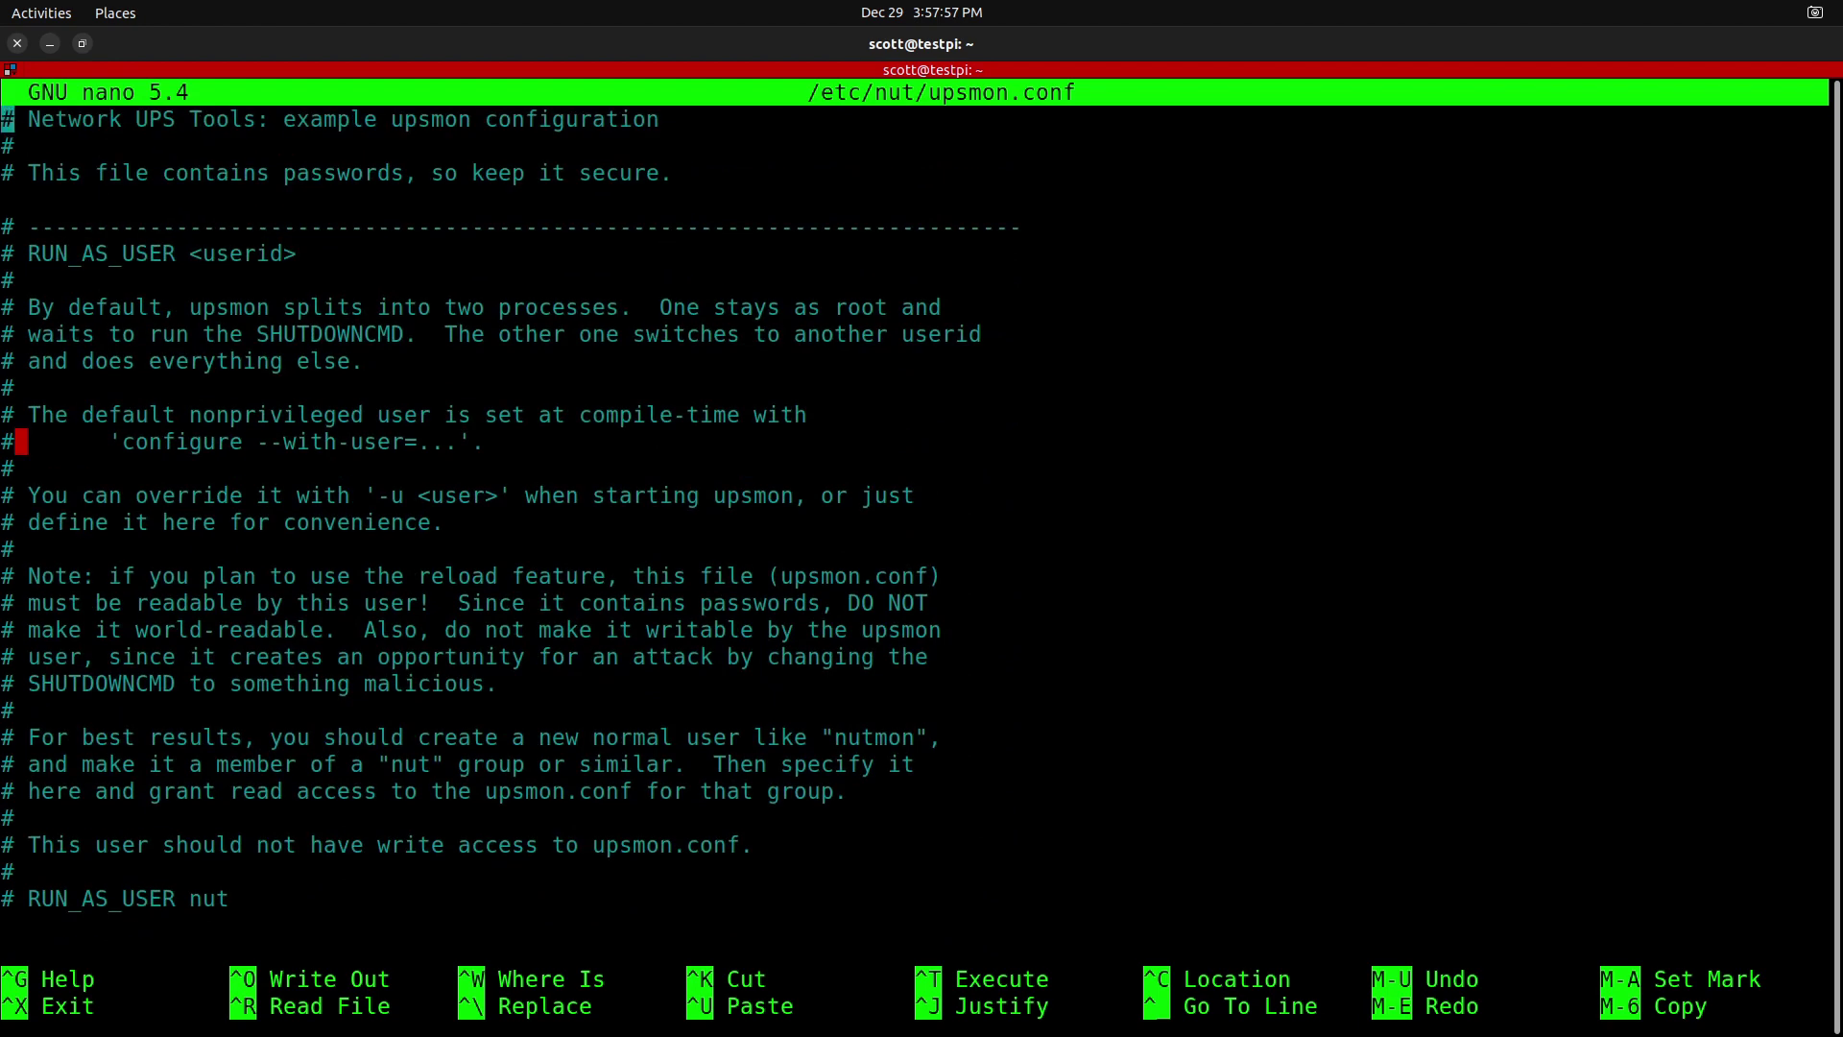
Replace the example text in upsmon.conf with RUN_AS_USER root, MONIITOR testpi@localhost 1 admin plus the account password and master, DEADTINE 25 and MAXAGE 25
key("Down")
key("Down")
key("Down")
key("Down")
key("Down")
key("Down")
key("Down")
key("Down")
key("Down")
key("Down")
key("Down")
key("Down")
key("Down")
key("Down")
key("Down")
key("Down")
key("Down")
key("Down")
key("Down")
key("Down")
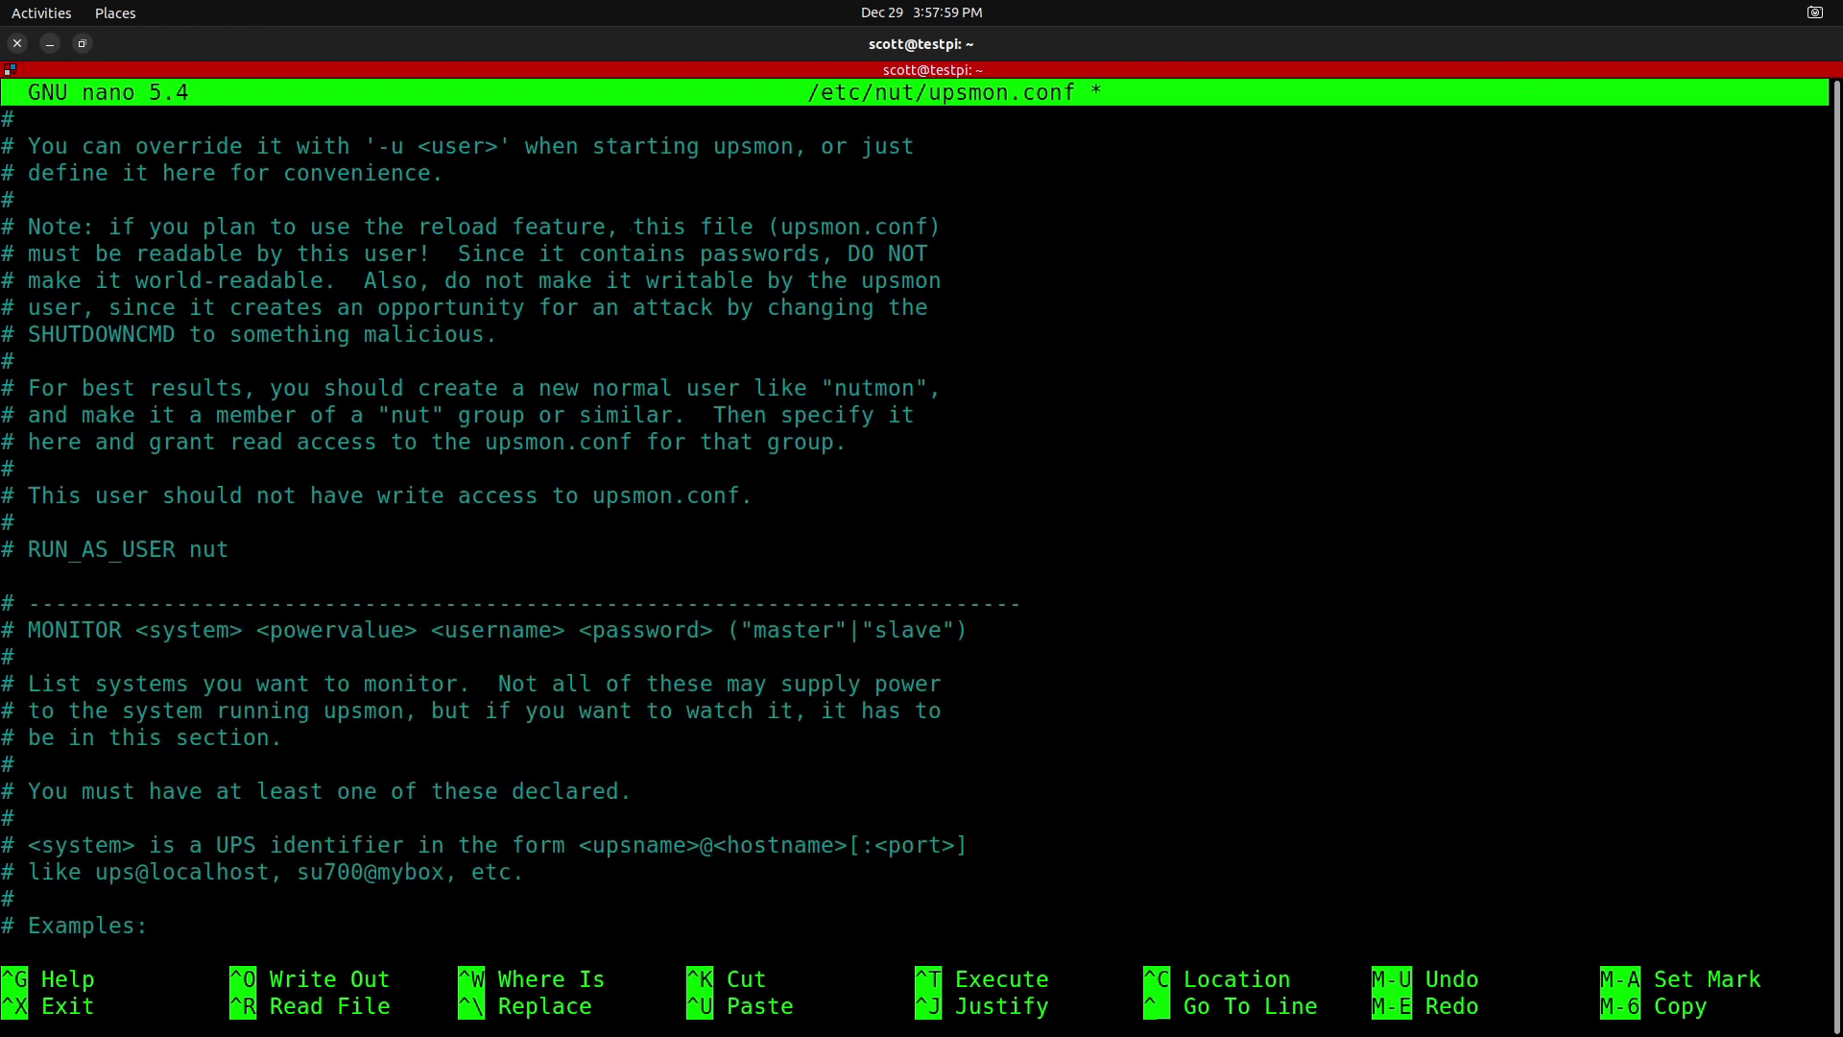
scroll(922, 519, "down", 20)
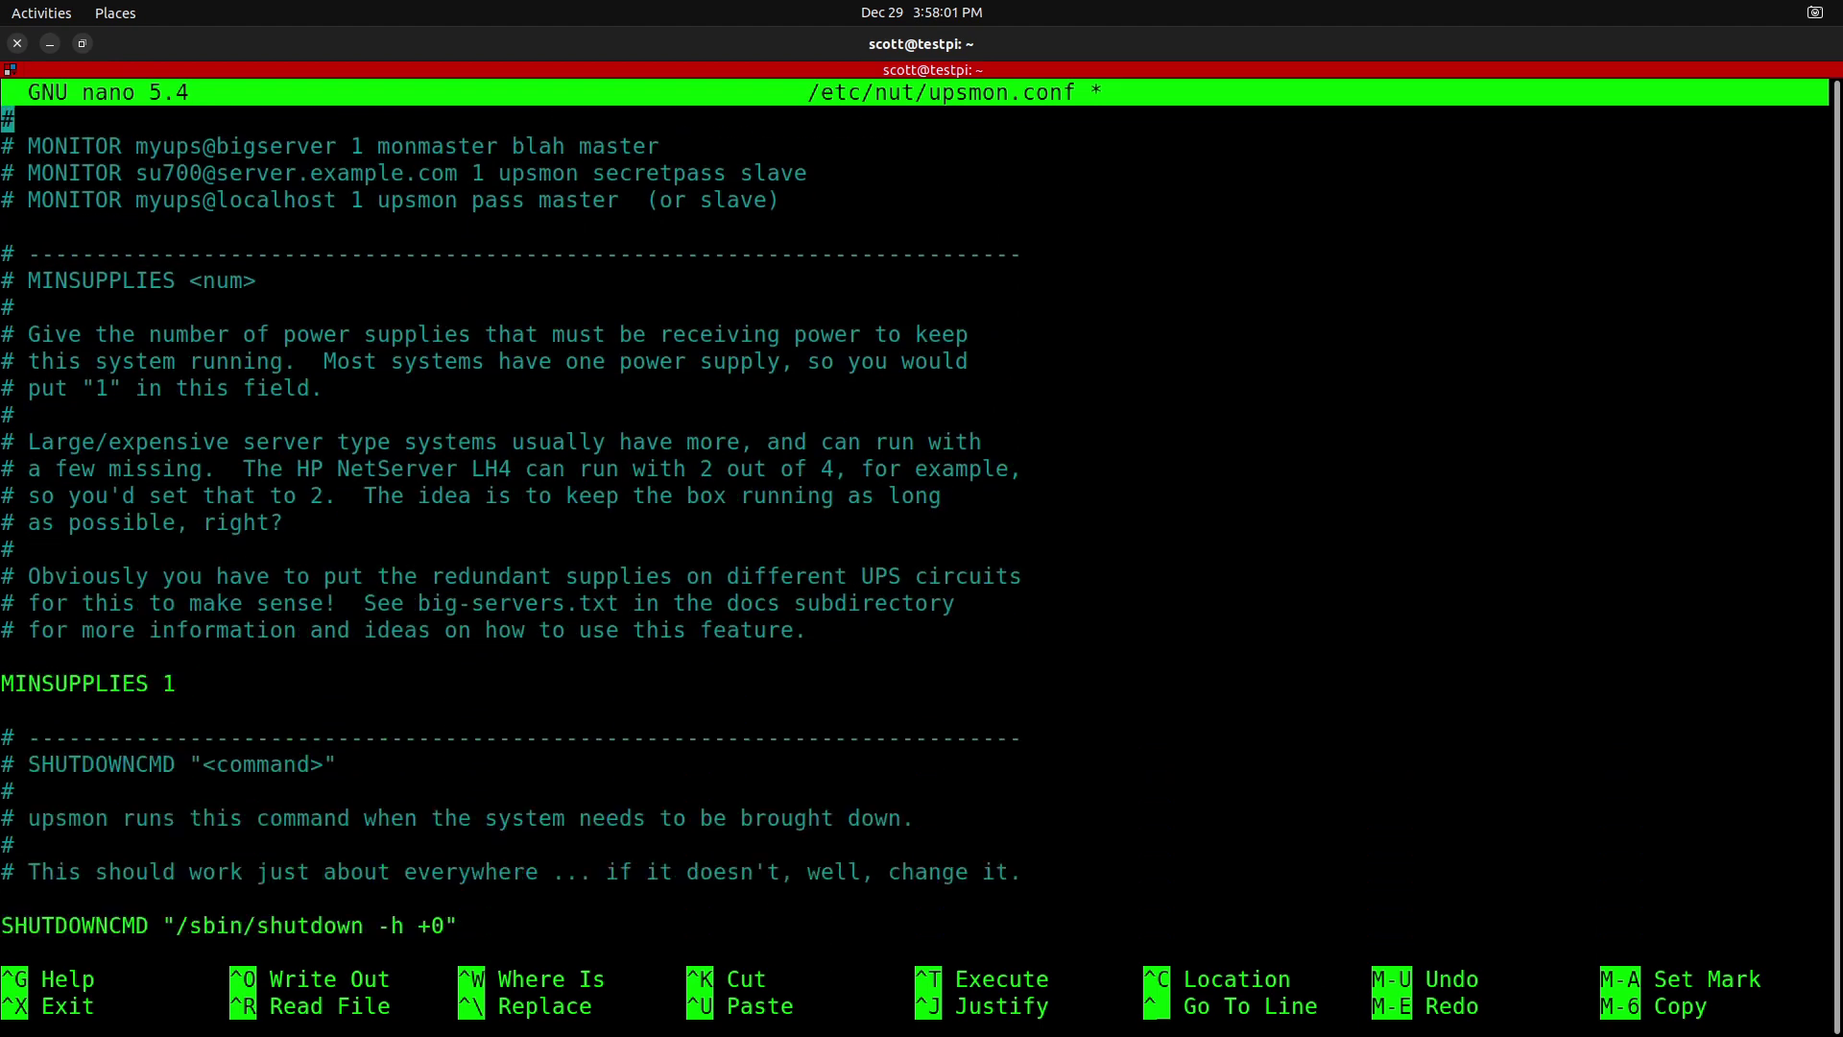
scroll(921, 518, "down", 20)
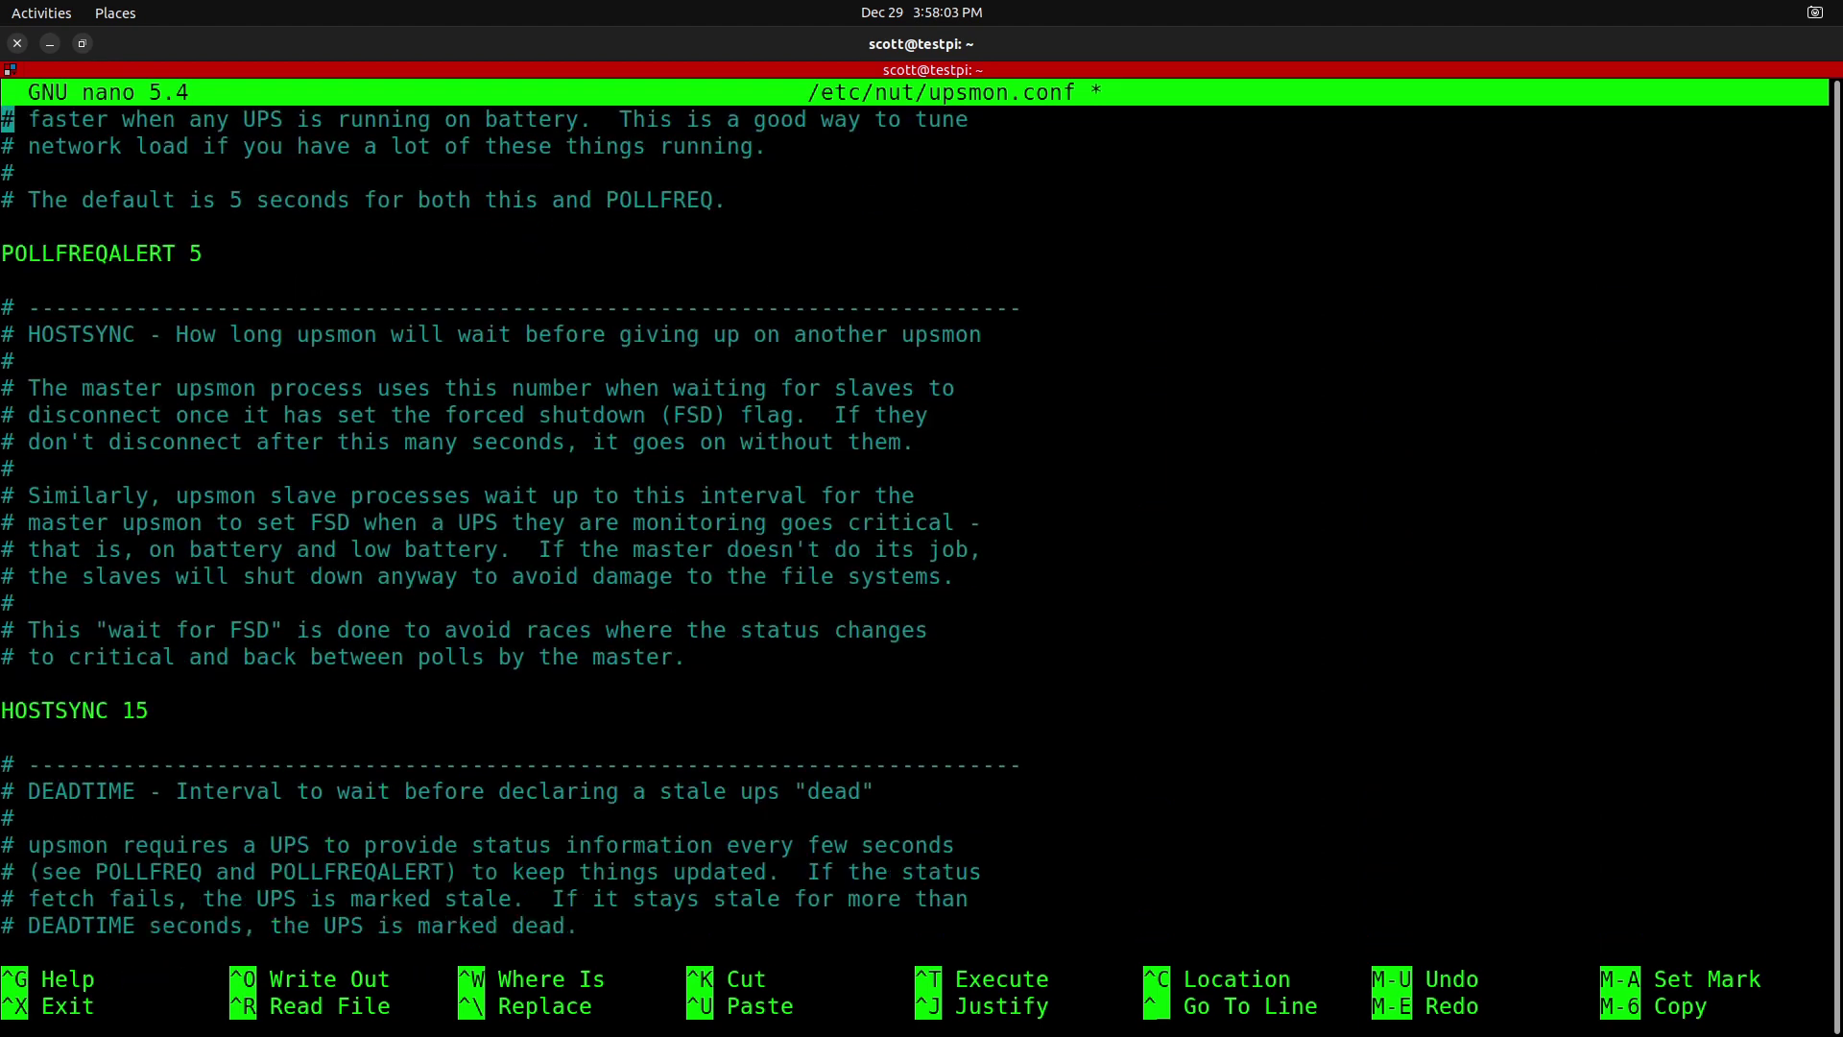
scroll(921, 519, "down", 20)
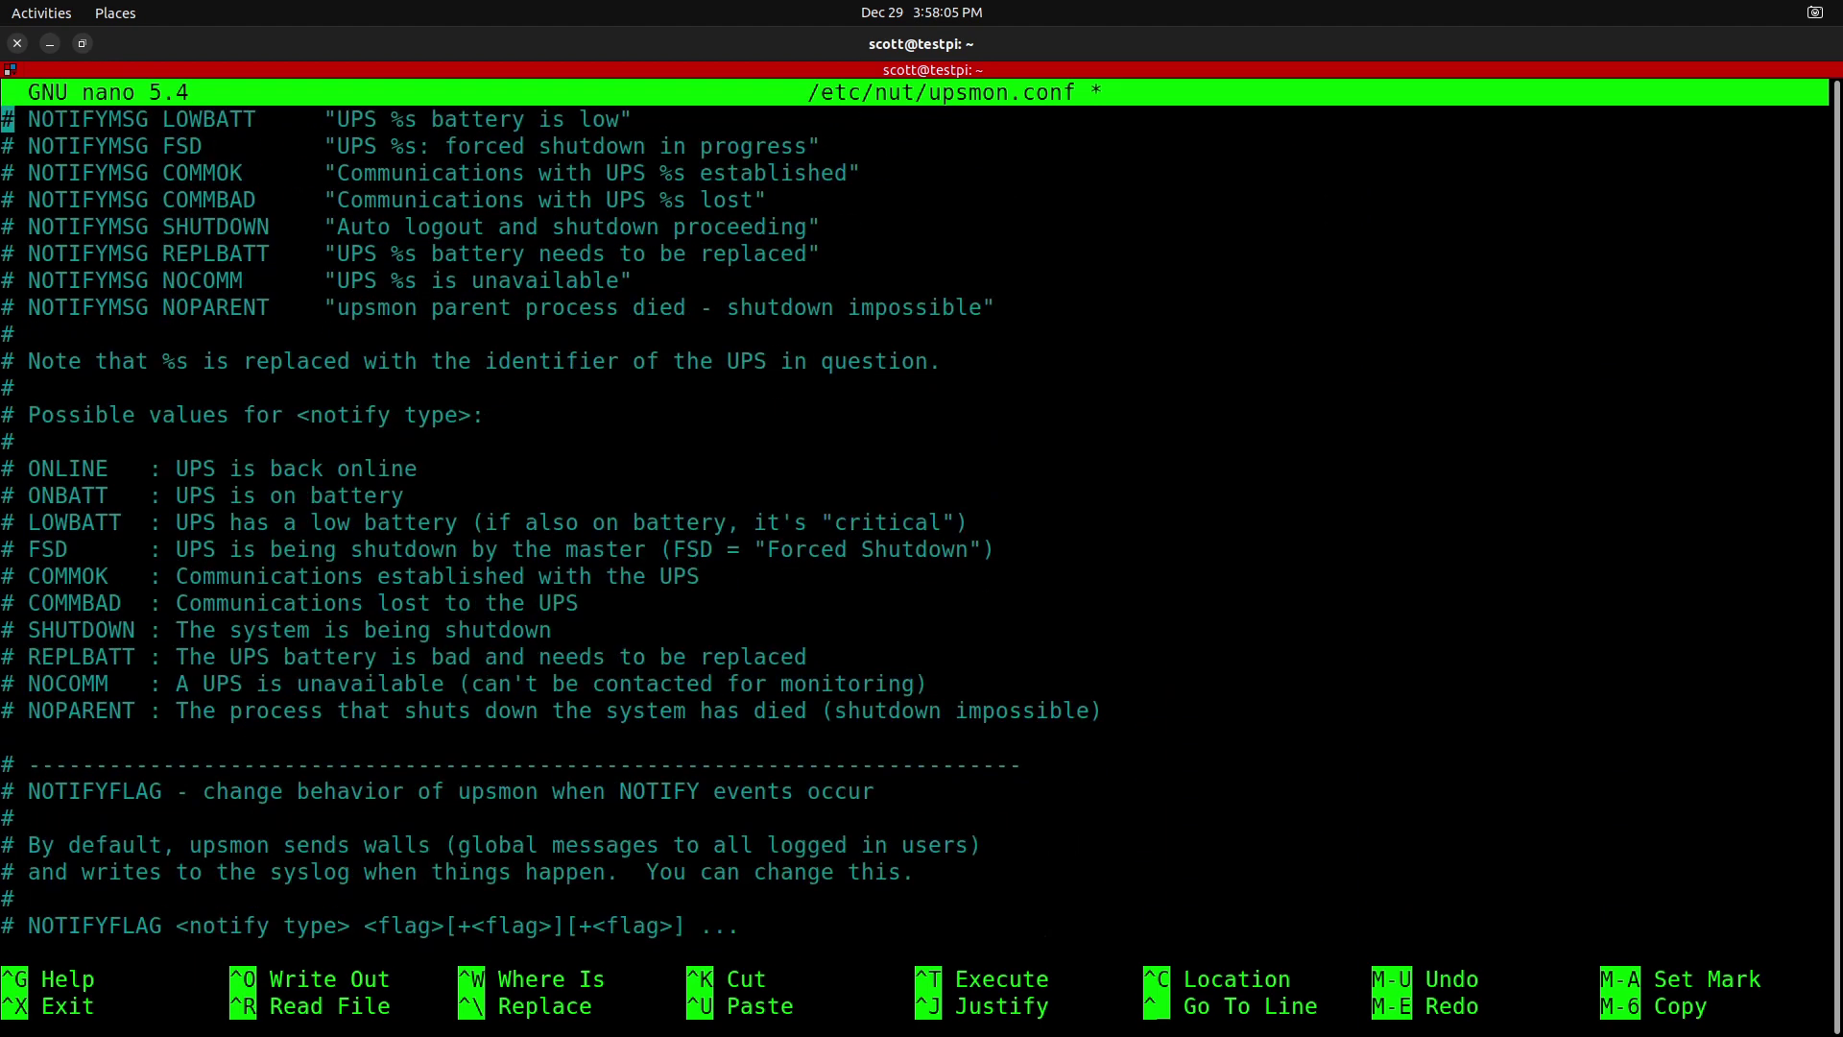
scroll(922, 519, "down", 20)
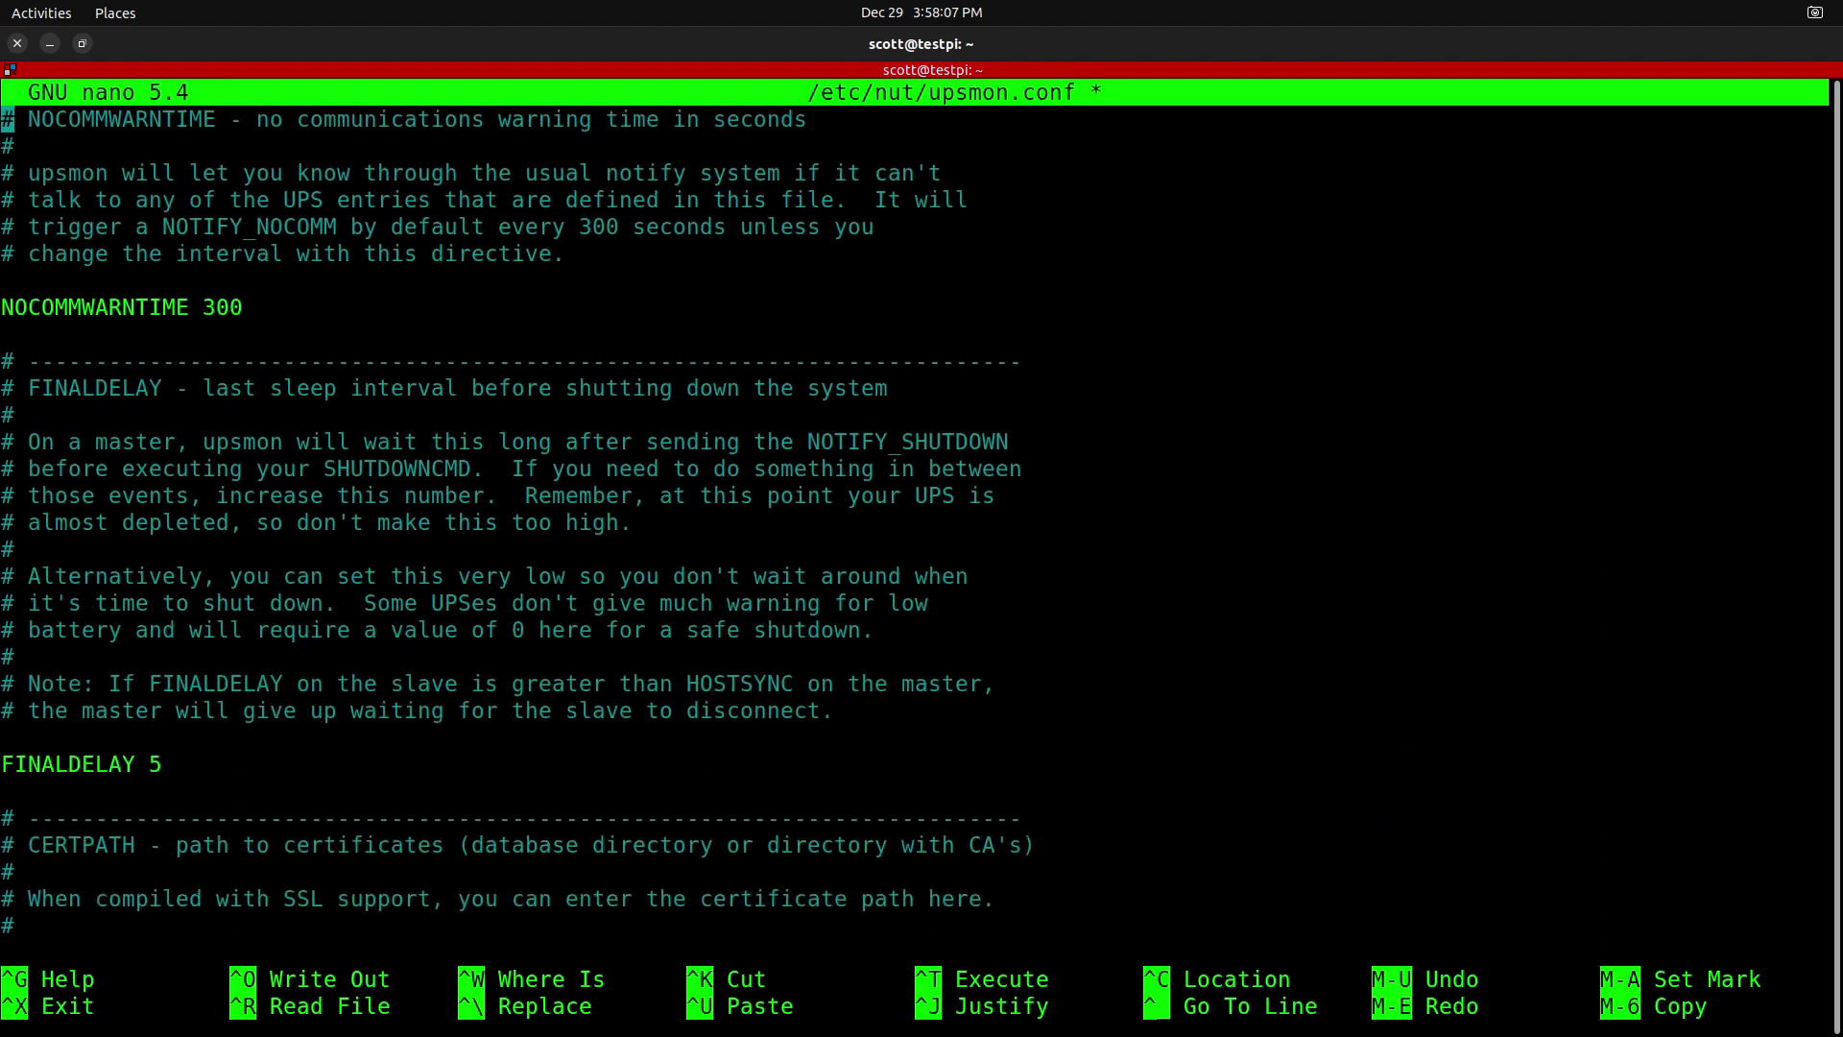
scroll(922, 519, "down", 19)
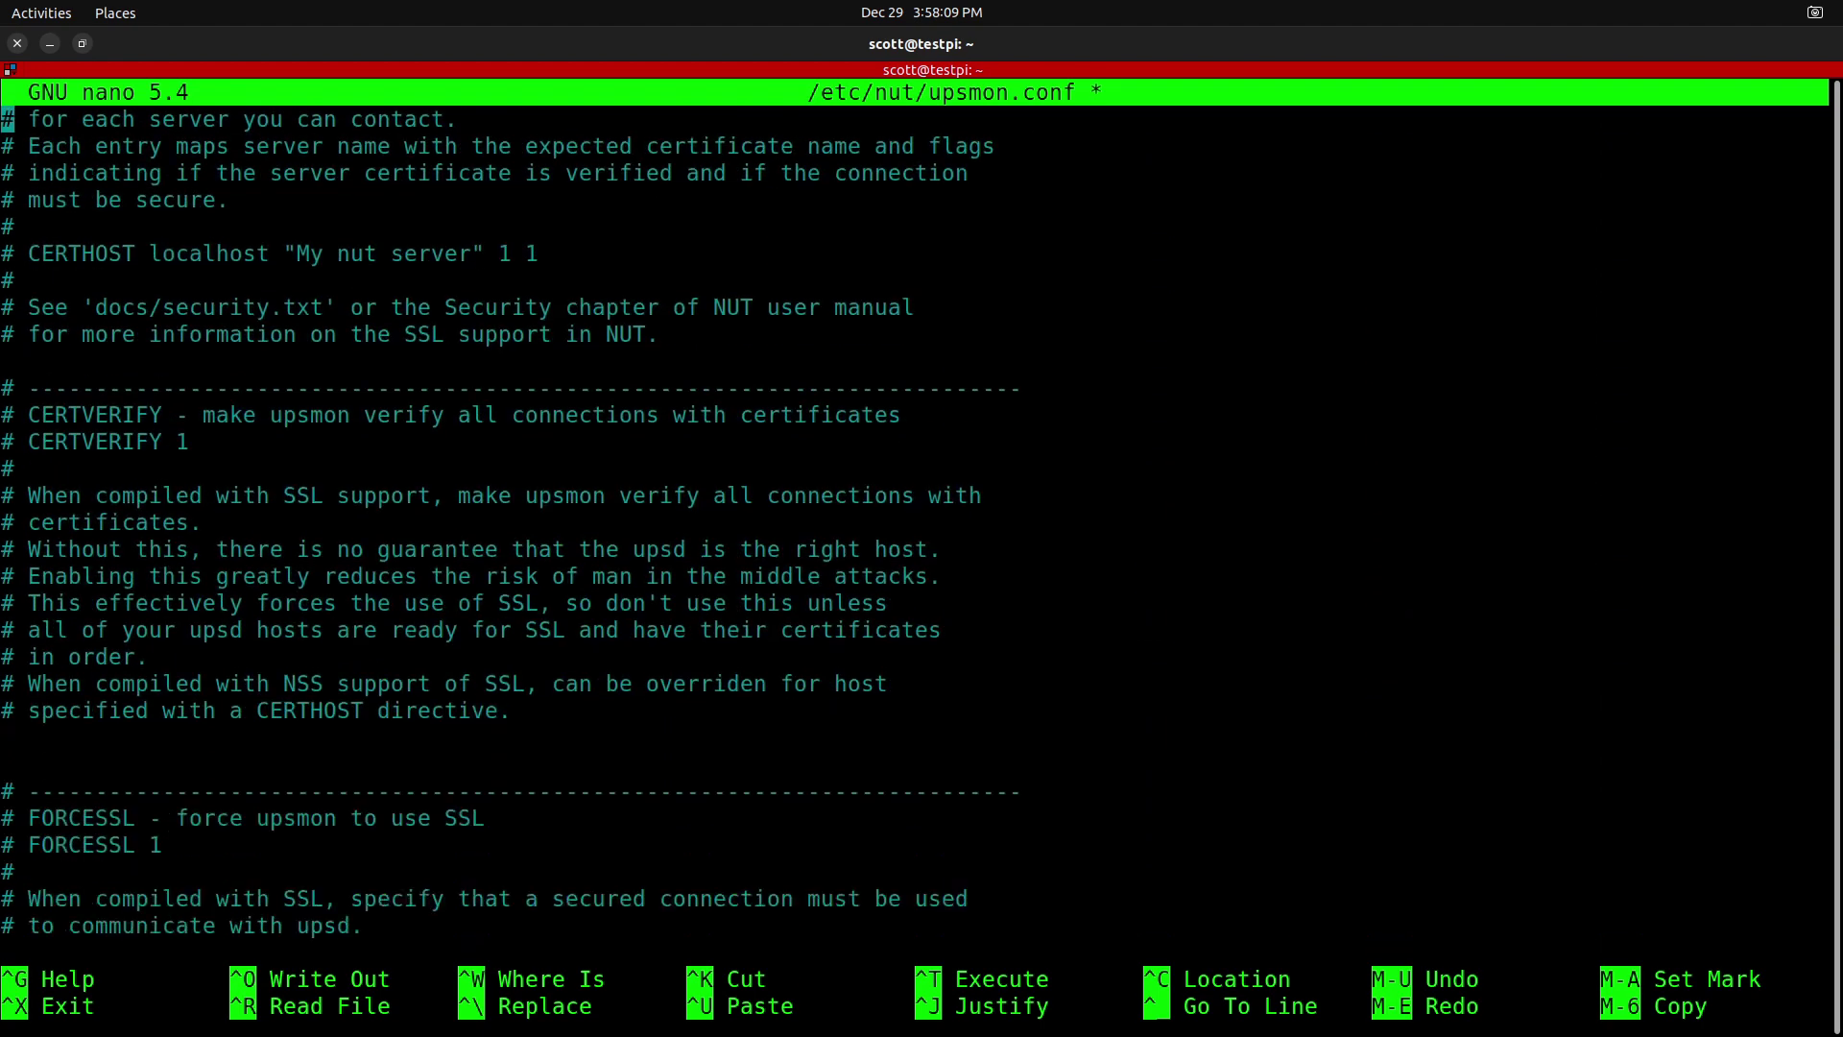
key("ctrl+k")
key("ctrl+k")
key("ctrl+k")
key("ctrl+k")
key("ctrl+k")
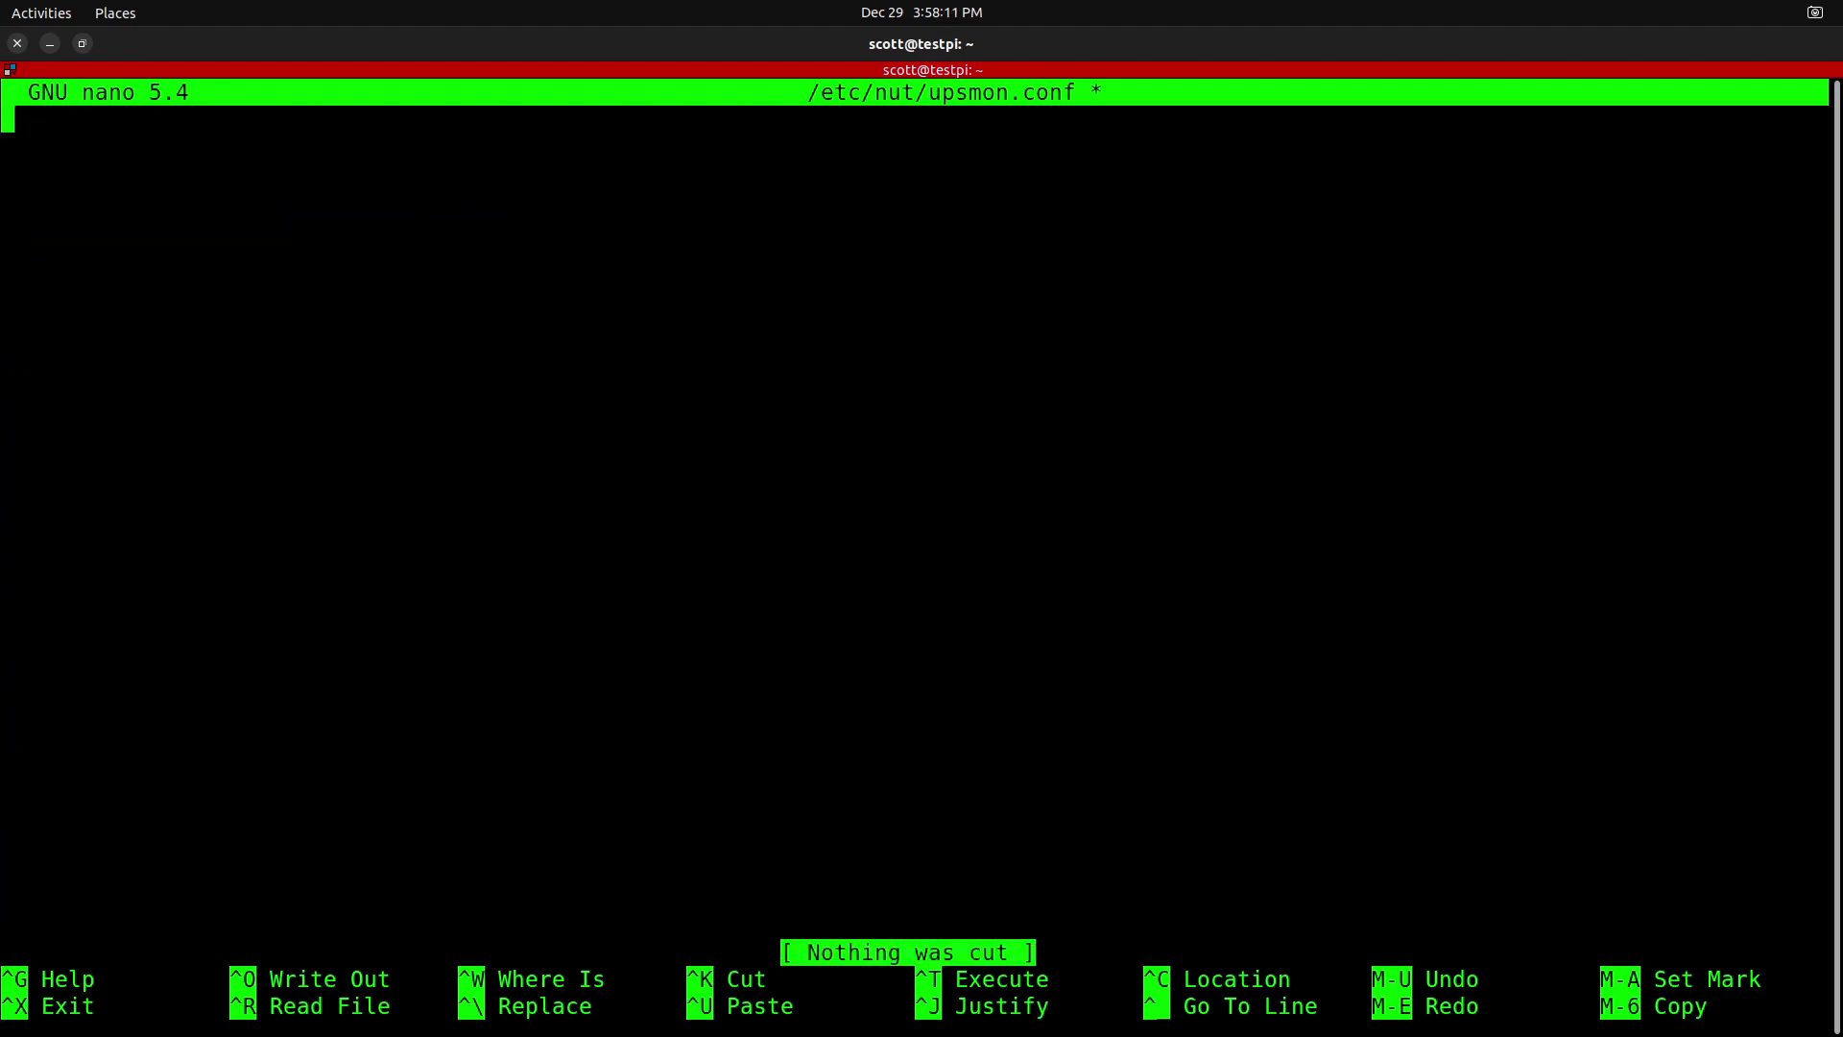
key("ctrl+shift+v")
key("Return")
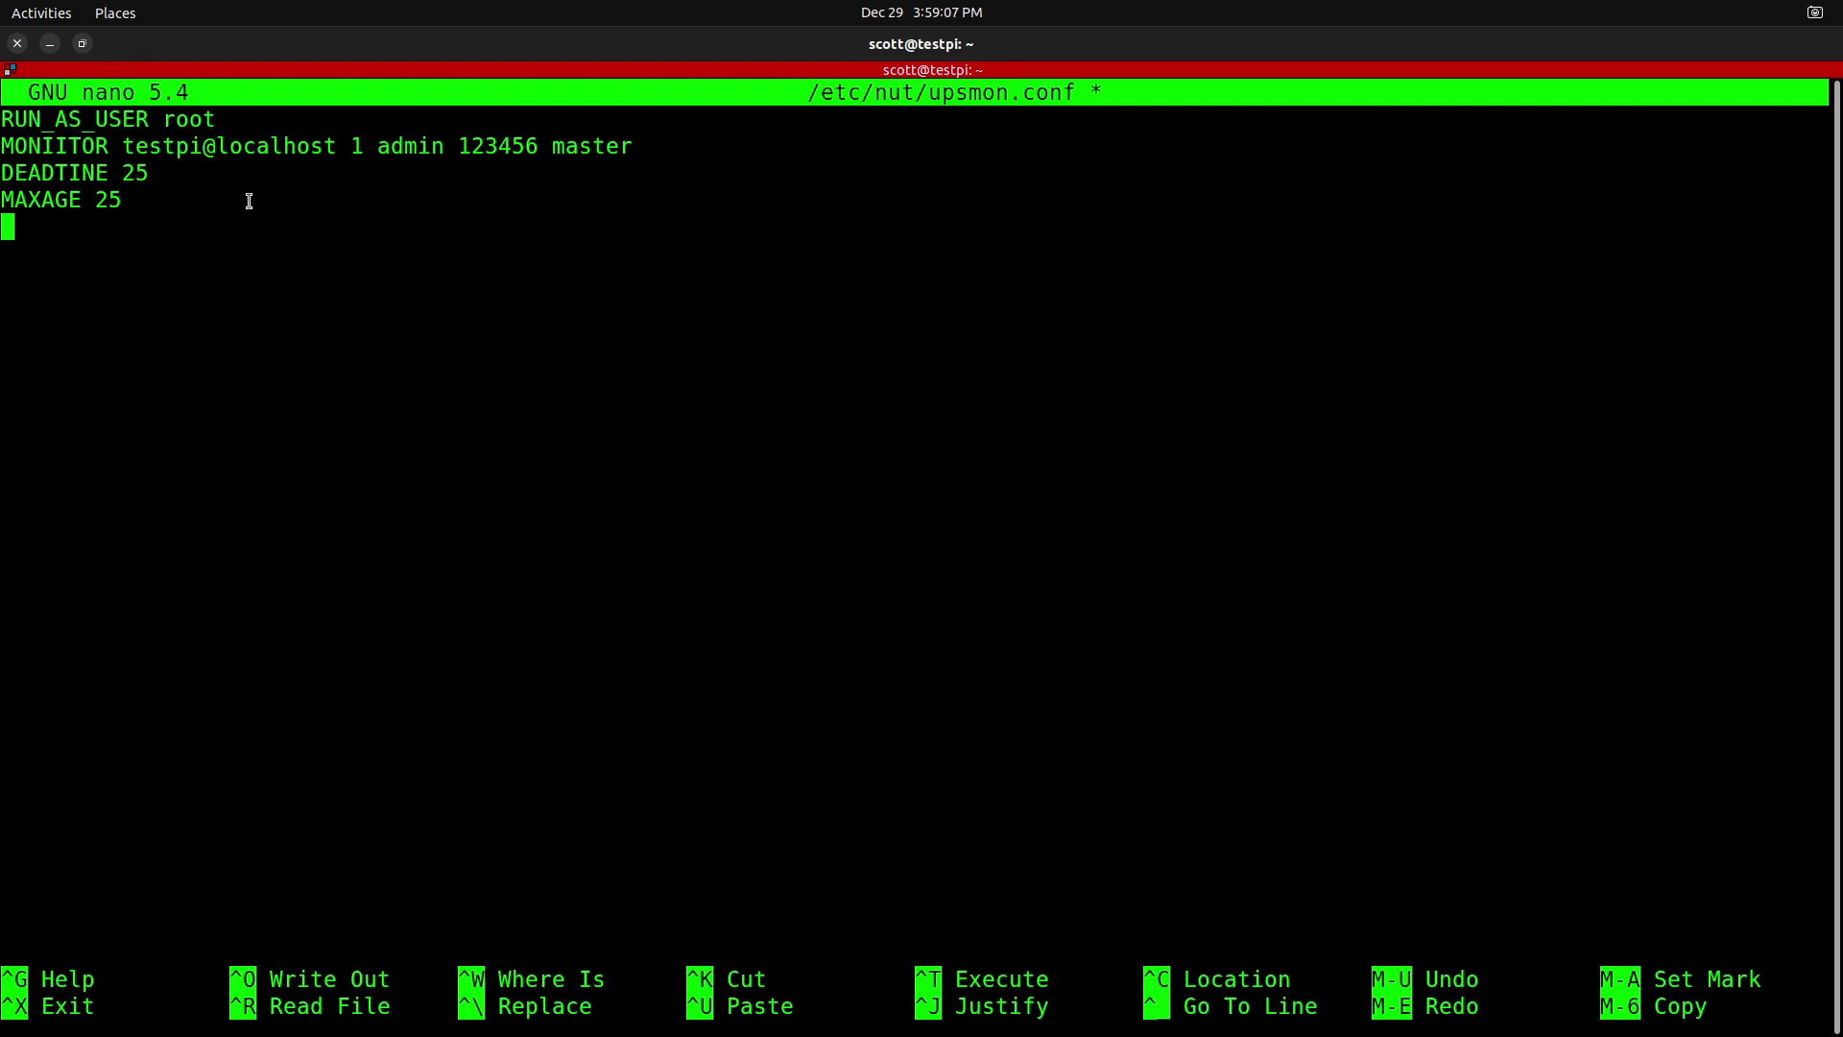
Correct the misspelled directive on the third line of upsmon.conf to DEADTIME
key("Up")
key("Up")
key("Right")
key("Right")
key("Right")
key("Right")
key("Right")
key("Right")
key("Delete")
type("m")
key("BackSpace")
type("M")
Save the modified buffer to /etc/nut/upsmon.conf and exit the editor
key("ctrl+x")
key("y")
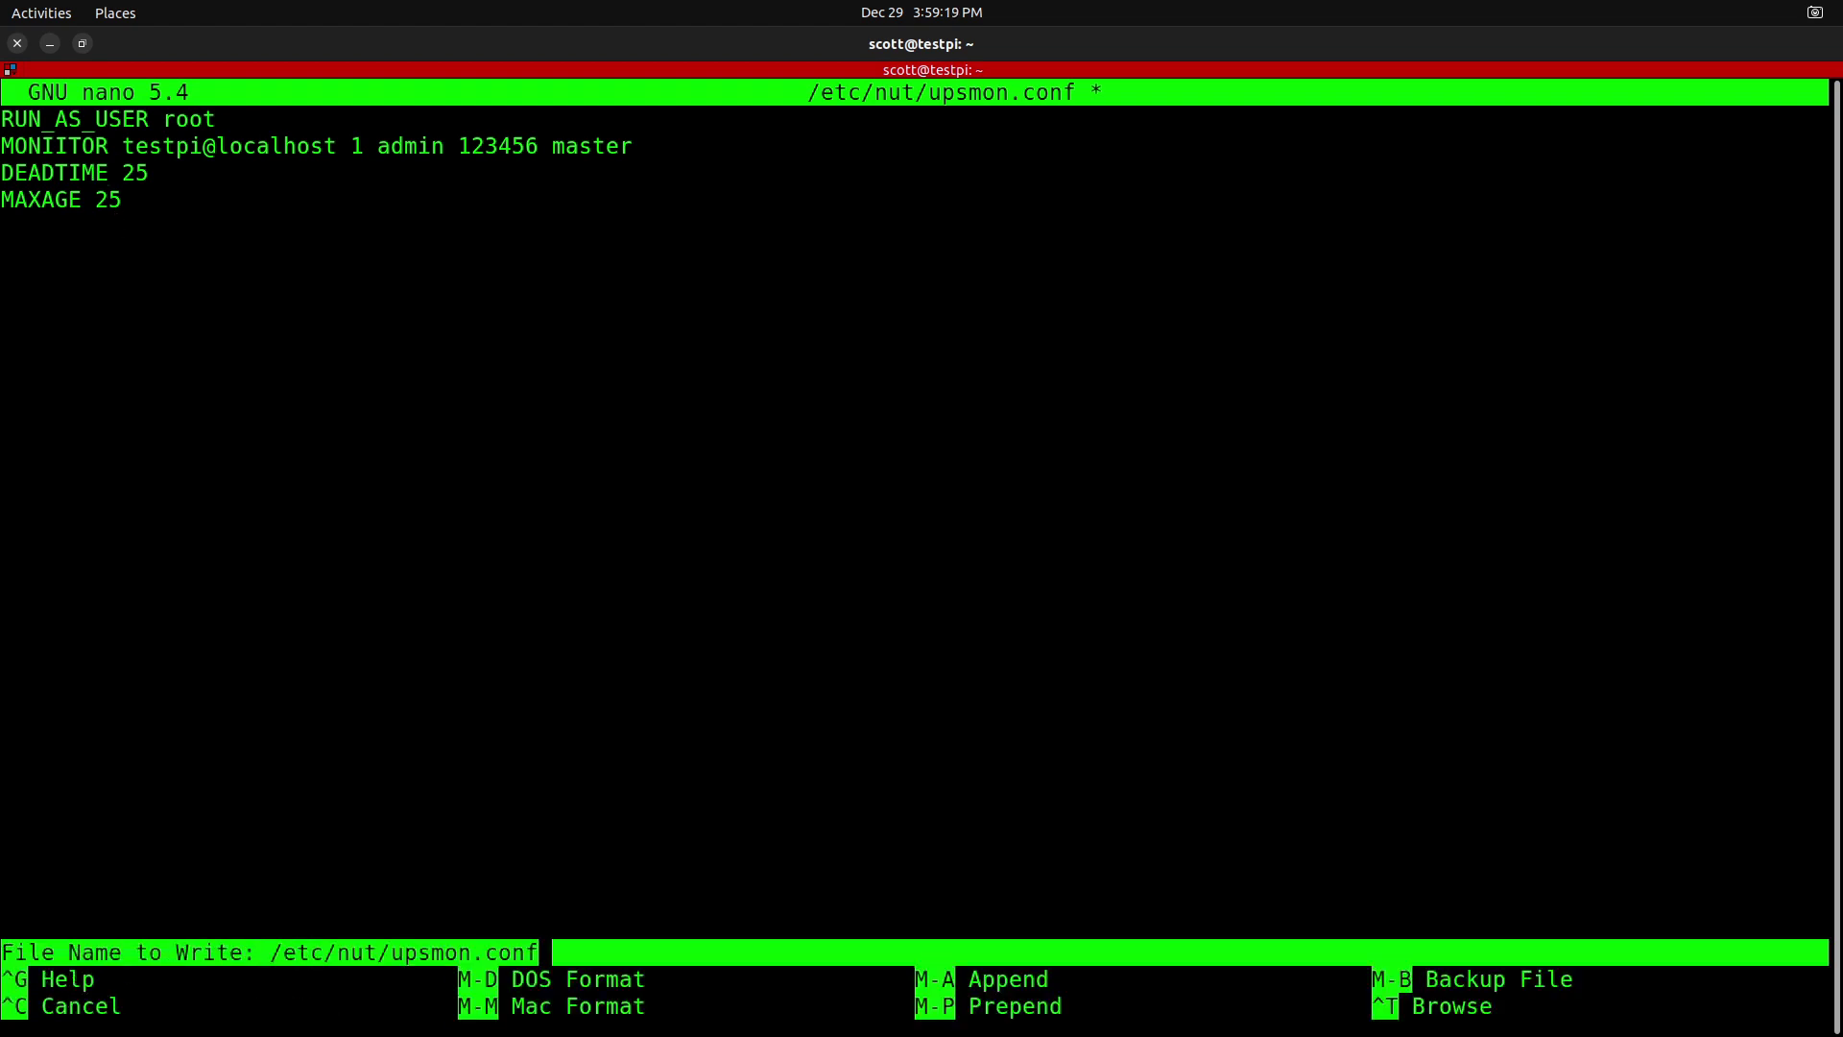
key("Return")
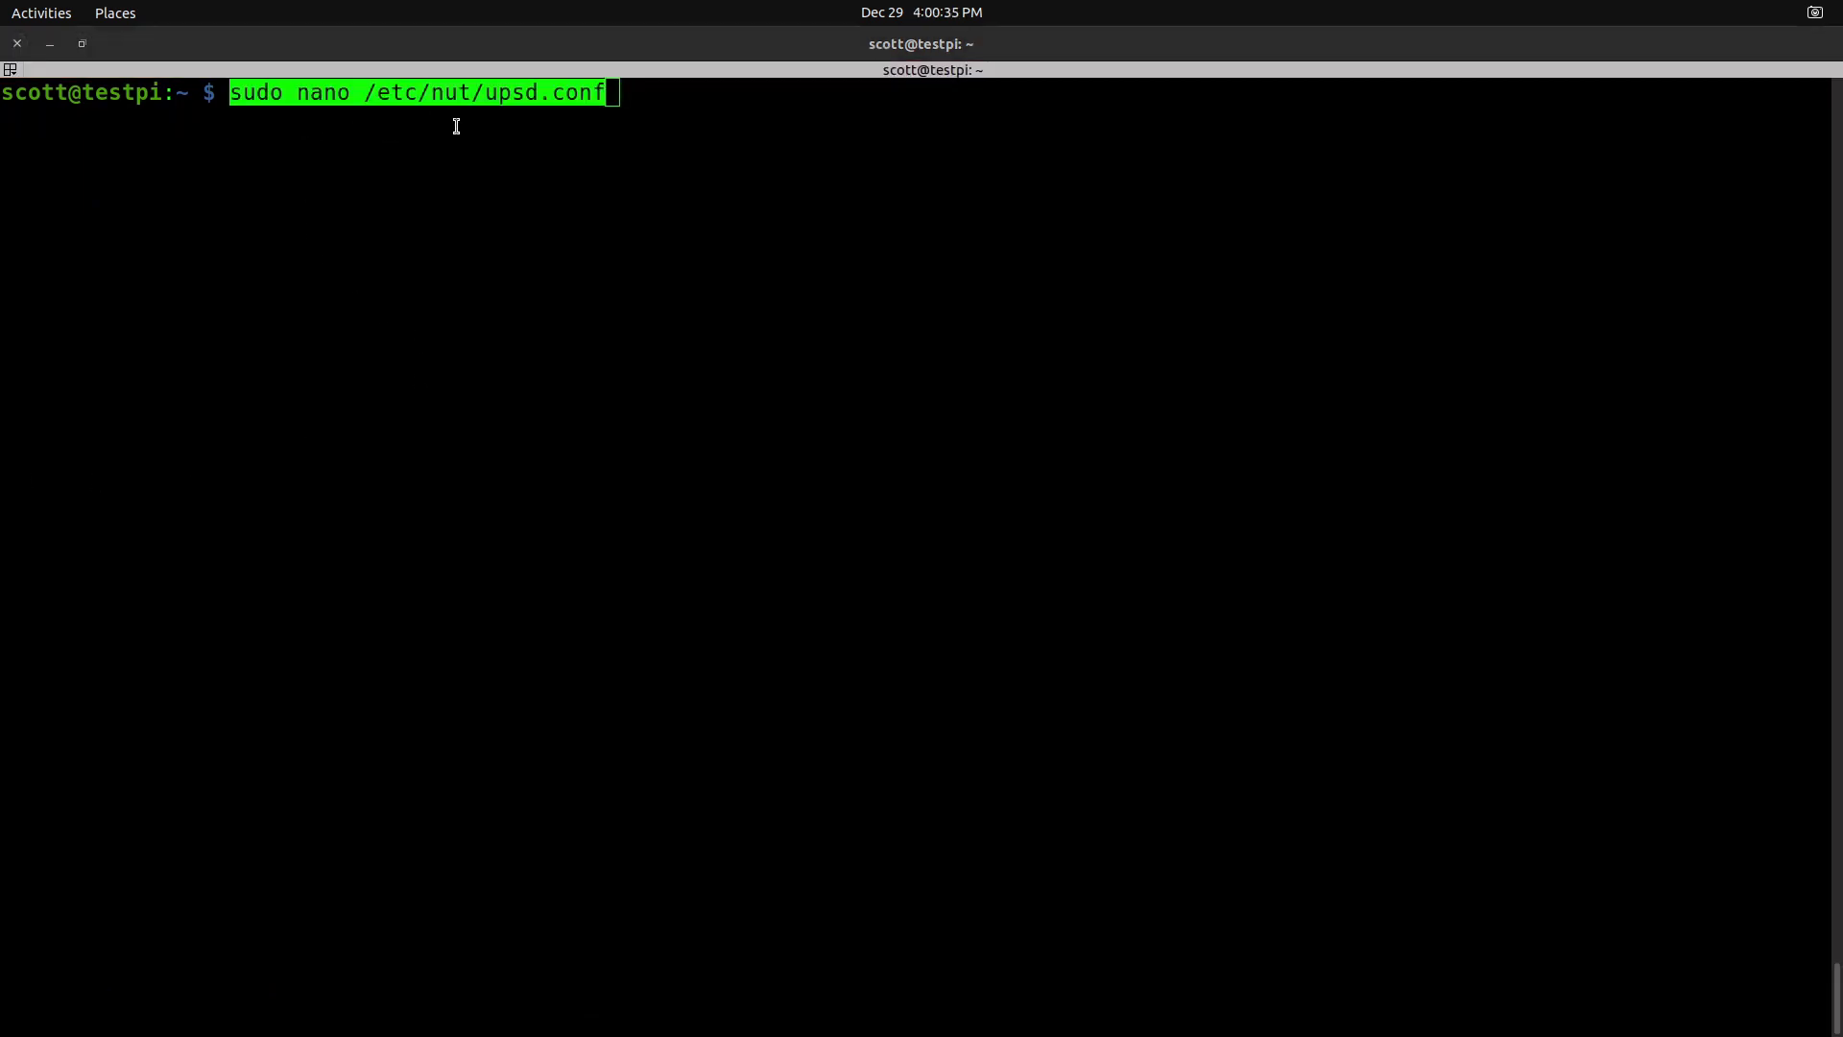
Open /etc/nut/upsd.conf in nano with sudo and delete all of its example text
left_click(491, 141)
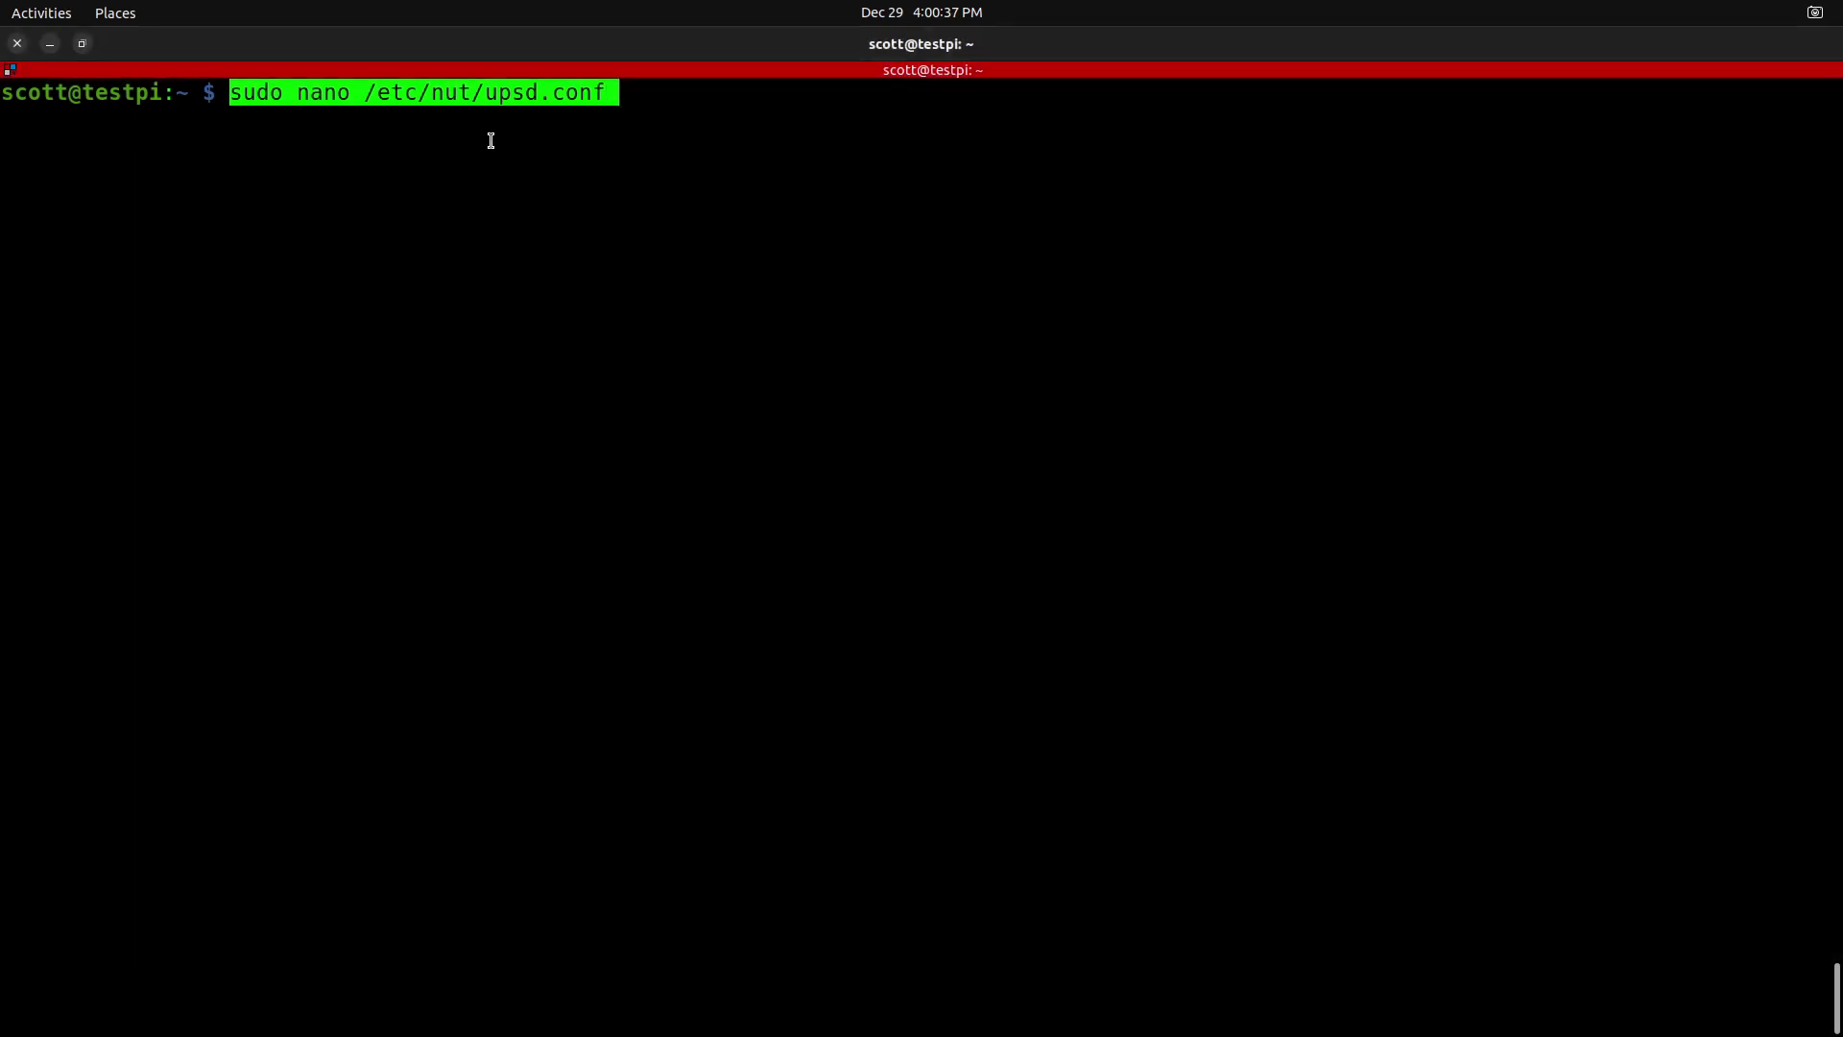
key("Return")
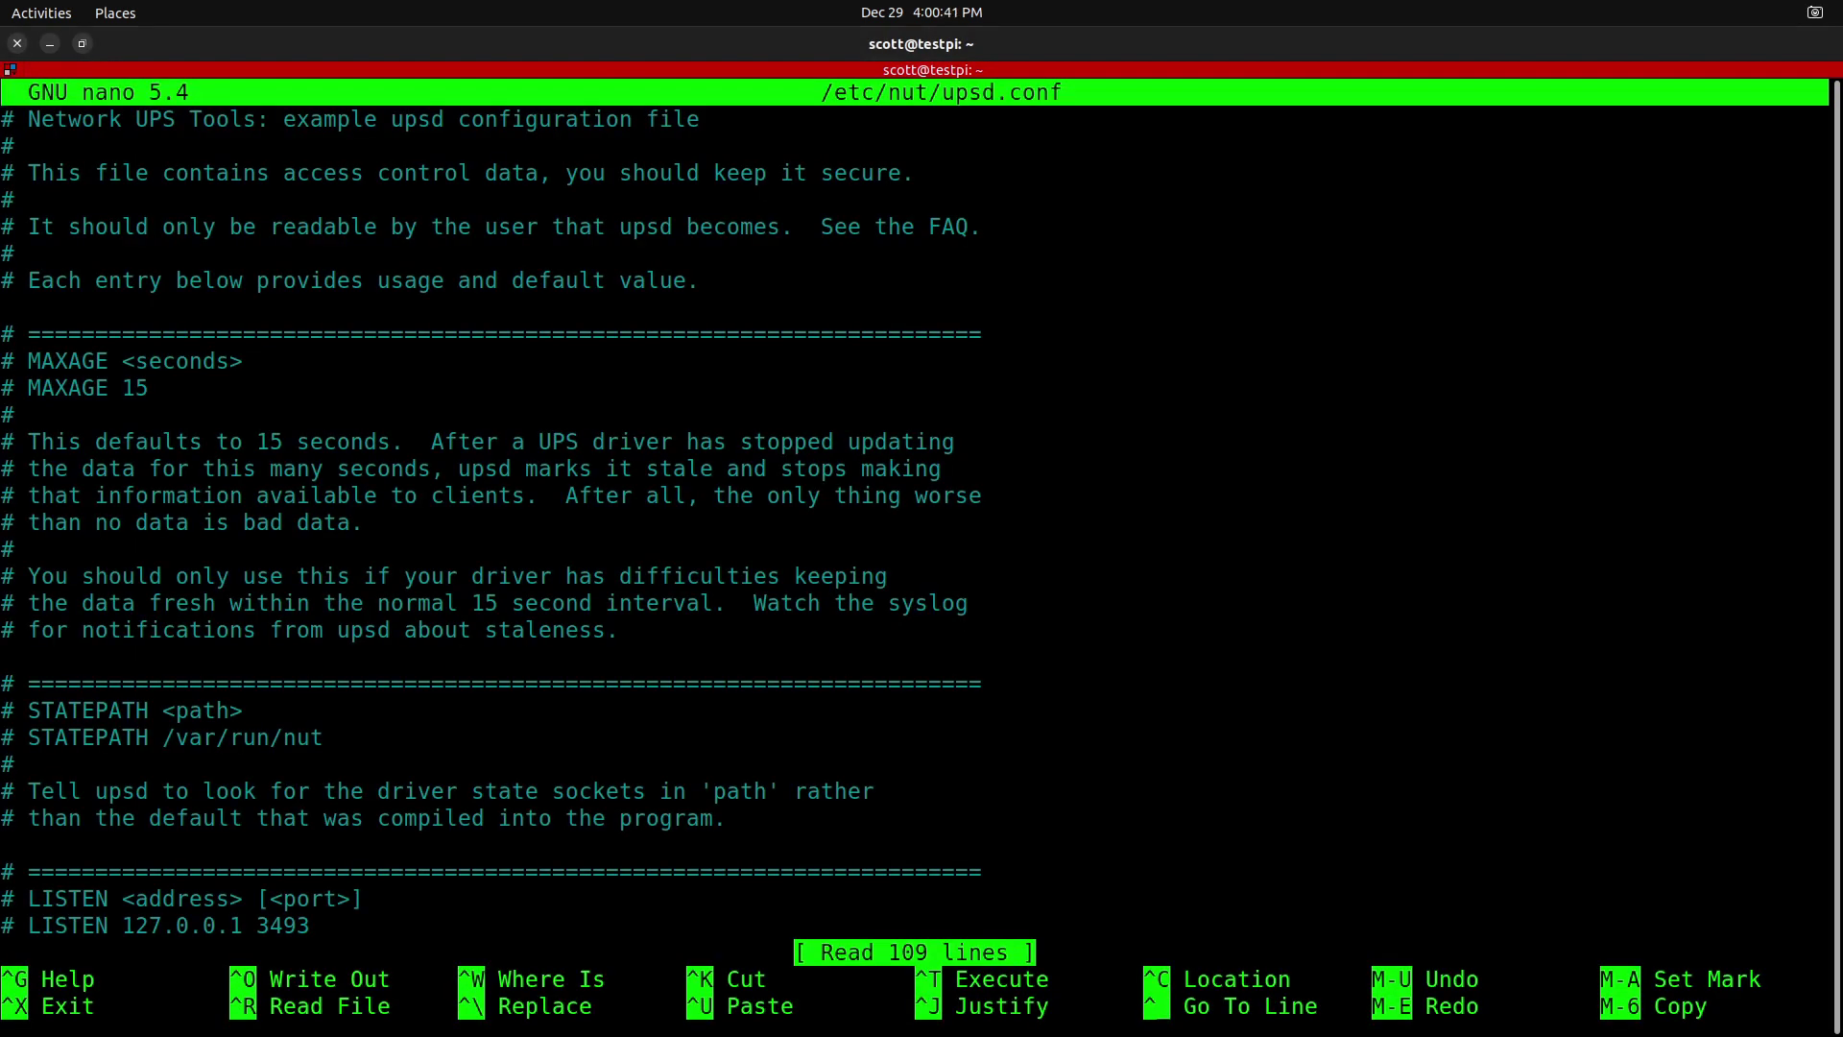
key("ctrl+k")
key("ctrl+k")
key("ctrl+k")
key("ctrl+k")
key("ctrl+k")
key("ctrl+k")
key("ctrl+k")
key("ctrl+k")
key("ctrl+k")
key("ctrl+k")
key("ctrl+k")
key("ctrl+k")
key("ctrl+k")
key("ctrl+k")
key("ctrl+k")
key("ctrl+k")
key("ctrl+k")
key("ctrl+k")
key("ctrl+k")
key("ctrl+k")
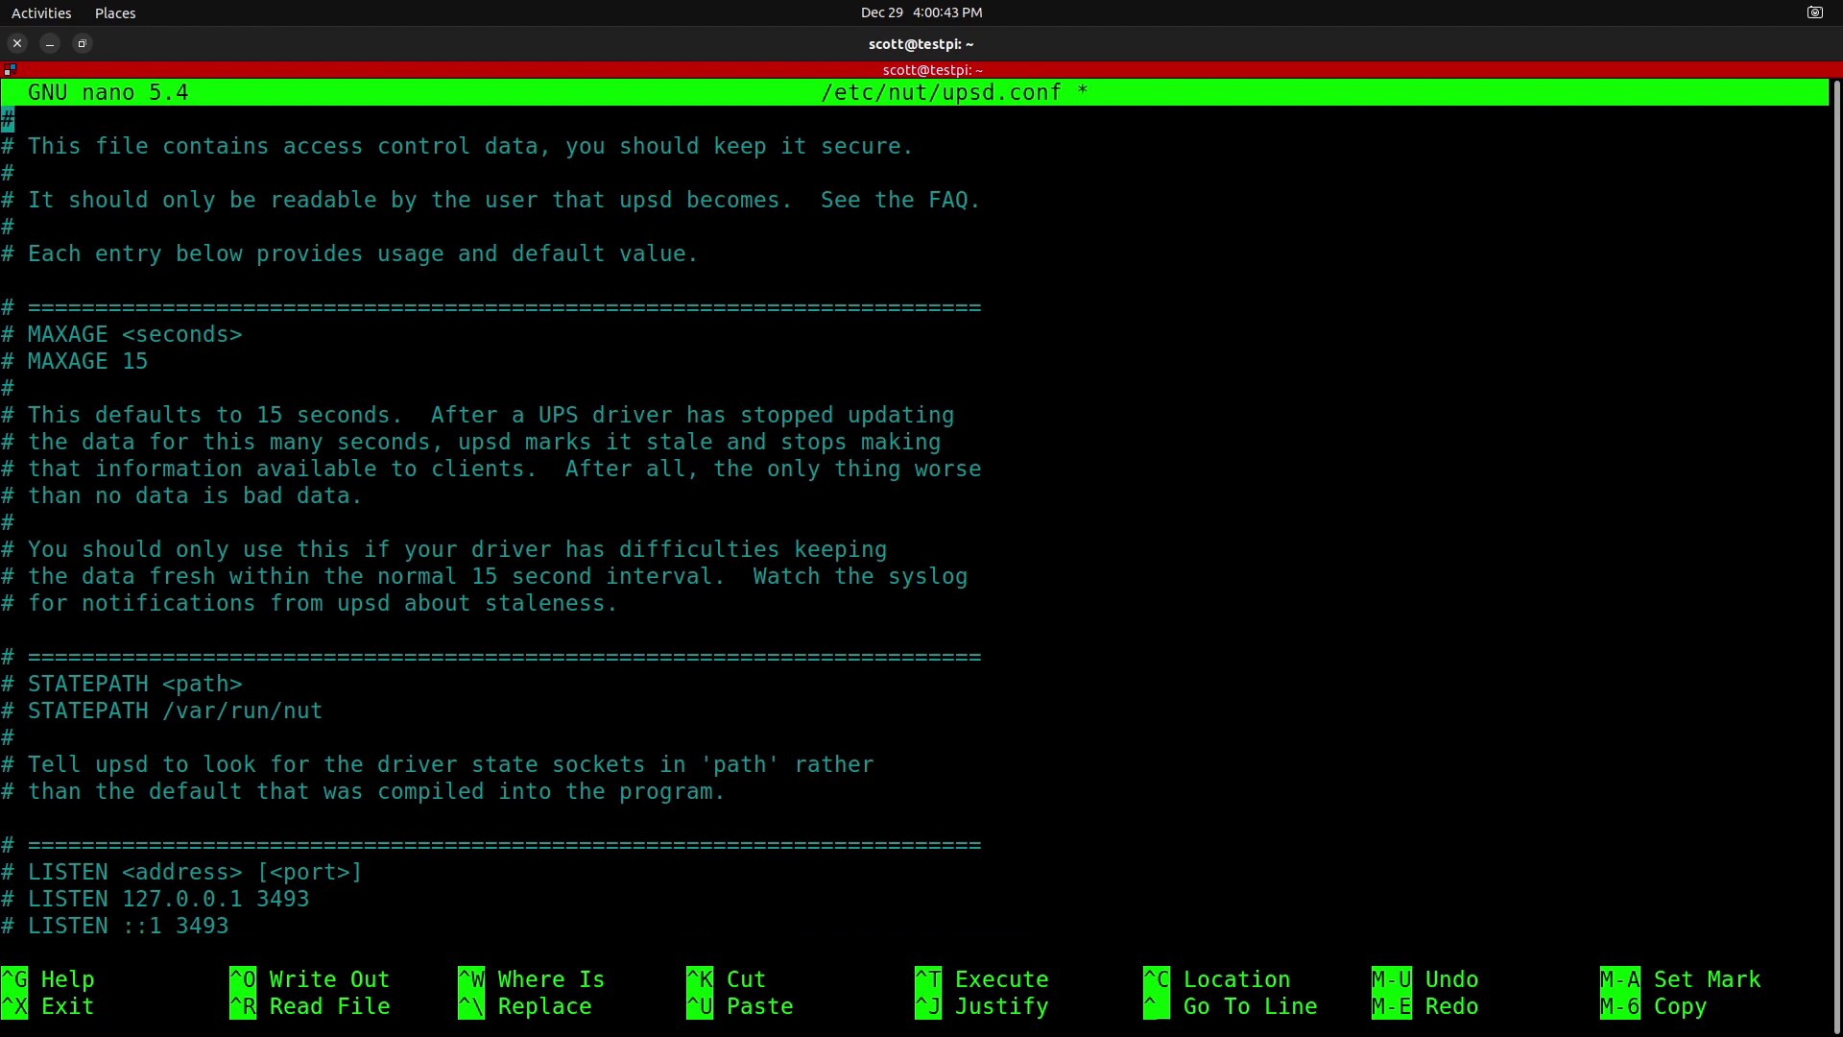
key("ctrl+k")
key("ctrl+k")
key("ctrl+k")
key("ctrl+k")
key("ctrl+k")
key("ctrl+k")
key("ctrl+k")
key("ctrl+k")
key("ctrl+k")
key("ctrl+k")
key("ctrl+k")
key("ctrl+k")
key("ctrl+k")
key("ctrl+k")
key("ctrl+k")
key("ctrl+k")
key("ctrl+k")
key("ctrl+k")
key("ctrl+k")
key("ctrl+k")
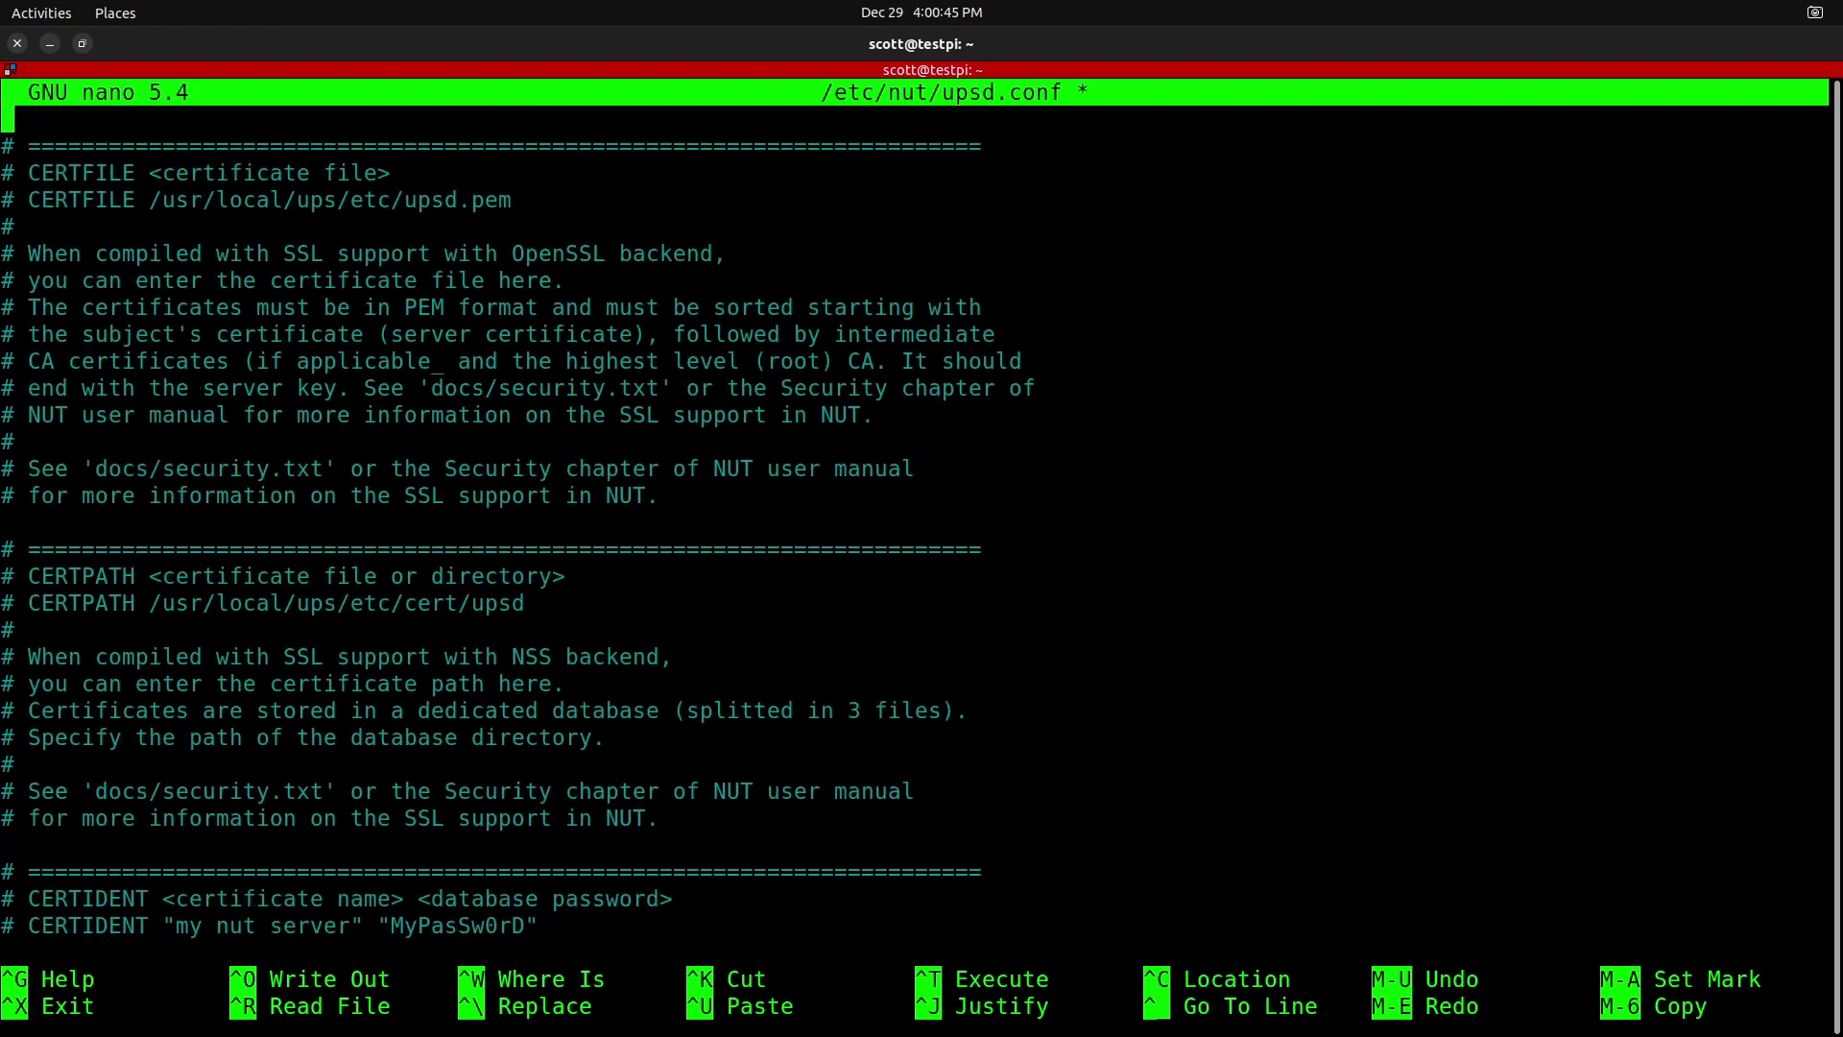
key("ctrl+k")
key("ctrl+k")
key("ctrl+k")
key("ctrl+k")
key("ctrl+k")
key("ctrl+k")
key("ctrl+k")
key("ctrl+k")
key("ctrl+k")
key("ctrl+k")
key("ctrl+k")
key("ctrl+k")
key("ctrl+k")
key("ctrl+k")
key("ctrl+k")
key("ctrl+k")
key("ctrl+k")
key("ctrl+k")
key("ctrl+k")
key("ctrl+k")
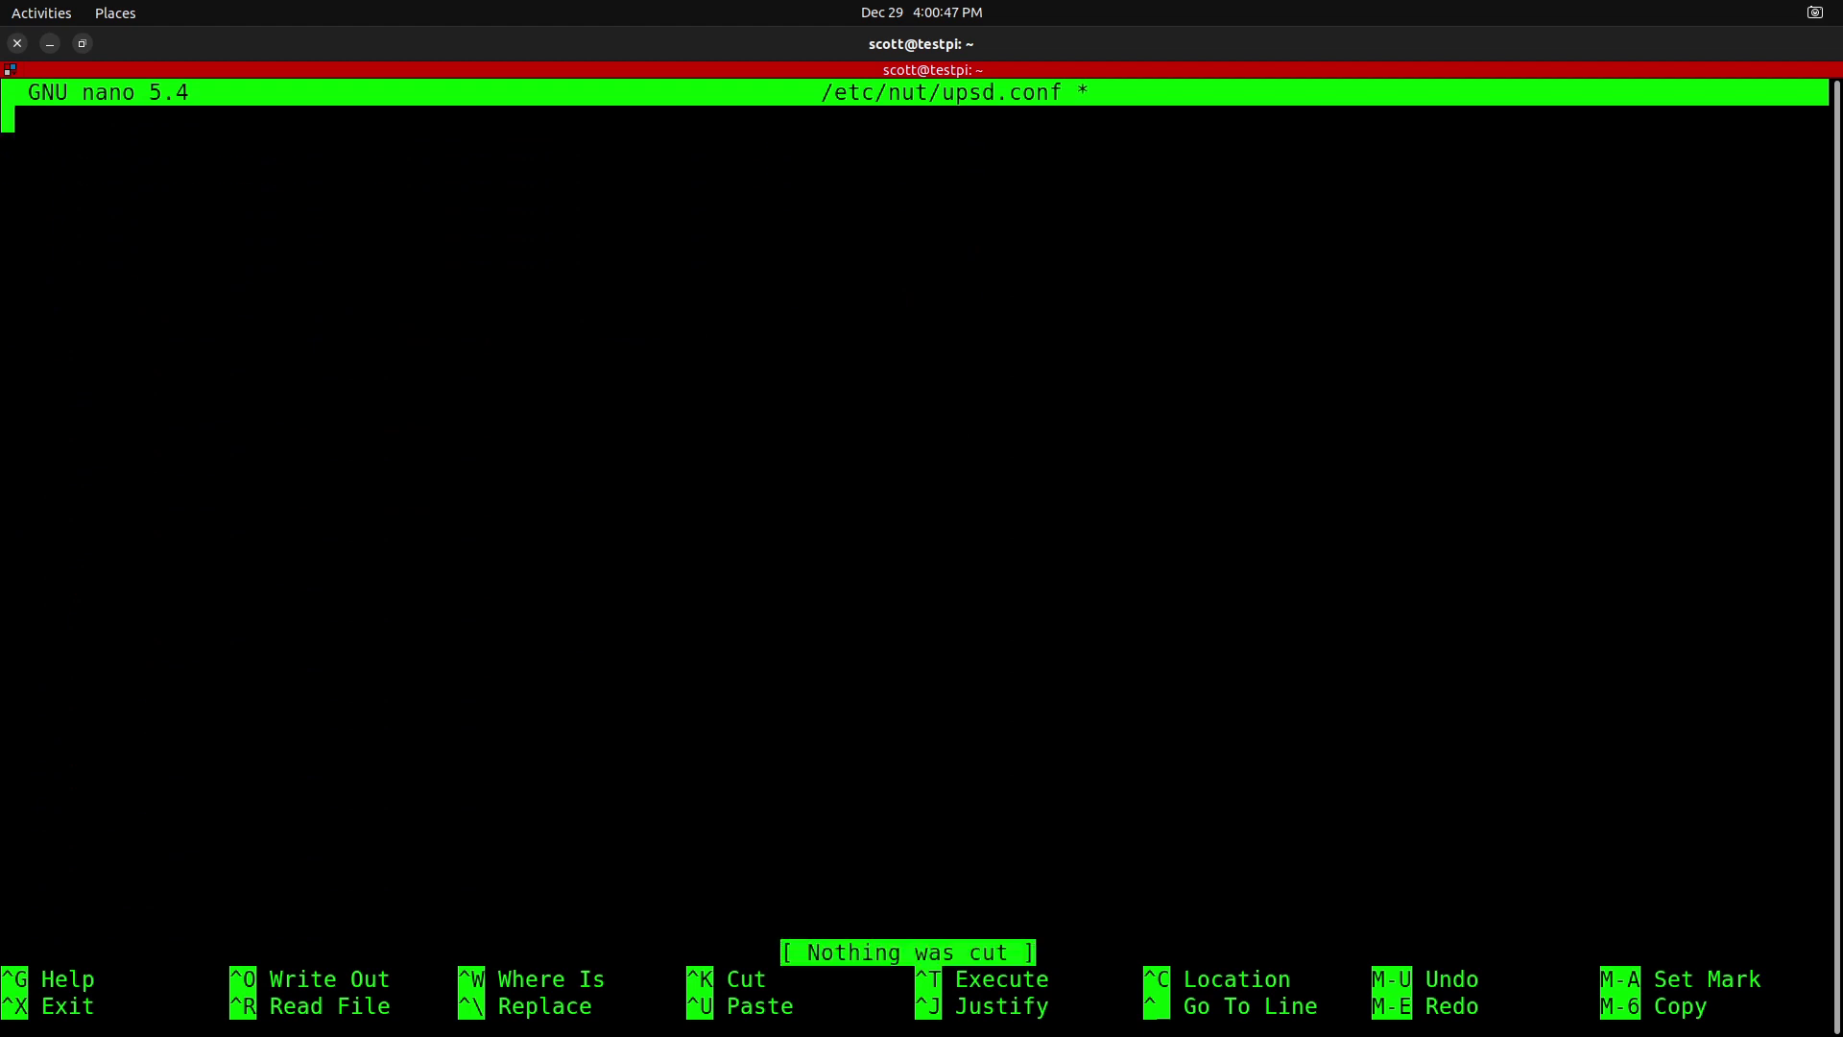
key("ctrl+shift+v")
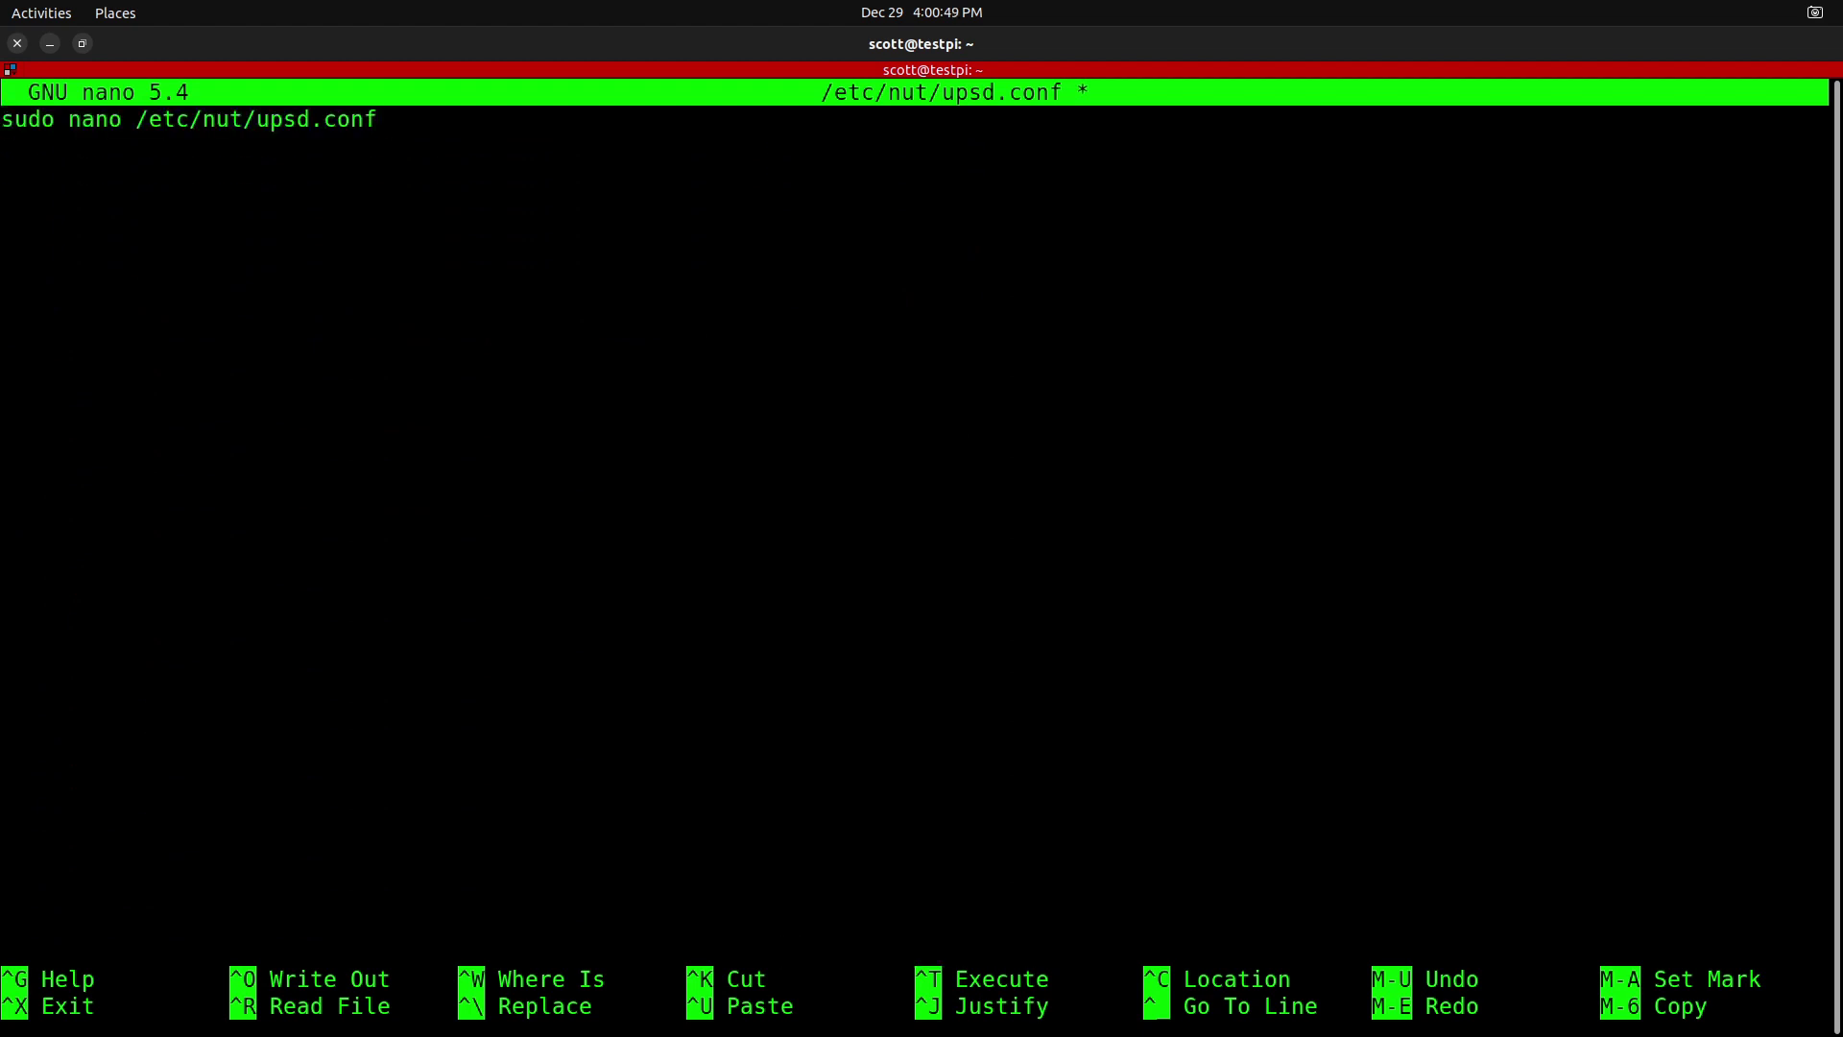
key("BackSpace")
key("BackSpace")
key("BackSpace")
key("BackSpace")
key("BackSpace")
key("BackSpace")
key("BackSpace")
key("BackSpace")
key("BackSpace")
key("BackSpace")
key("BackSpace")
key("BackSpace")
key("BackSpace")
key("BackSpace")
key("BackSpace")
key("BackSpace")
key("BackSpace")
key("BackSpace")
key("BackSpace")
key("BackSpace")
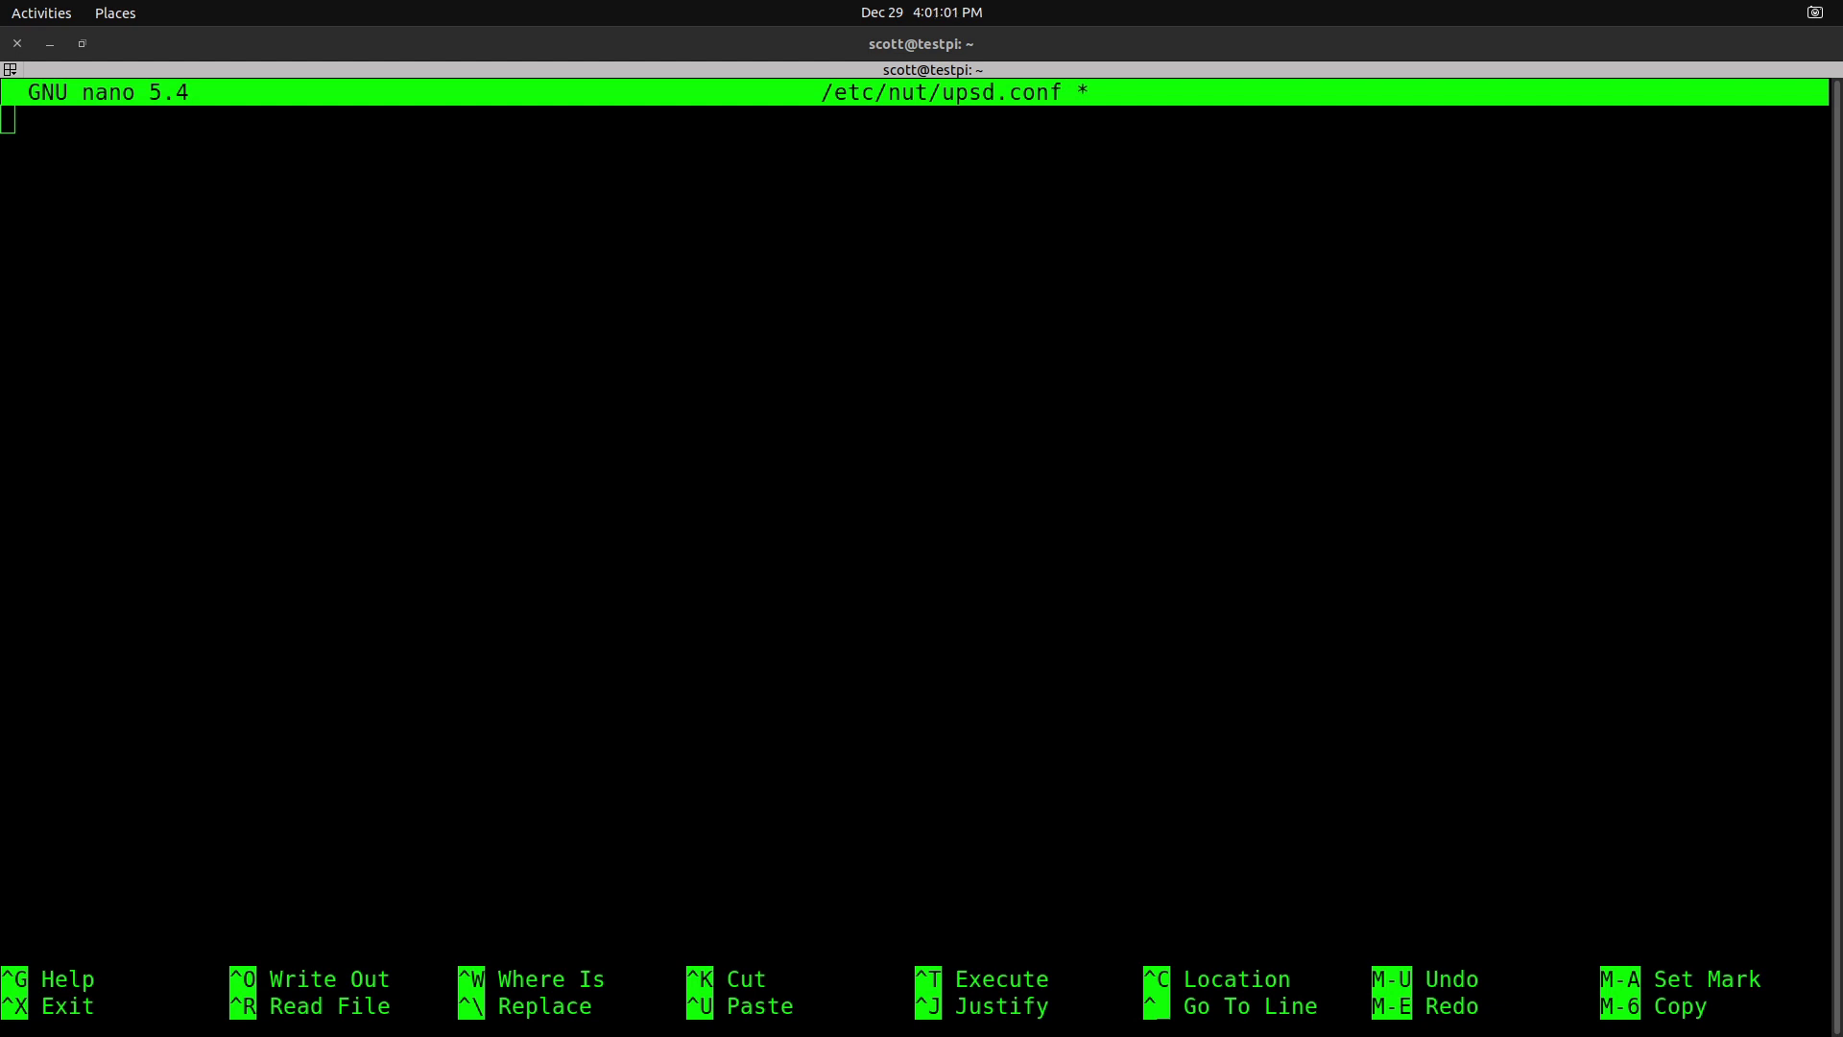
Enter LISTEN 0.0.0.0 3493 and LISTEN ::0 3493 as the lines of upsd.conf, then exit the editor
left_click(150, 493)
key("ctrl+shift+v")
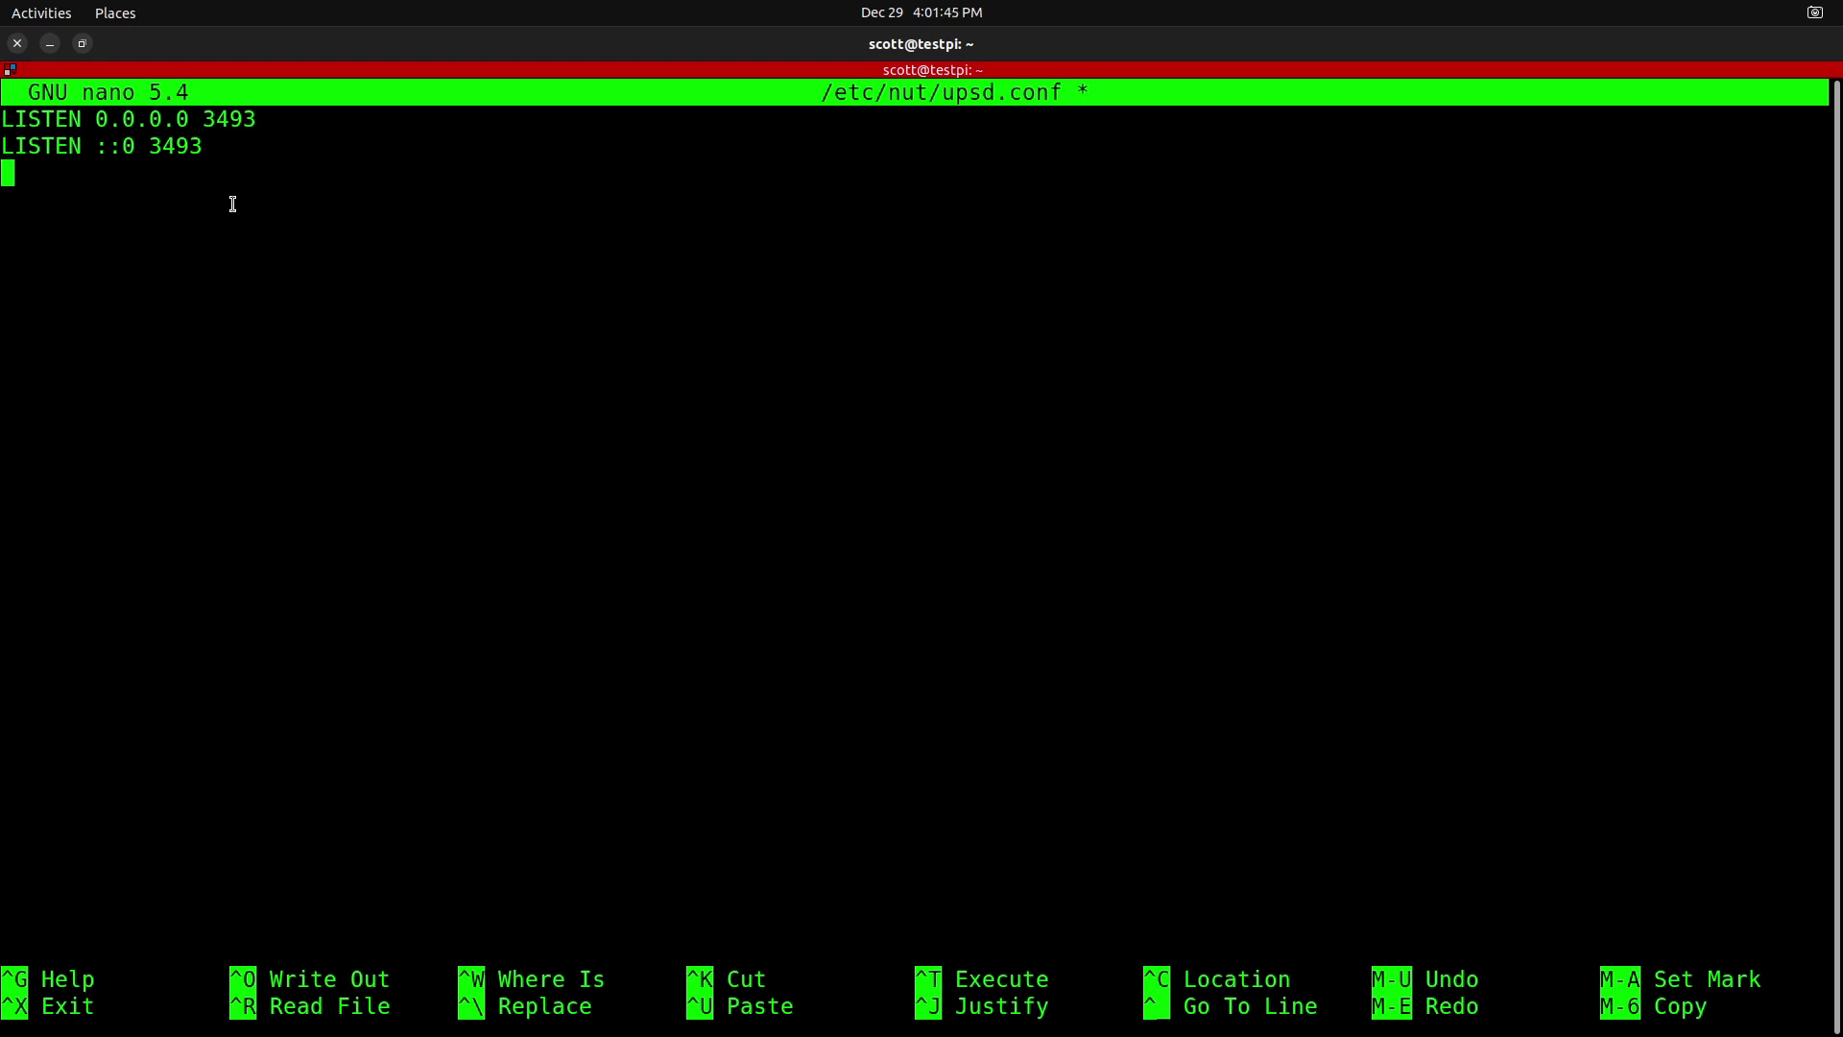
key("ctrl+x")
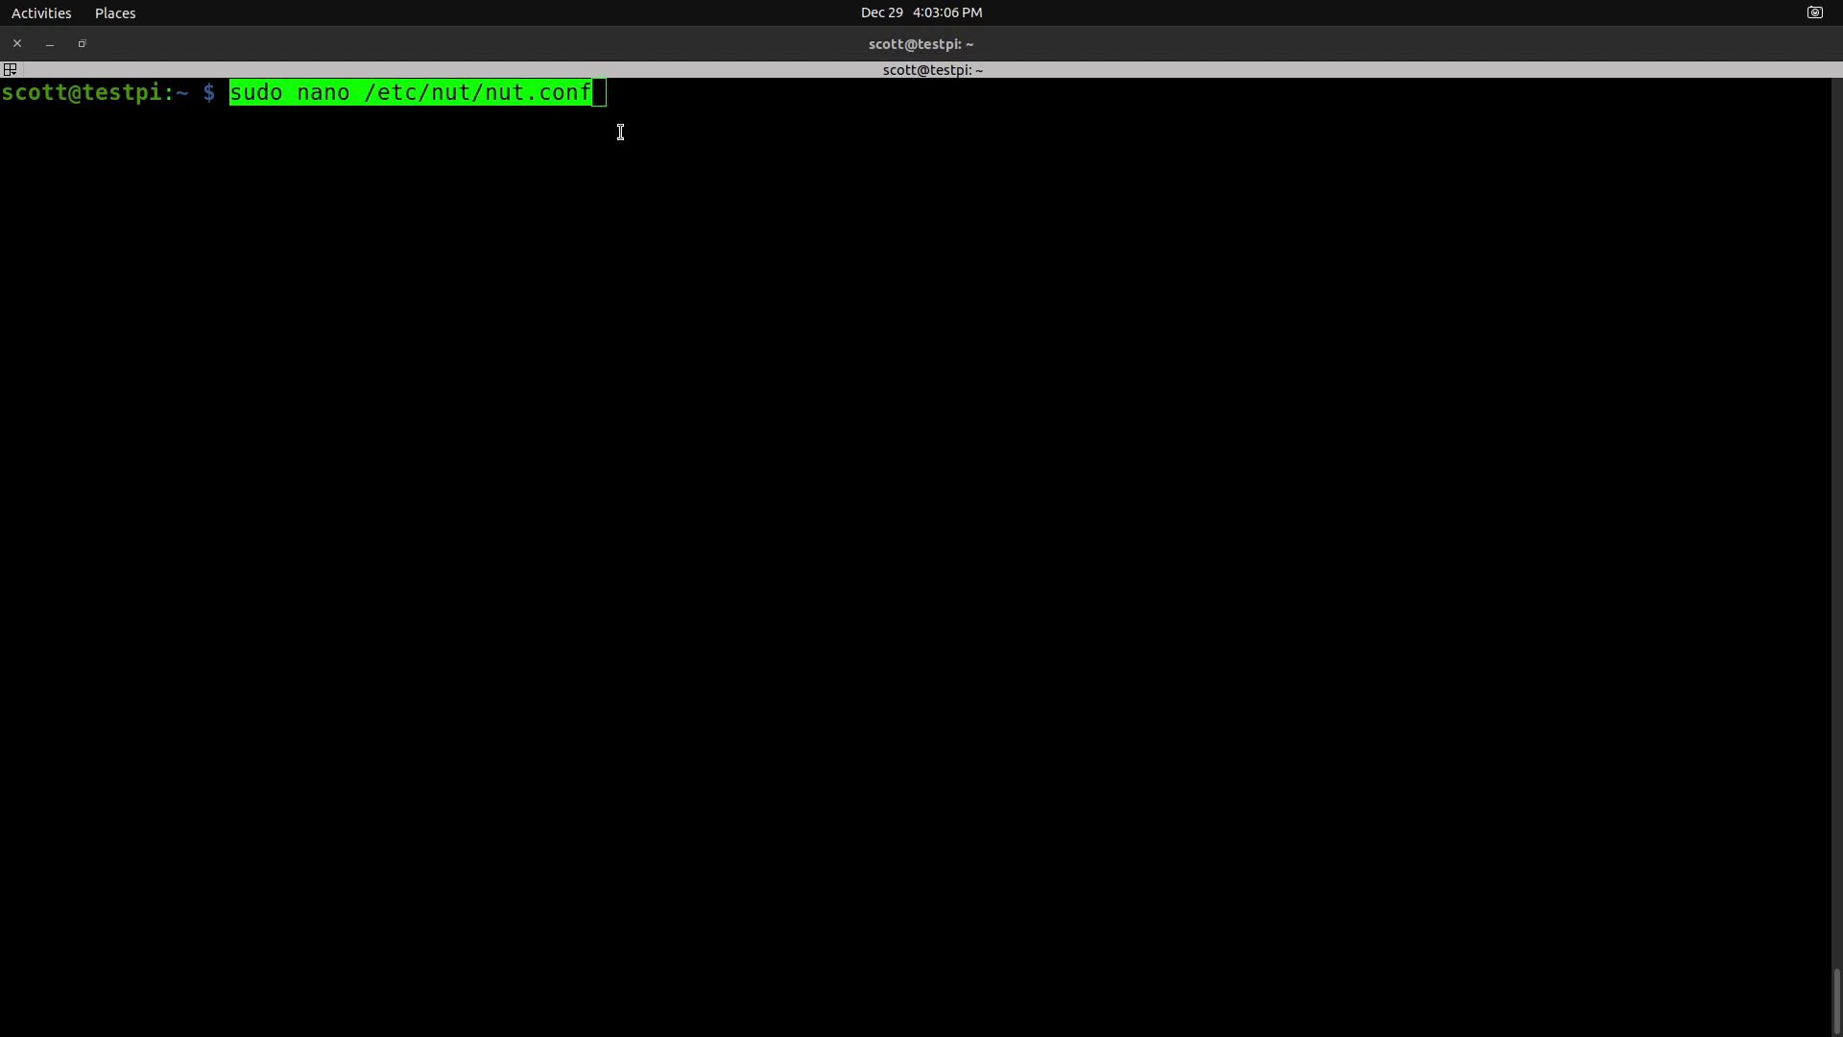
Open /etc/nut/nut.conf in nano with sudo and delete all of its existing lines
key("Return")
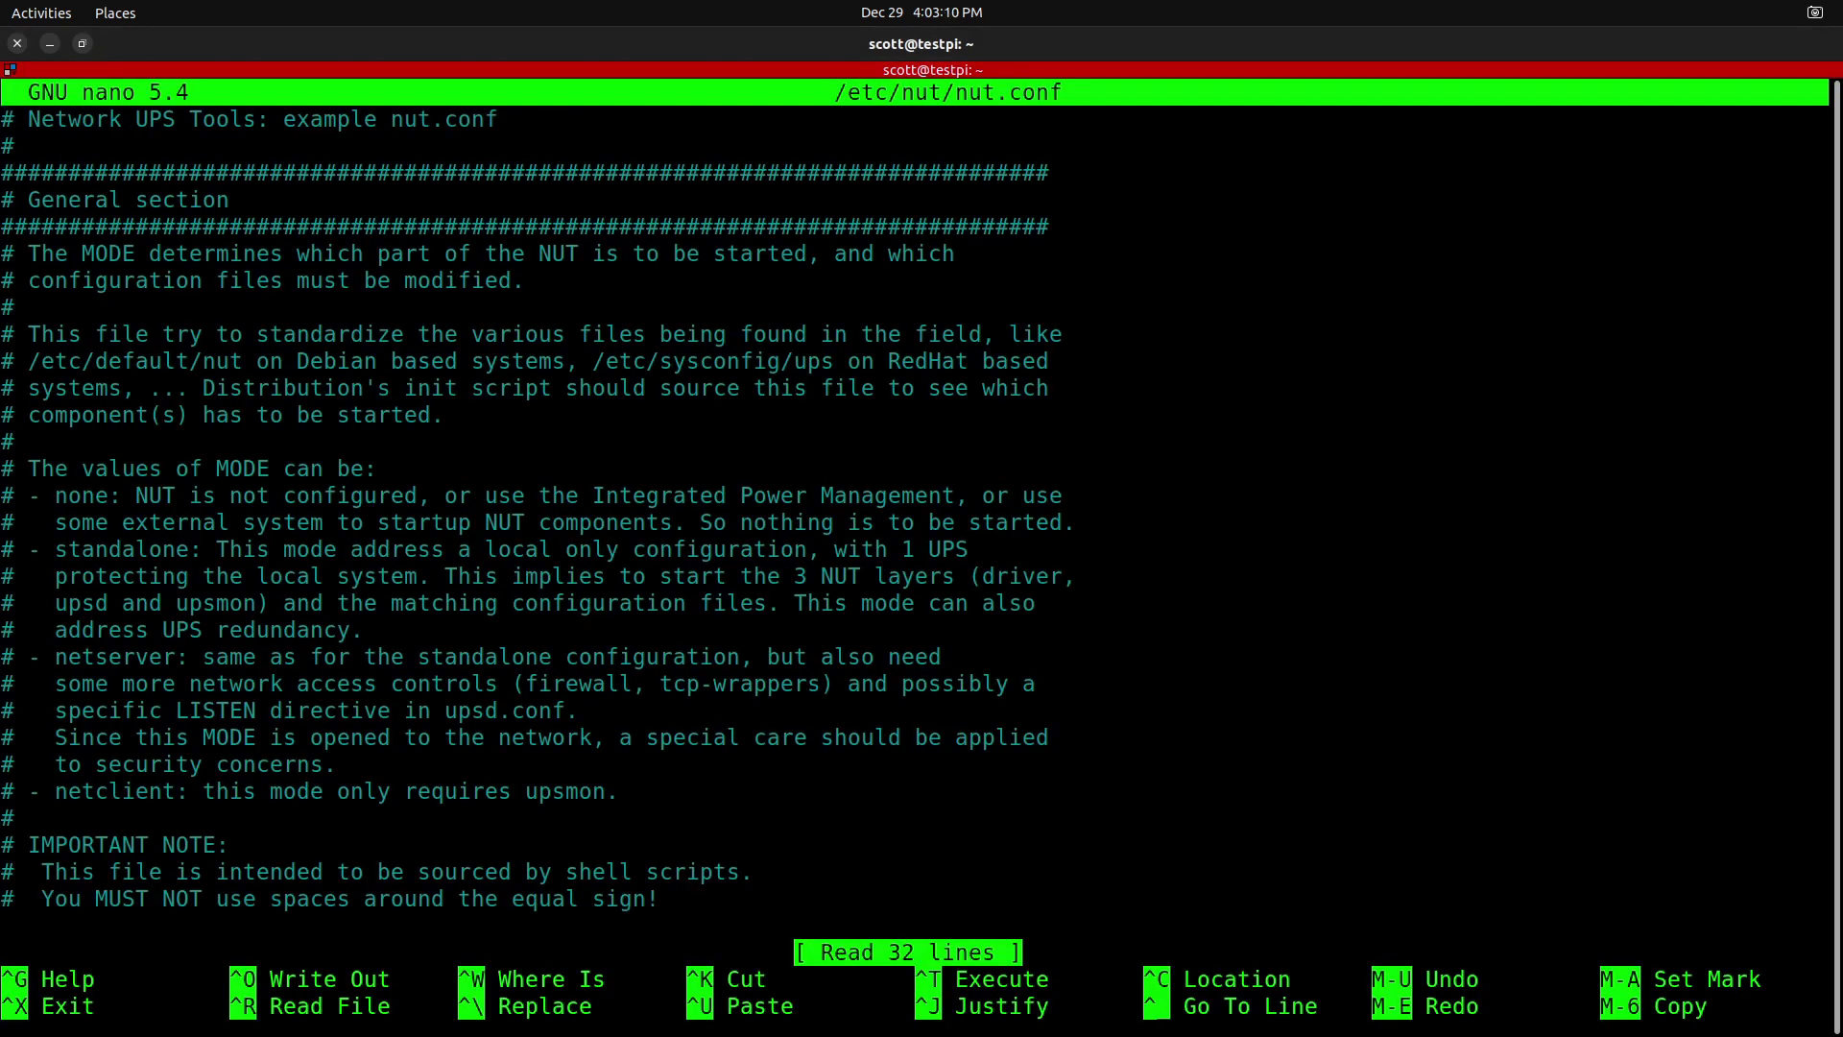
scroll(531, 538, "down", 10)
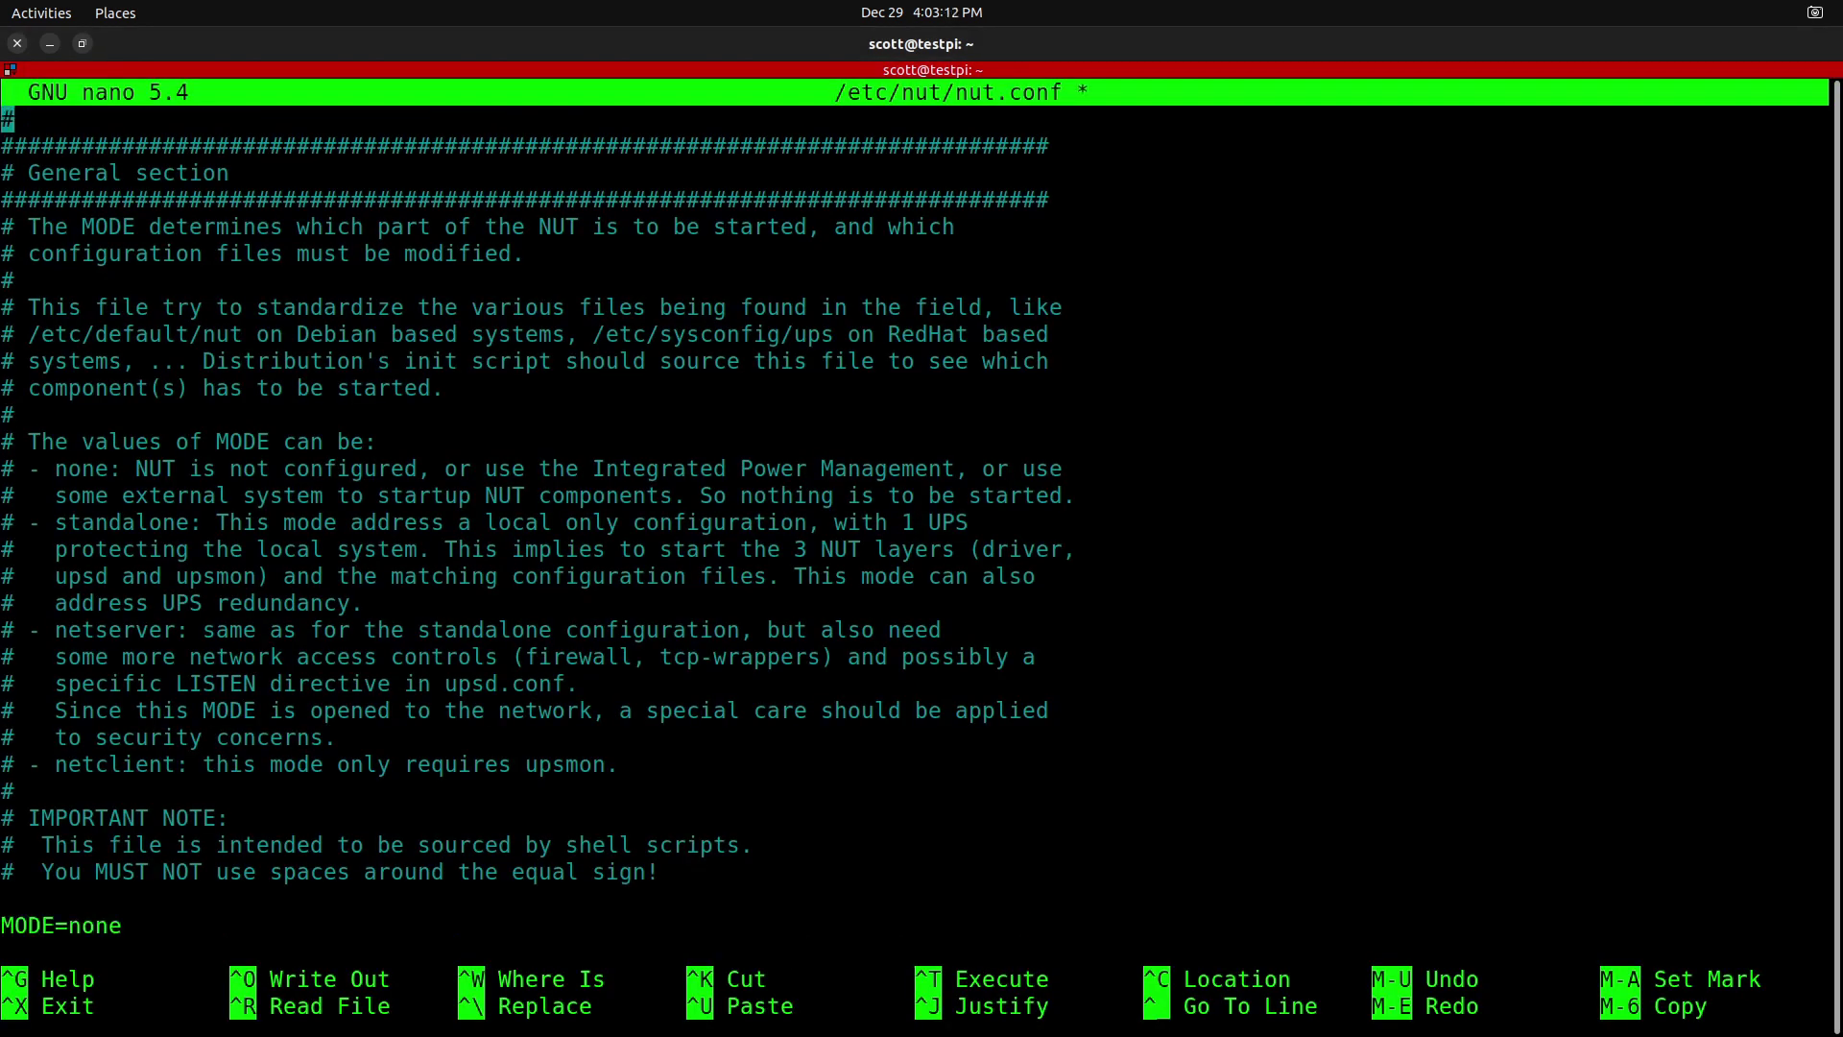
key("ctrl+k")
key("ctrl+k")
key("ctrl+k")
key("ctrl+k")
key("ctrl+k")
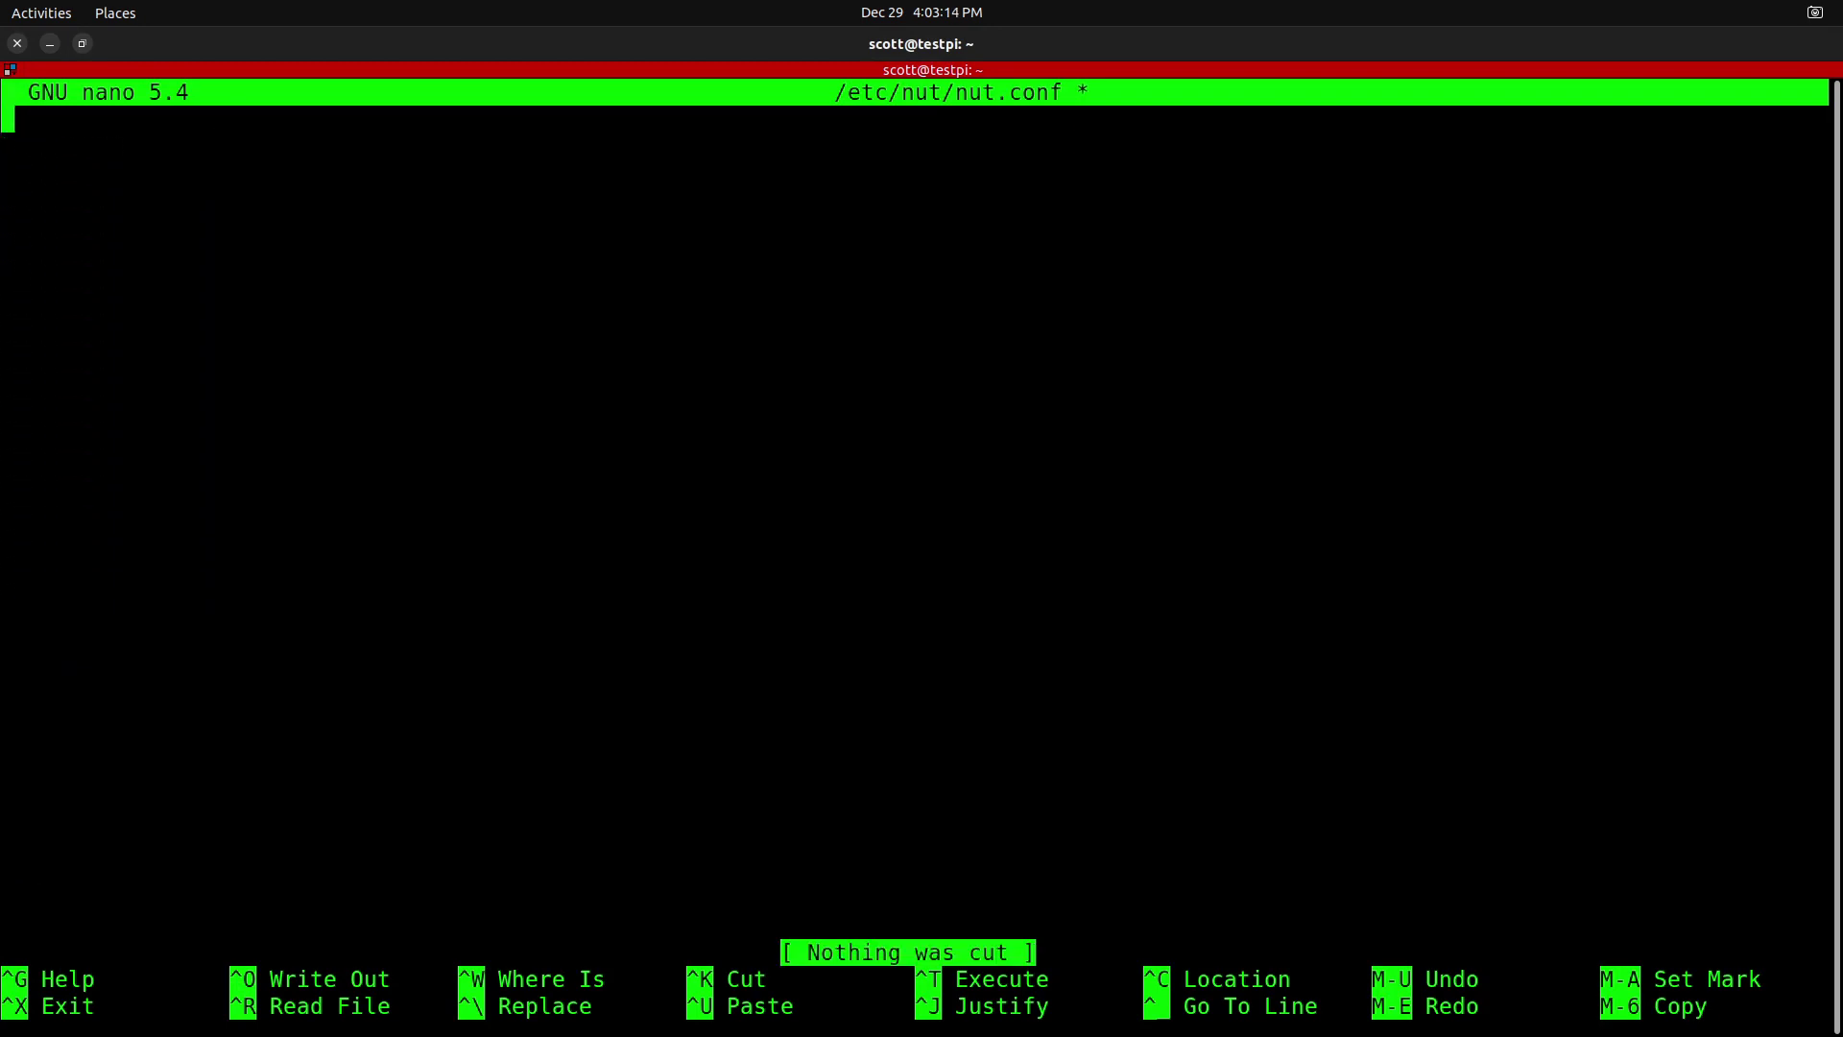
Enter MODE=netclient as the only line of nut.conf, without spaces around the equal sign
type("MODE=noi")
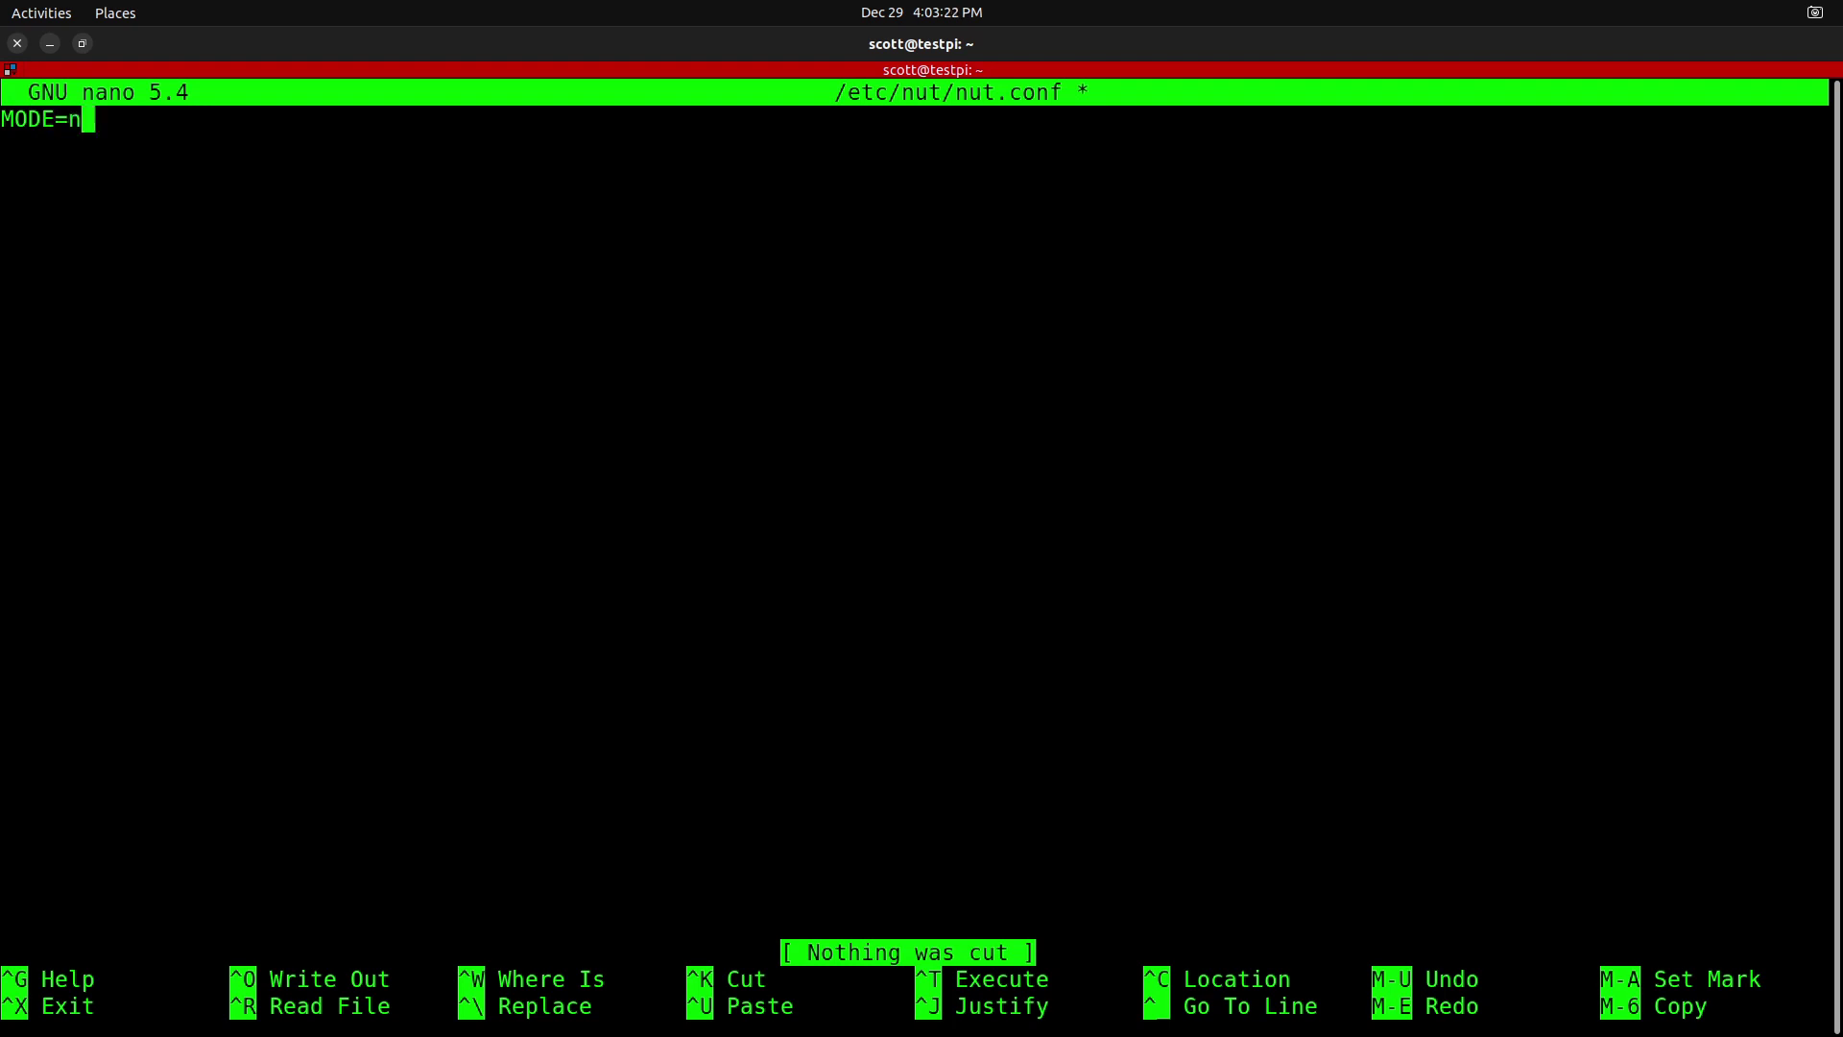
key("BackSpace")
type("ne")
key("BackSpace")
key("BackSpace")
key("BackSpace")
key("BackSpace")
type("n")
type("etclient")
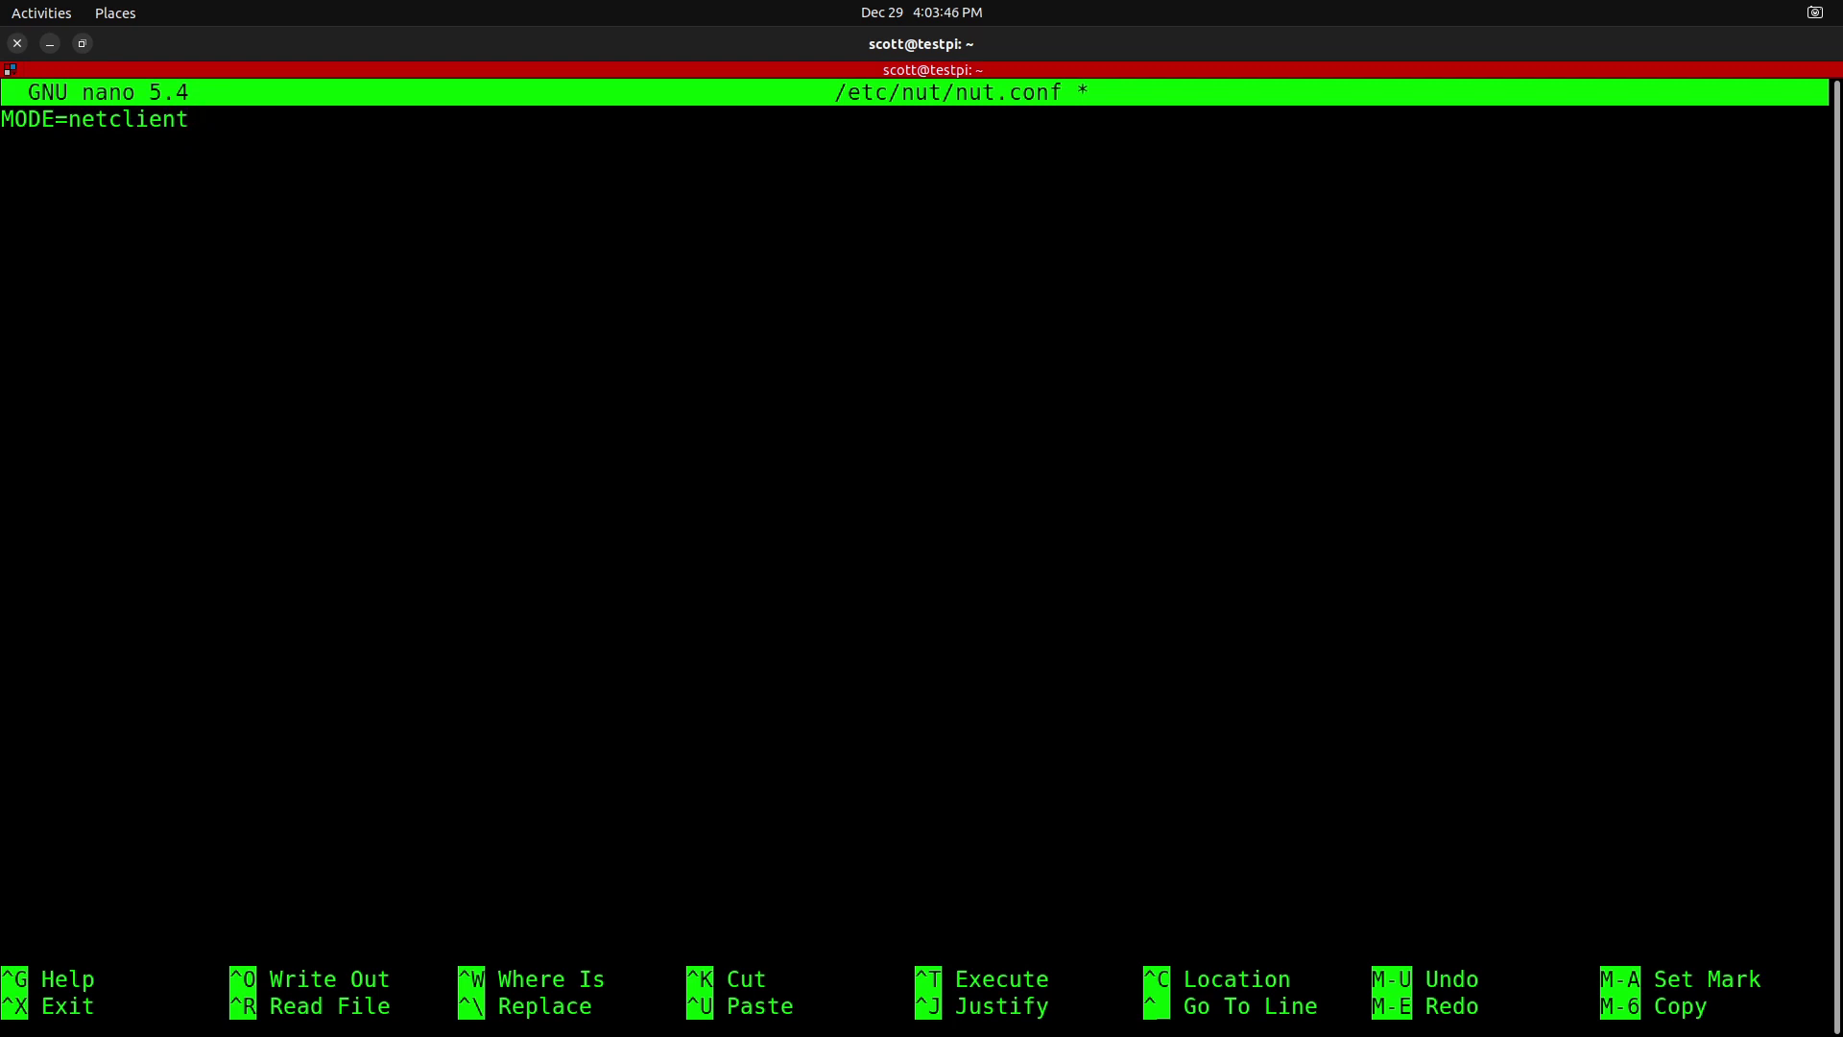
Change the MODE value in nut.conf to netserver
key("BackSpace")
key("BackSpace")
key("BackSpace")
key("BackSpace")
key("BackSpace")
key("BackSpace")
type("server")
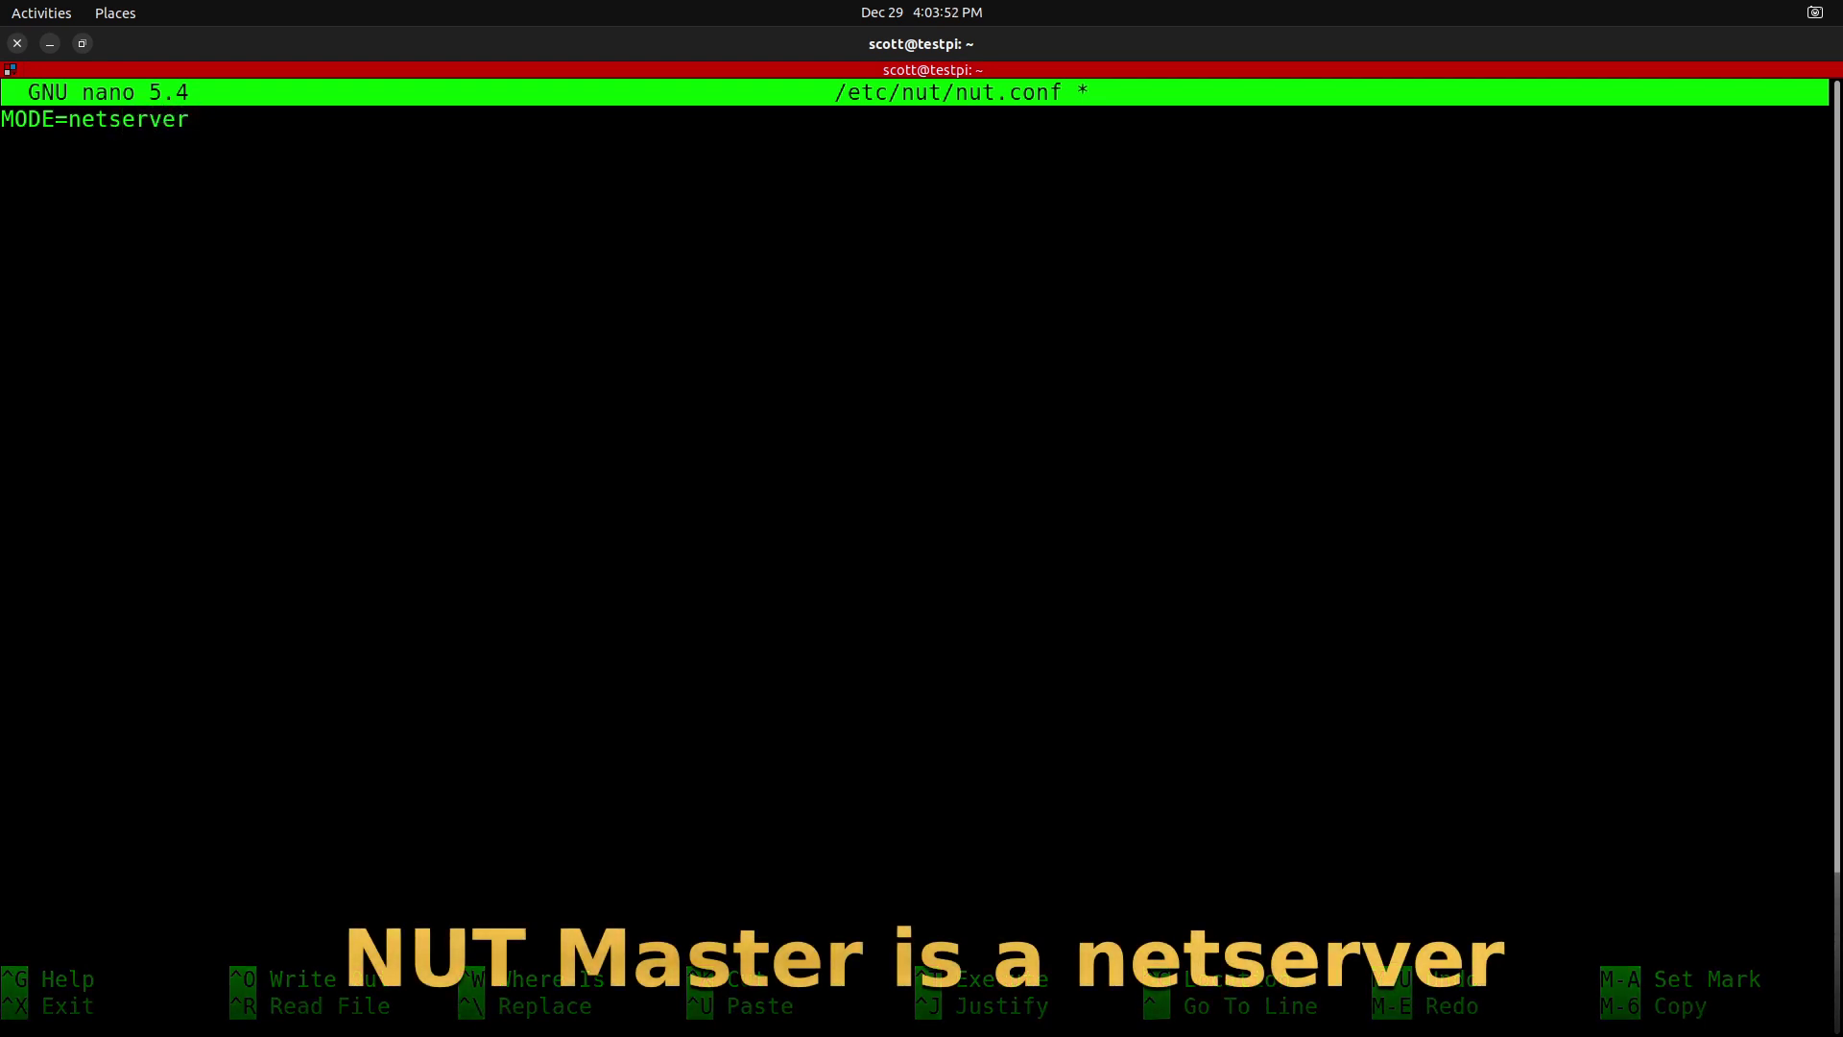
key("Return")
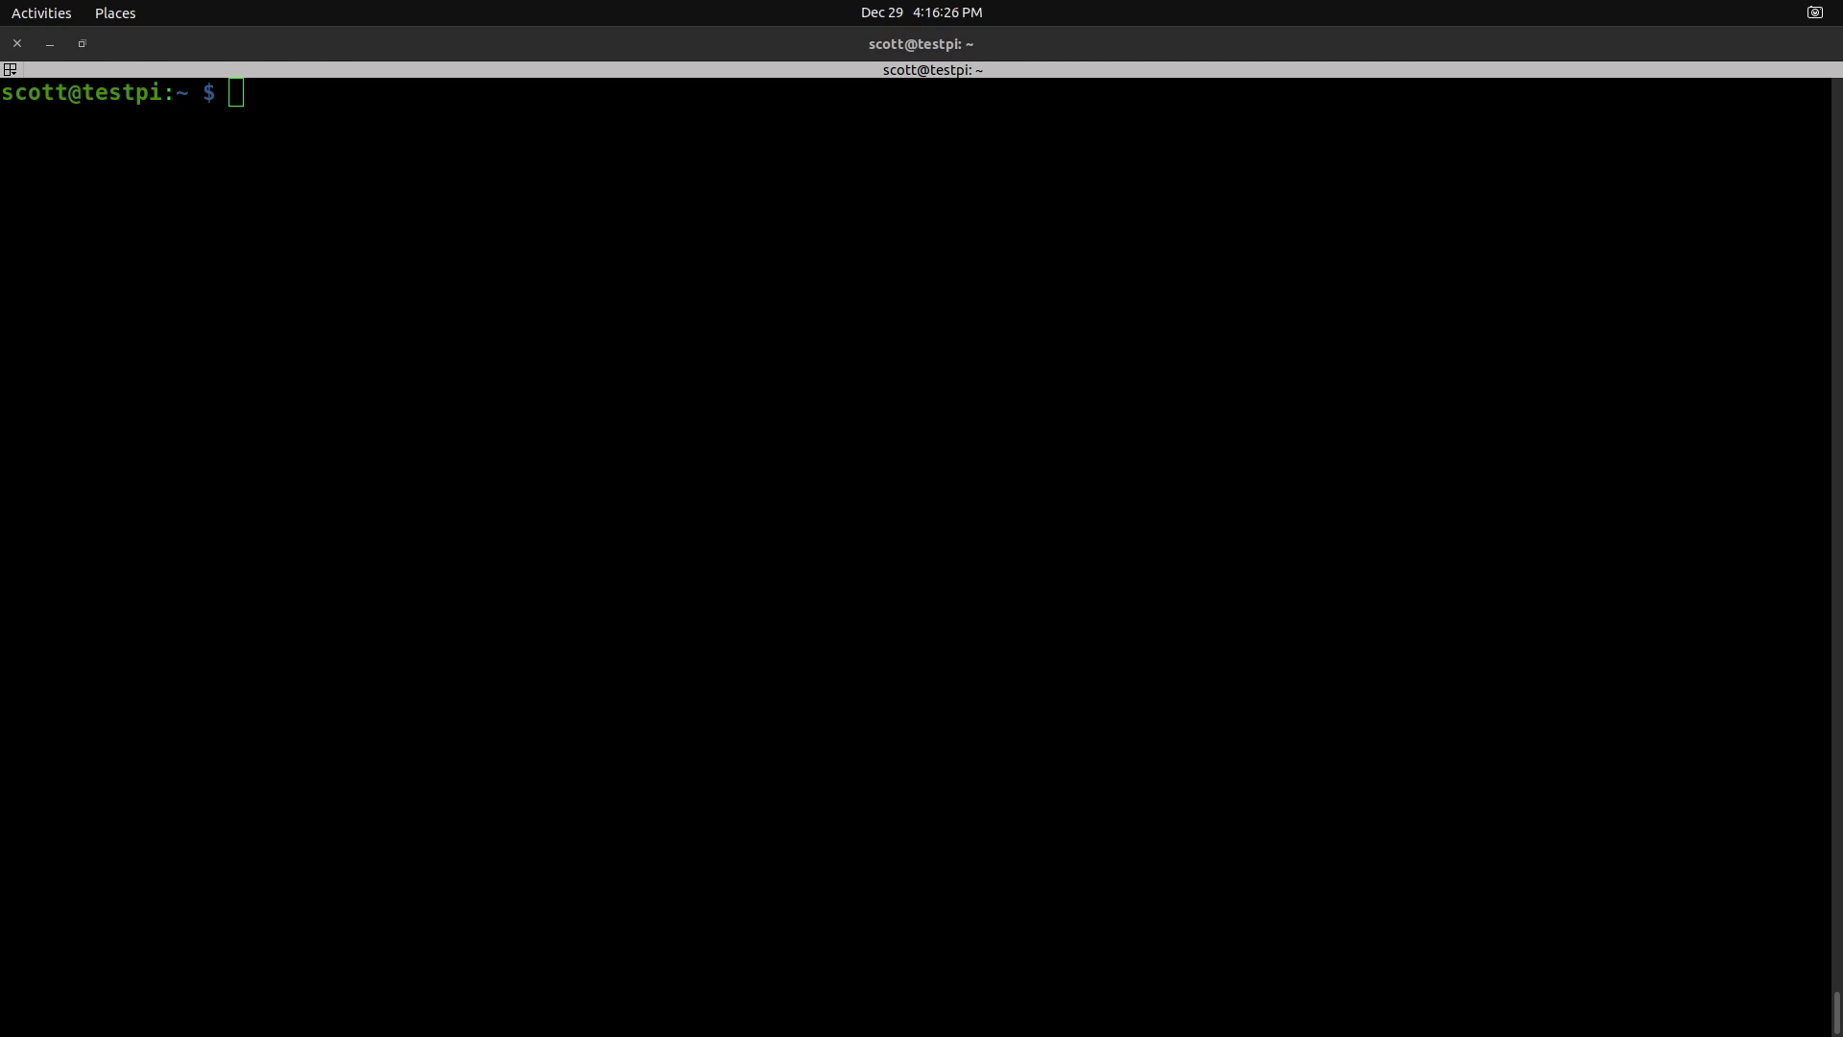
Make the nut user the owner of all files in /etc/nut with sudo chown nut /etc/nut/*
left_click(174, 215)
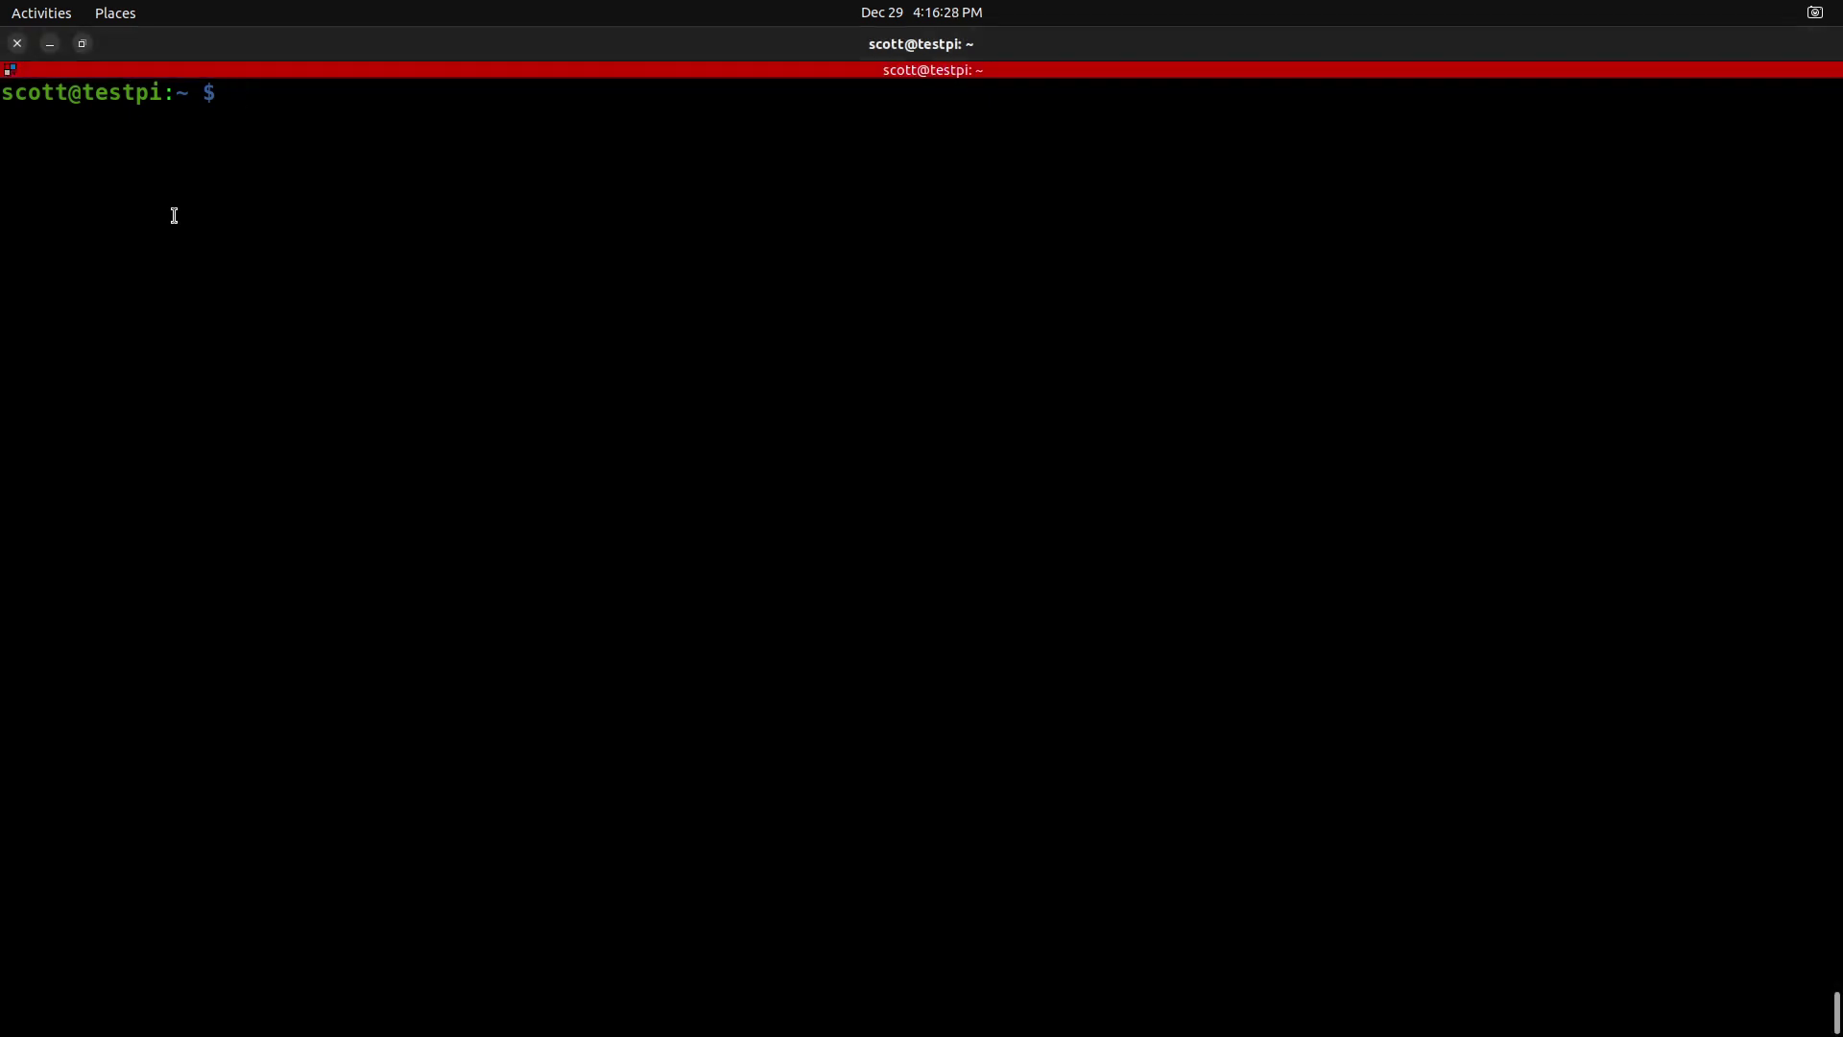
key("ctrl+shift+v")
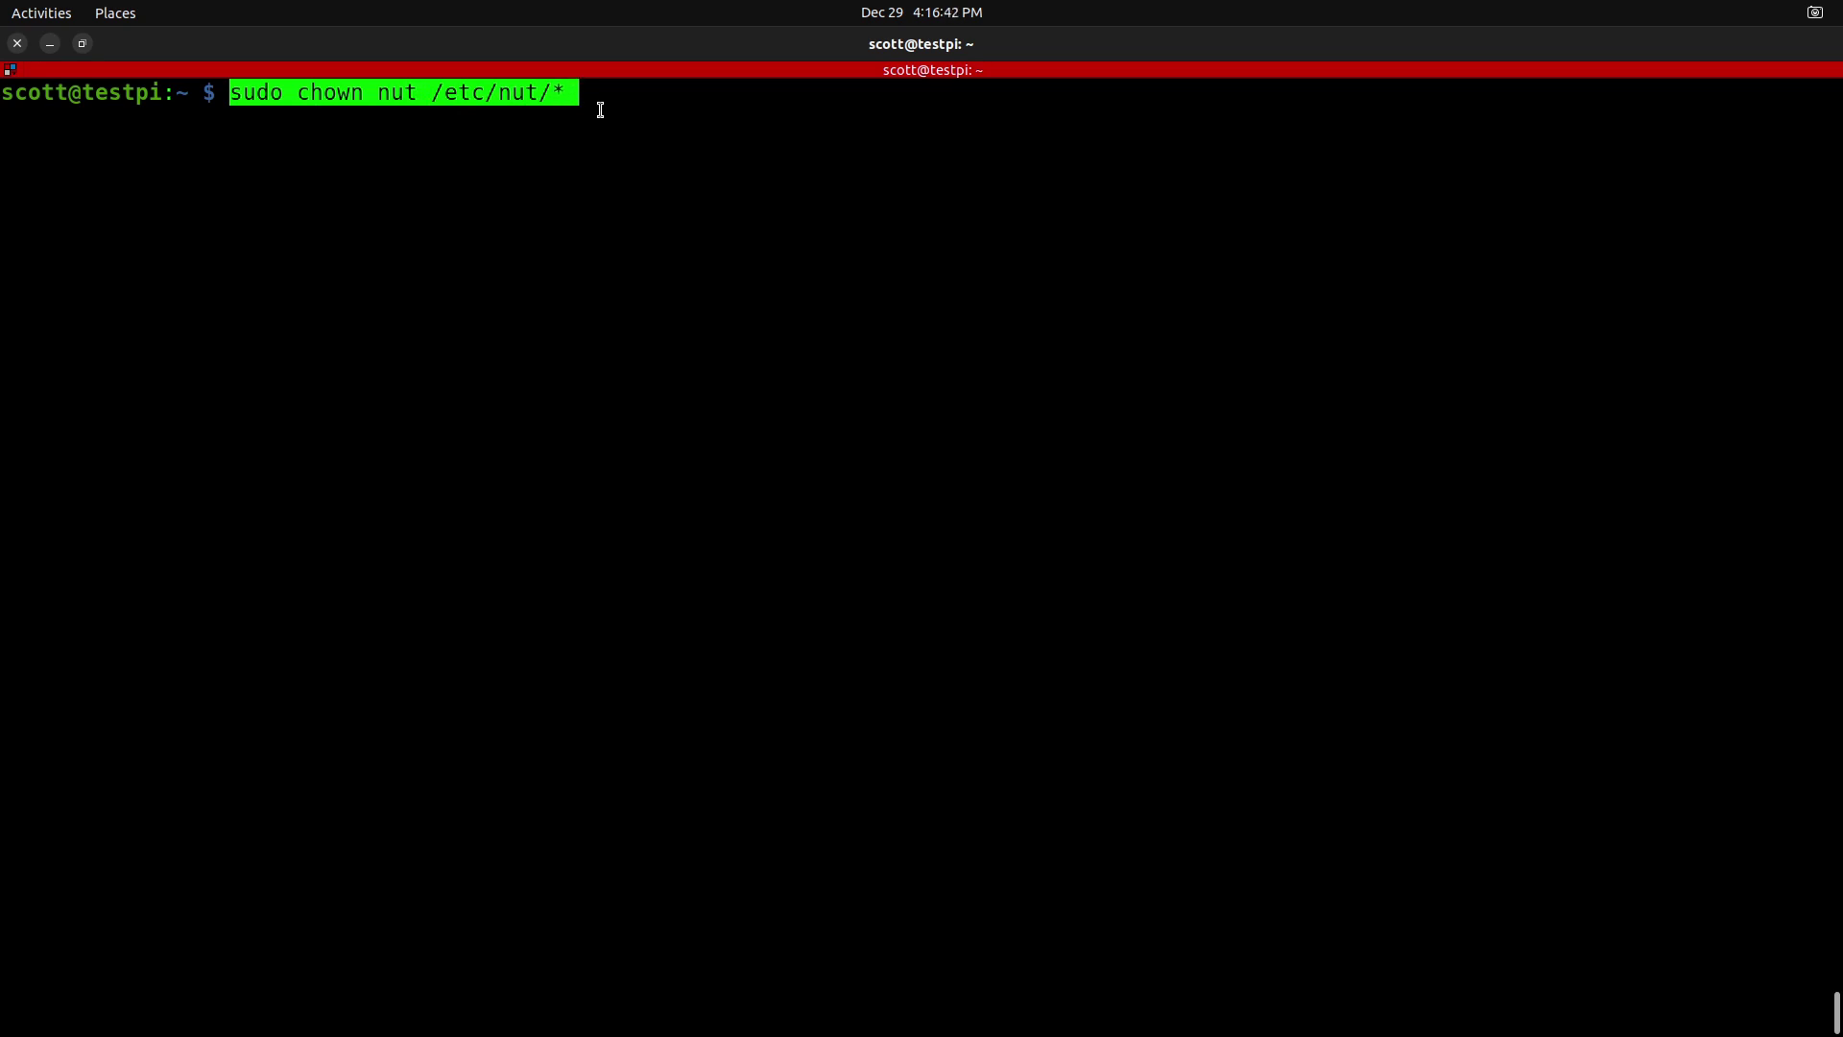
key("Return")
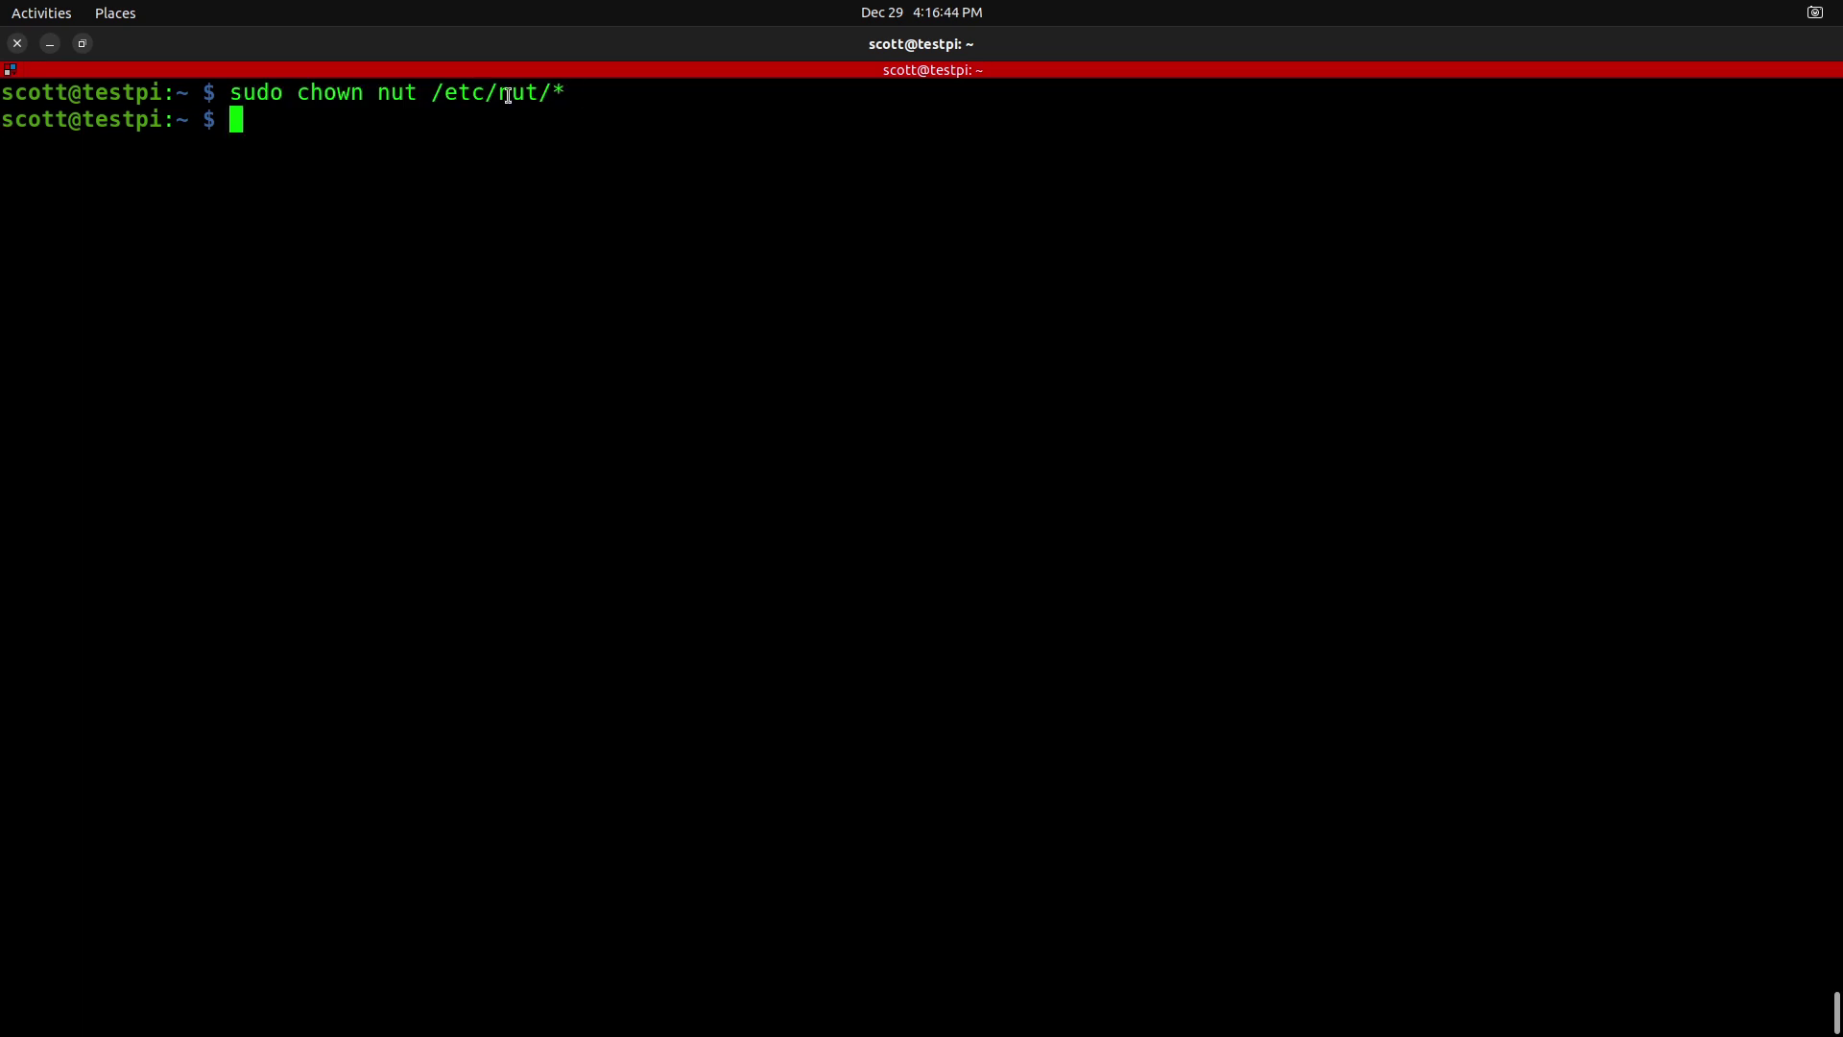
Restart the NUT server with /etc/init.d/nut-server restart and authenticate with the account password
key("alt+Tab")
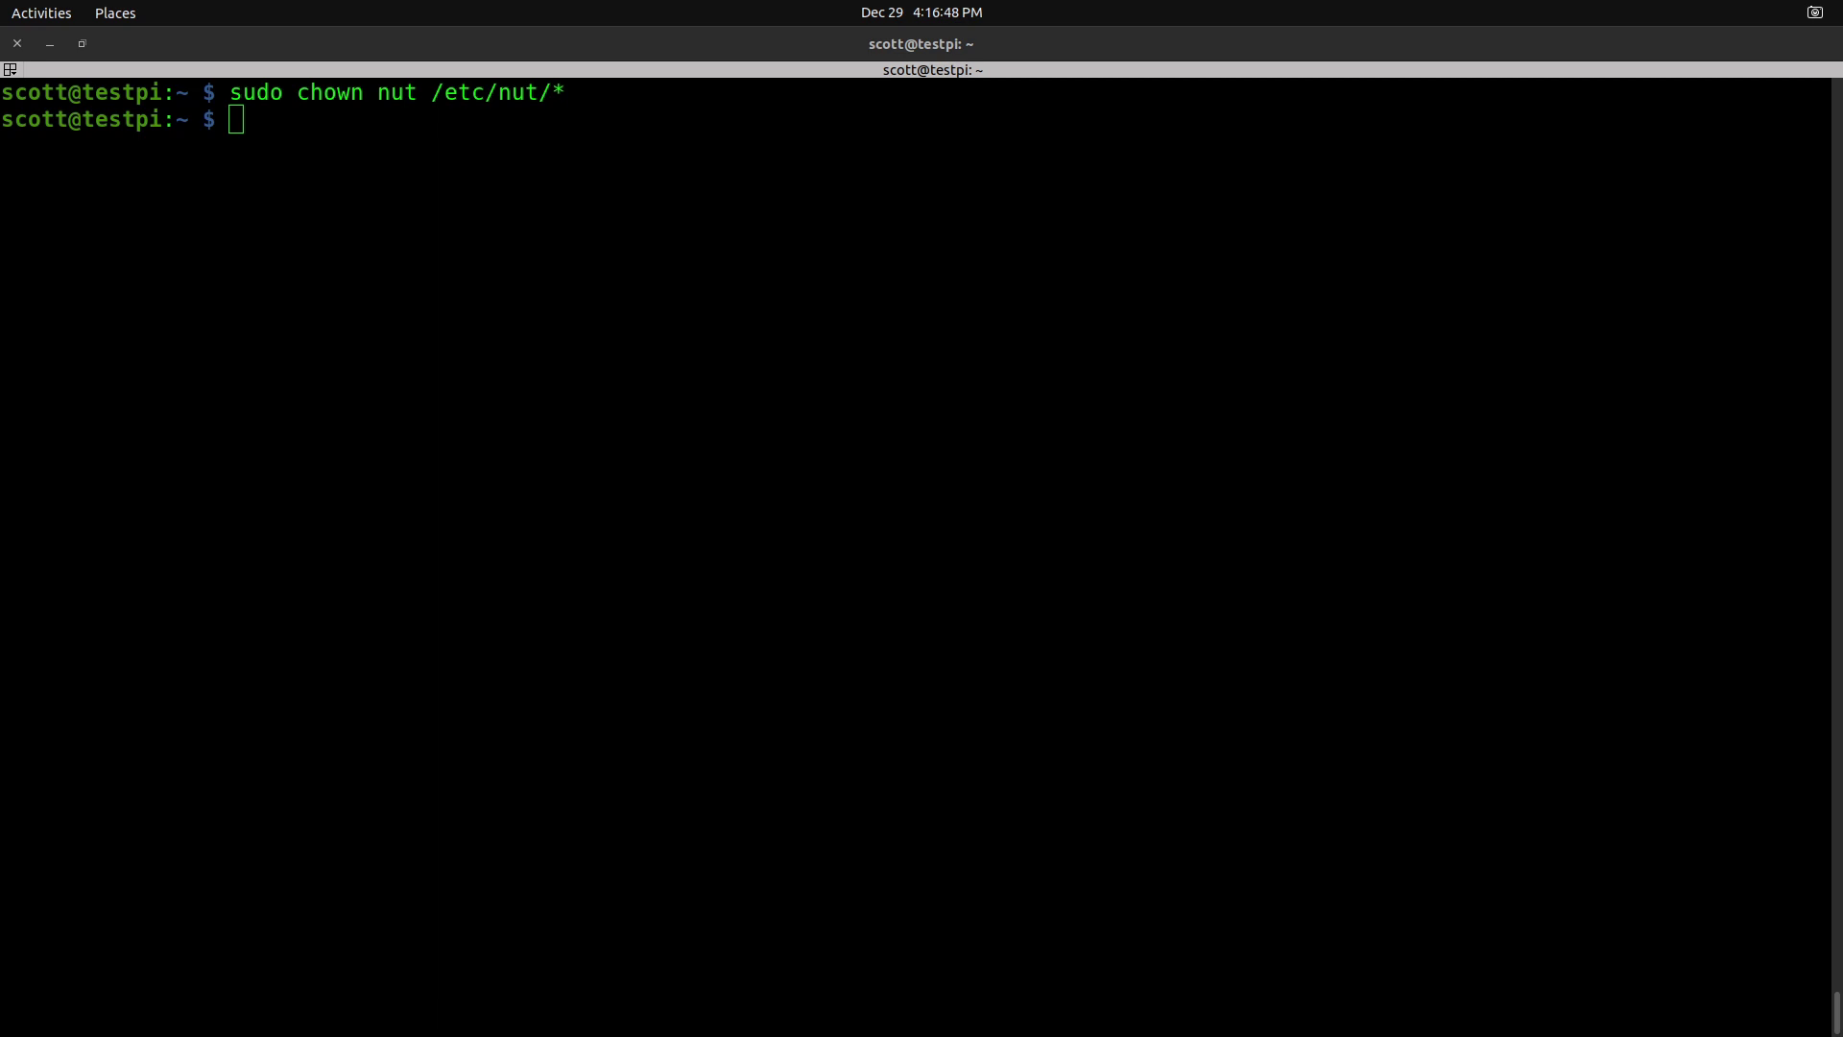
left_click(245, 294)
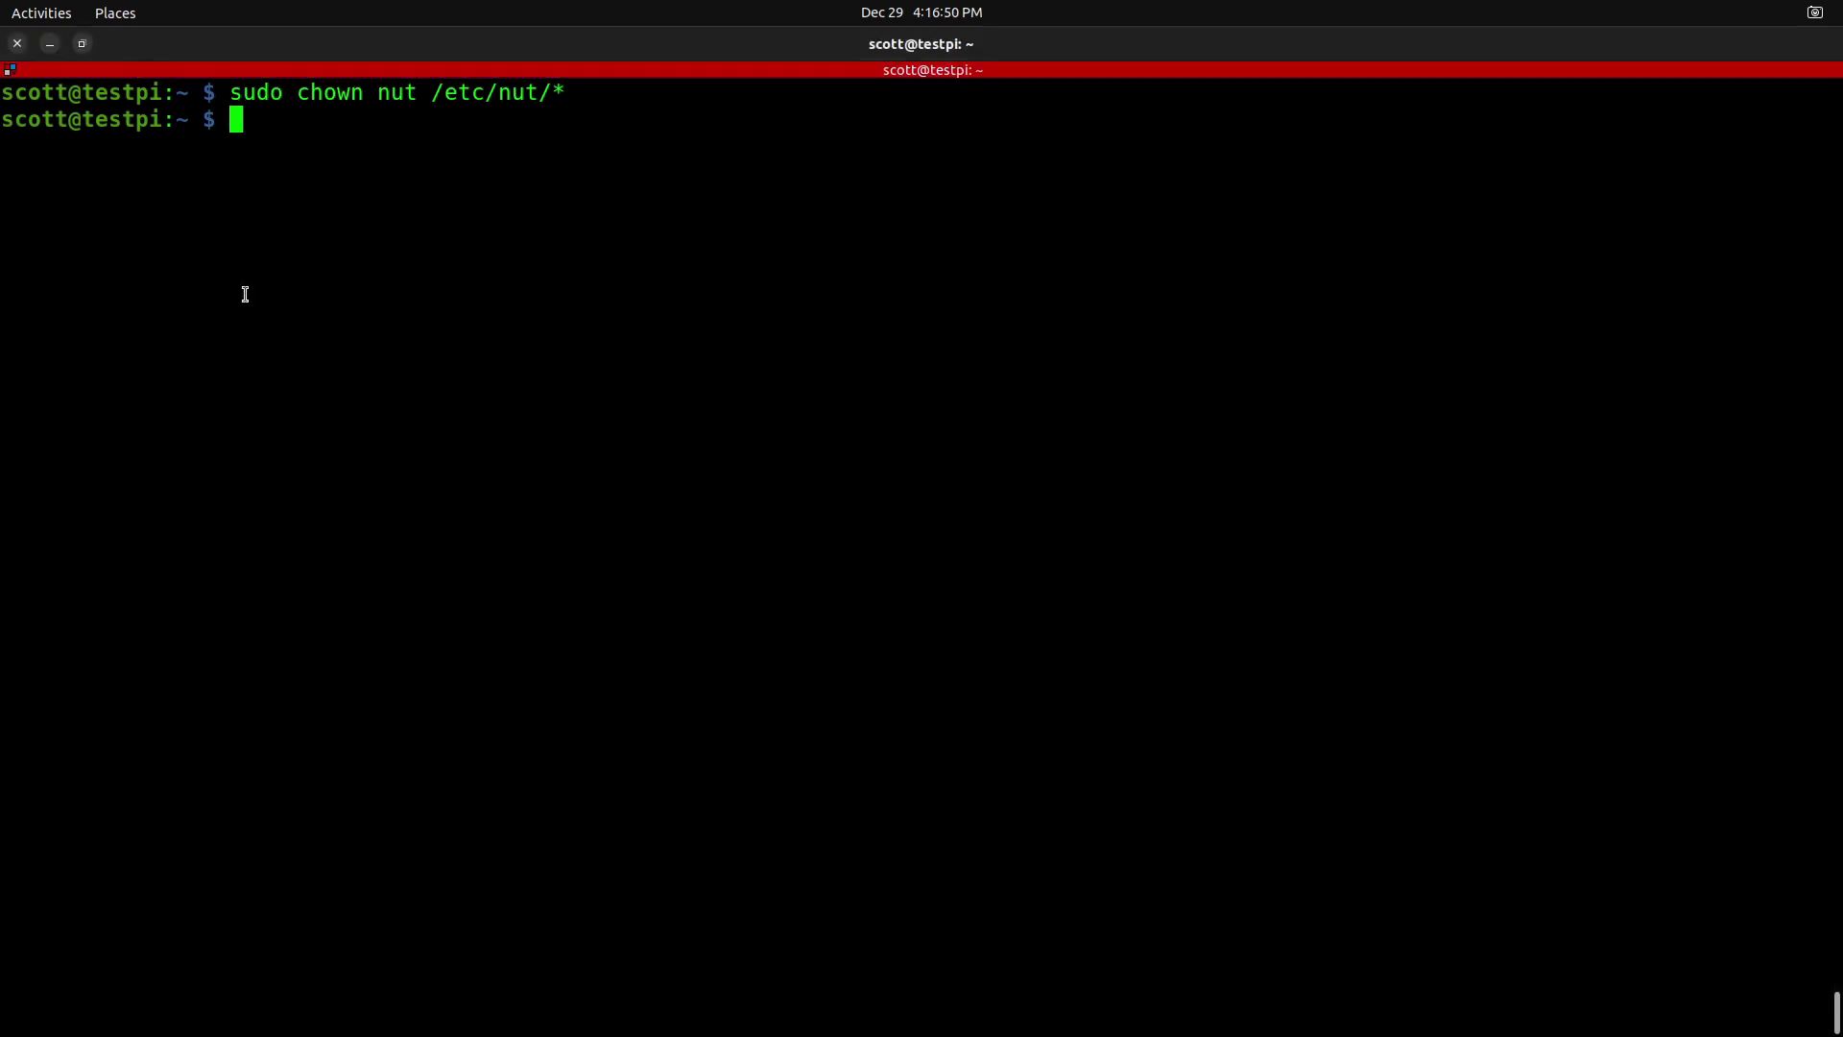
key("ctrl+shift+v")
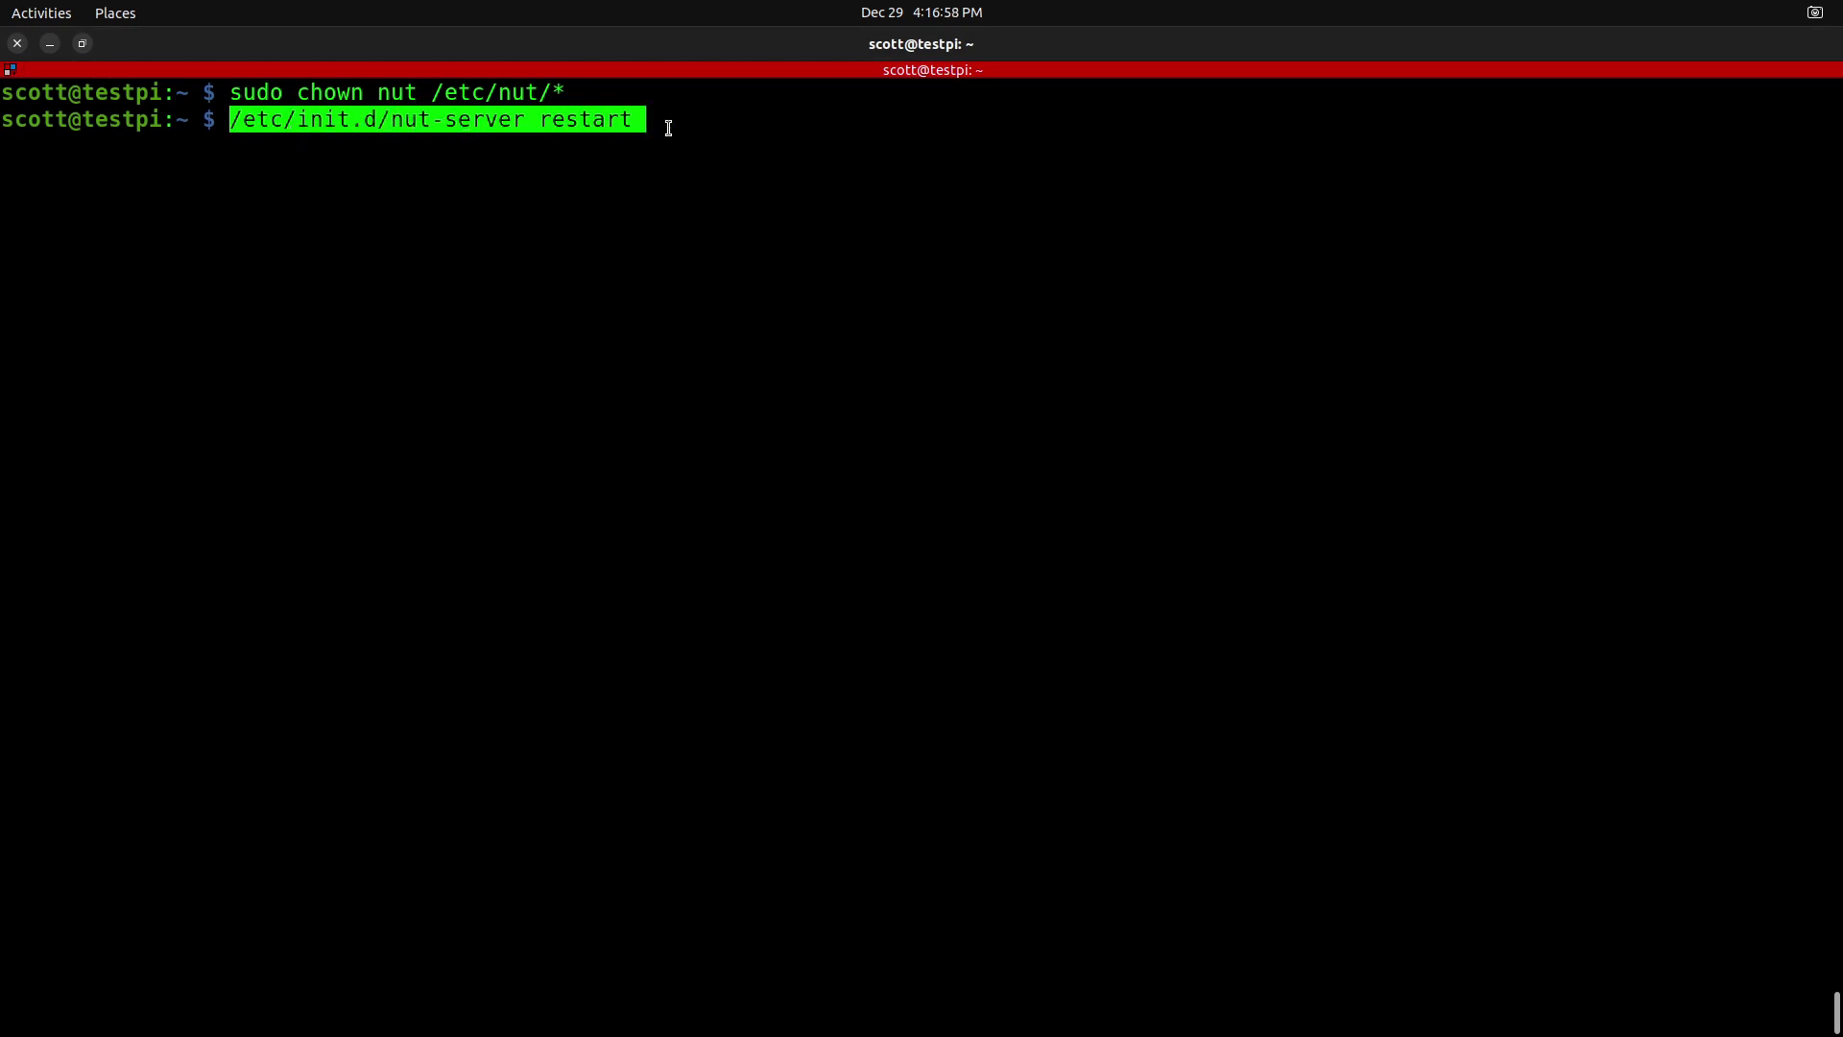
key("Return")
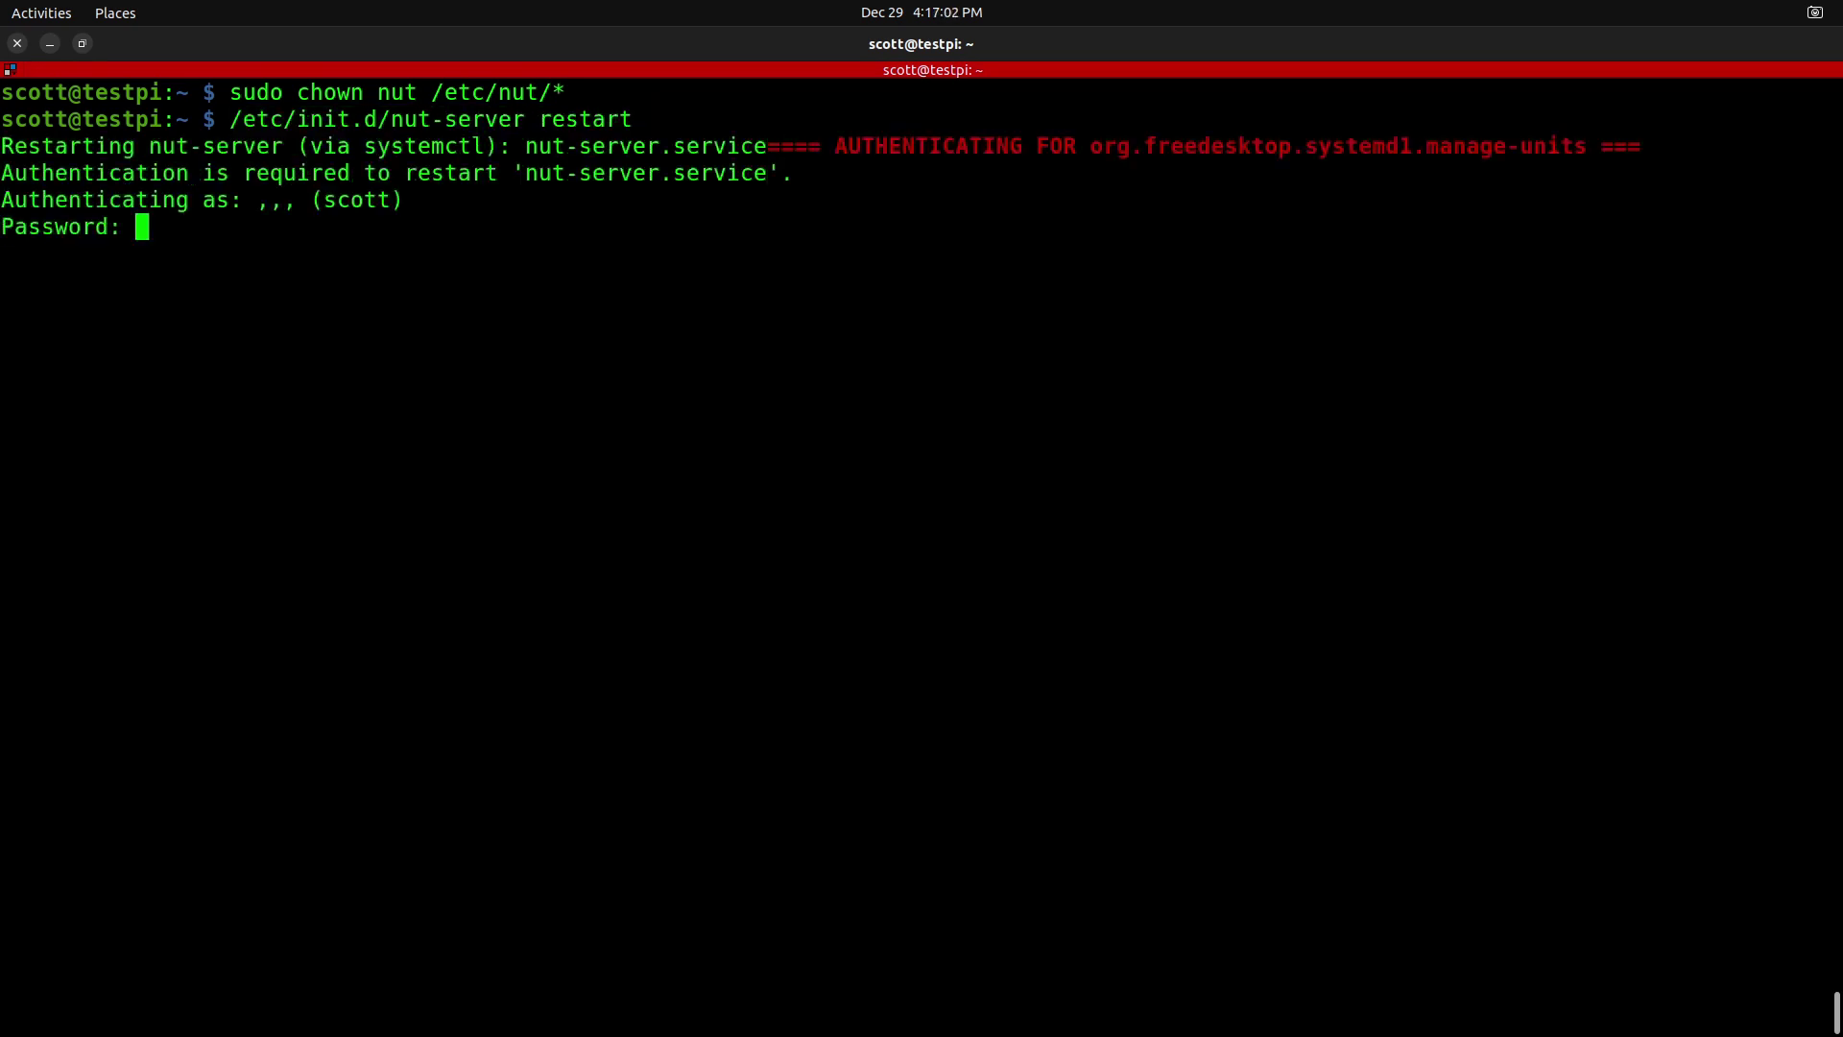
key("Return")
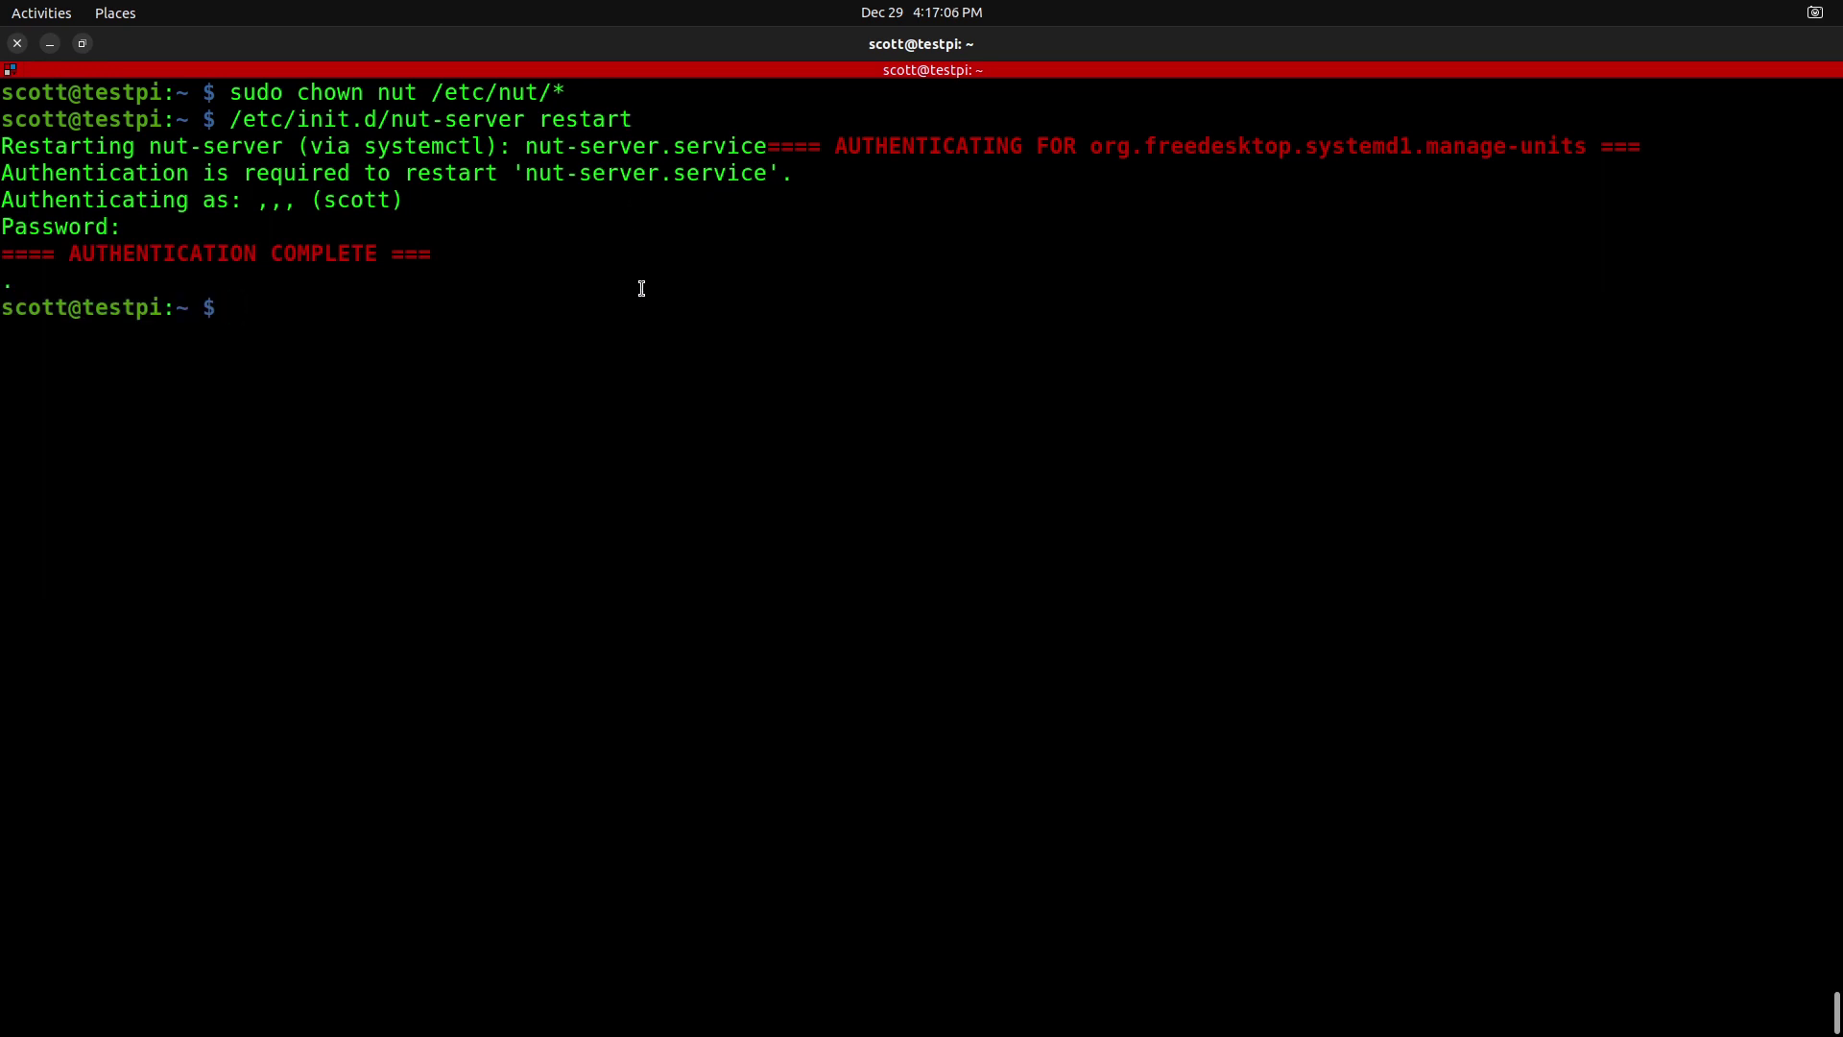
Clear the terminal, run upsc testpi@localhost and review the complete list of UPS variables
key("ctrl+l")
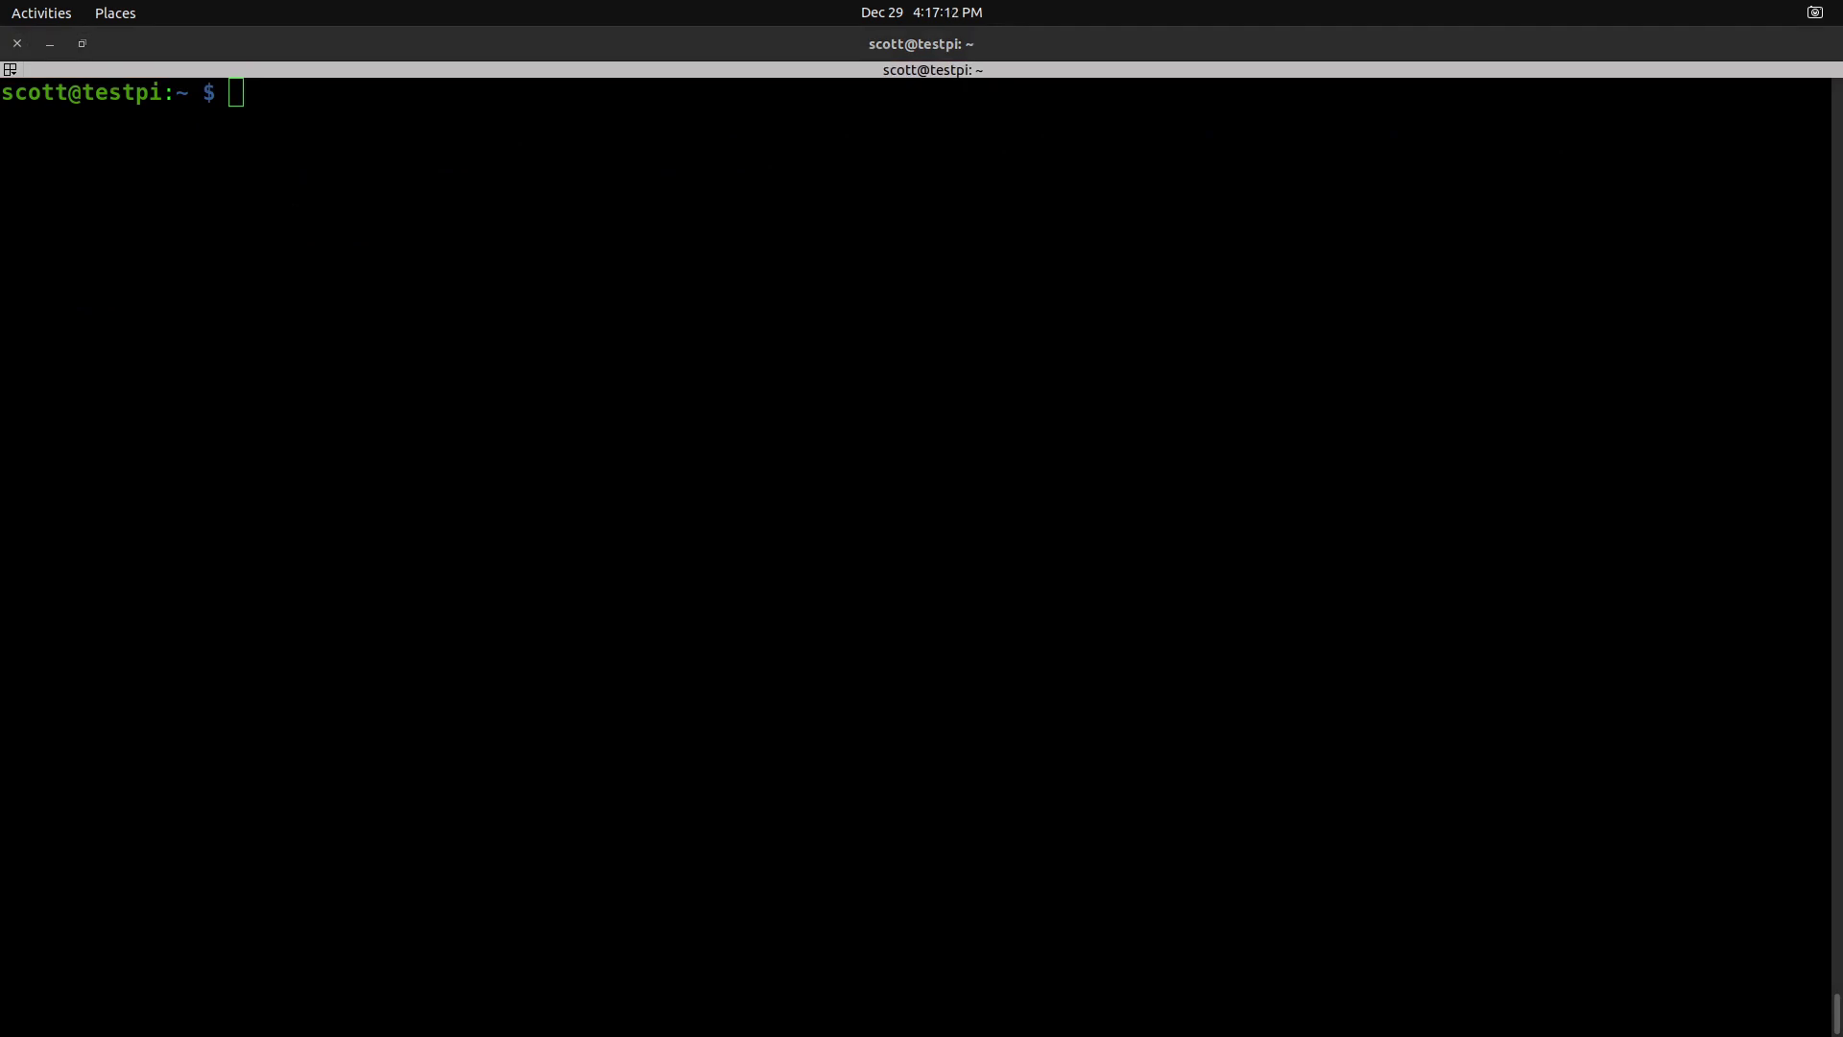
left_click(59, 304)
key("ctrl+shift+v")
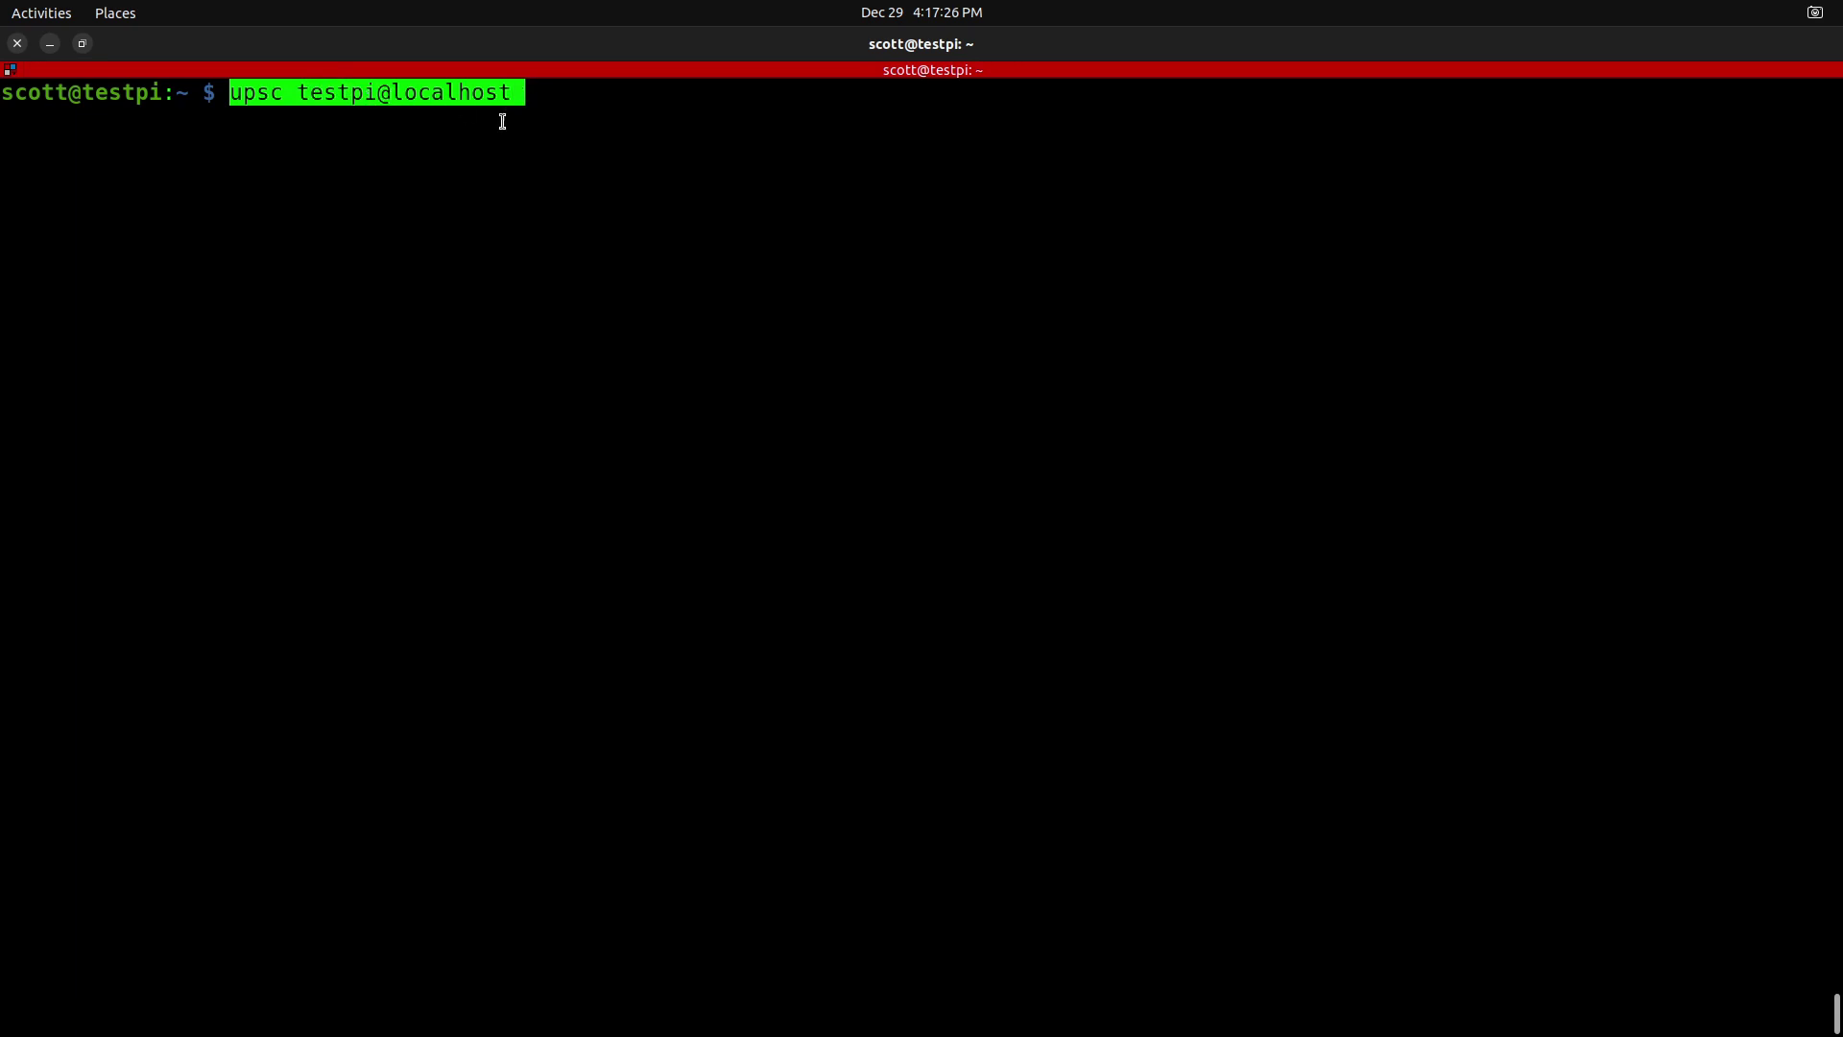
key("Return")
scroll(497, 281, "up", 5)
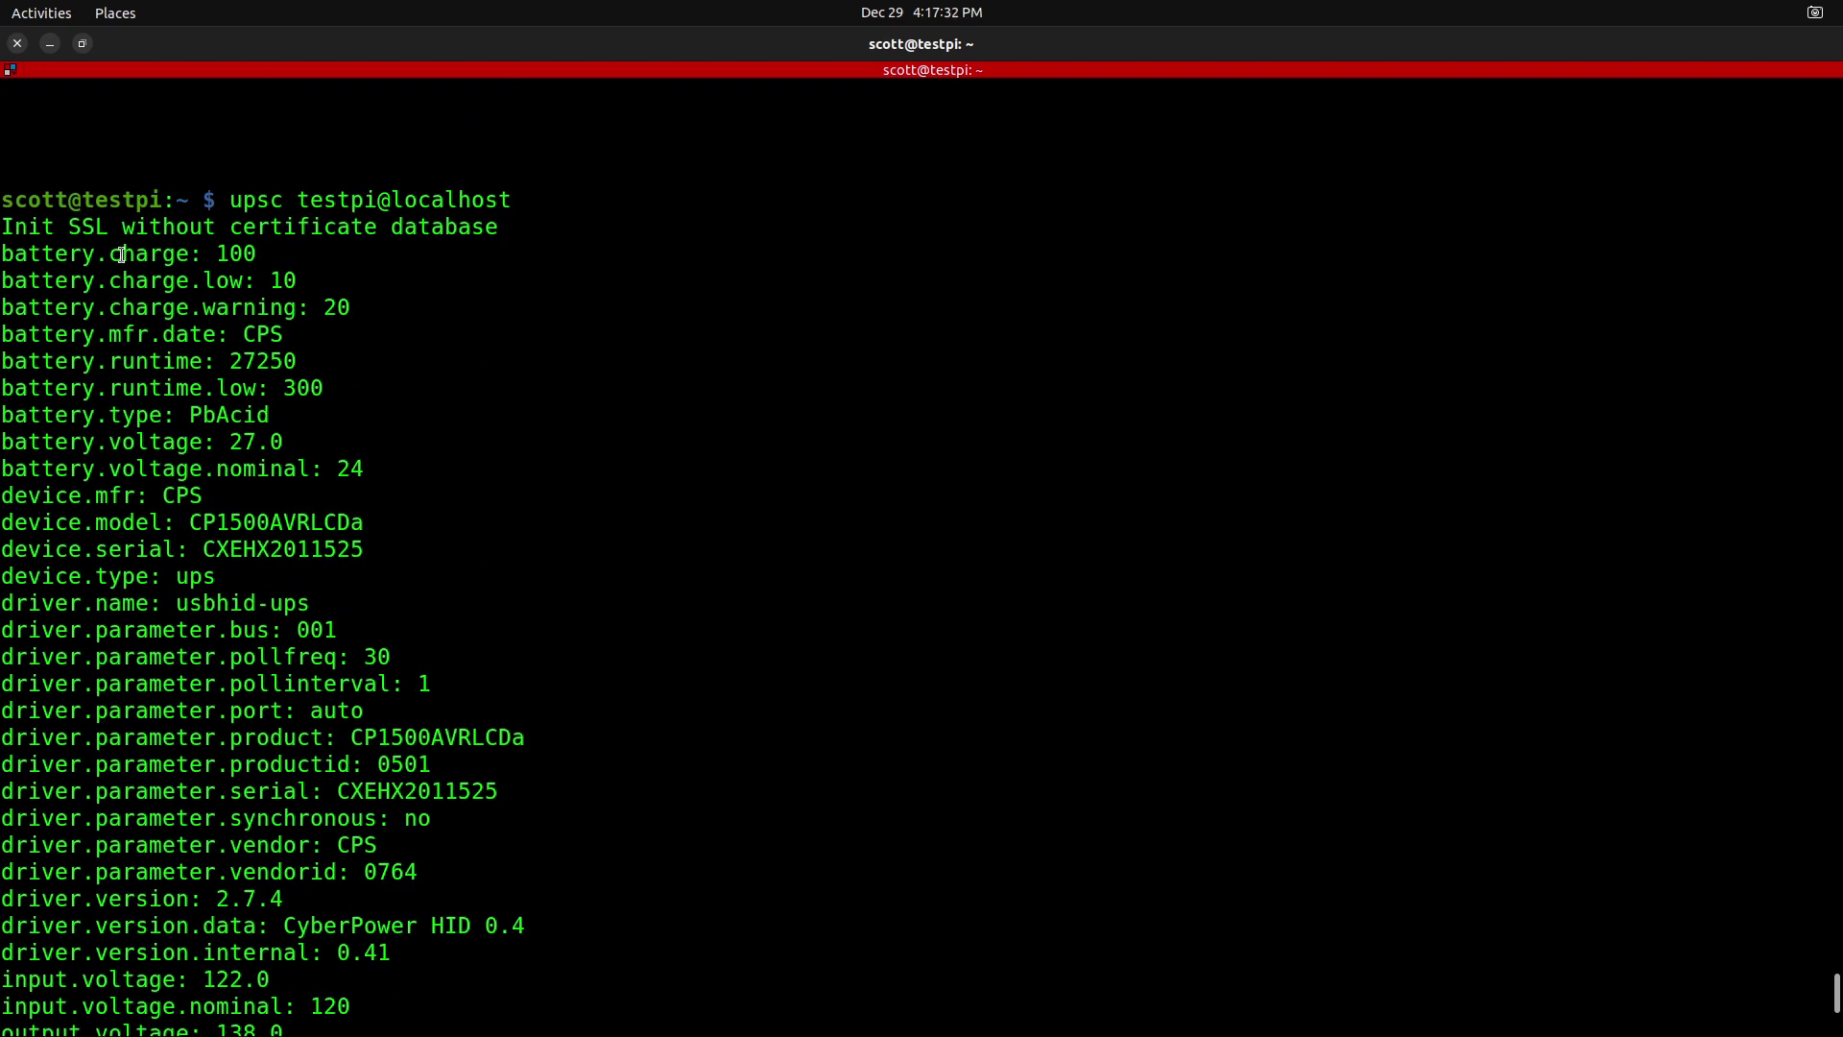
scroll(262, 283, "down", 5)
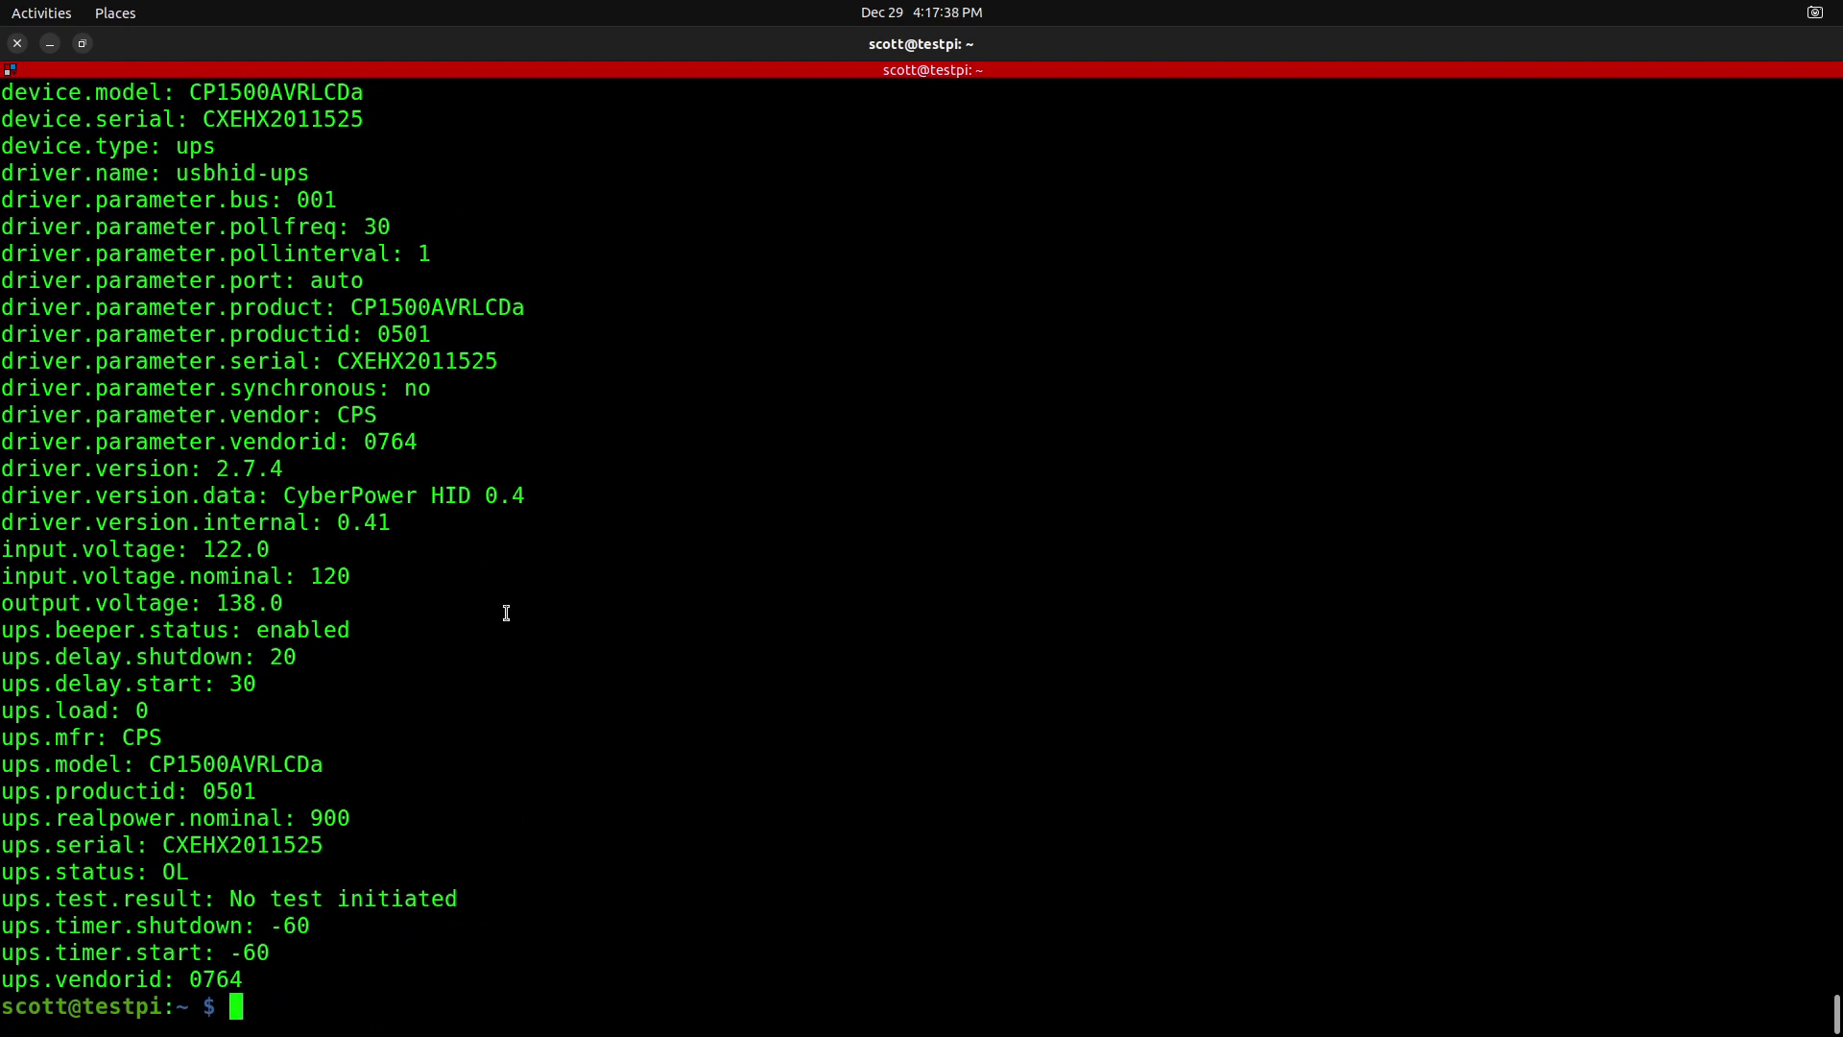
Query only the UPS model with upsc testpi@localhost ups.model and highlight the returned model
key("Up")
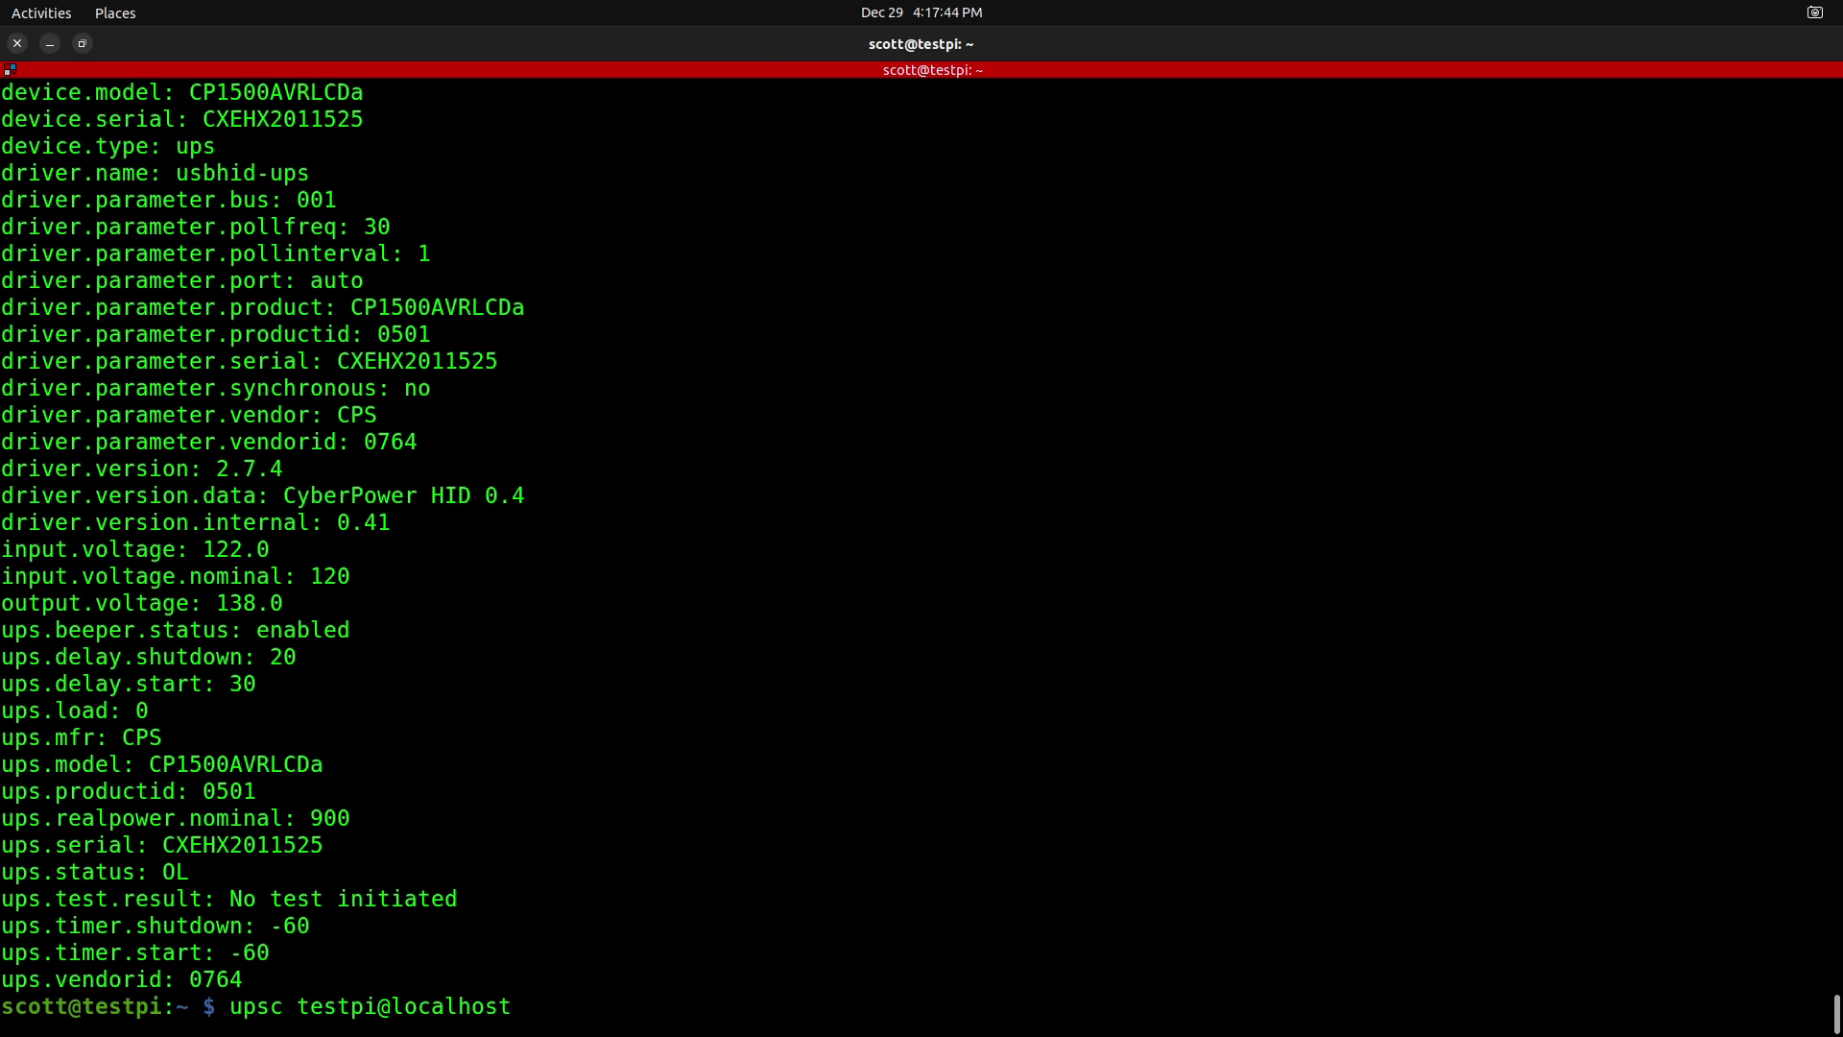
type("ups.model")
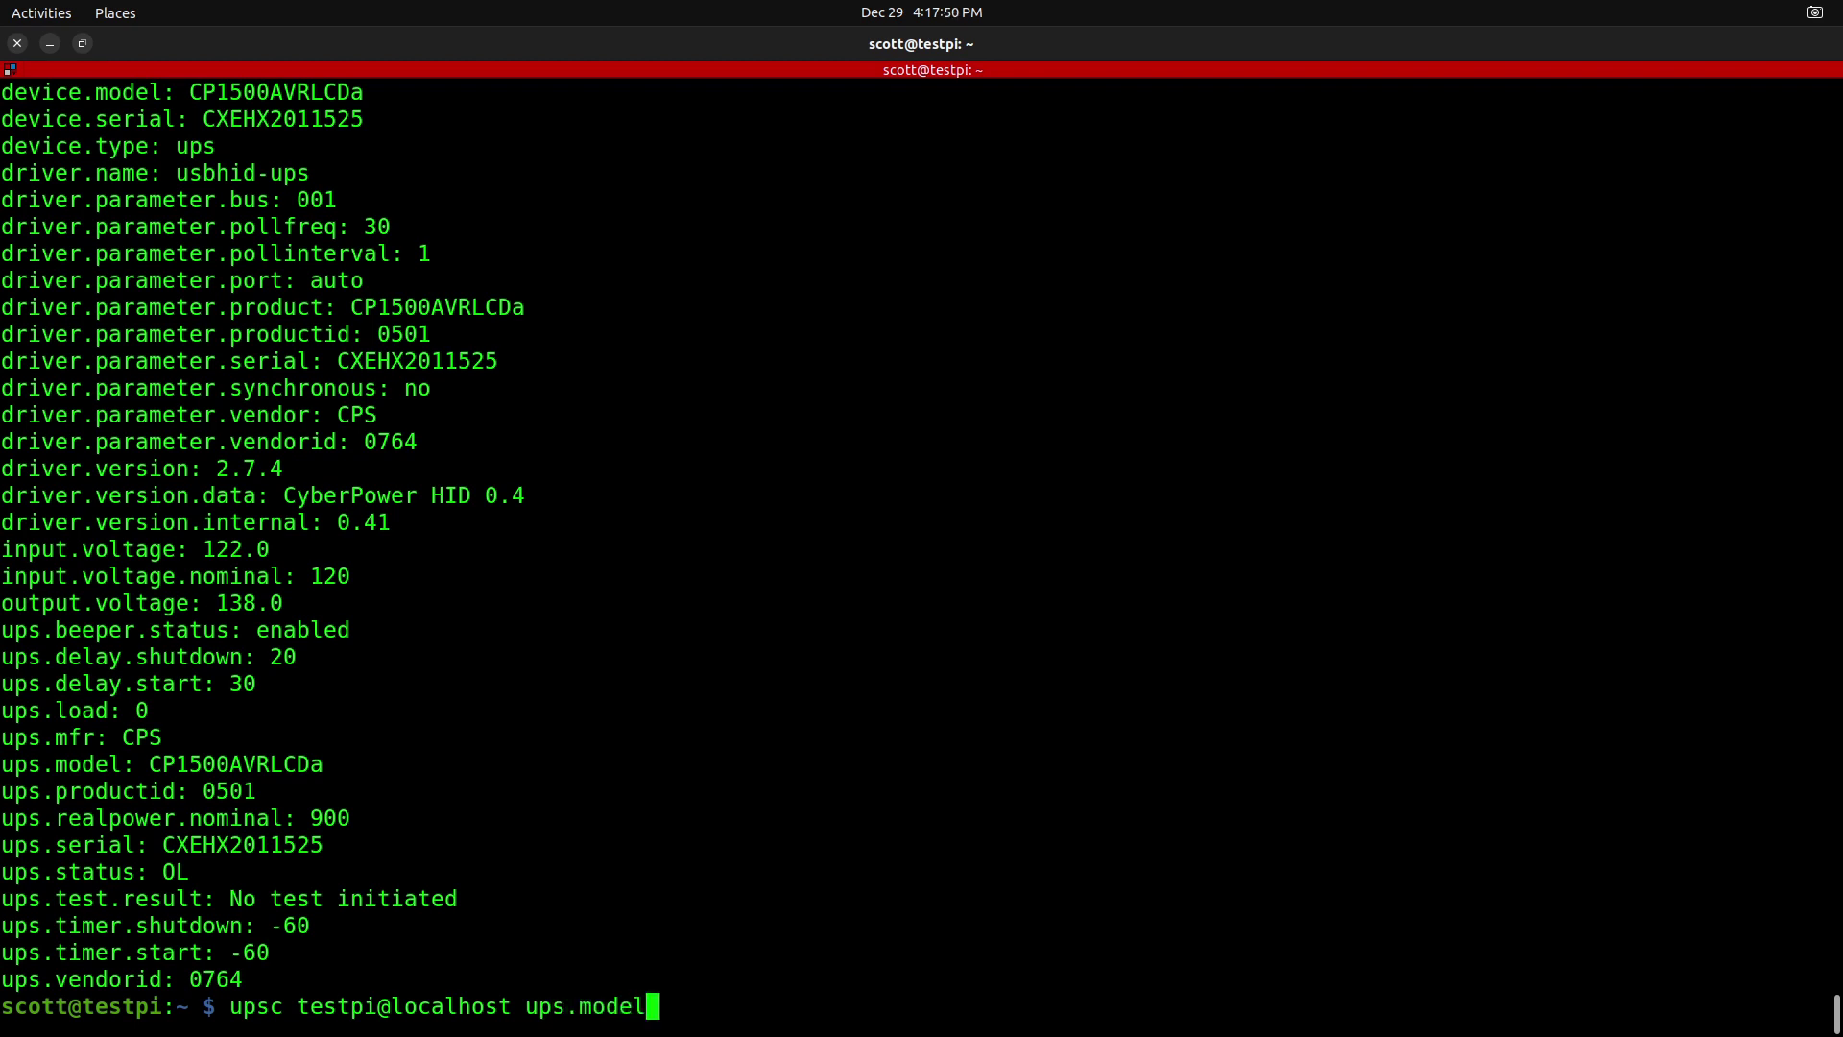
key("Return")
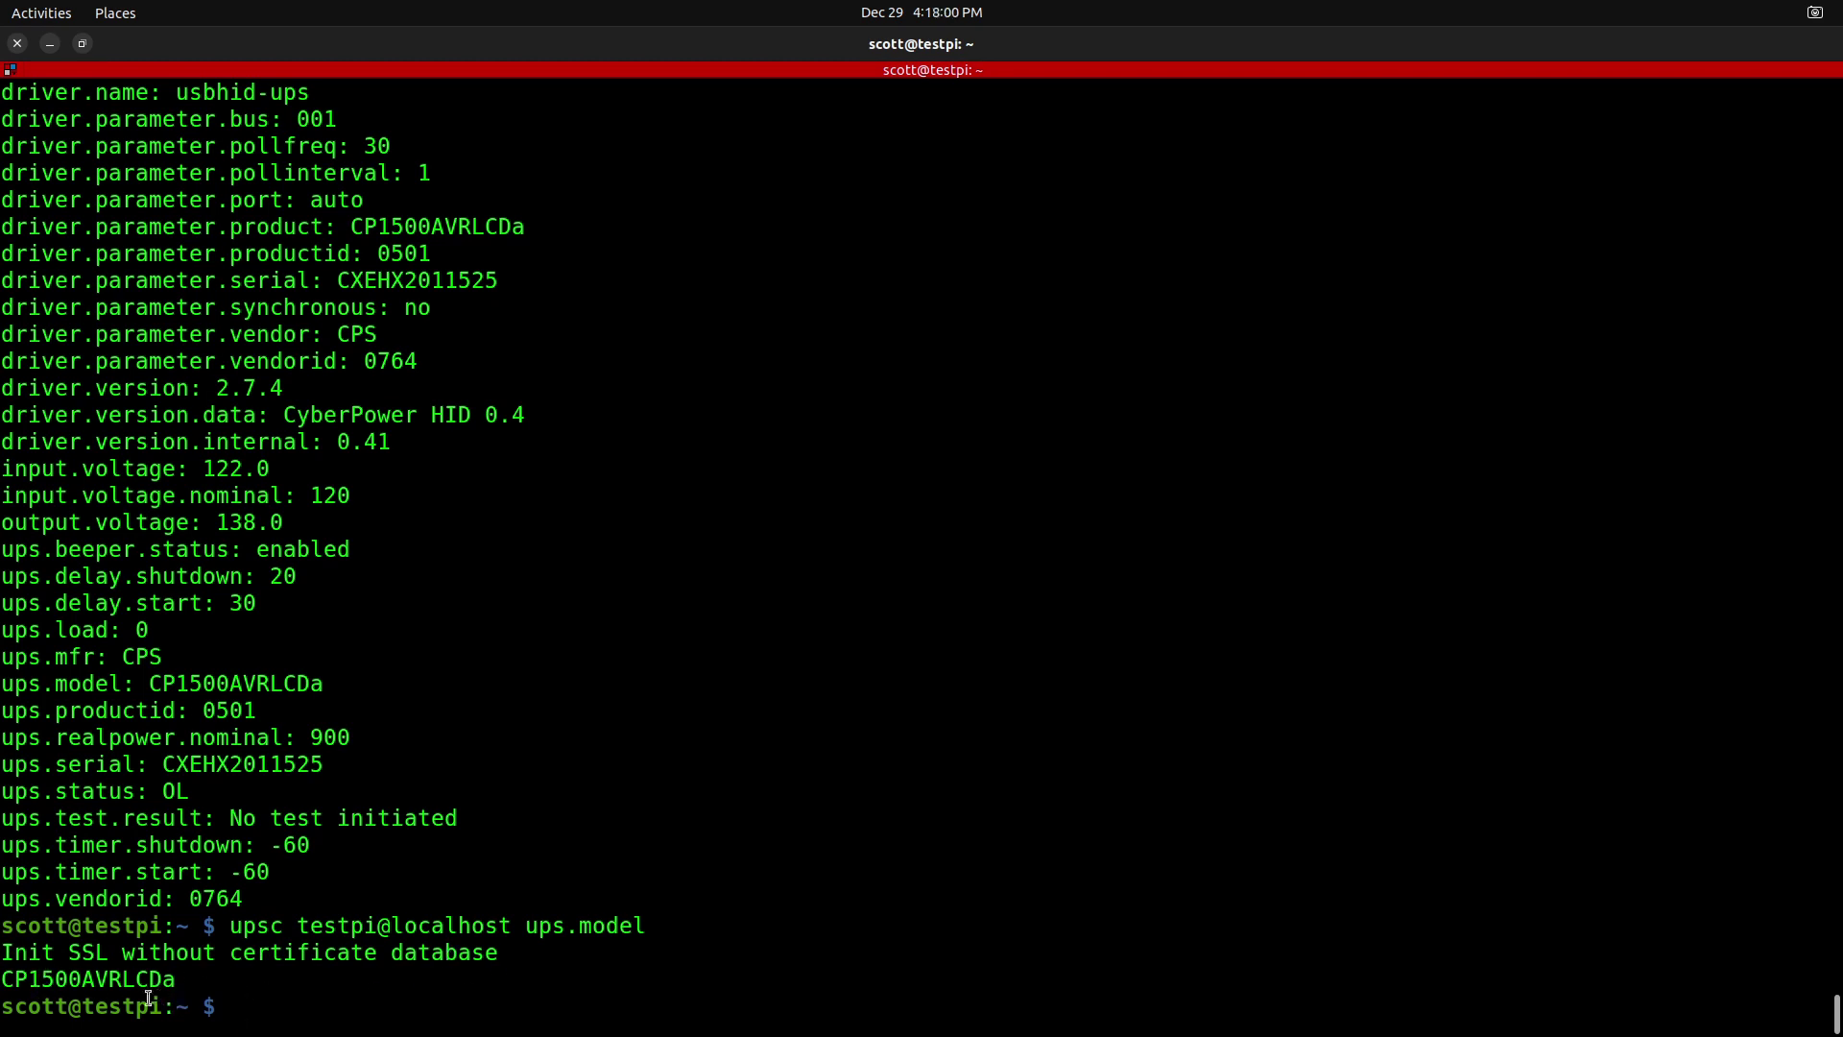
left_click_drag(5, 978, 165, 978)
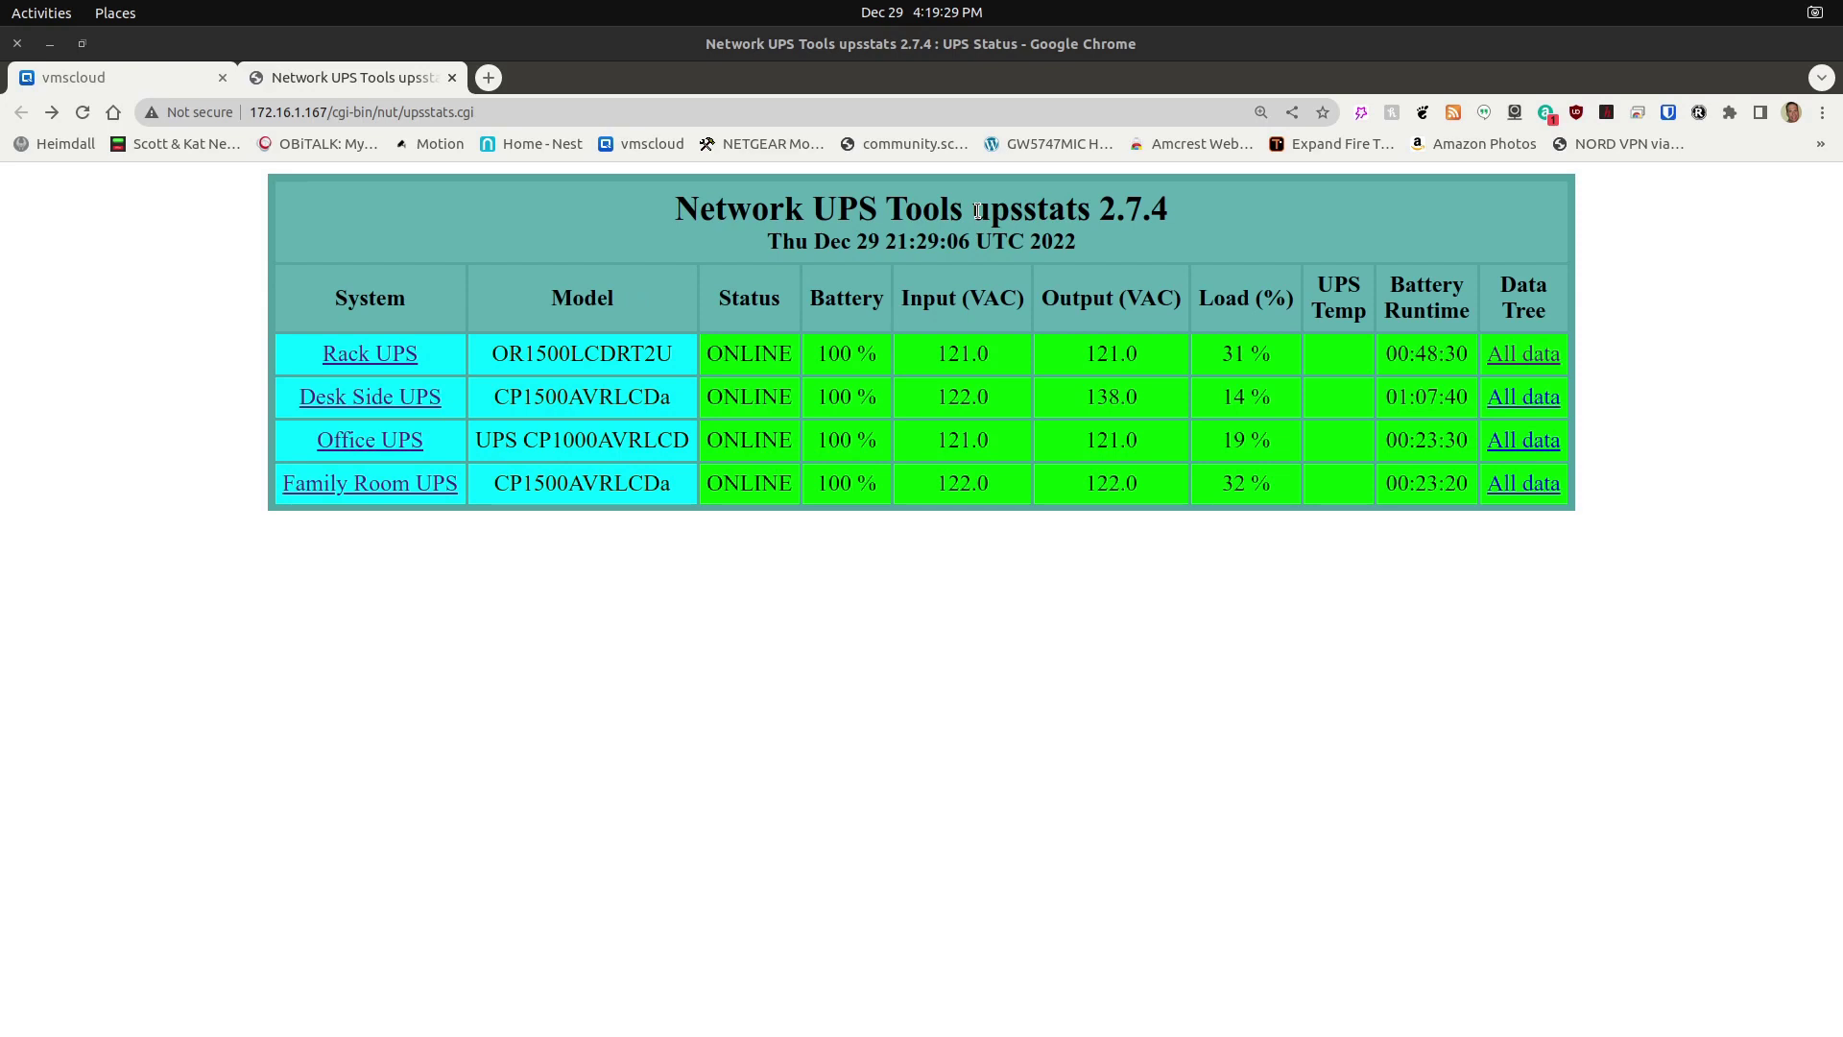
In Chrome, highlight the word upsstats in the Network UPS Tools page heading, deselect it, and switch to the vmscloud page
left_click_drag(978, 211, 1101, 213)
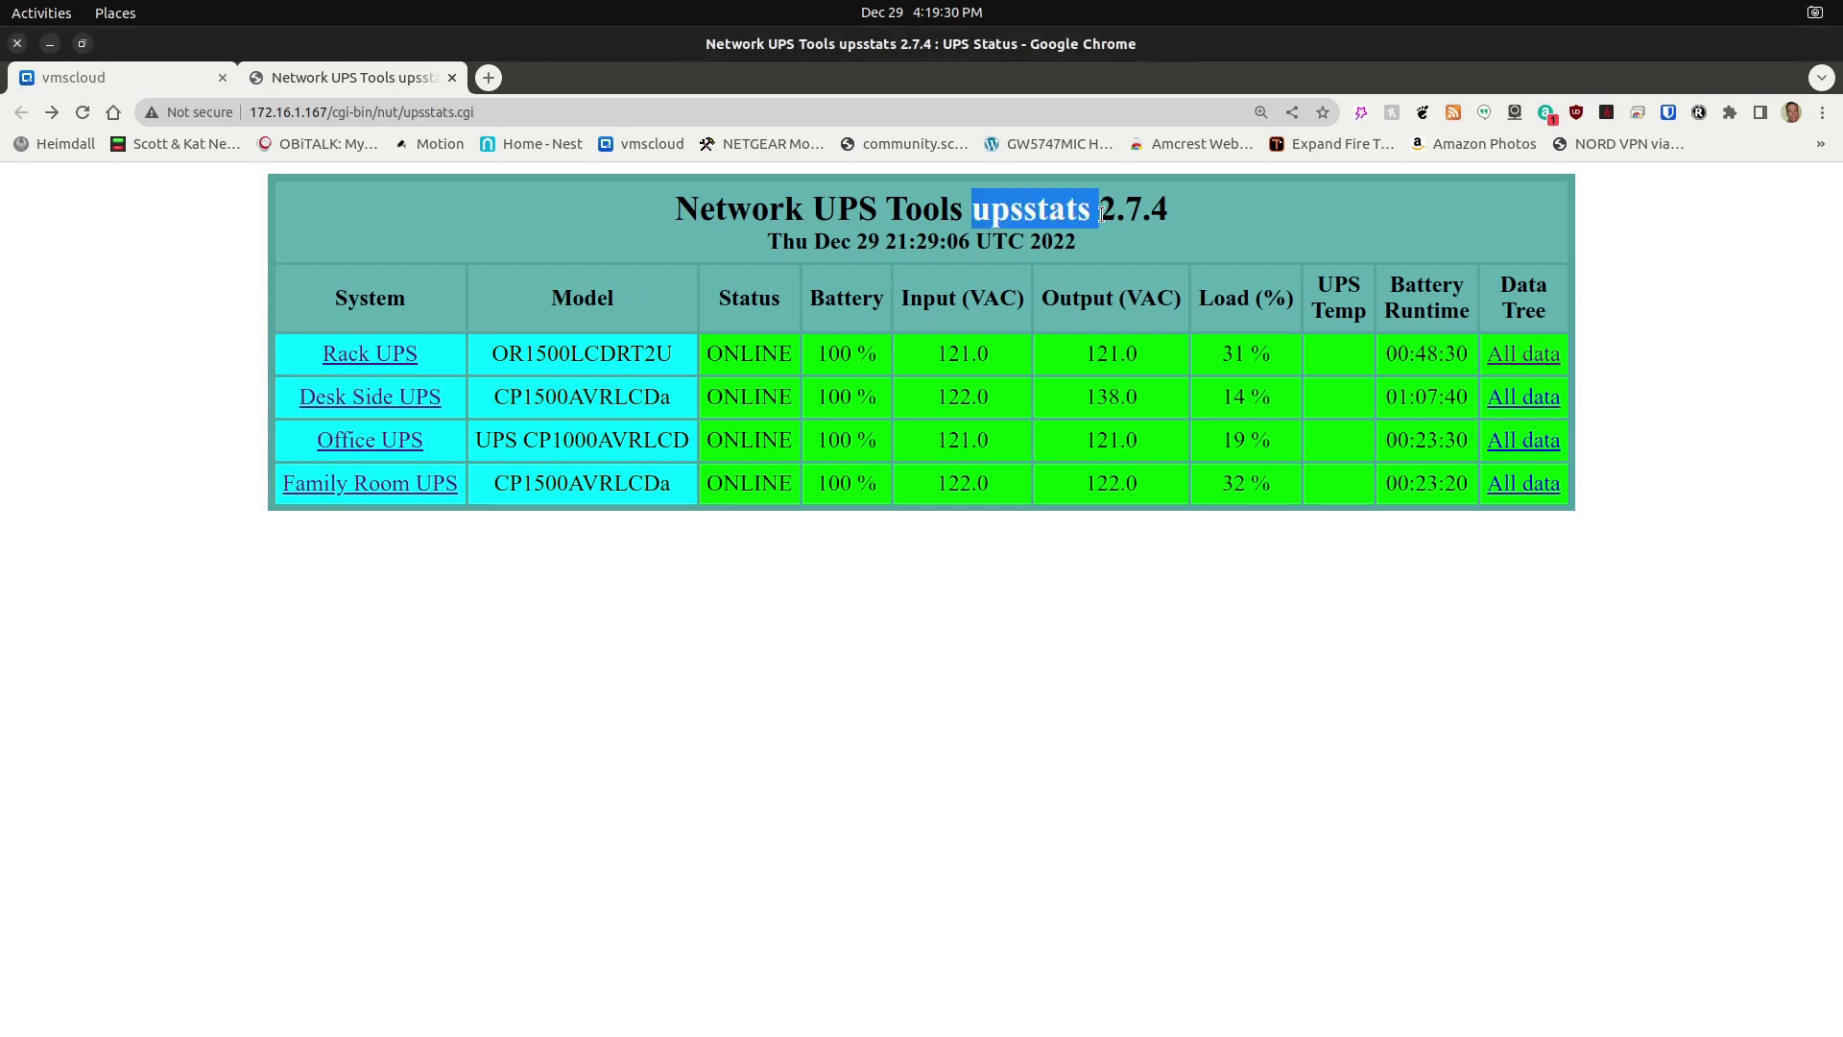
left_click(1012, 285)
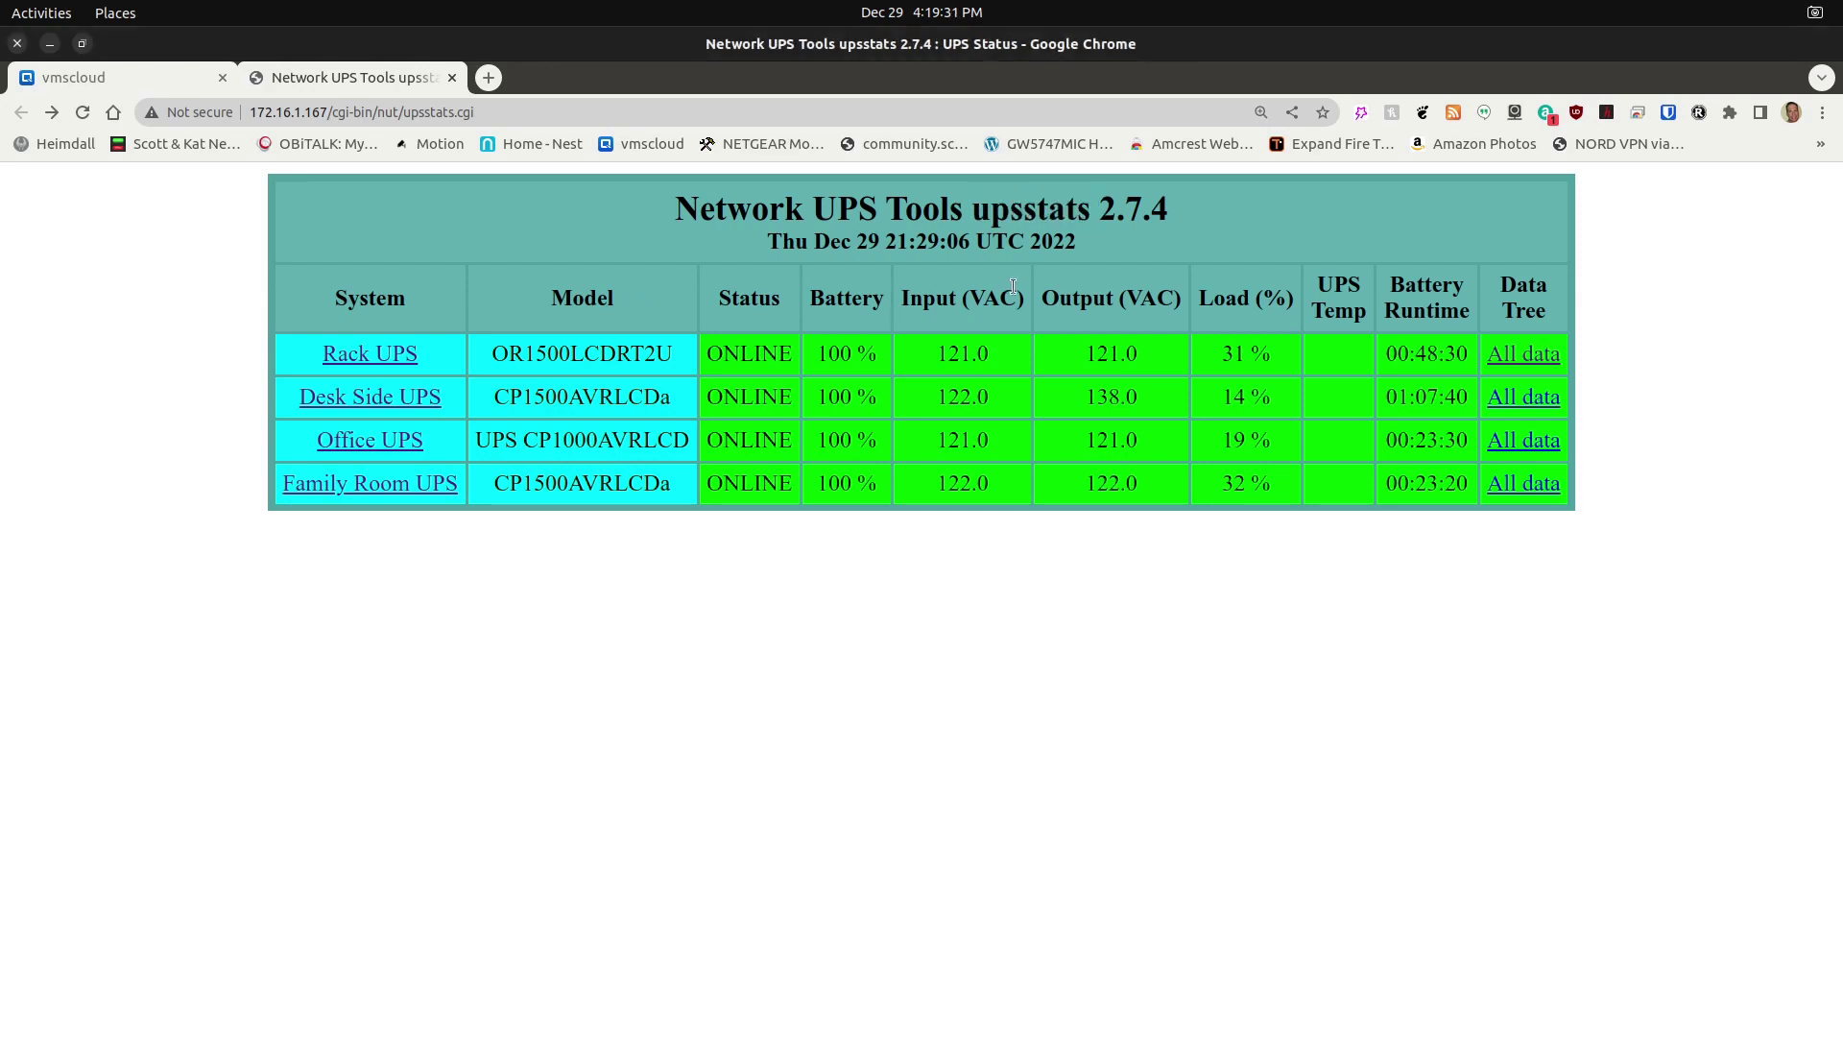
left_click(104, 71)
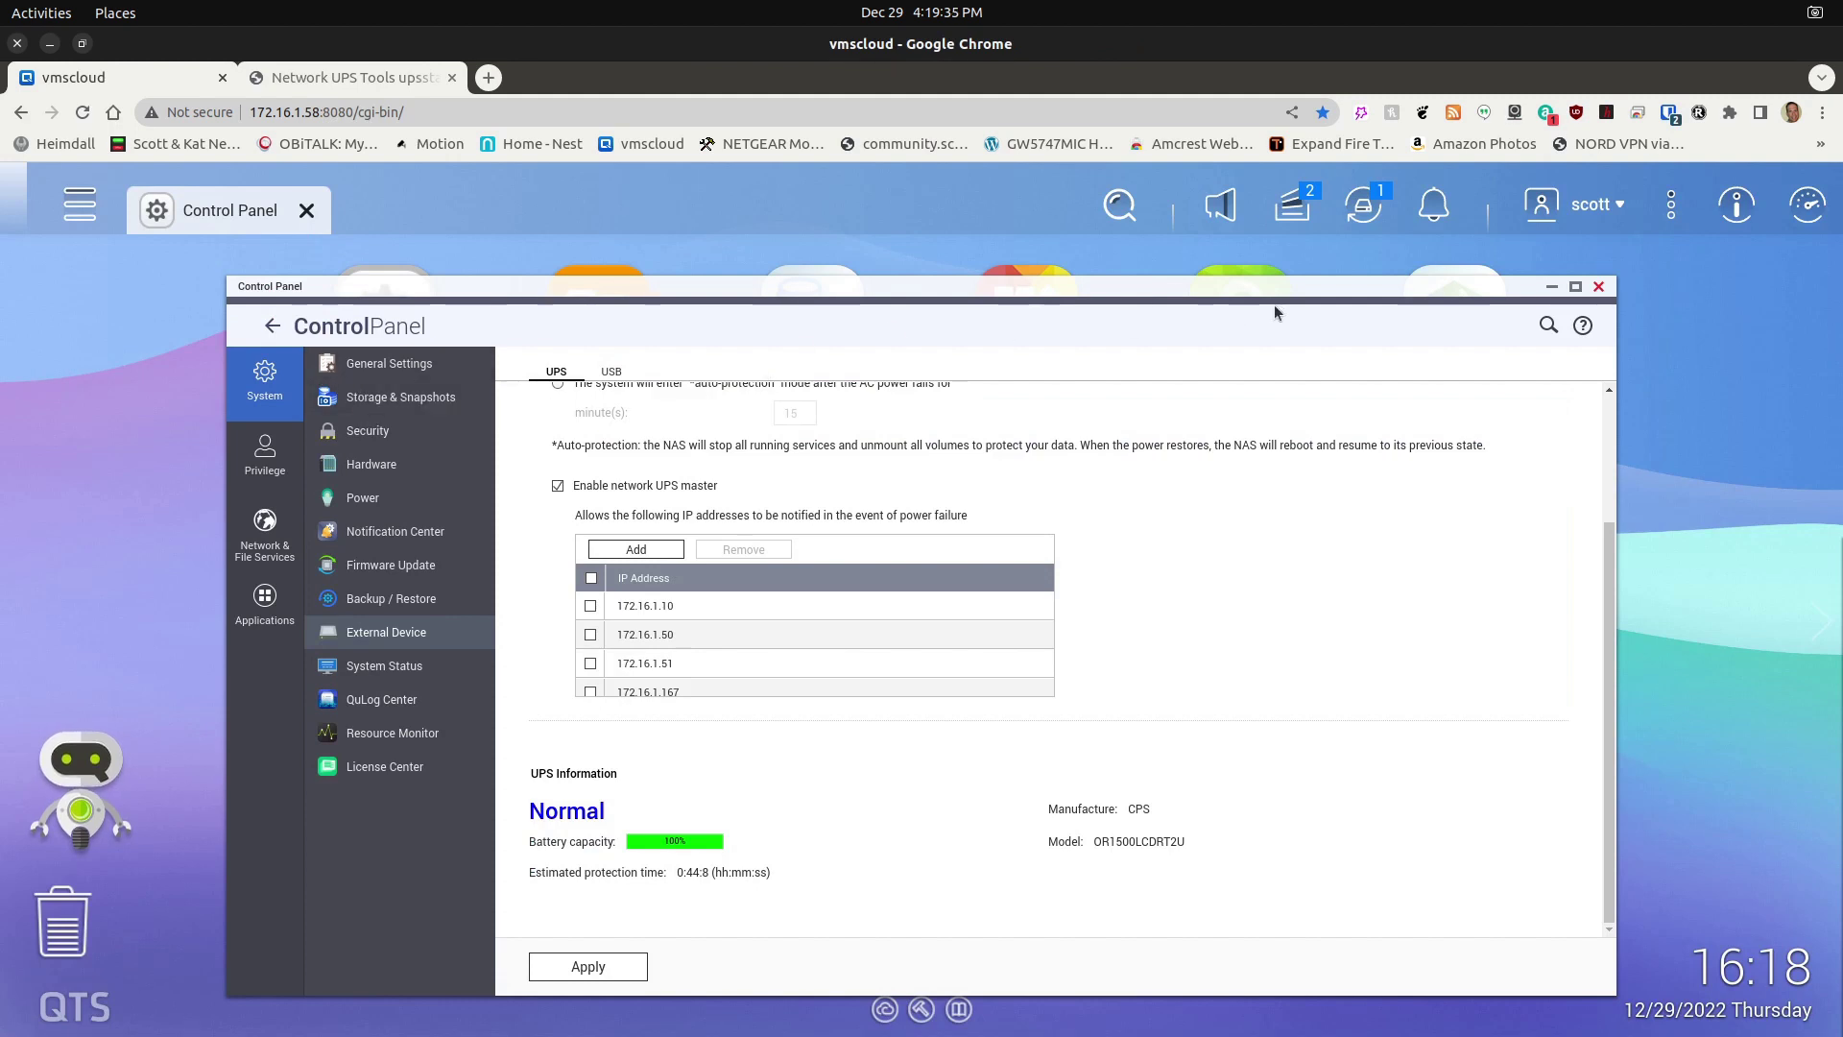
Close the Control Panel and open the Create page of Container Station on the NAS
left_click(1600, 287)
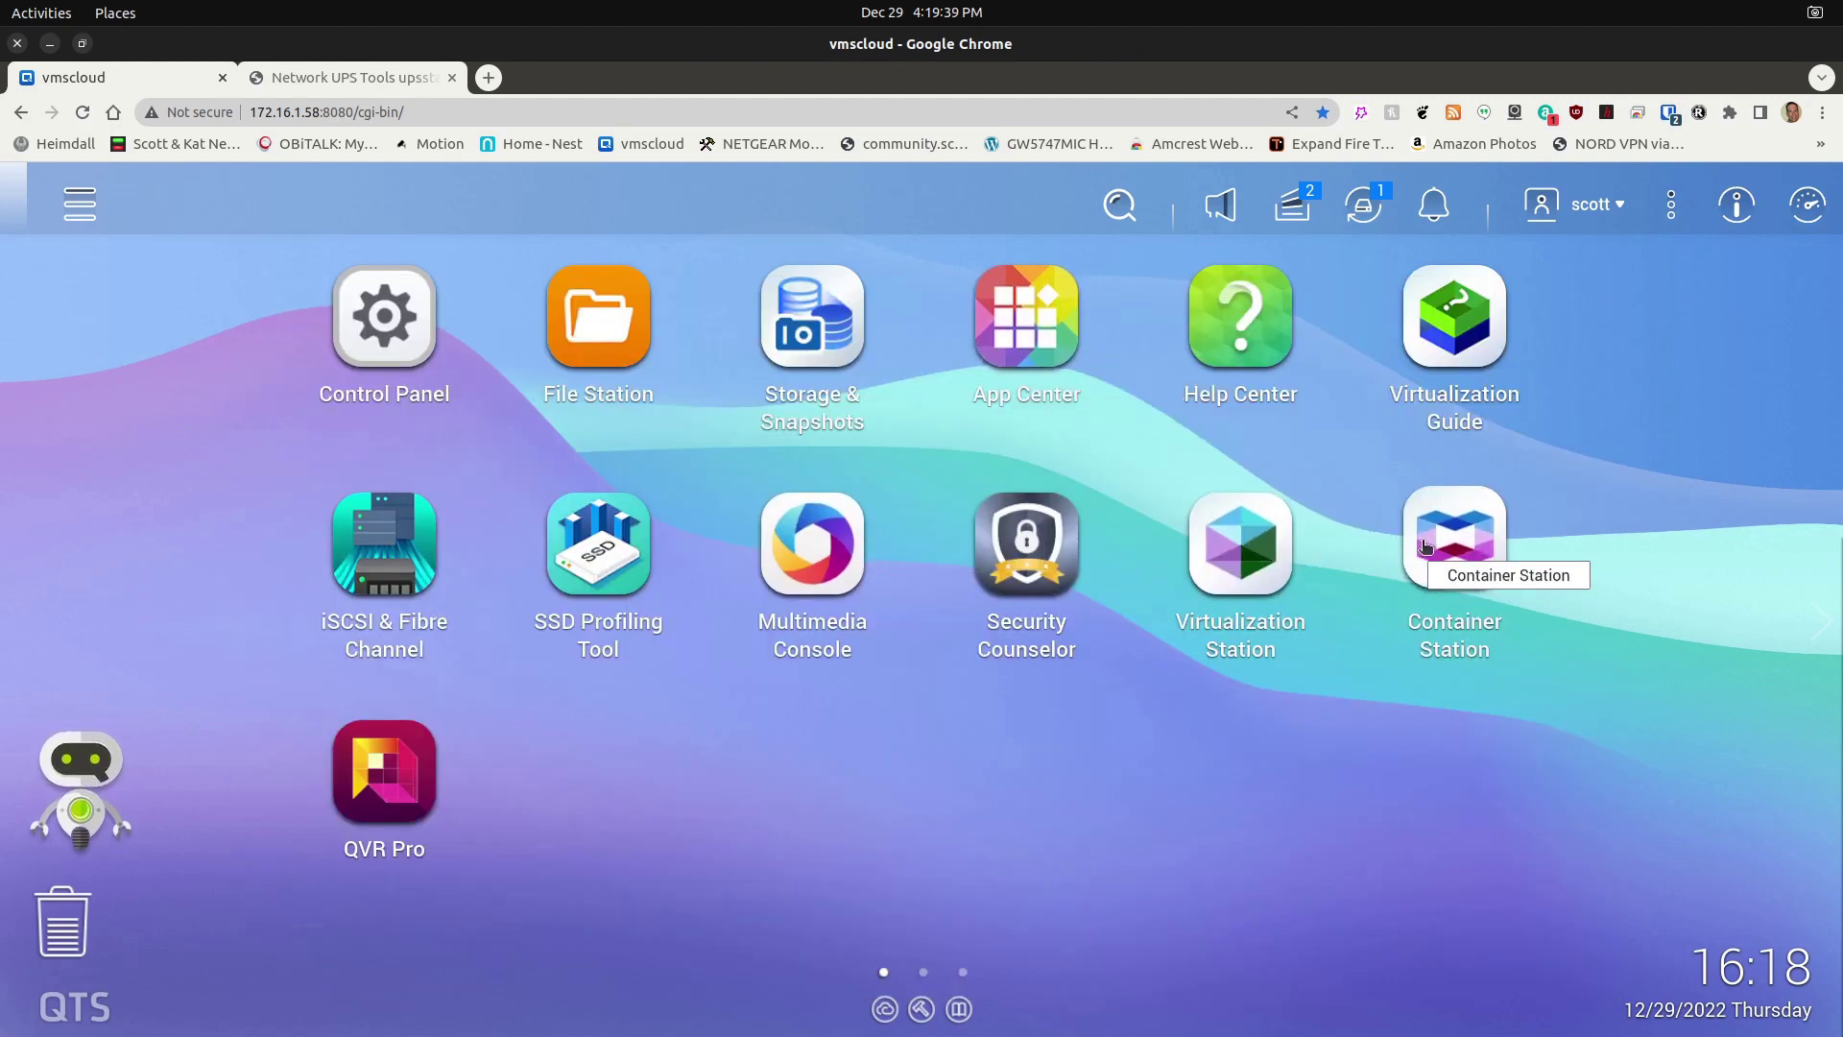
left_click(1454, 543)
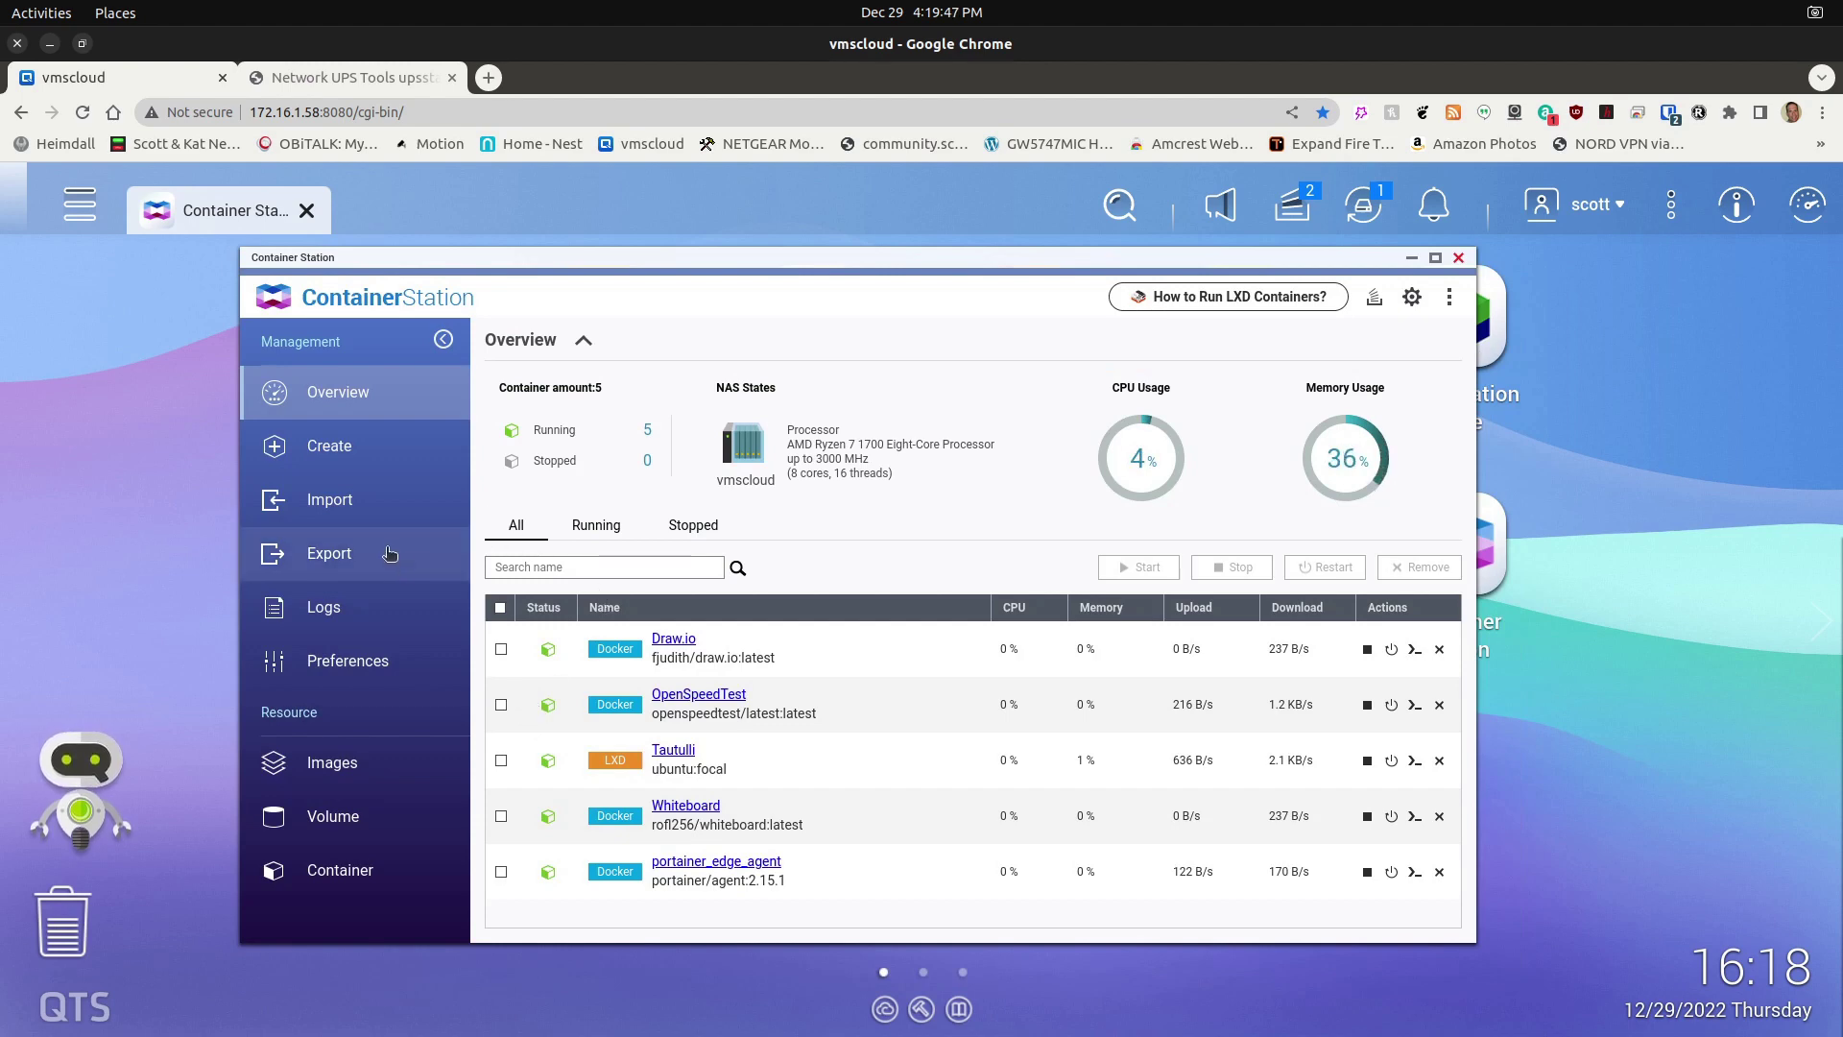
left_click(339, 451)
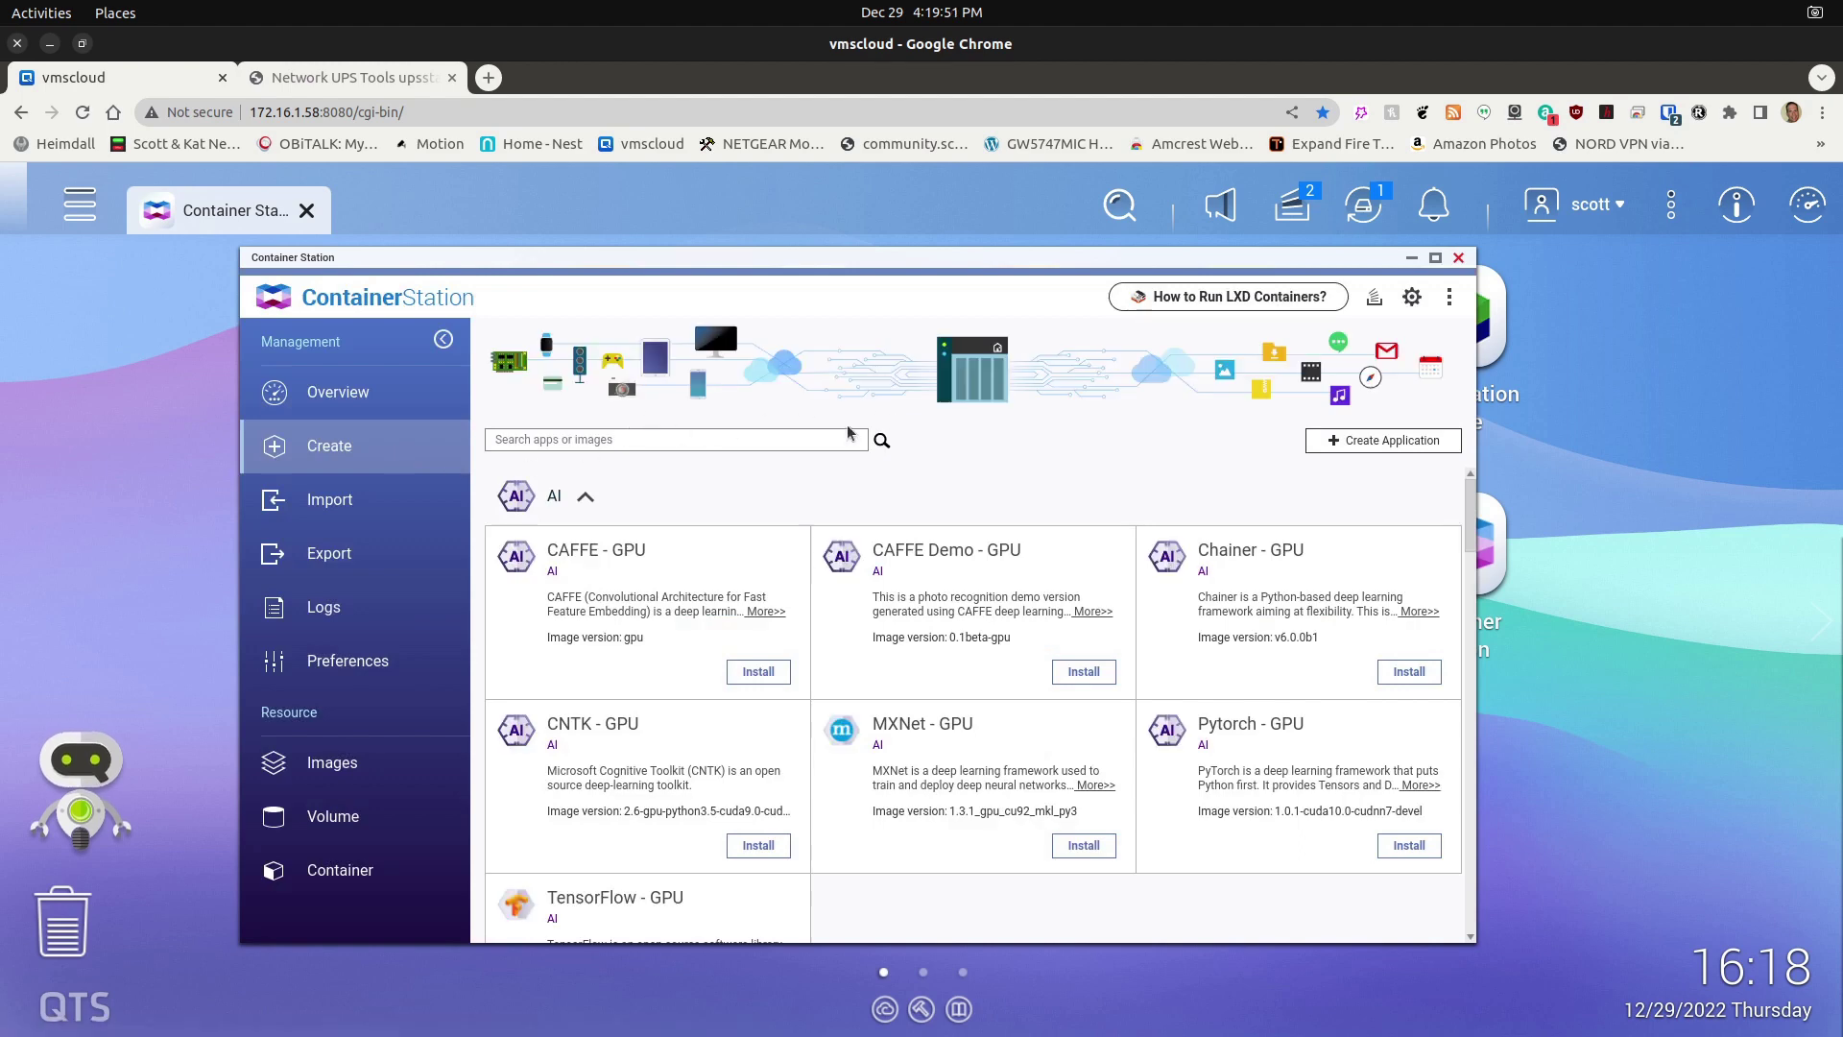
Search the container images for ubuntu and start installing the jammy version from the LXD Image Server
left_click(667, 446)
left_click(667, 444)
type("u")
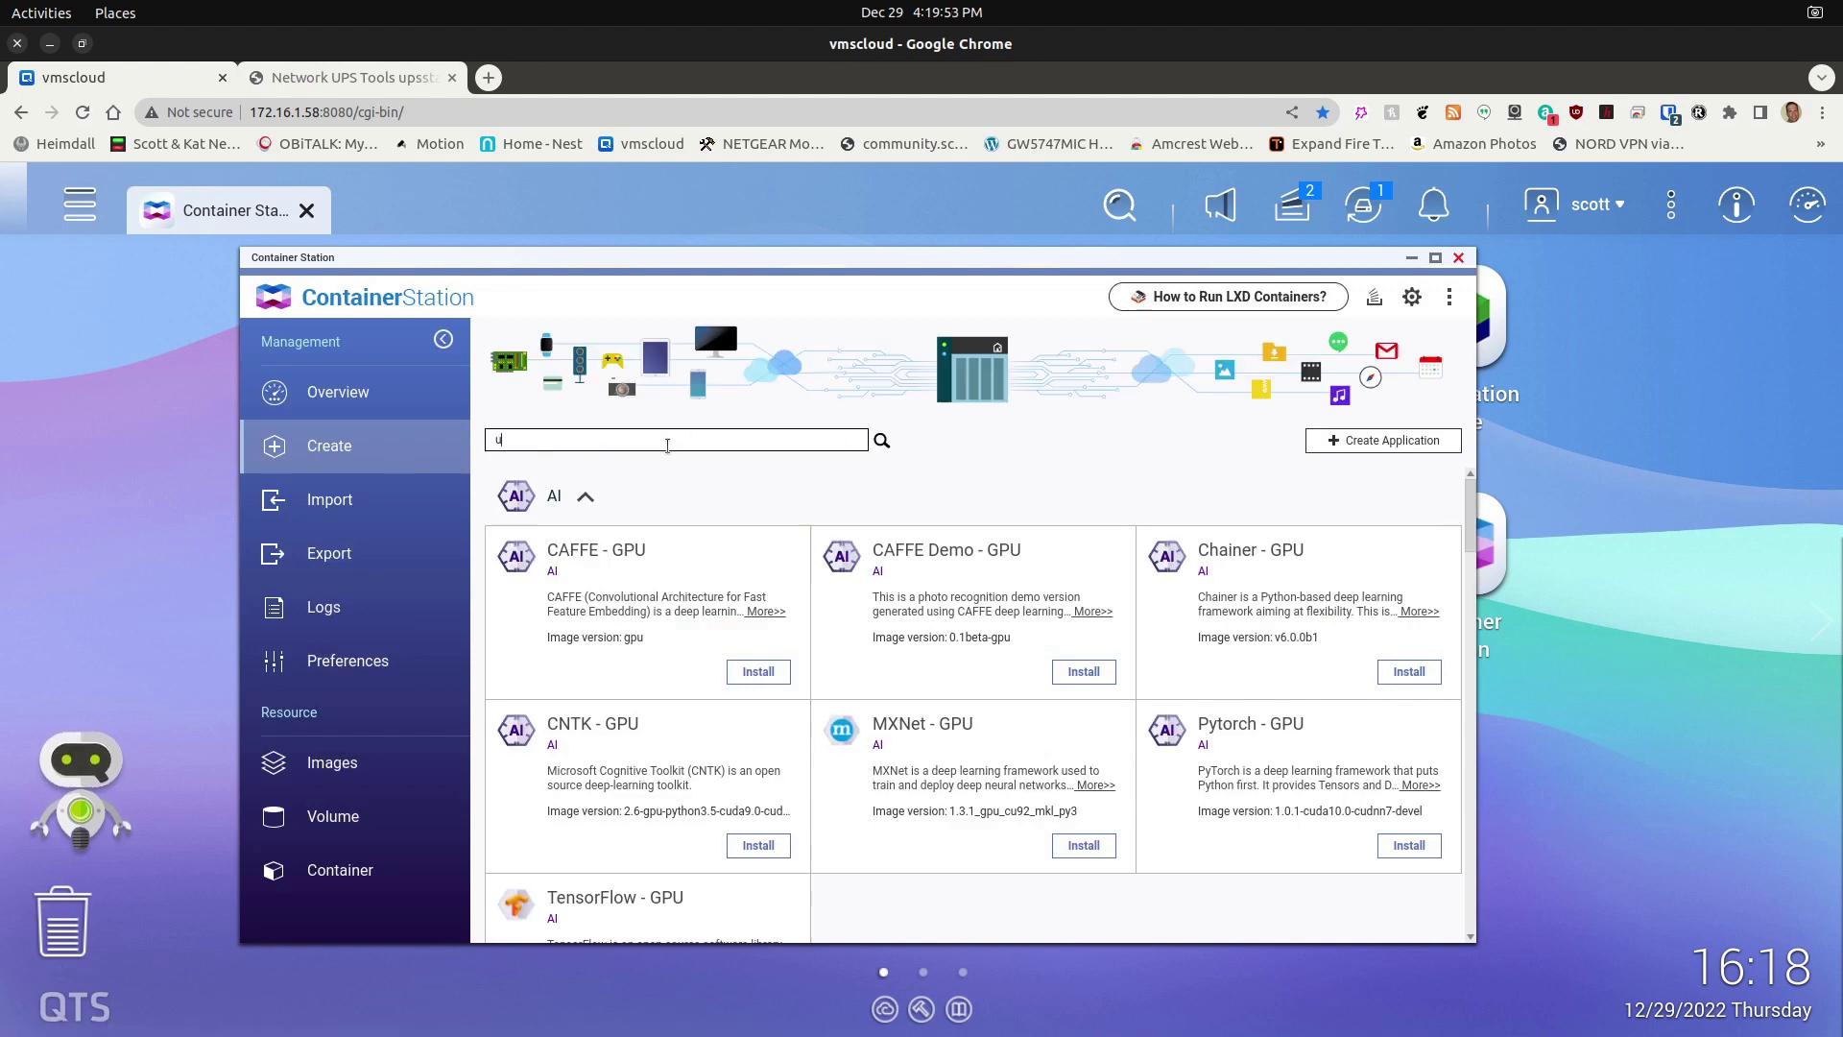
type("buntu")
key("Return")
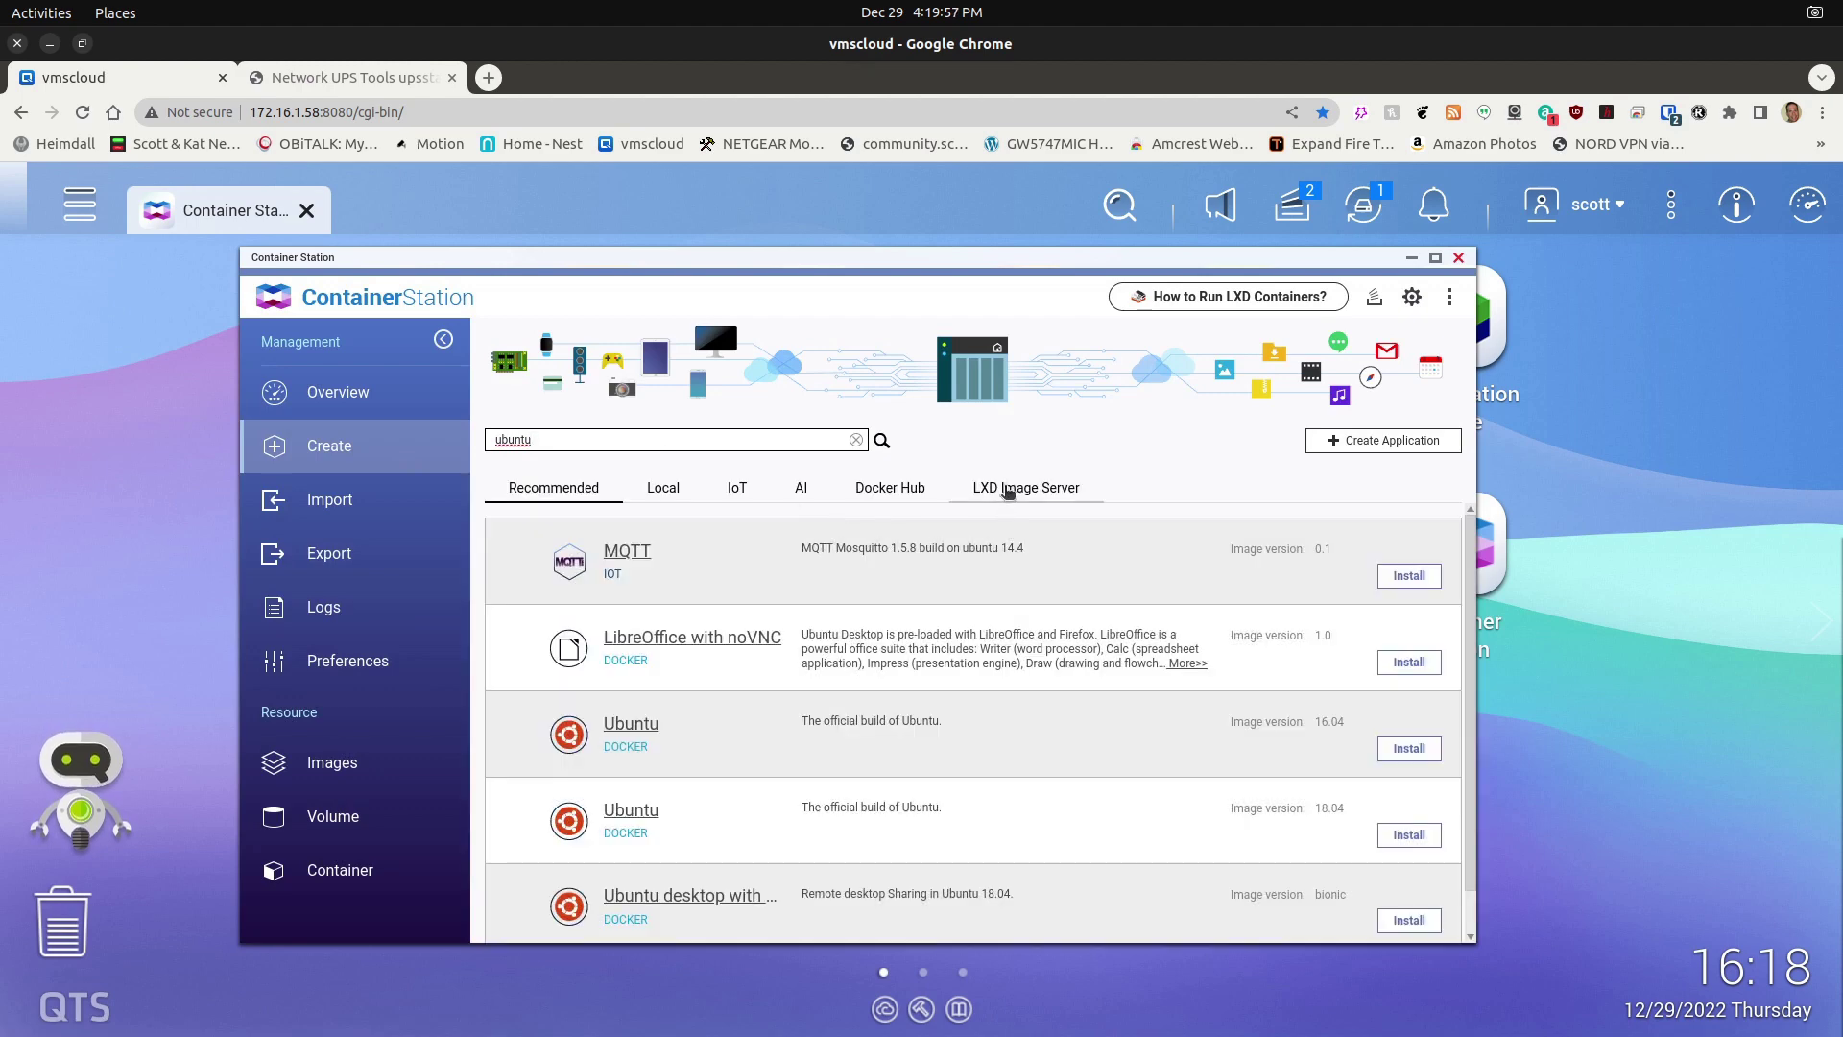
left_click(1008, 490)
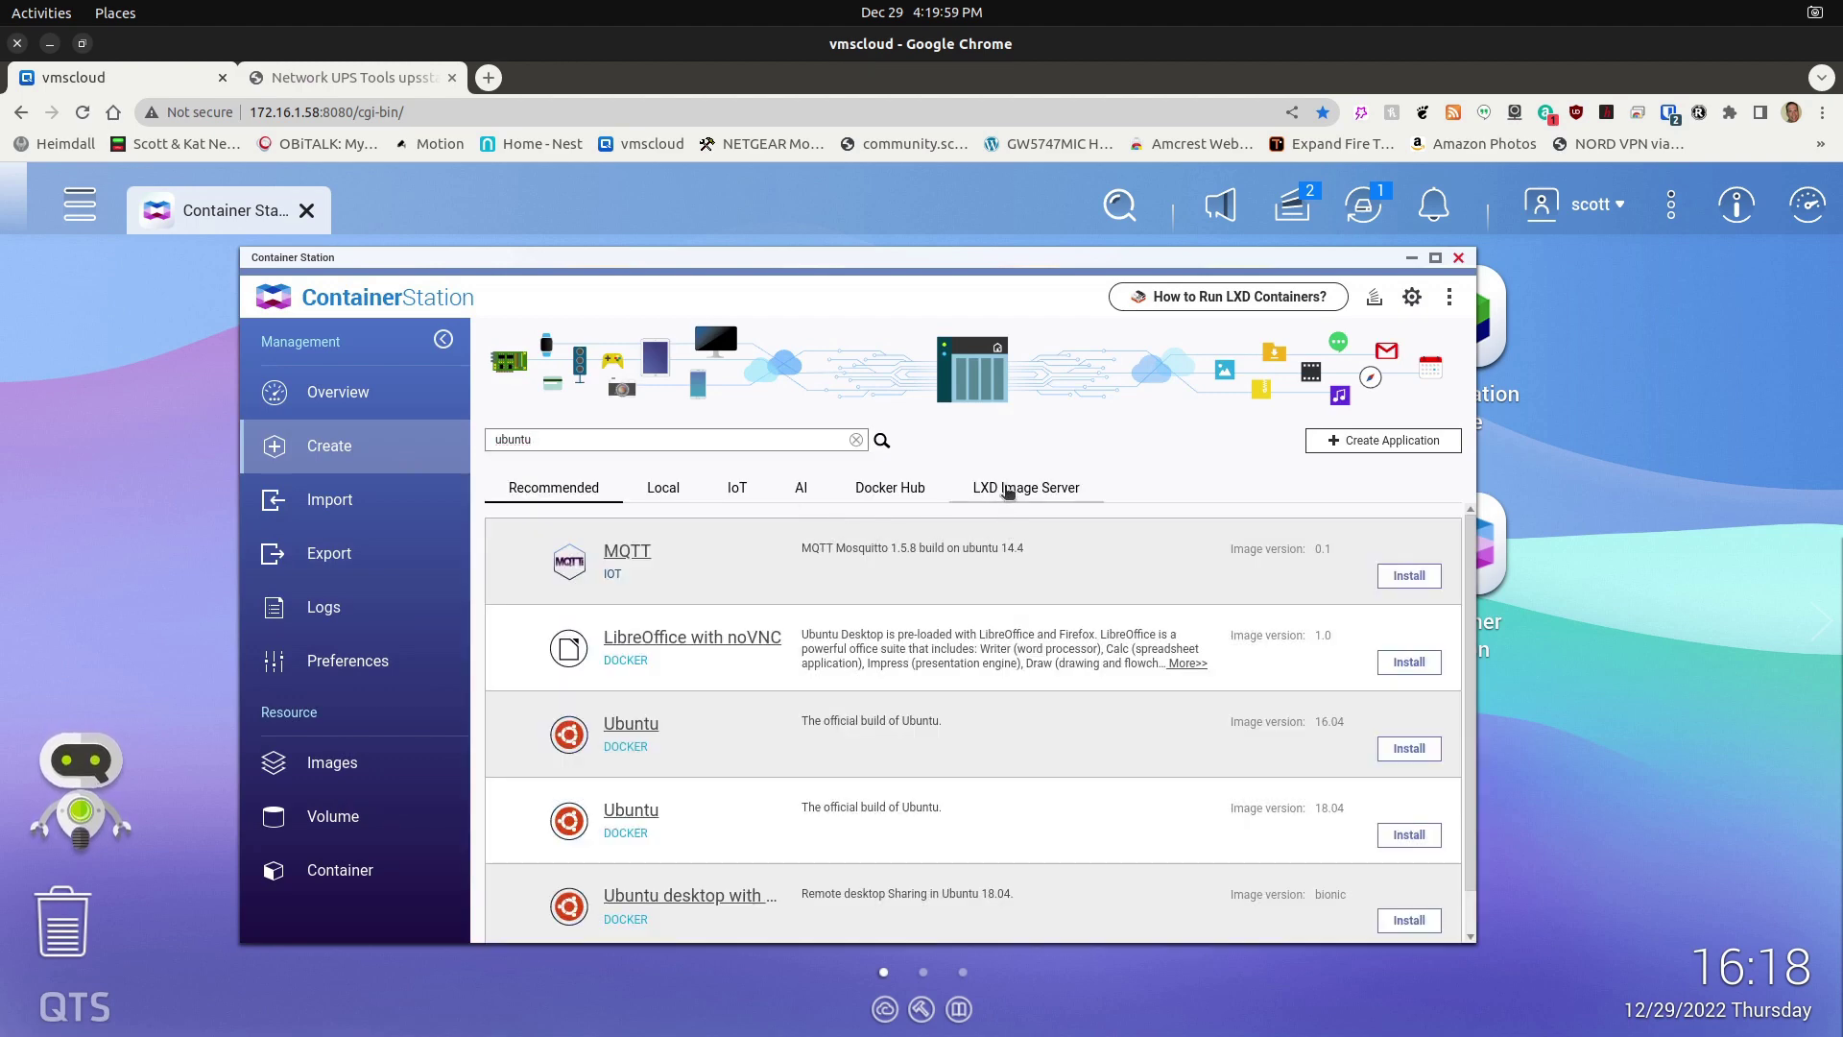
scroll(1225, 682, "down", 1)
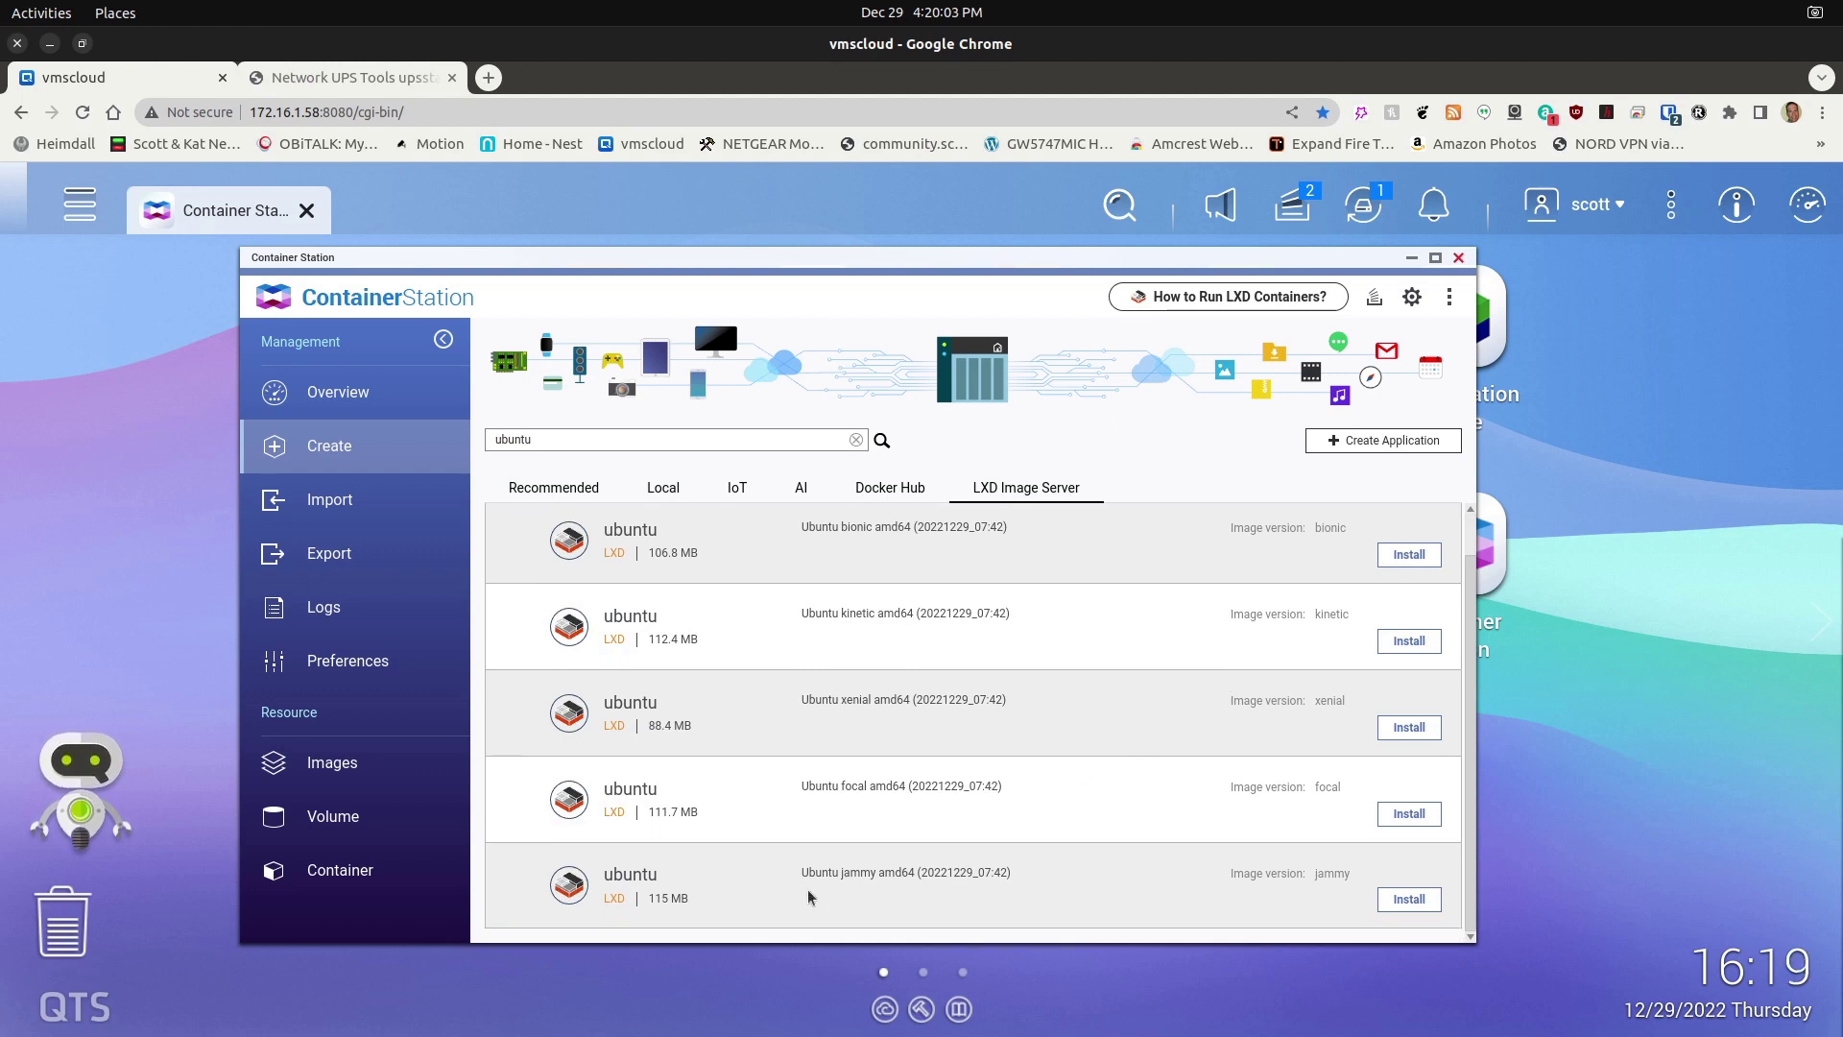
left_click(1410, 901)
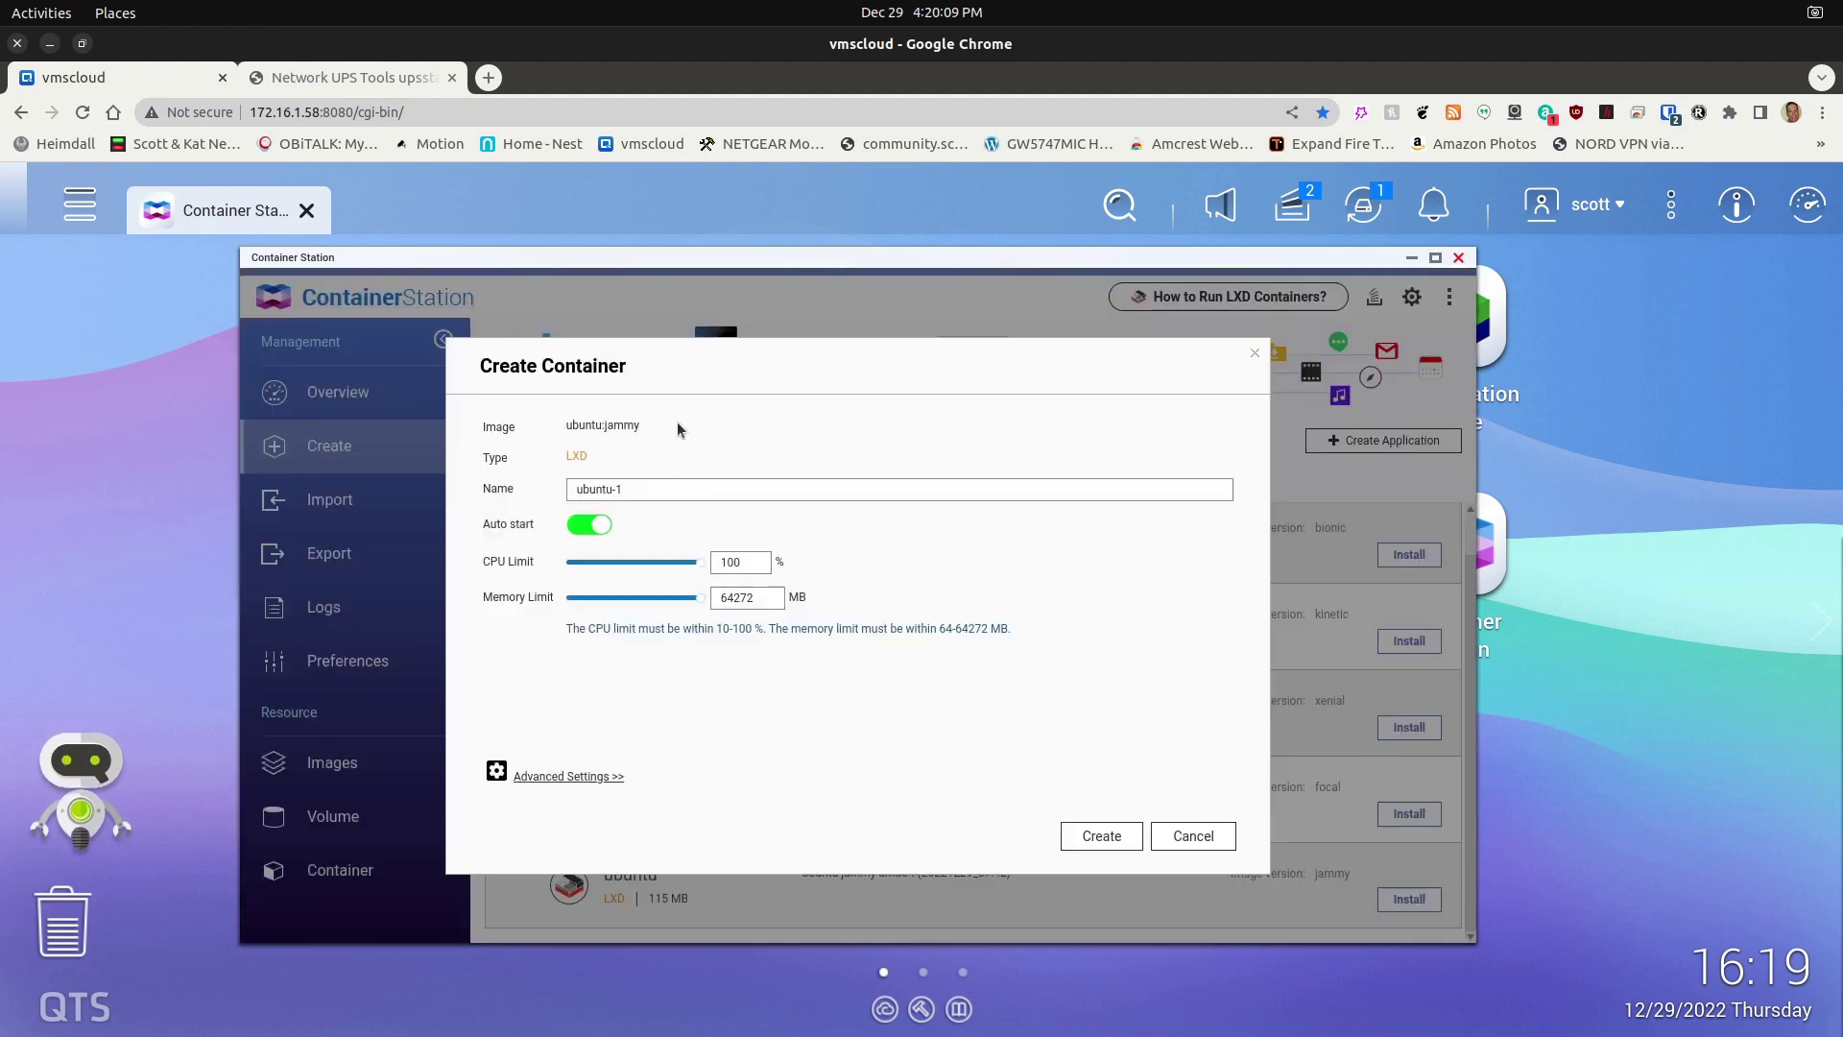
Name the new container CGStats
left_click_drag(648, 486, 560, 488)
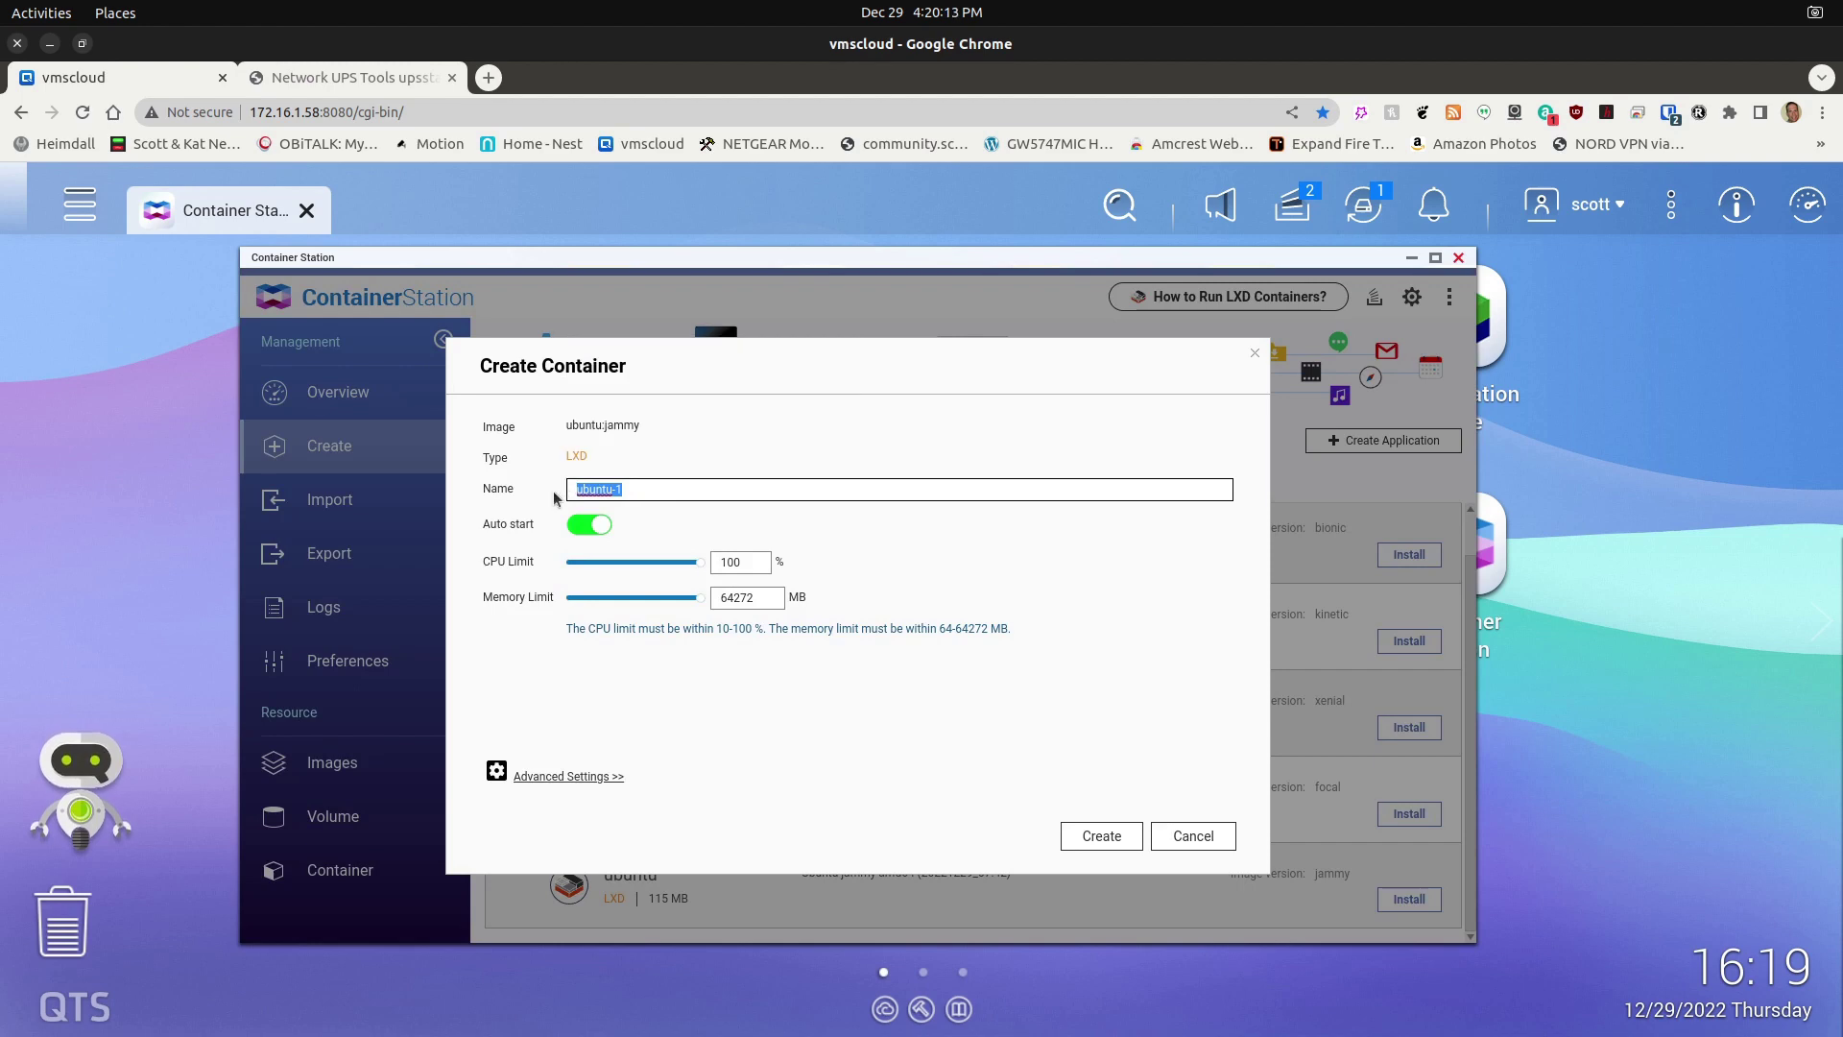
type("C")
type("ISt")
type("ts")
Set the container's CPU limit to 10 % and lower its memory limit
double_click(753, 566)
type("1")
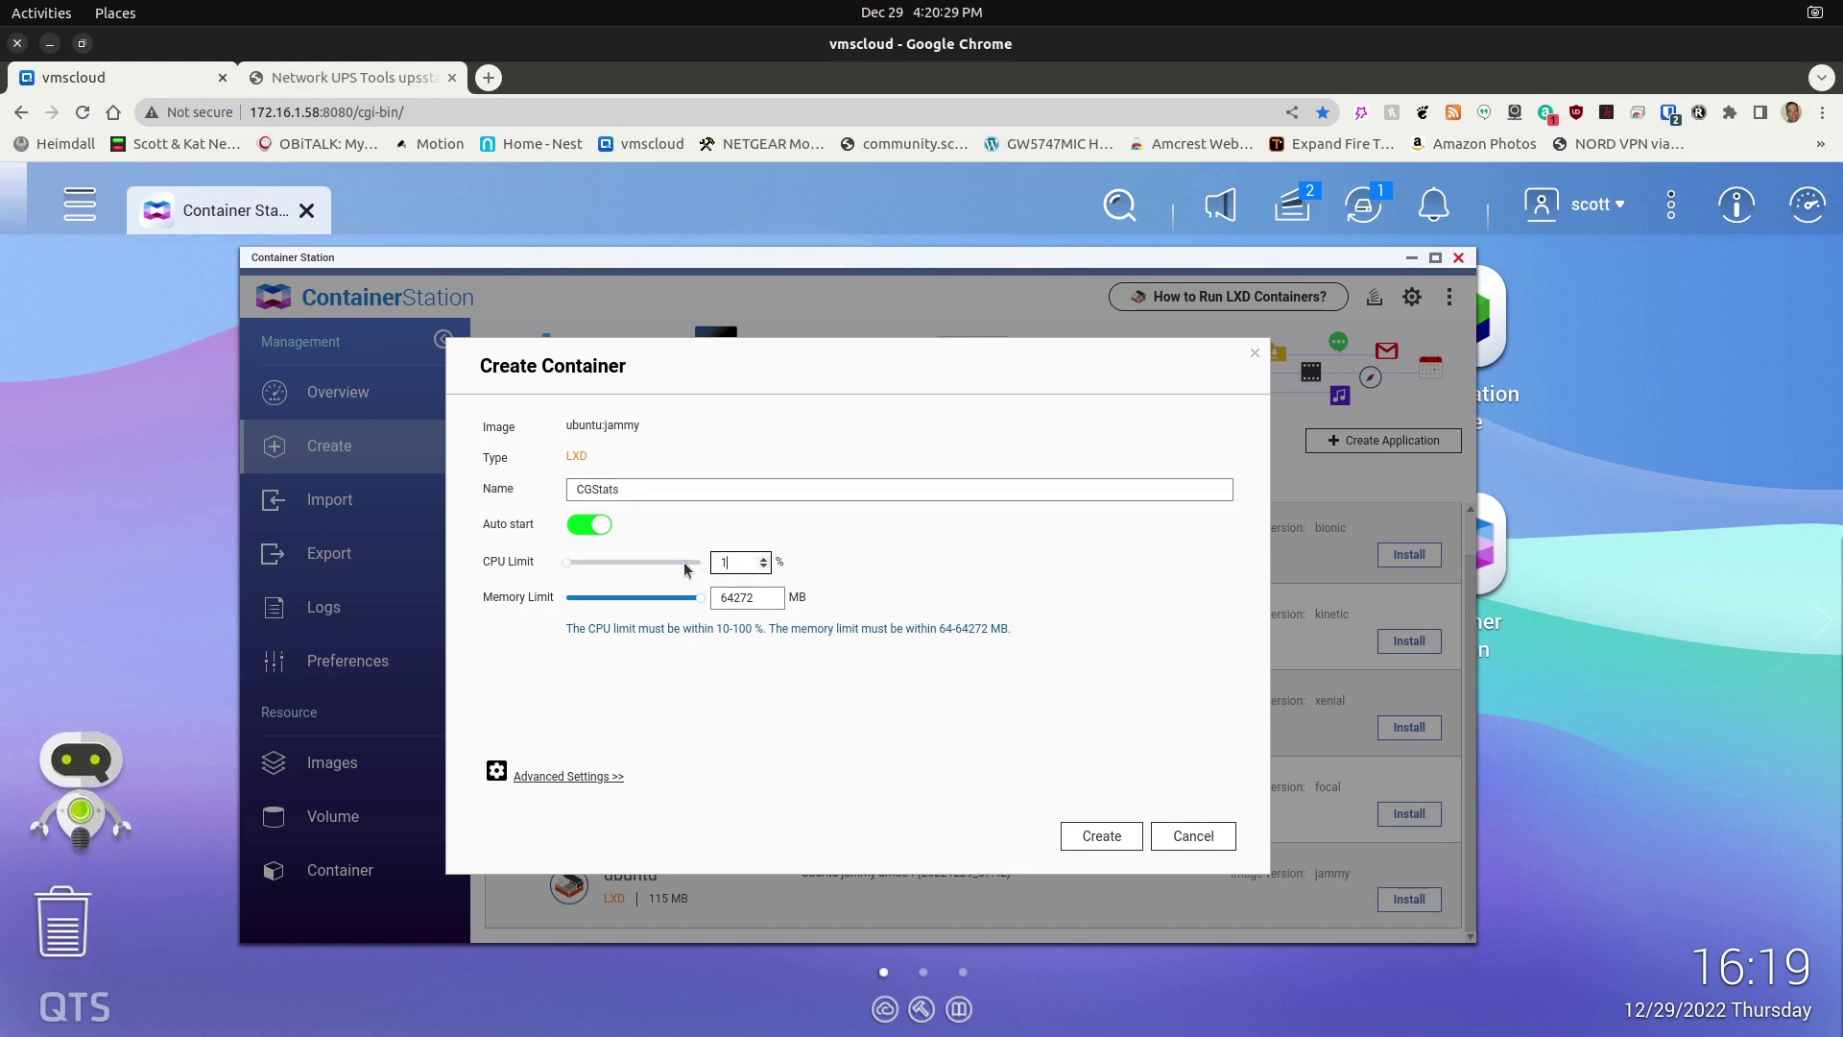
type("0")
key("Tab")
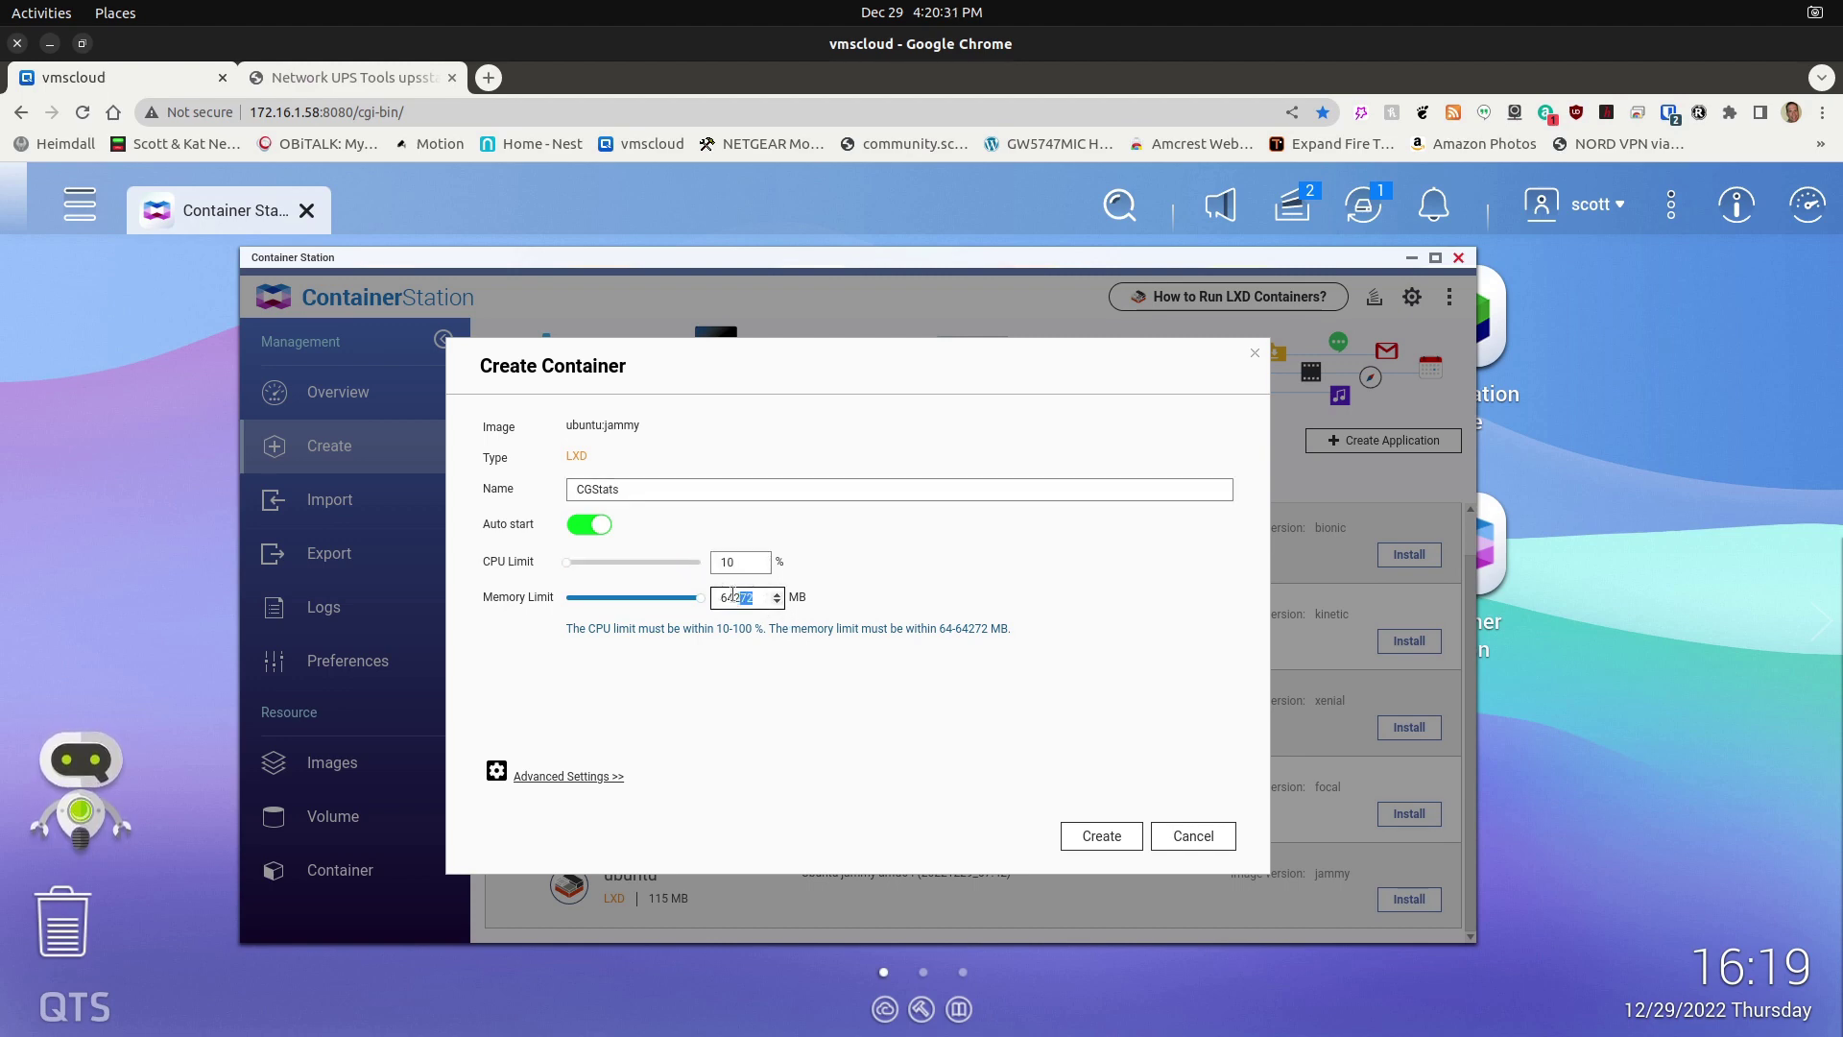
type("204")
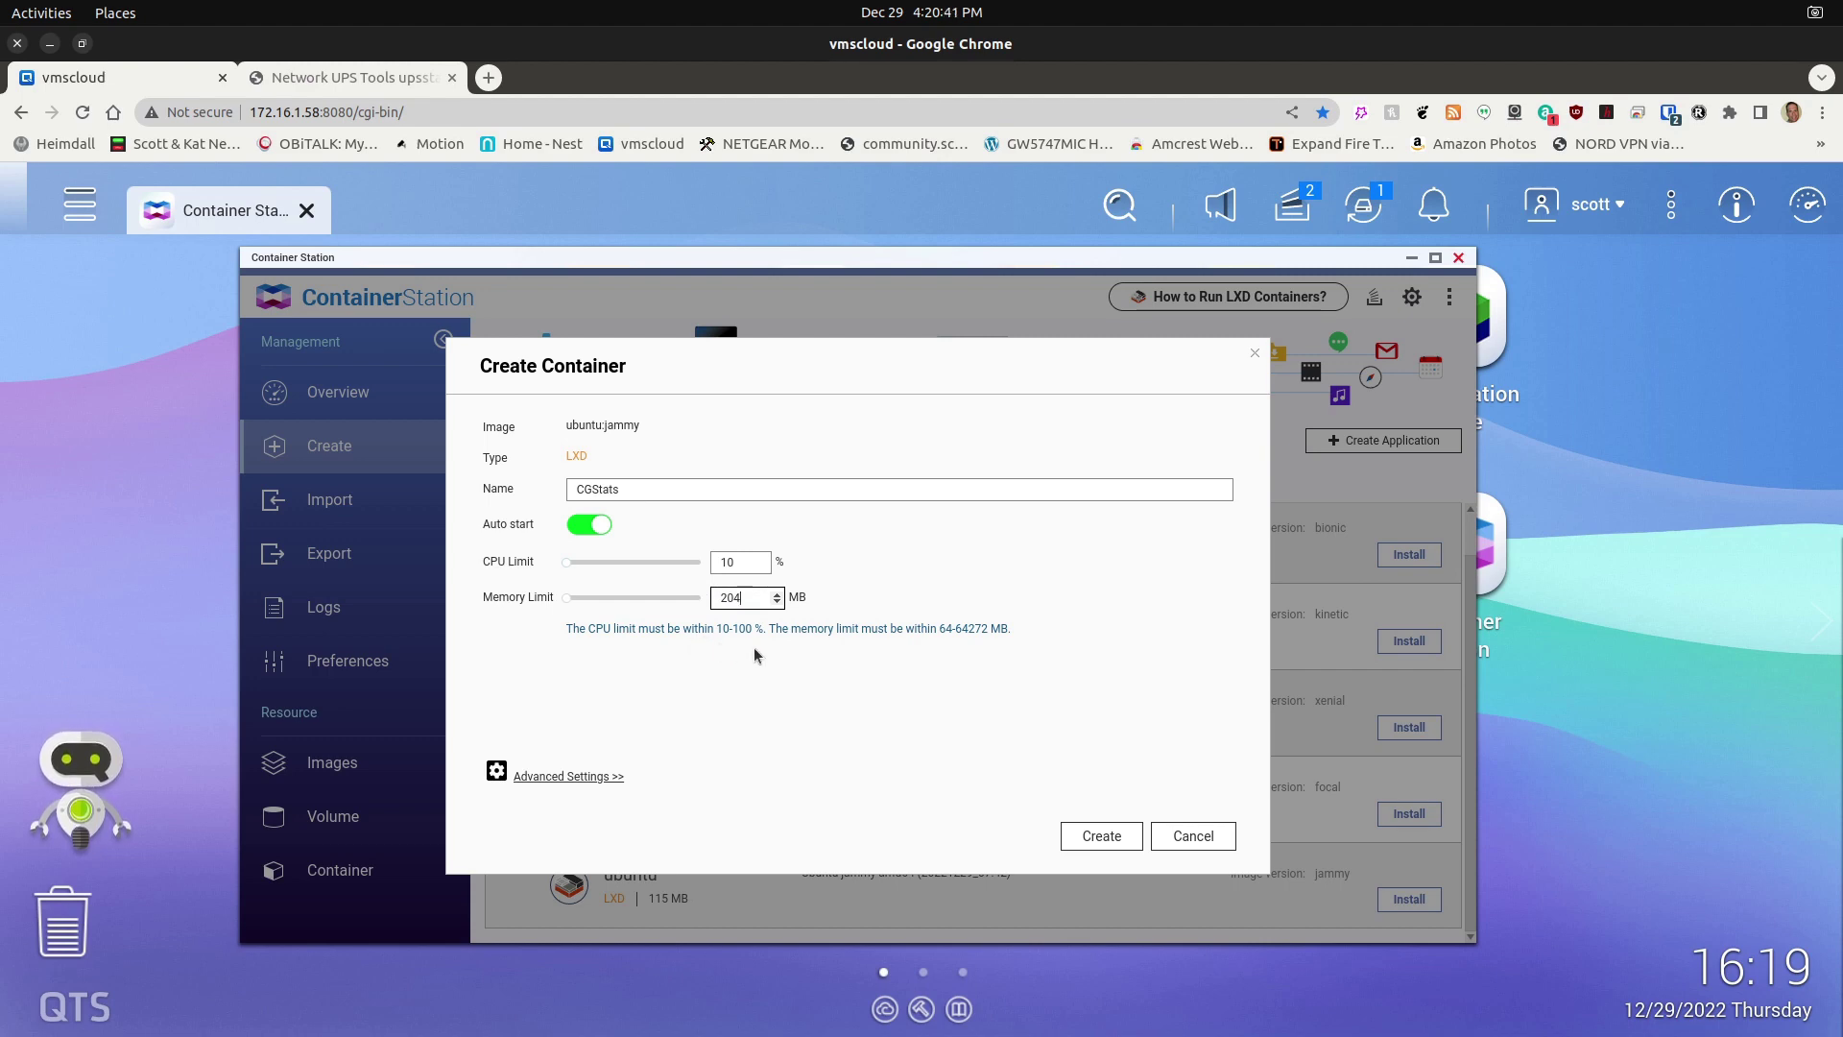
key("BackSpace")
key("BackSpace")
key("BackSpace")
type("1")
In the container's advanced network settings, generate a new MAC address and set the network mode to Bridge
left_click(584, 773)
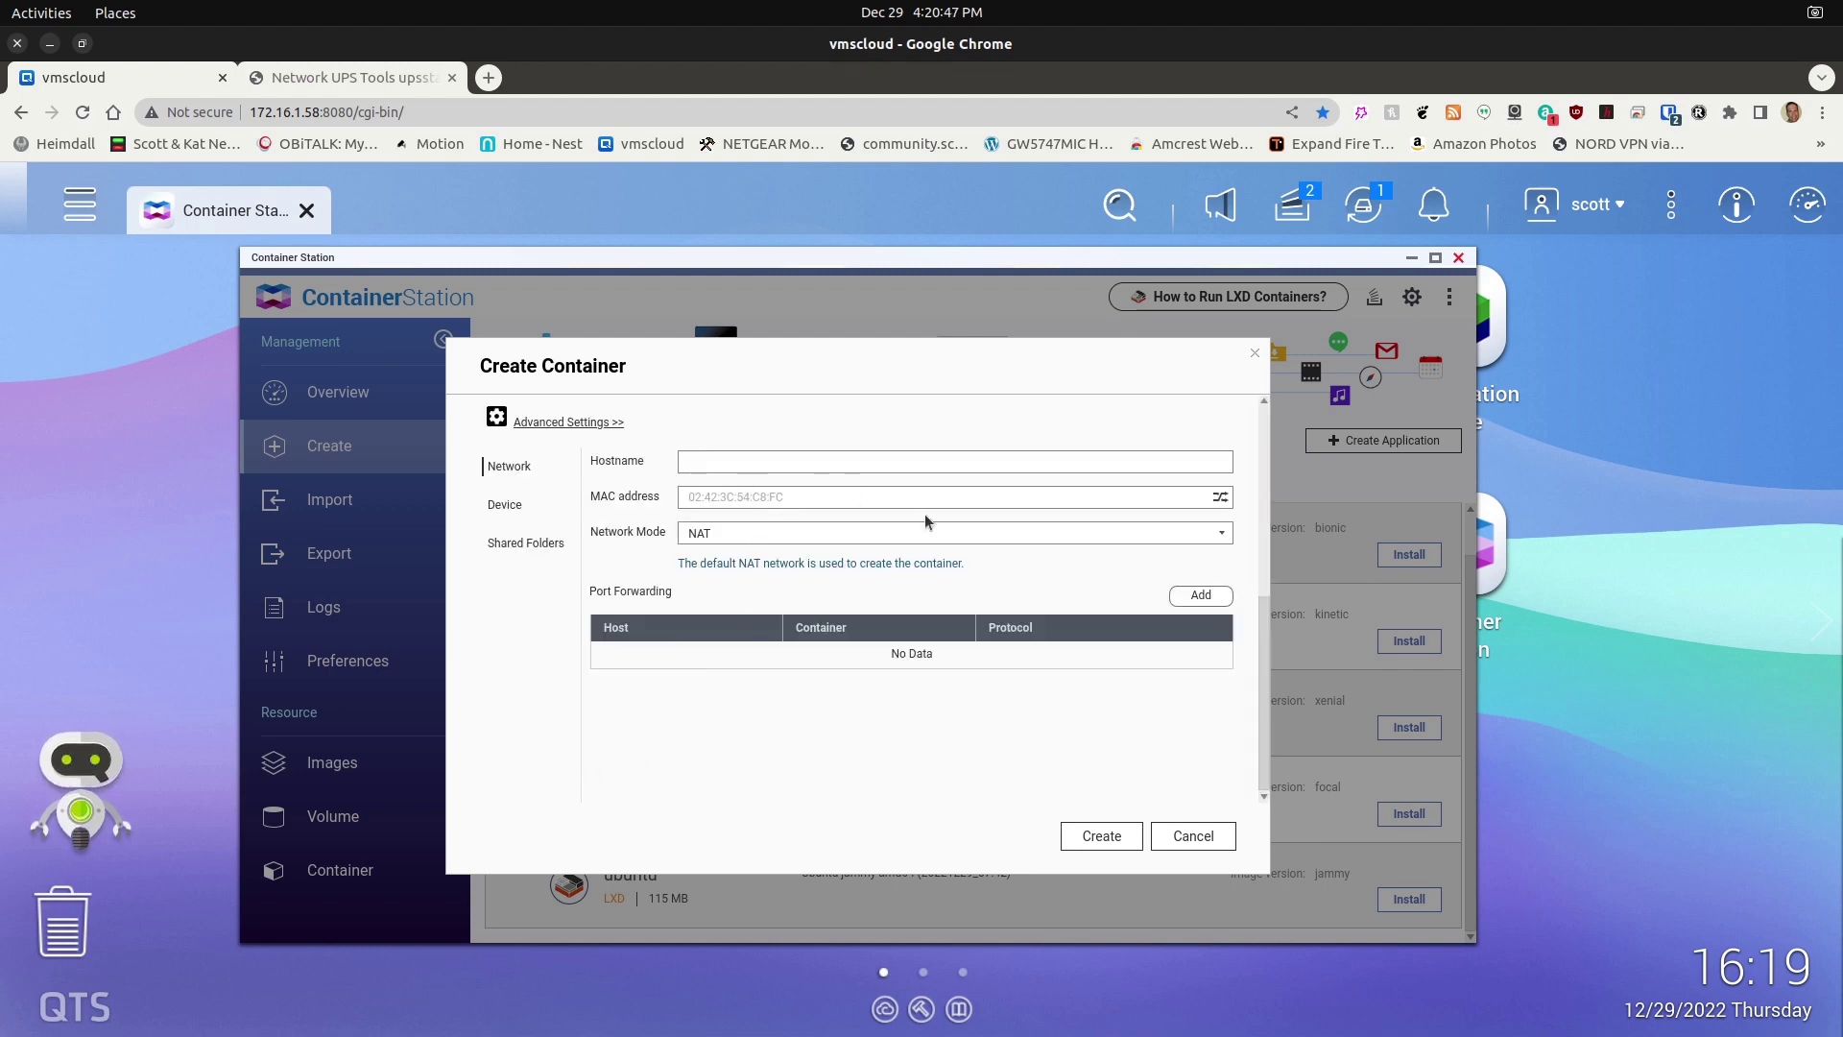
left_click(1219, 499)
left_click(1223, 535)
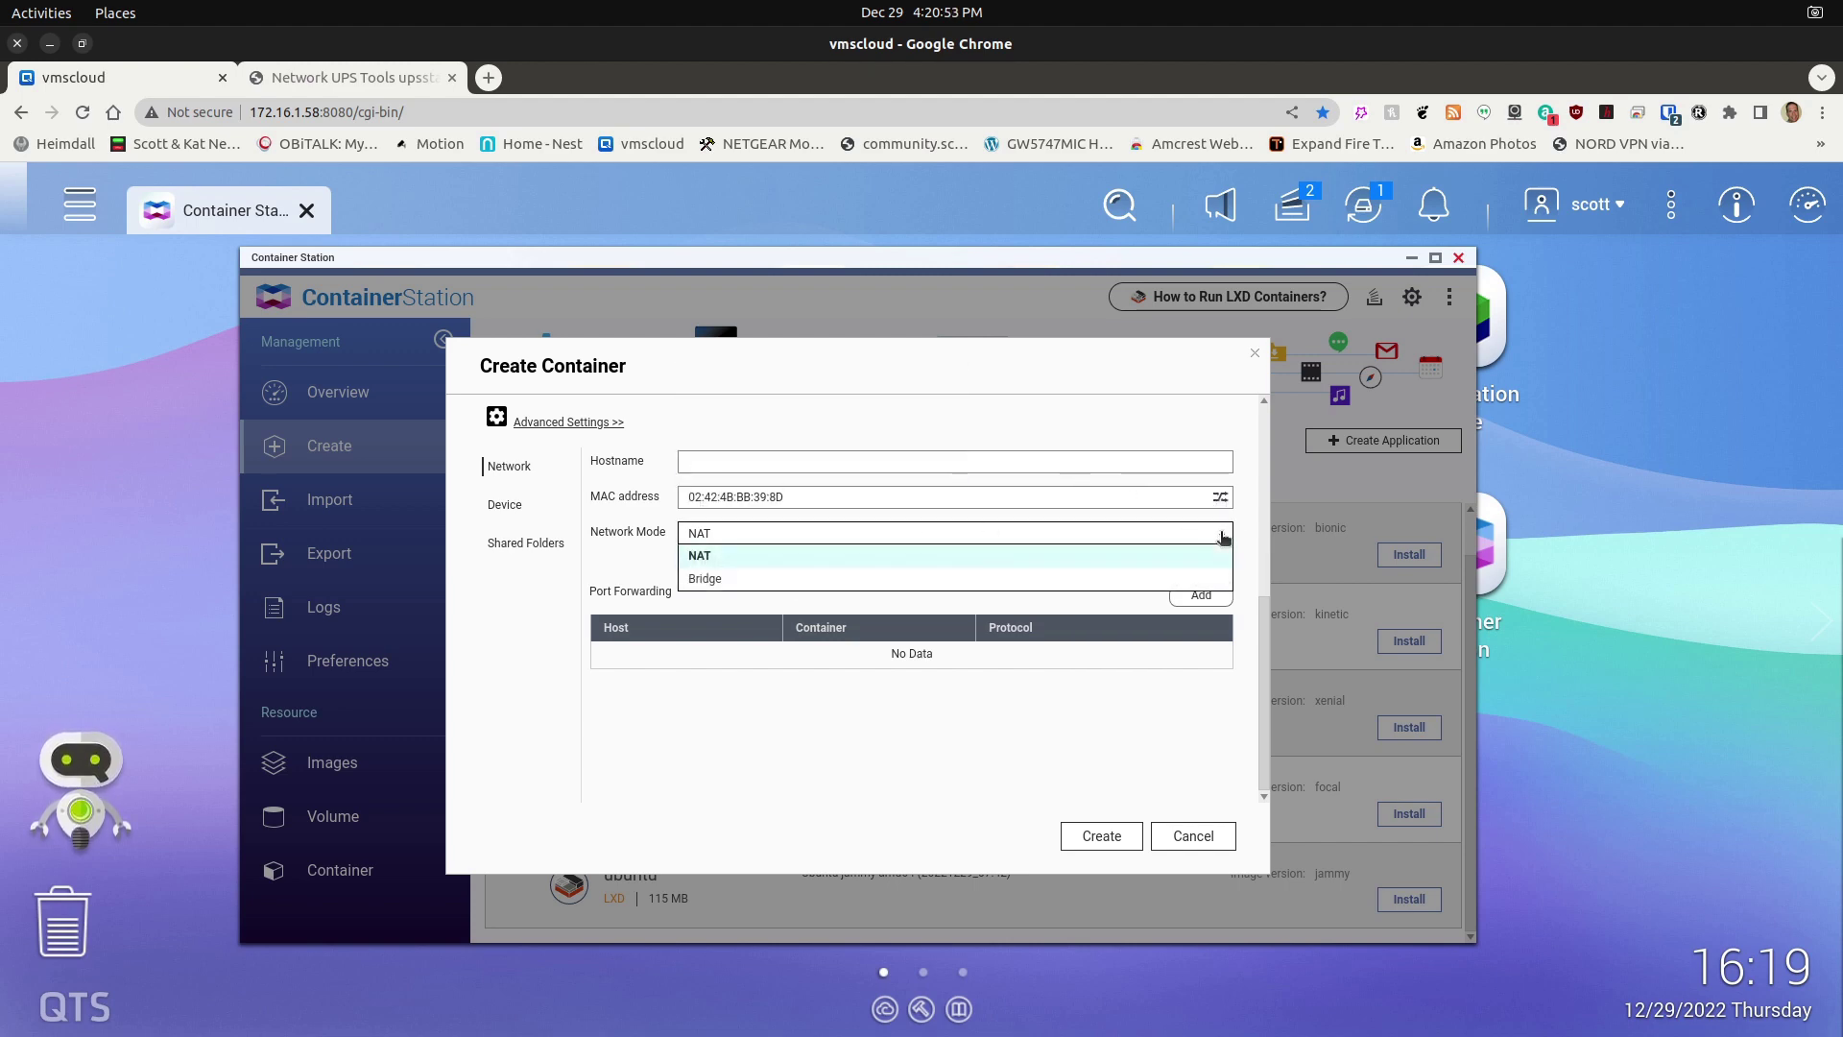
left_click(723, 579)
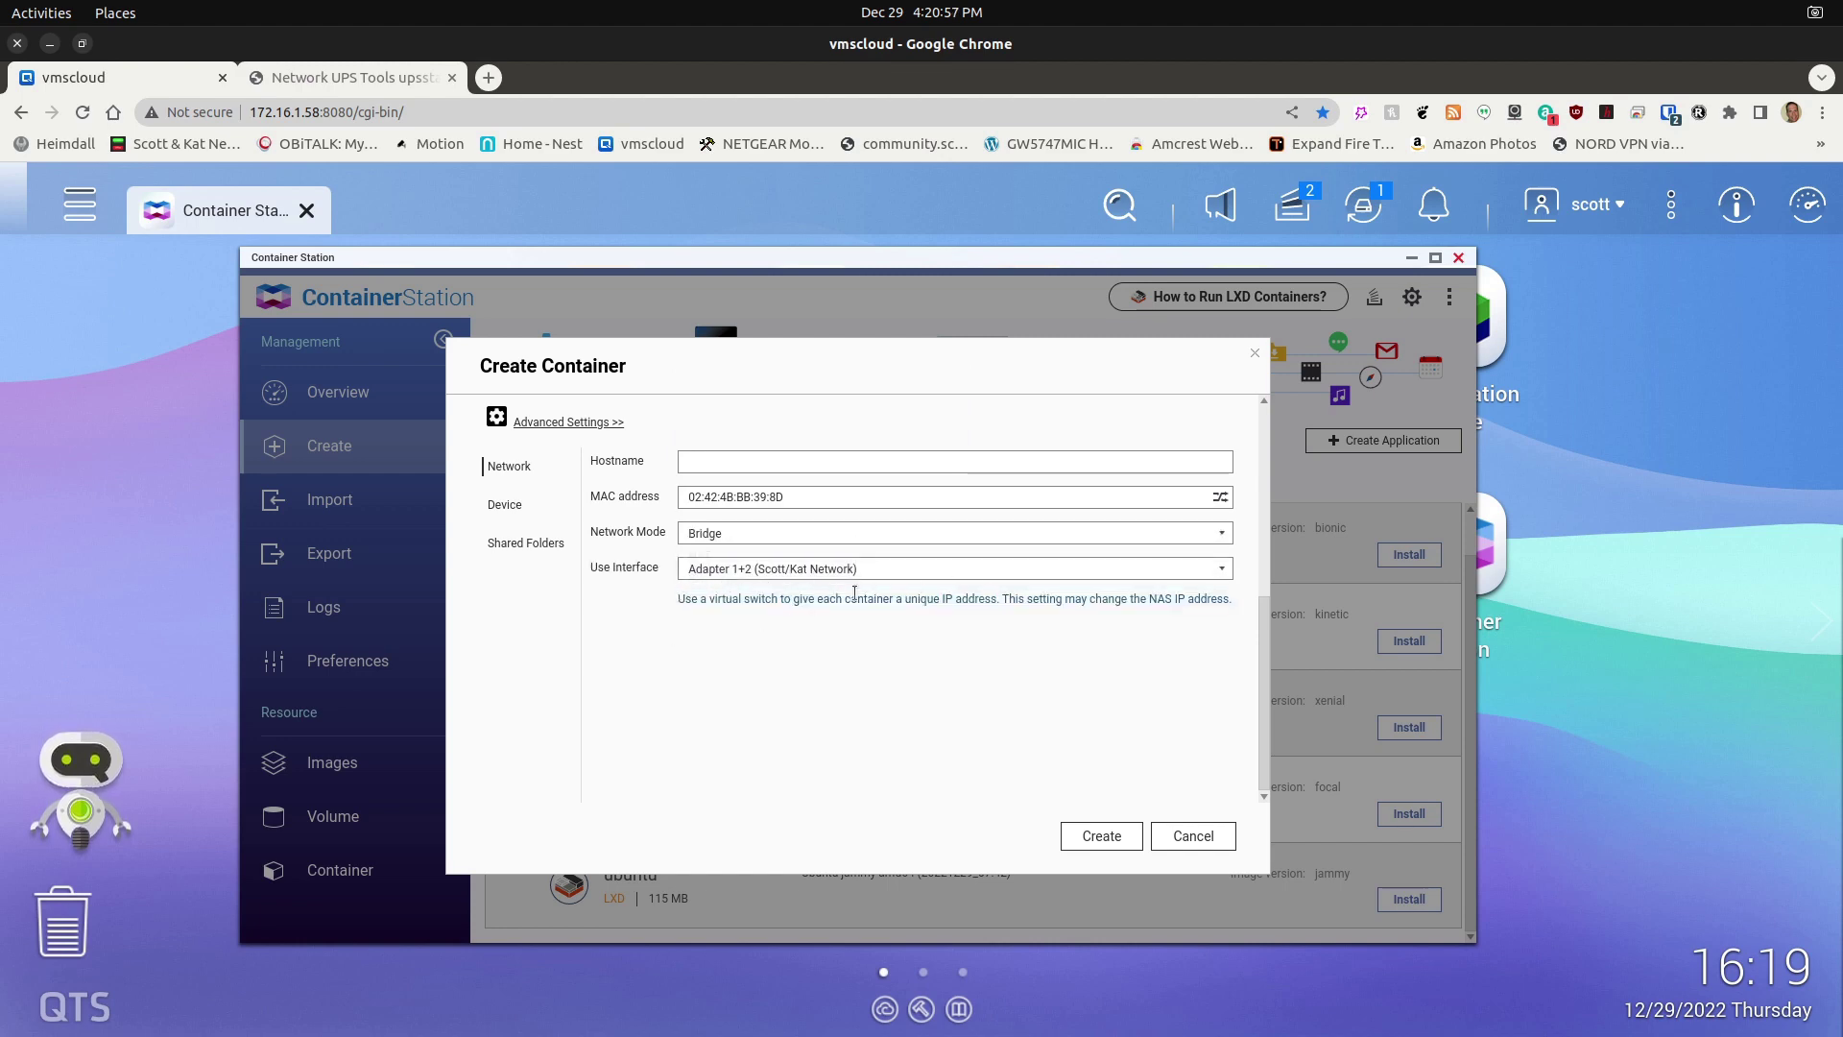
Create the container, accept the summary and allow it to run in privileged mode
left_click(1093, 843)
left_click(1100, 823)
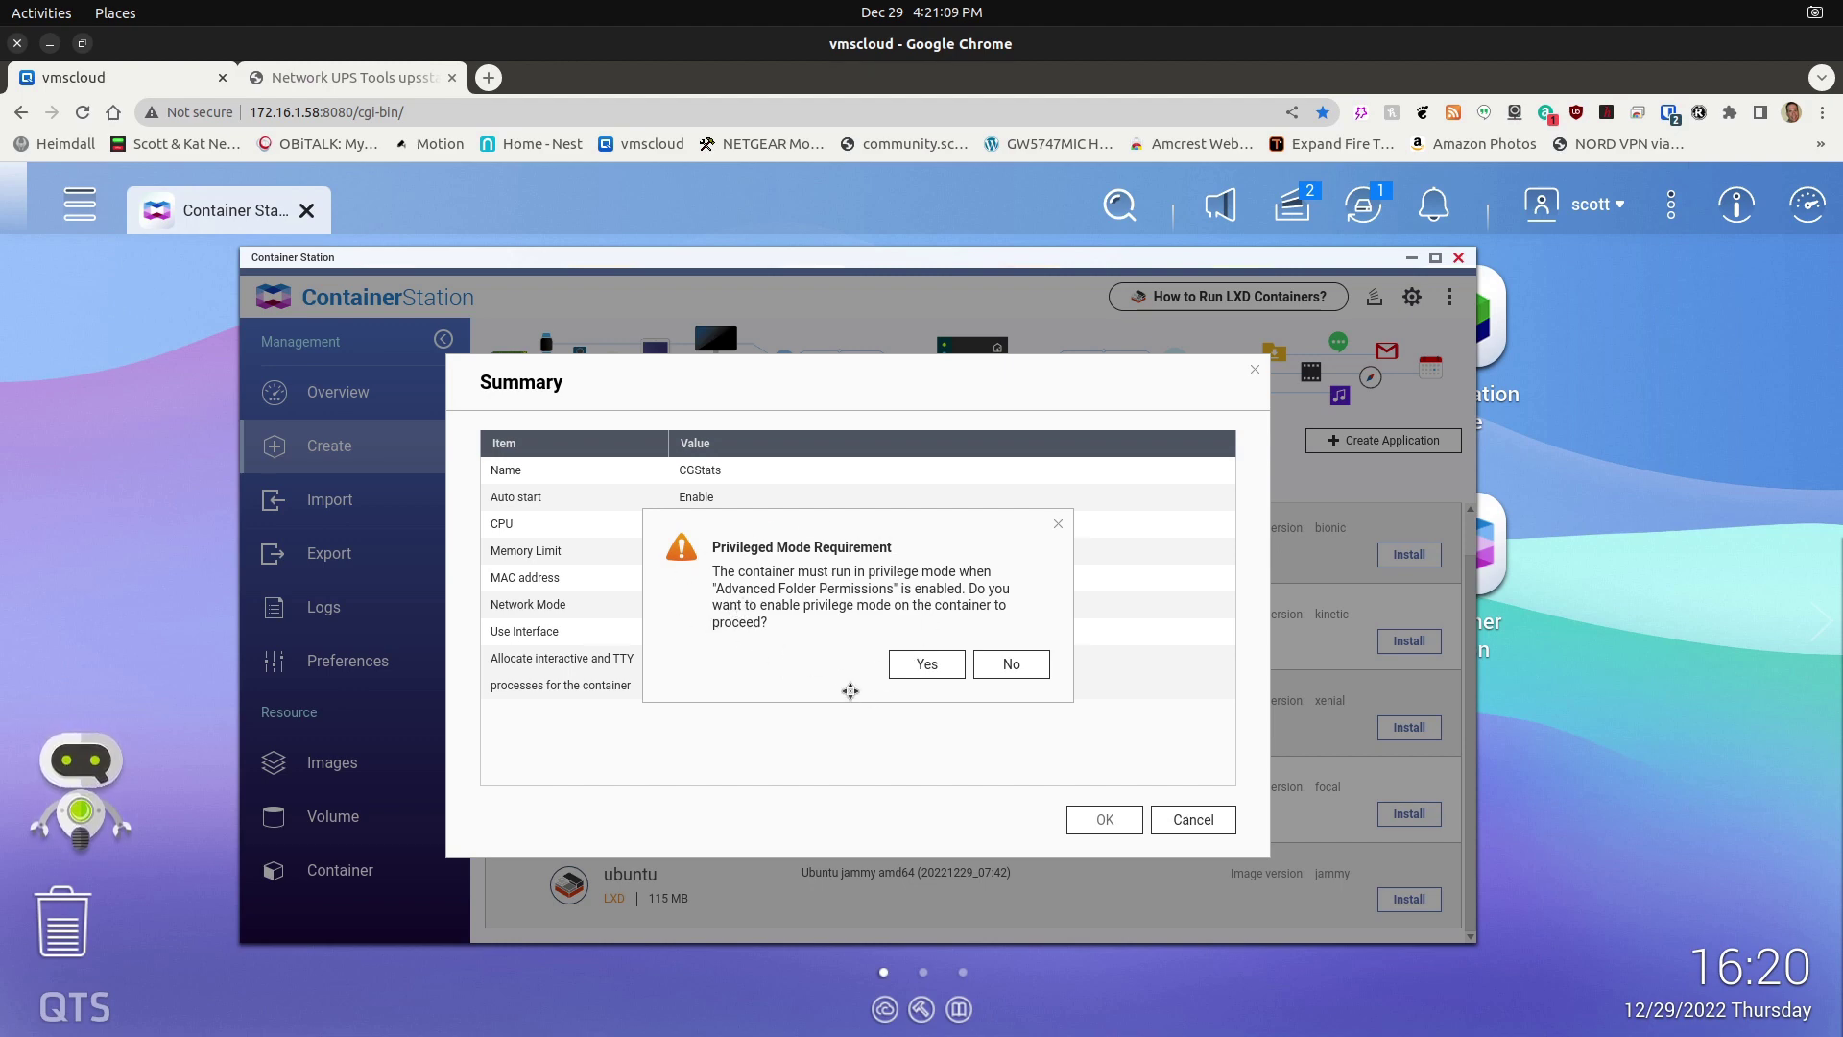
left_click(900, 667)
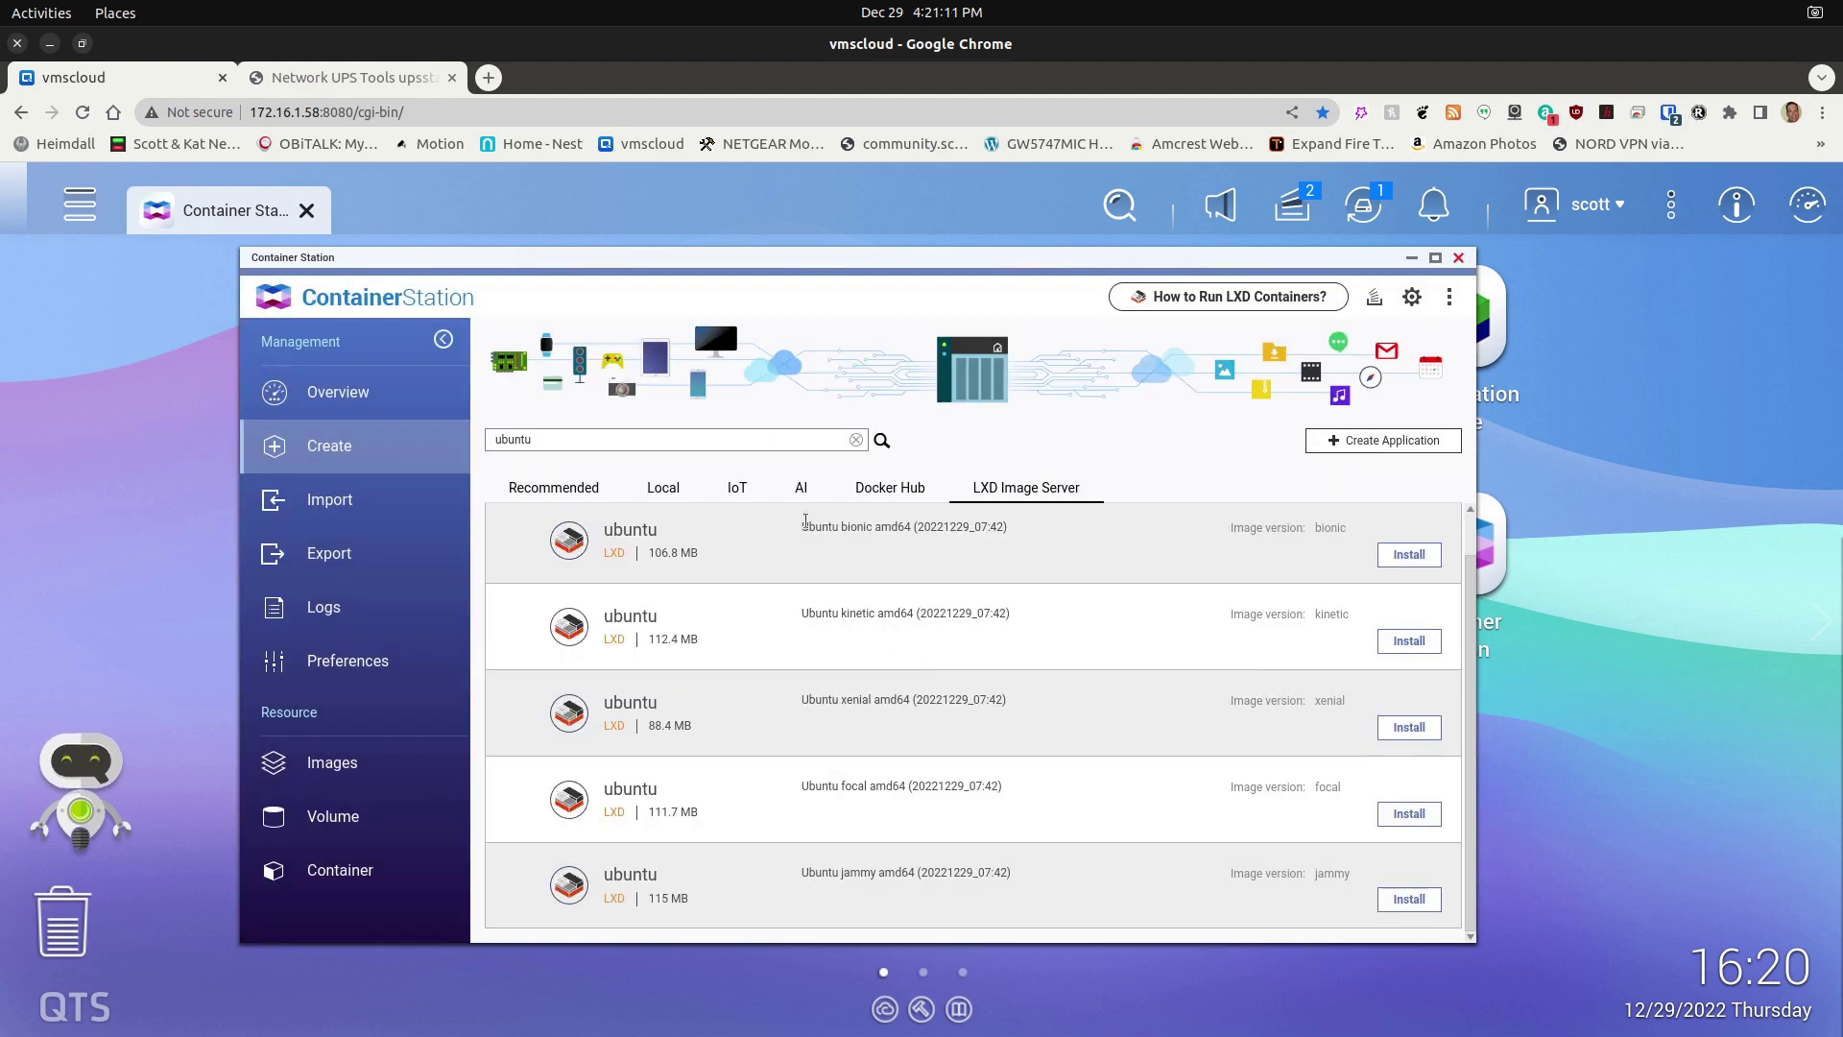
Return to the container overview and check the background task for the container creation
left_click(361, 398)
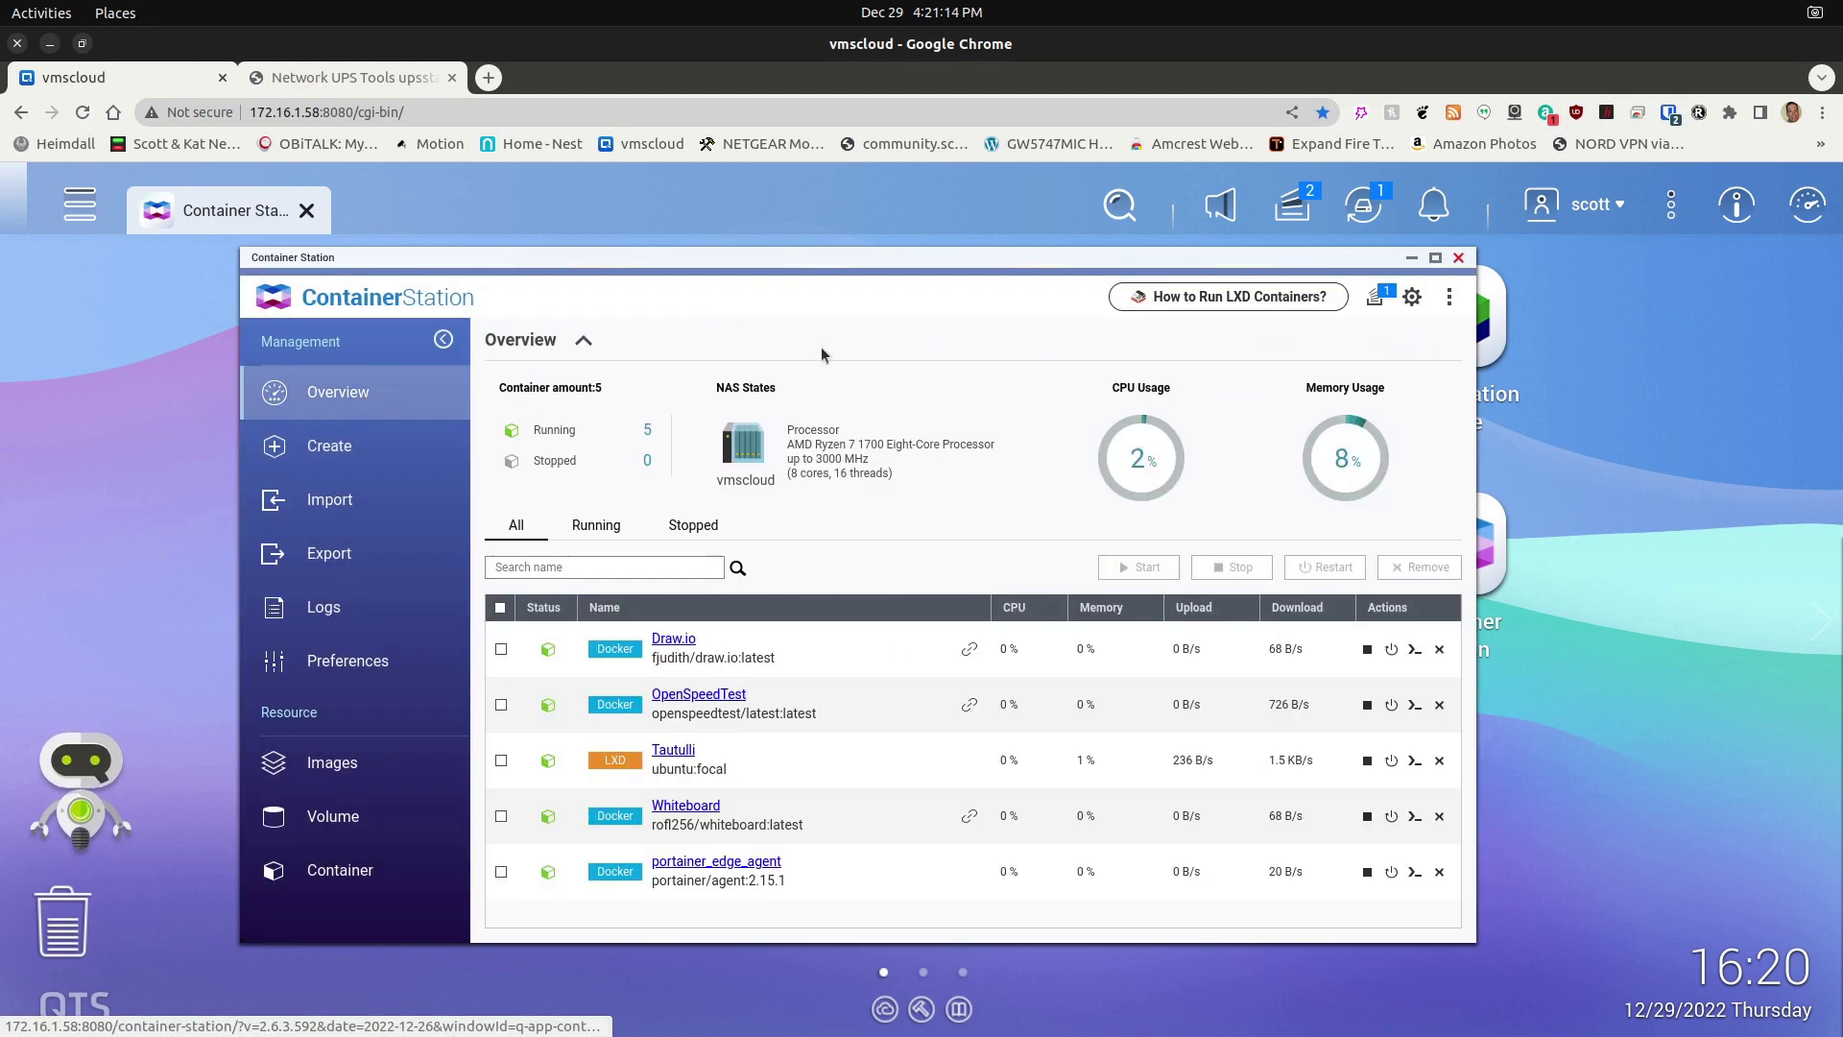
left_click(1375, 298)
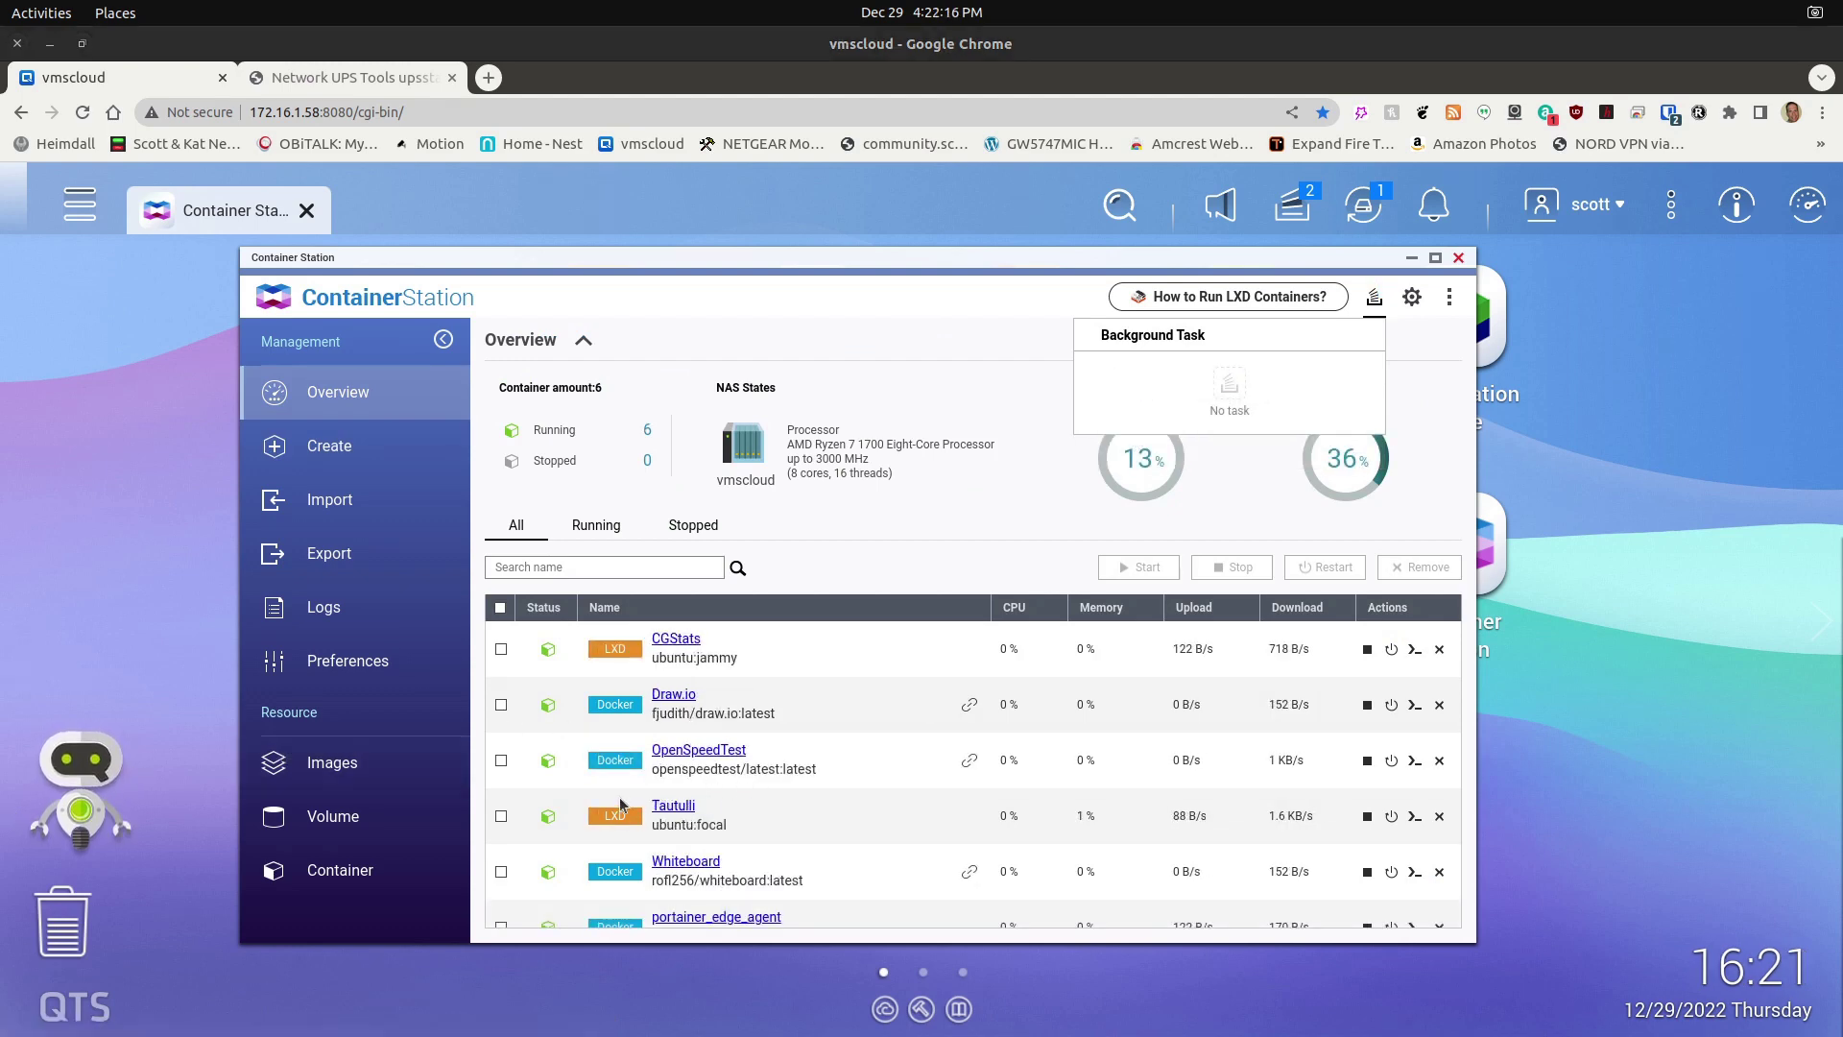
left_click(879, 539)
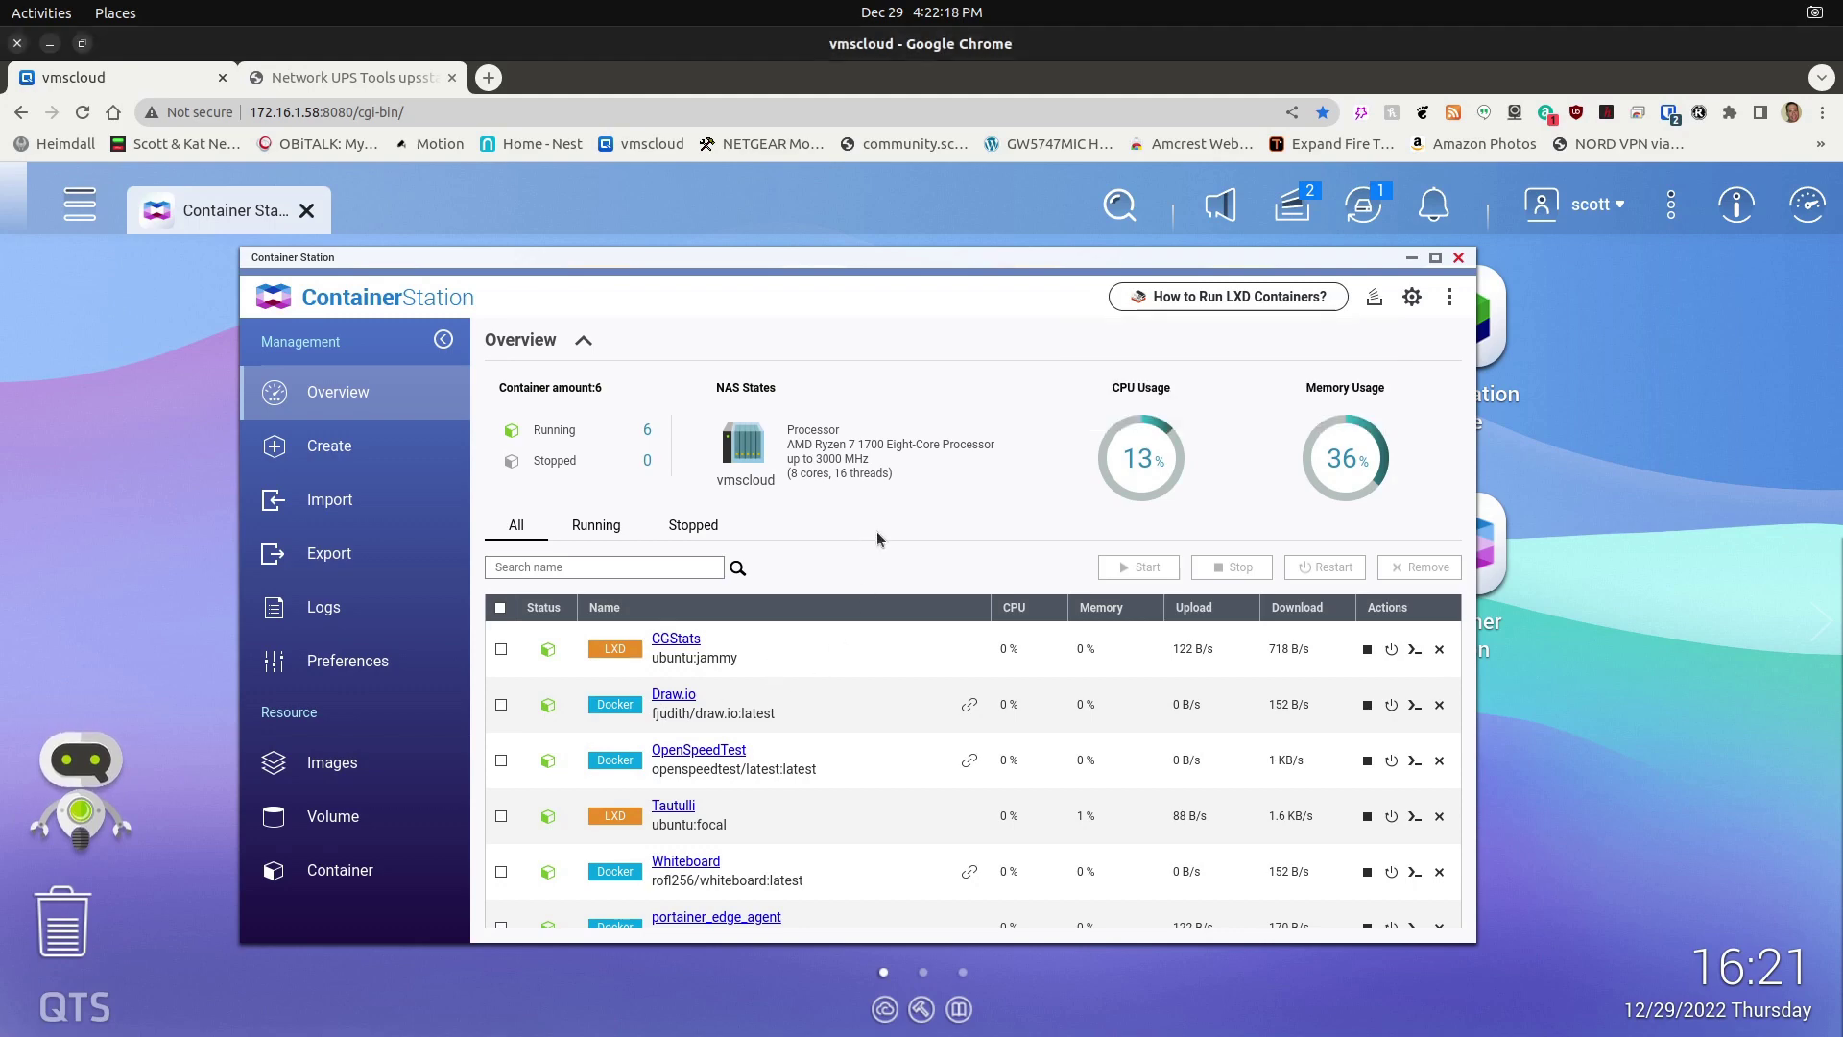
Open the CGStats container and connect to its terminal with the command /bin/sh
left_click(676, 640)
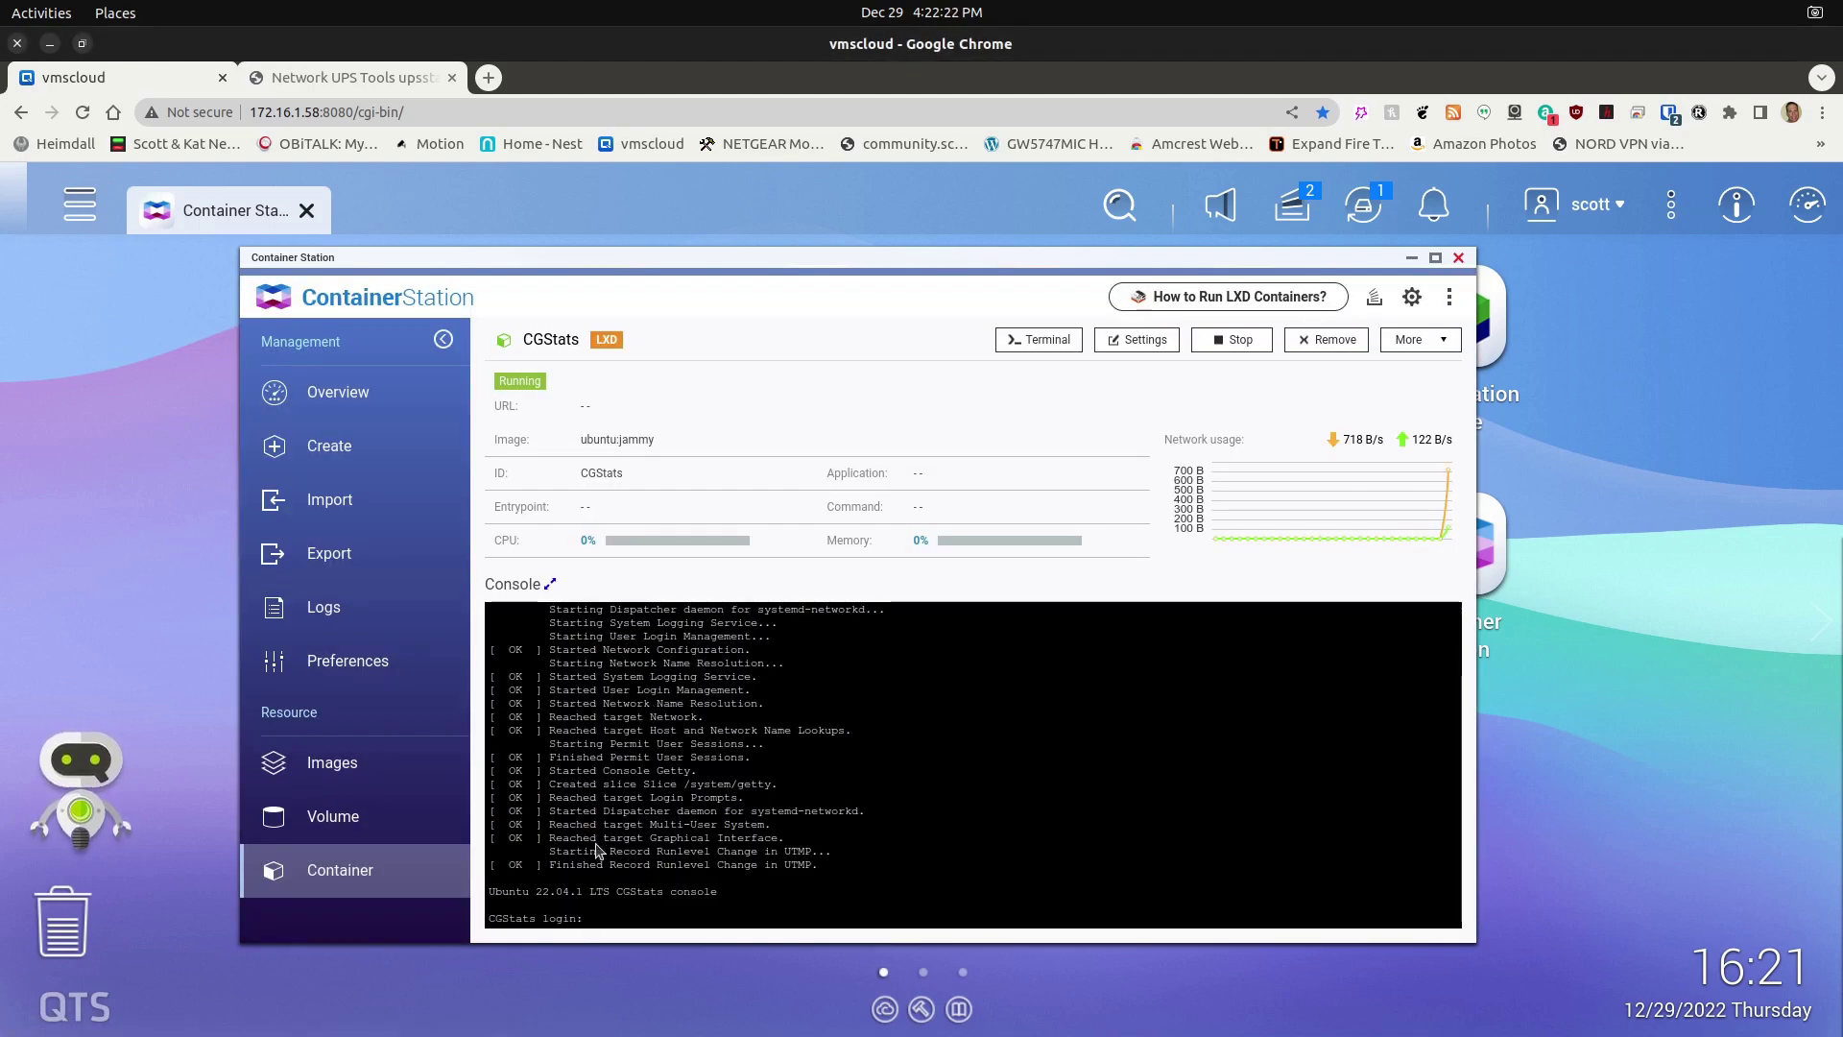
left_click(1044, 346)
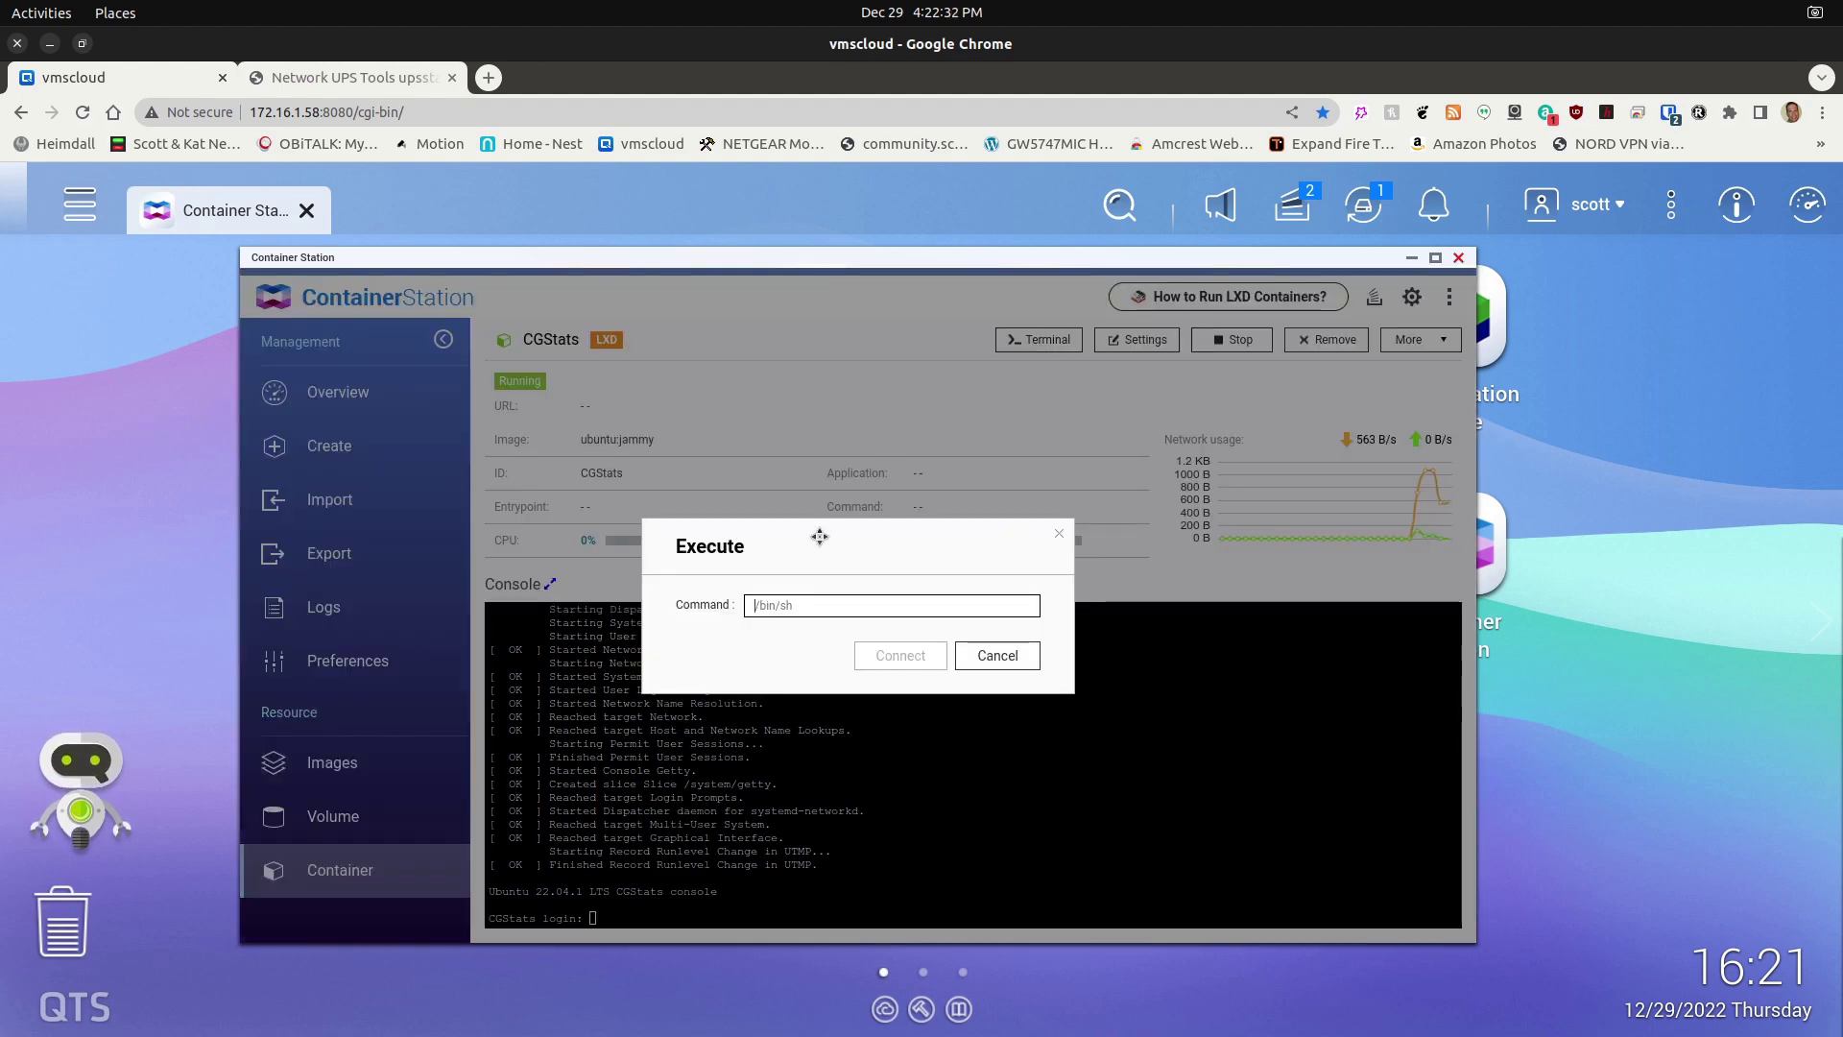
type("/bin/sh")
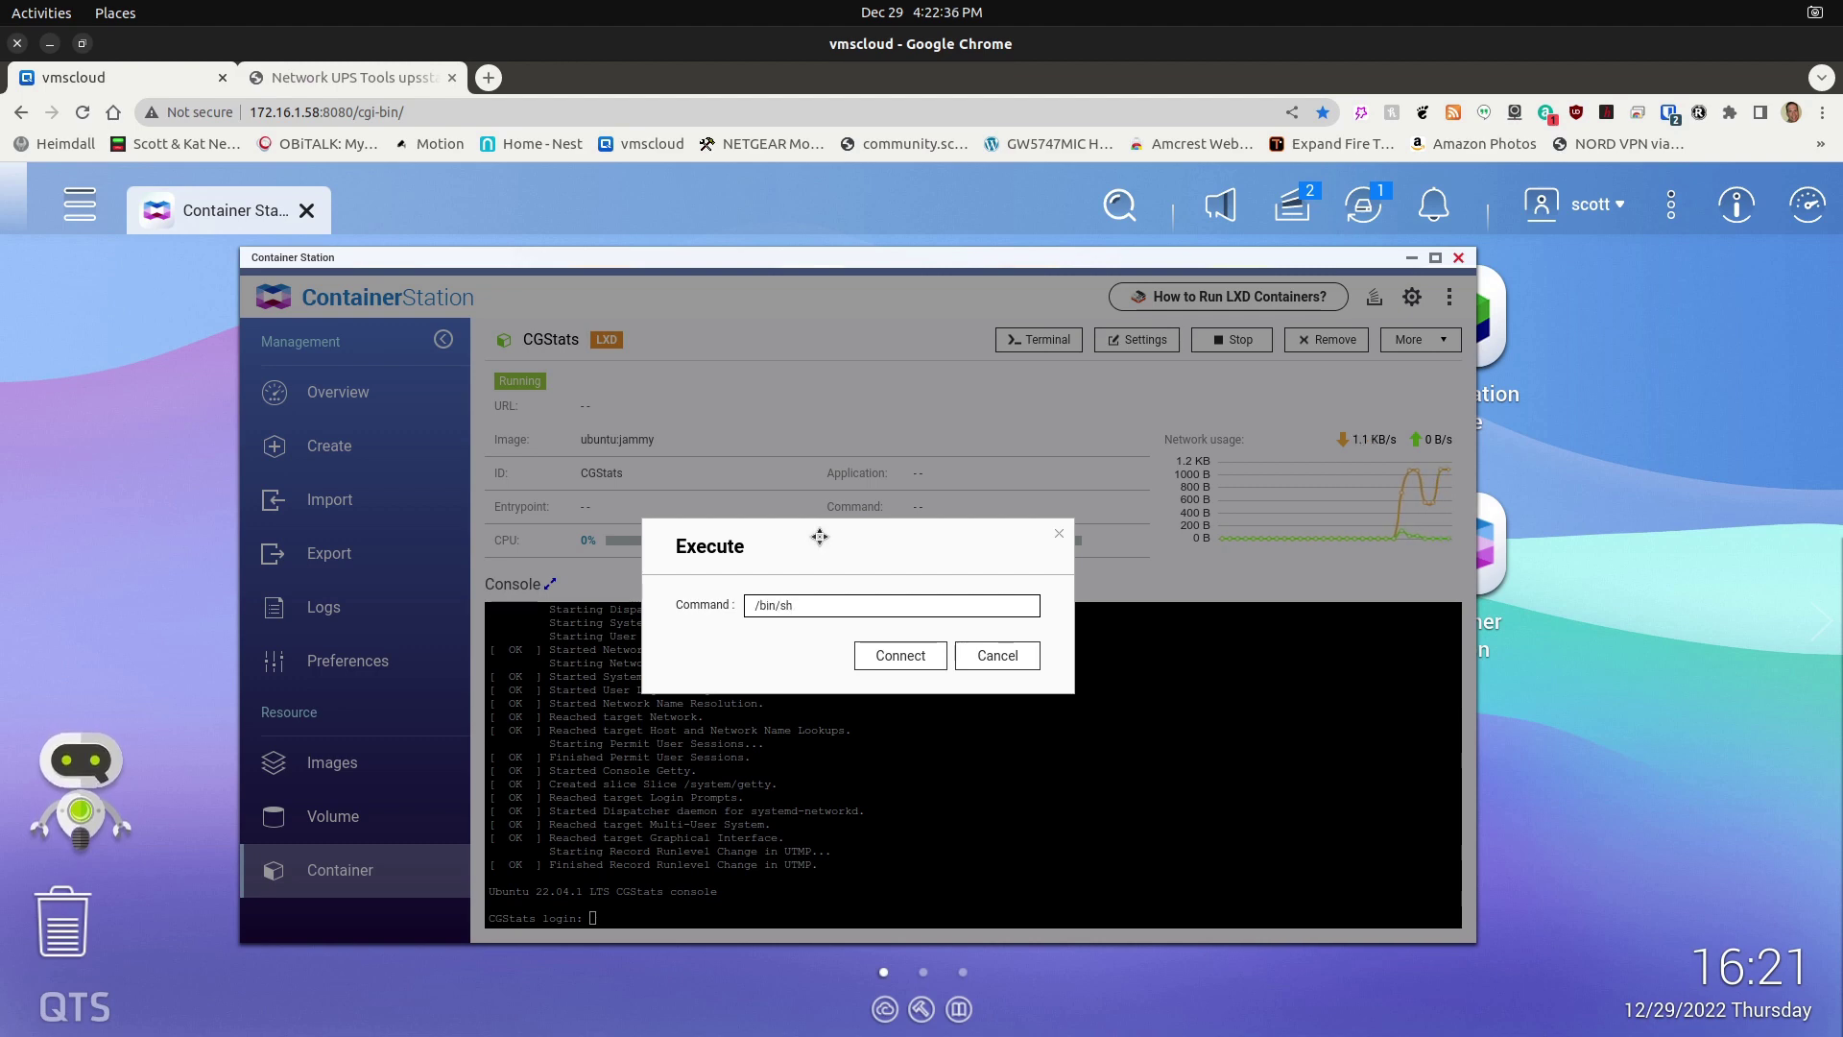
key("Return")
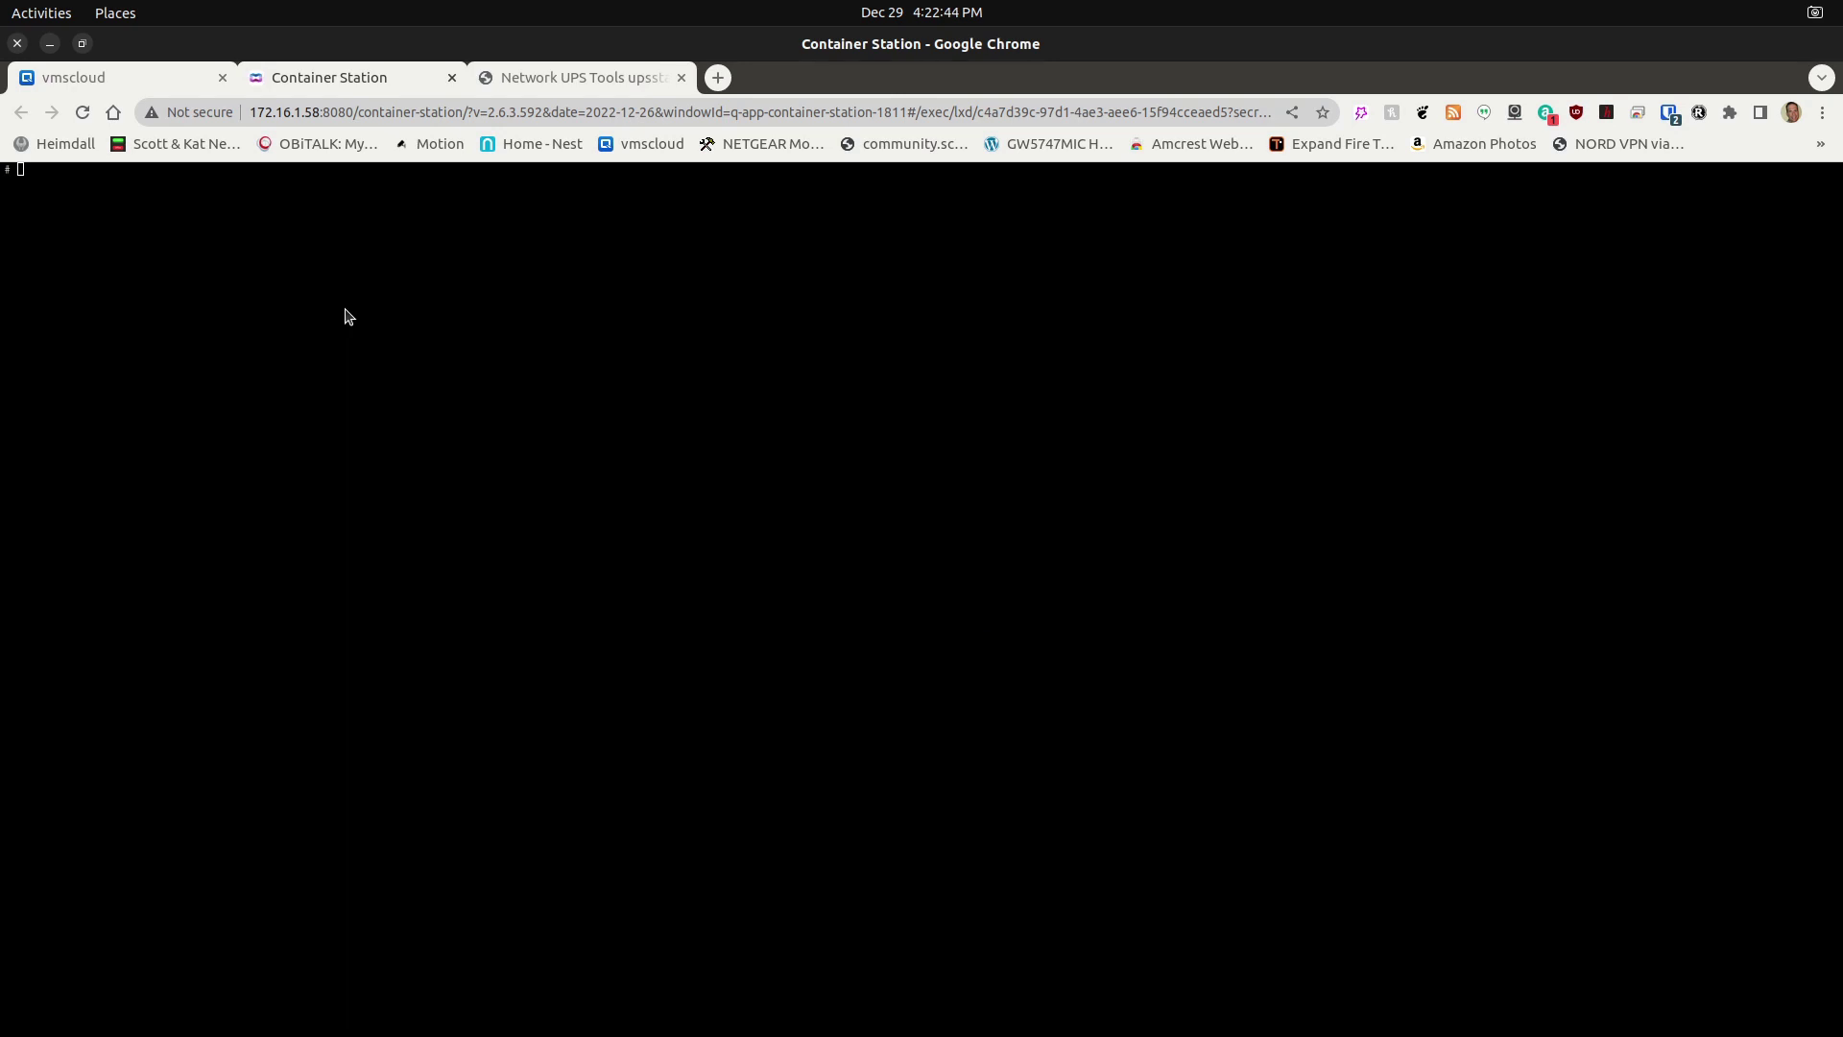
Enlarge the browser zoom of the container's terminal page until the text is easy to read
key("ctrl+plus")
key("ctrl+plus")
key("ctrl+plus")
key("ctrl+plus")
key("ctrl+plus")
key("ctrl+plus")
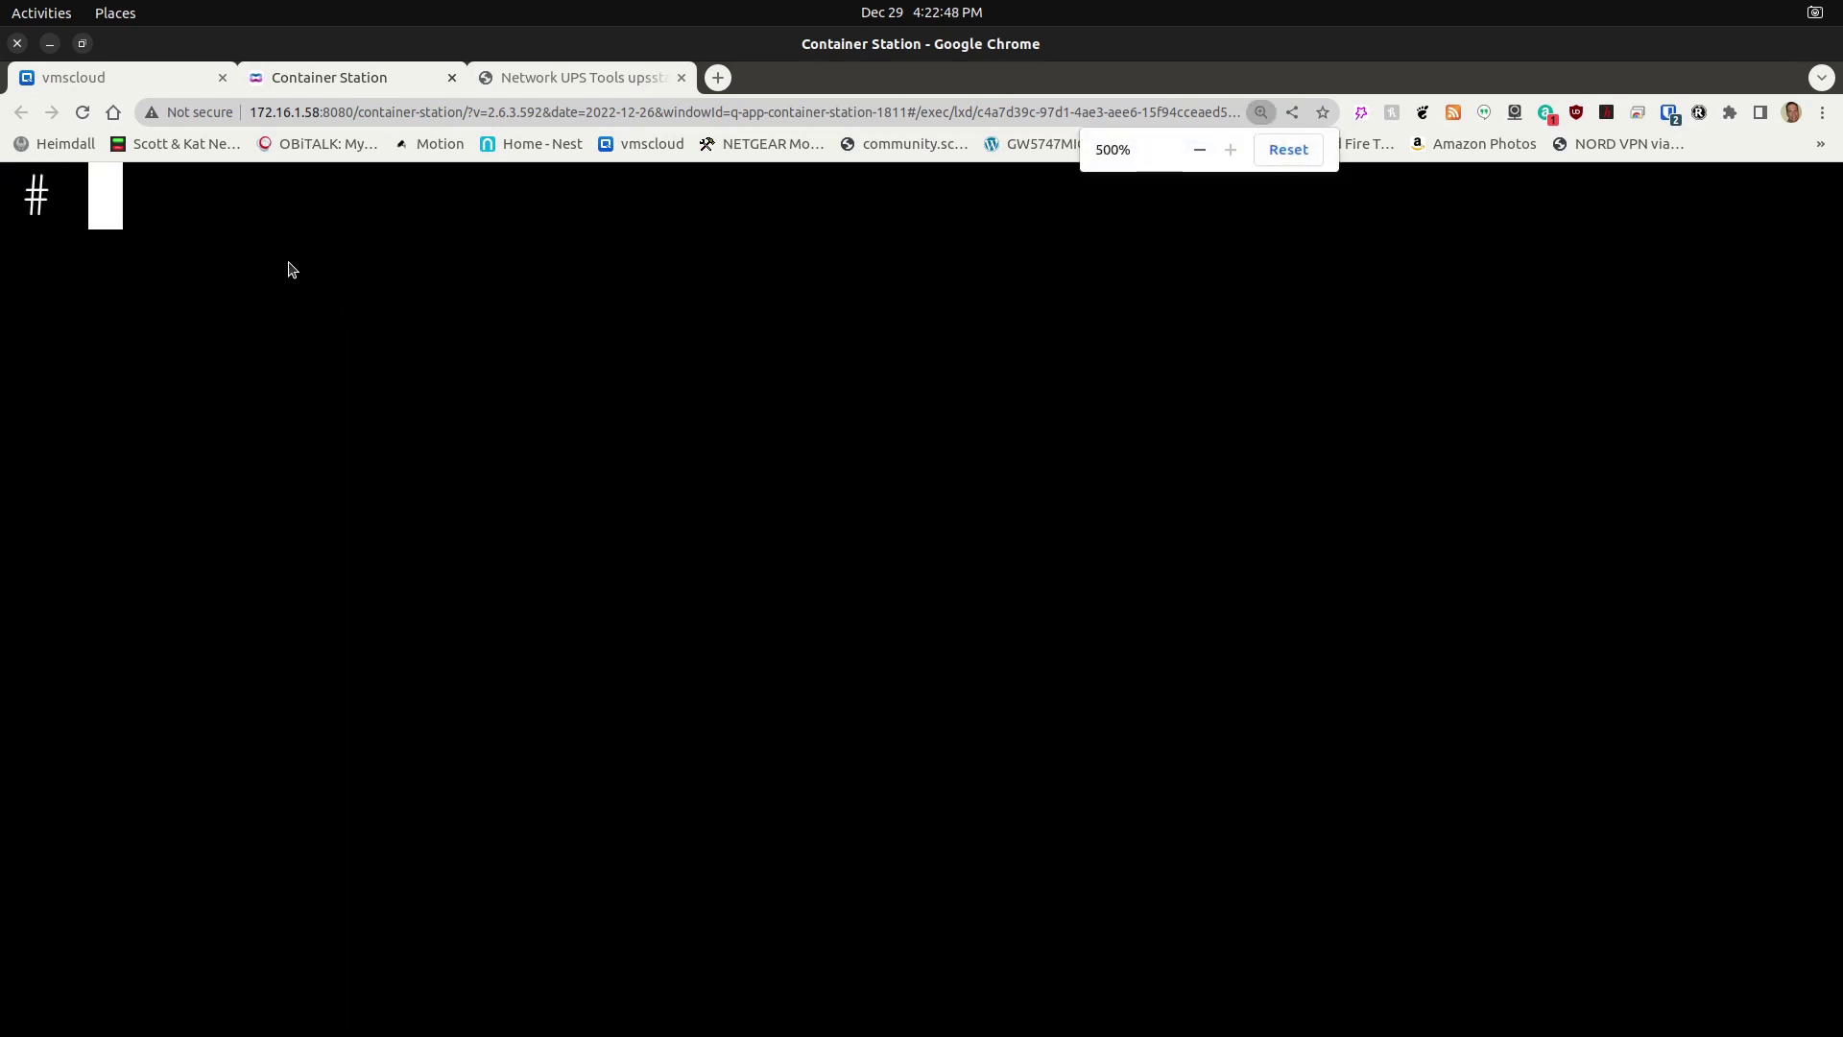
key("ctrl+minus")
key("ctrl+minus")
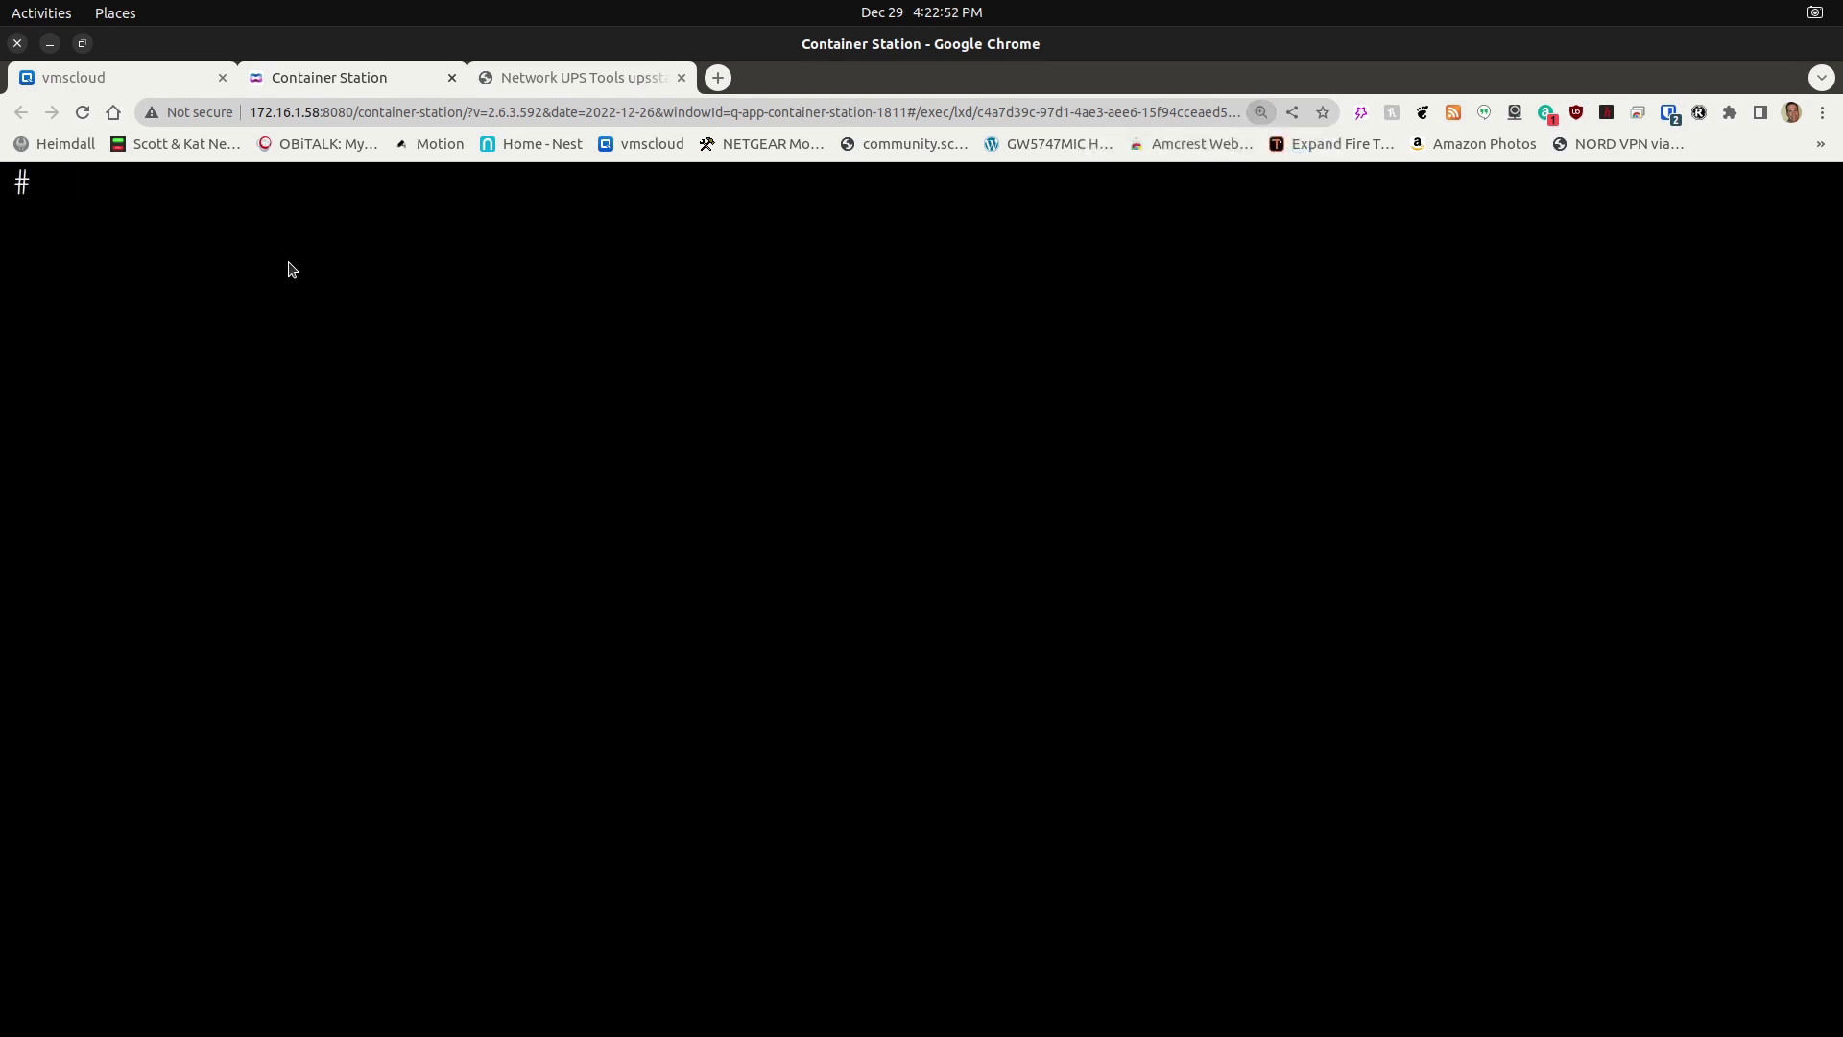
type("apt")
key("BackSpace")
key("BackSpace")
key("BackSpace")
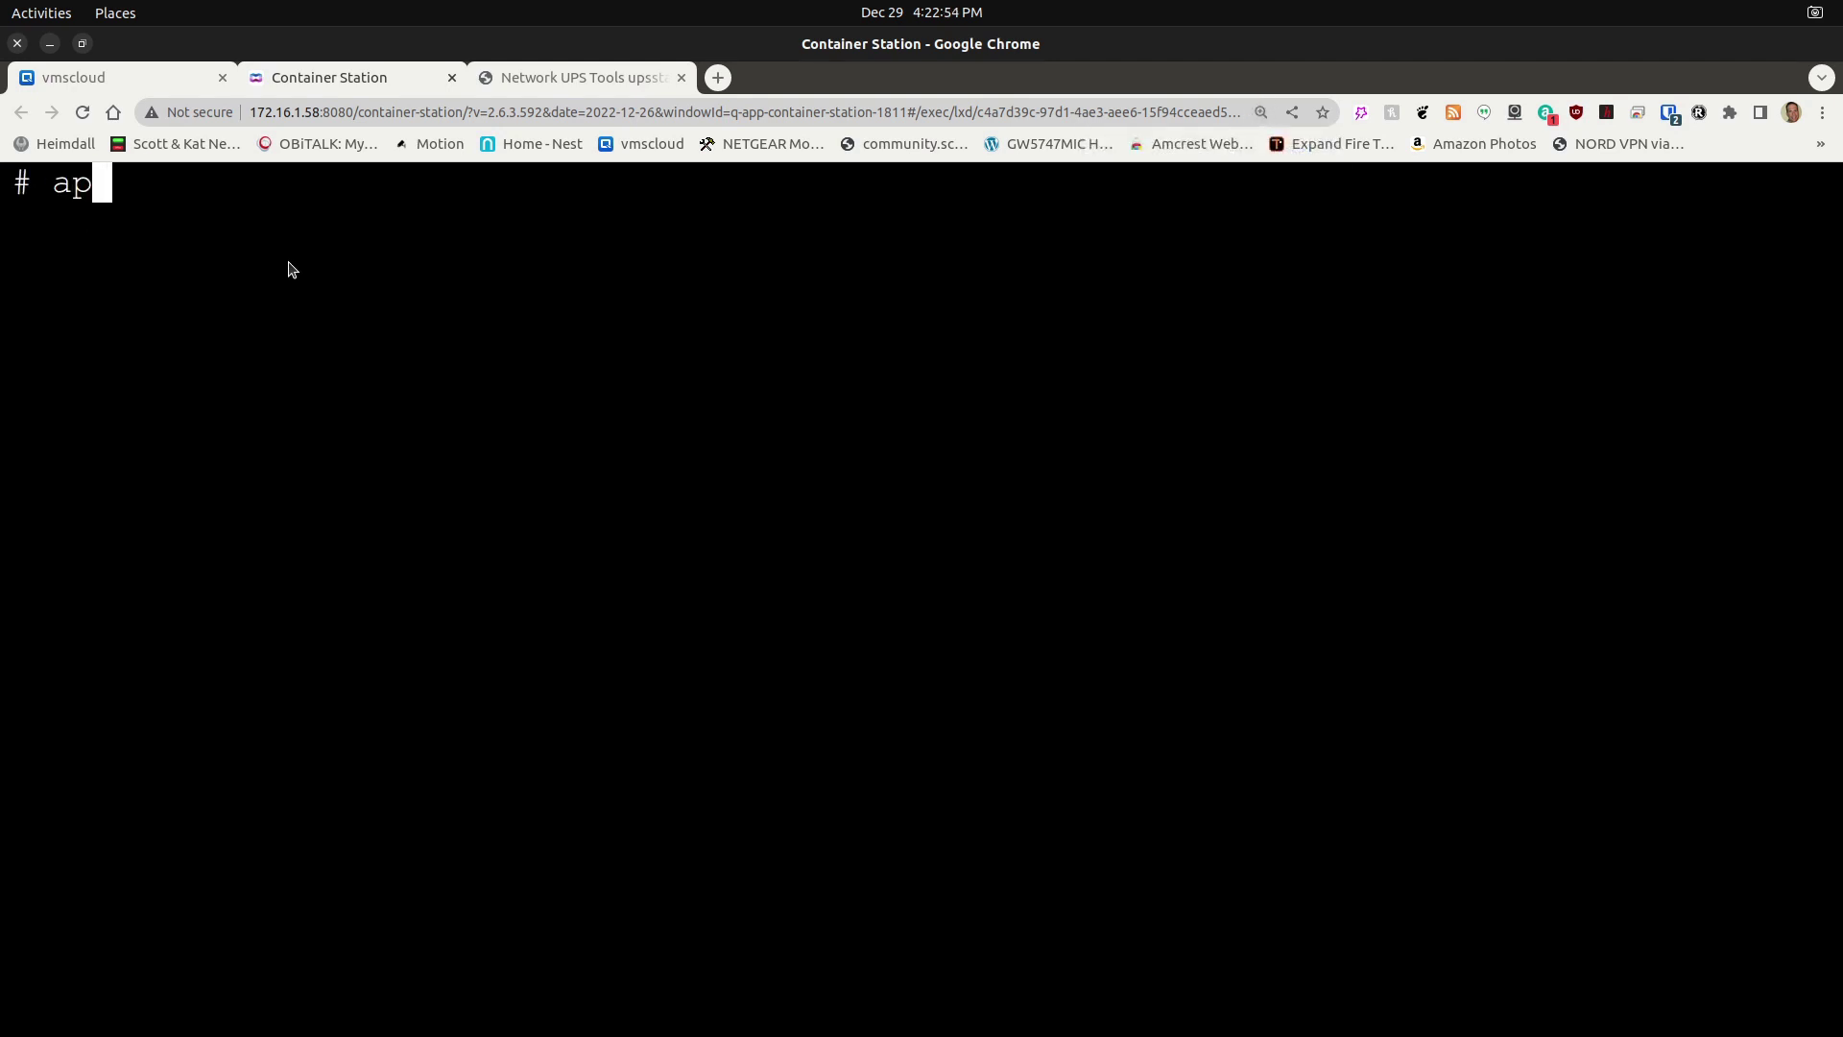
type("a")
key("BackSpace")
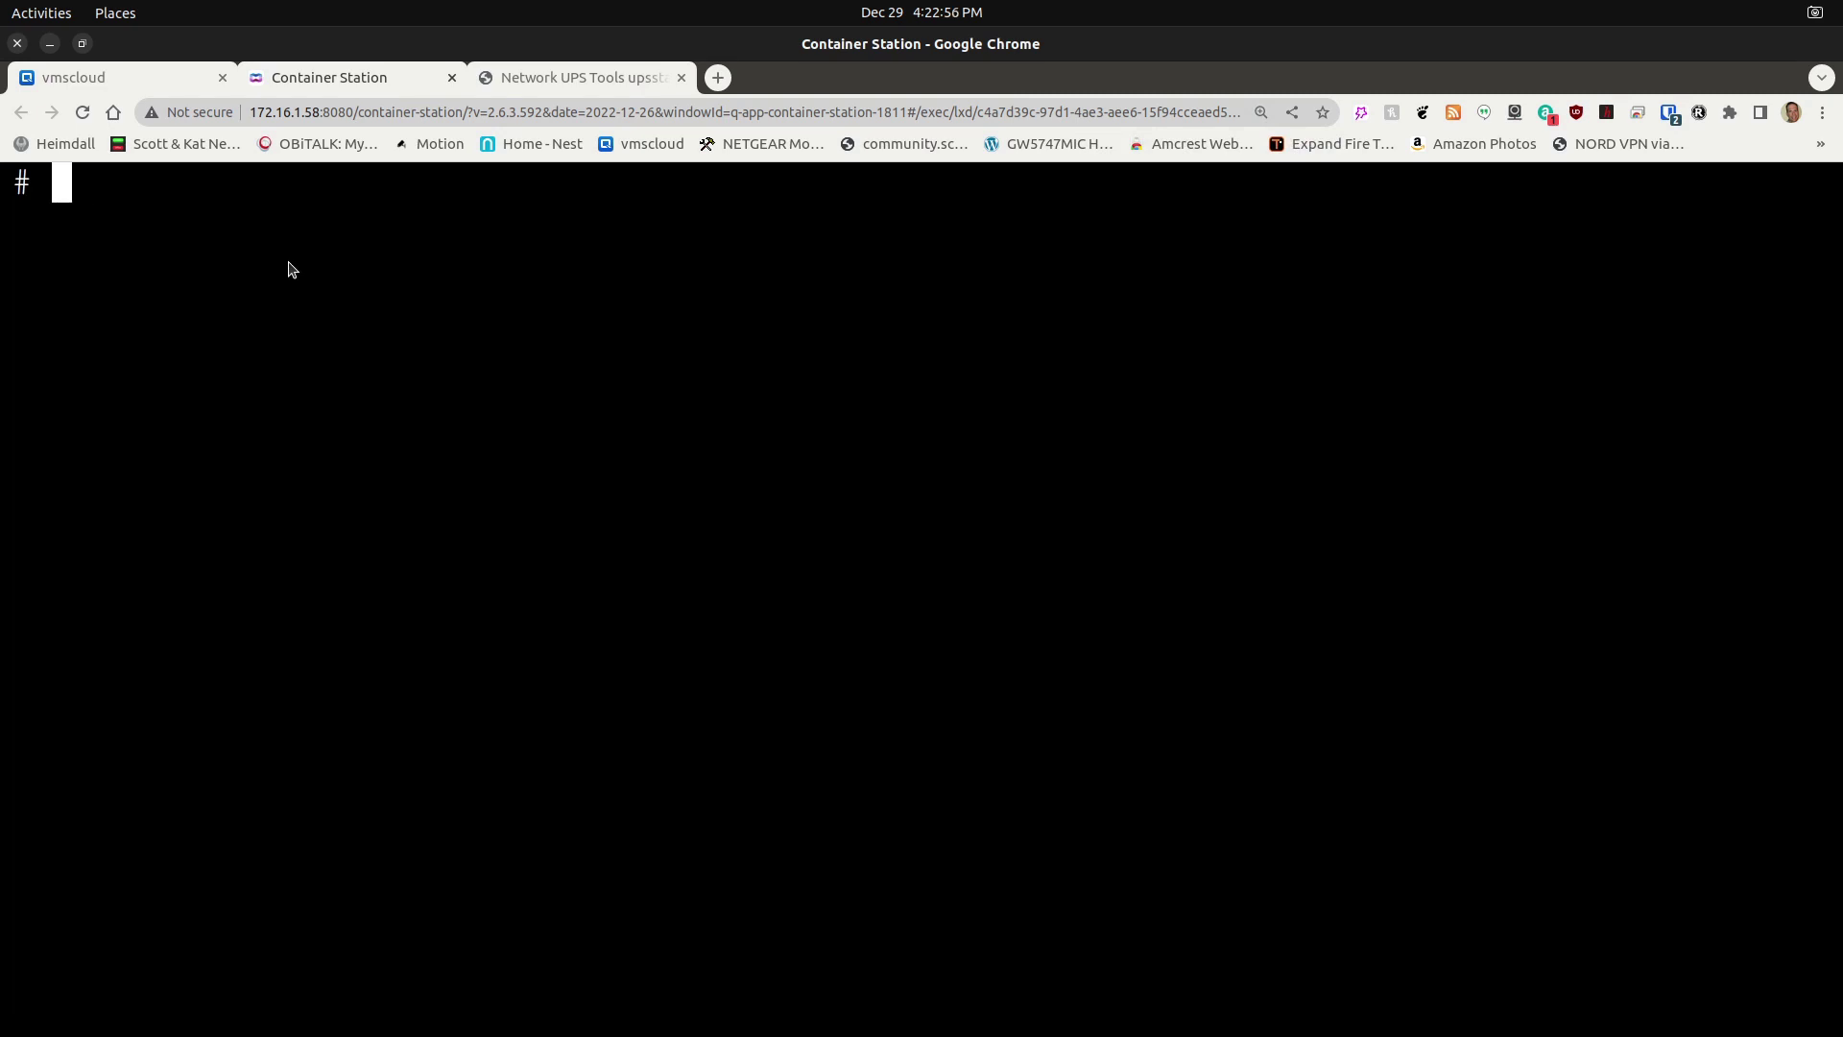
Refresh the container's package lists with apt update
type("apt update")
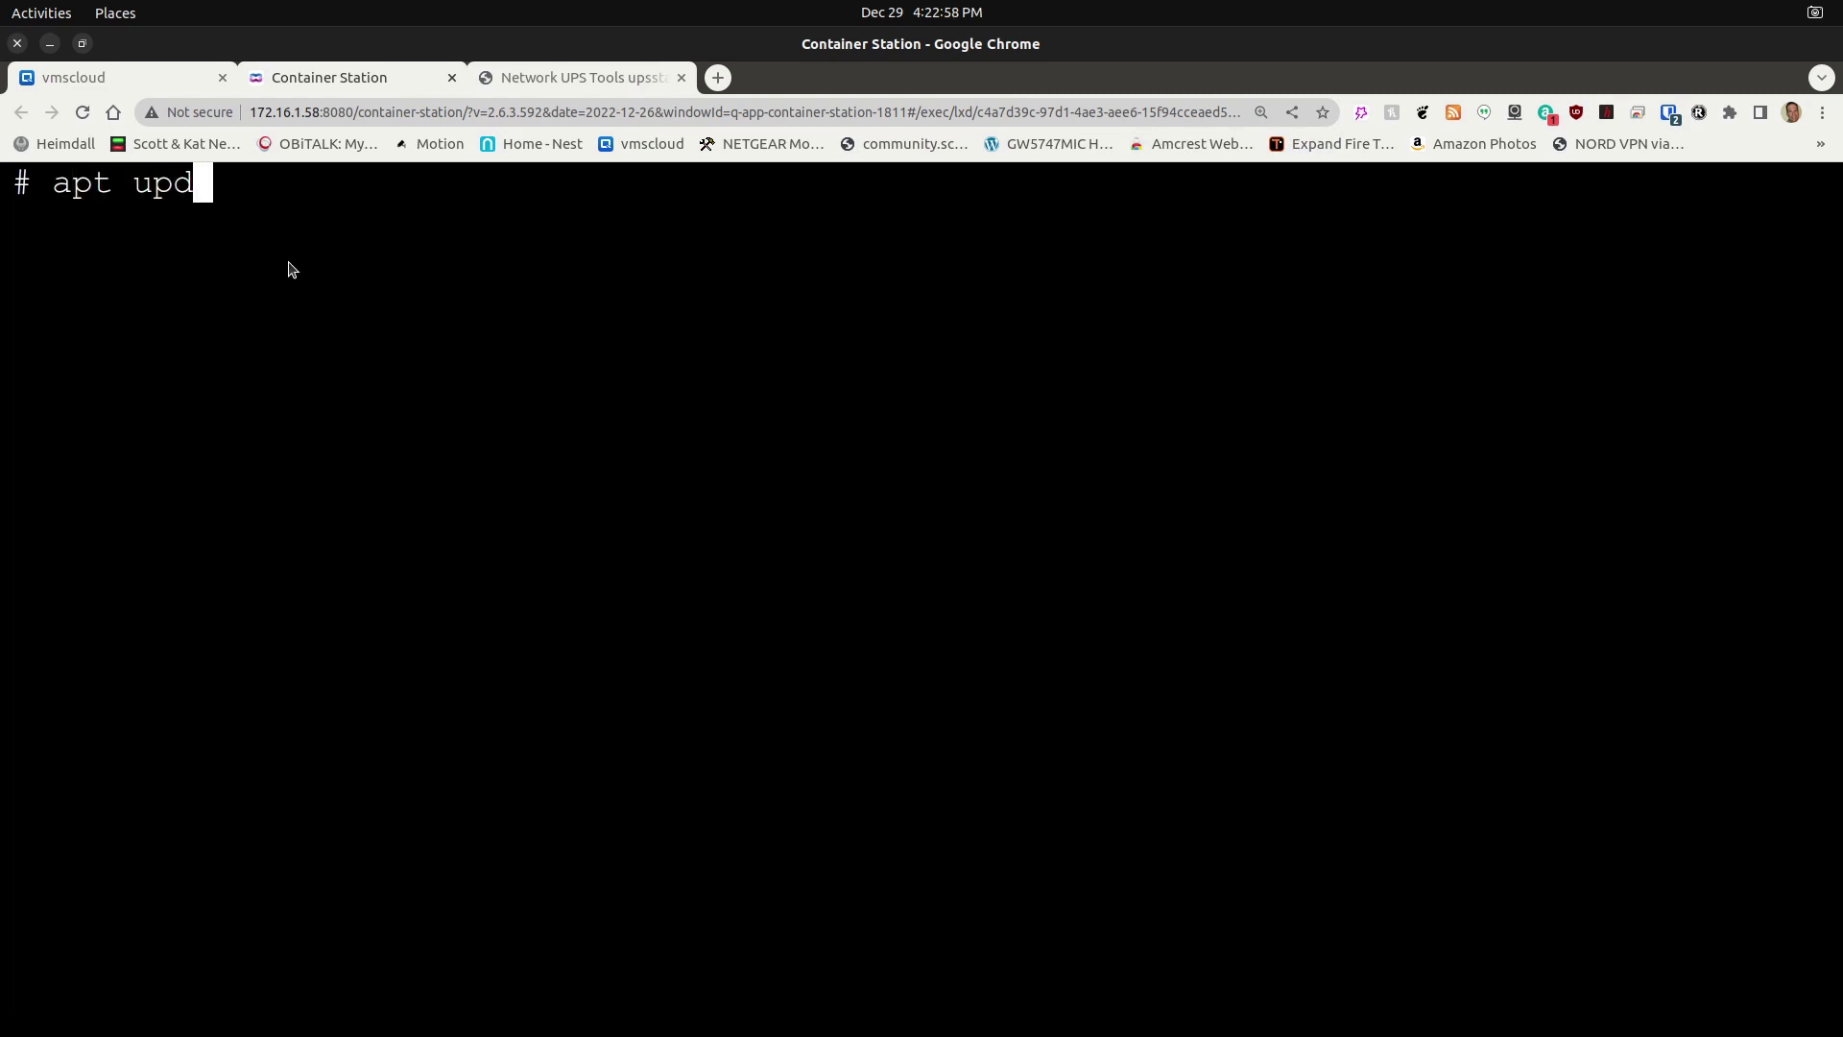
key("Return")
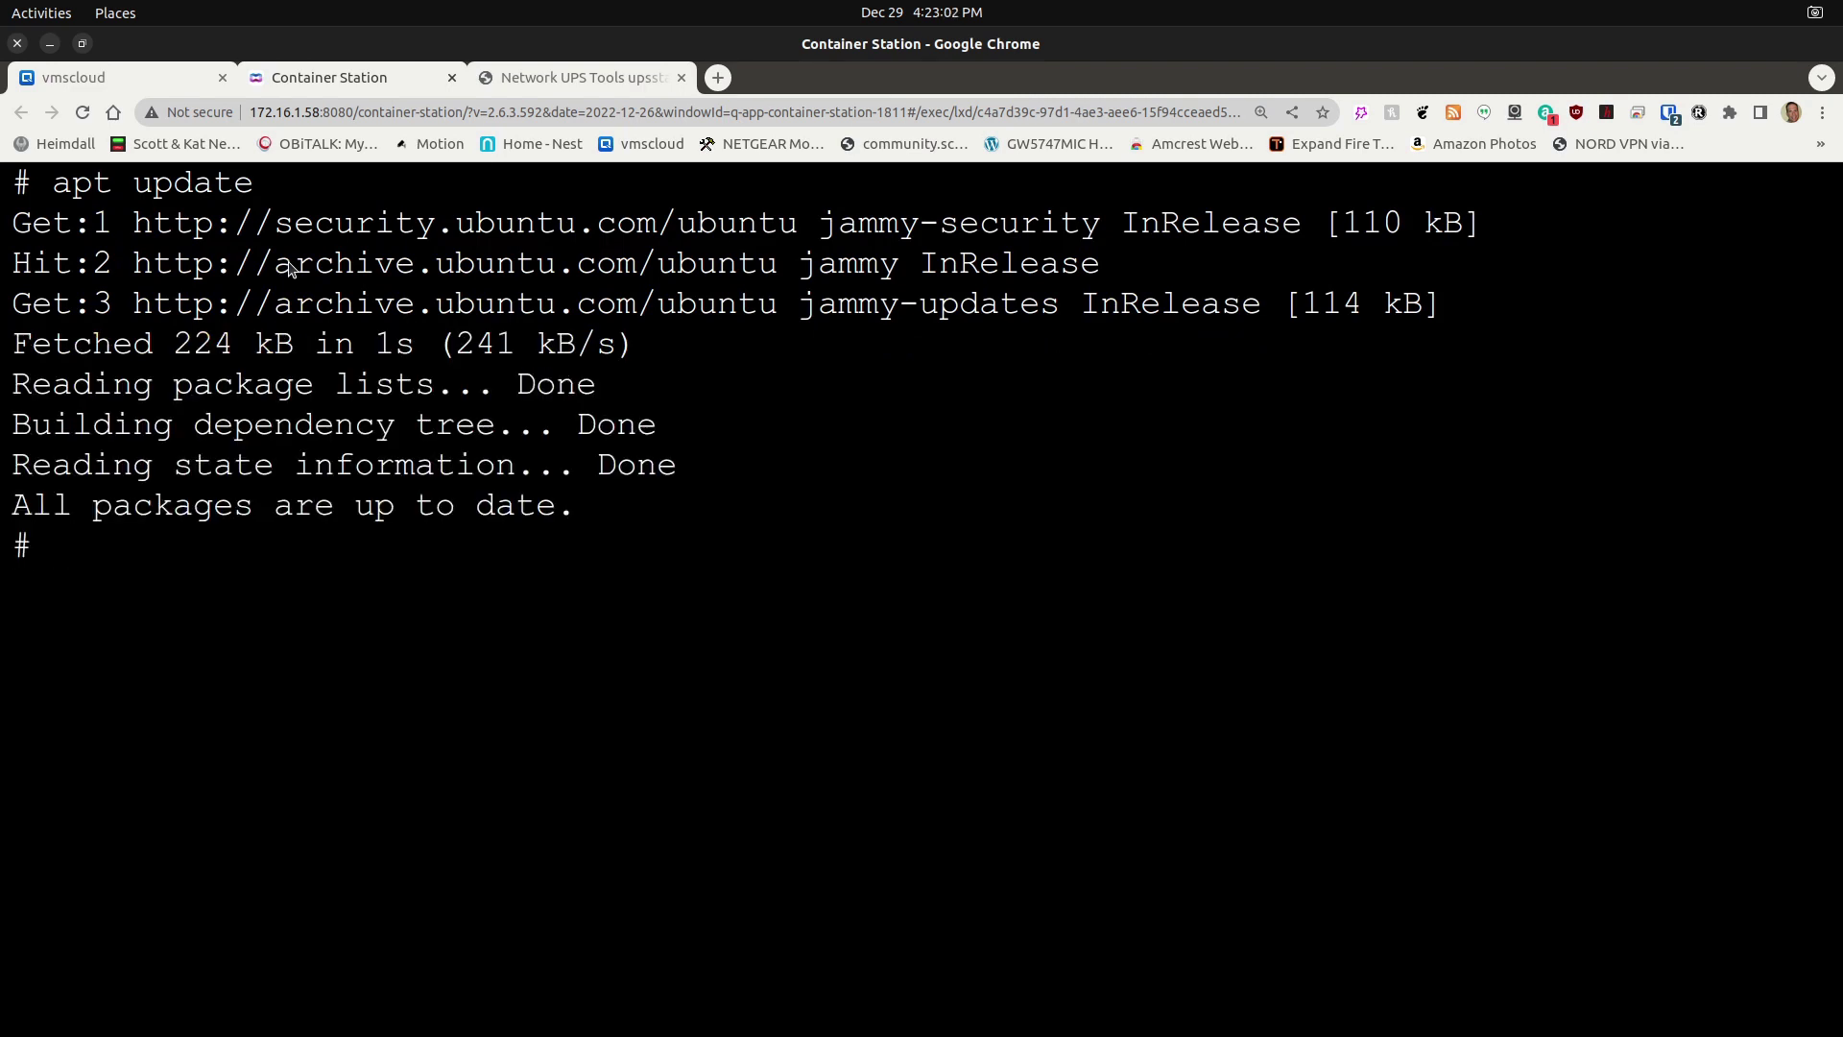
Add a personal user account in the container with adduser and try to set its password
type("adduser scott")
key("Return")
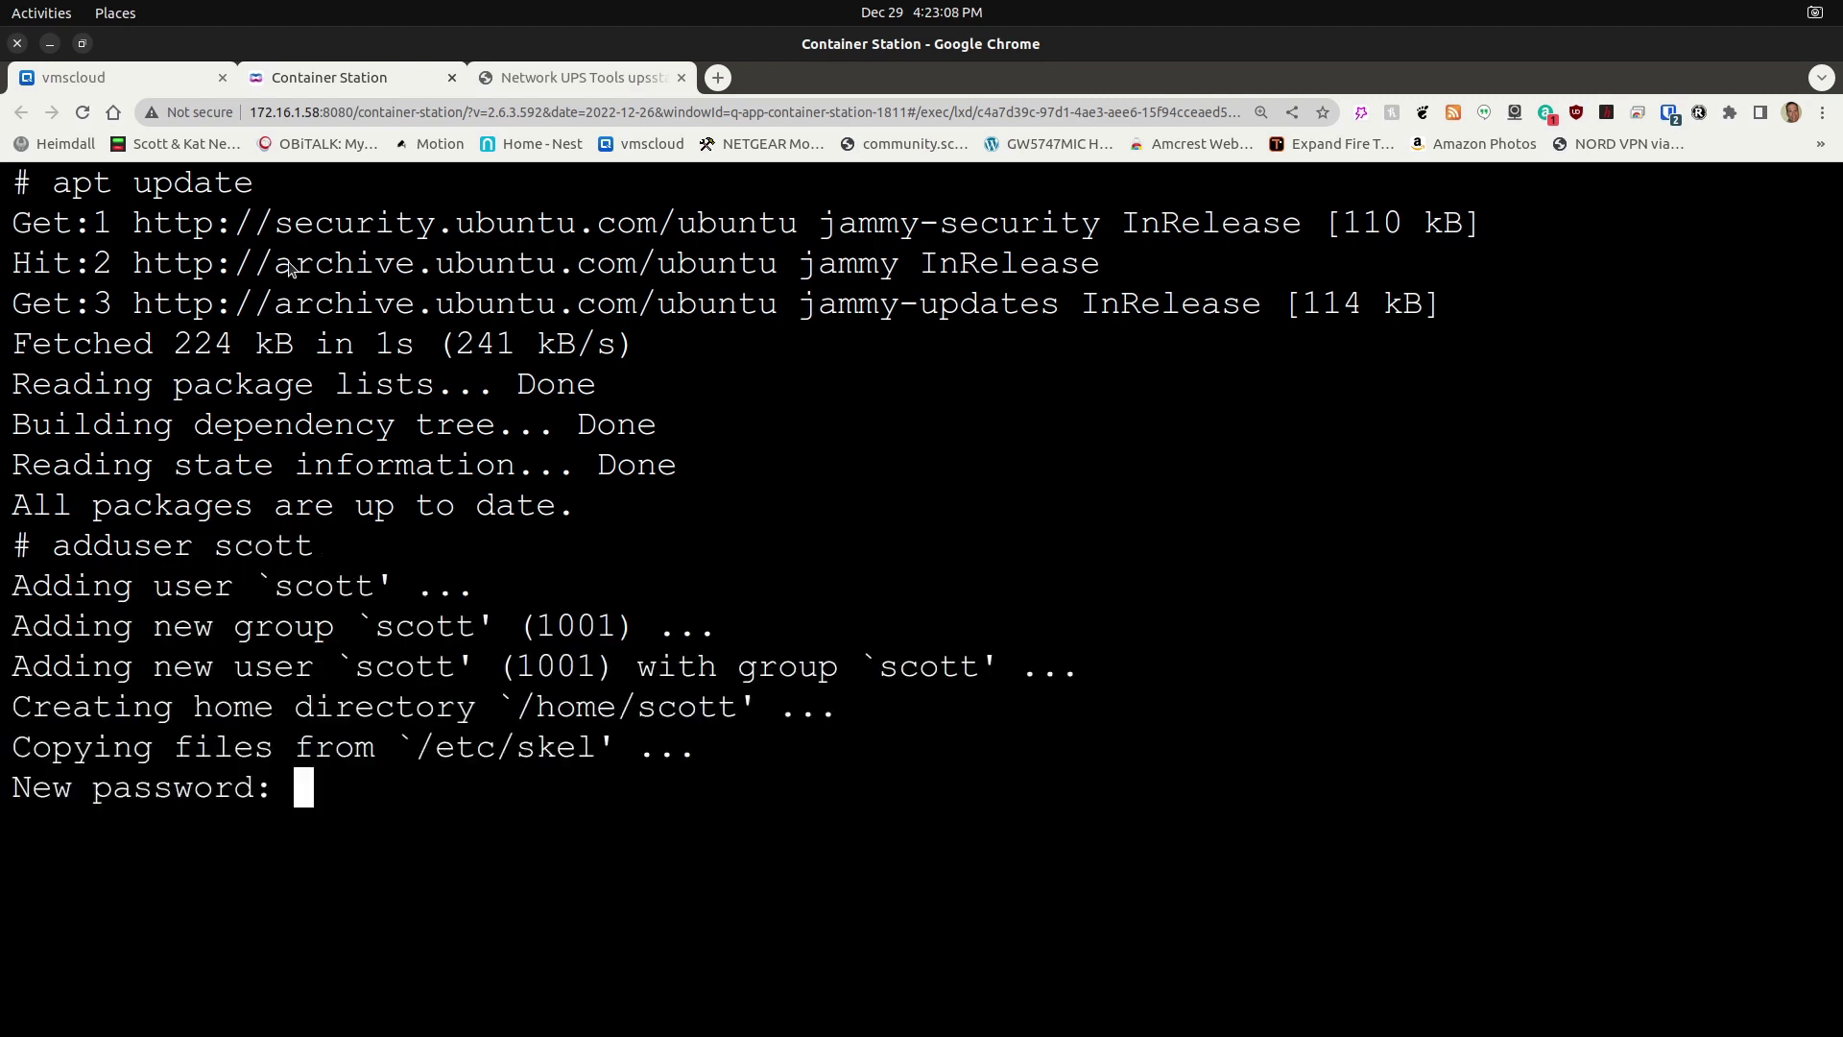
key("Return")
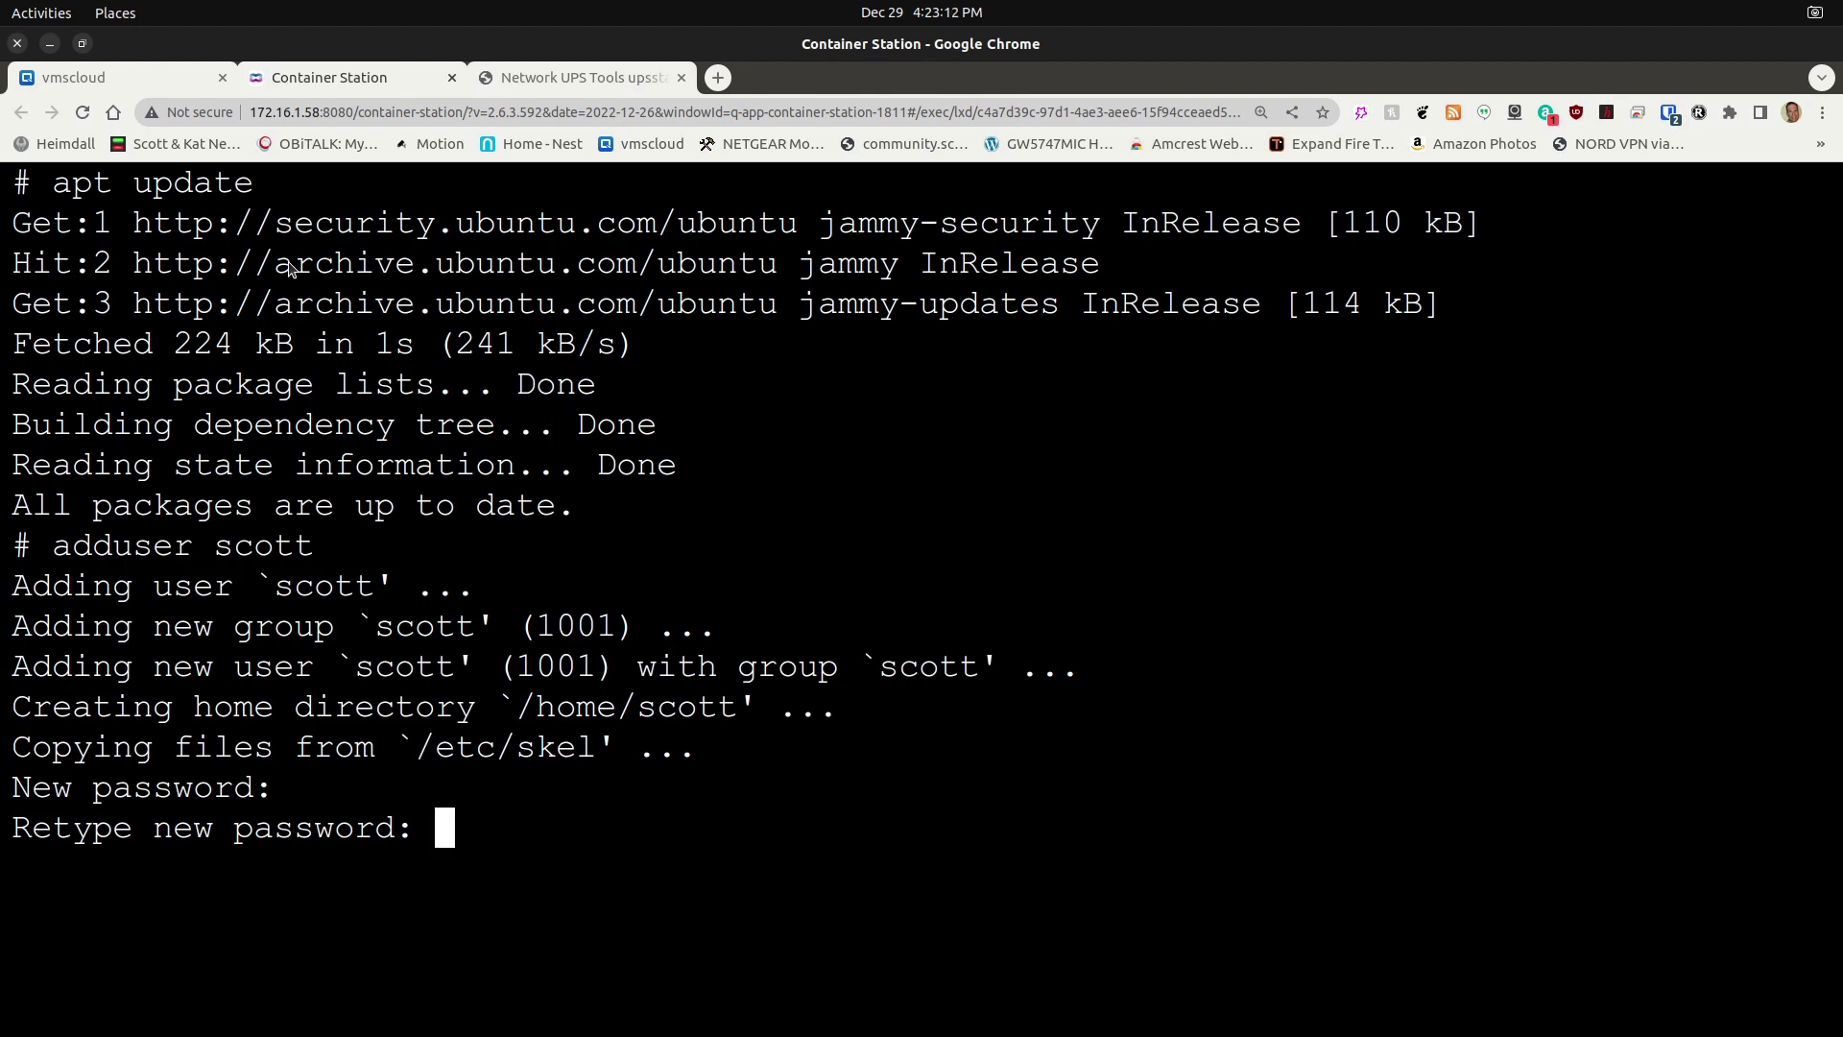
key("Return")
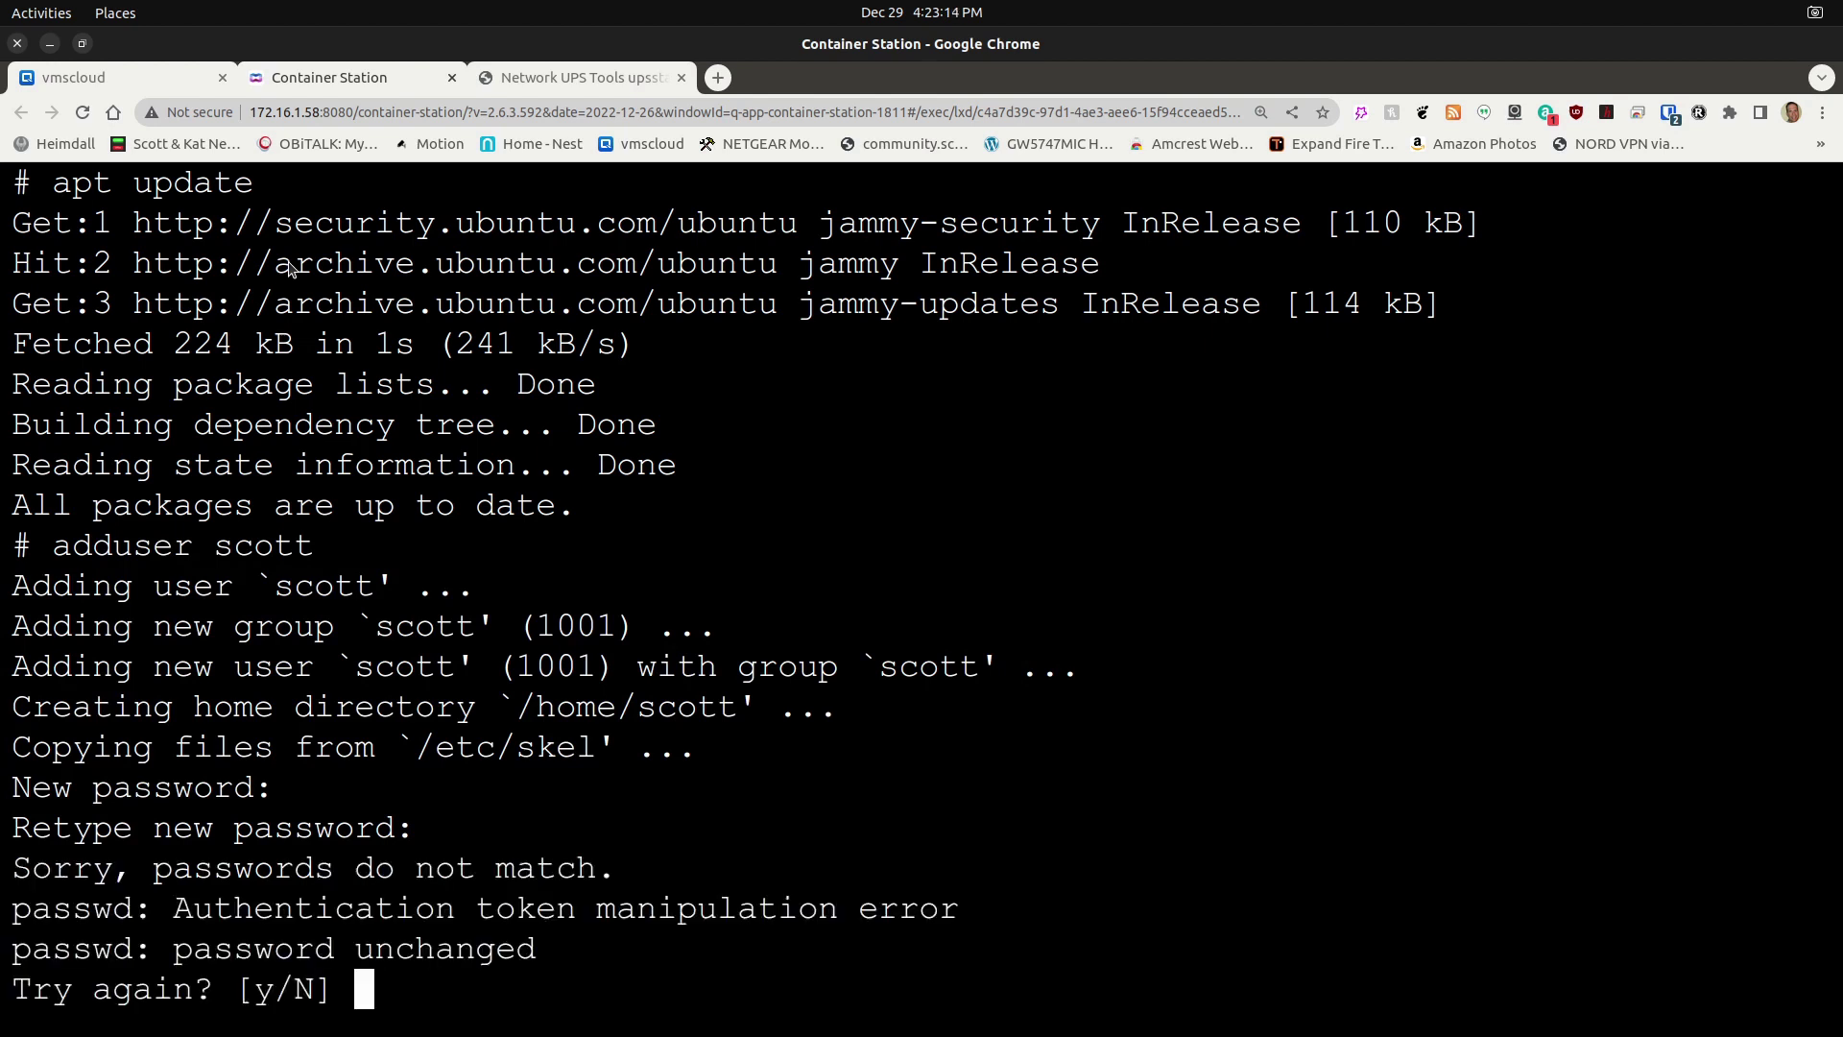
Retry setting the new account's password, retype it, and accept the default blank user information
type("y")
key("Return")
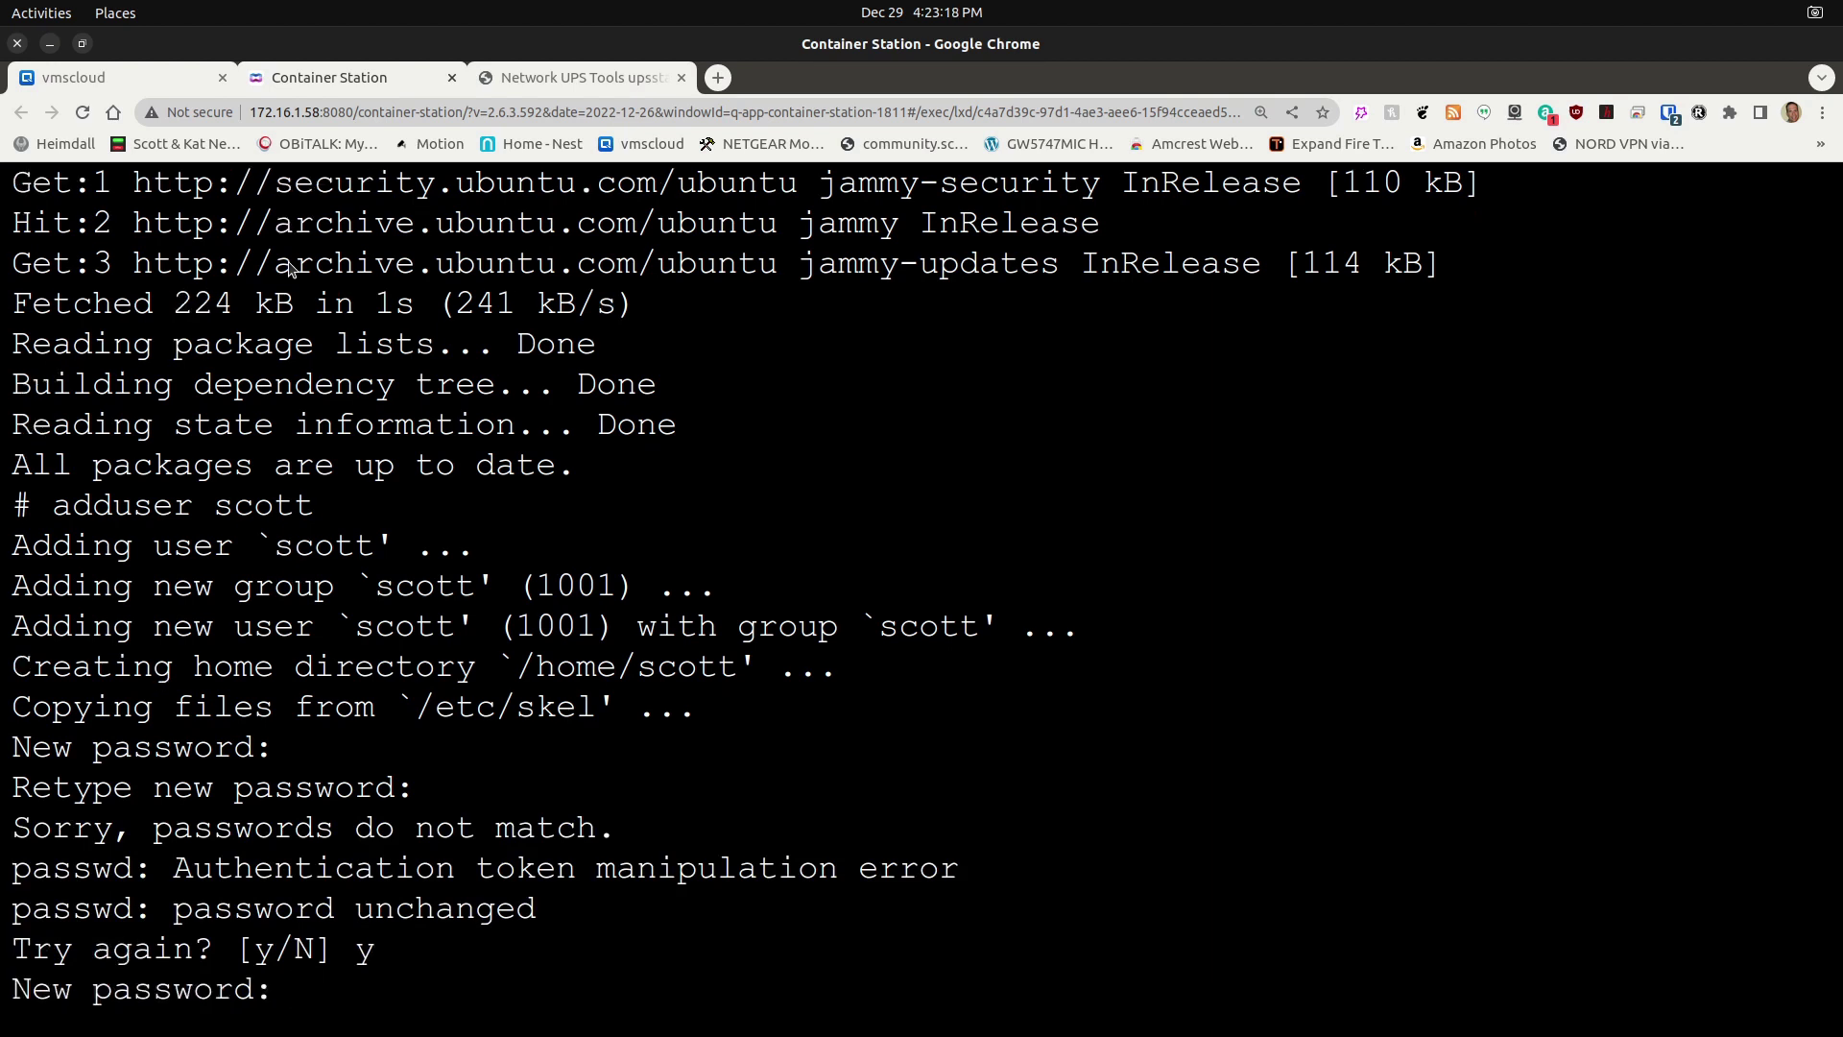
key("Return")
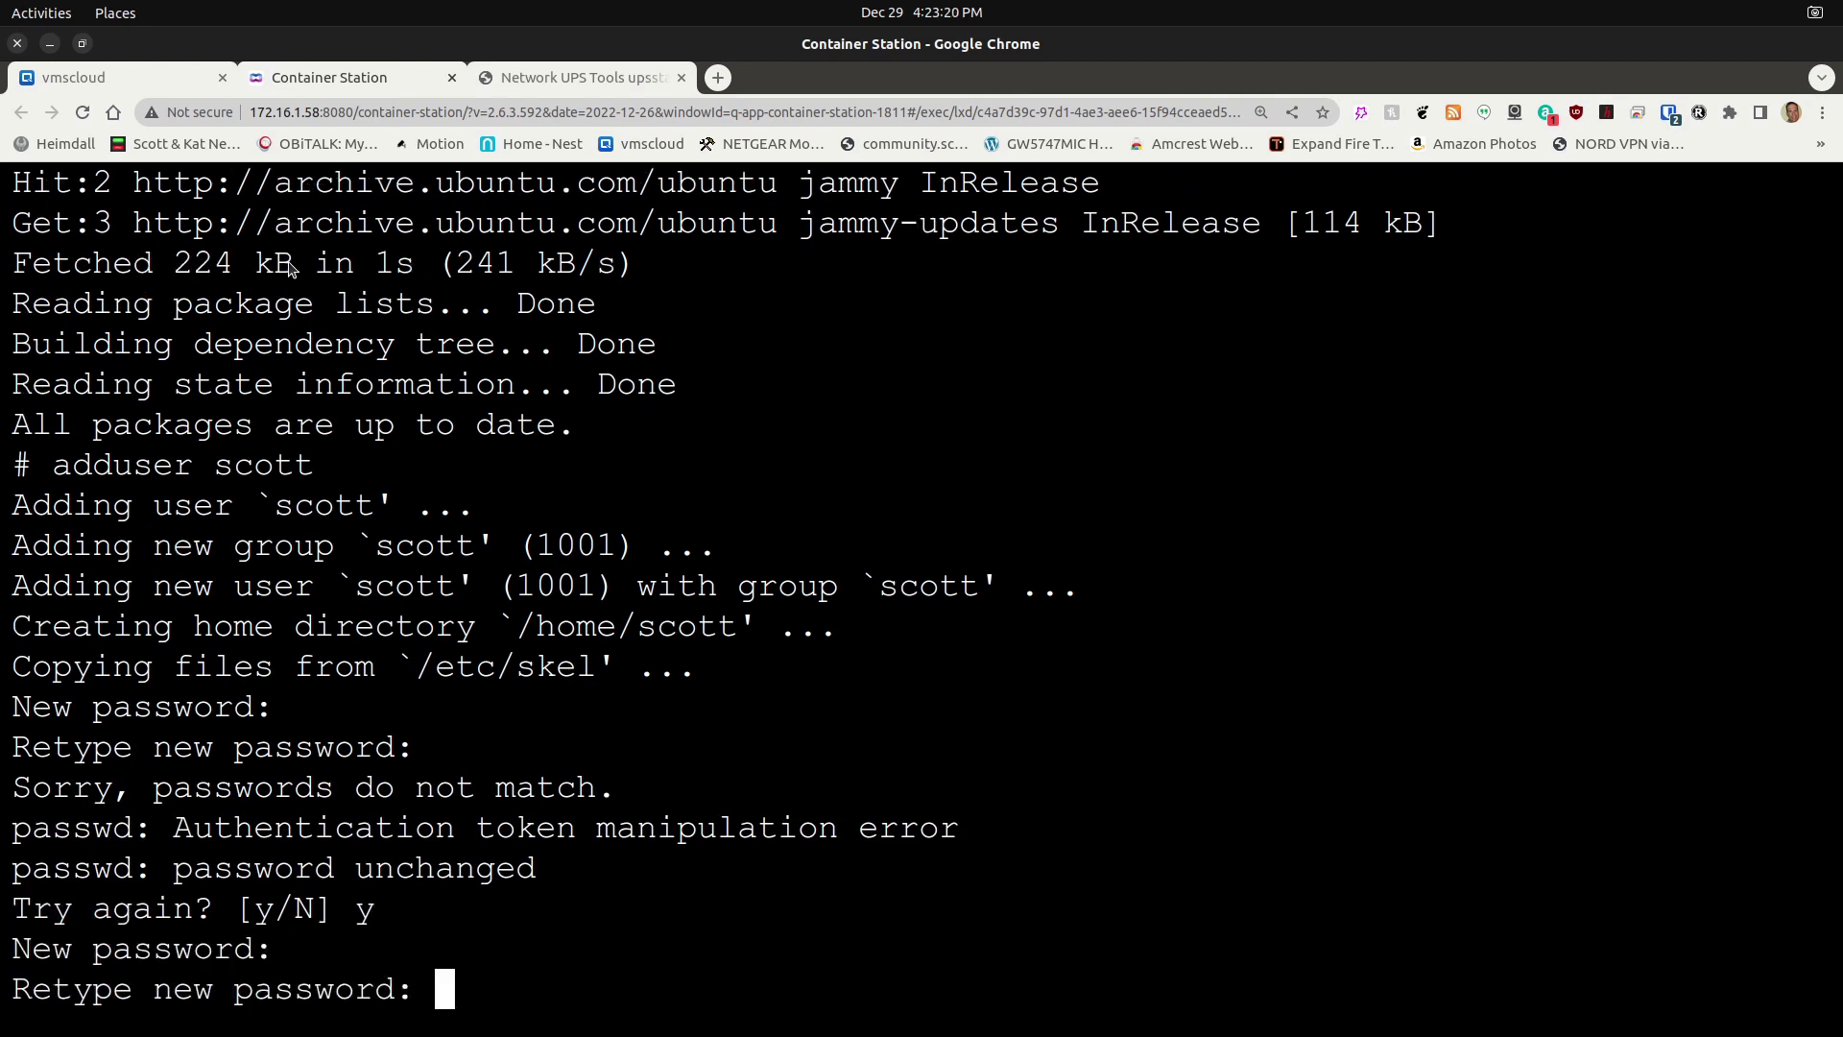
key("Return")
key("Return")
key("Return")
key("Return")
key("Return")
key("Return")
key("Return")
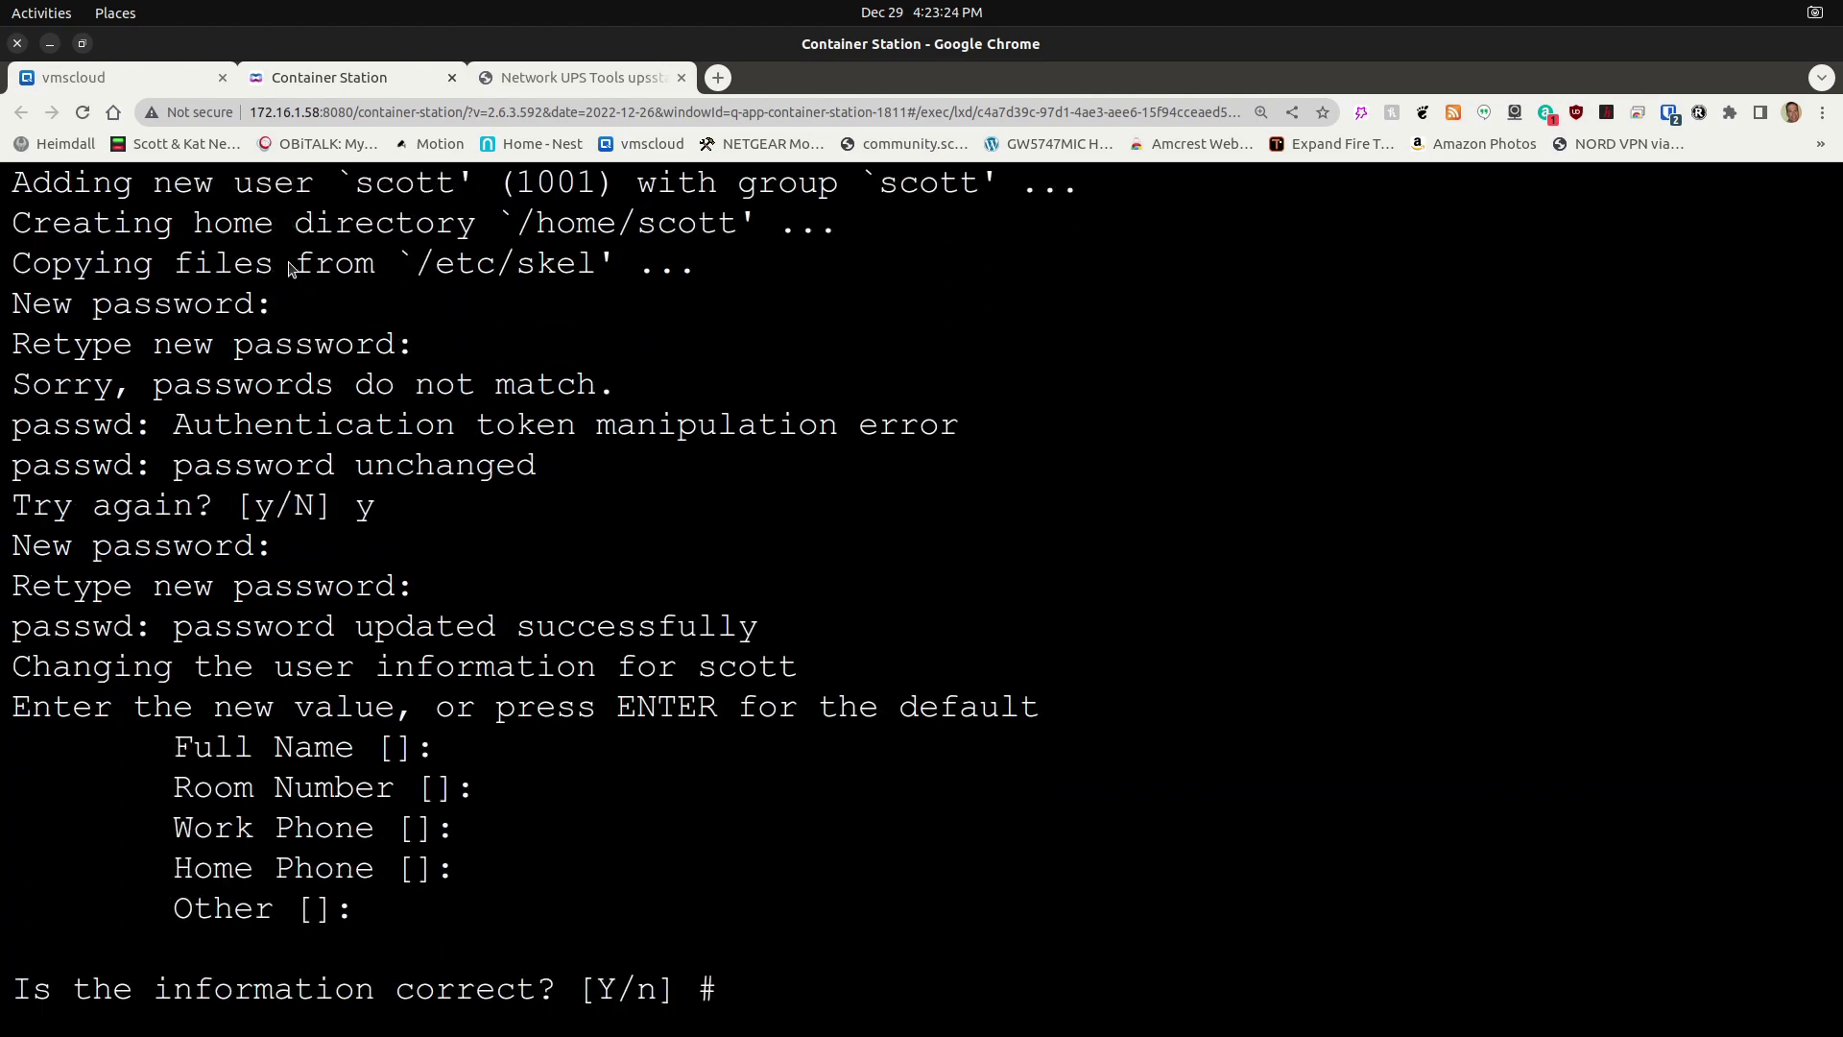
key("Return")
Add the new account to the sudo group with usermod -aG and exit the container's root shell
type("user mo")
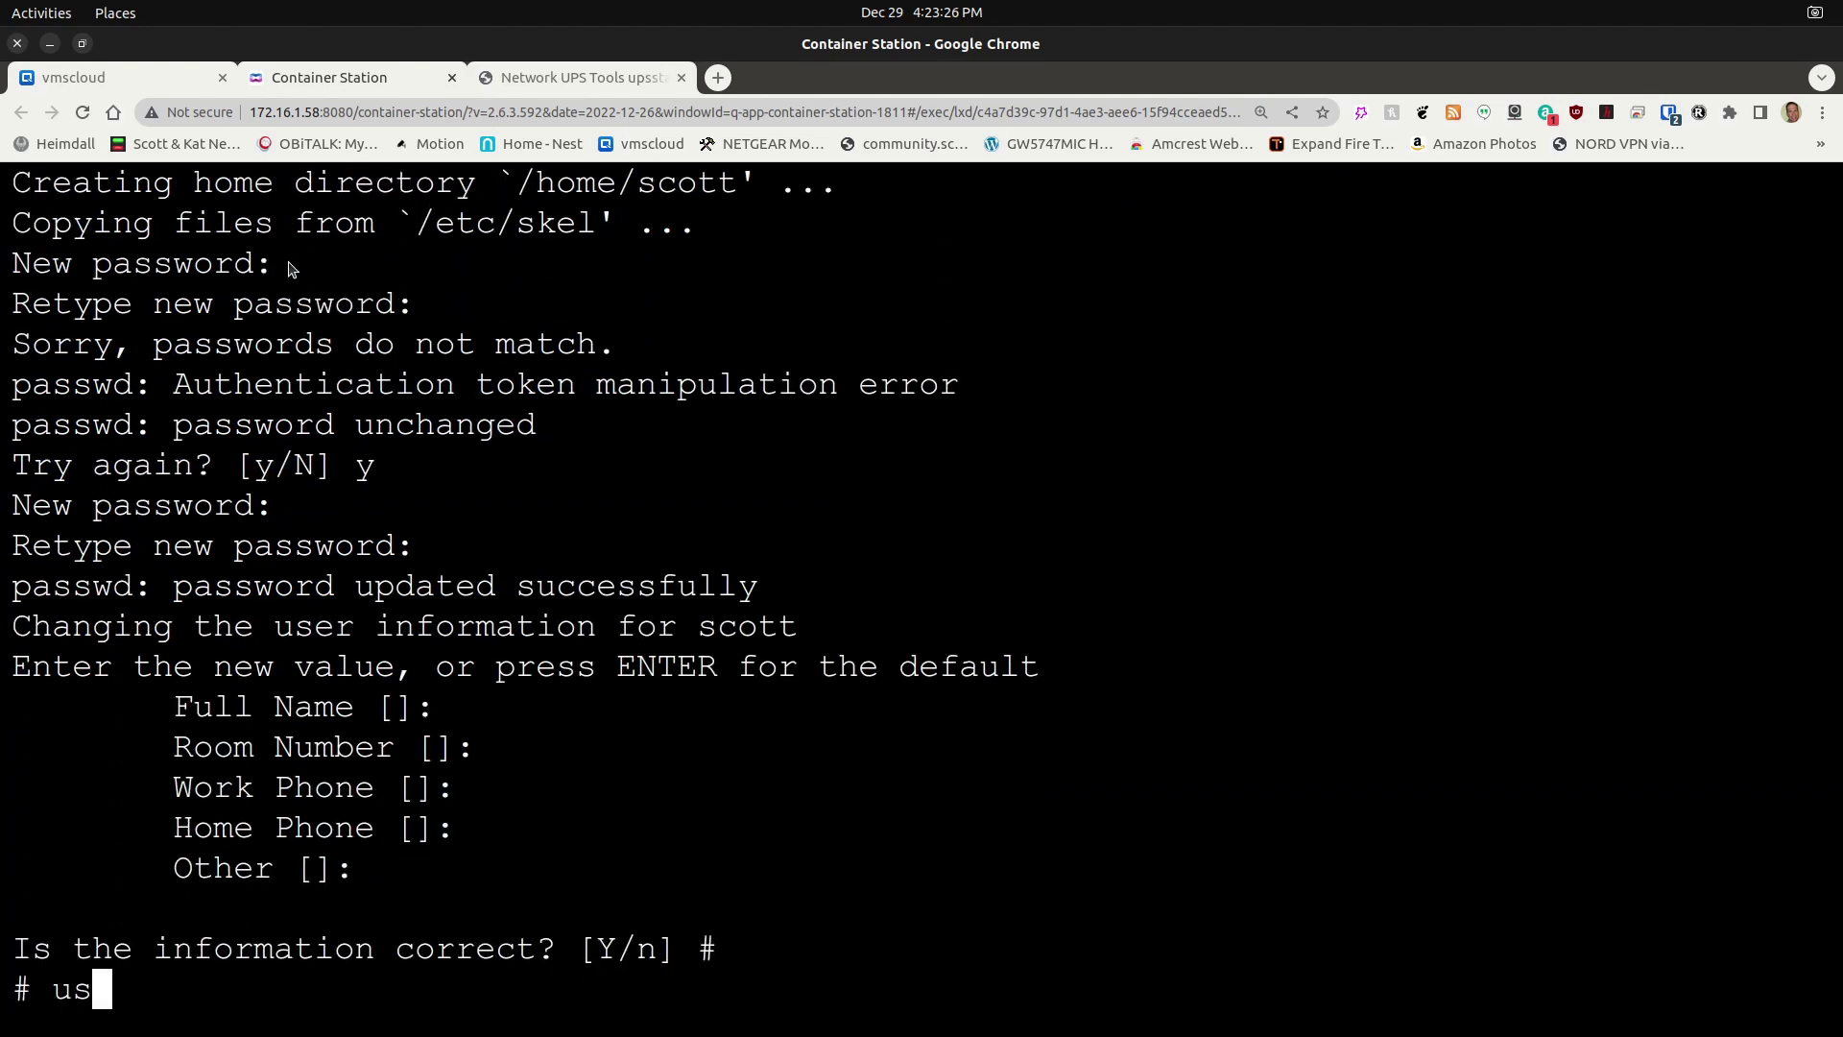
key("BackSpace")
key("BackSpace")
key("BackSpace")
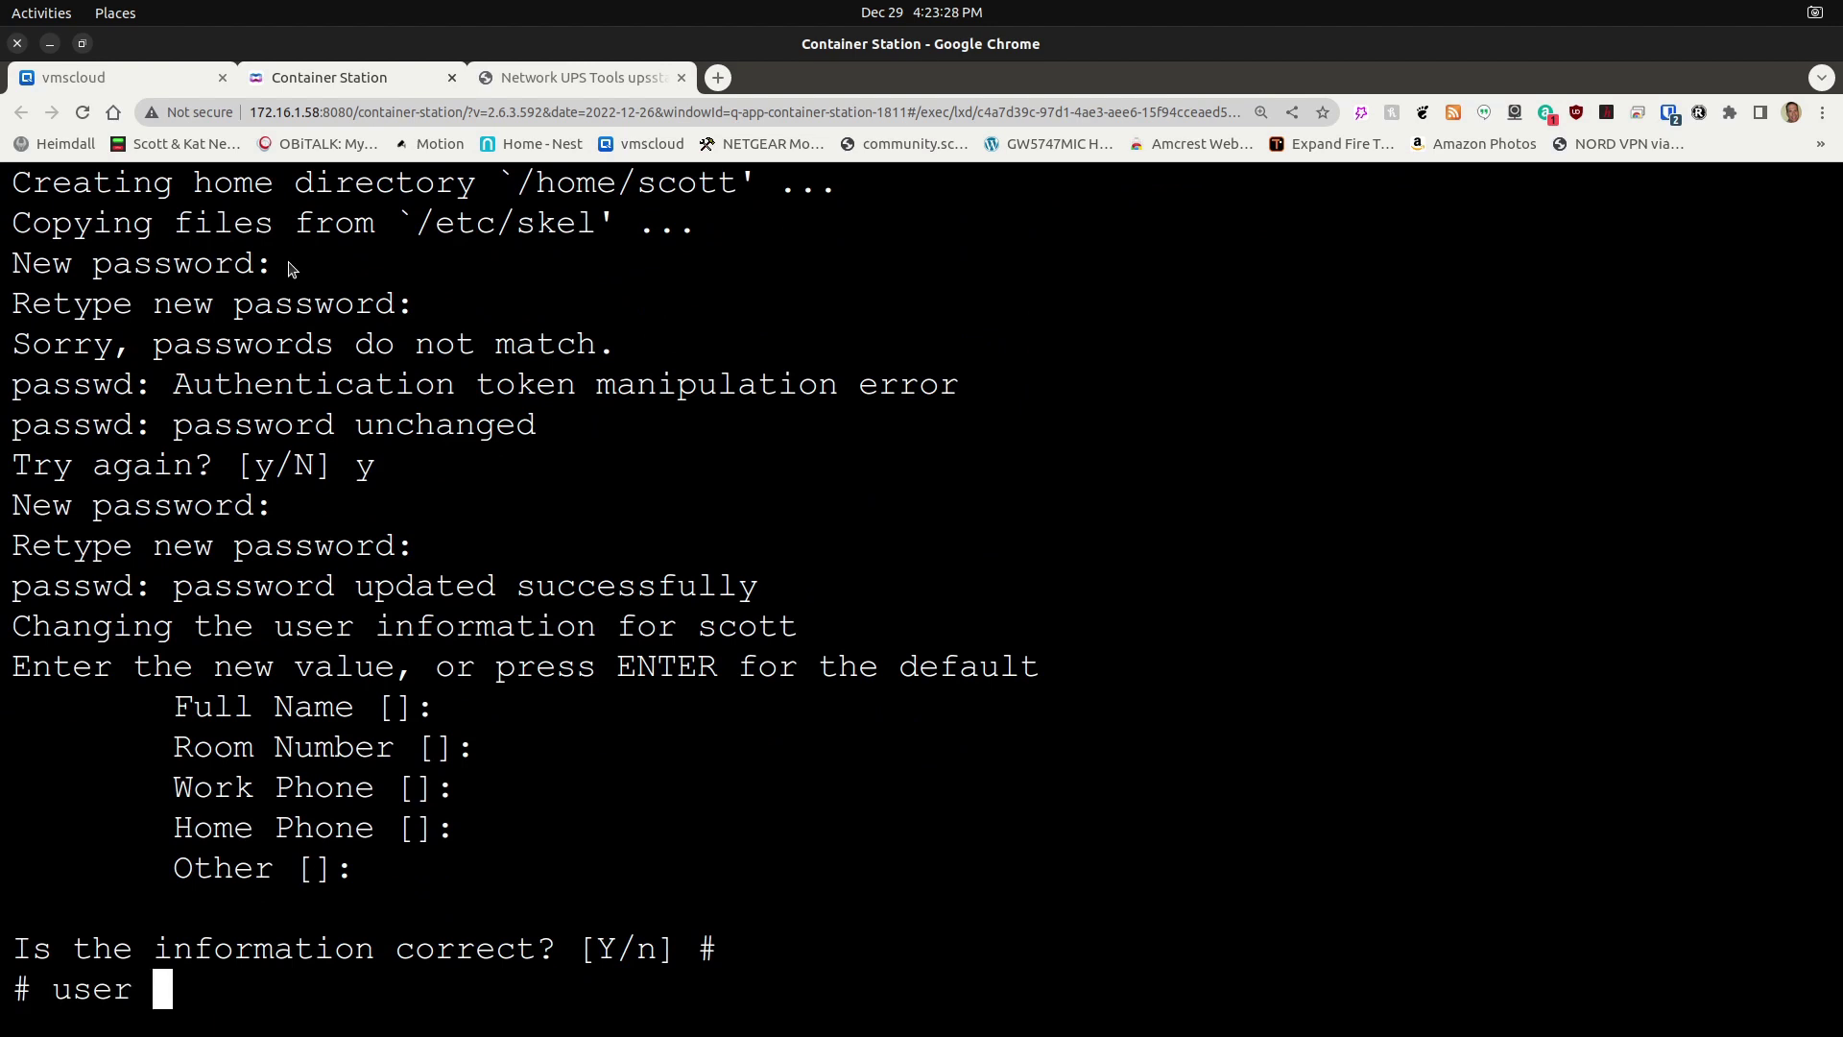
type("mo")
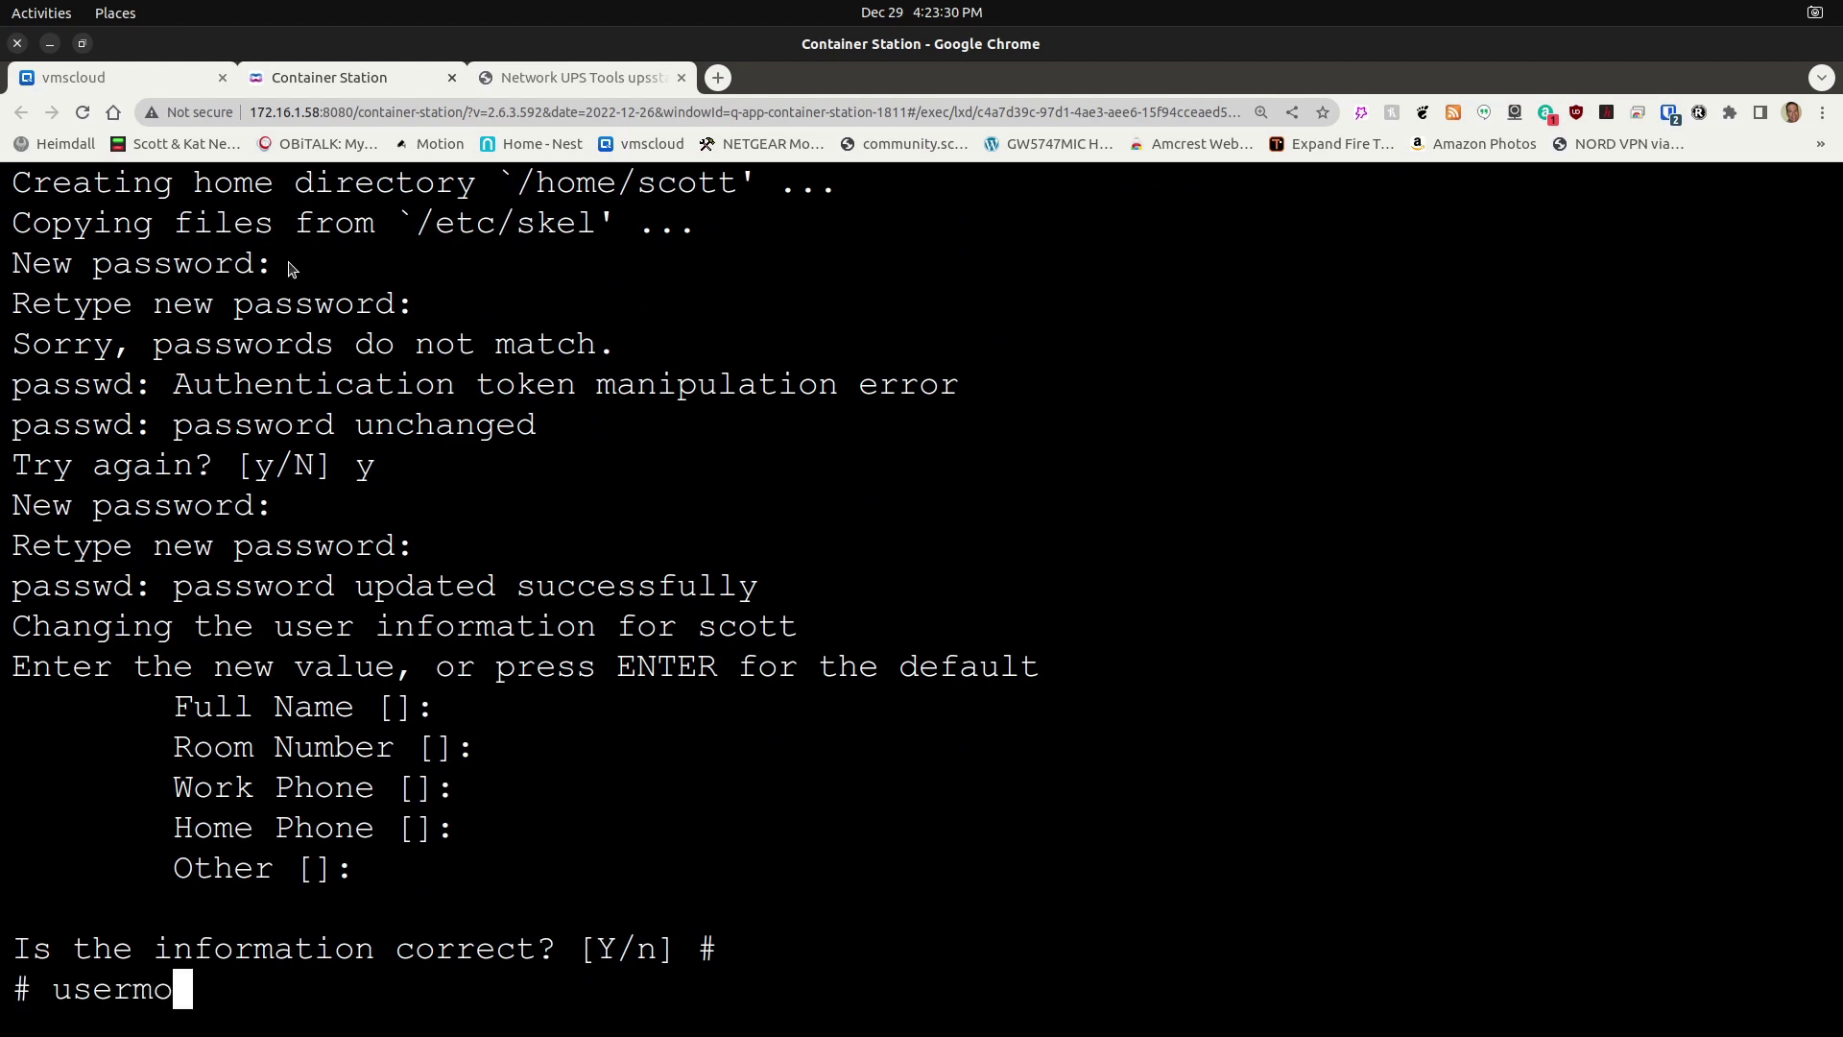
type("d -aG ")
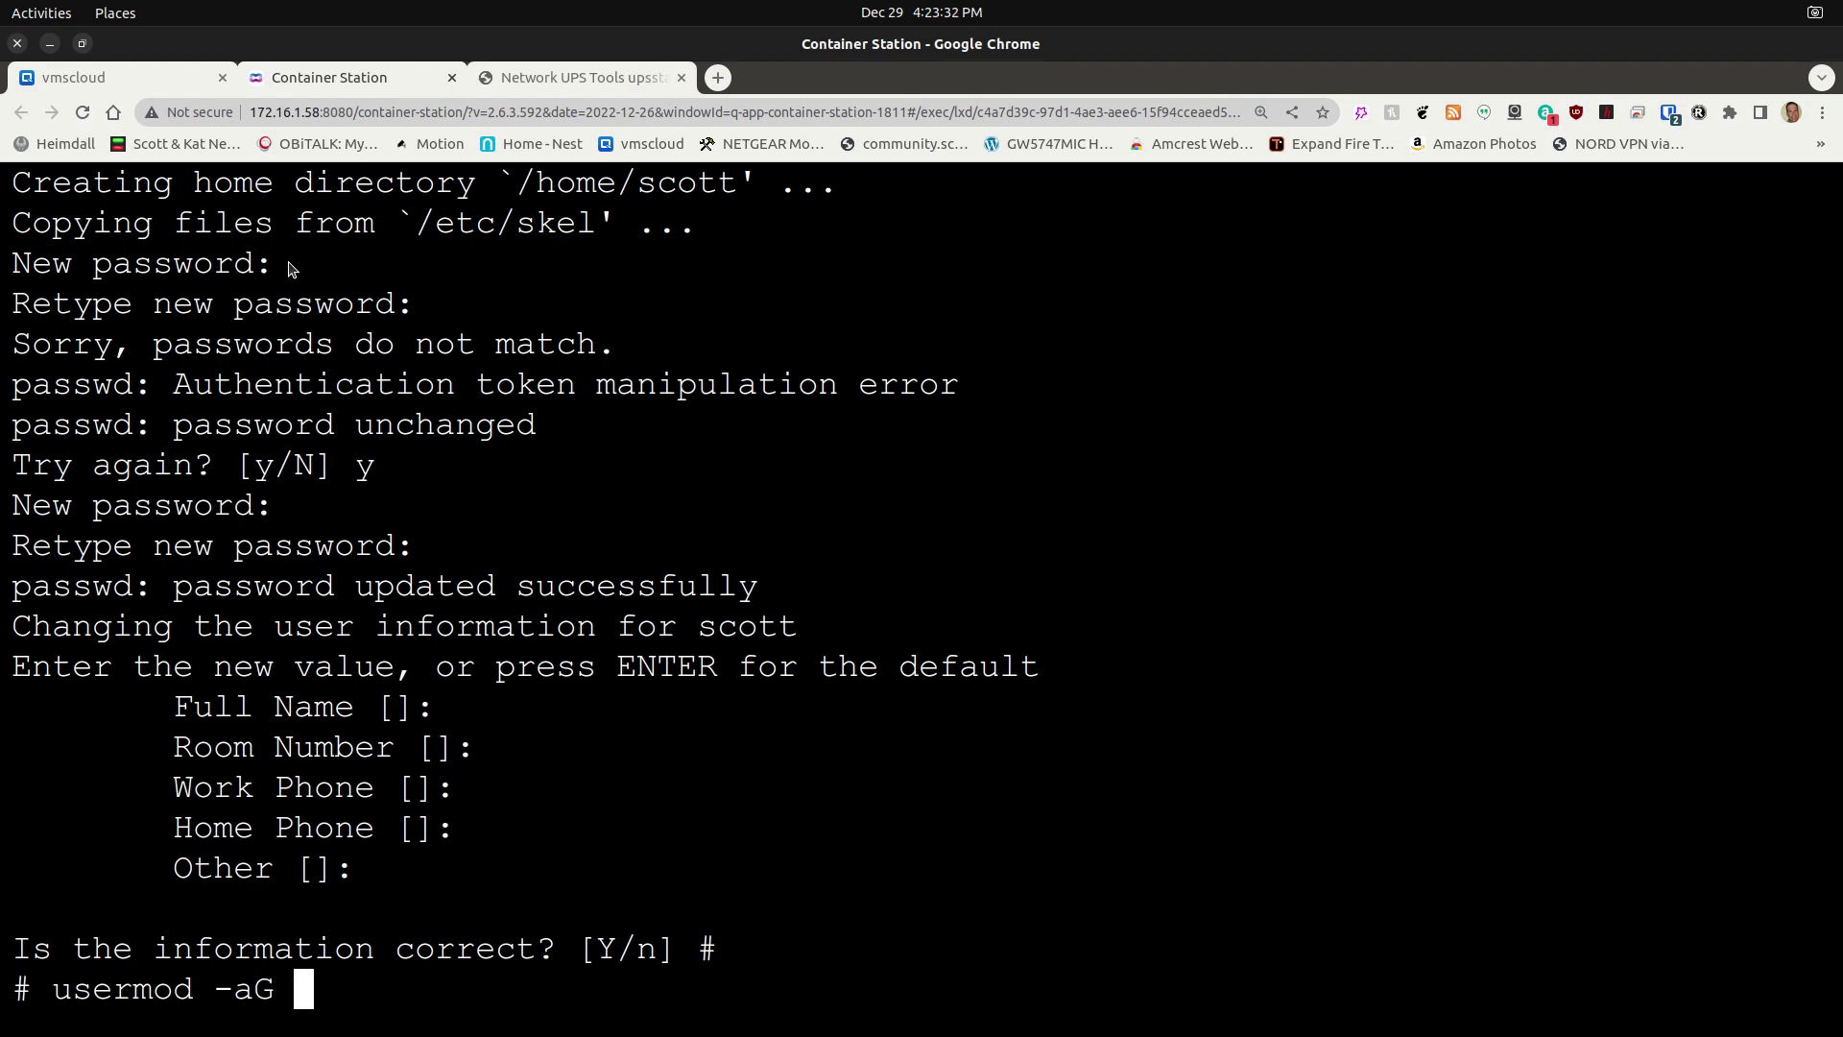
type("sudo scott")
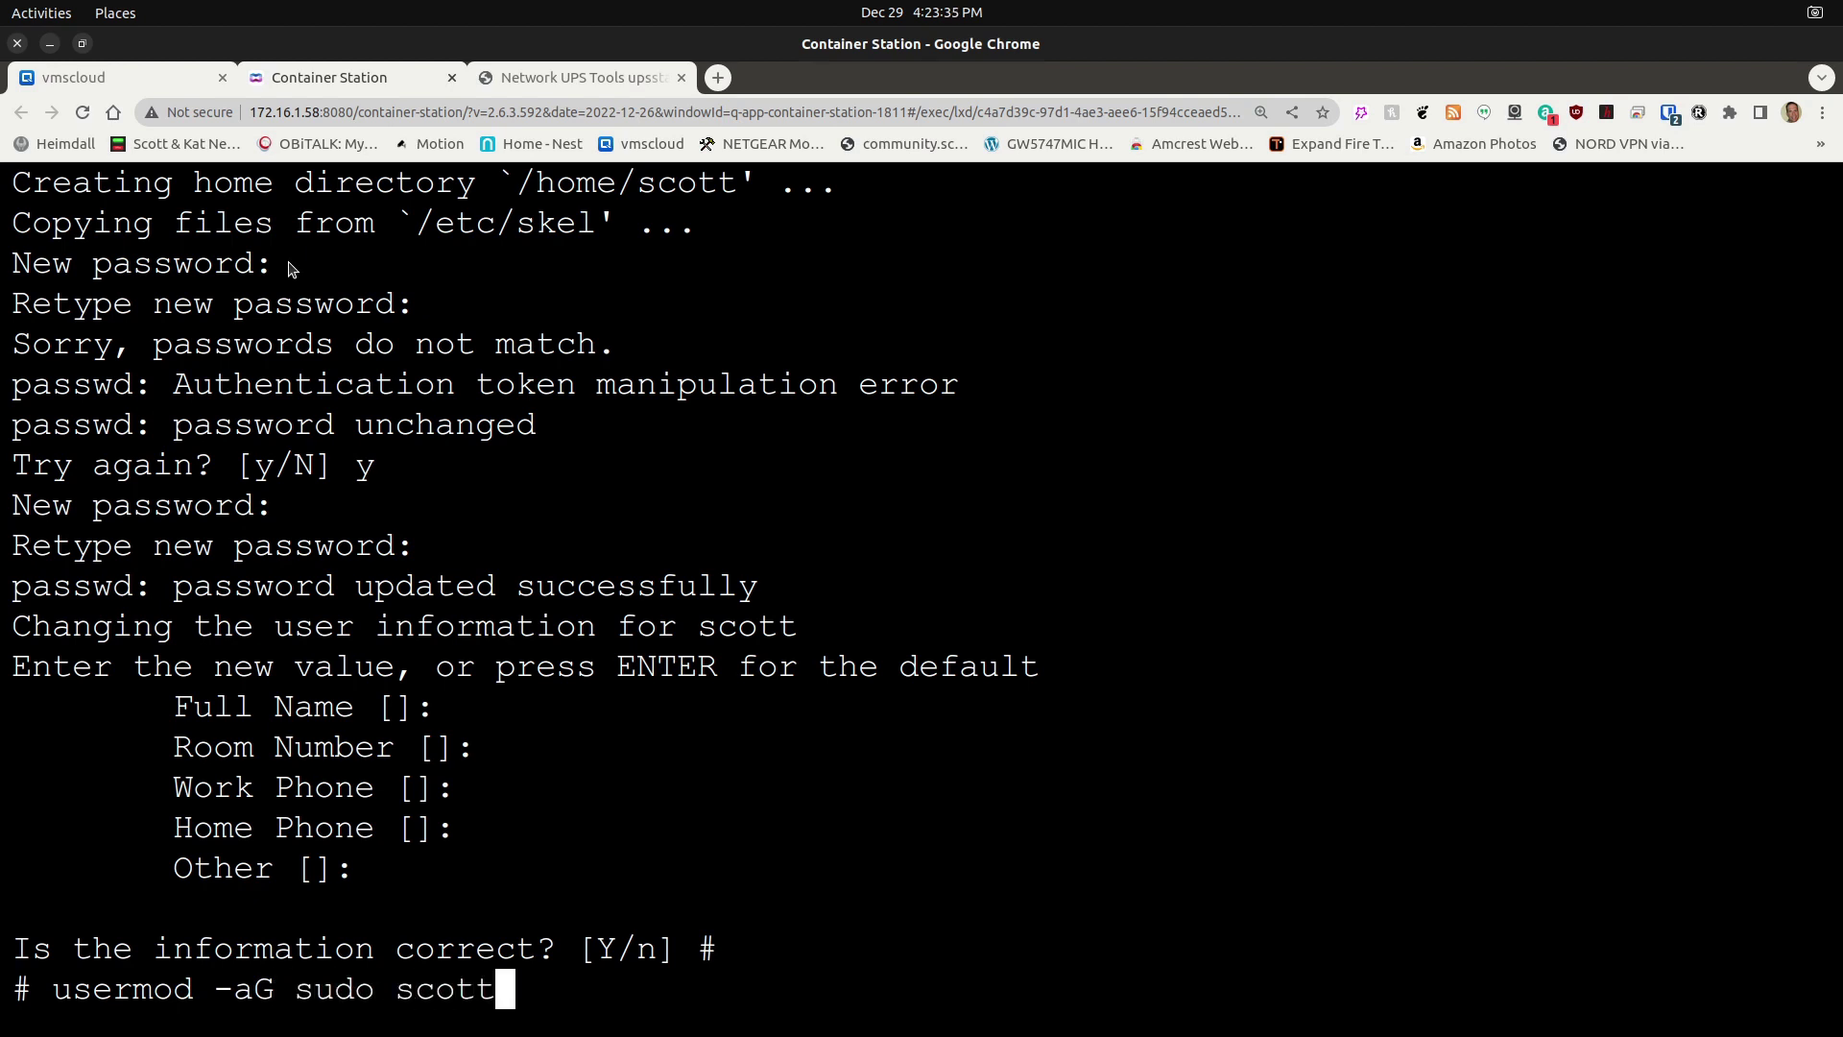
key("Return")
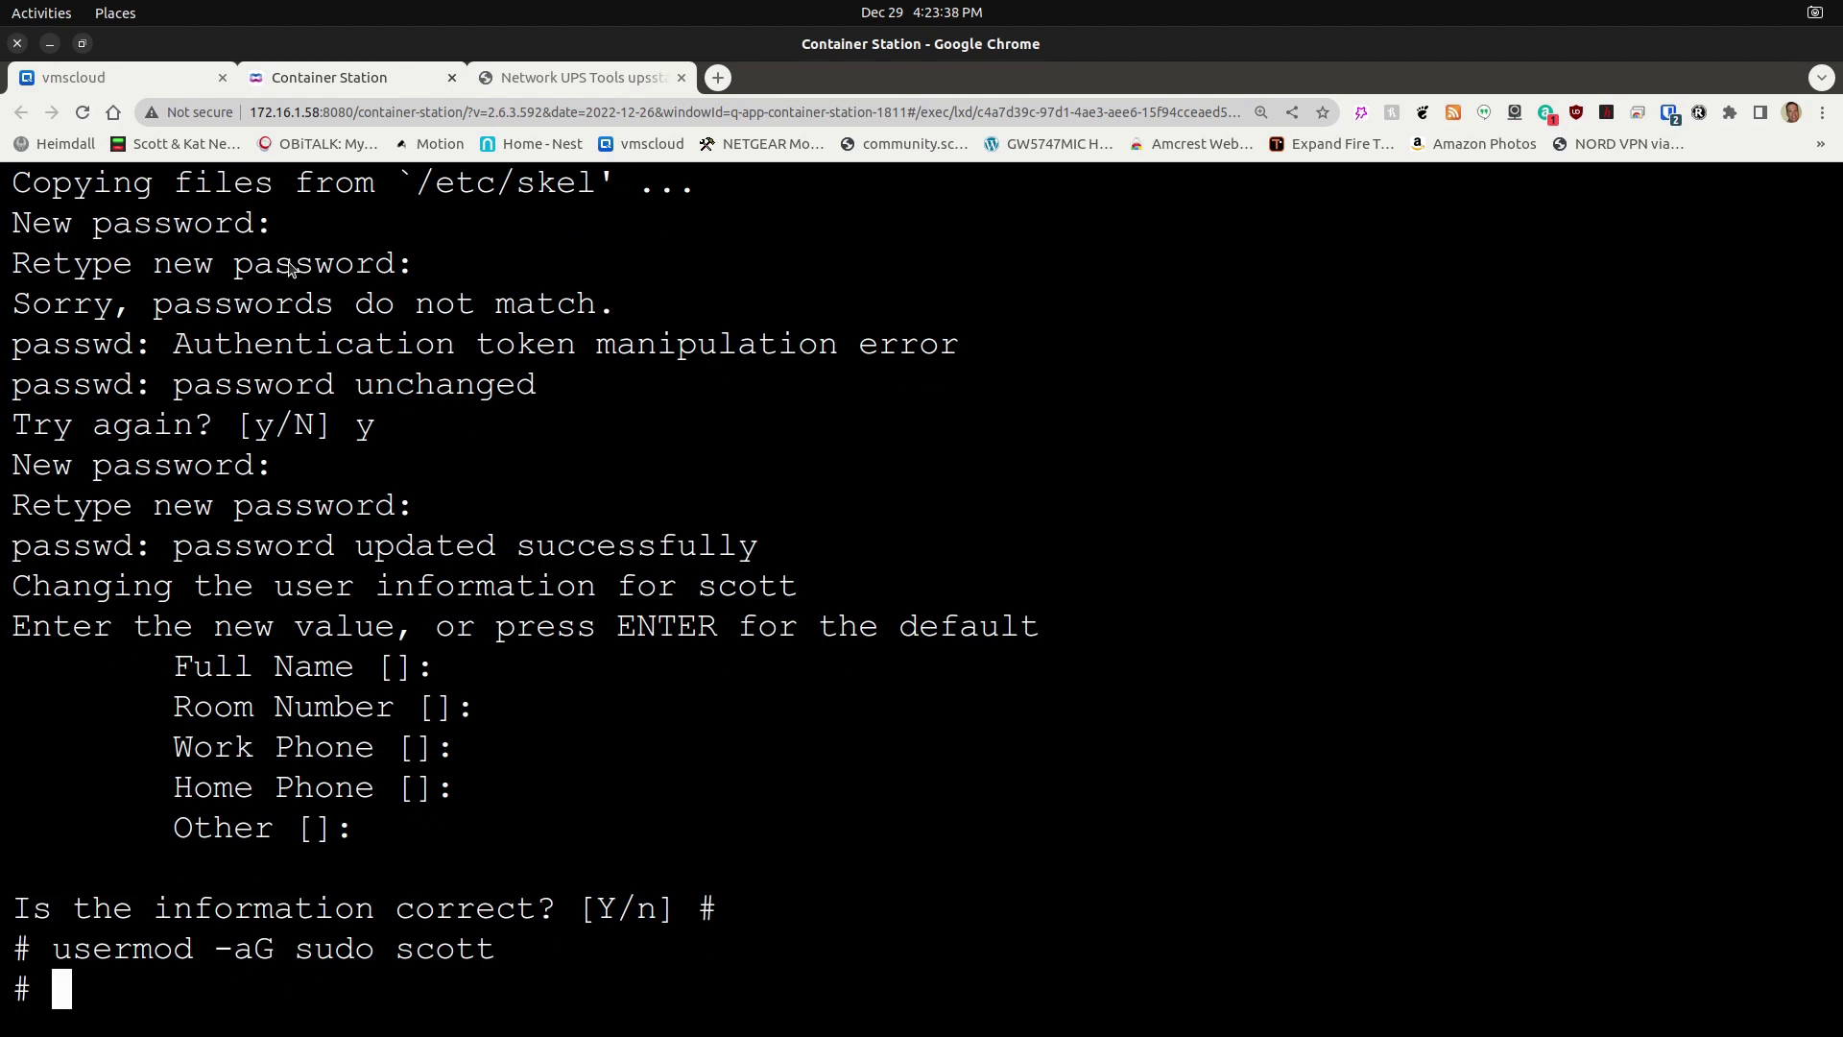
type("exit")
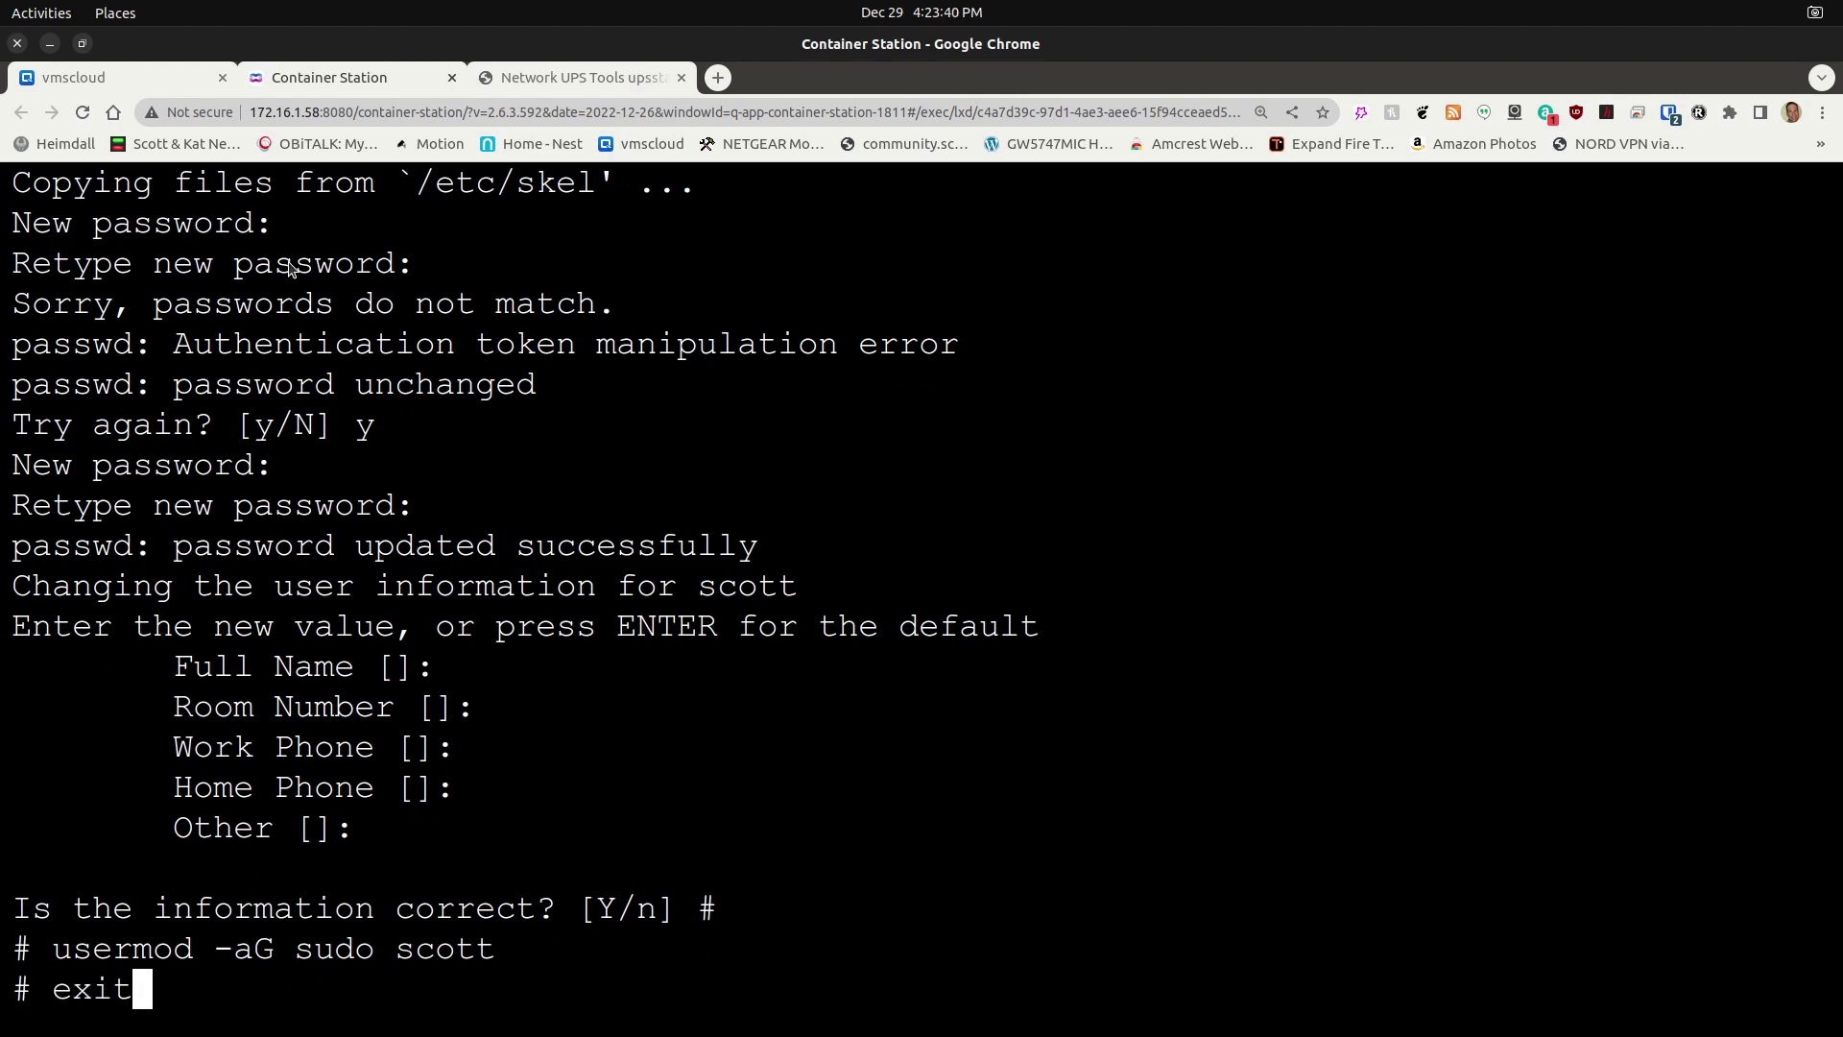
key("Return")
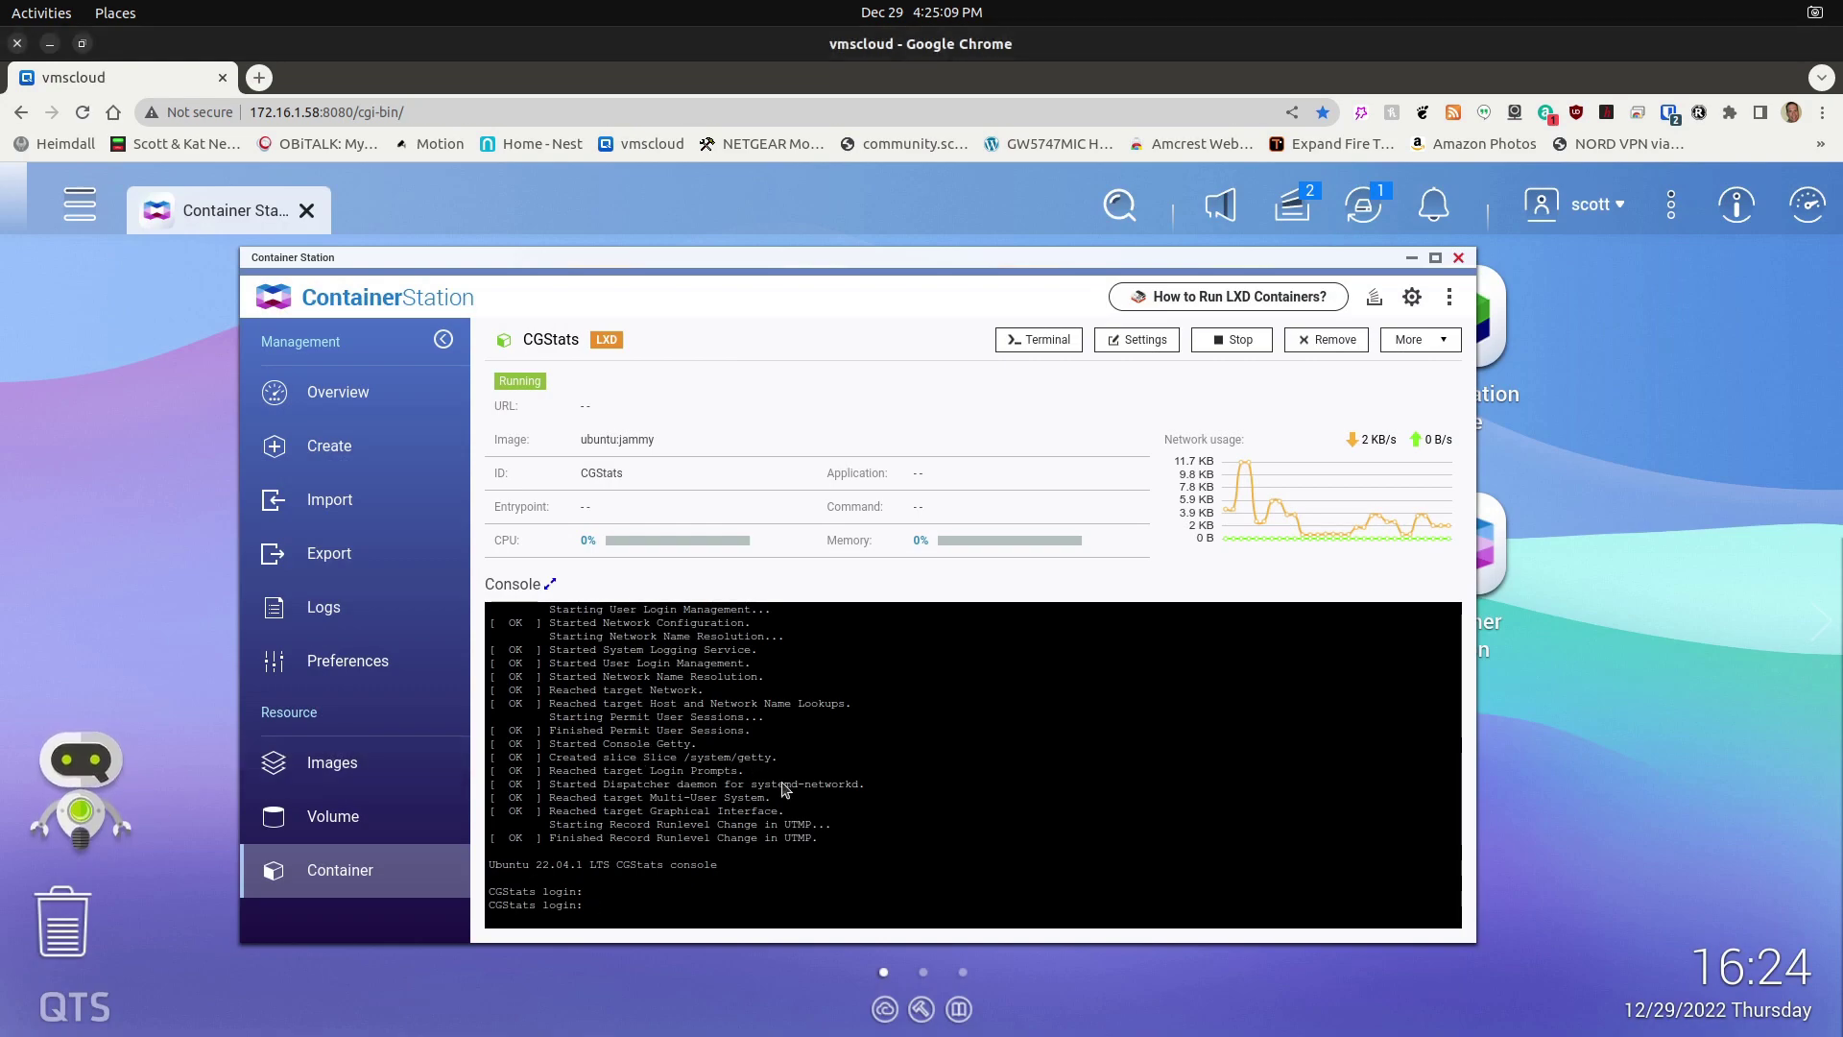
Log in at the CGStats console with the new account's user name and password
key("Return")
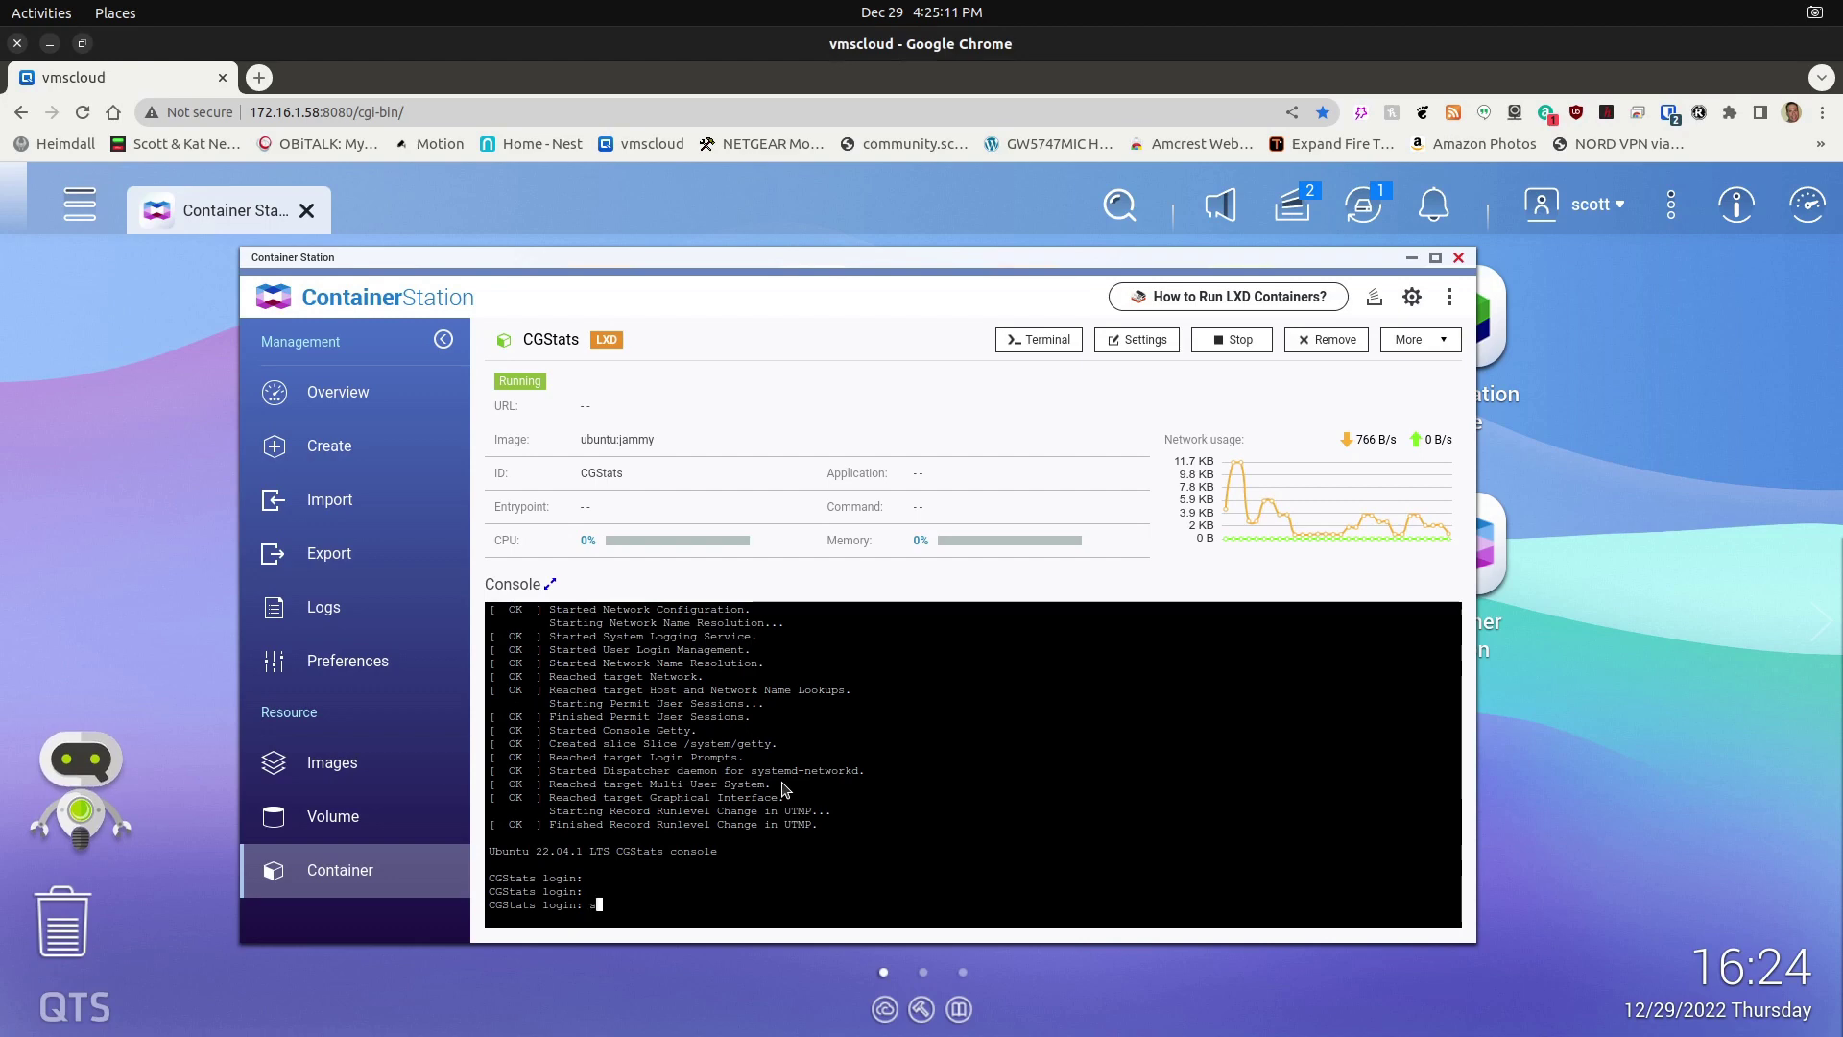
type("scott")
key("Return")
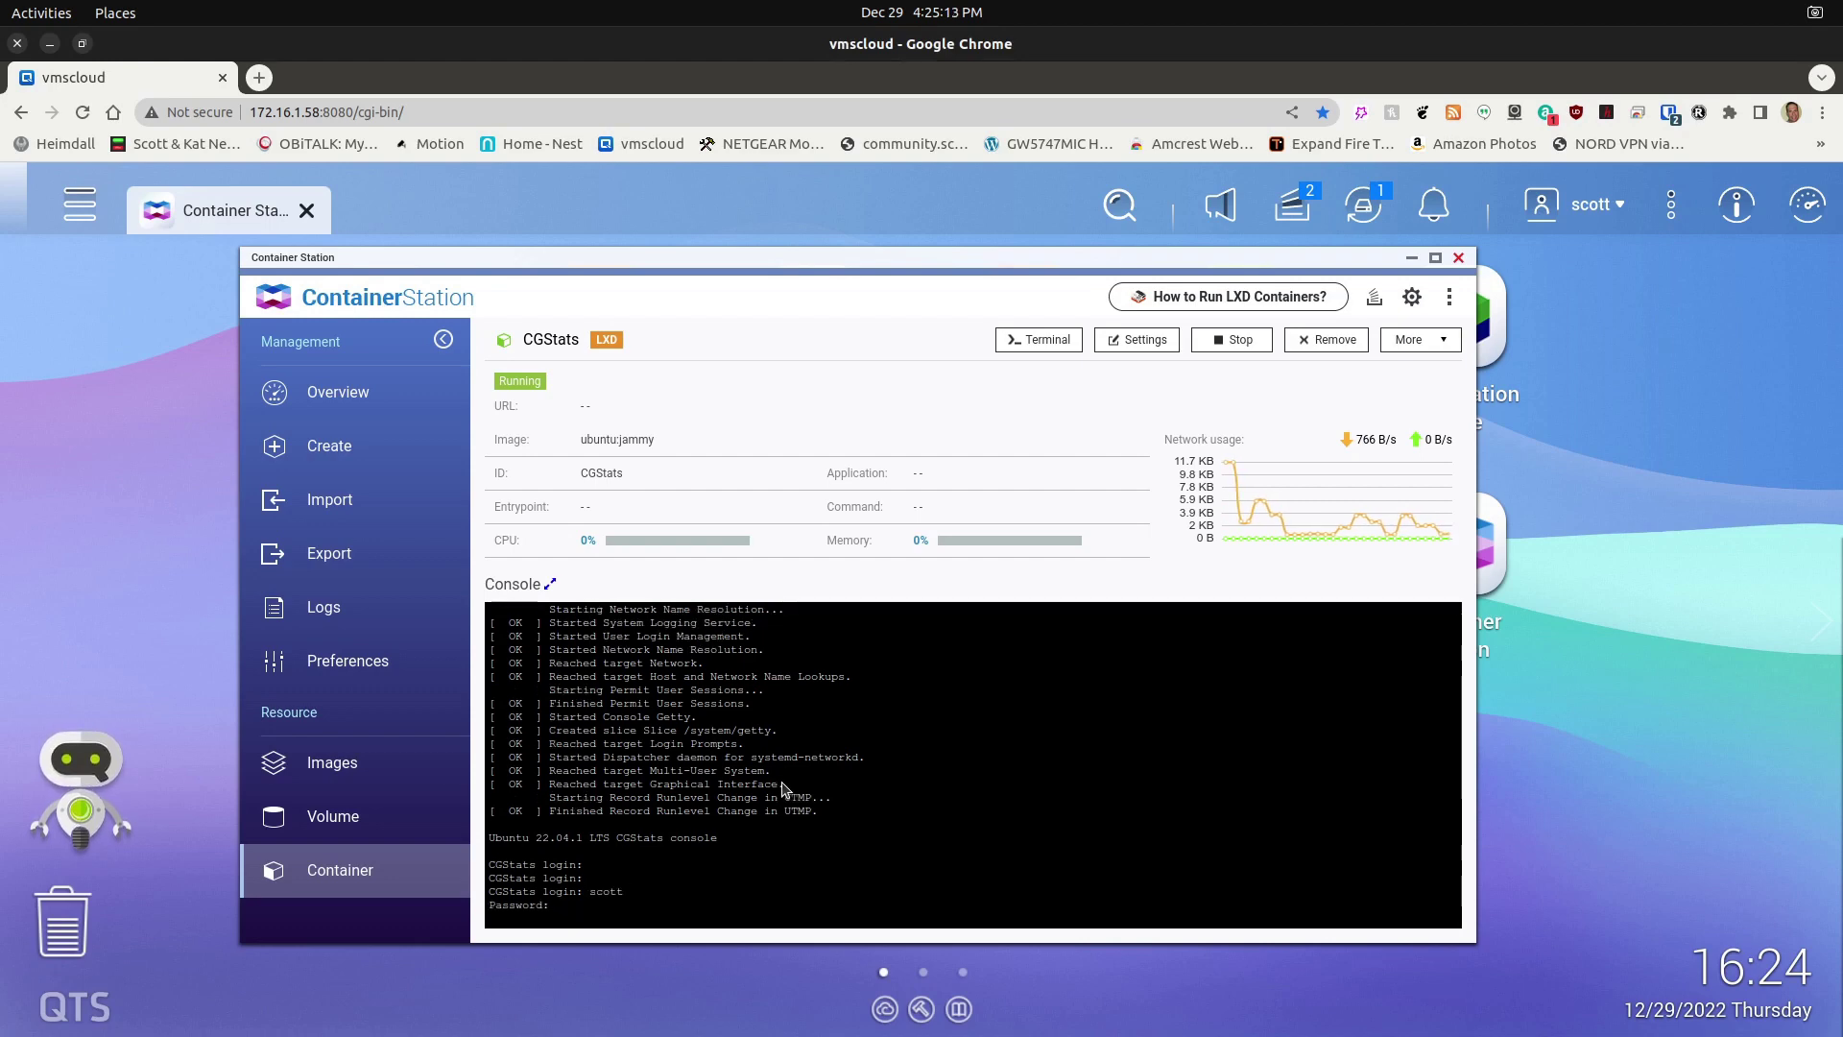
key("Return")
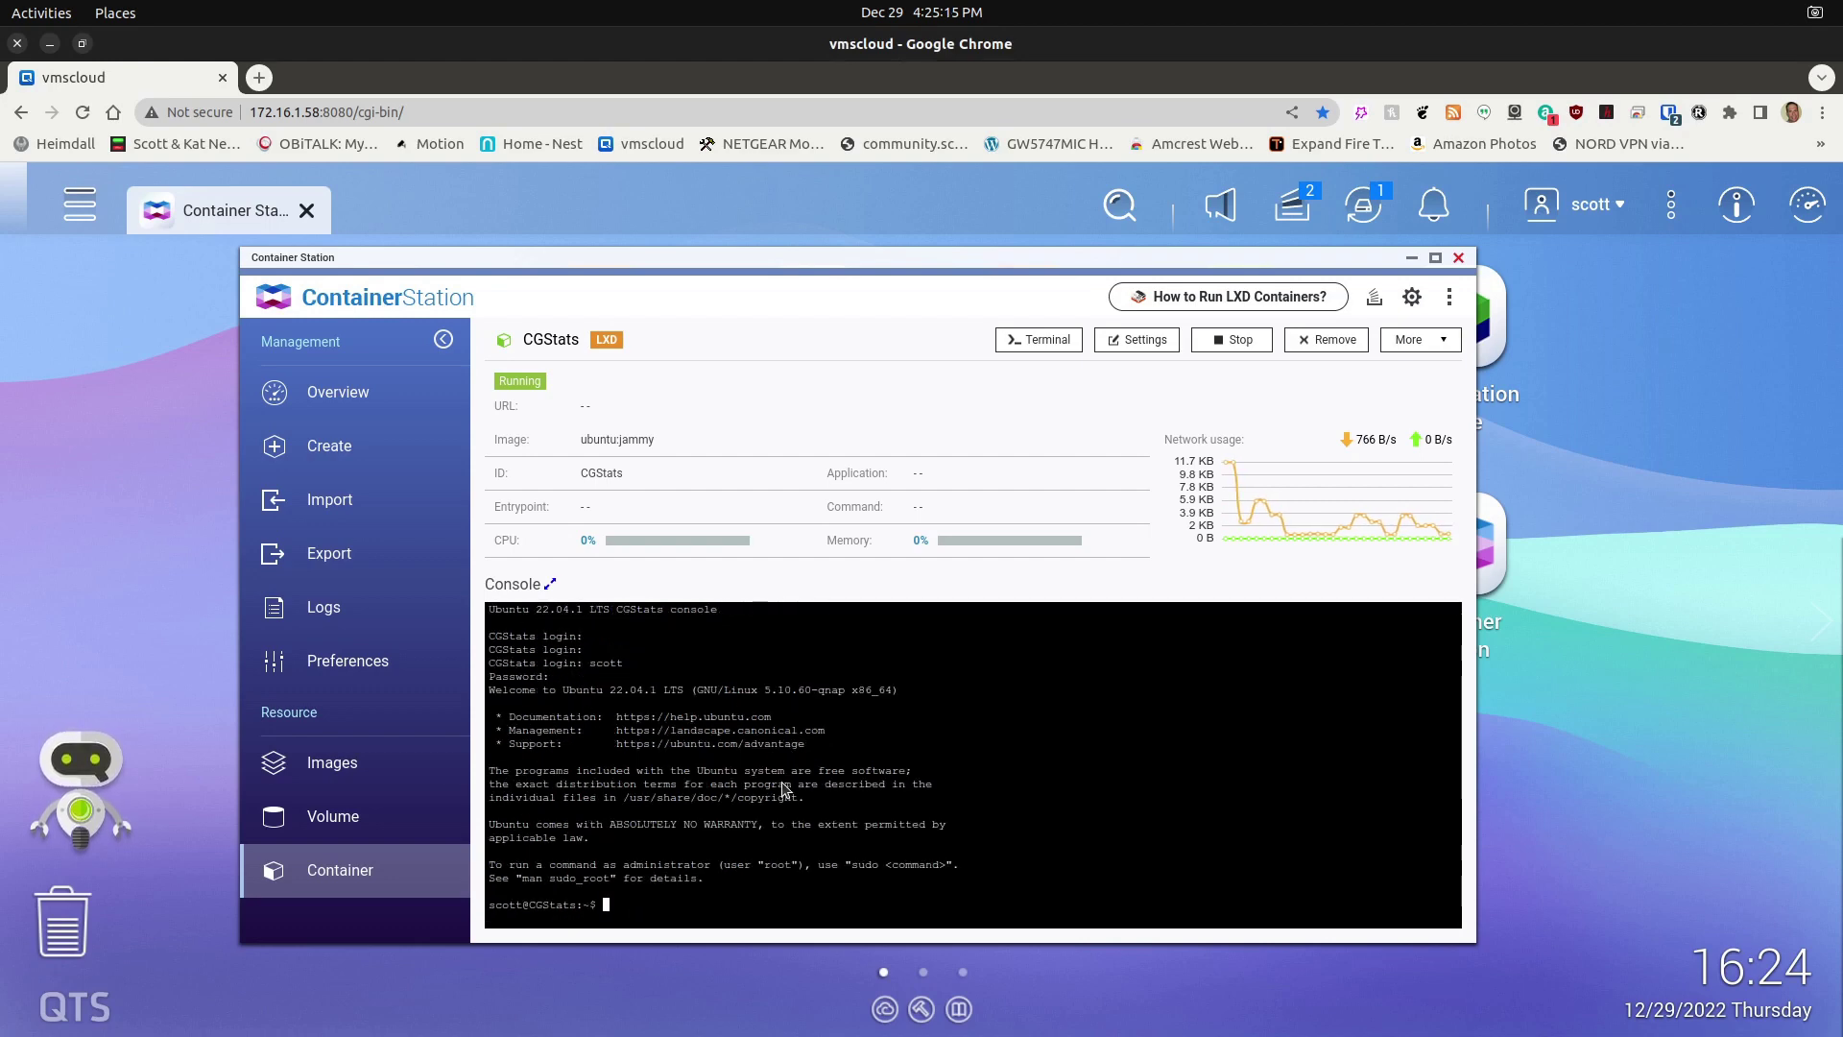
key("Return")
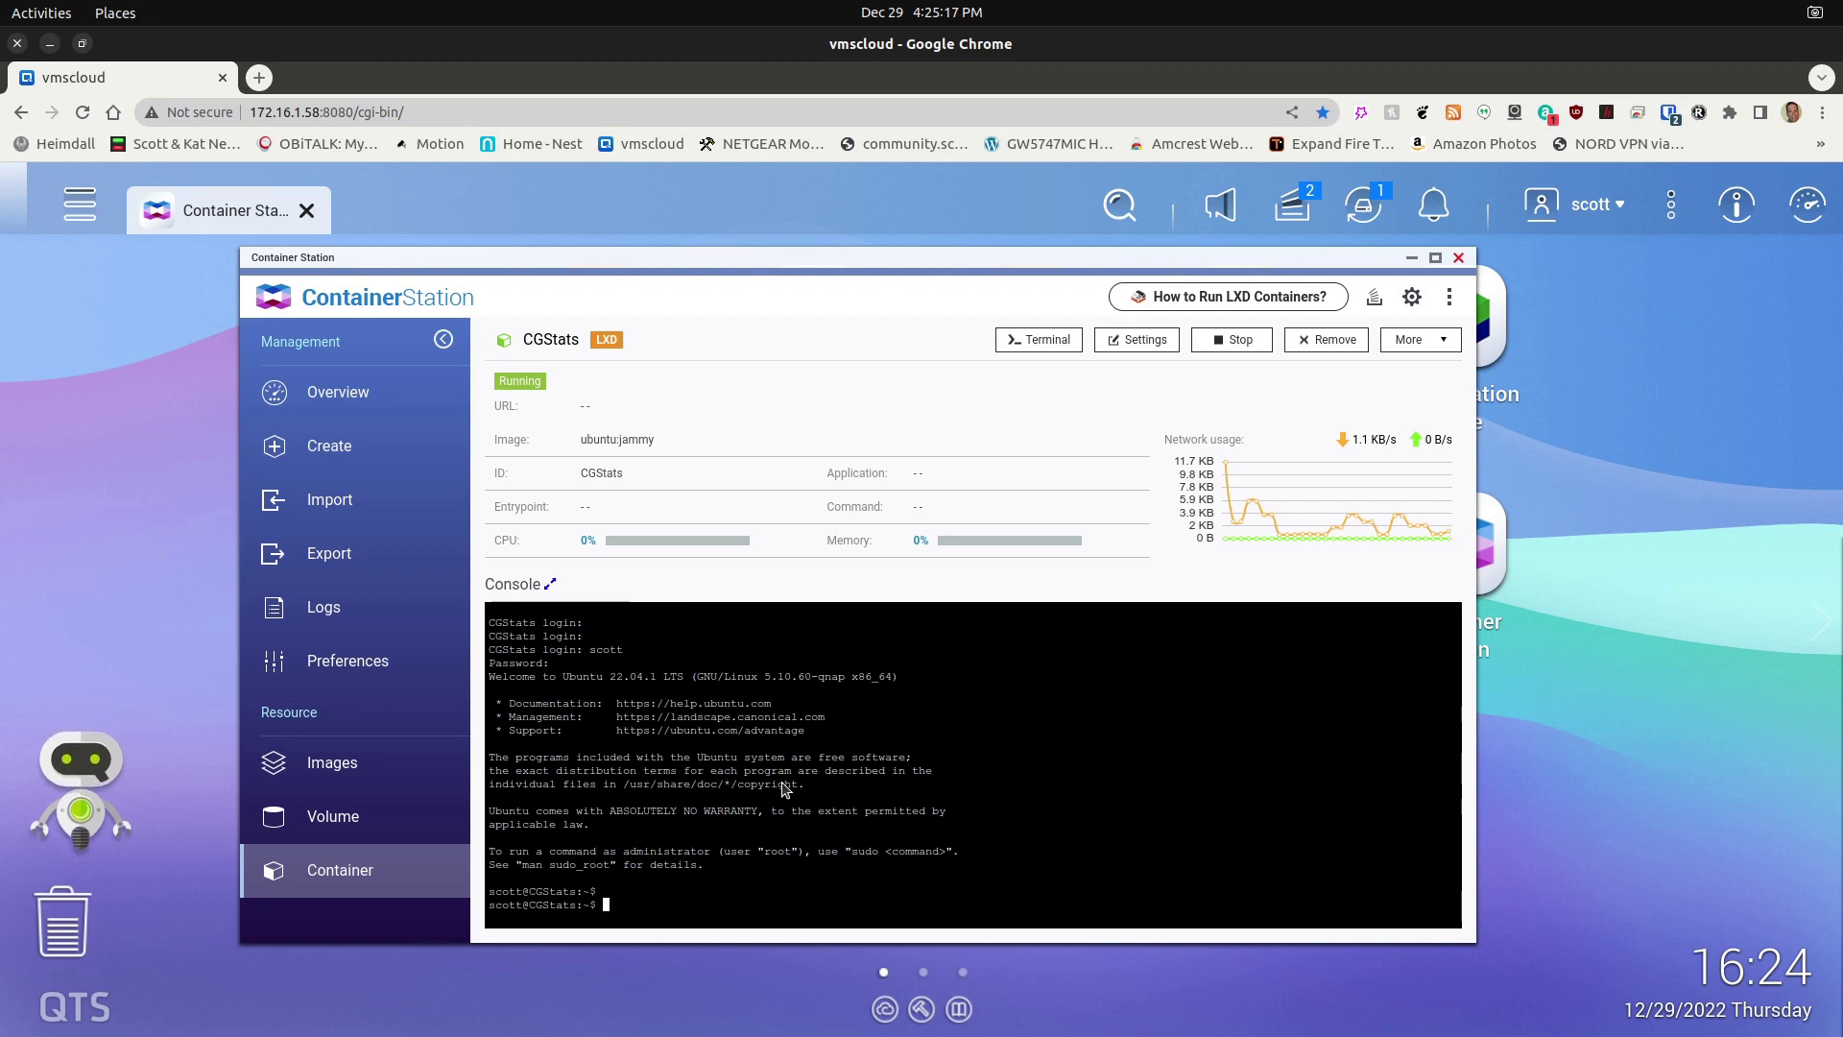
Run sudo apt remove --purge openssh-server in the container, authenticating with the account password
type("apy")
key("BackSpace")
key("BackSpace")
key("BackSpace")
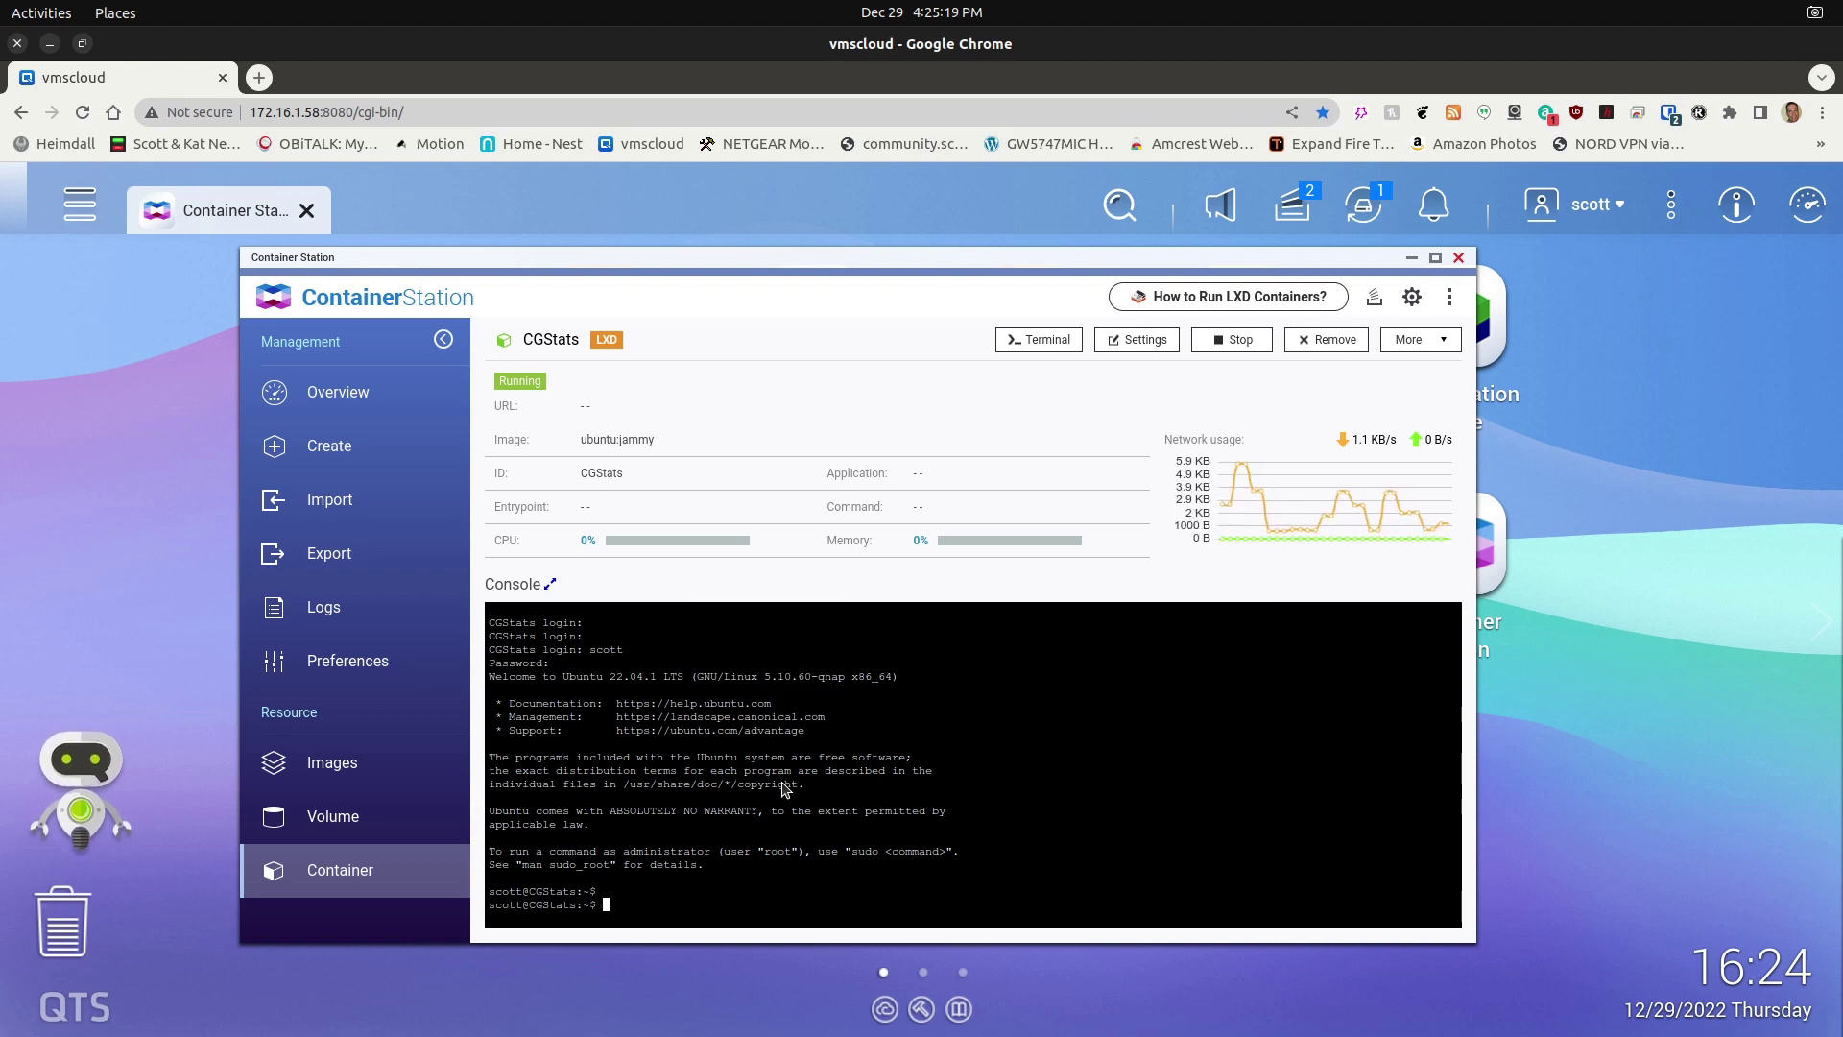
type("sudo apt re")
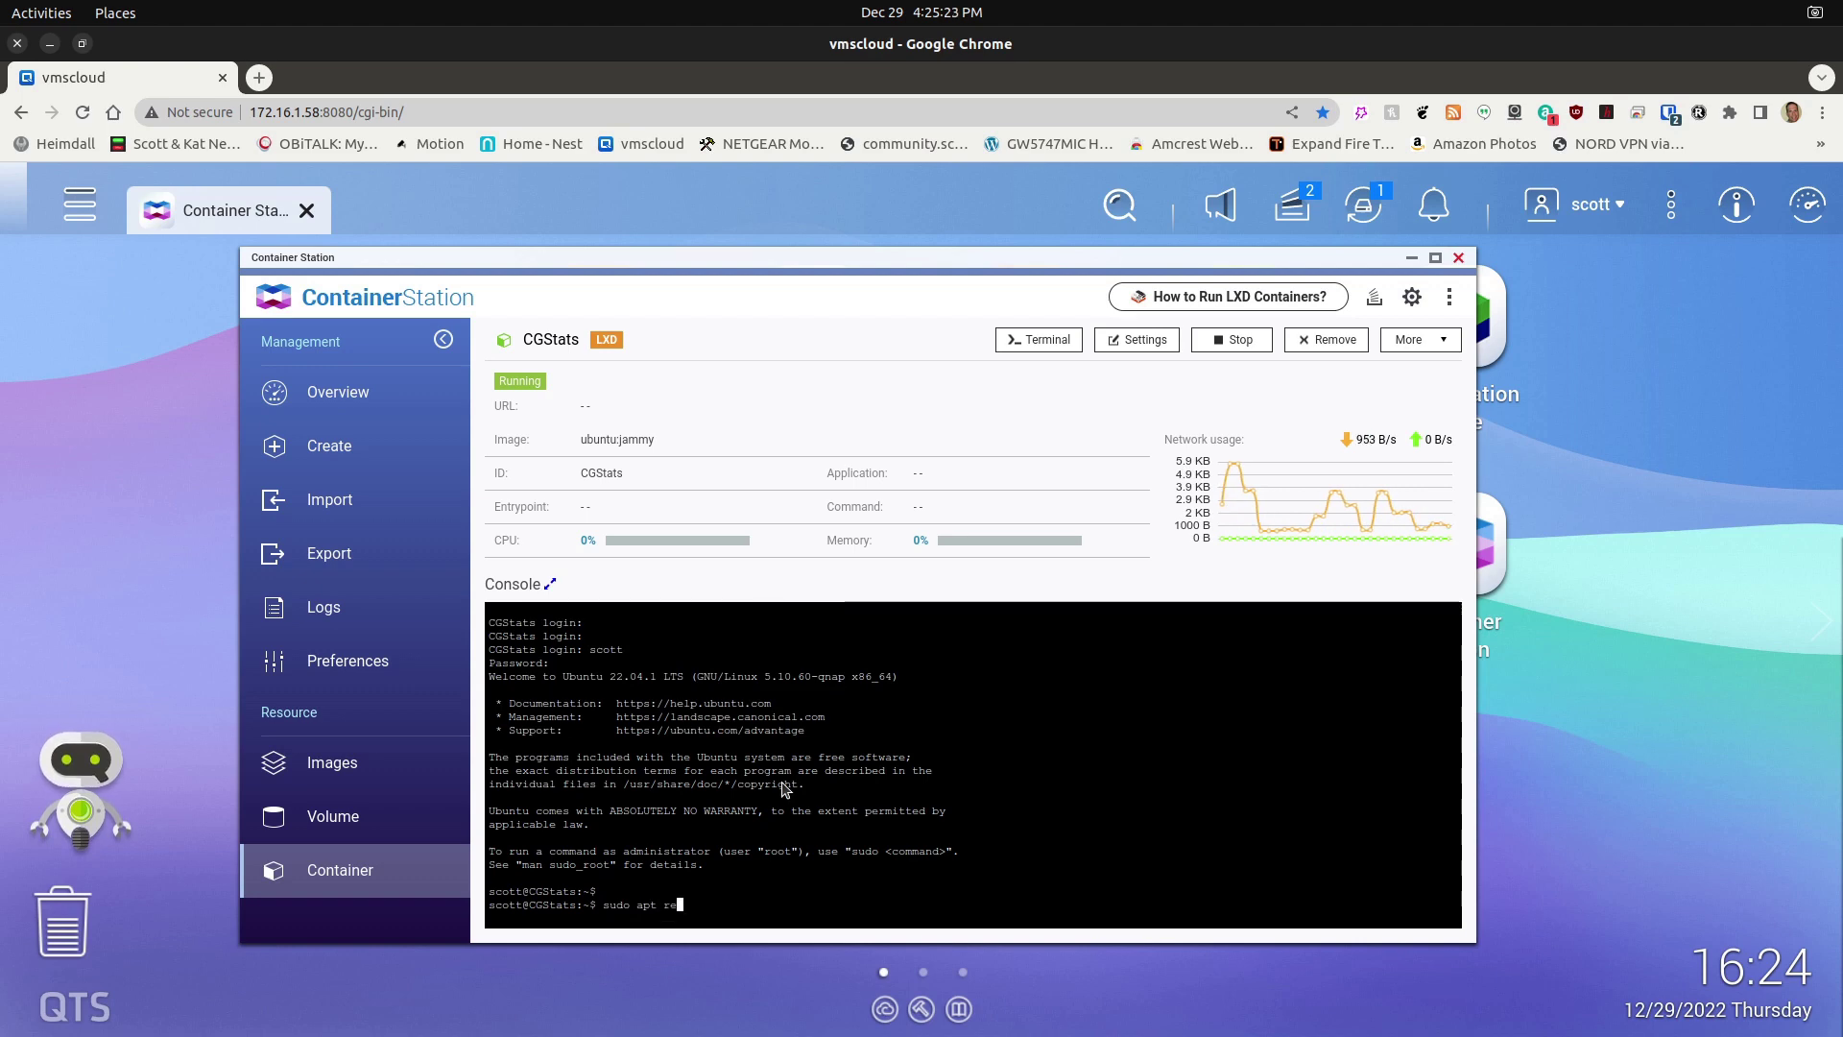
type("move --purge")
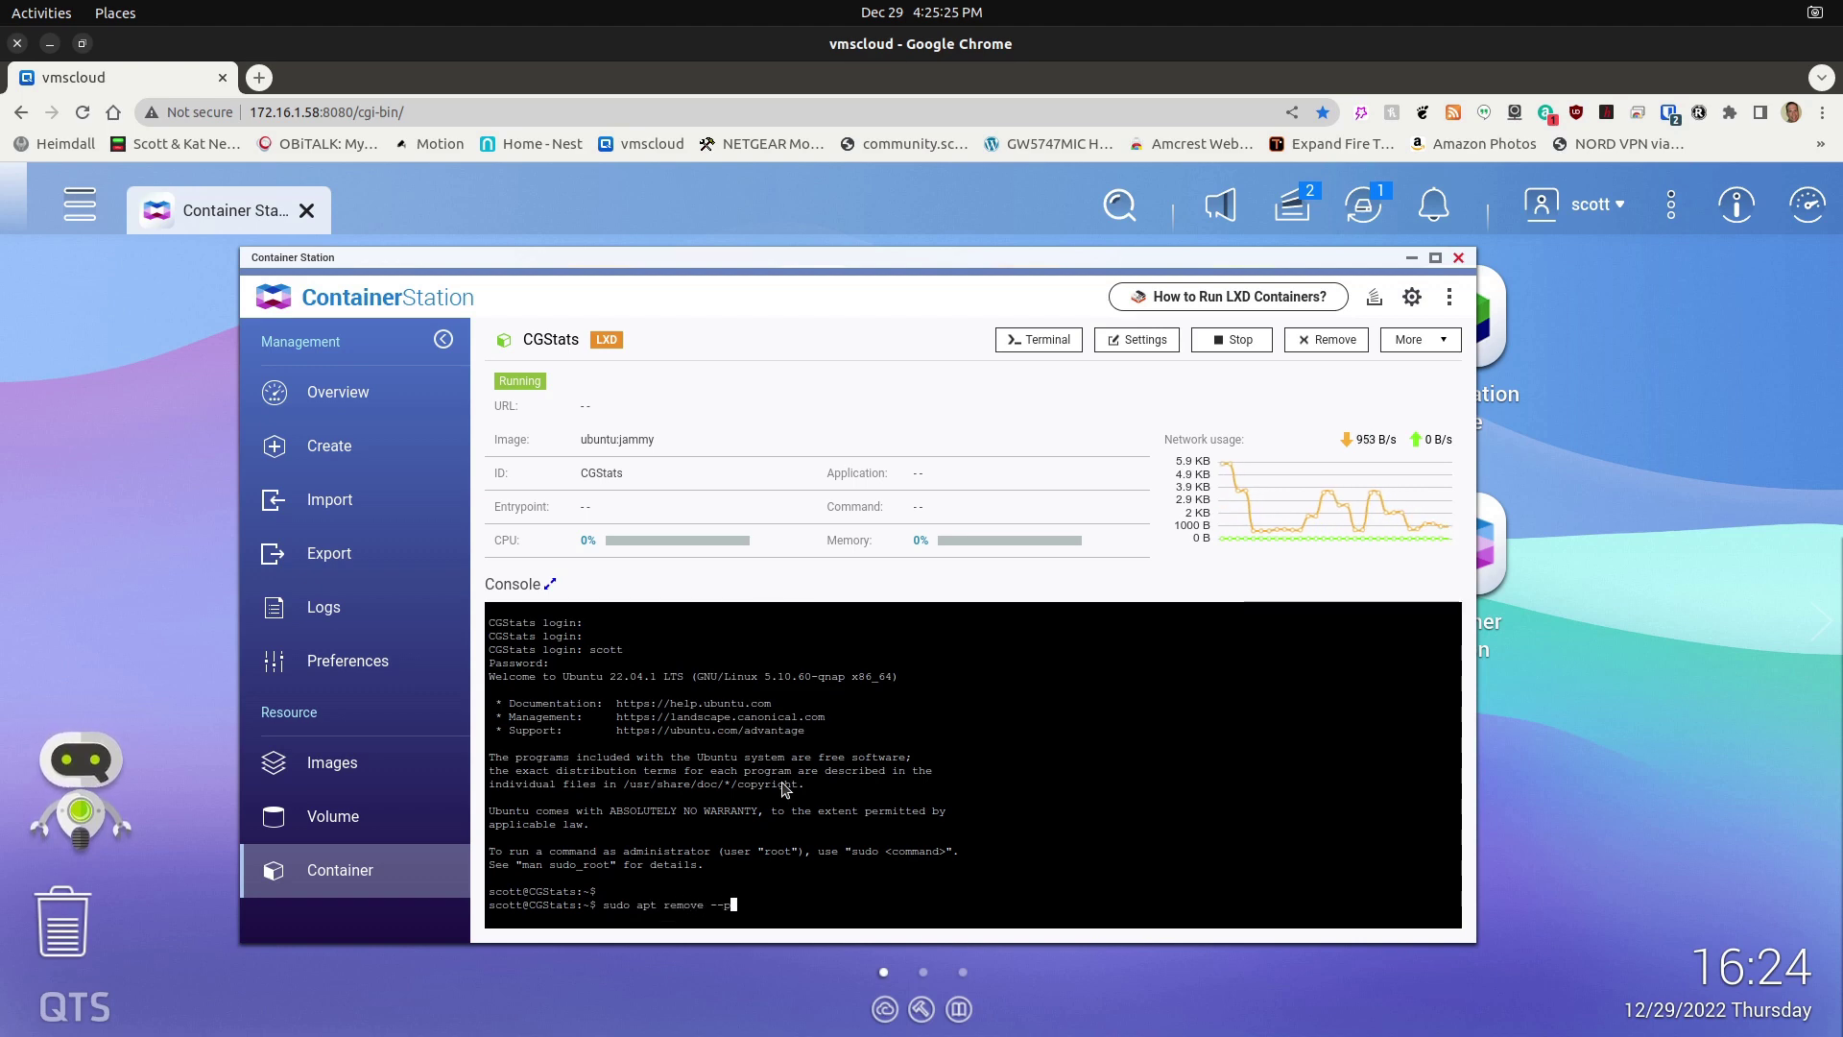
type("cpenssh")
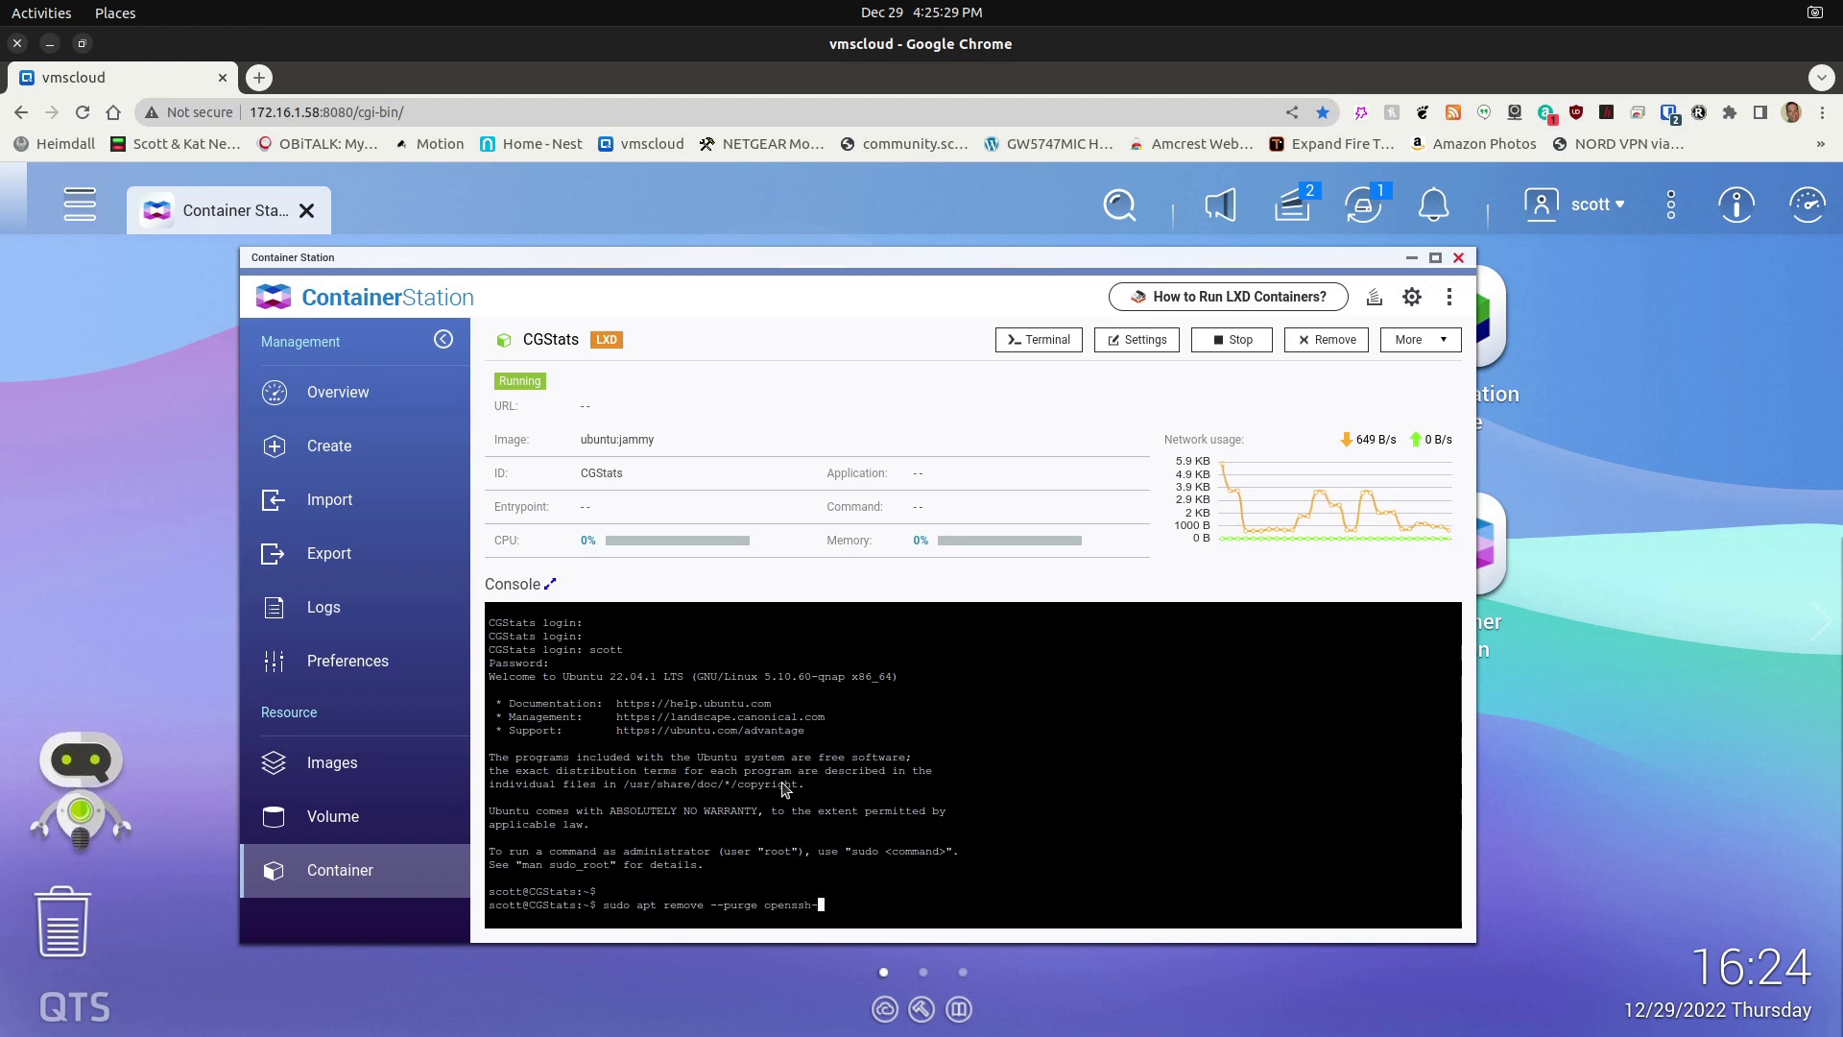
type("-server")
key("Return")
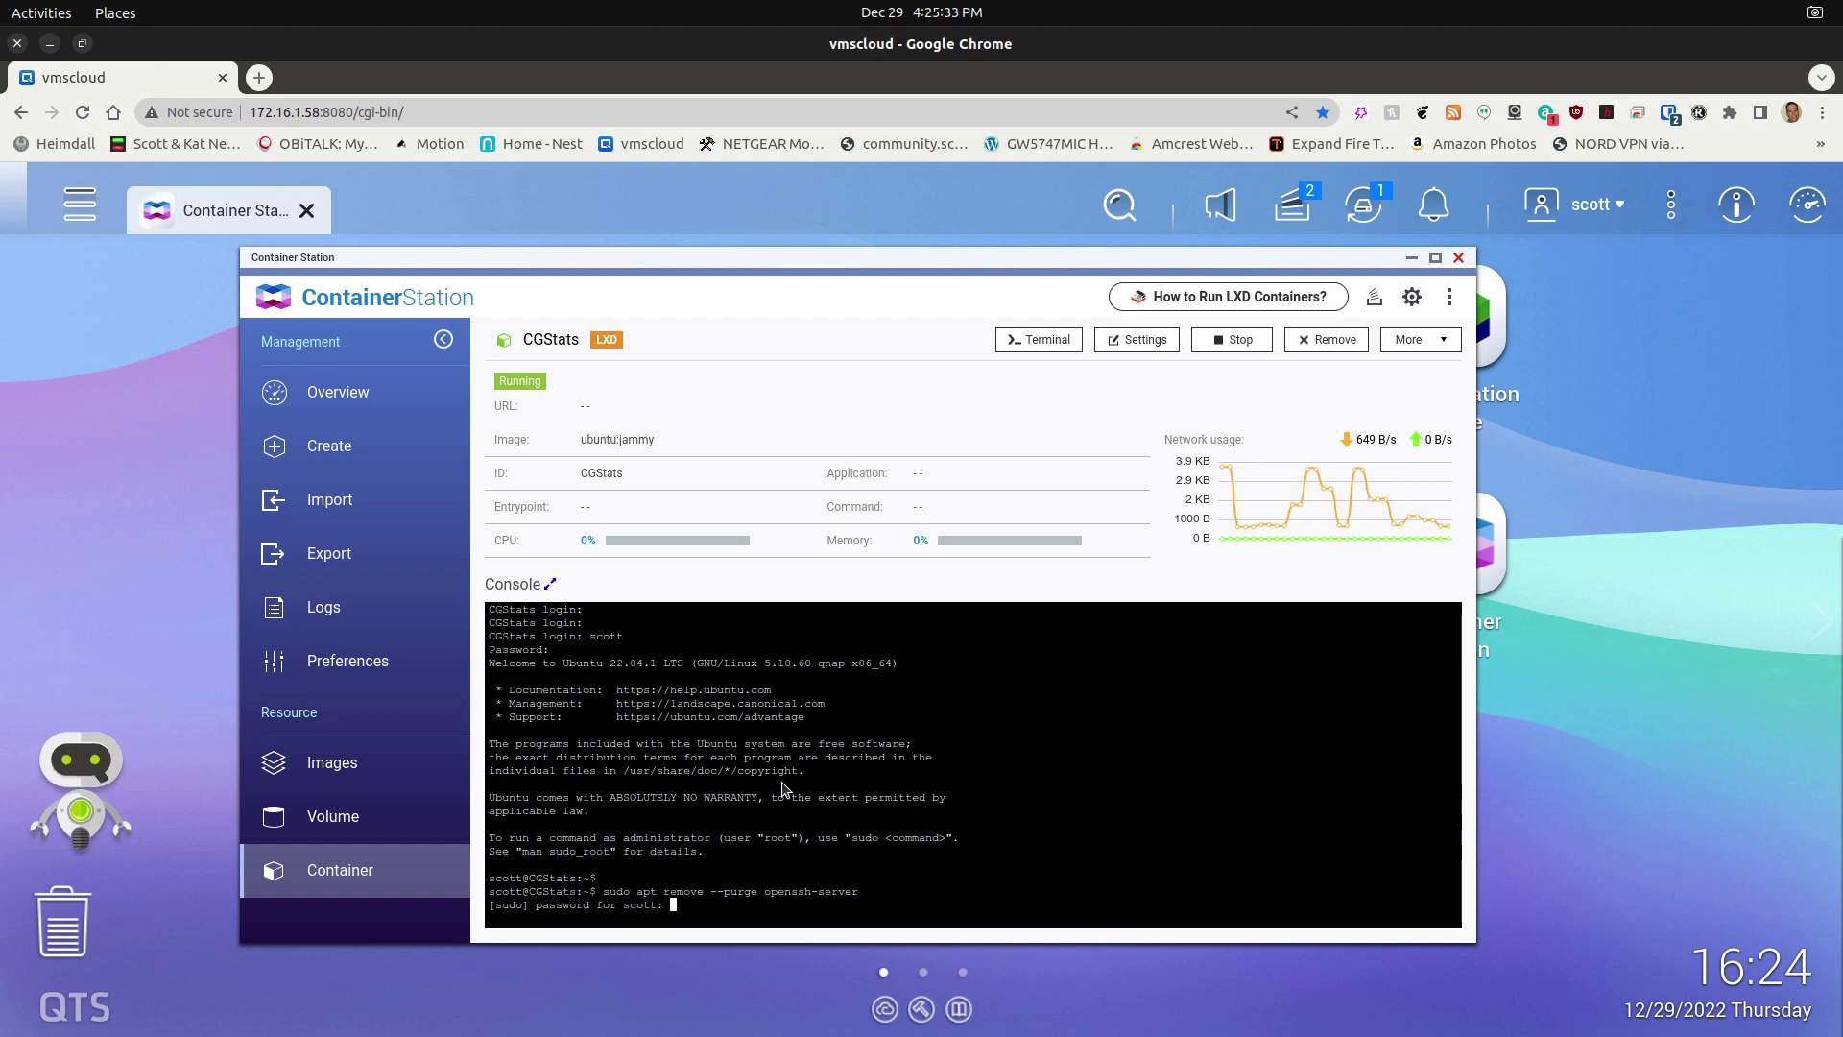
key("Return")
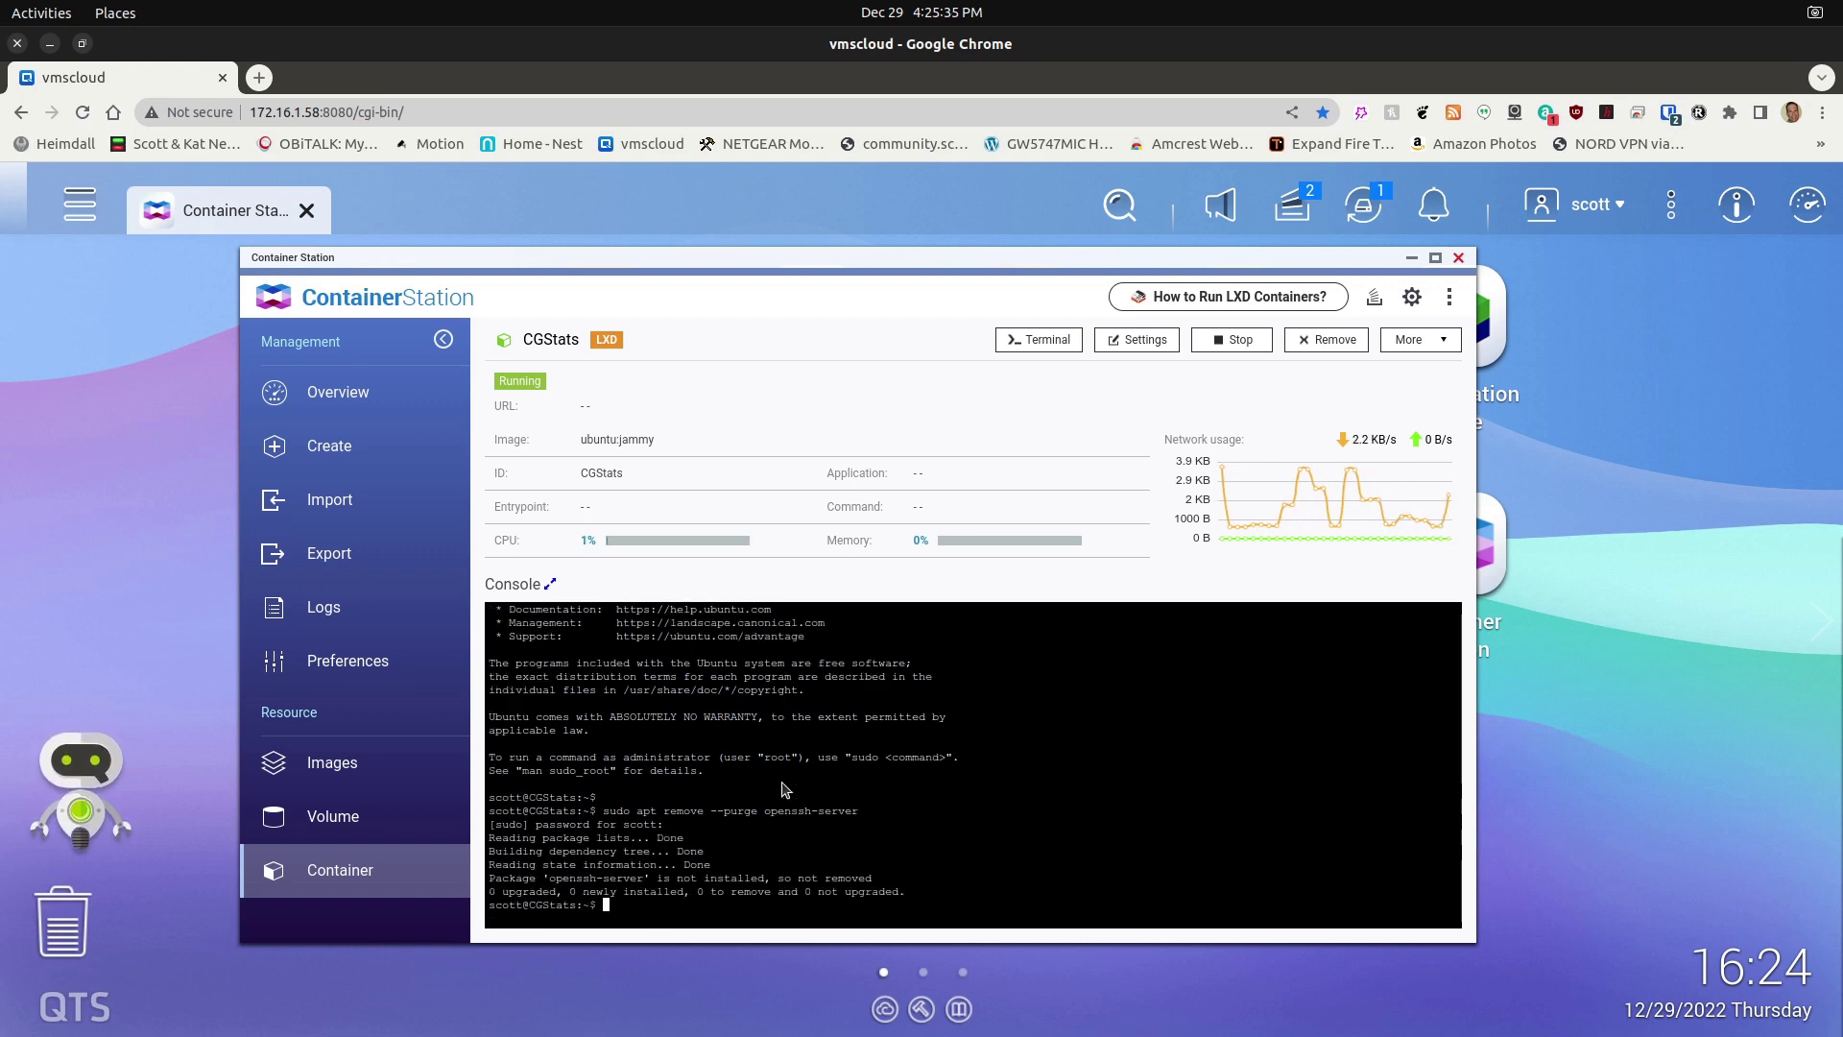
Install the SSH server with sudo apt install openssh-server, accept the additional packages, and log out of the console
key("Up")
key("BackSpace")
key("BackSpace")
key("BackSpace")
key("BackSpace")
key("BackSpace")
key("BackSpace")
key("BackSpace")
key("BackSpace")
key("BackSpace")
key("BackSpace")
key("BackSpace")
key("BackSpace")
key("BackSpace")
key("BackSpace")
key("BackSpace")
key("BackSpace")
key("BackSpace")
key("BackSpace")
key("BackSpace")
key("BackSpace")
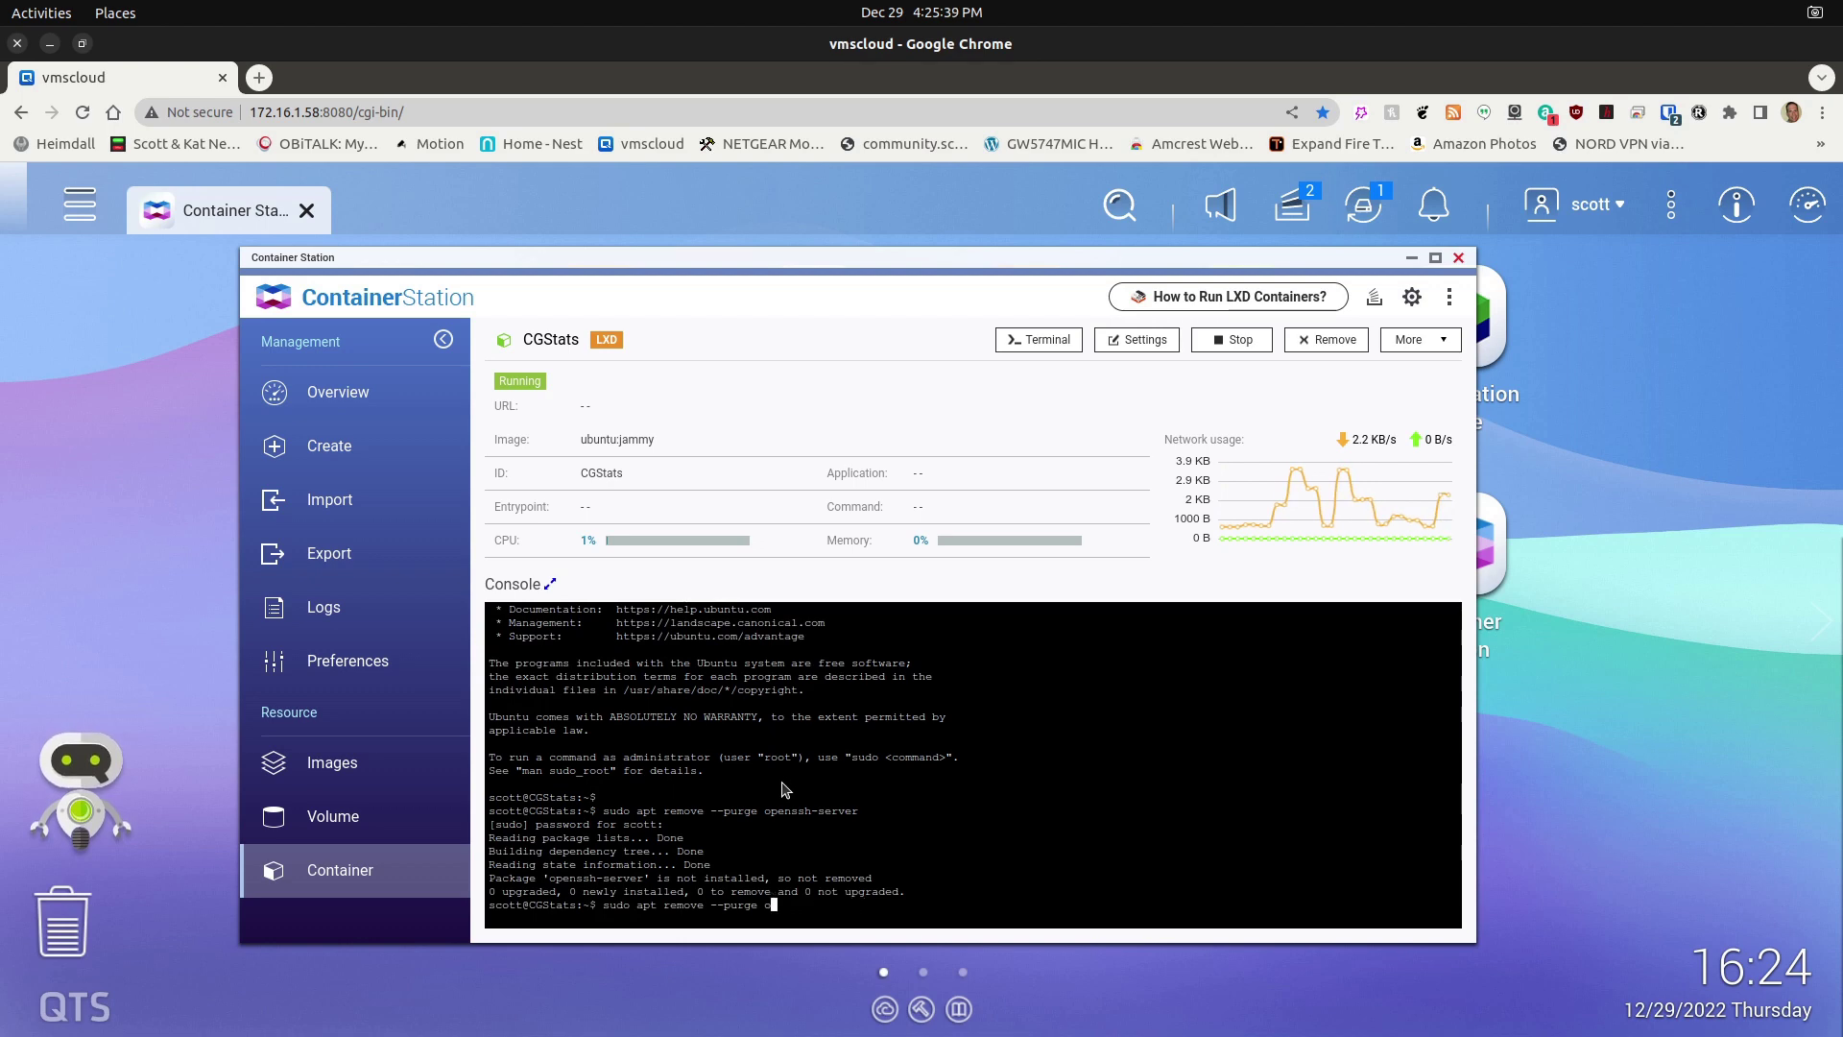
key("BackSpace")
key("BackSpace")
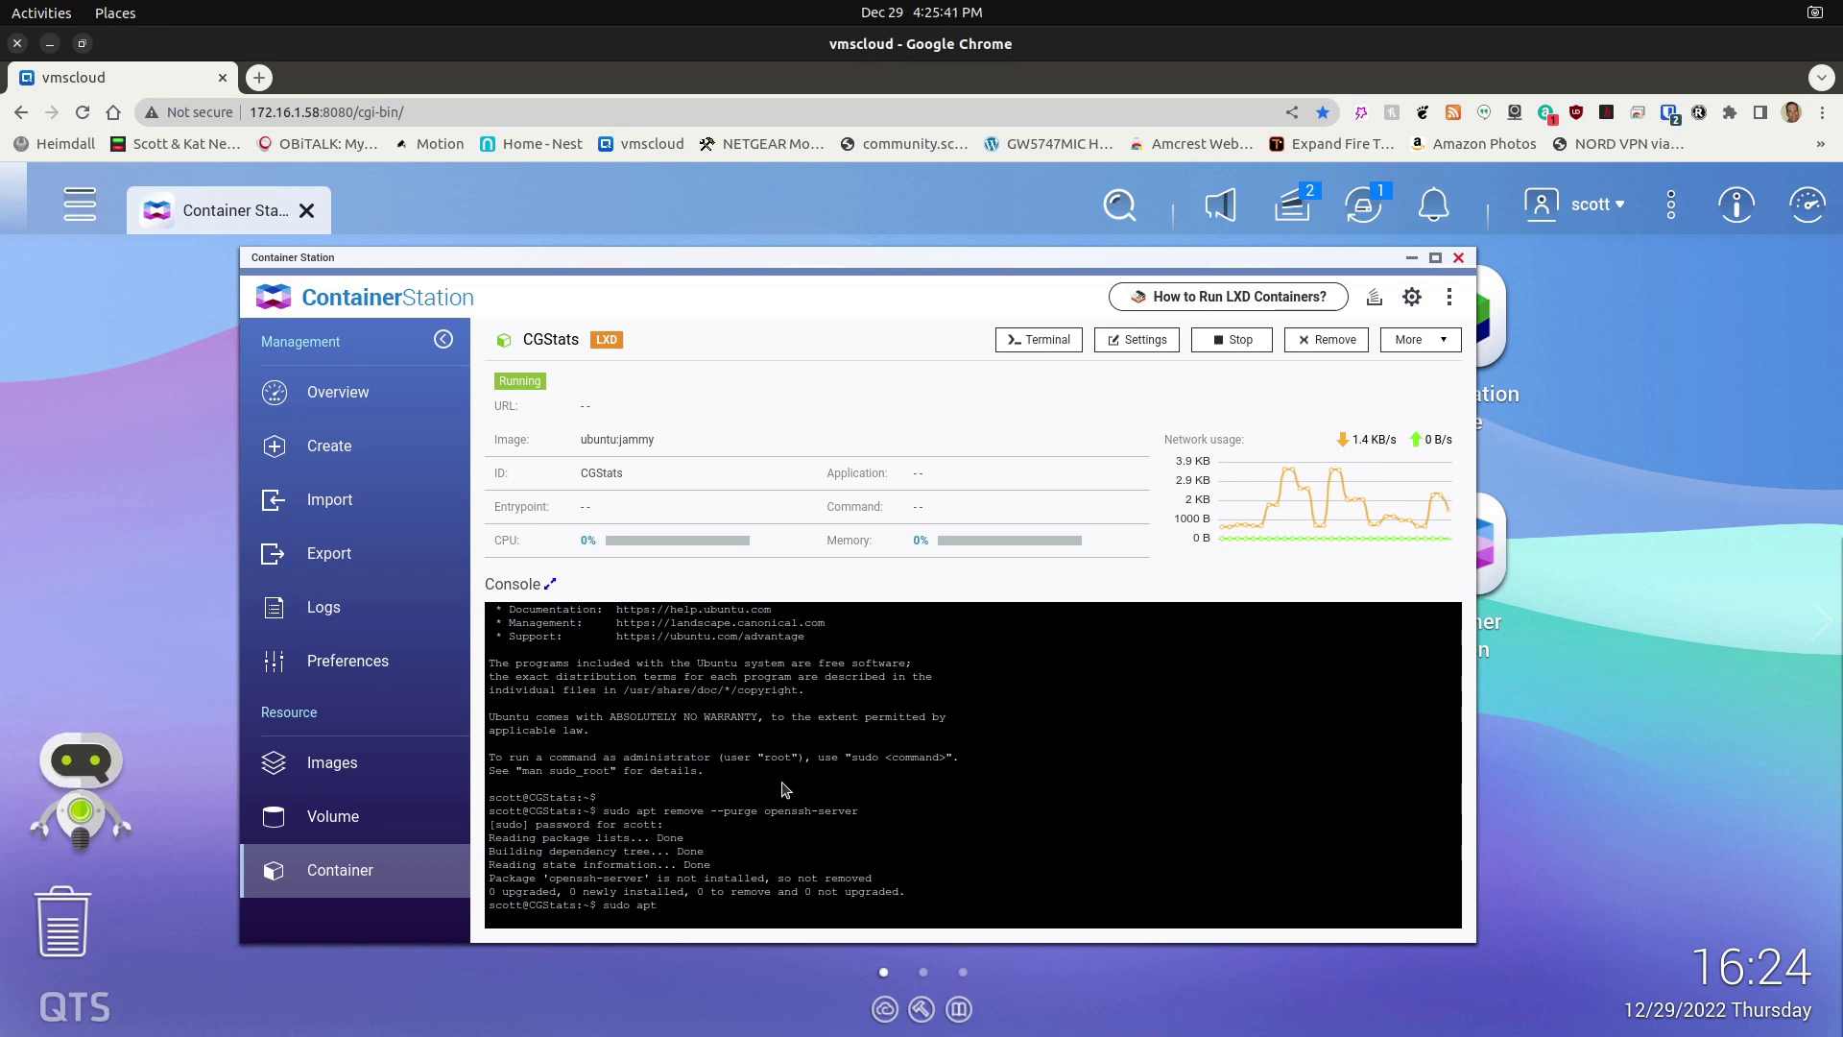
type("install")
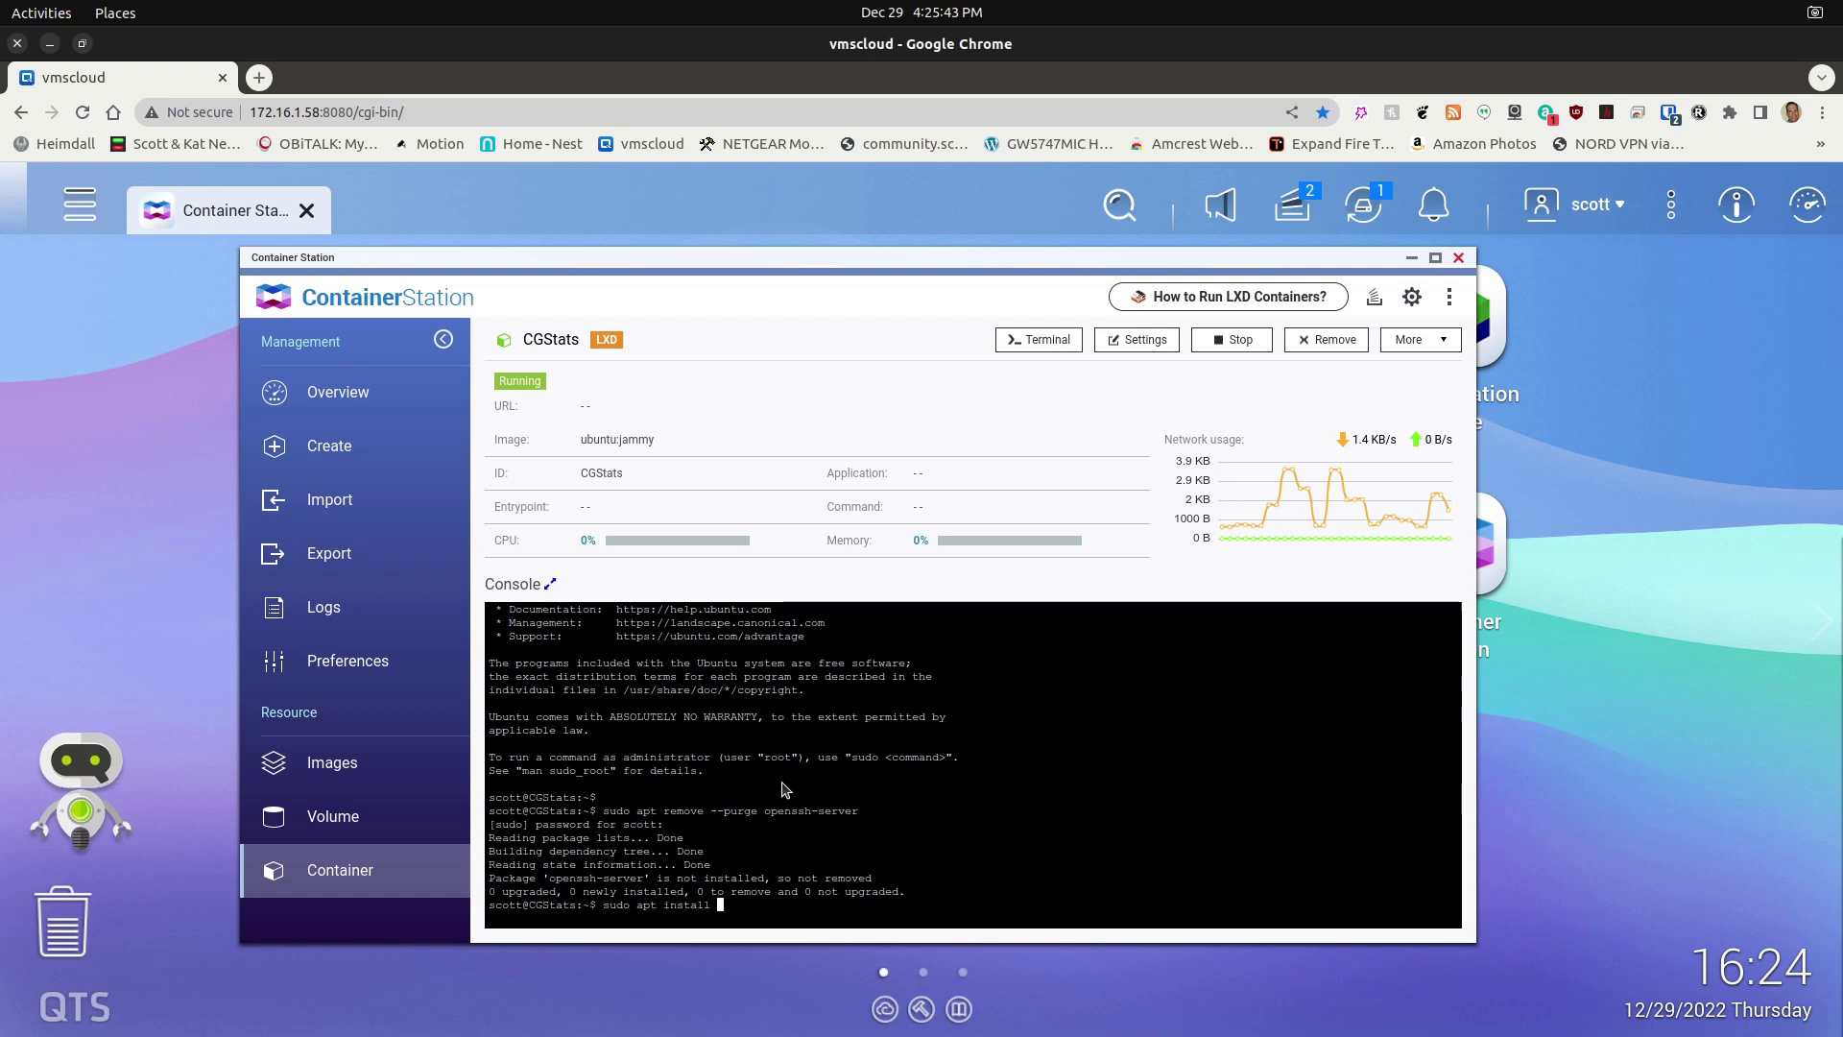
type(" opens")
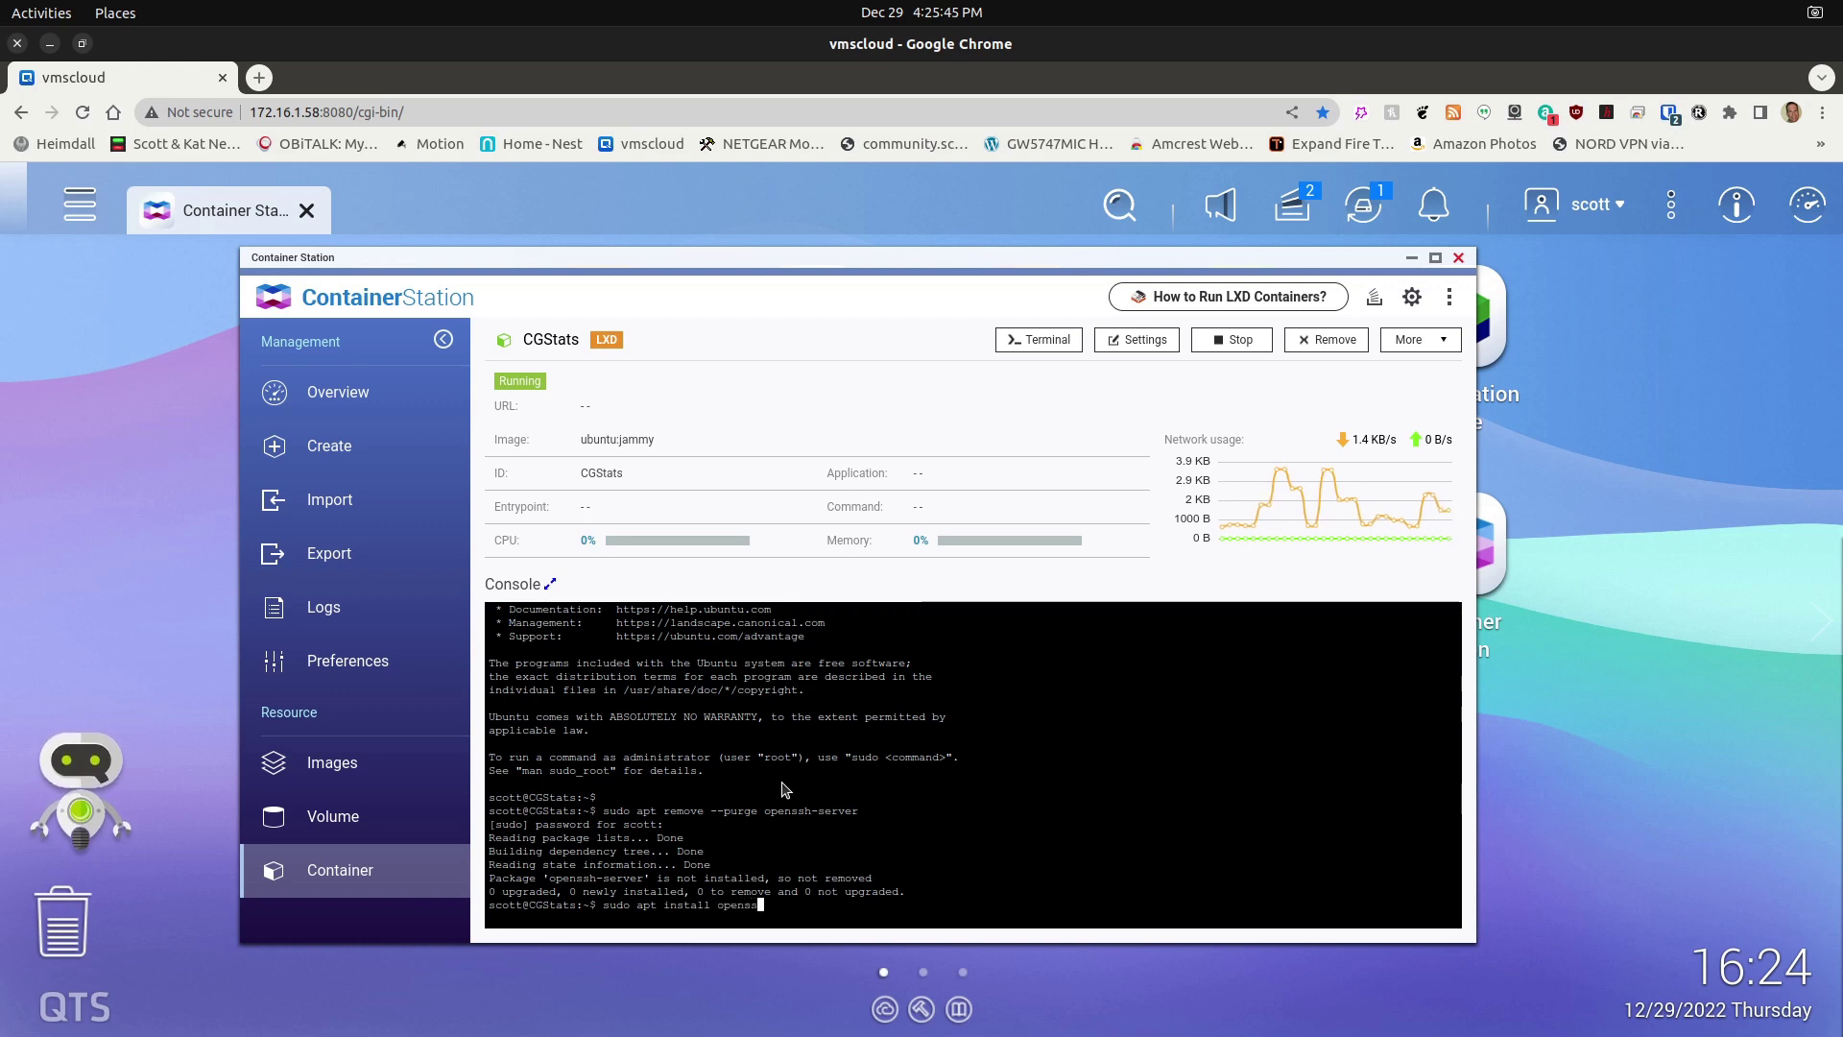
type("sh-server")
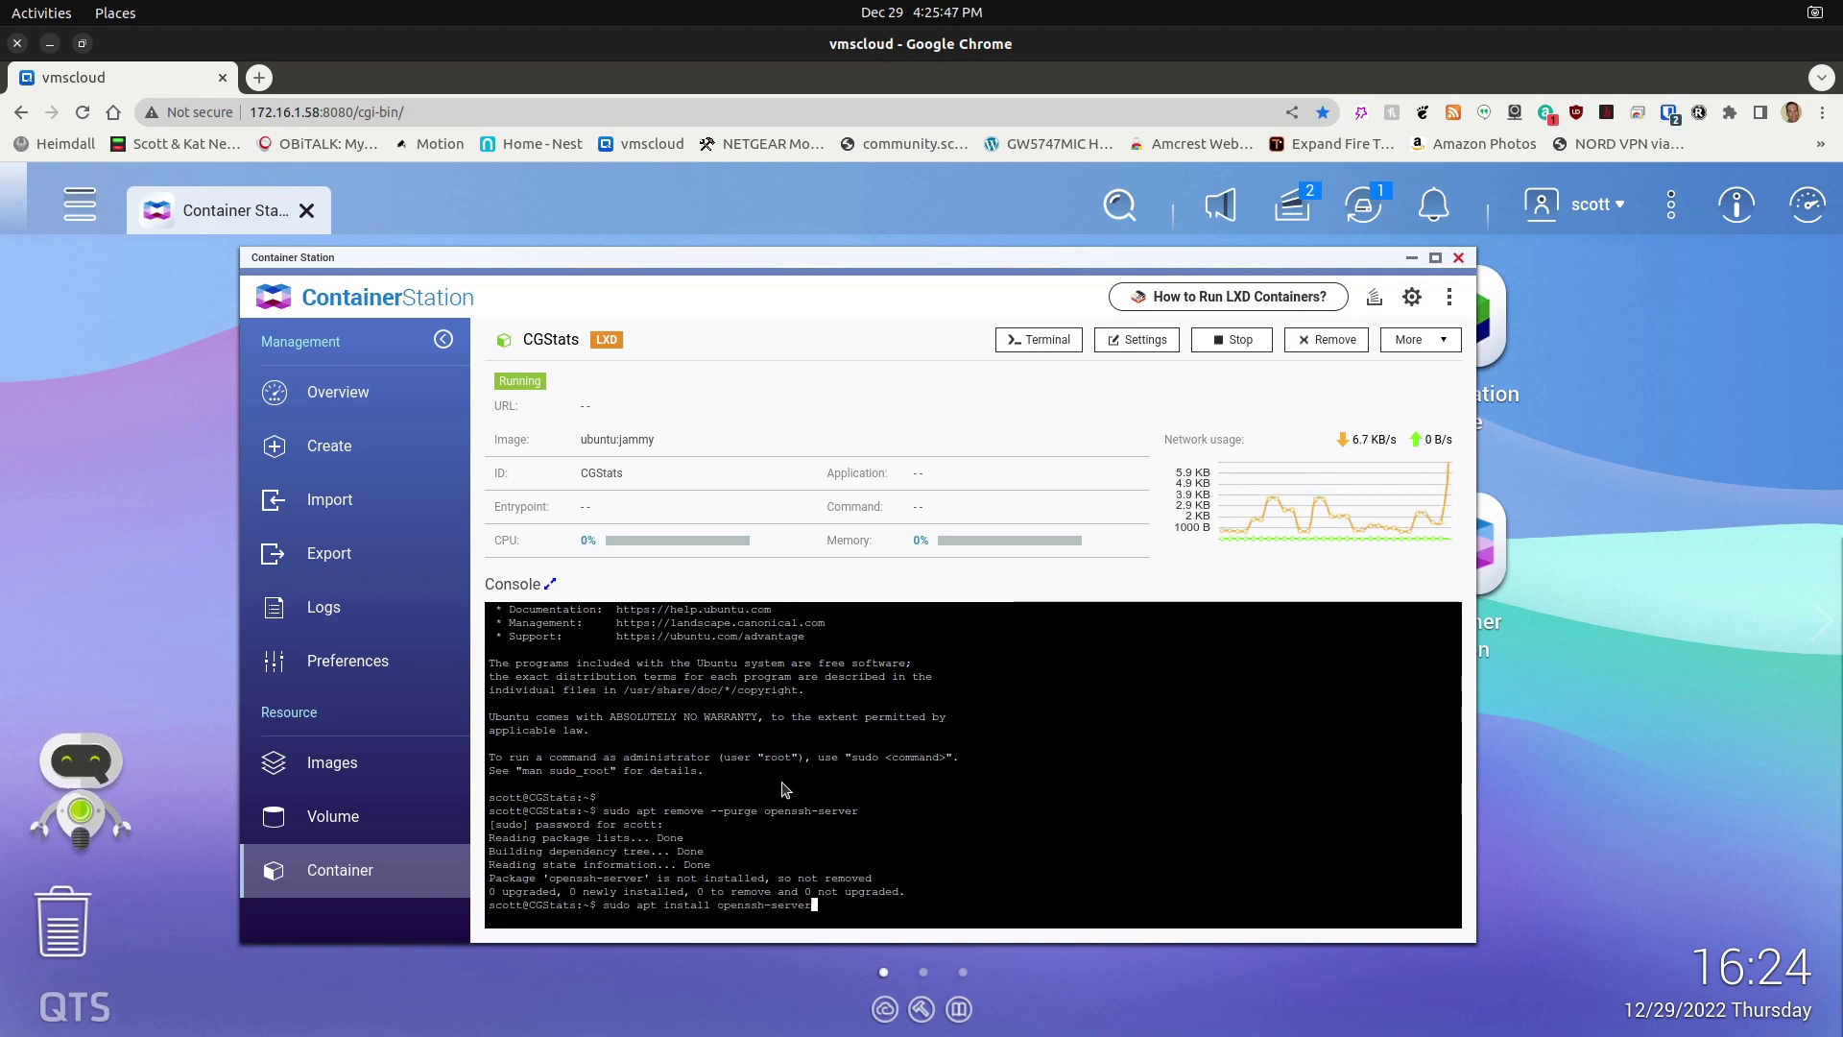
key("Return")
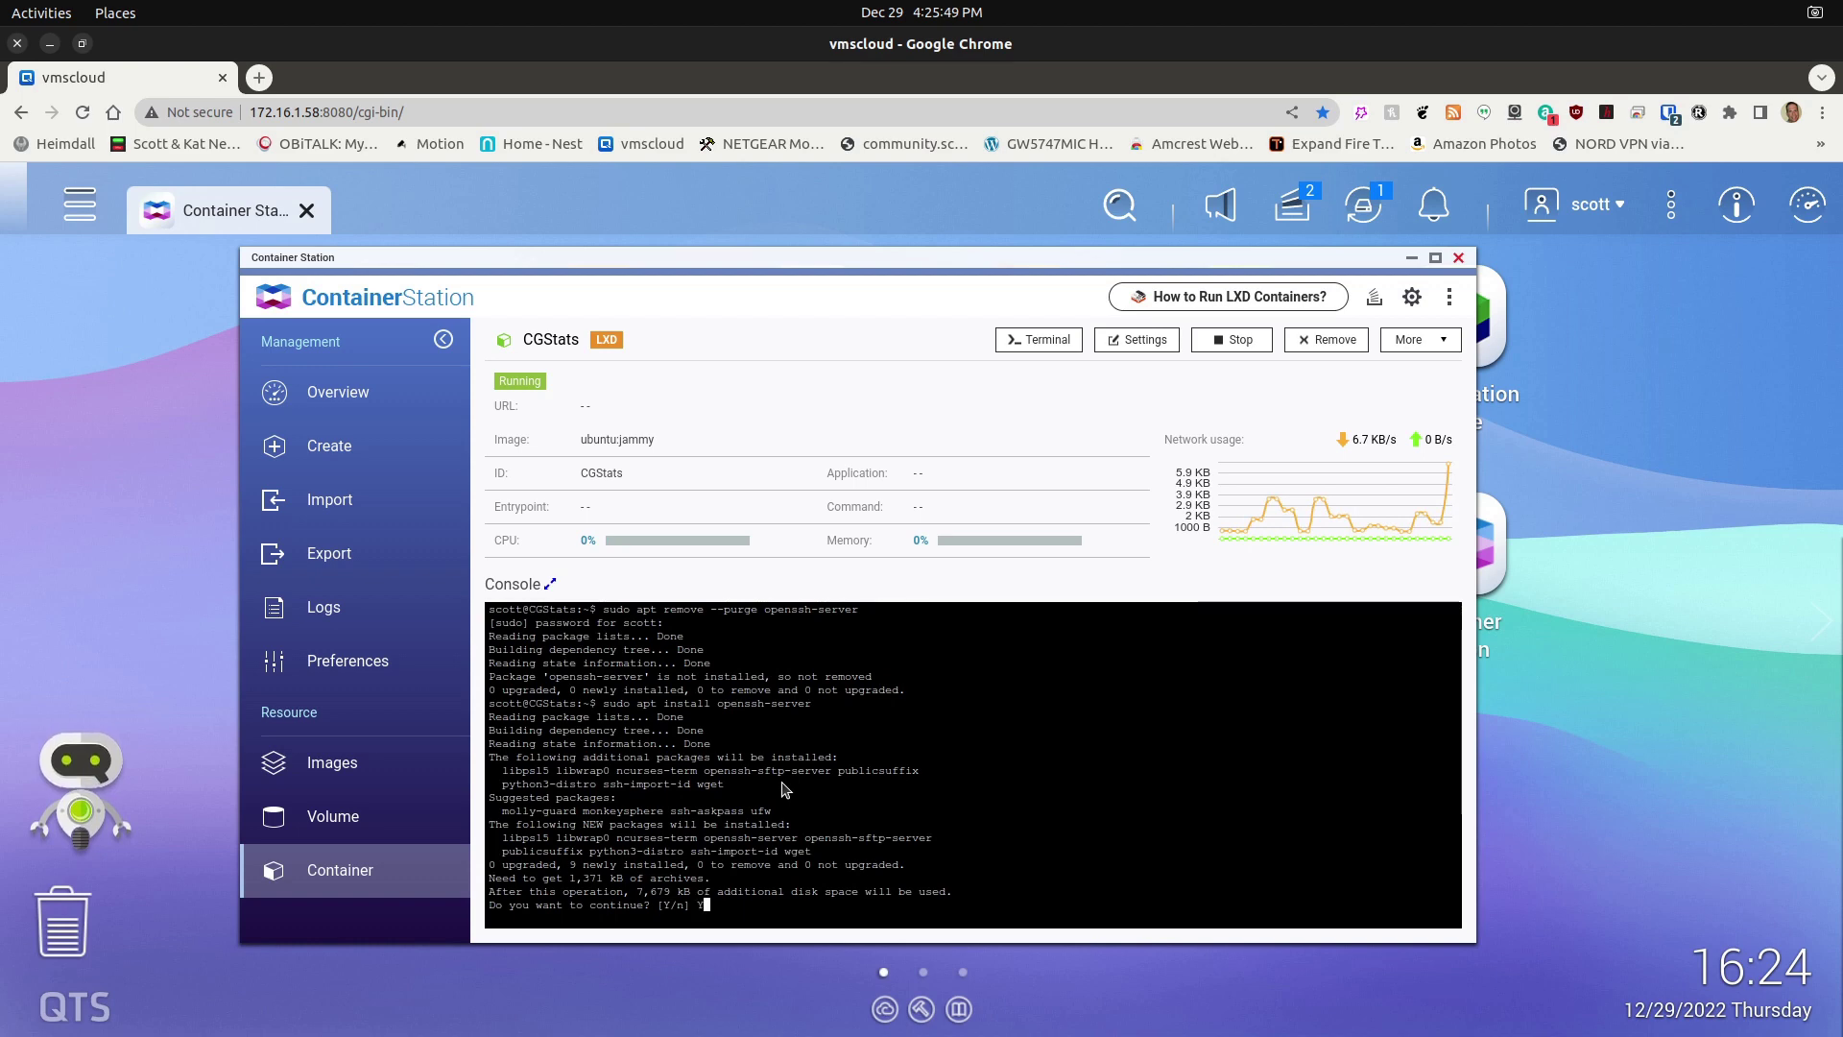
type("Y")
key("Return")
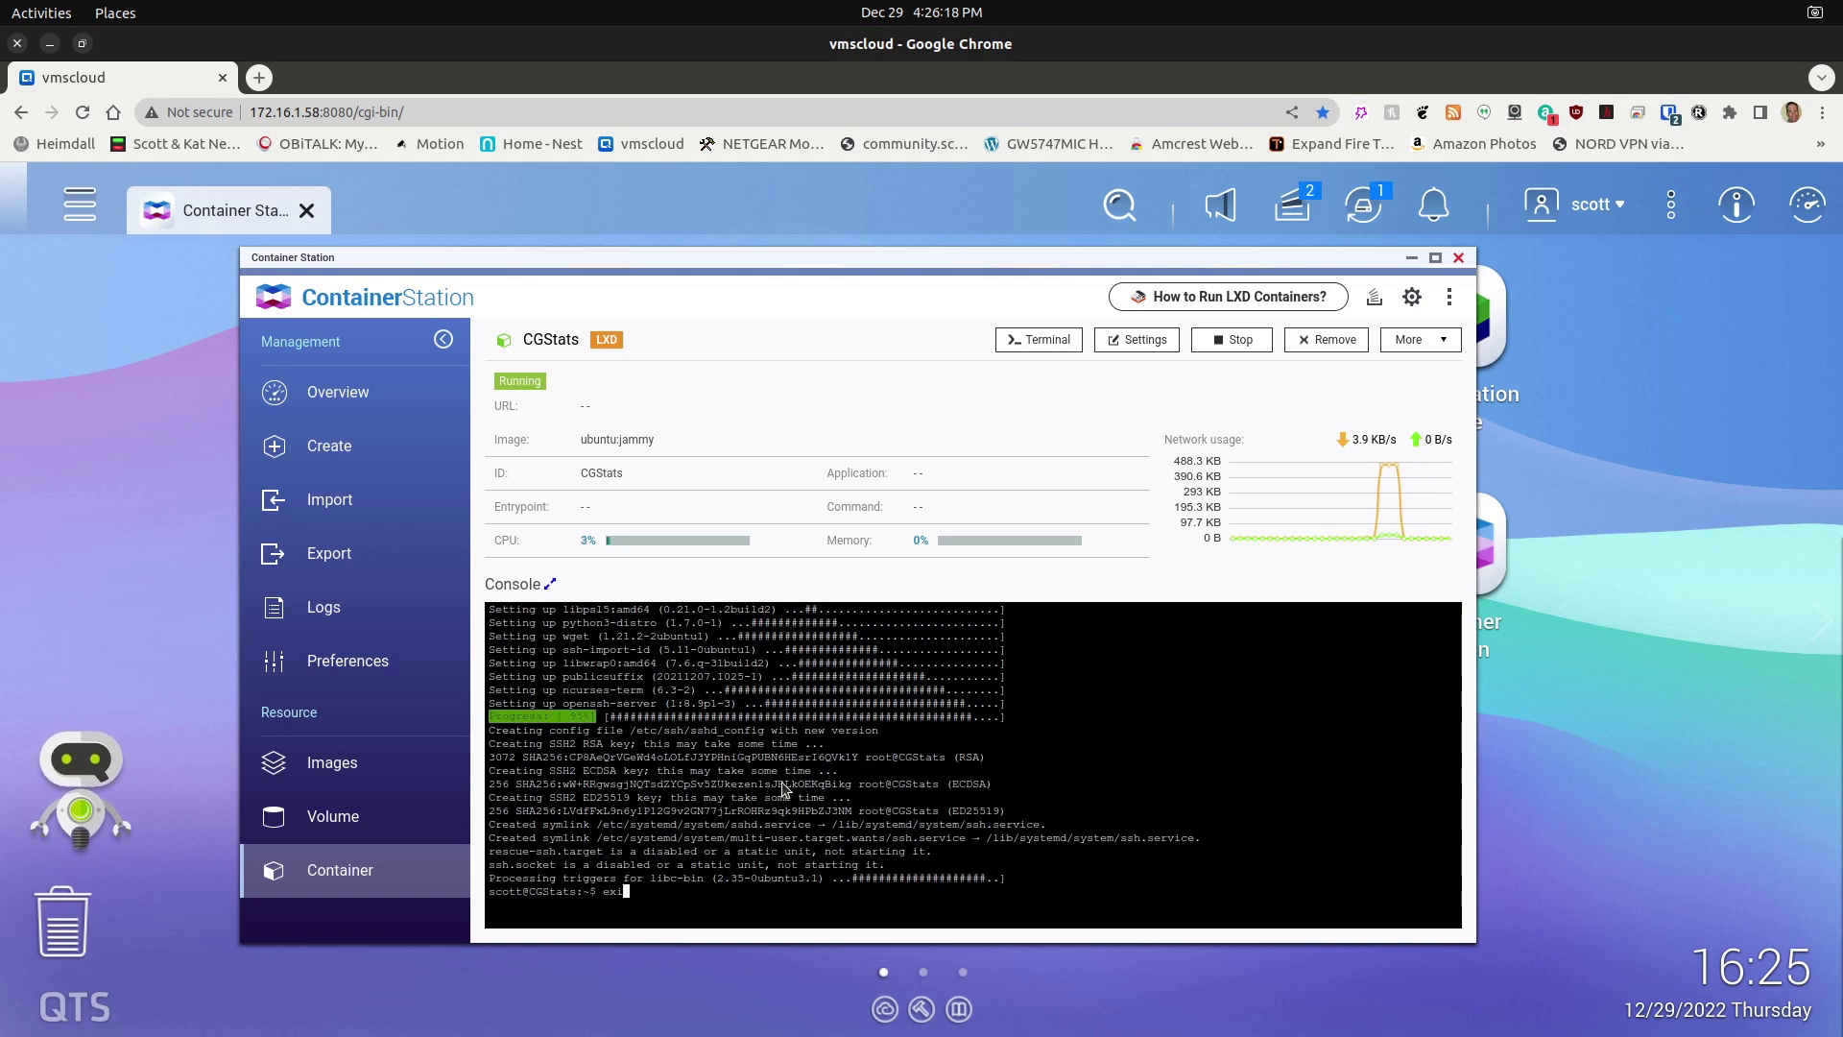
type("t")
key("Return")
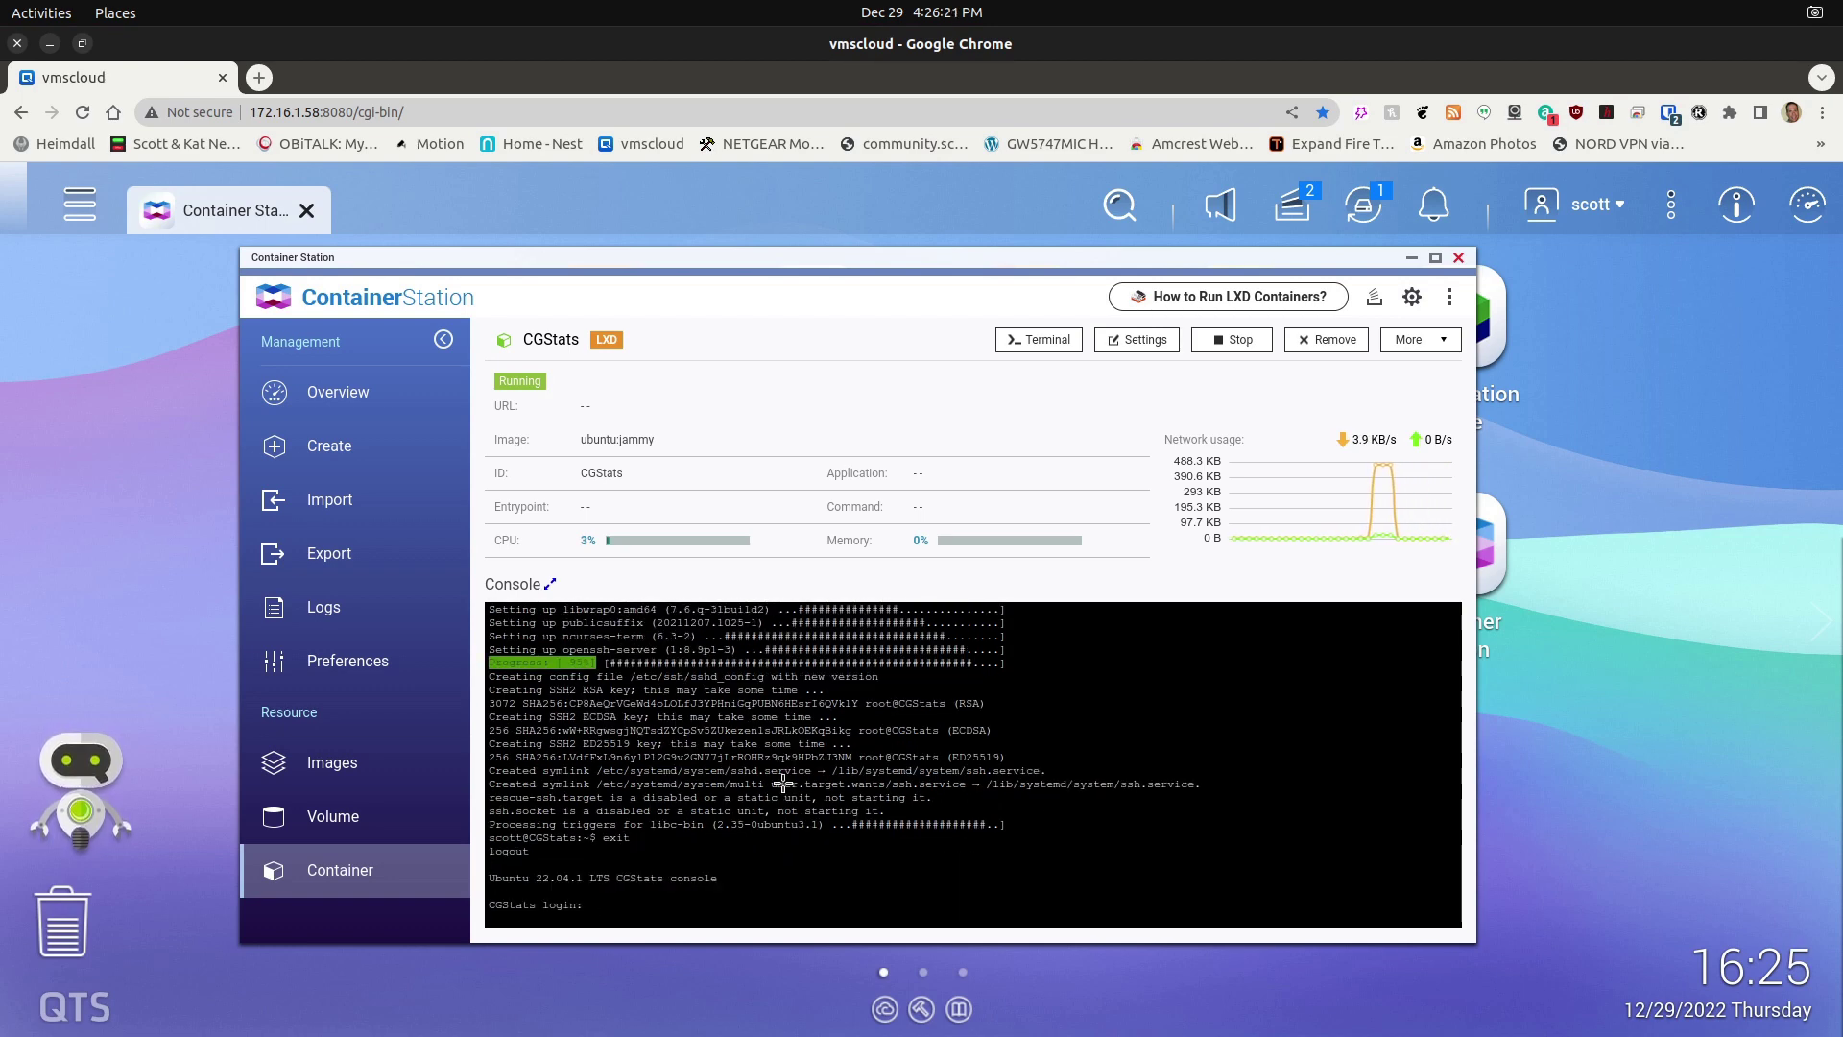
Open a local terminal window, return to the CGStats console and log in with the account's user name and password
key("ctrl+alt+t")
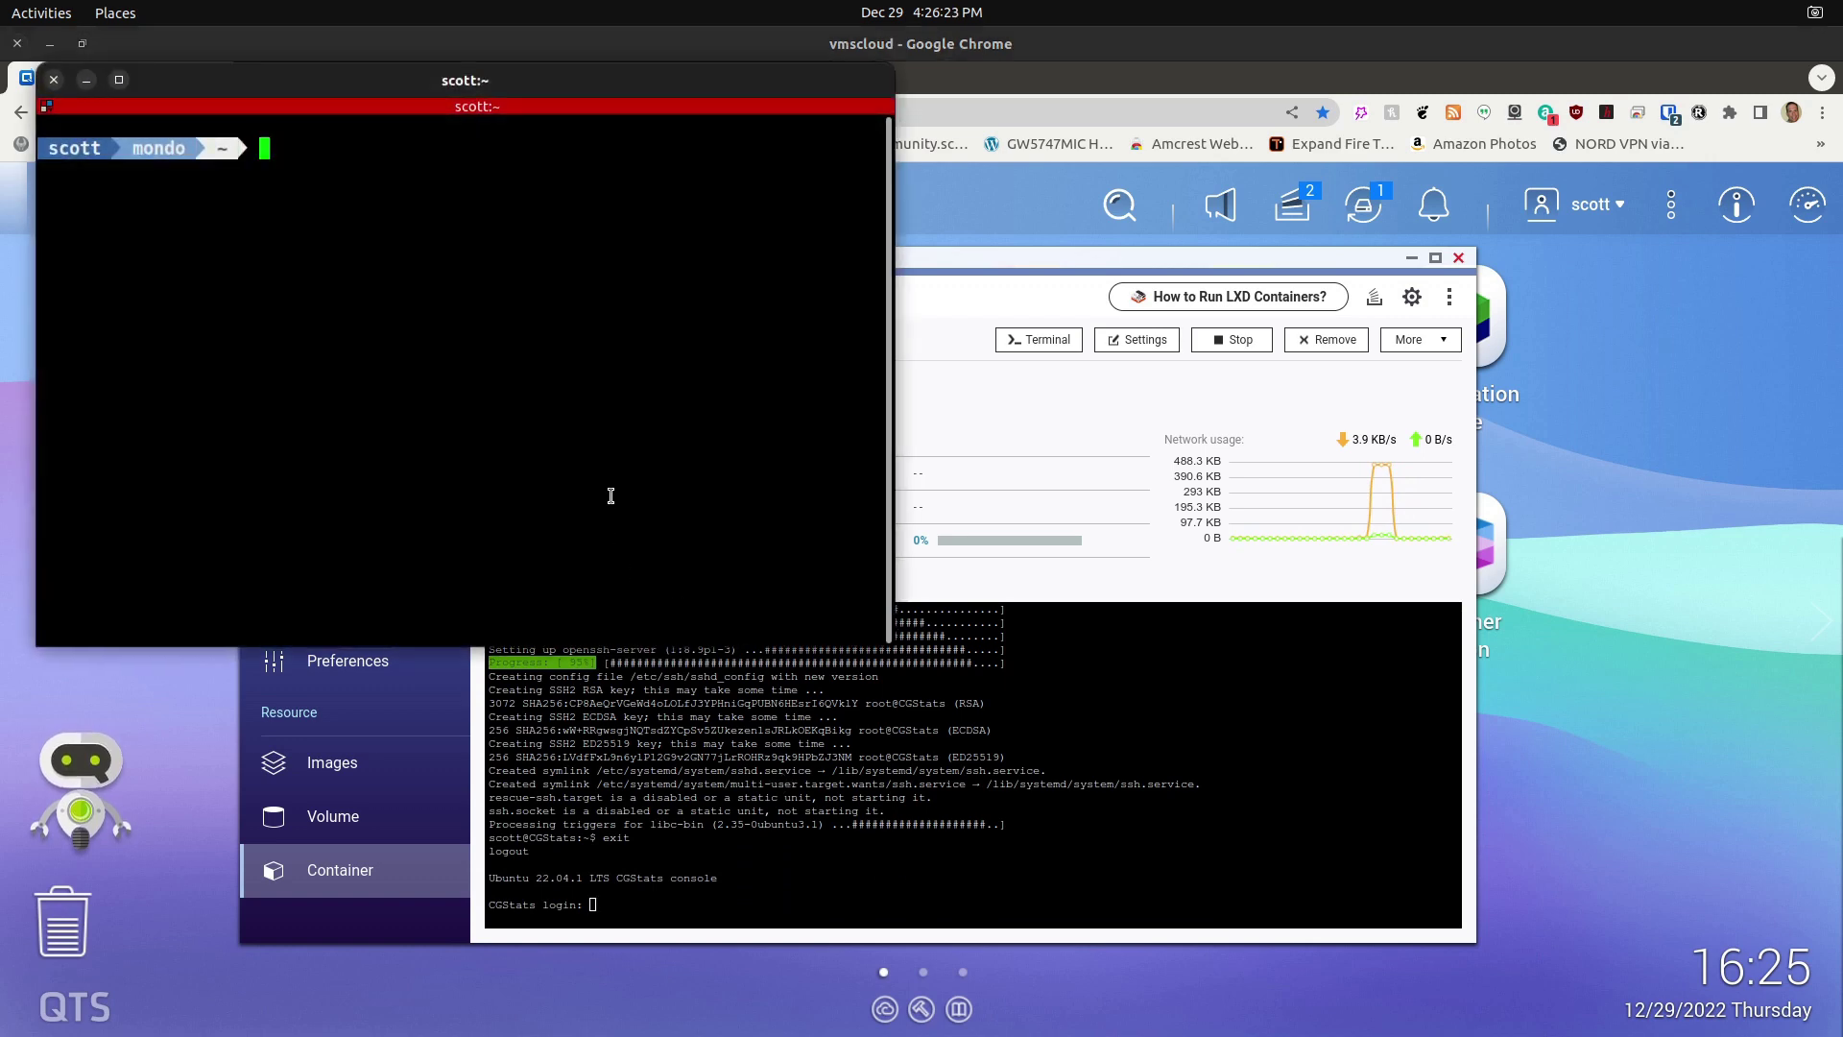
left_click(739, 773)
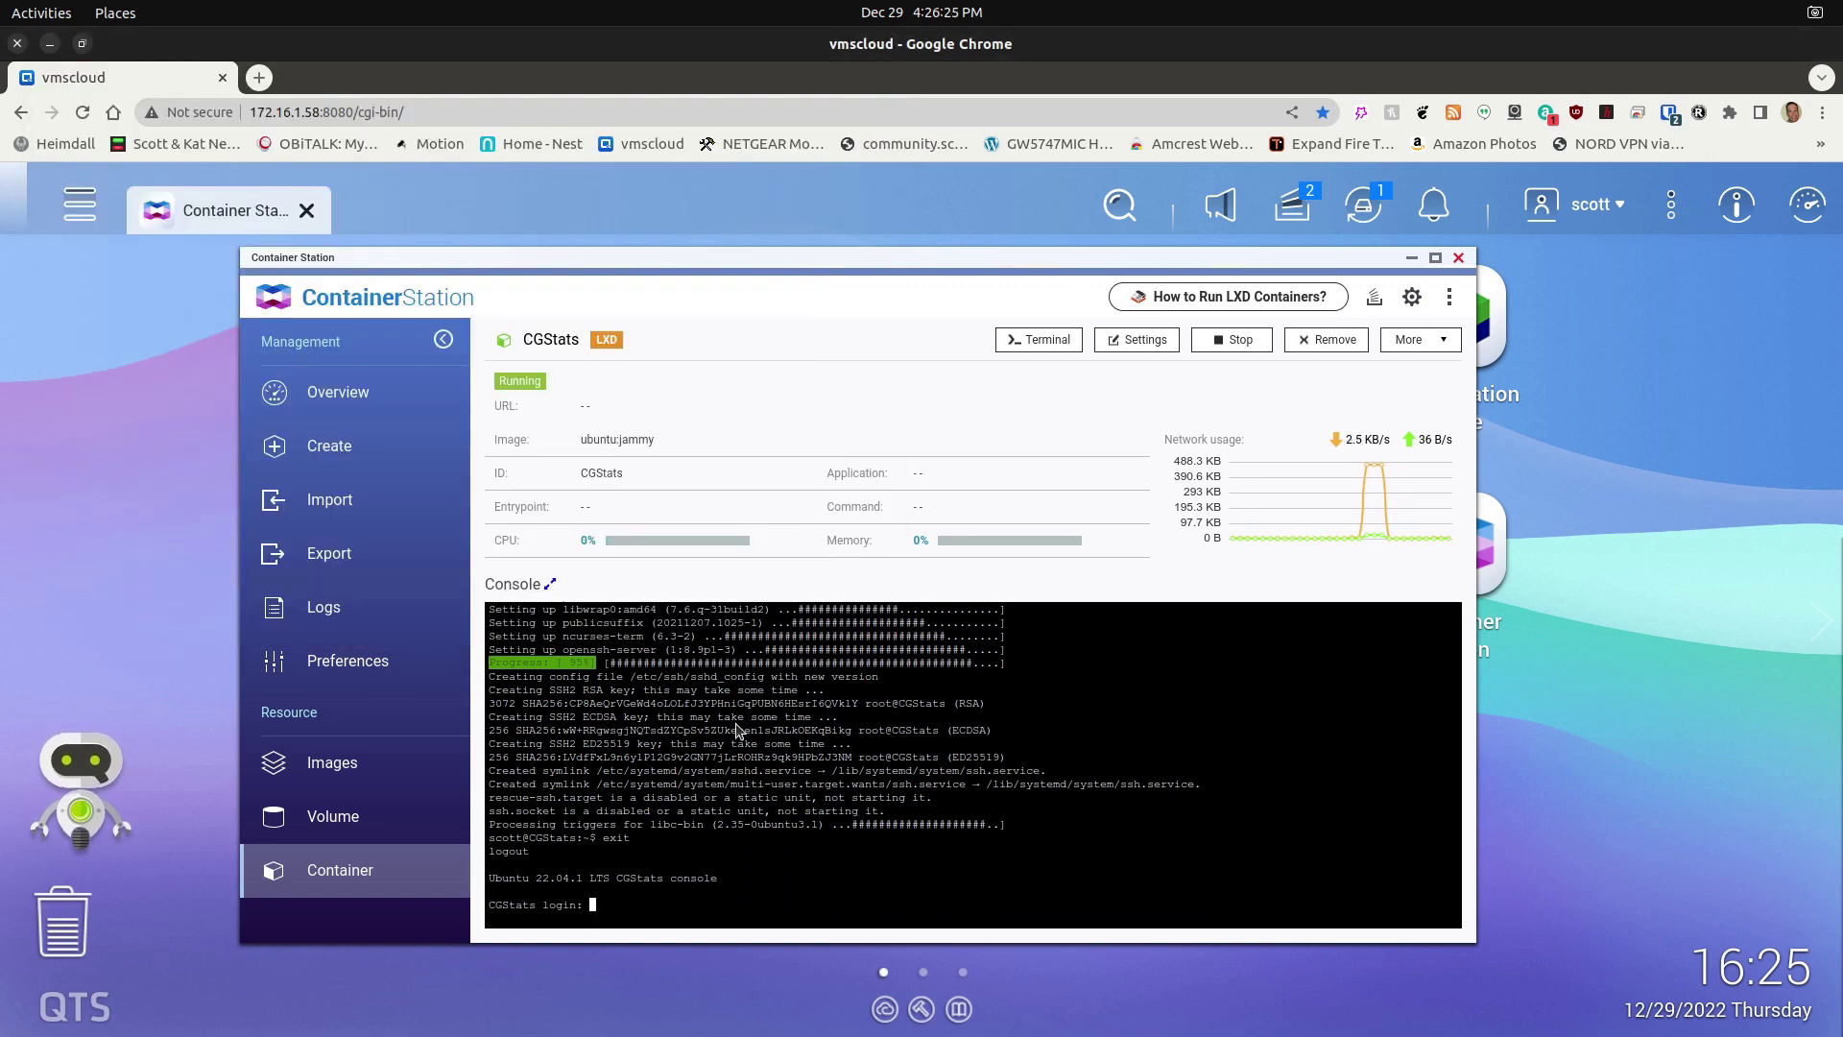
type("scott")
key("Return")
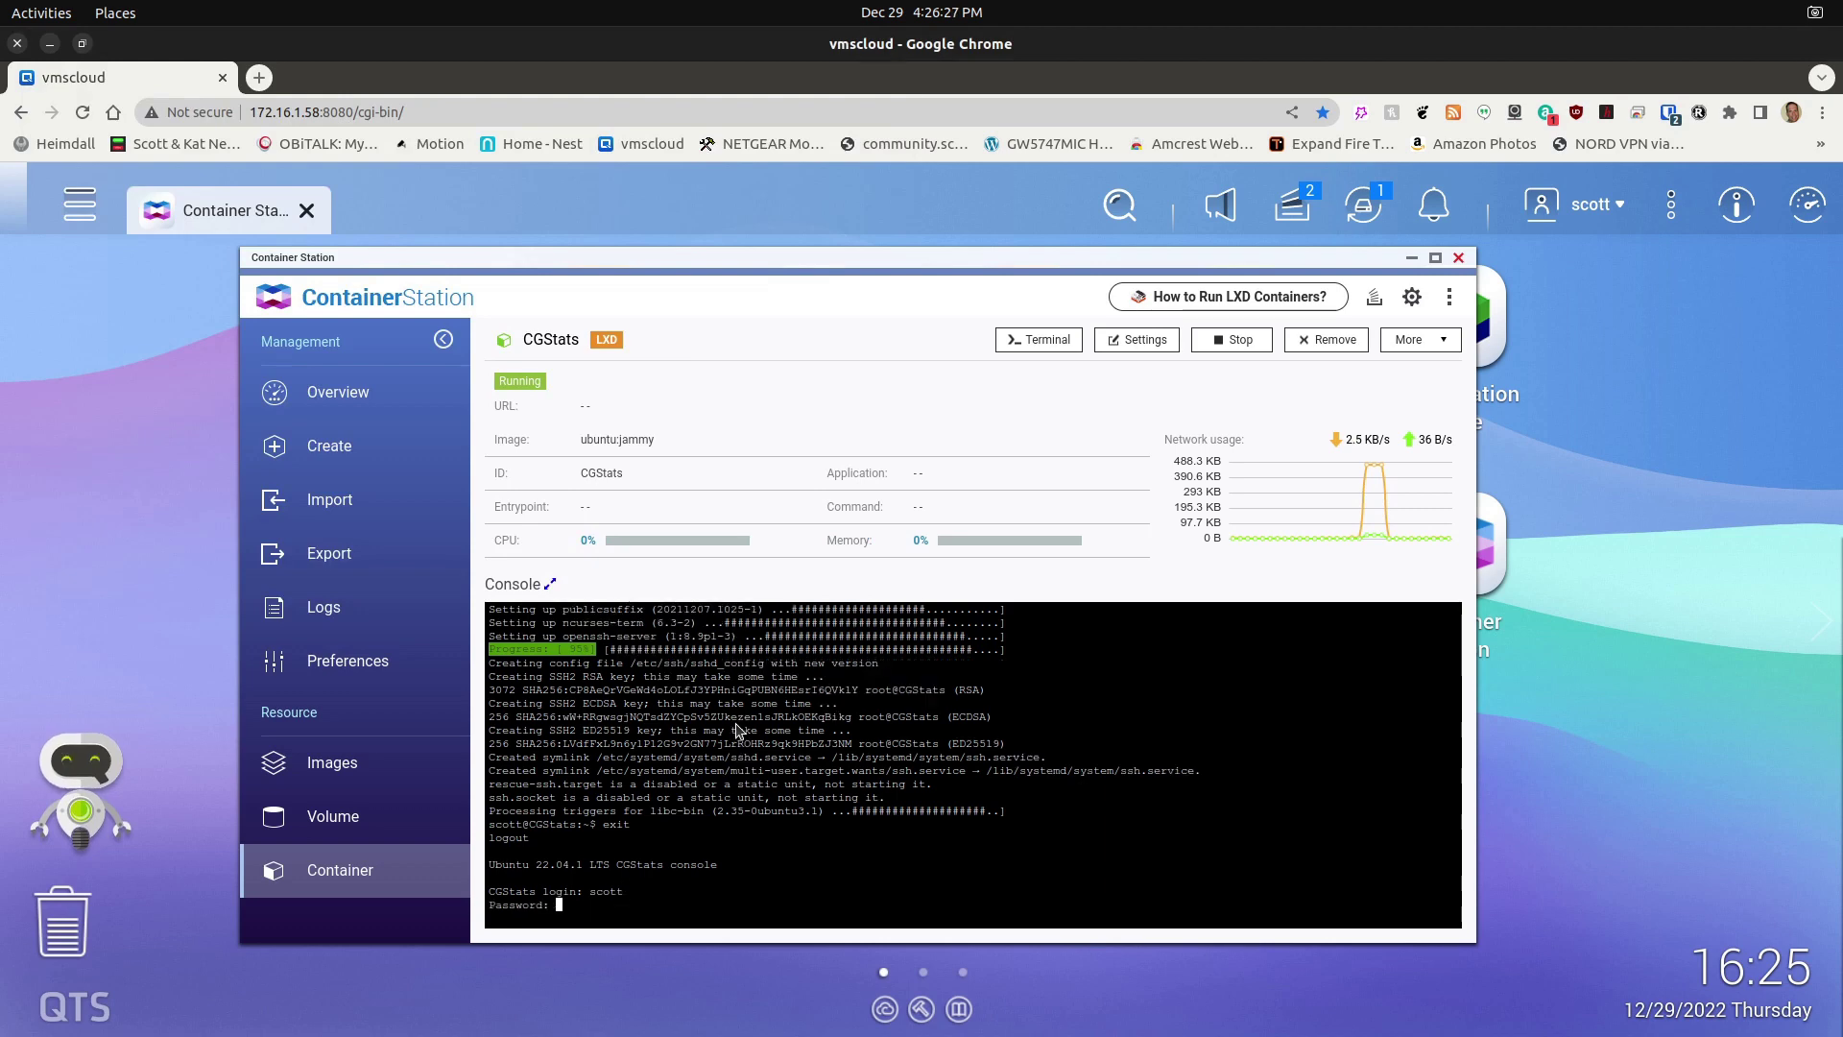
key("Return")
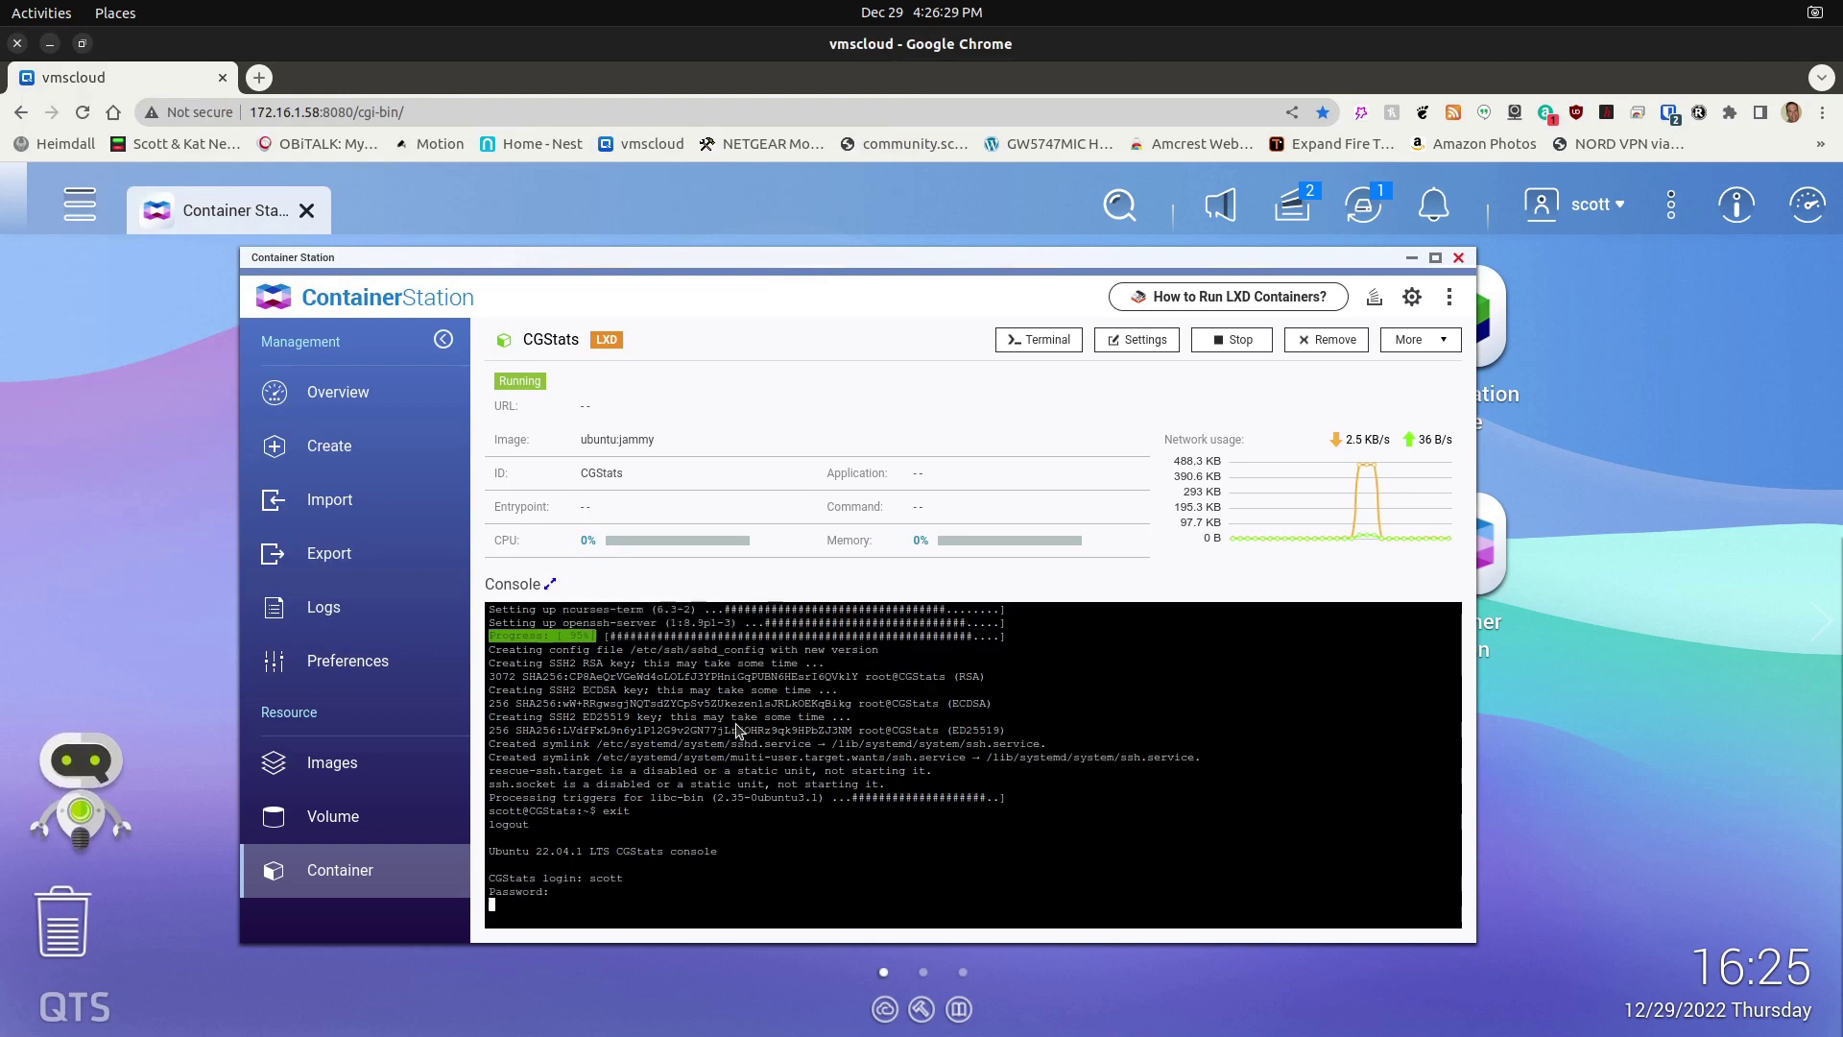
List the container's network interfaces and IP addresses with ip a
type("lp ")
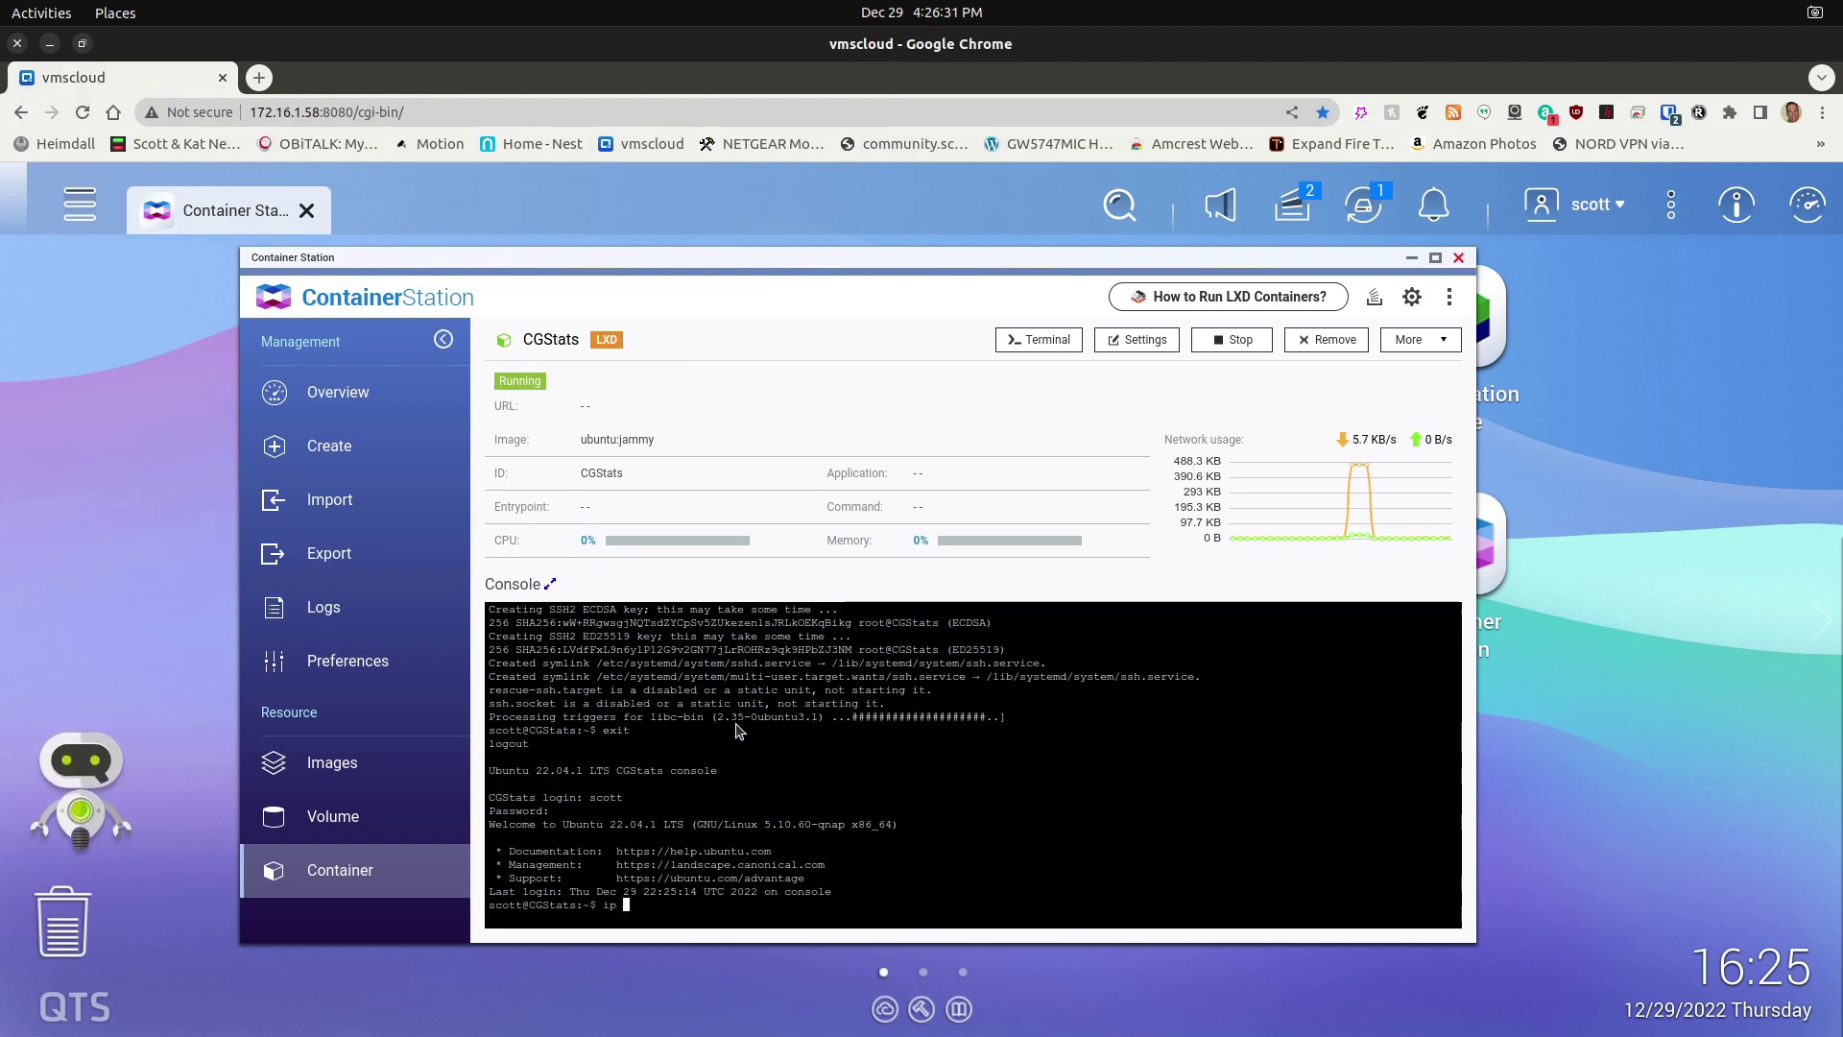
type("a")
key("Return")
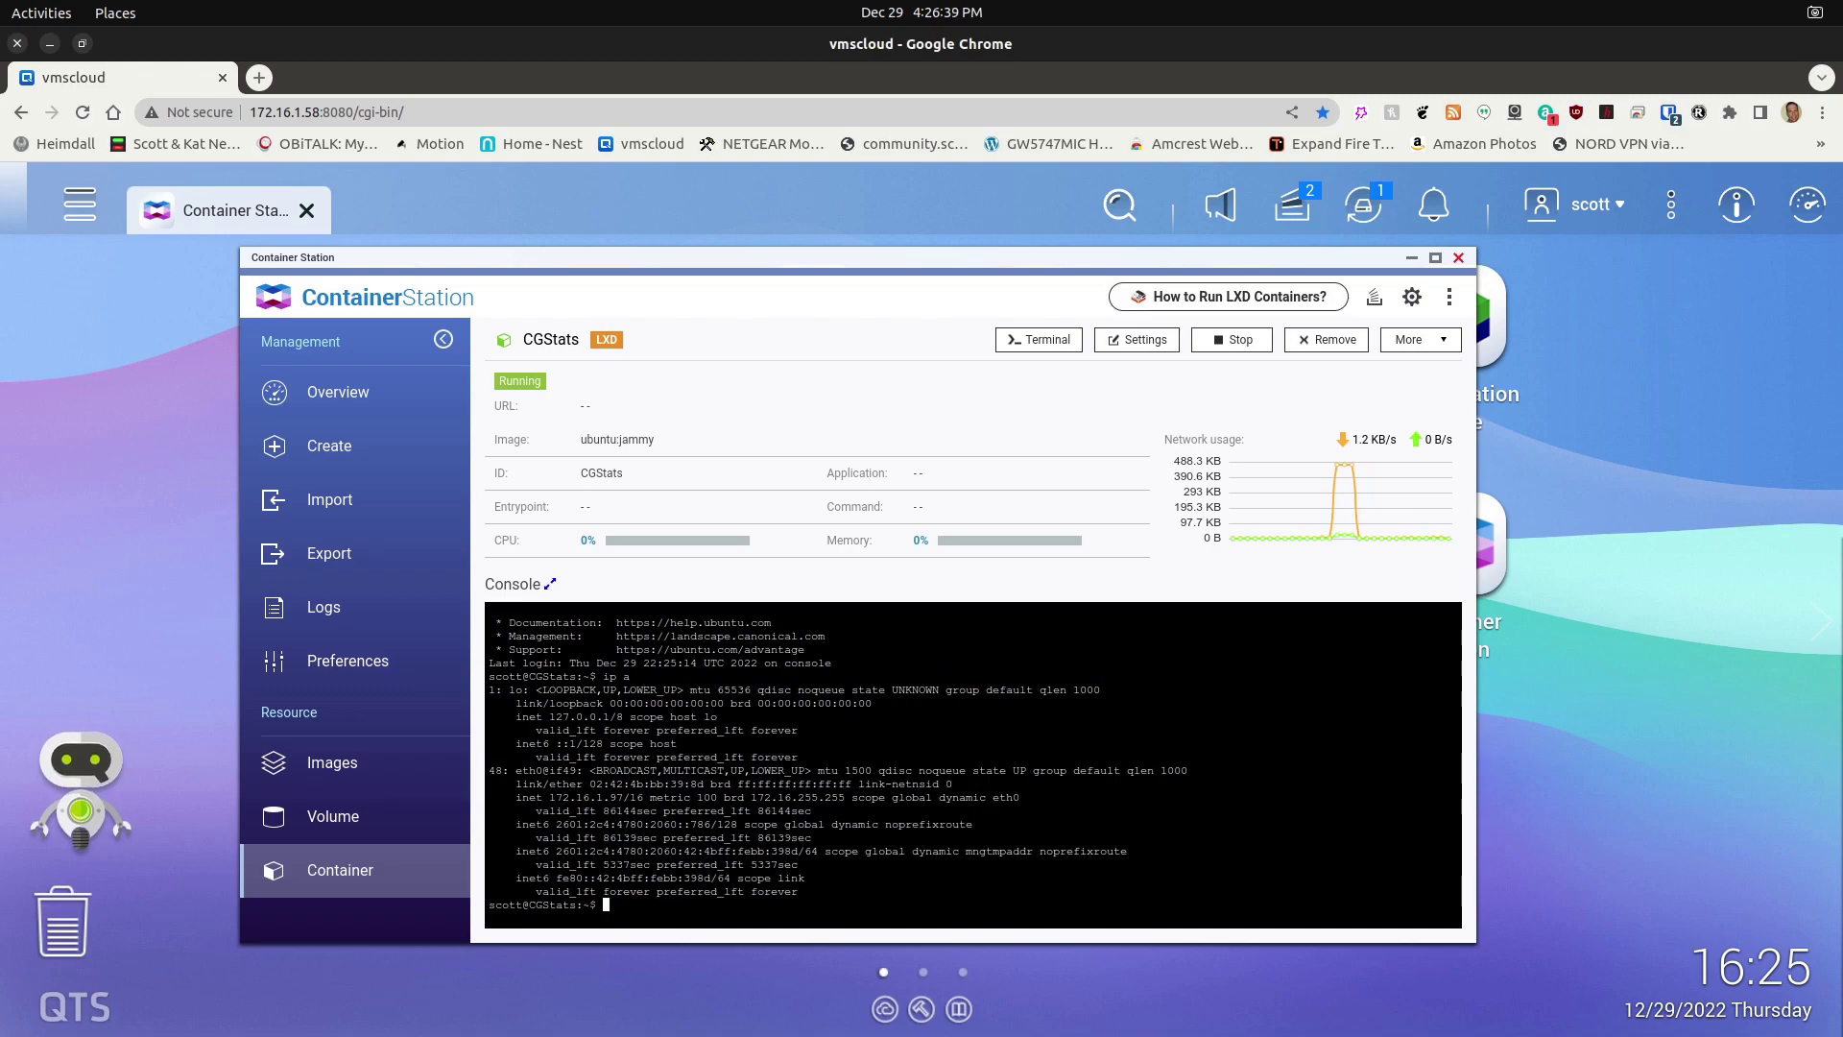
Switch to the local terminal, move its window clear of the corner, and minimize the testpi terminal behind it
key("alt+Tab")
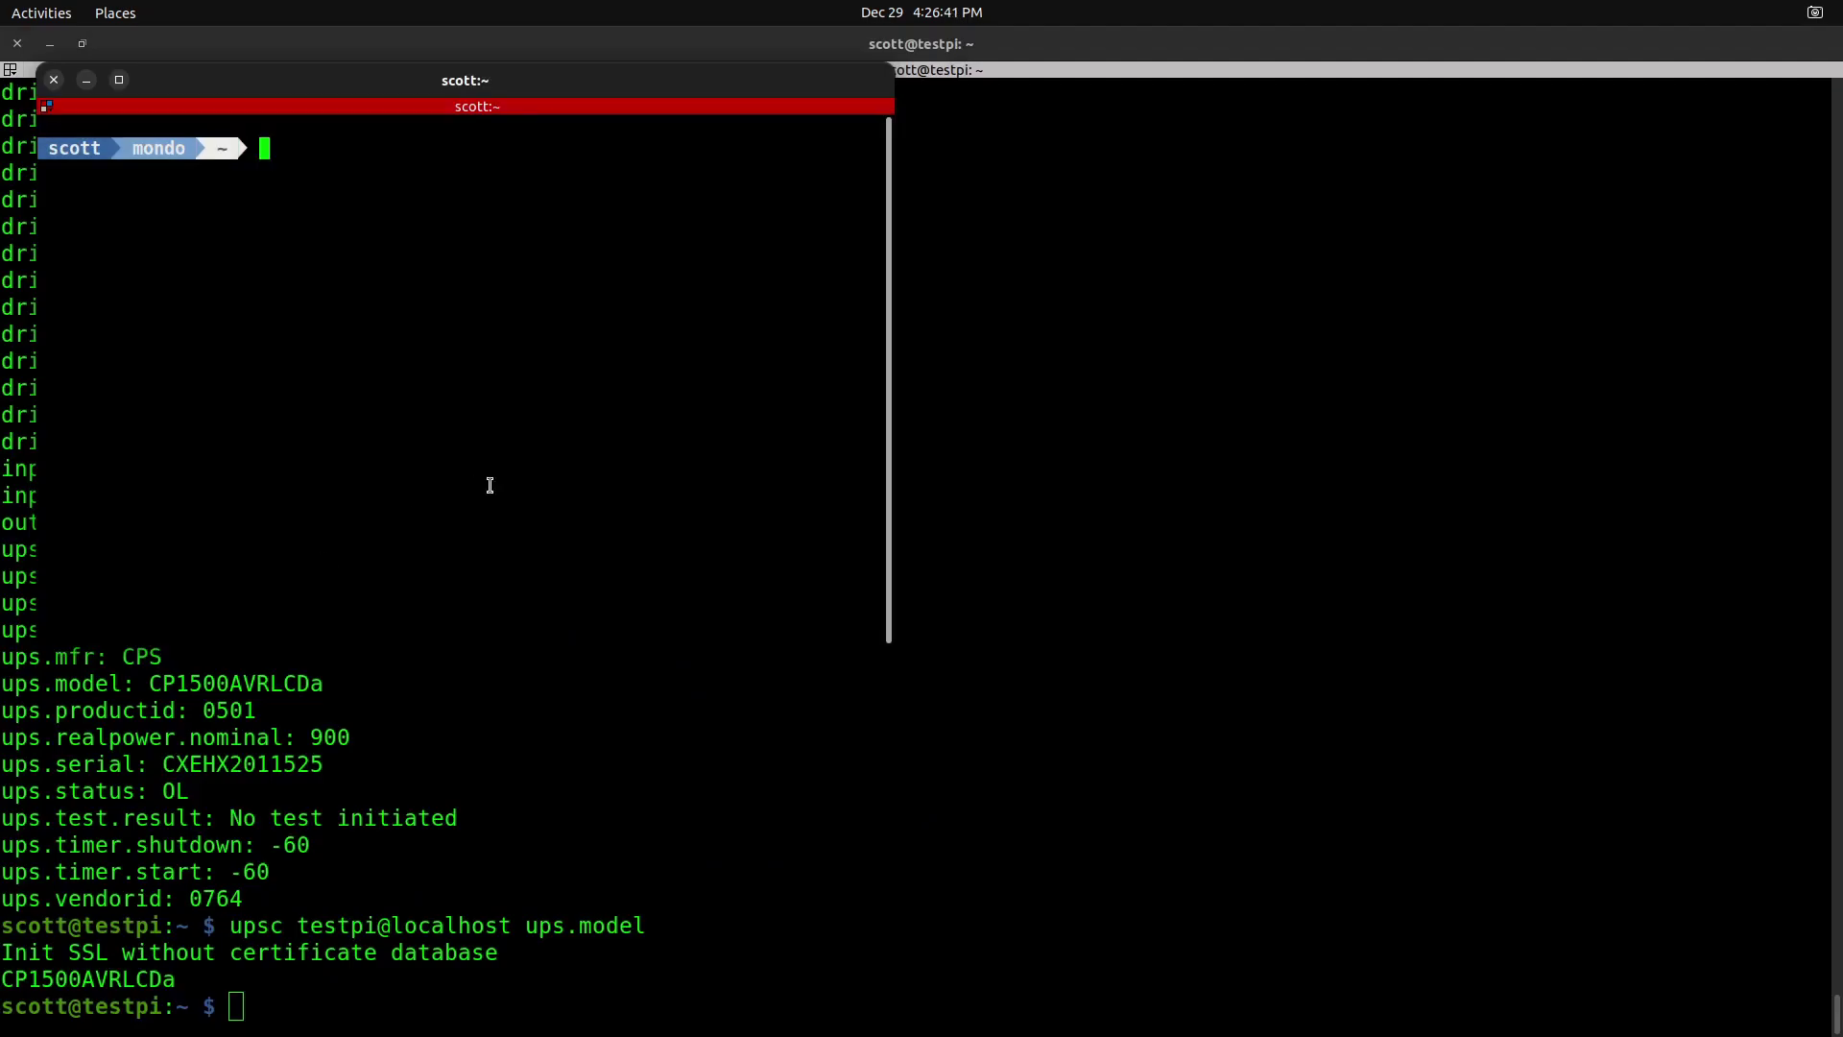
left_click_drag(449, 99, 785, 182)
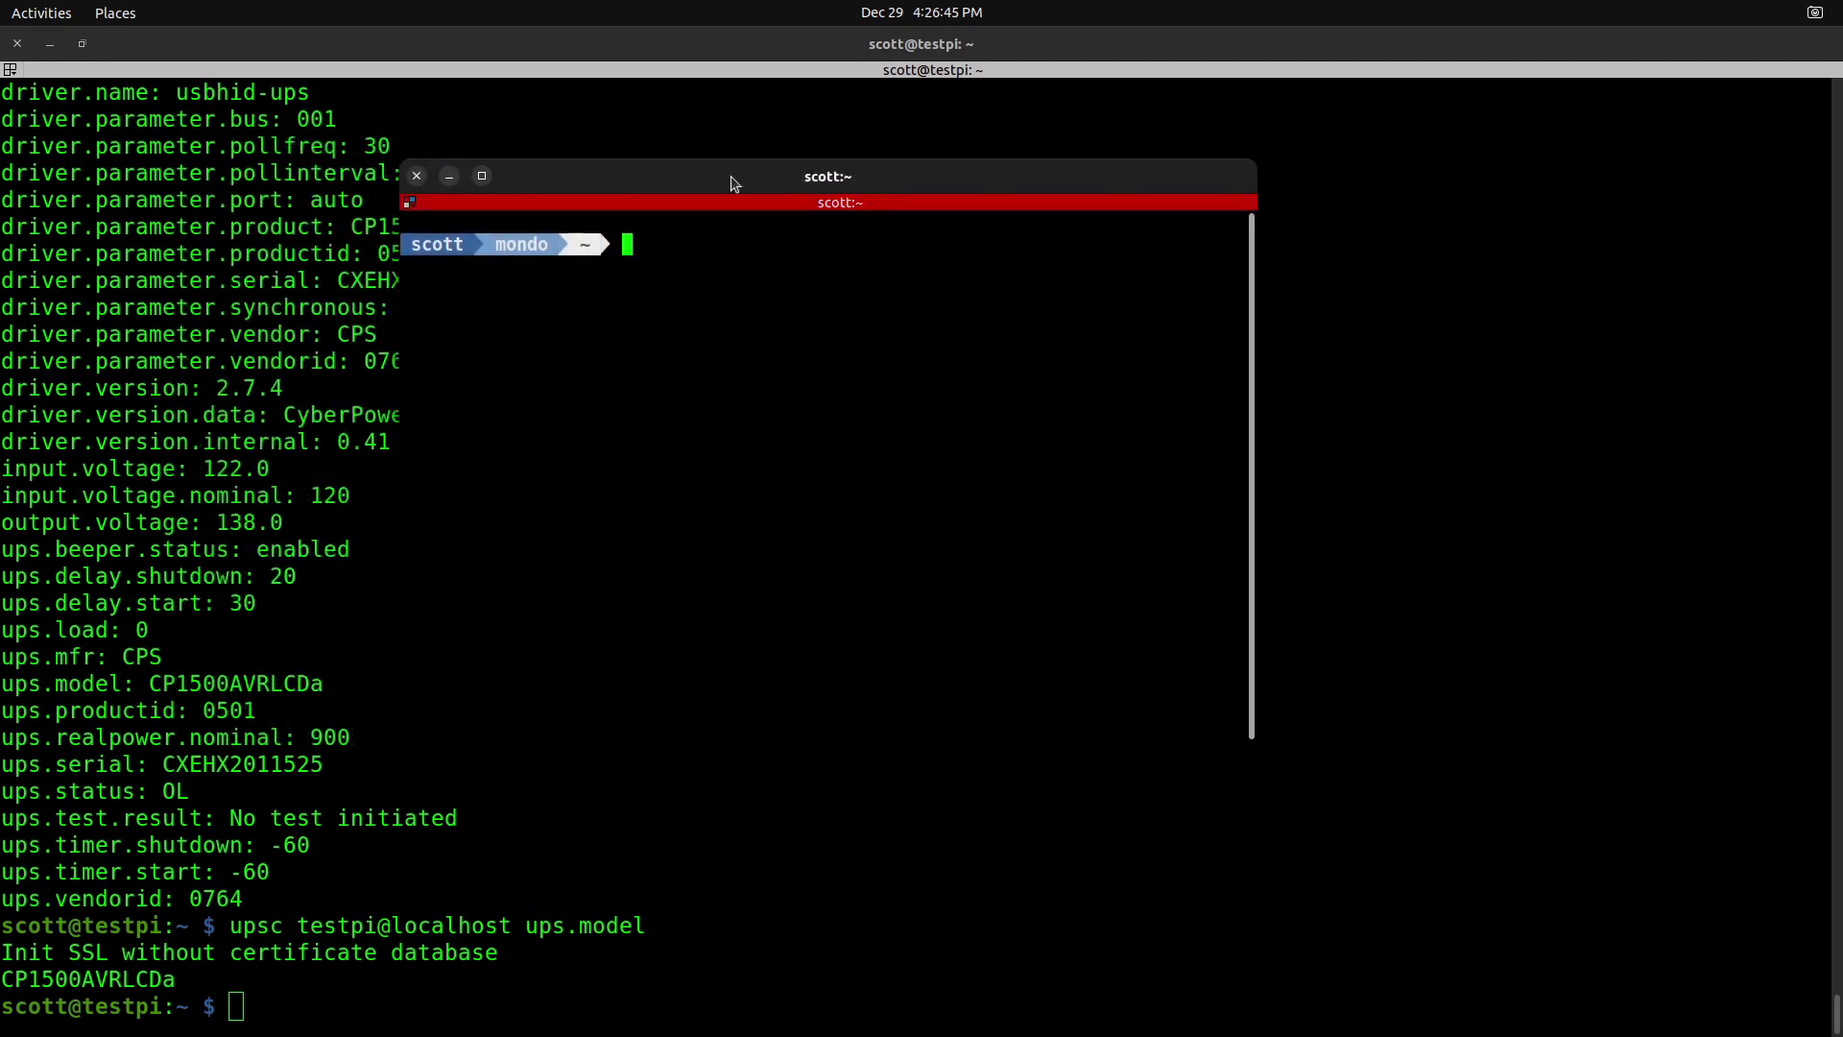
left_click(51, 44)
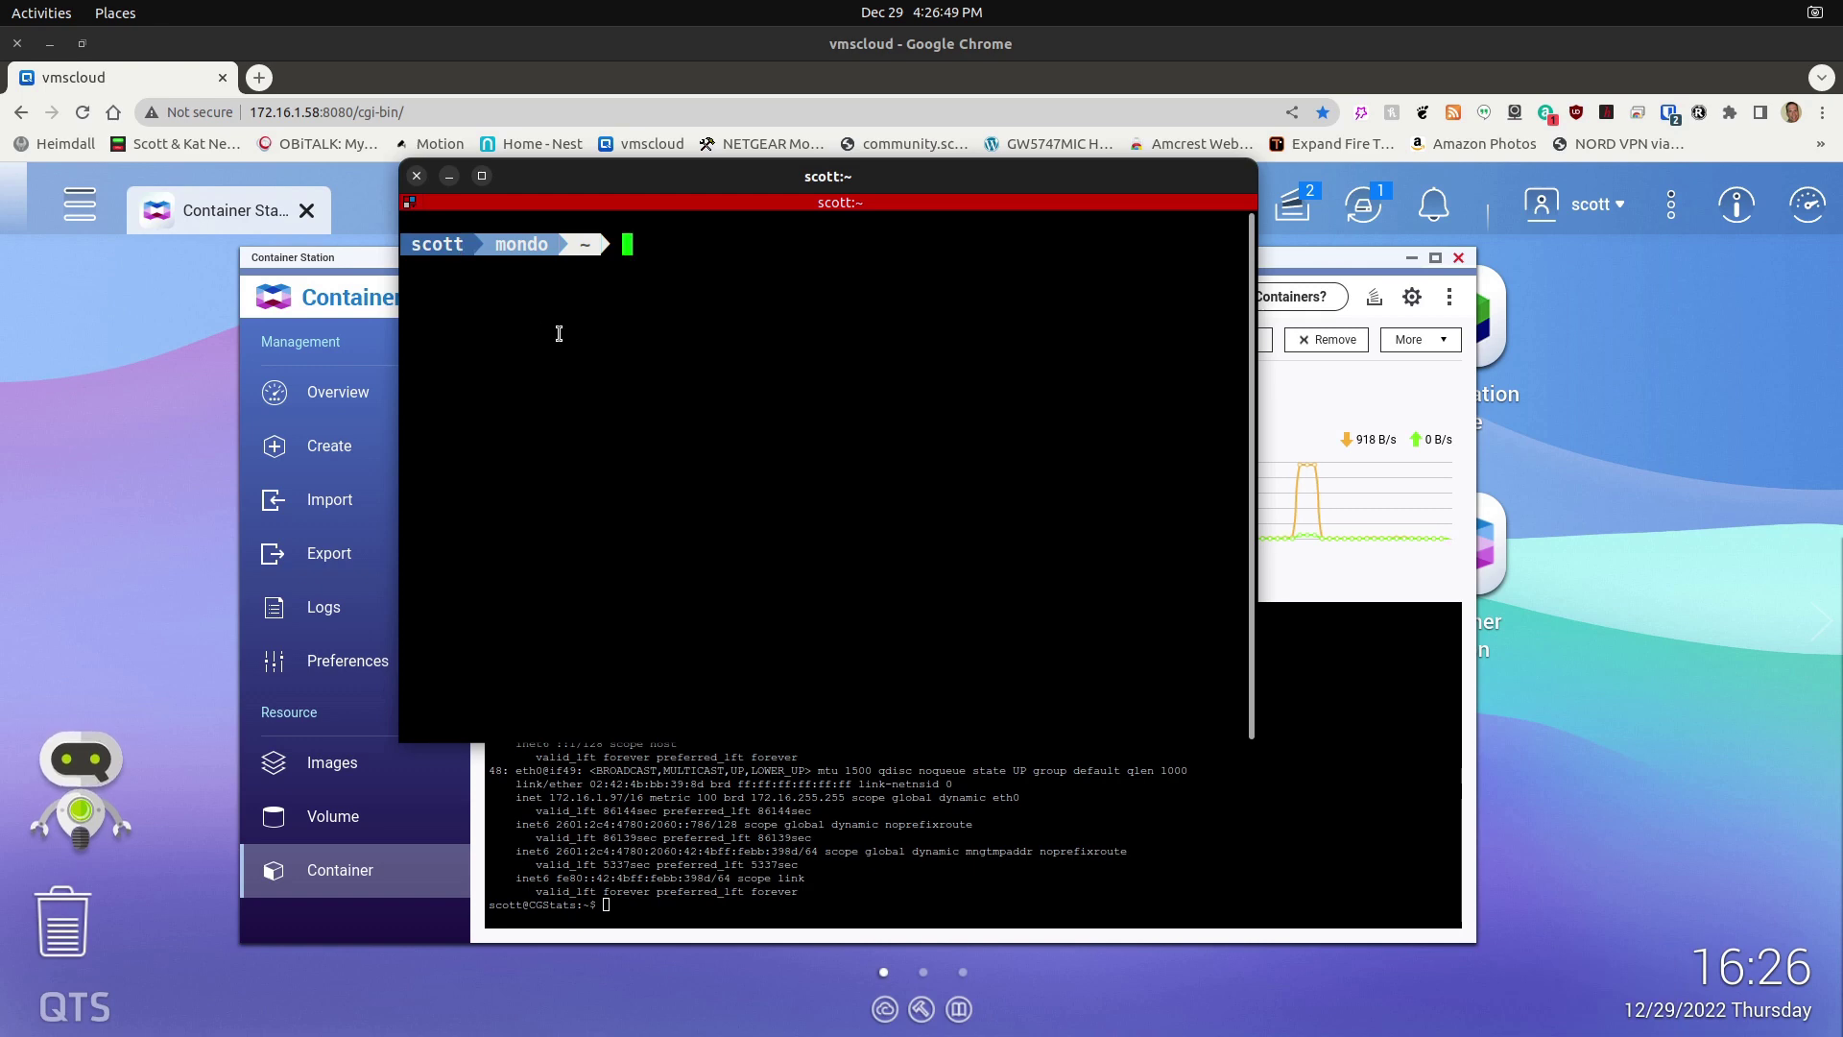
Connect to the container with ssh 172.16.1.97, accept its host key with yes, and log in with the account password
type("ssh 172.1")
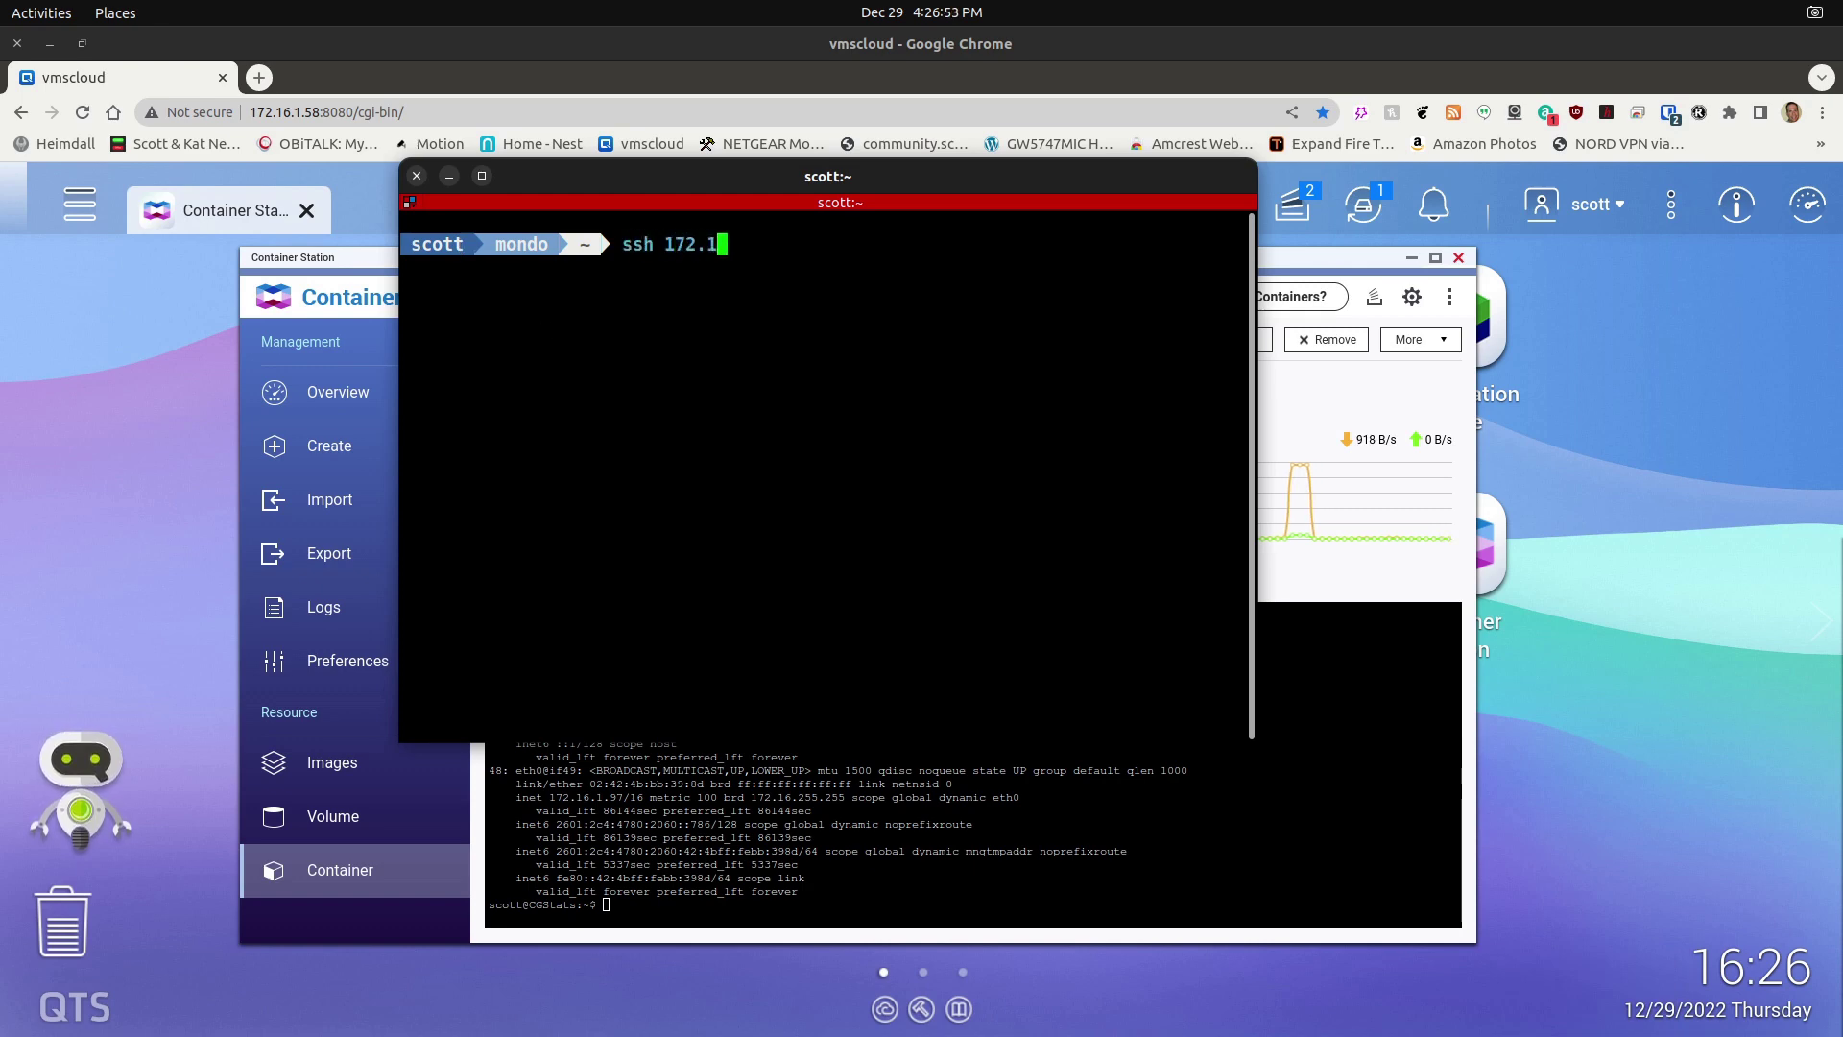
type("6.1.97")
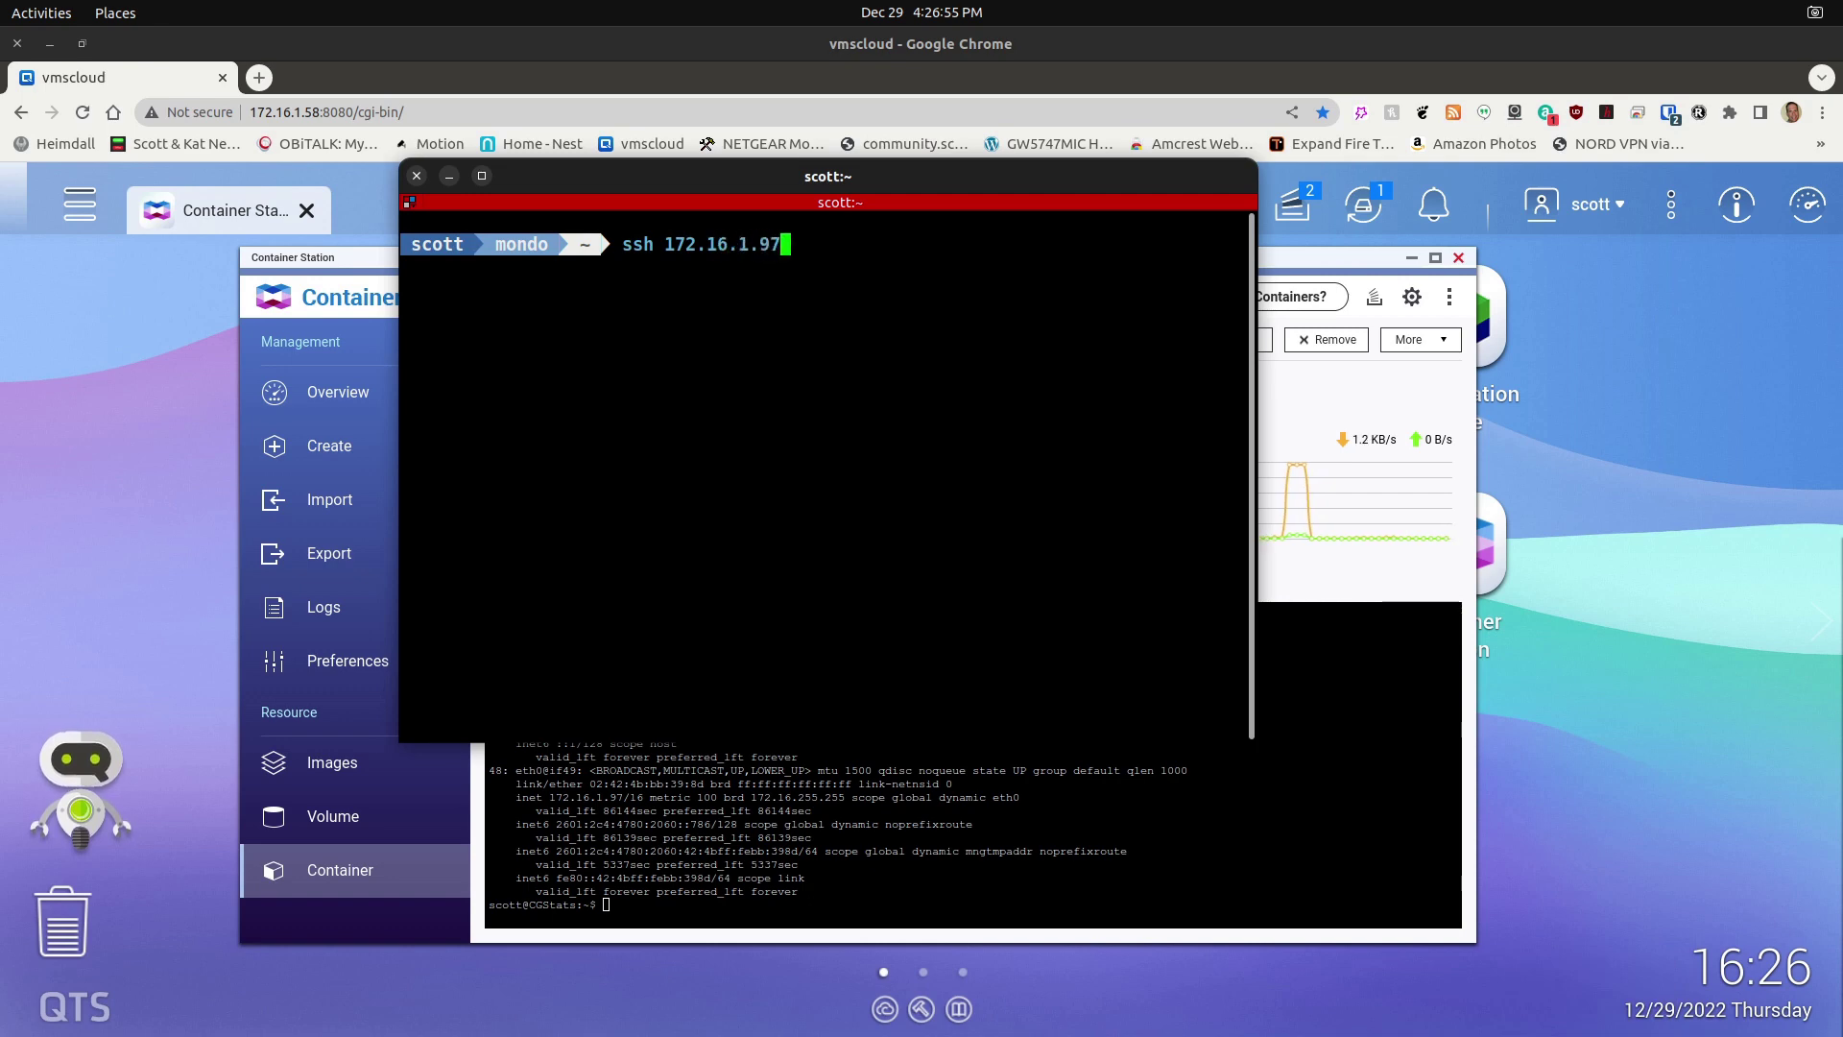
key("Return")
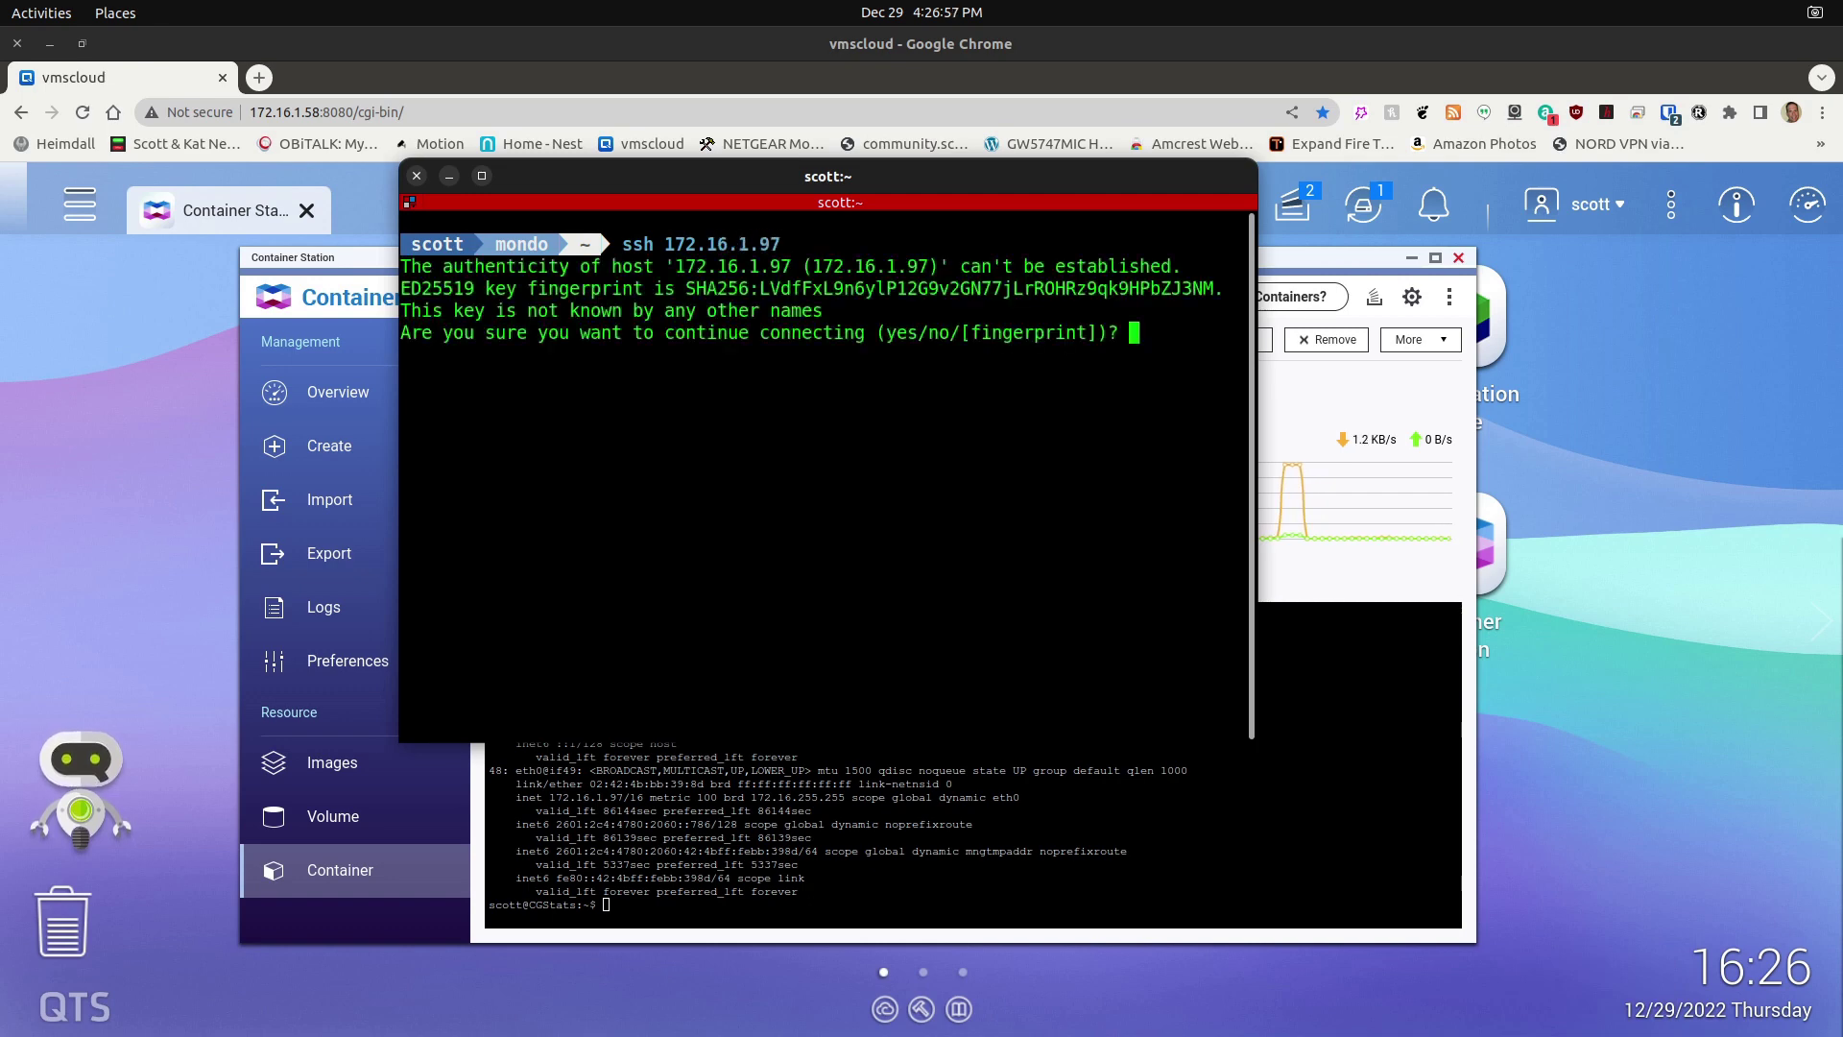
type("yes")
key("Return")
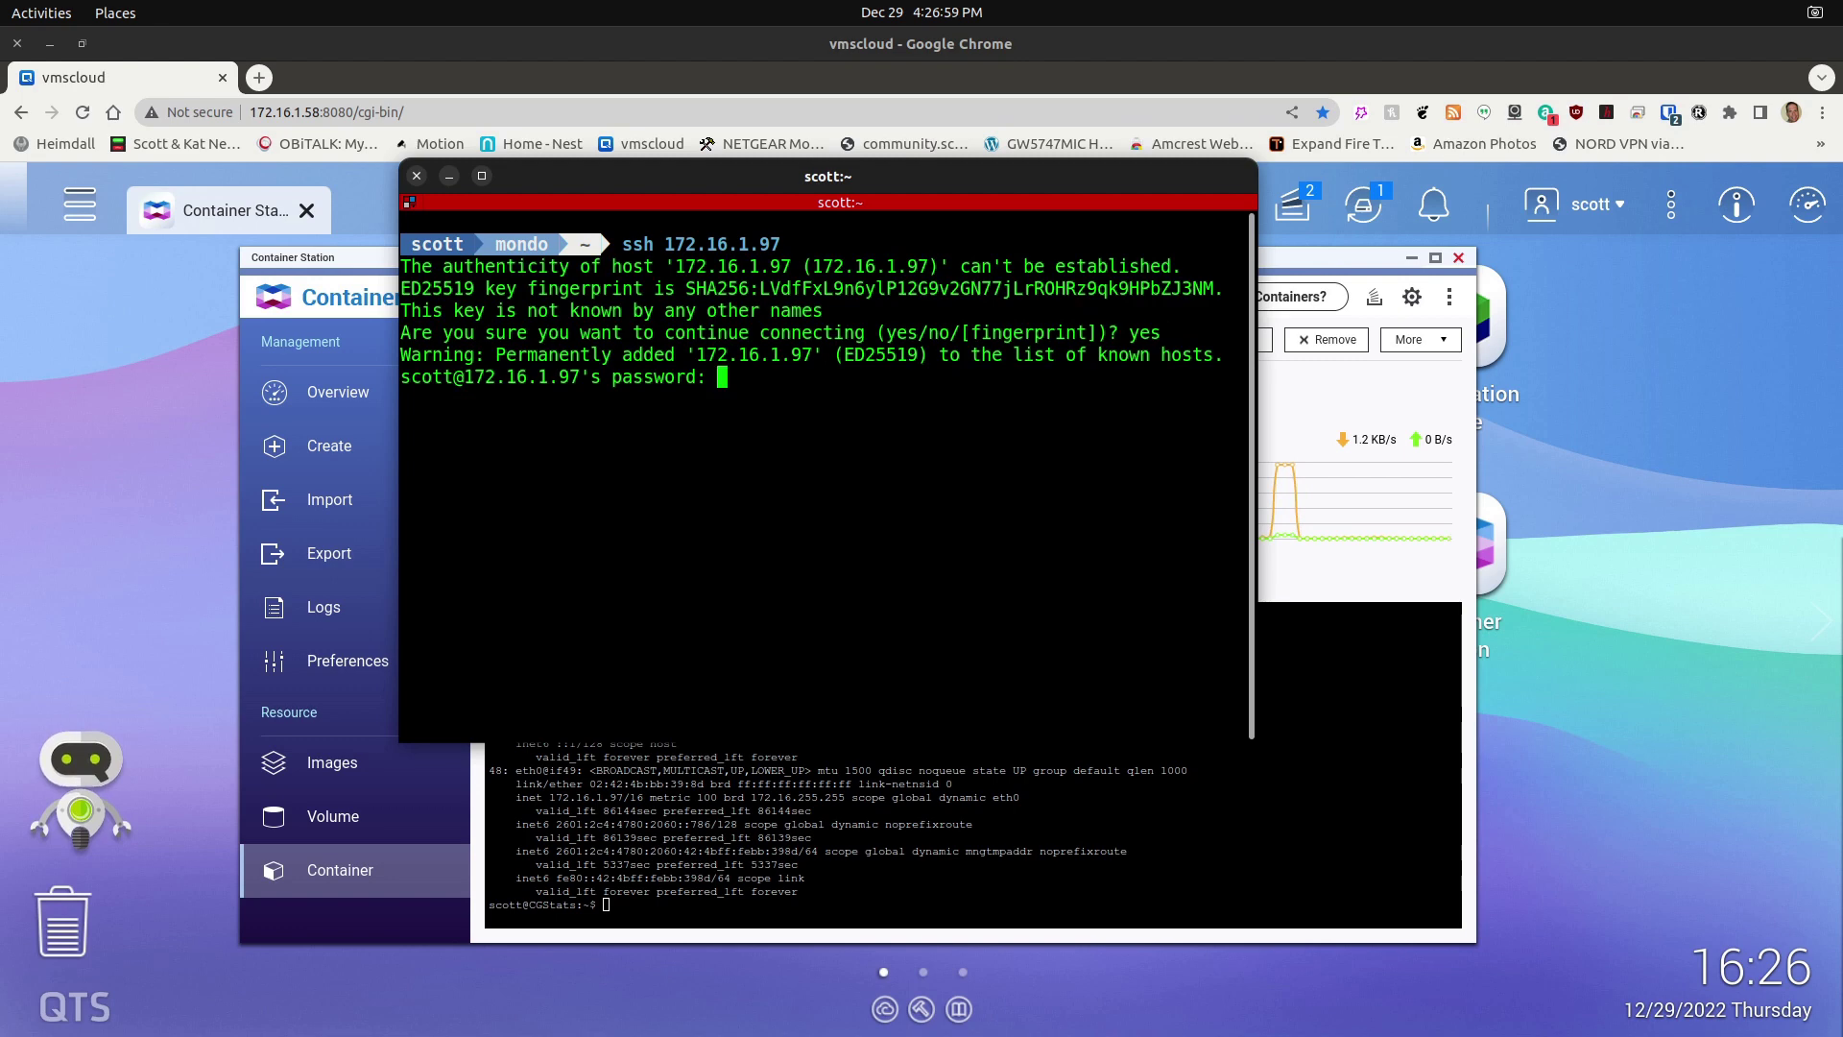
key("Return")
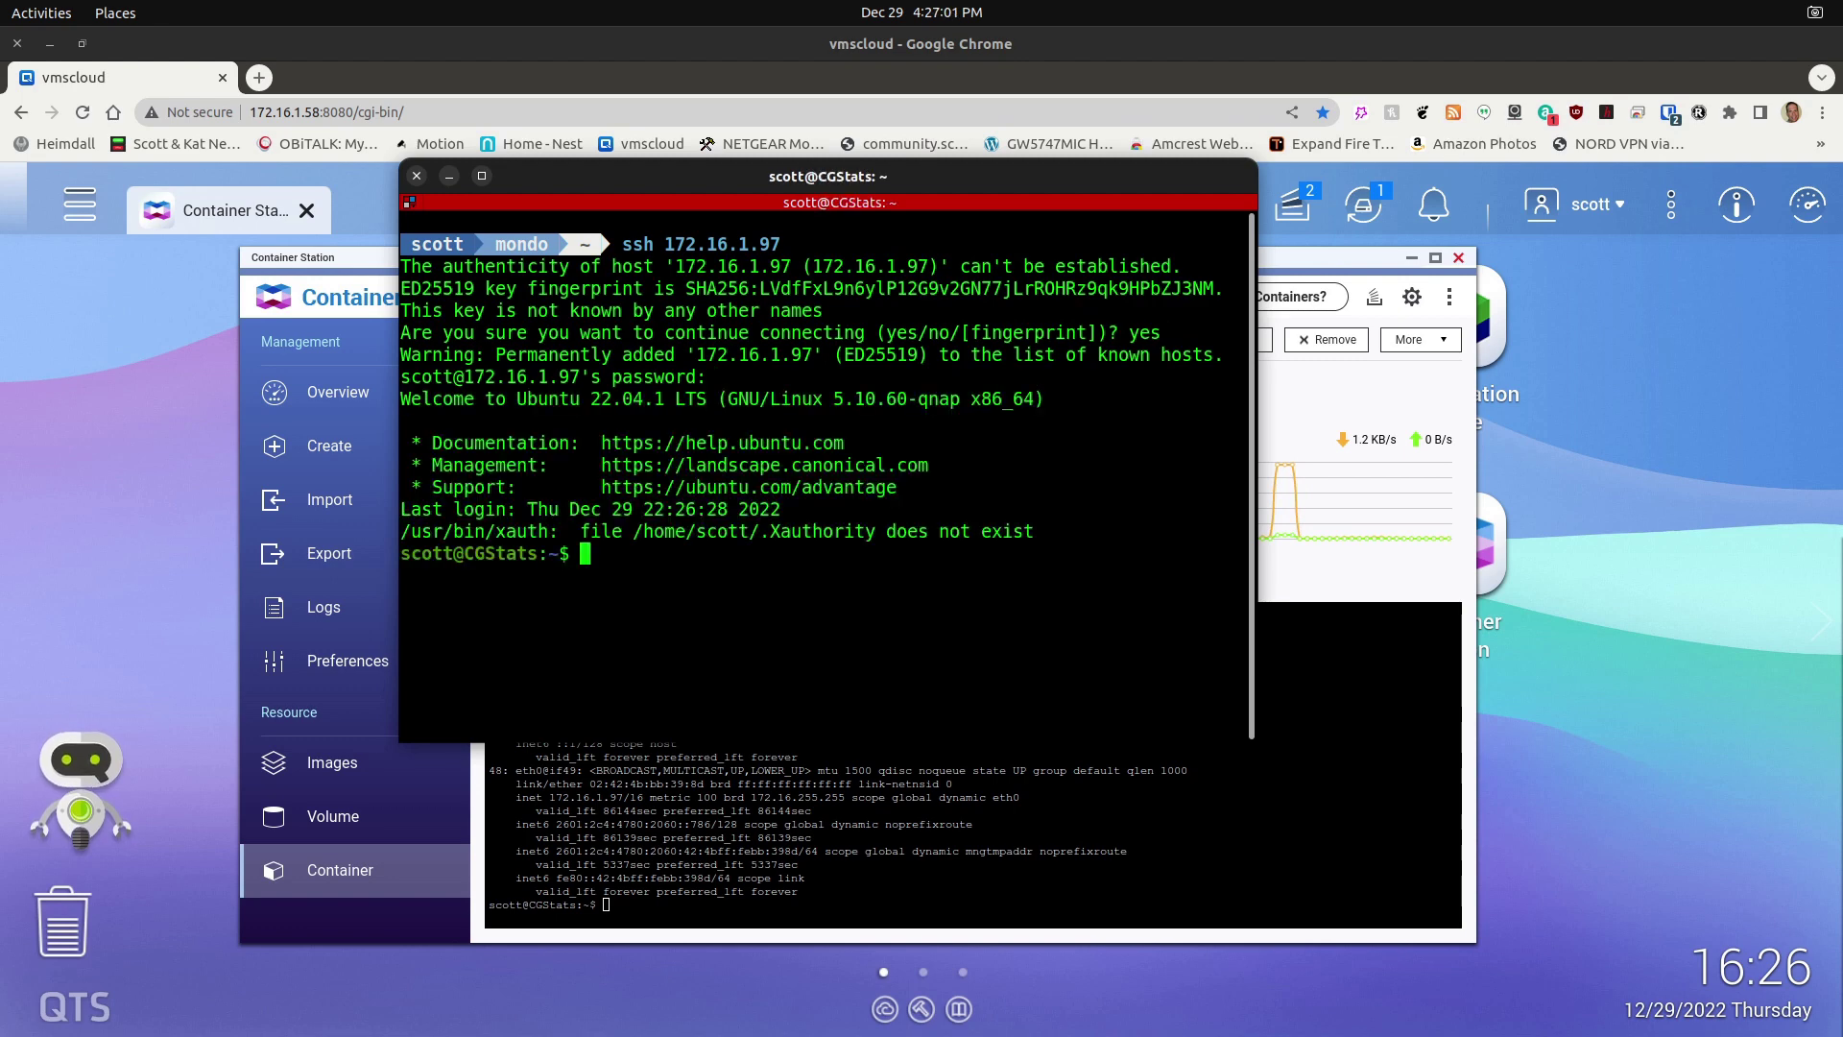
key("Return")
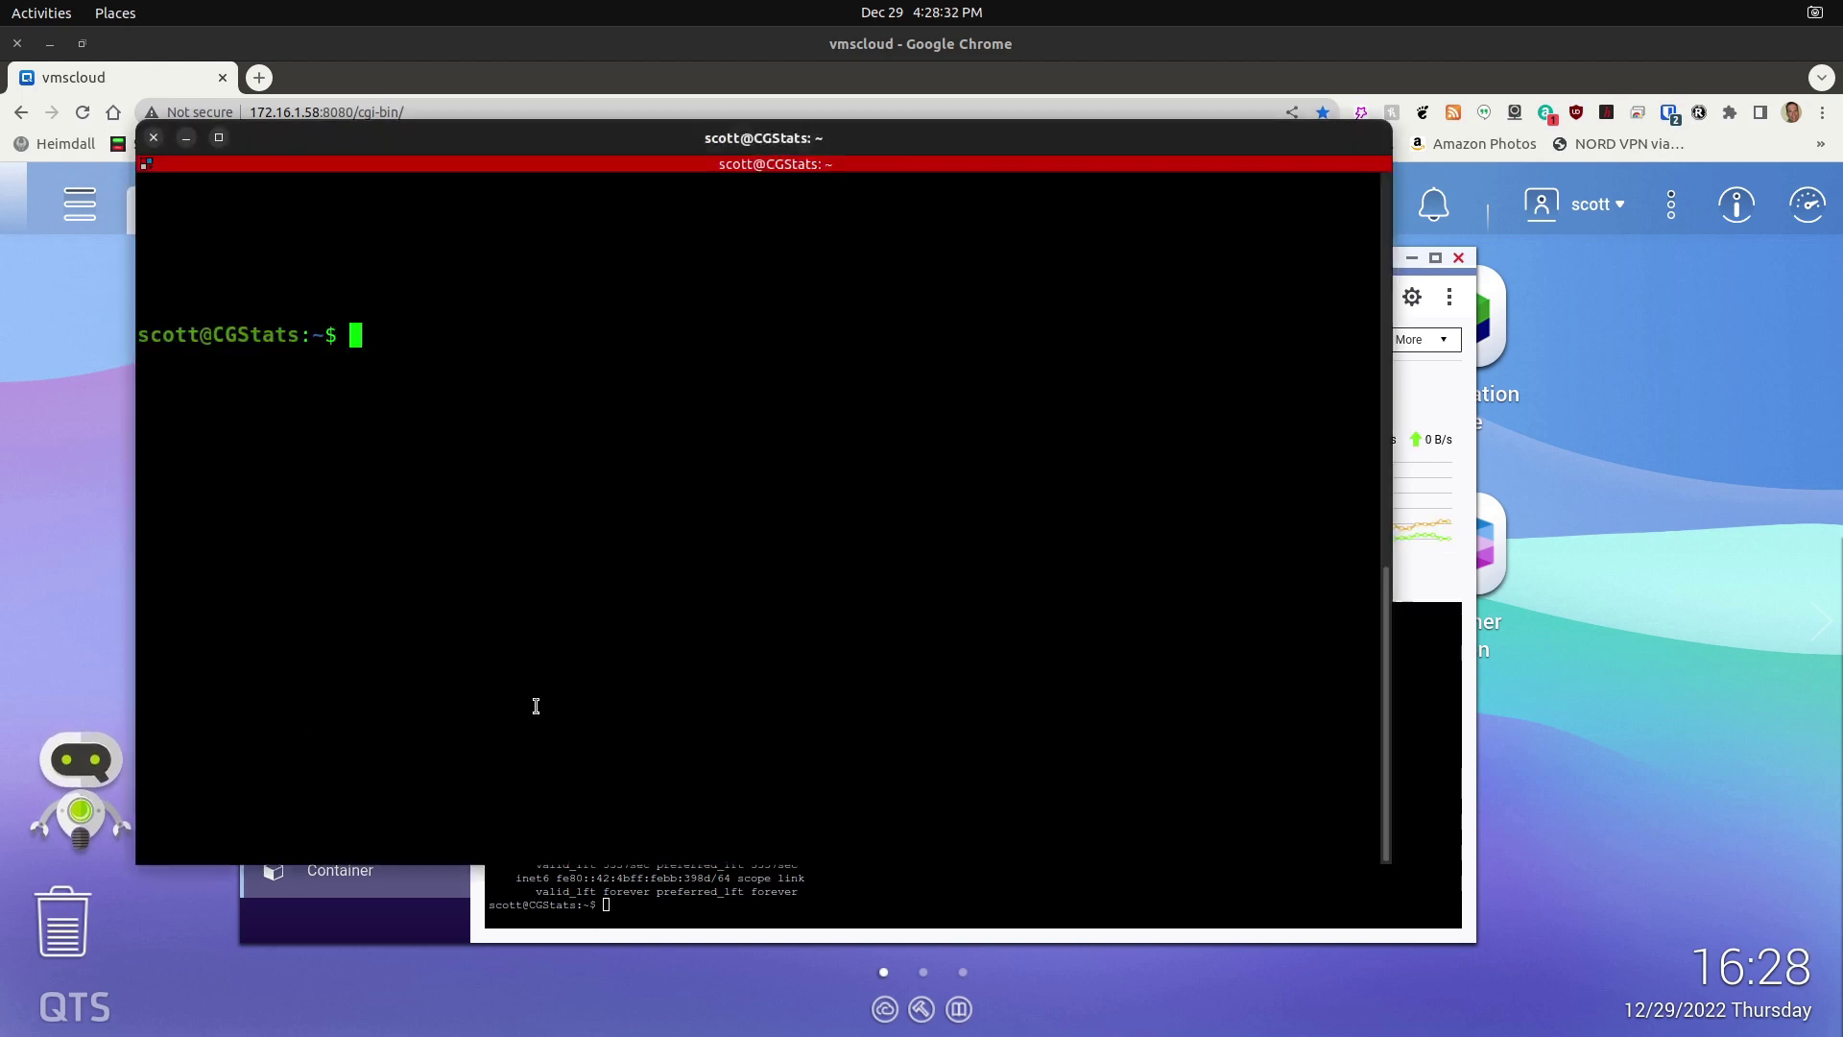
Clear the terminal and run sudo apt install apache2 nut-cgi, authenticating with the account password and accepting the additional packages
key("ctrl+l")
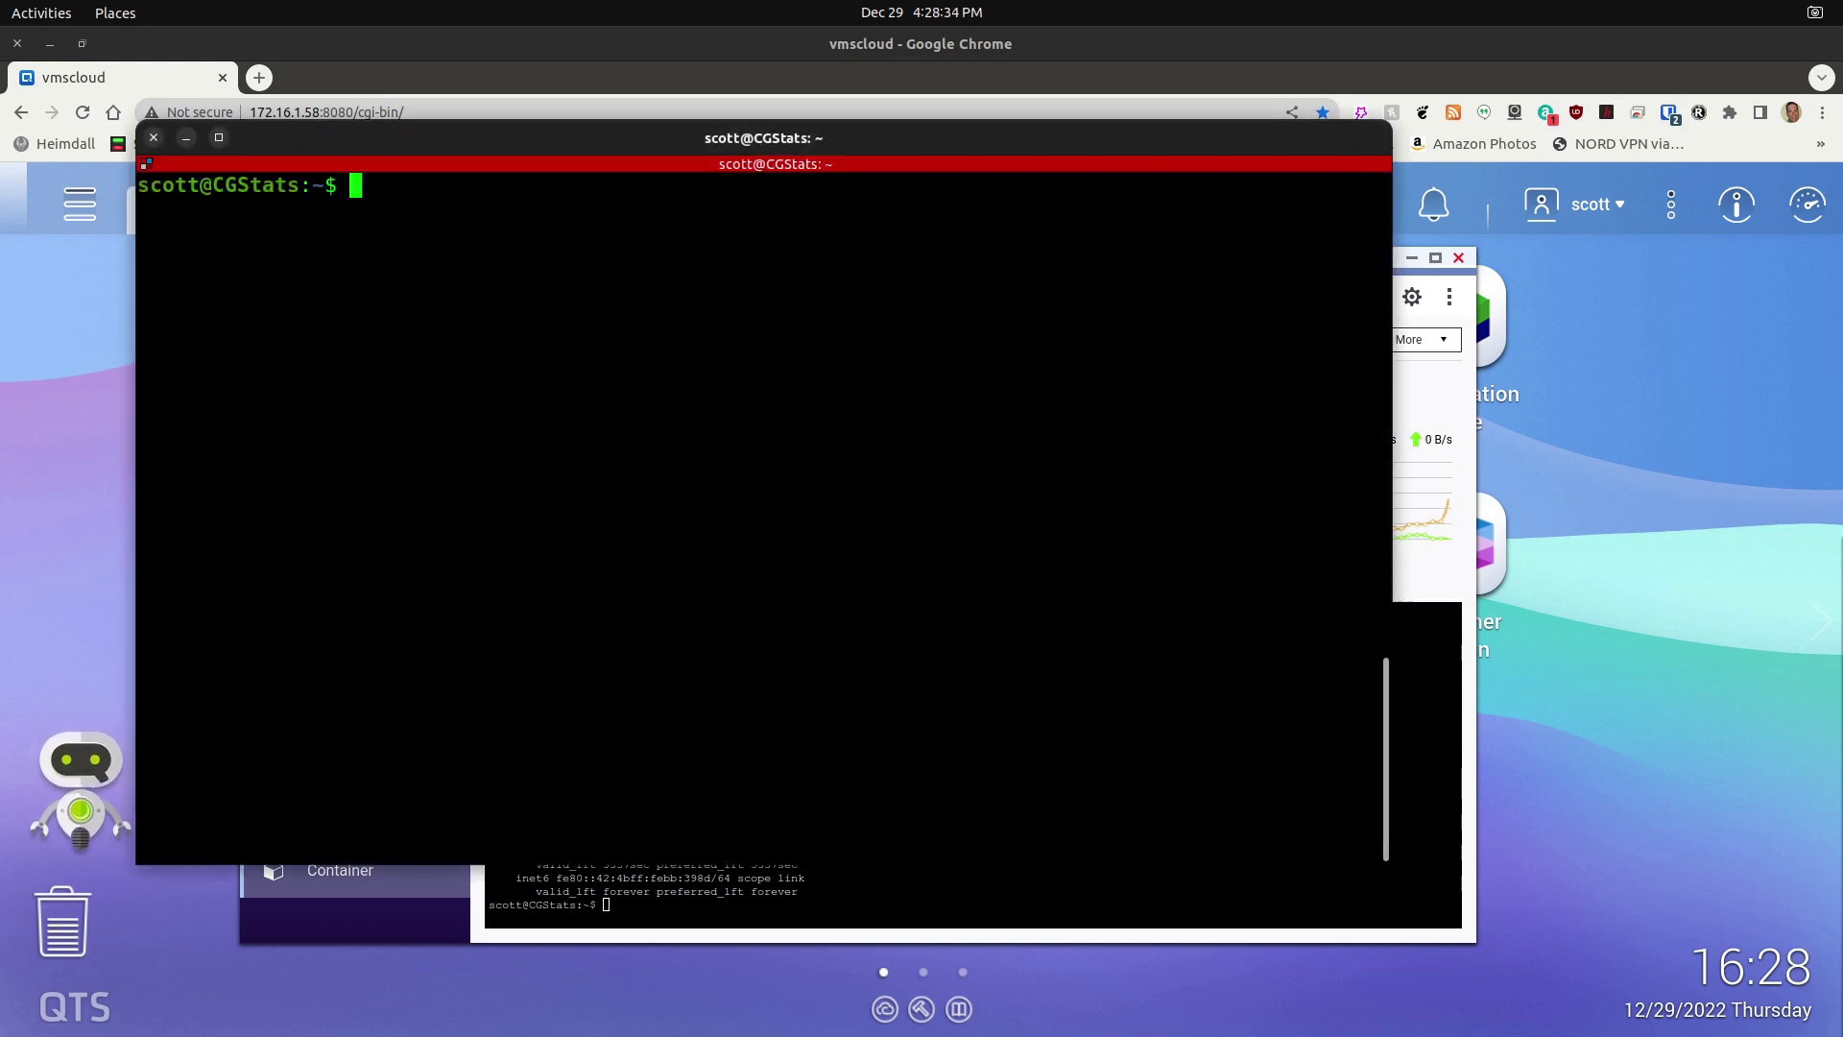
type("sudo apt install apache2 nut-cgi")
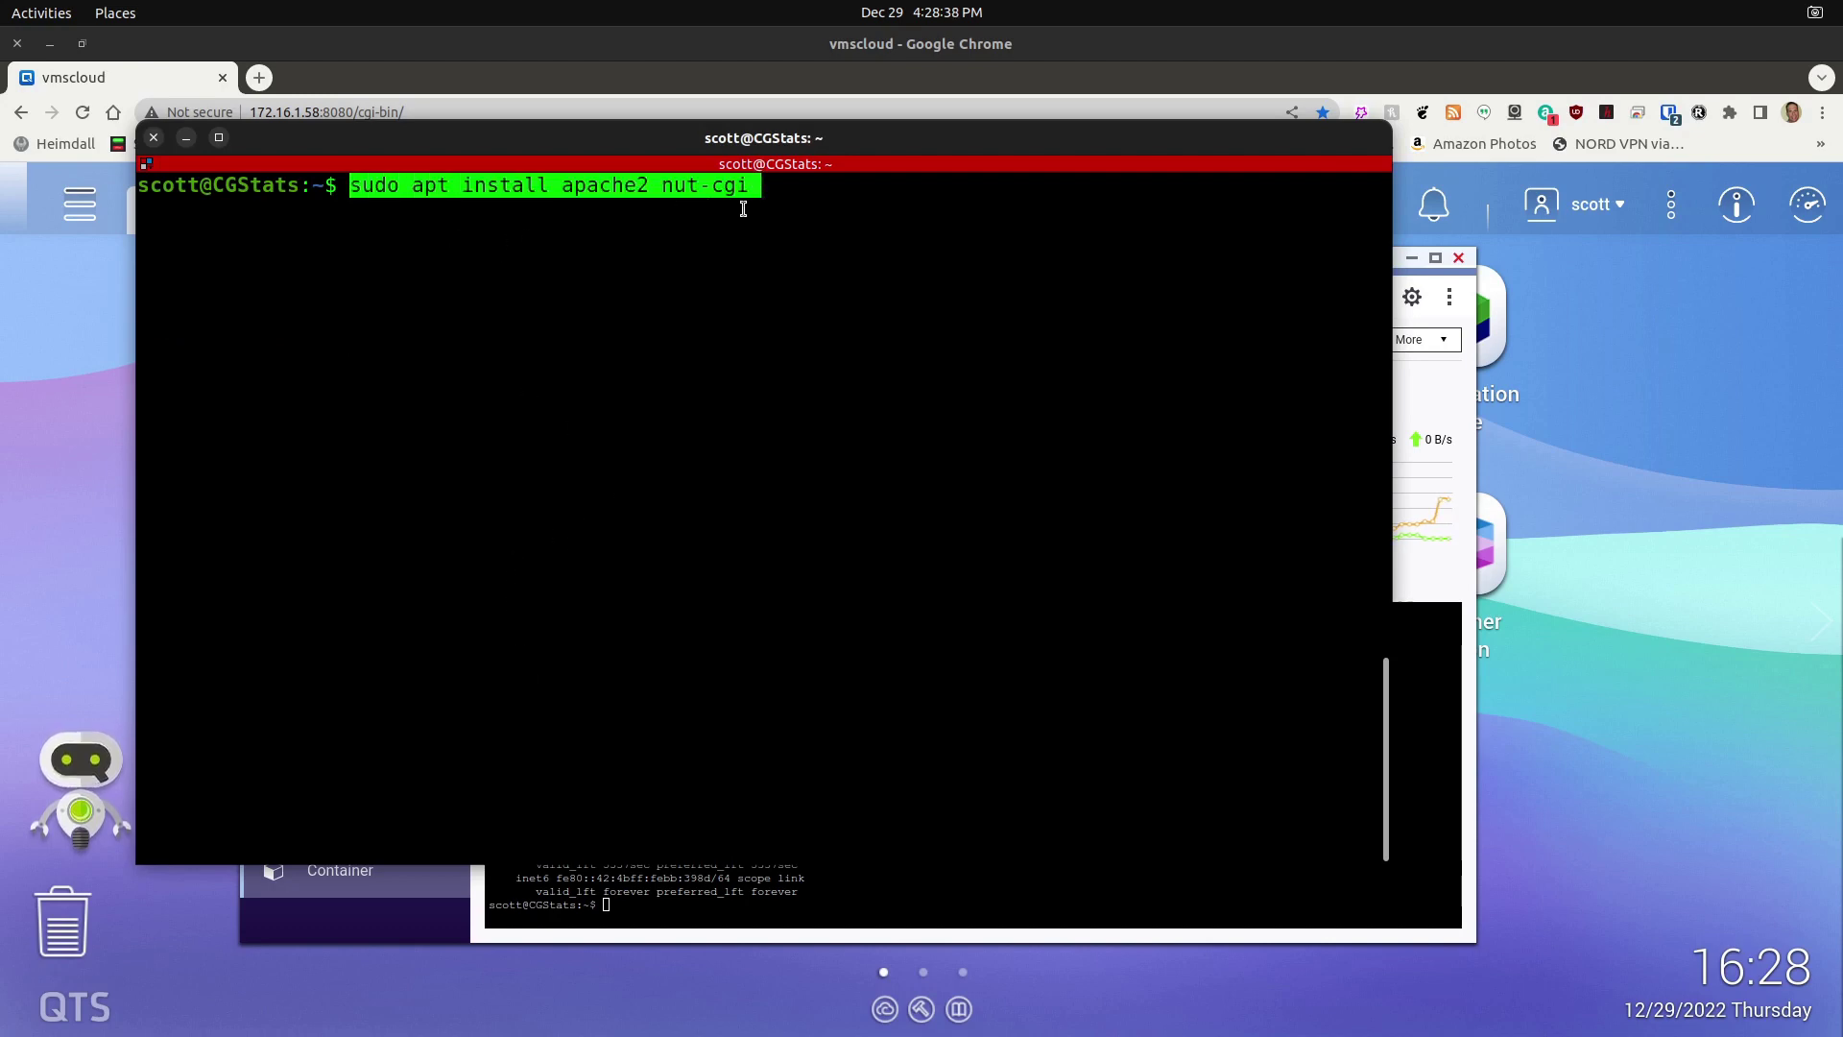
key("Return")
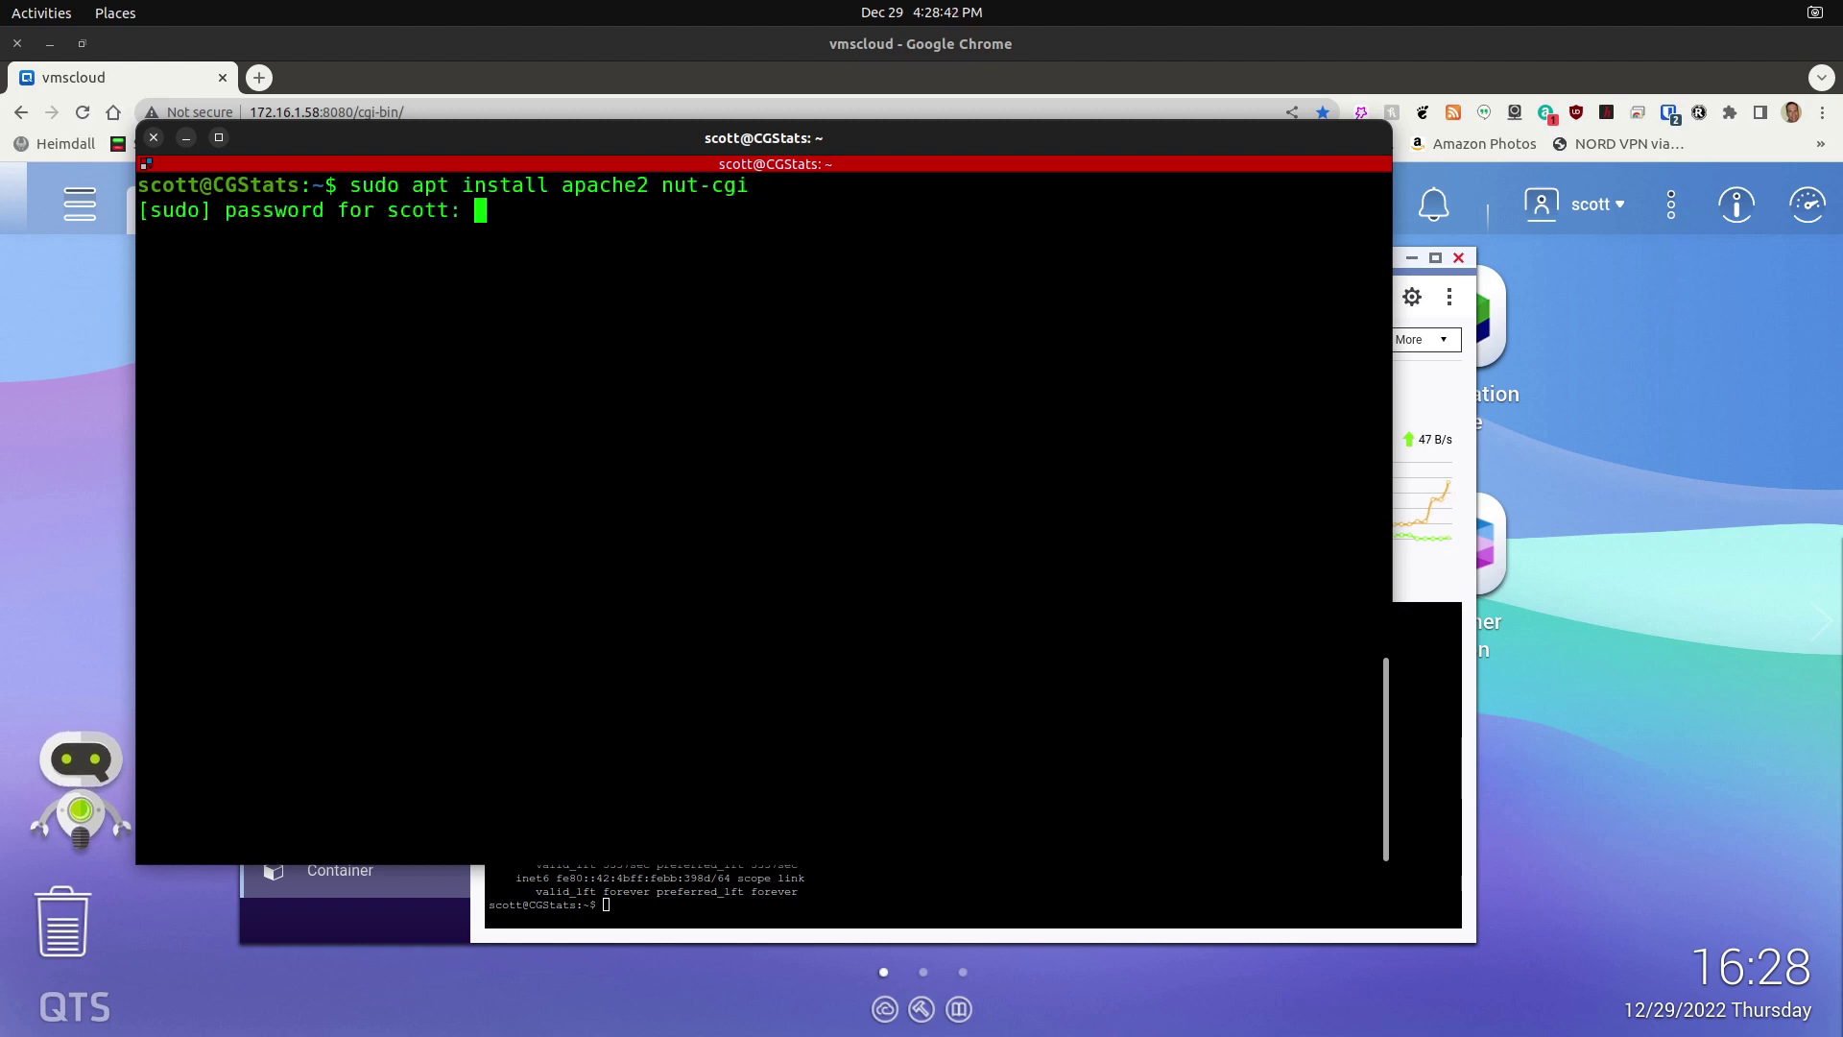
key("Return")
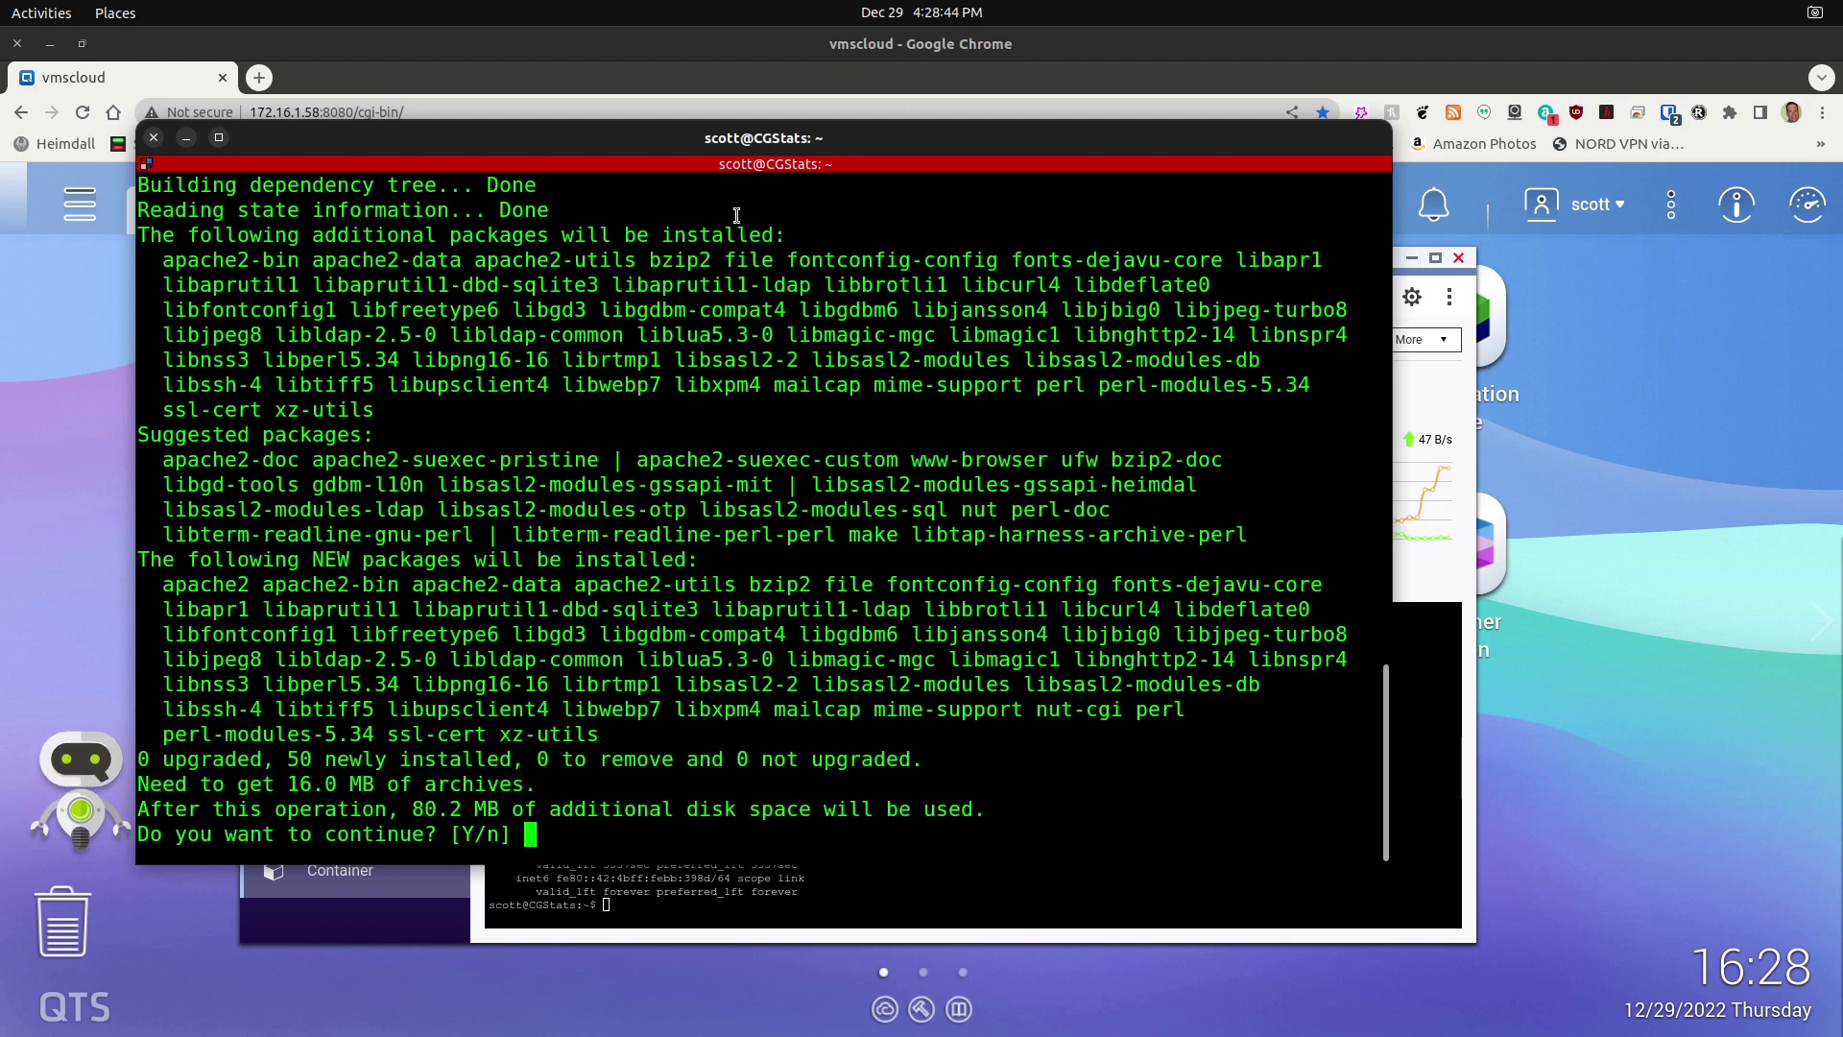
type("Y")
key("Return")
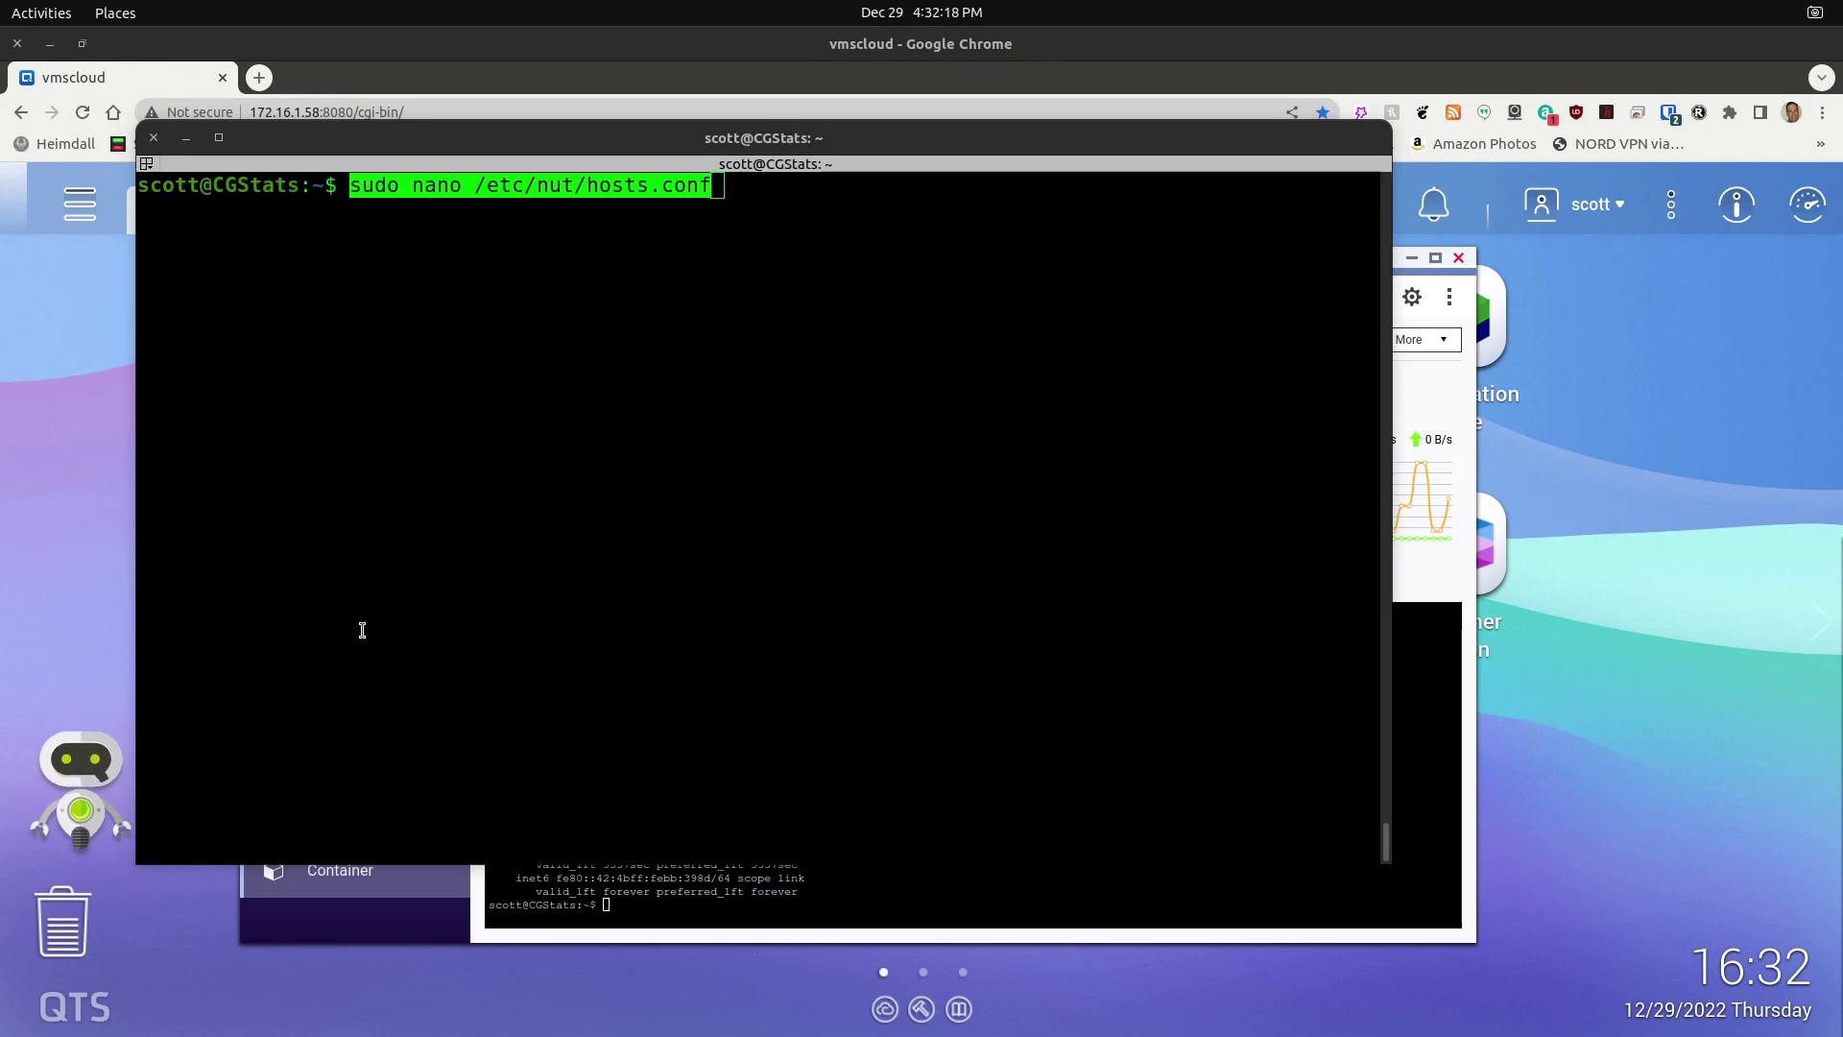
Try to open the CGI hosts file with sudo nano /etc/nut/hosts.conf
left_click(362, 630)
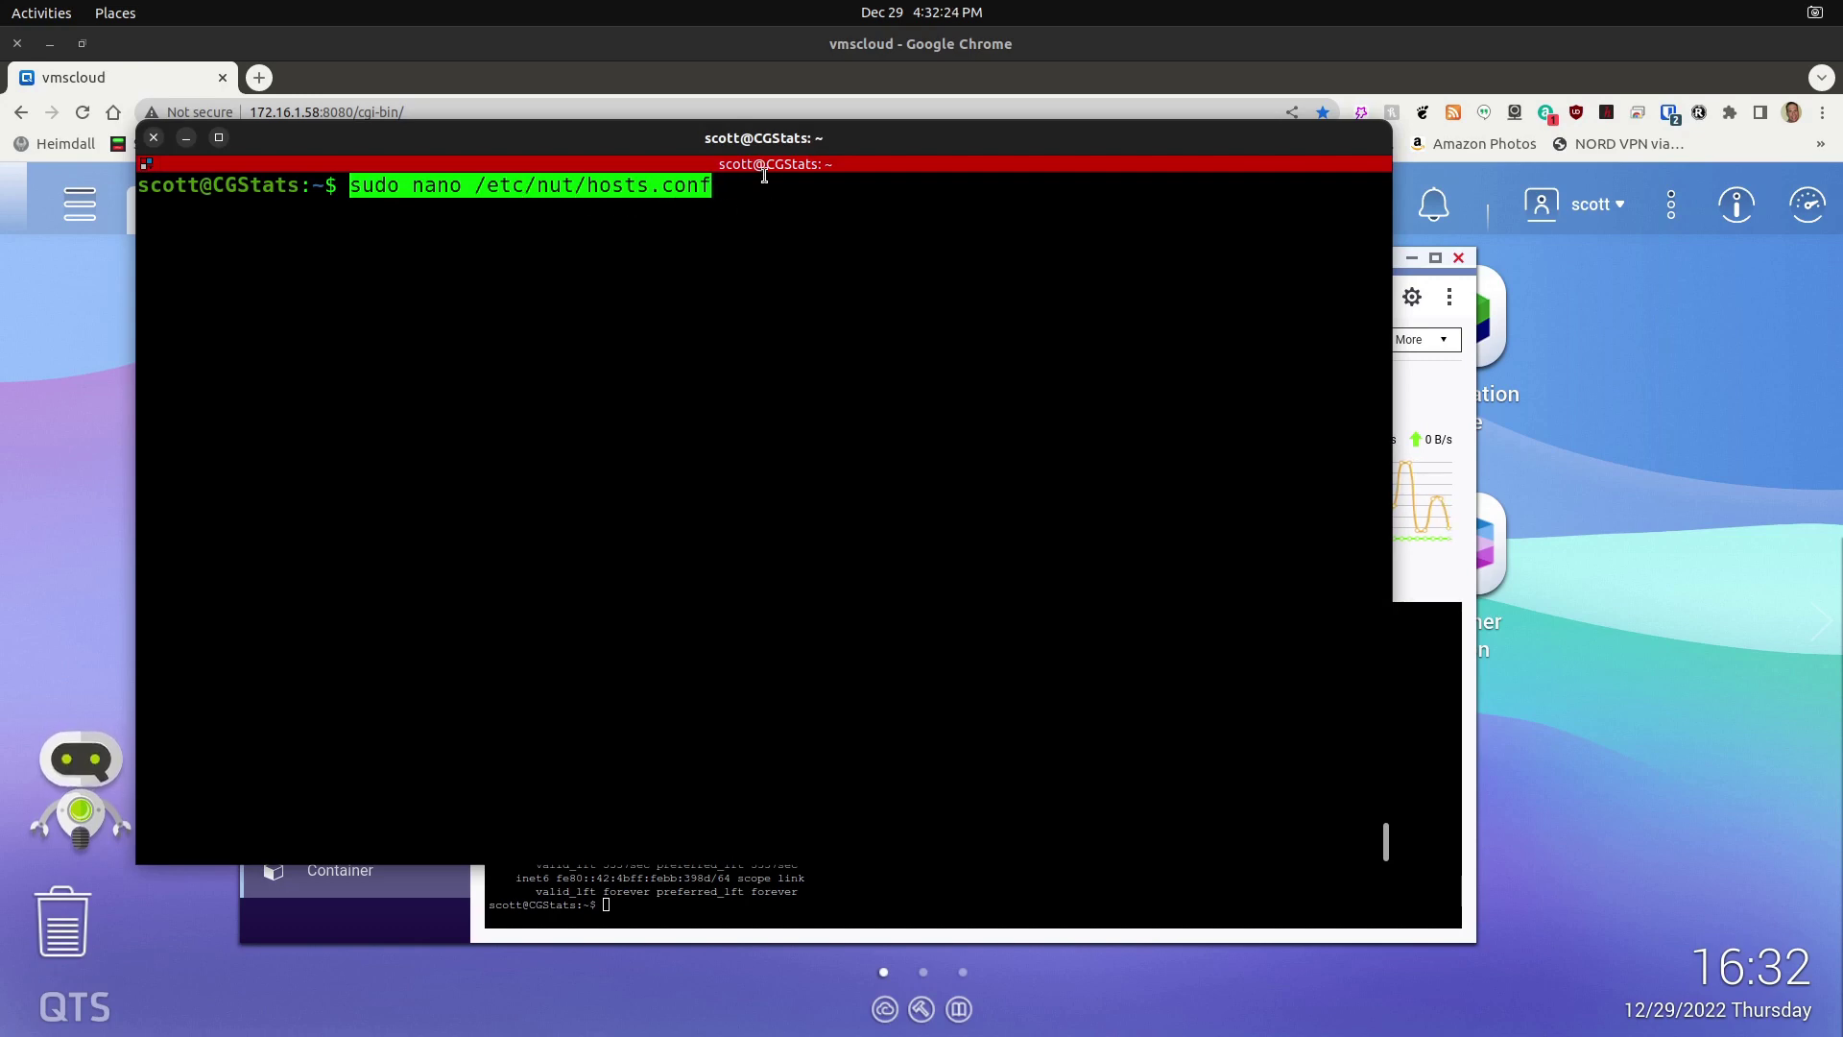
key("Return")
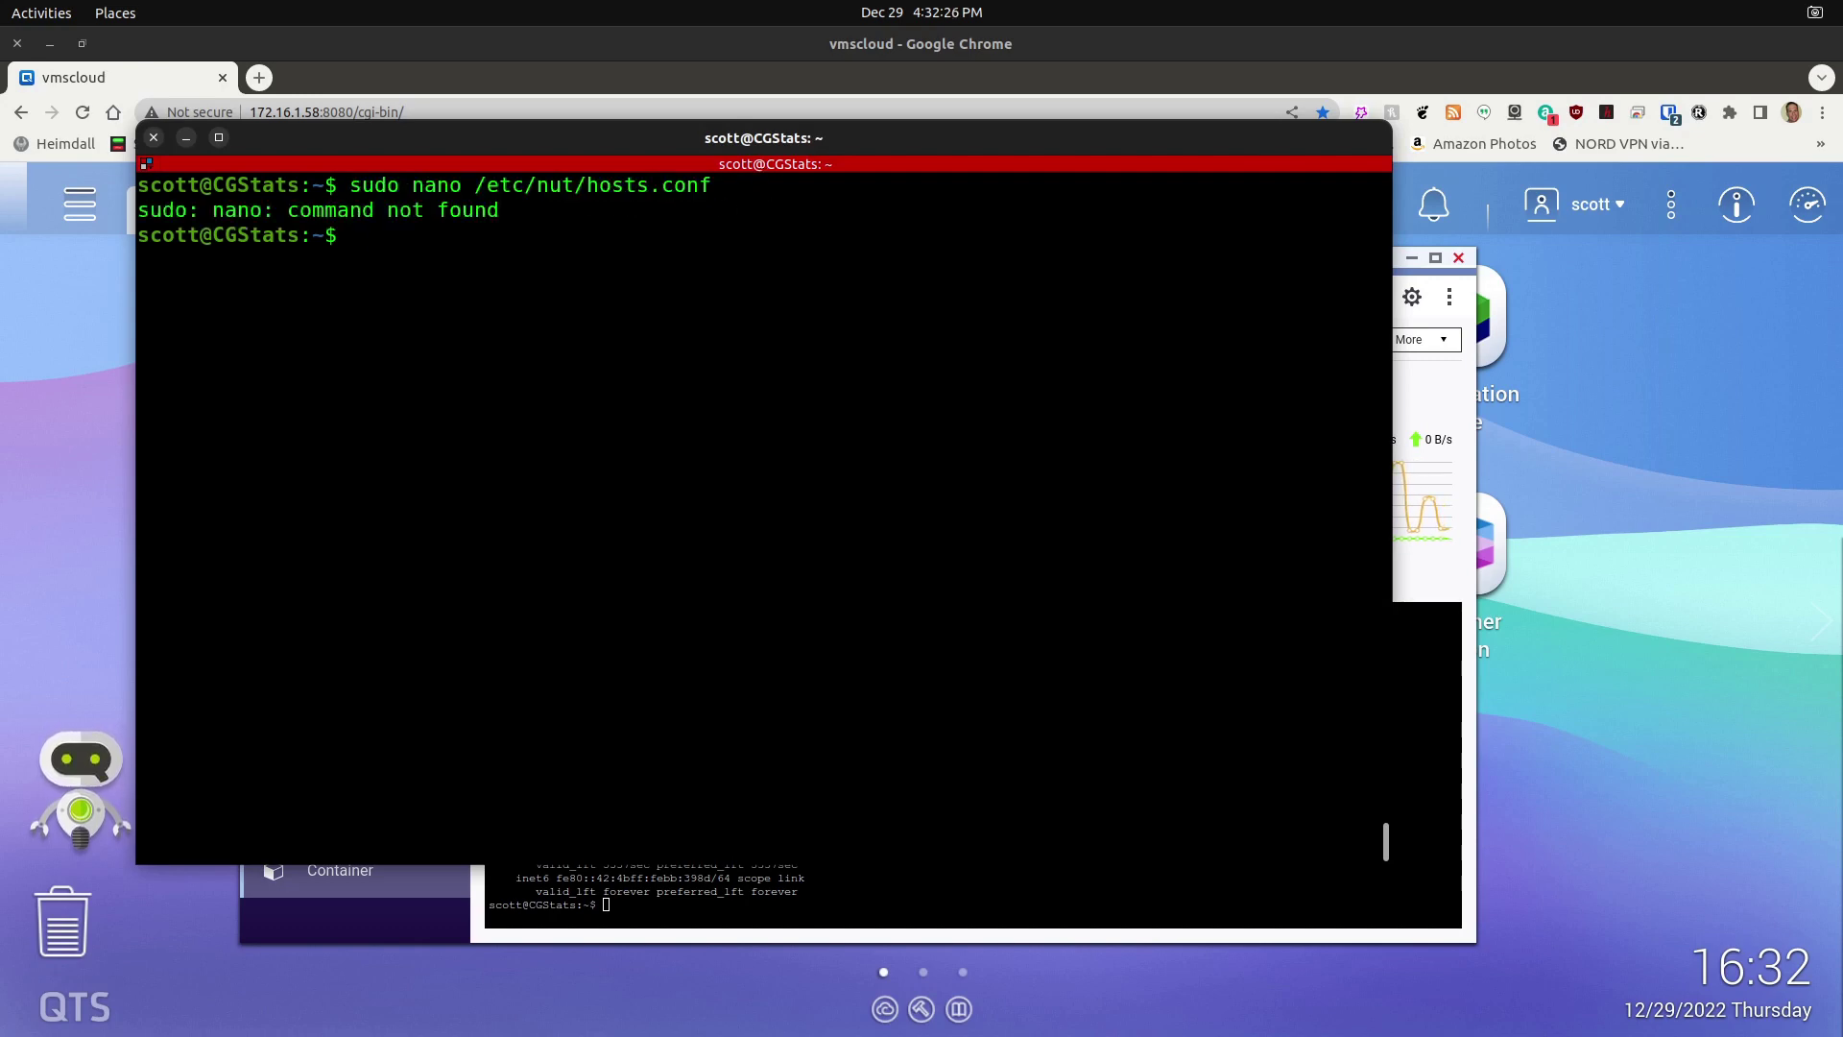
key("Return")
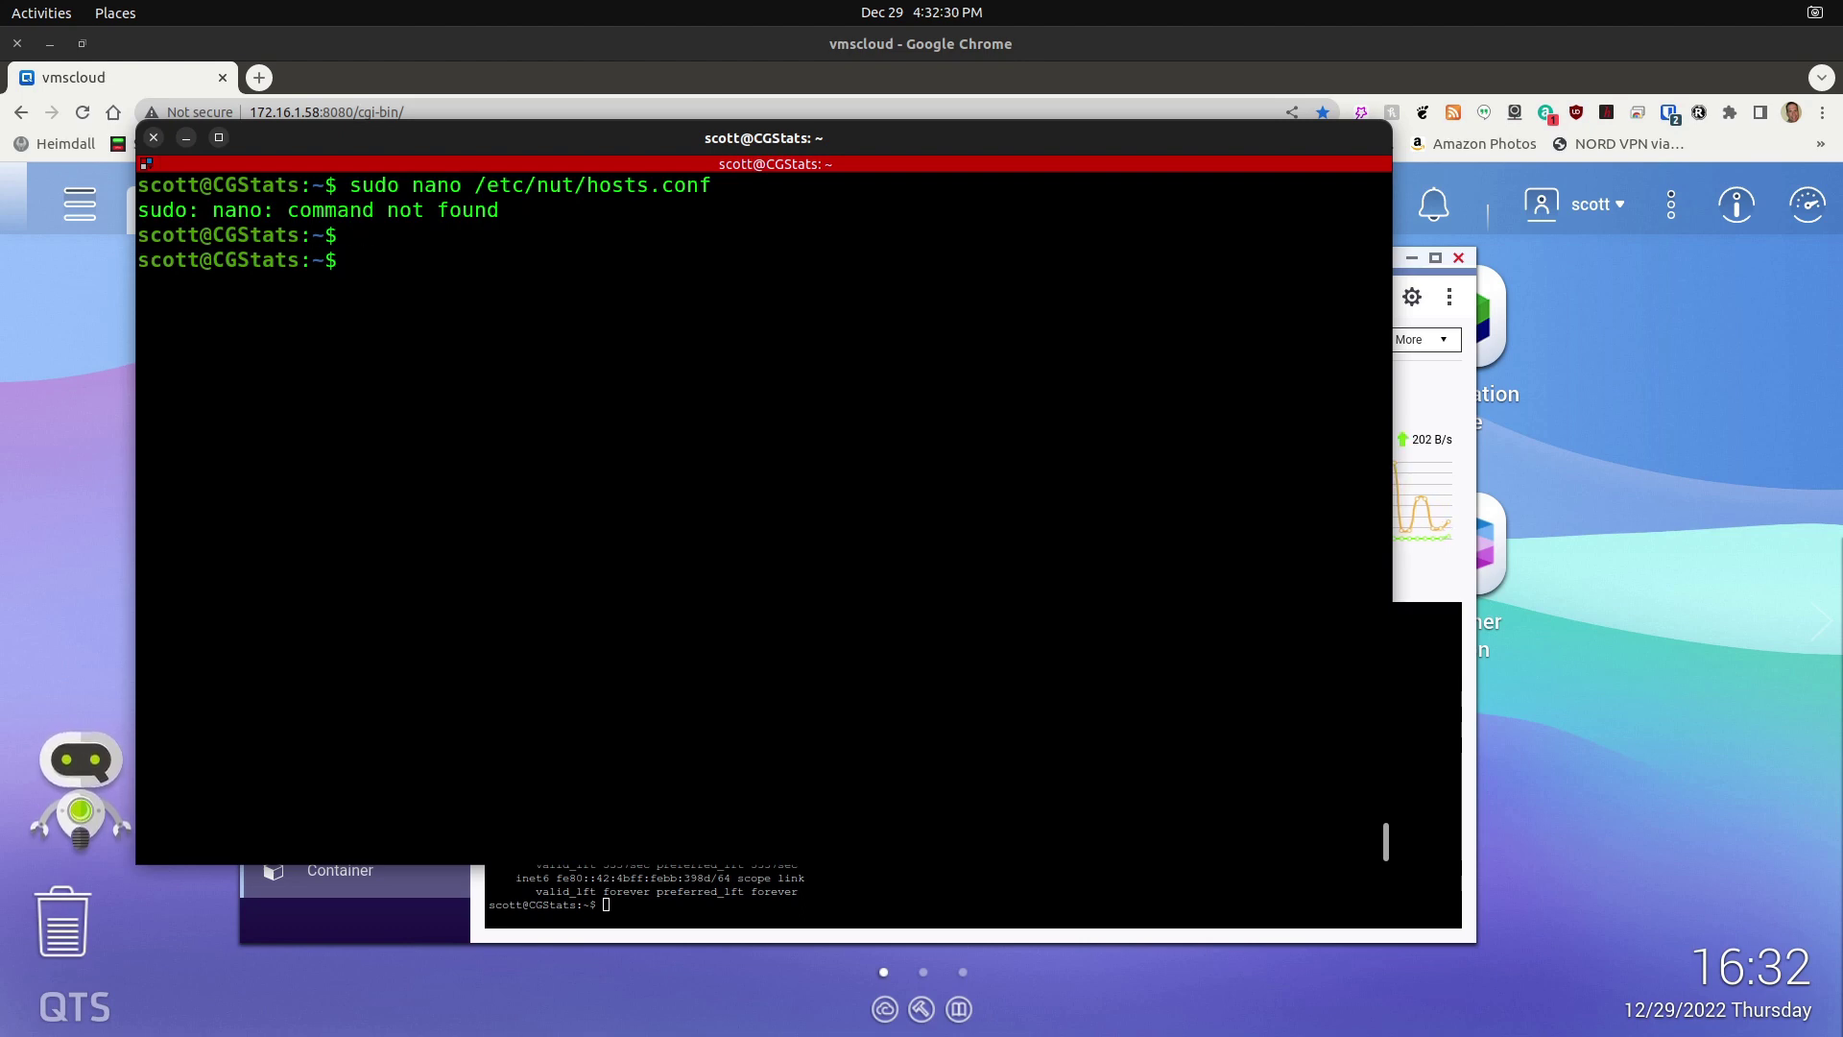
Install the nano editor in the container with sudo apt install nano
type("sudo apt ")
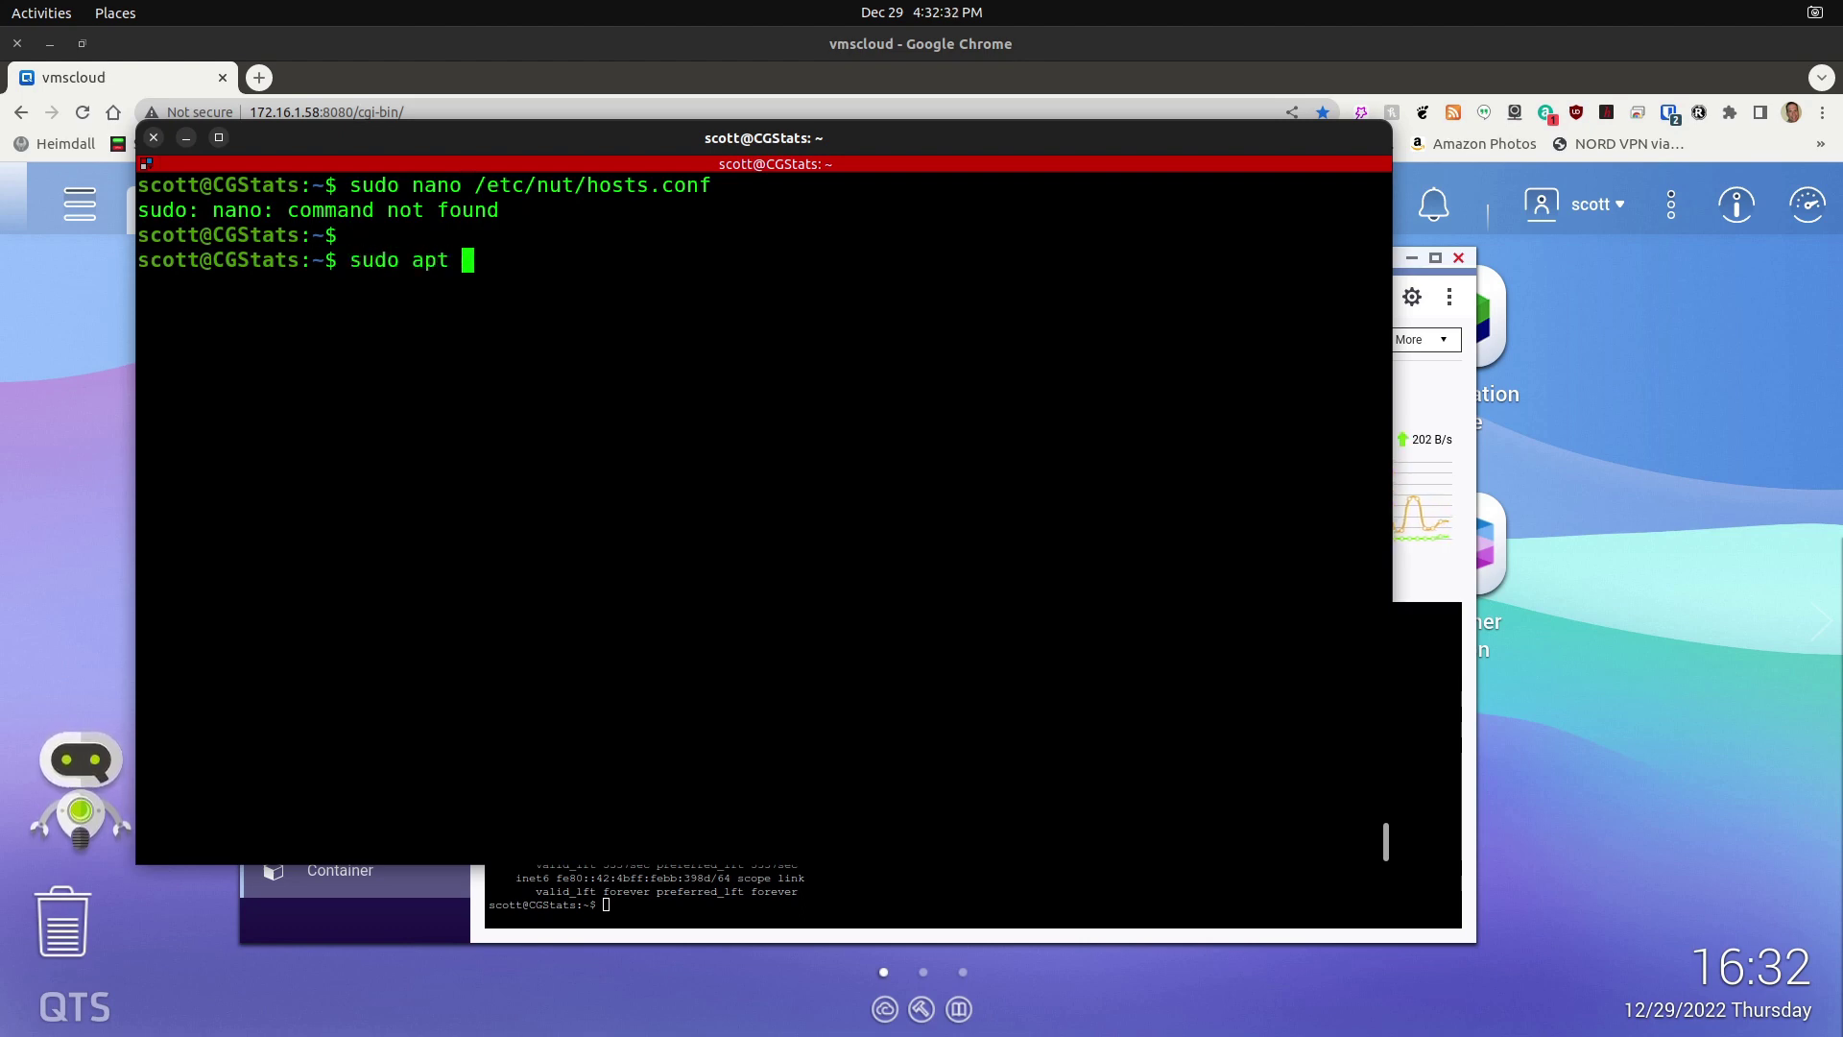
type("install nan")
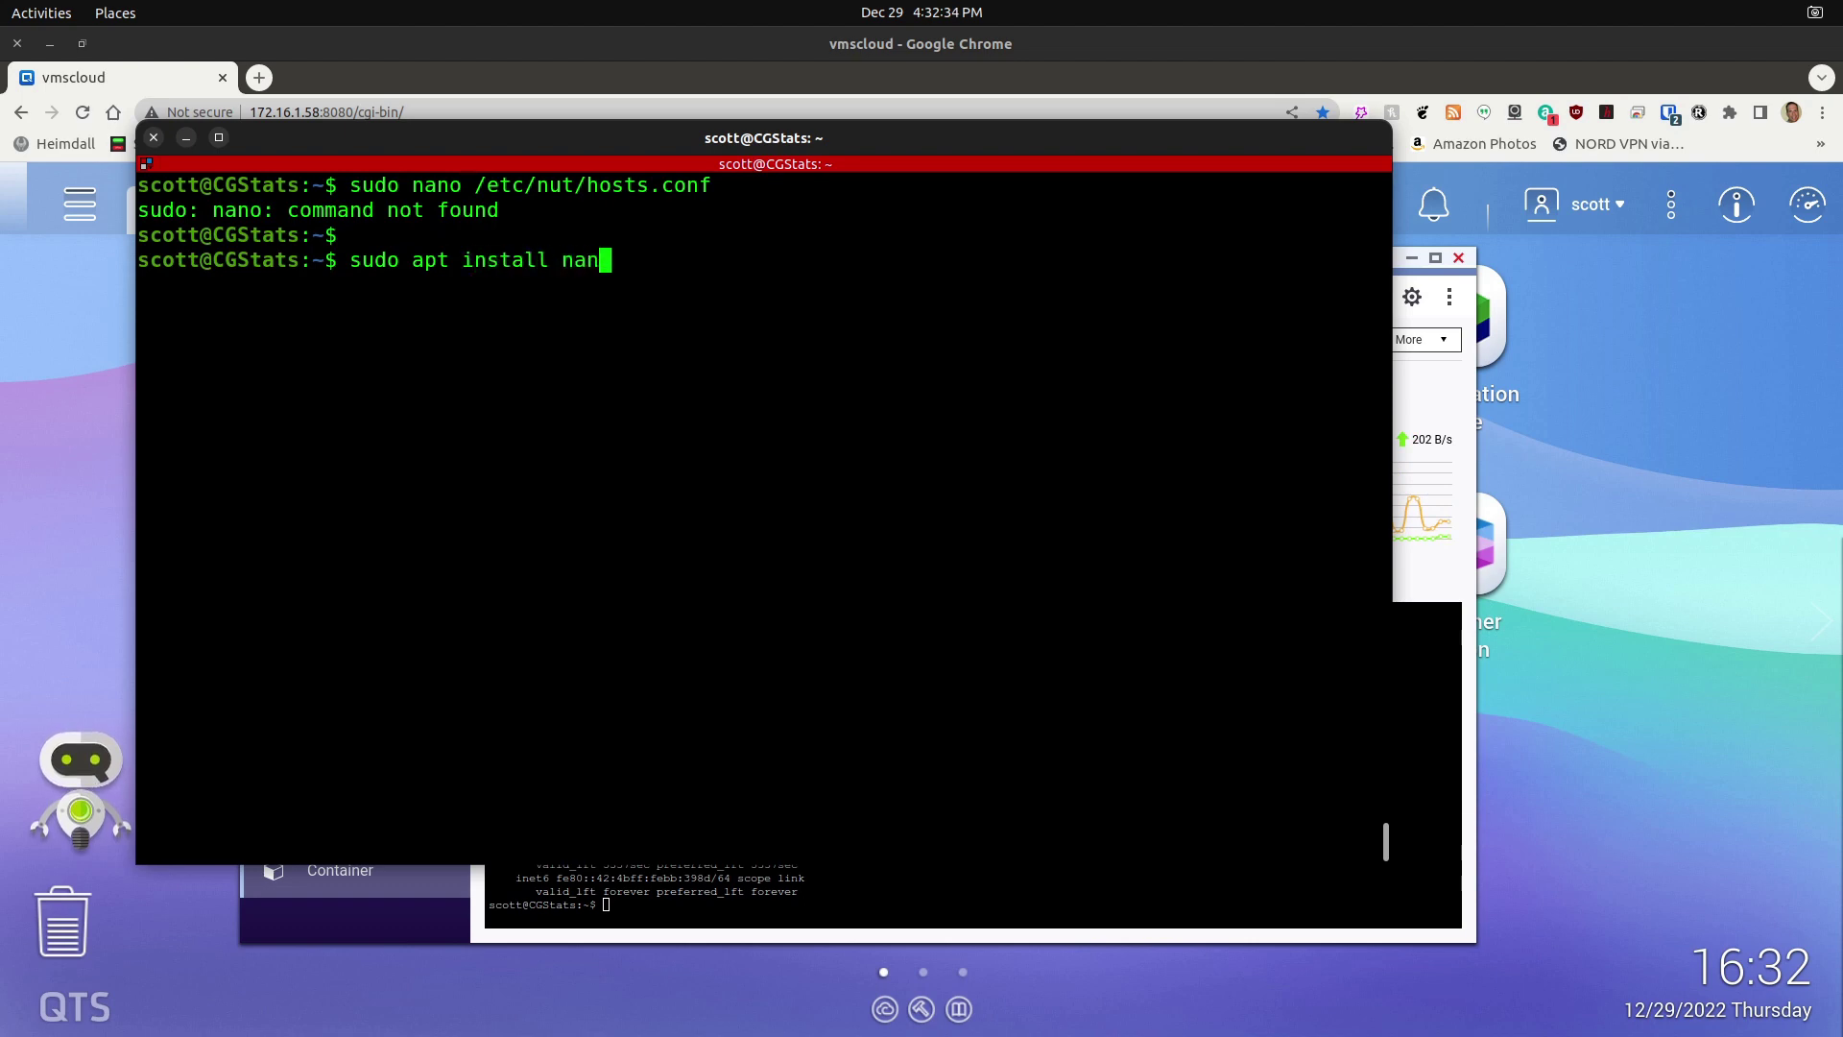
type("o")
key("Return")
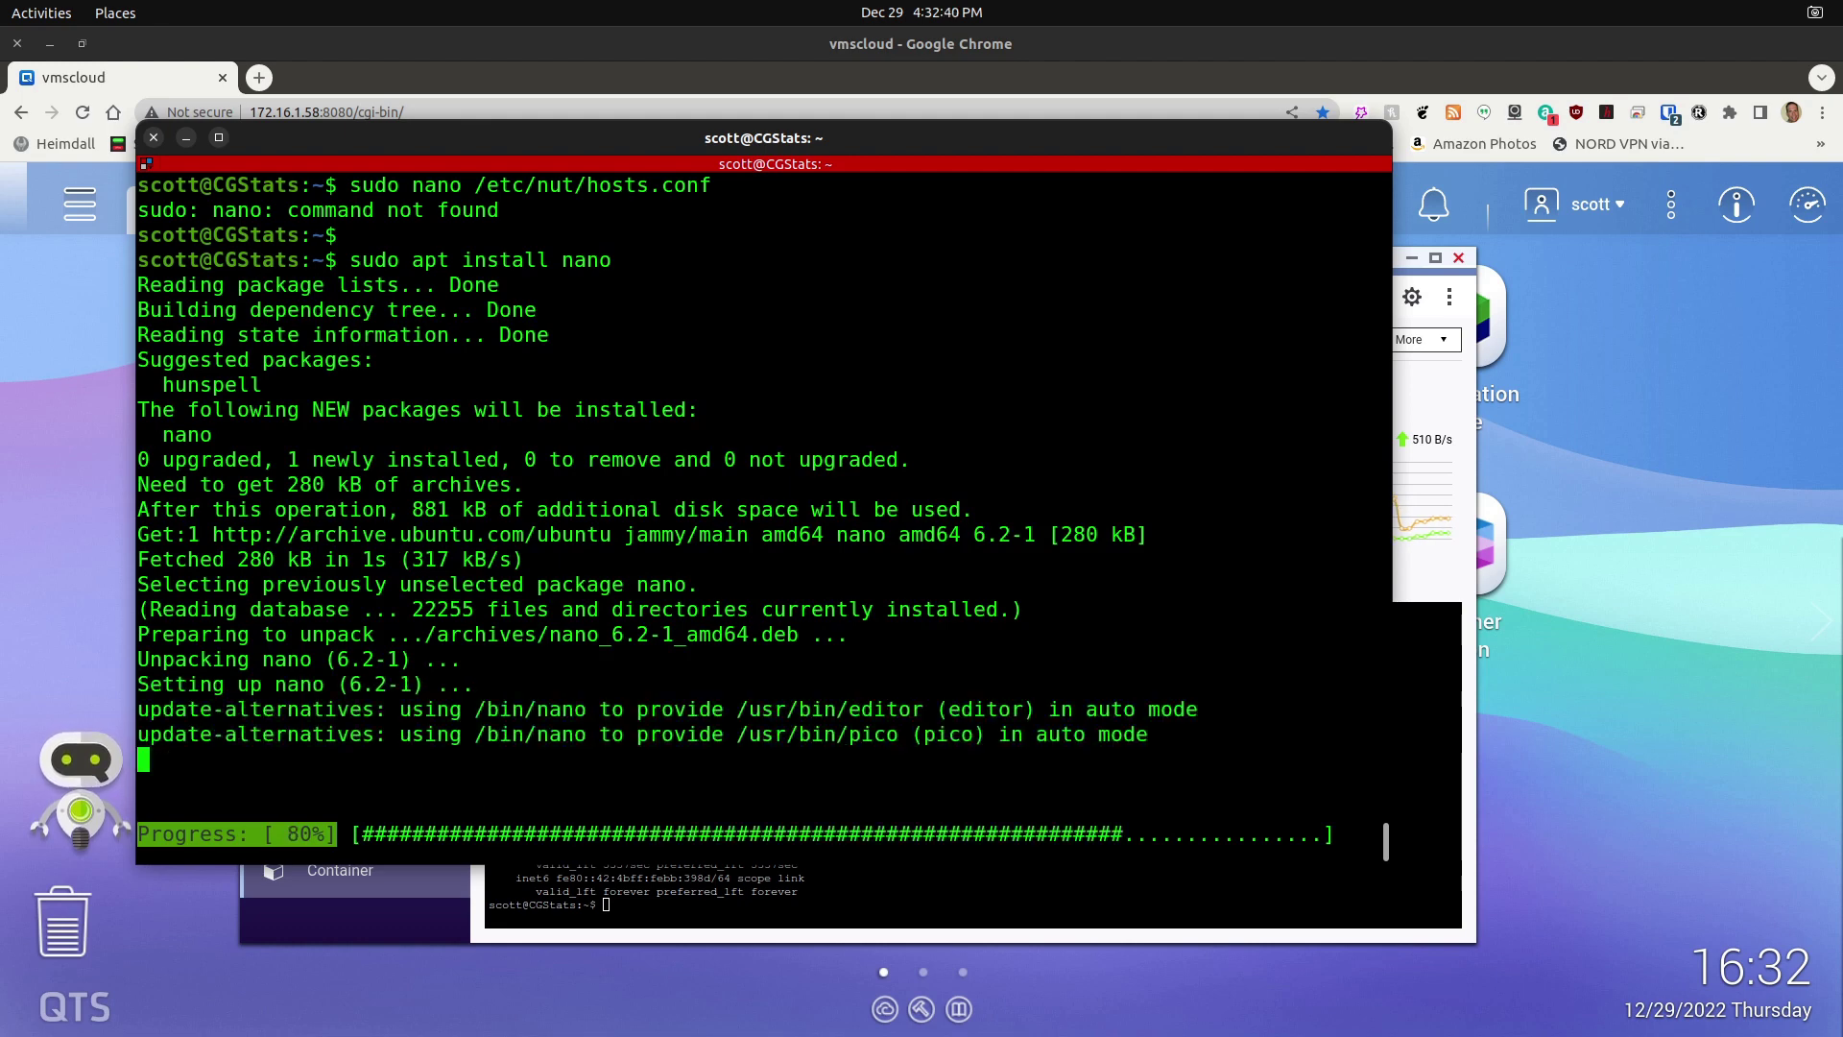
Clear the terminal, open /etc/nut/hosts.conf in nano with sudo, and delete all of its existing lines
key("ctrl+l")
key("Up")
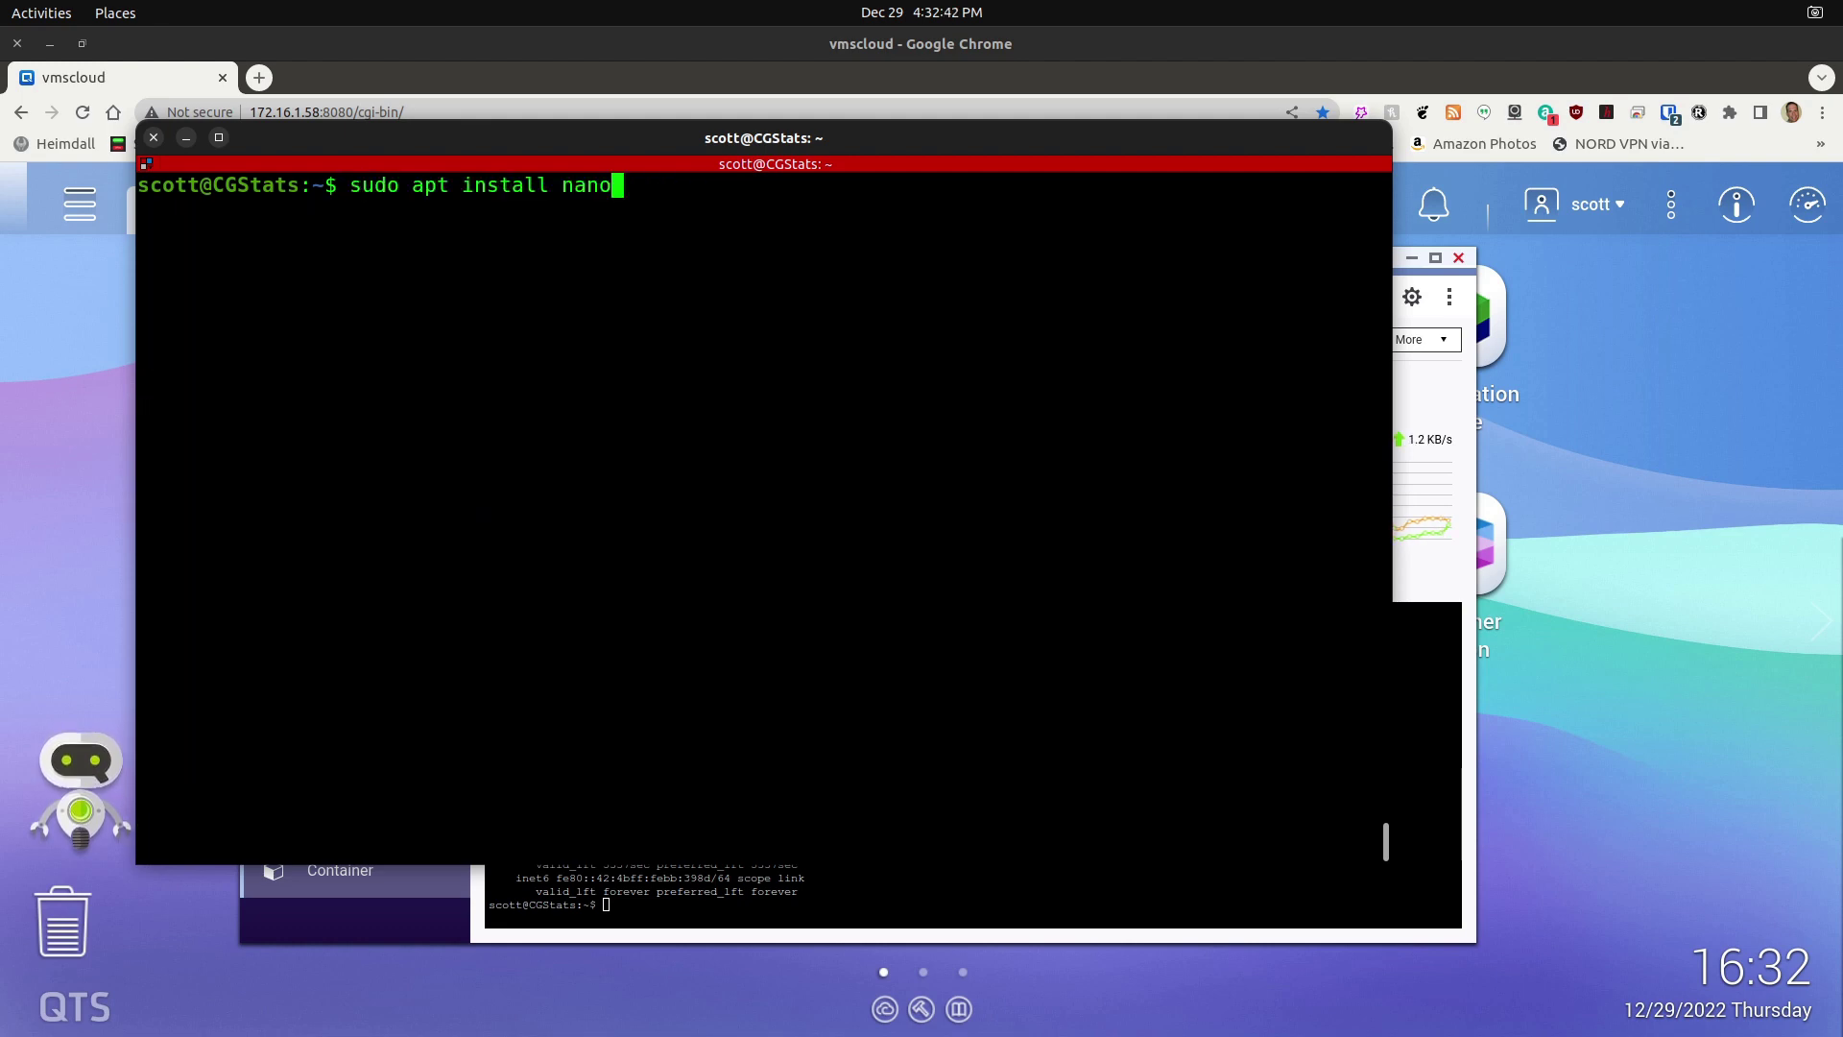
key("Up")
key("Return")
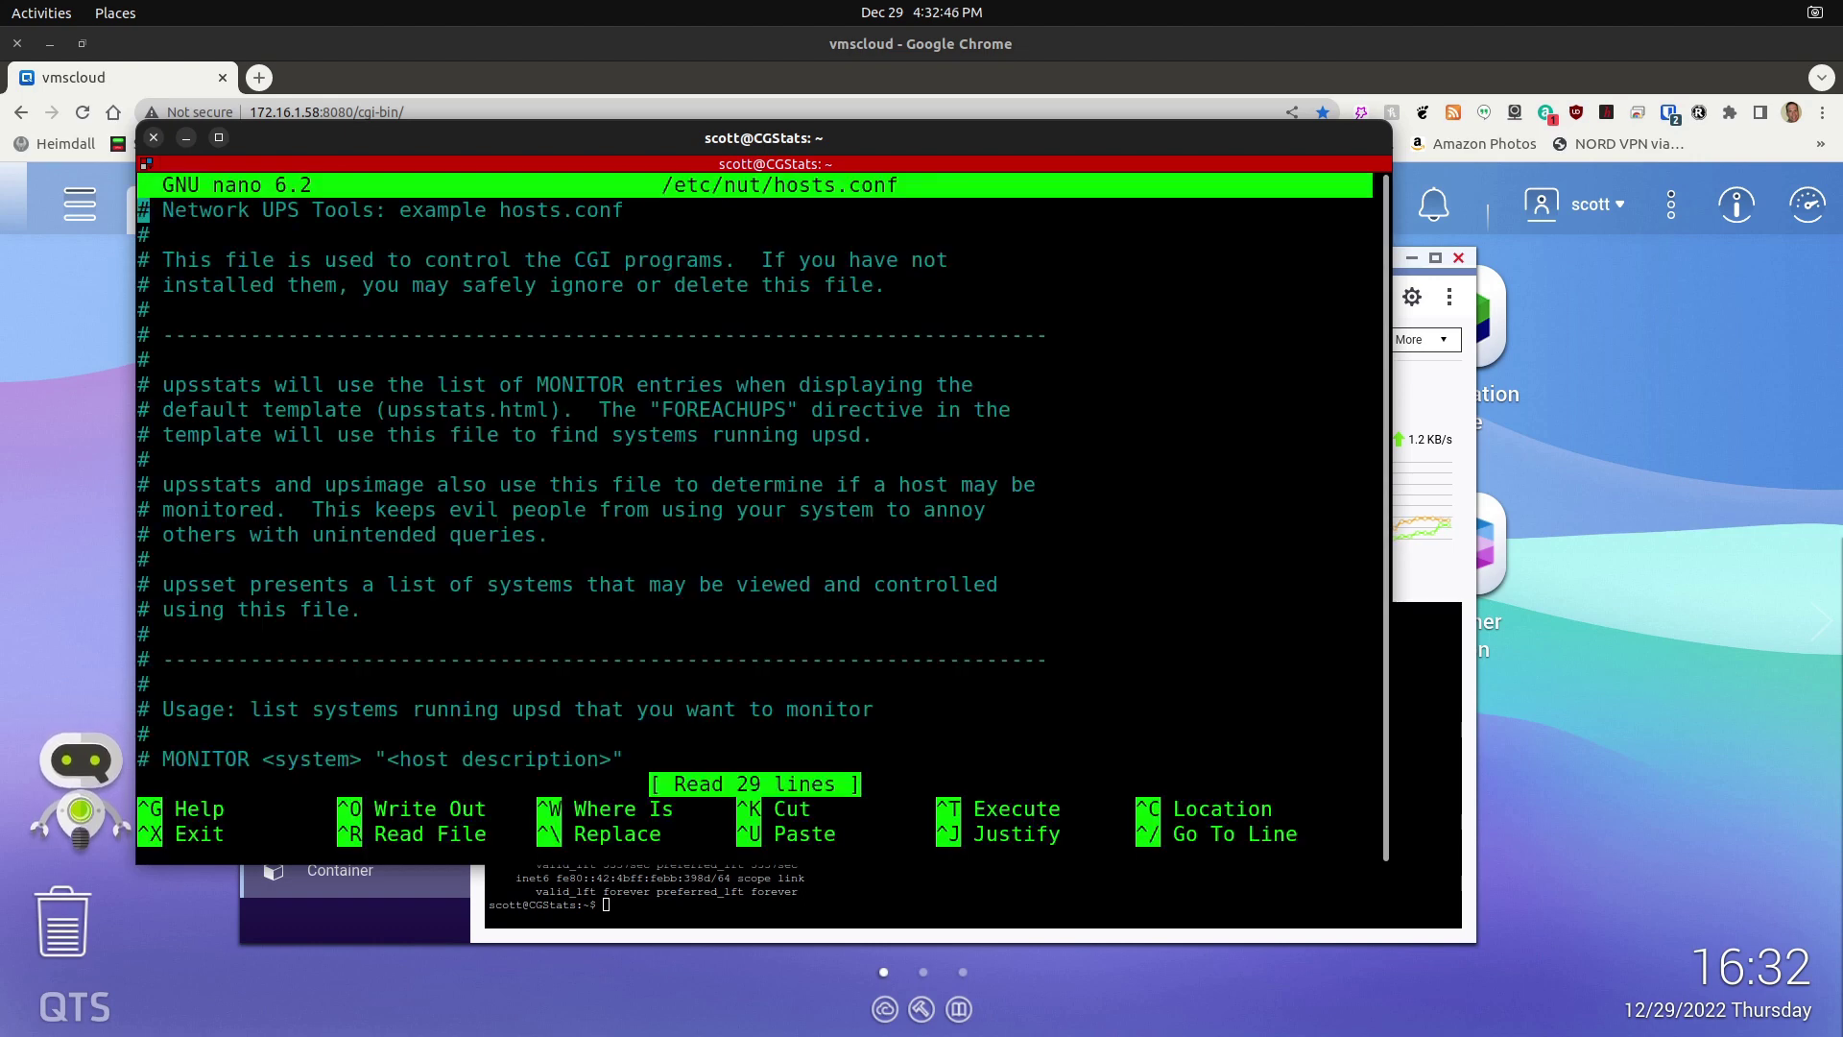
key("ctrl+k")
key("ctrl+k")
key("ctrl+k")
key("ctrl+k")
key("ctrl+k")
key("ctrl+k")
key("ctrl+k")
key("ctrl+k")
key("ctrl+k")
key("ctrl+k")
key("ctrl+k")
key("ctrl+k")
key("ctrl+k")
key("ctrl+k")
key("ctrl+k")
key("ctrl+k")
key("ctrl+k")
key("ctrl+k")
key("ctrl+k")
key("ctrl+k")
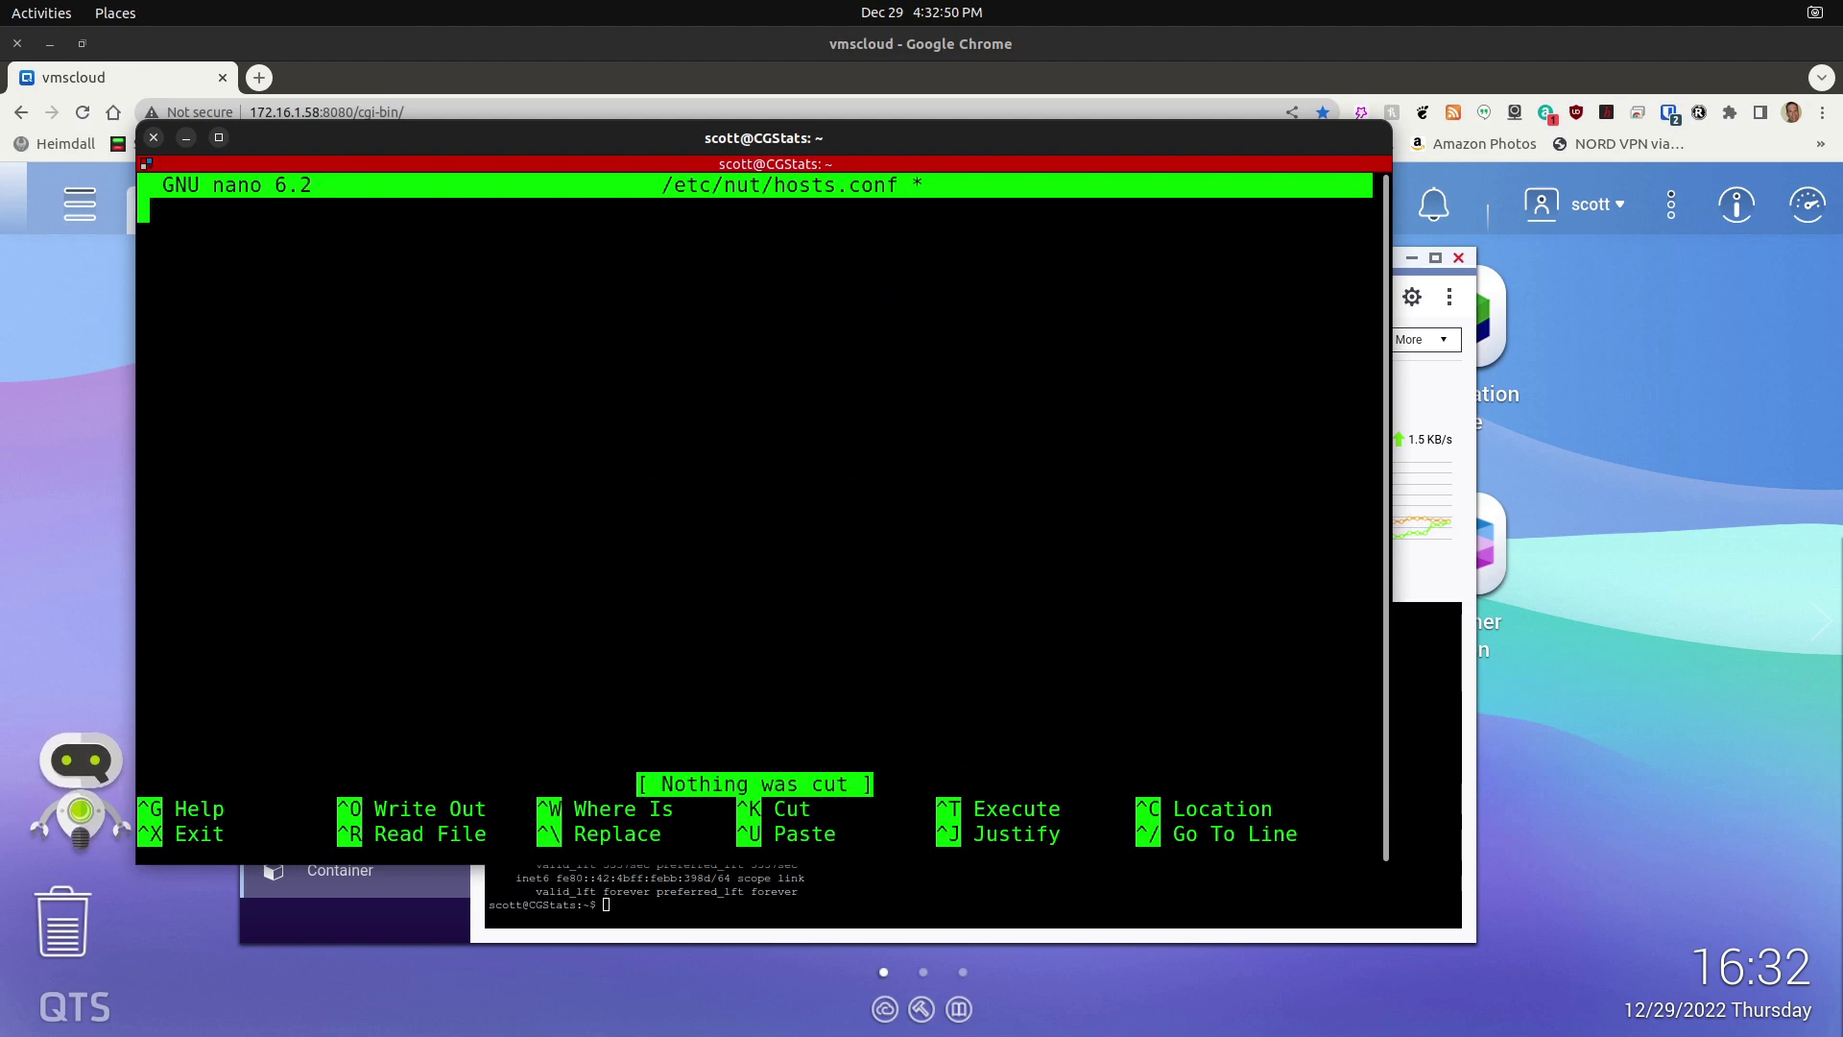
key("ctrl+shift+v")
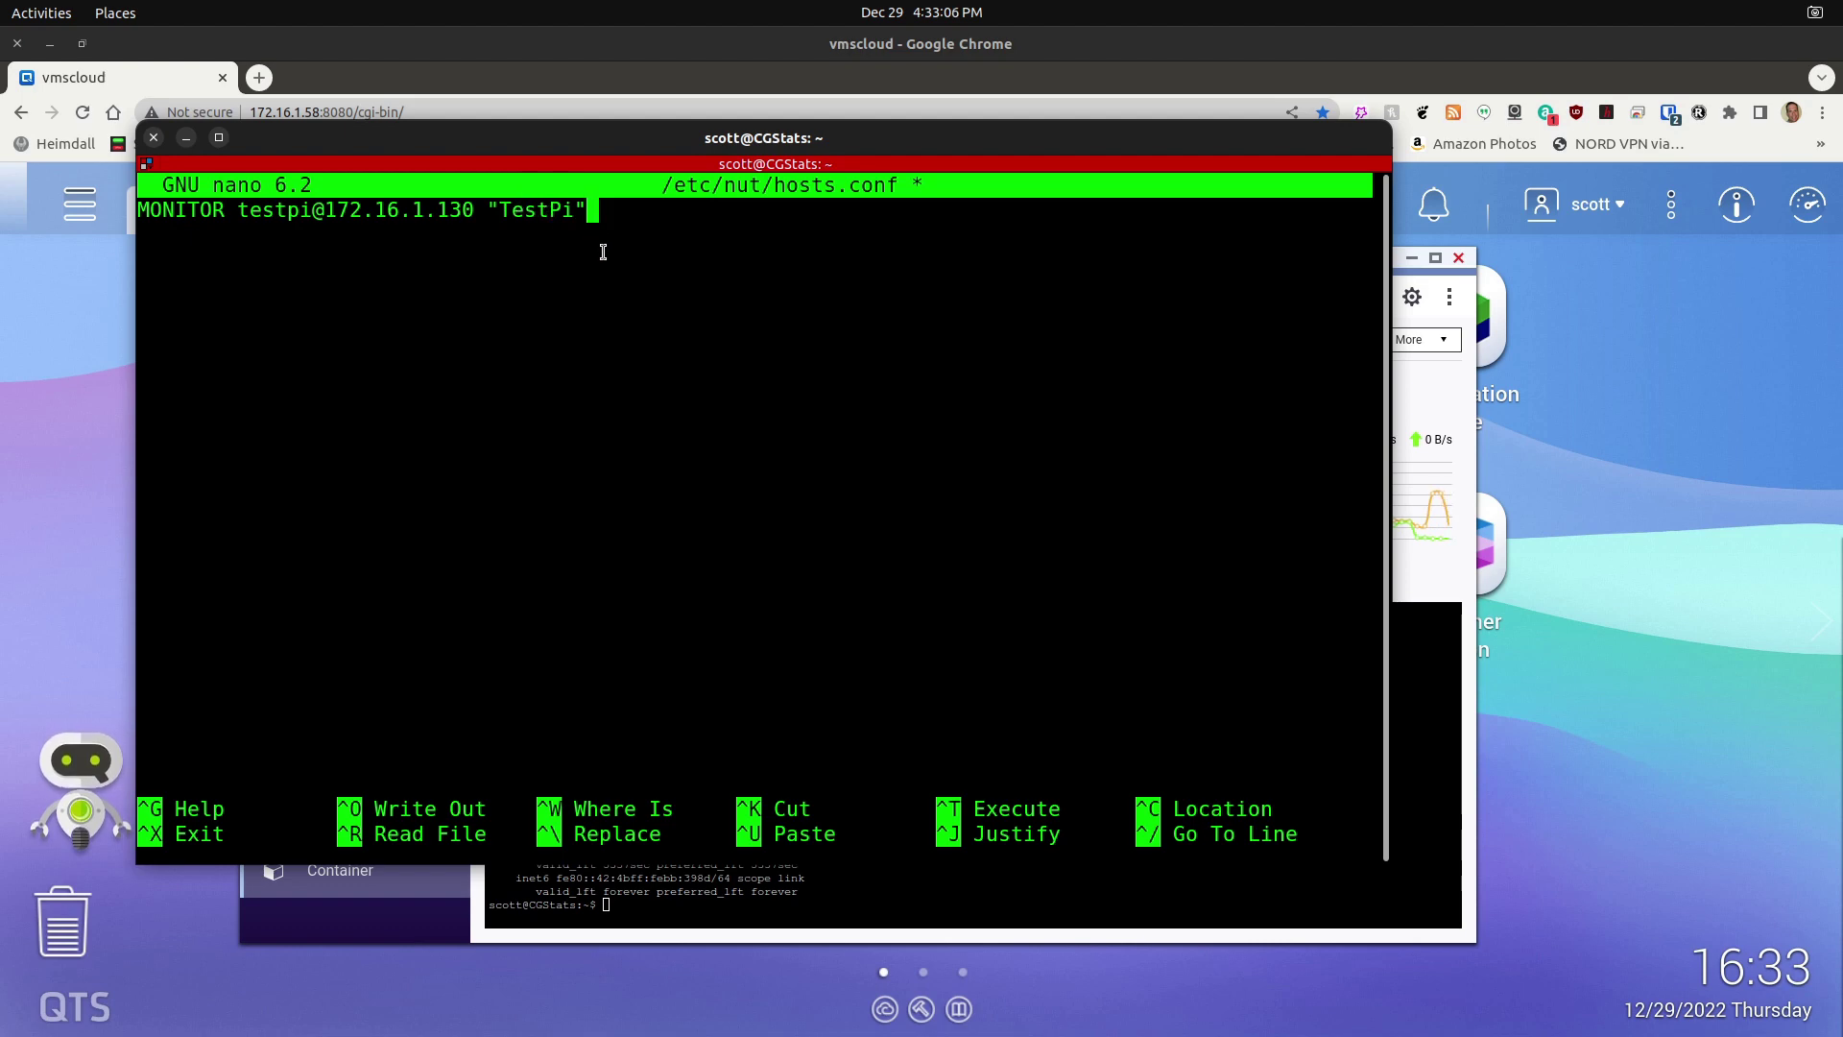
key("Left")
type("UPS")
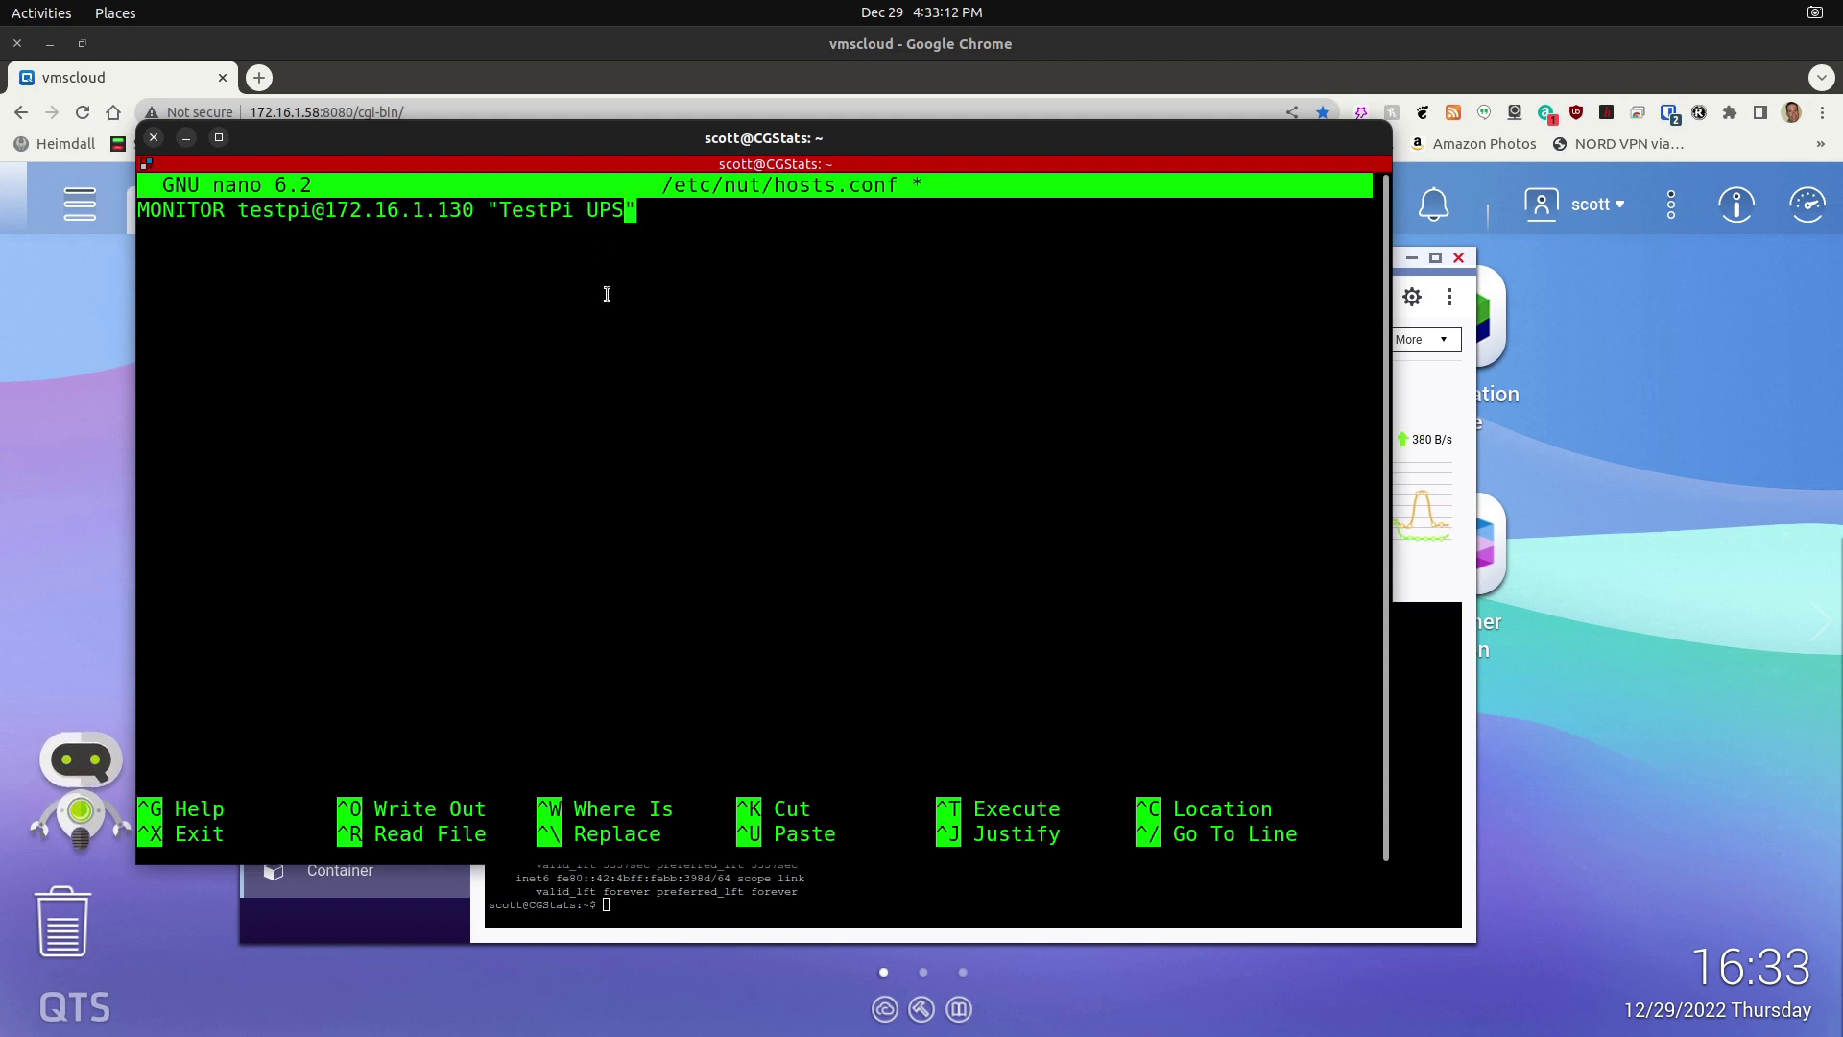
key("ctrl+x")
key("y")
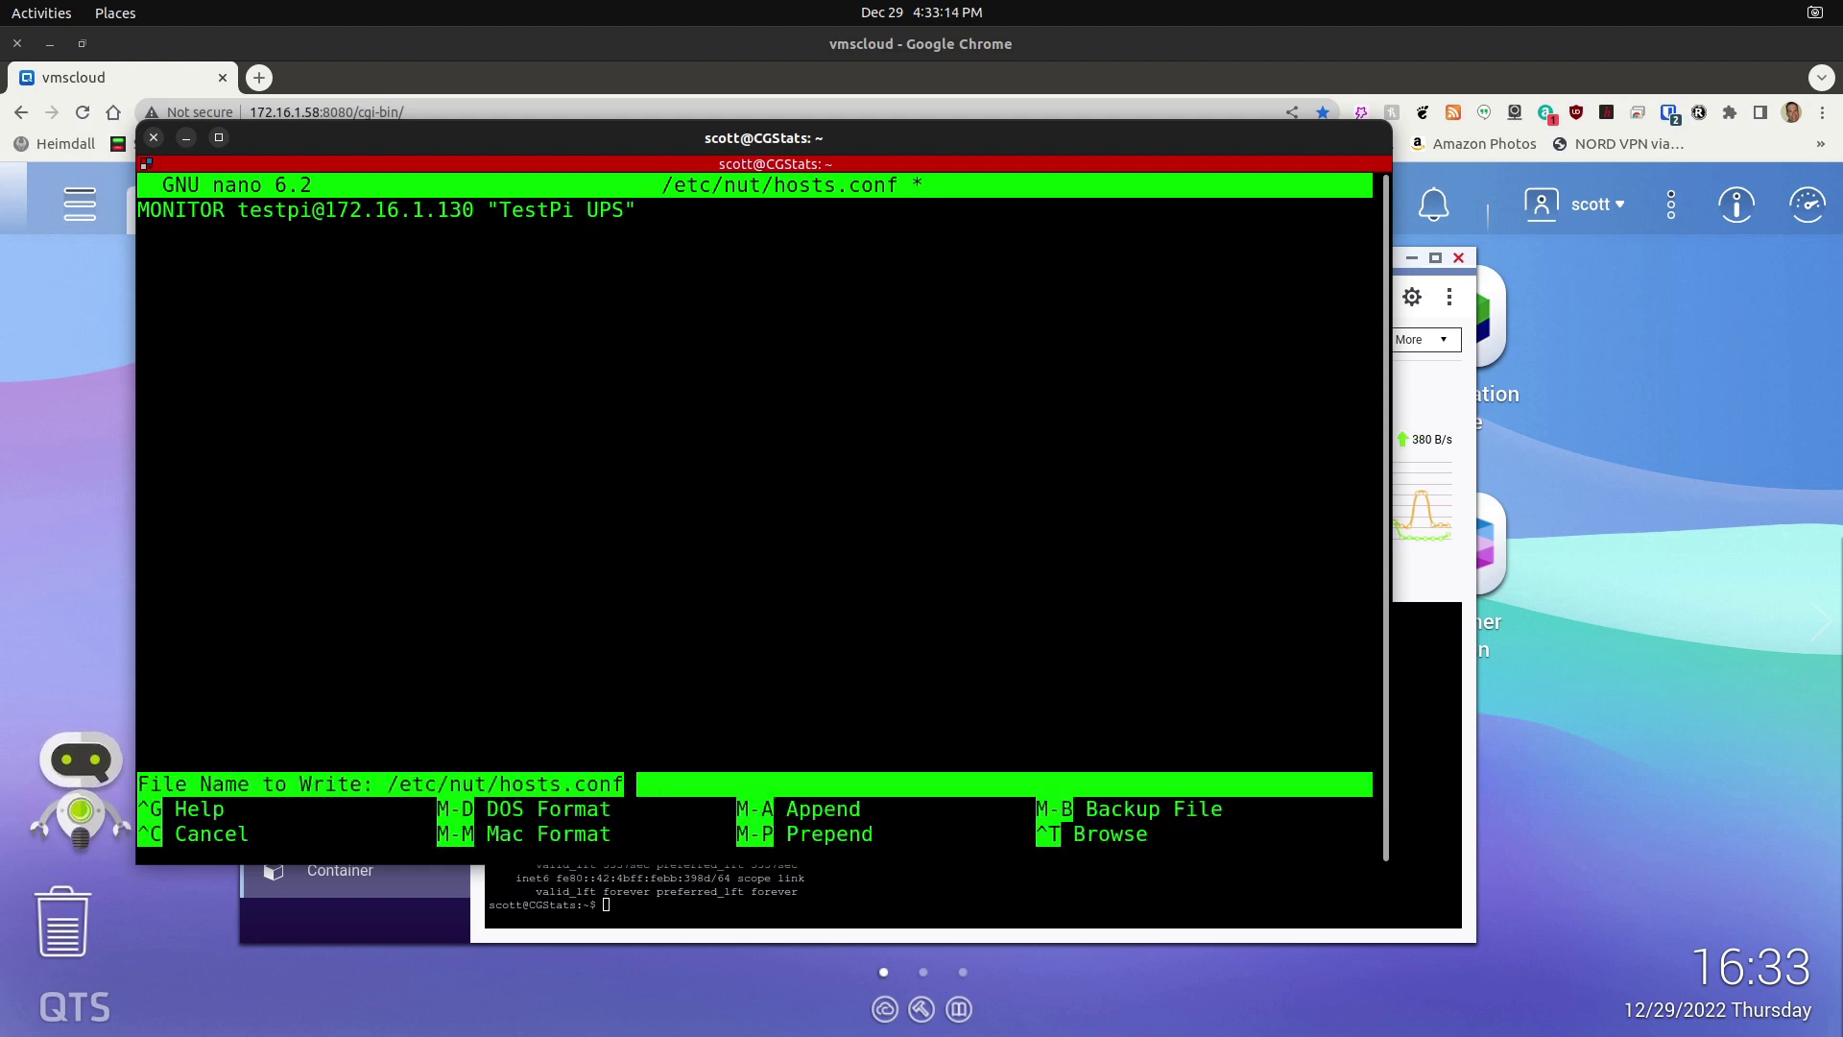
key("Return")
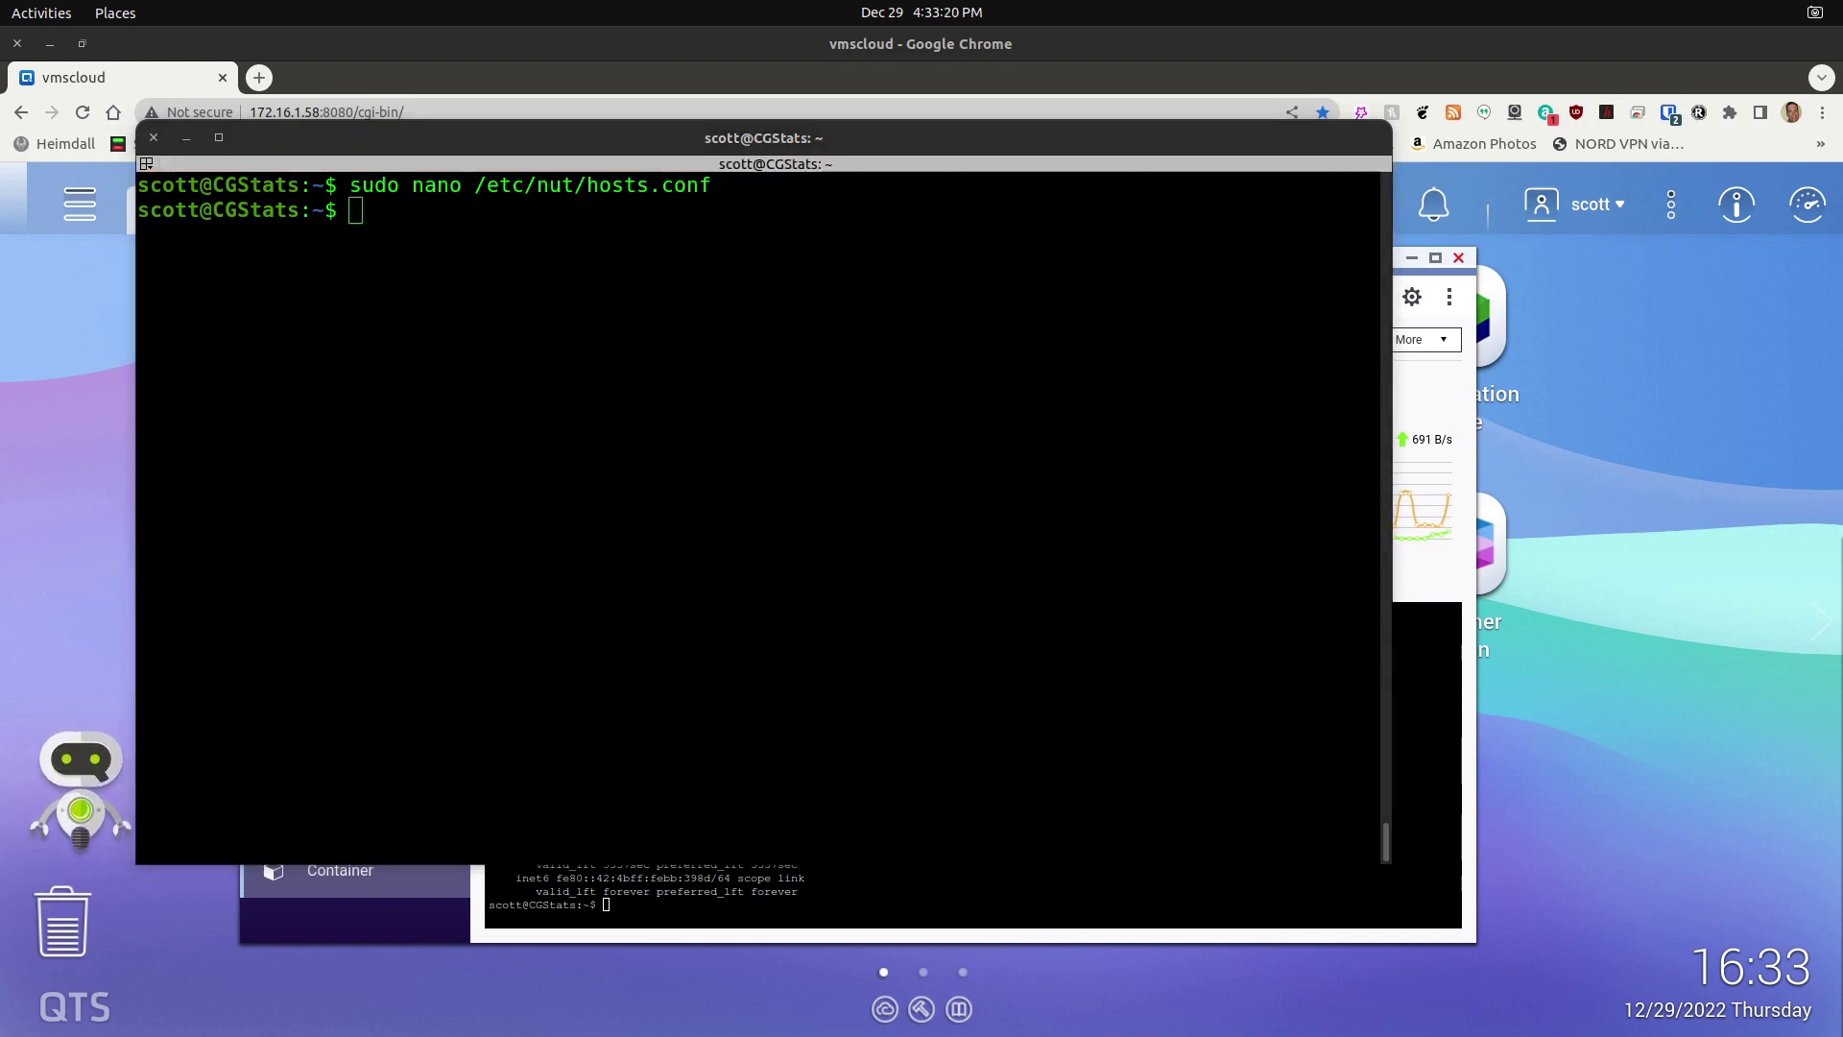
Enable Apache's CGI module in the container with sudo a2enmod cgi
left_click(447, 238)
key("ctrl+shift+v")
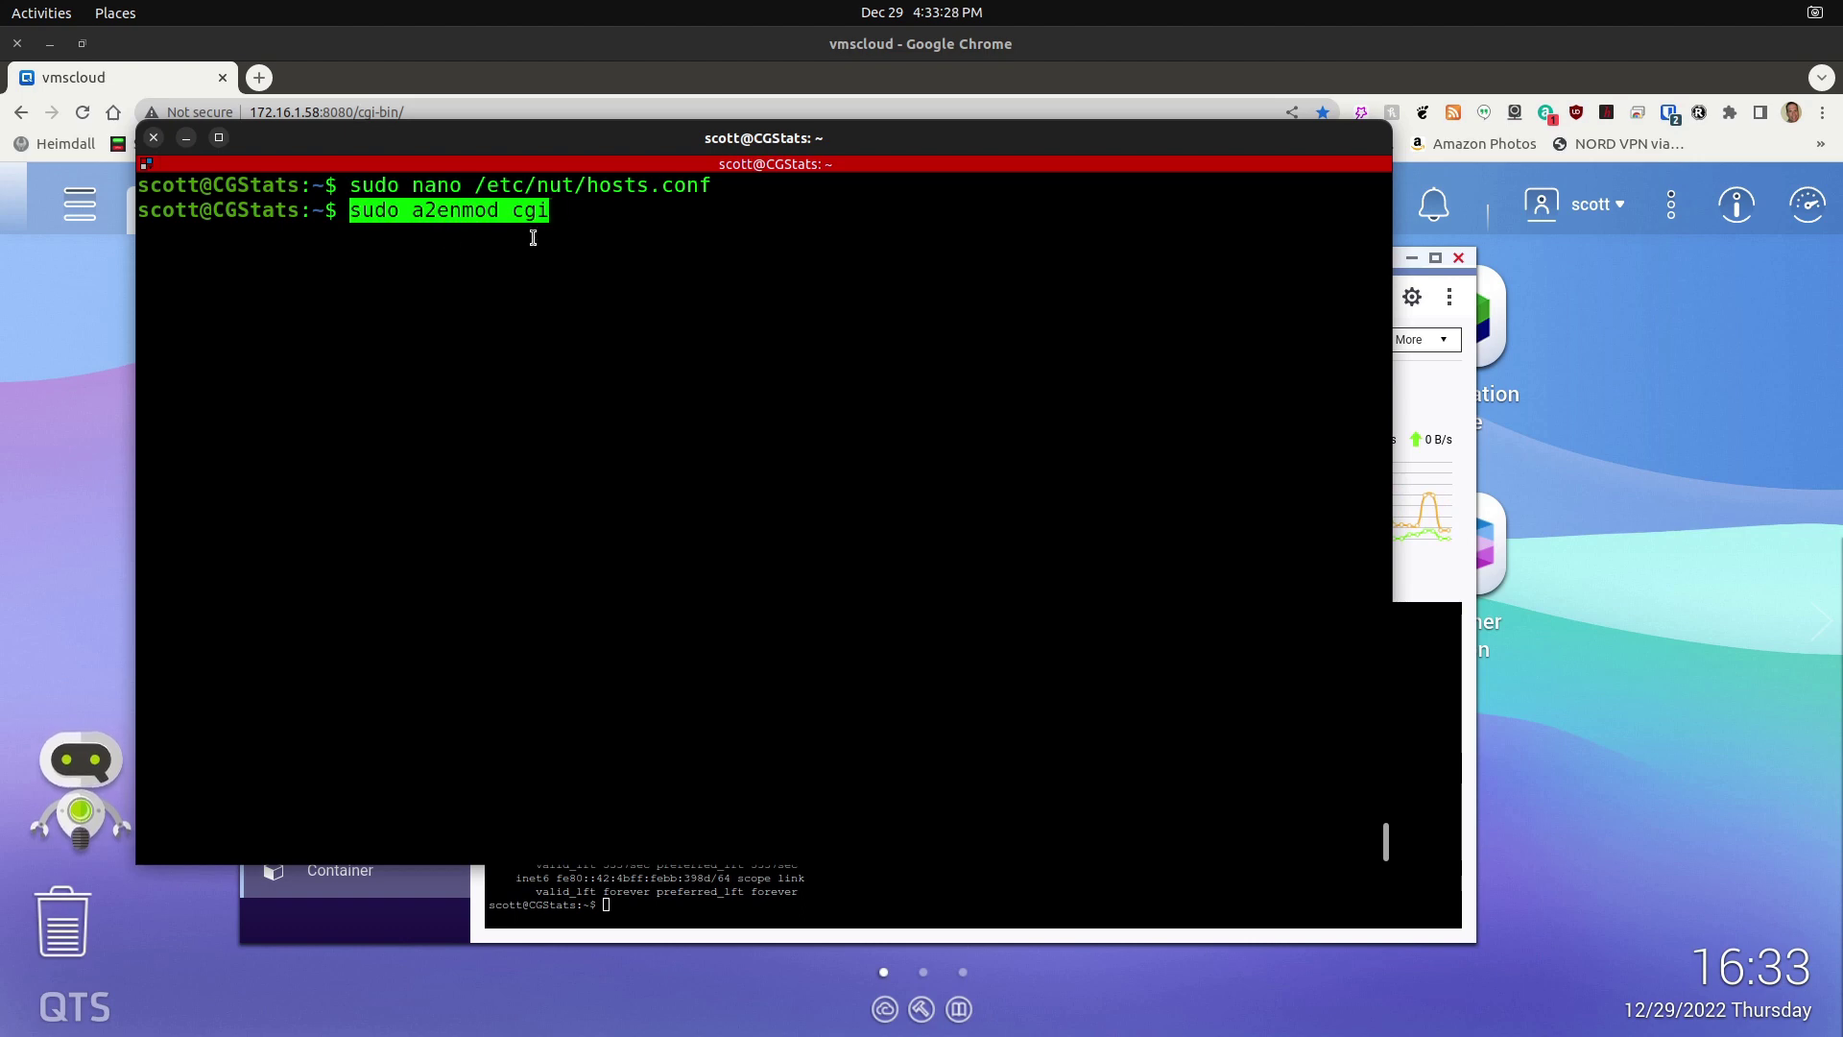
key("Return")
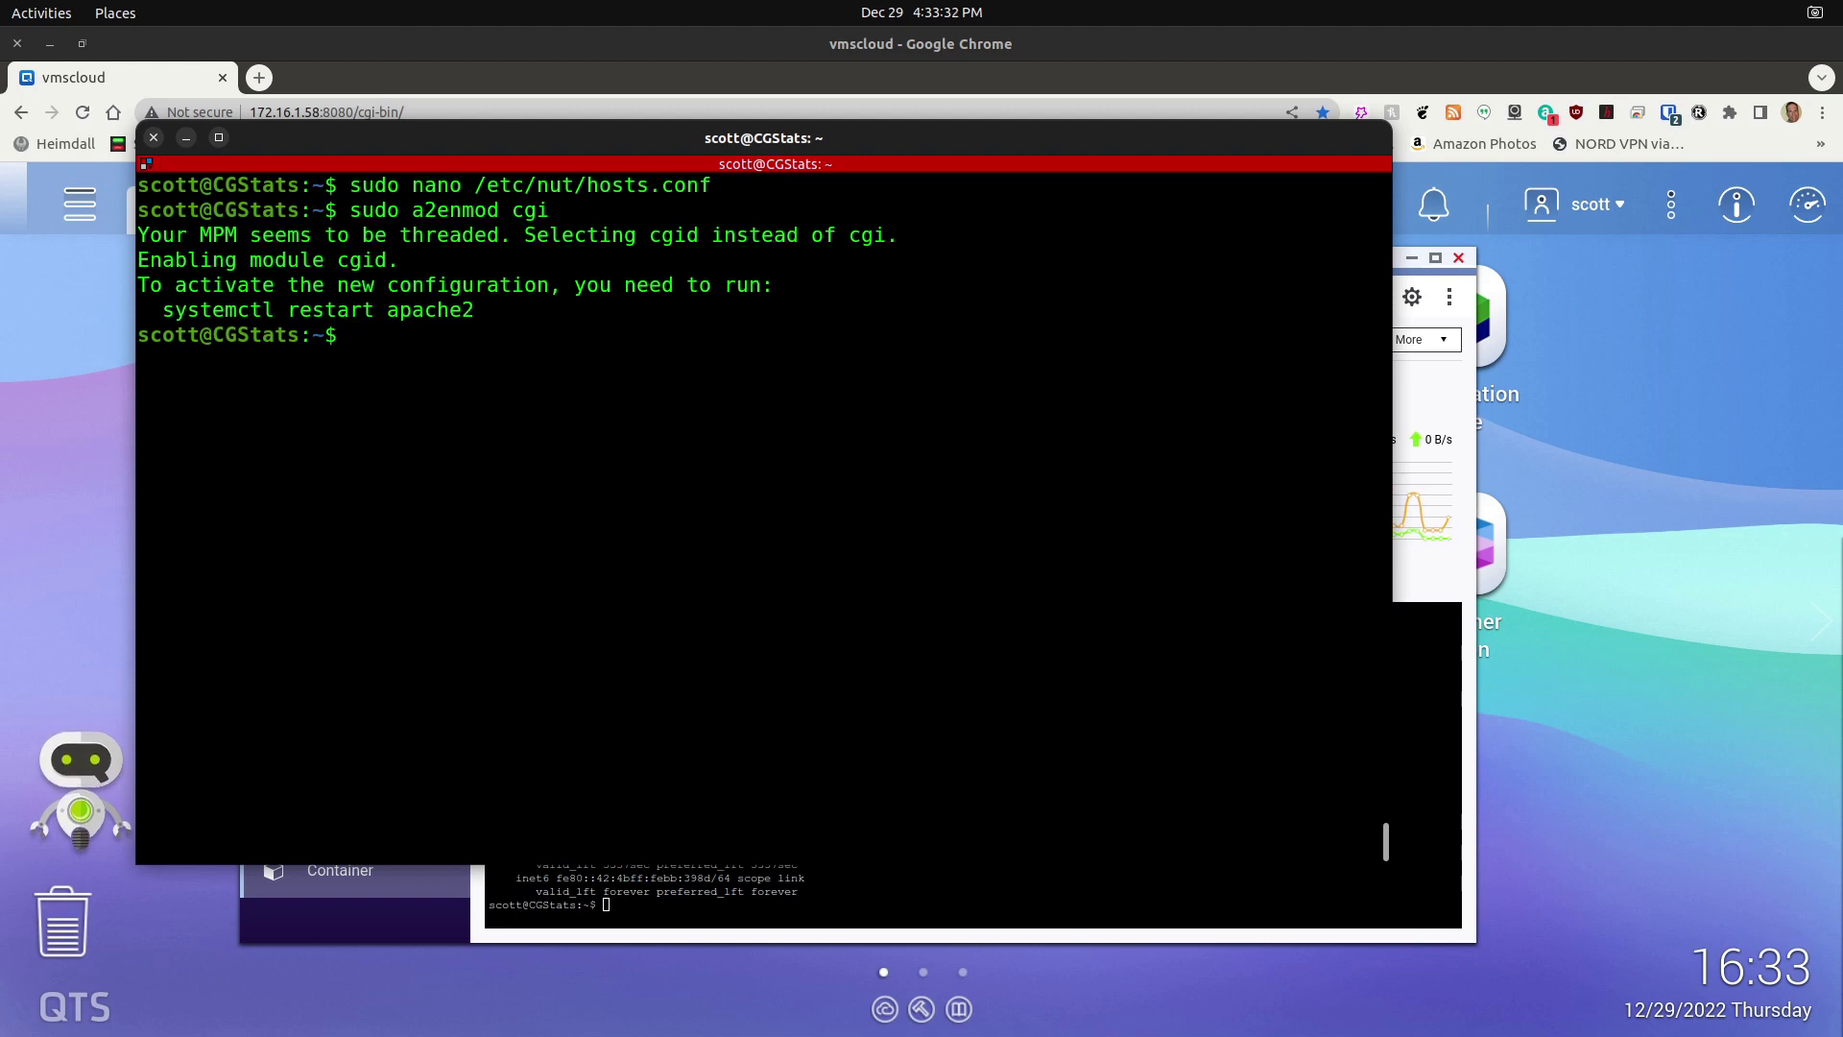
Restart the web server with sudo systemctl restart apache2, copying the suggested command from the terminal output
type("sudo")
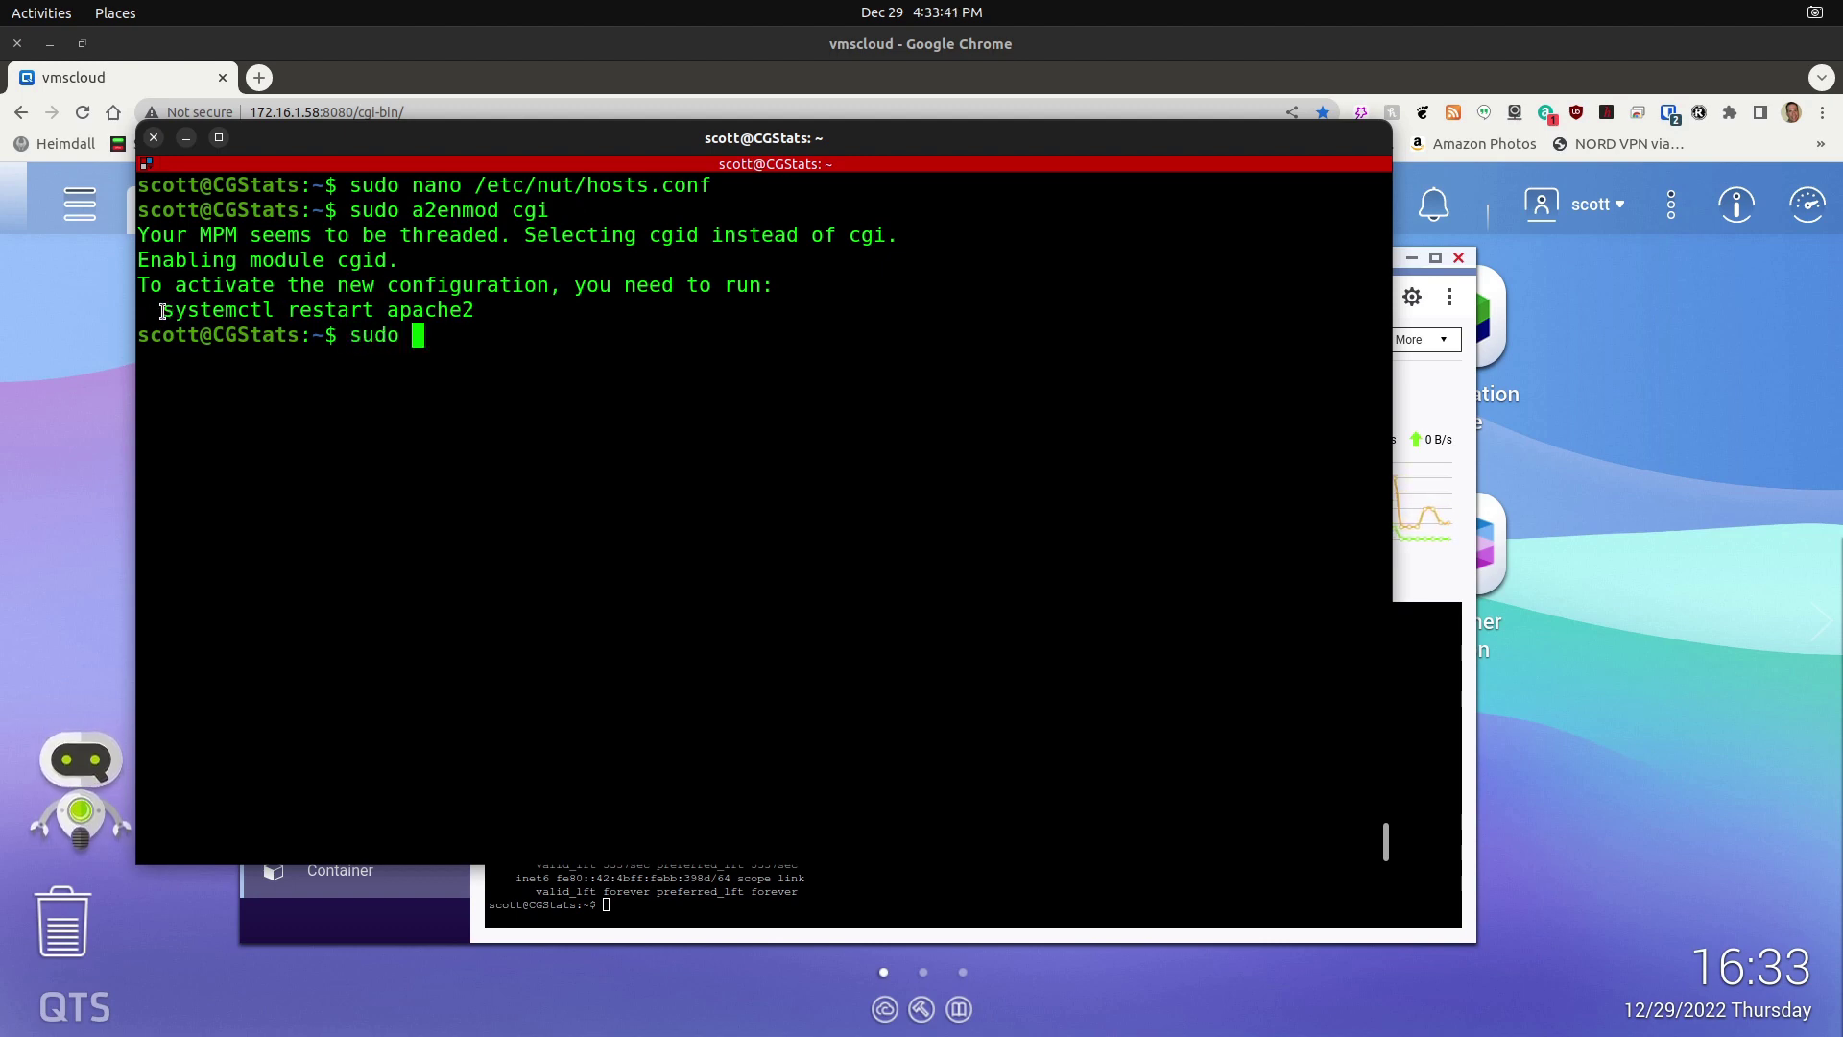
left_click_drag(162, 311, 480, 309)
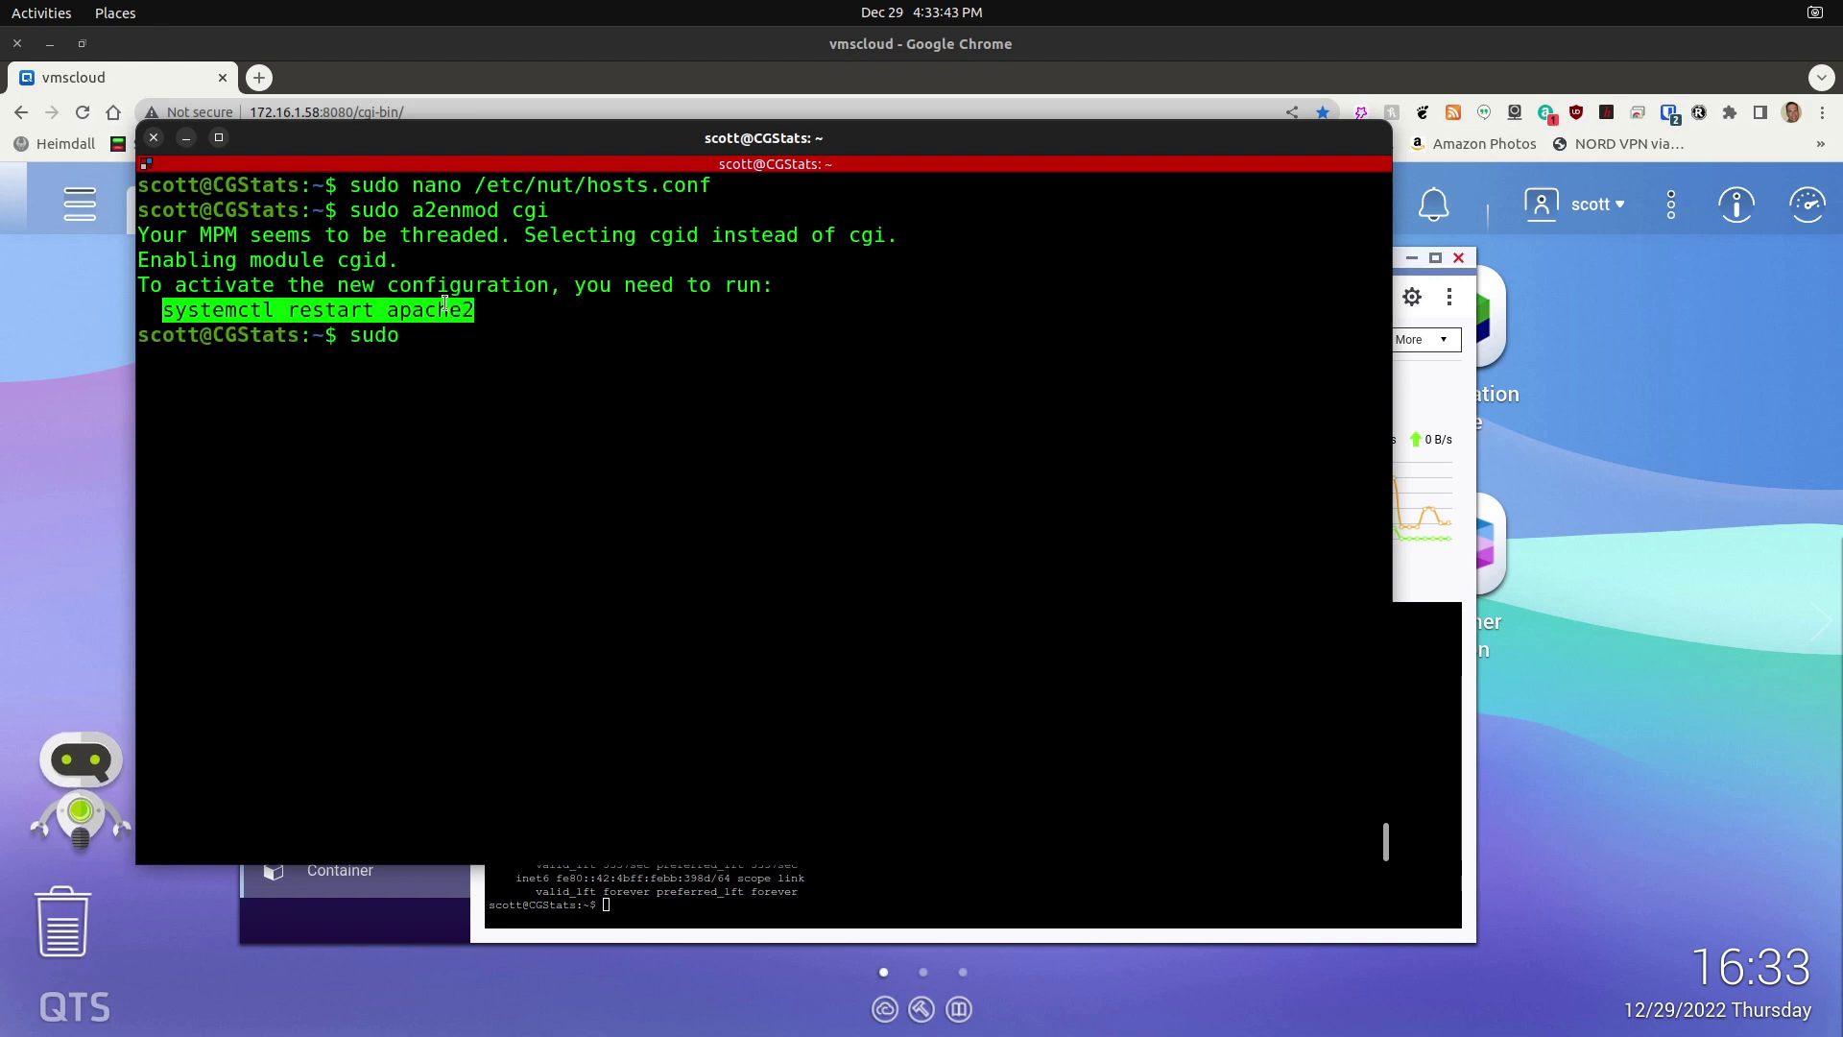
right_click(445, 305)
left_click(487, 320)
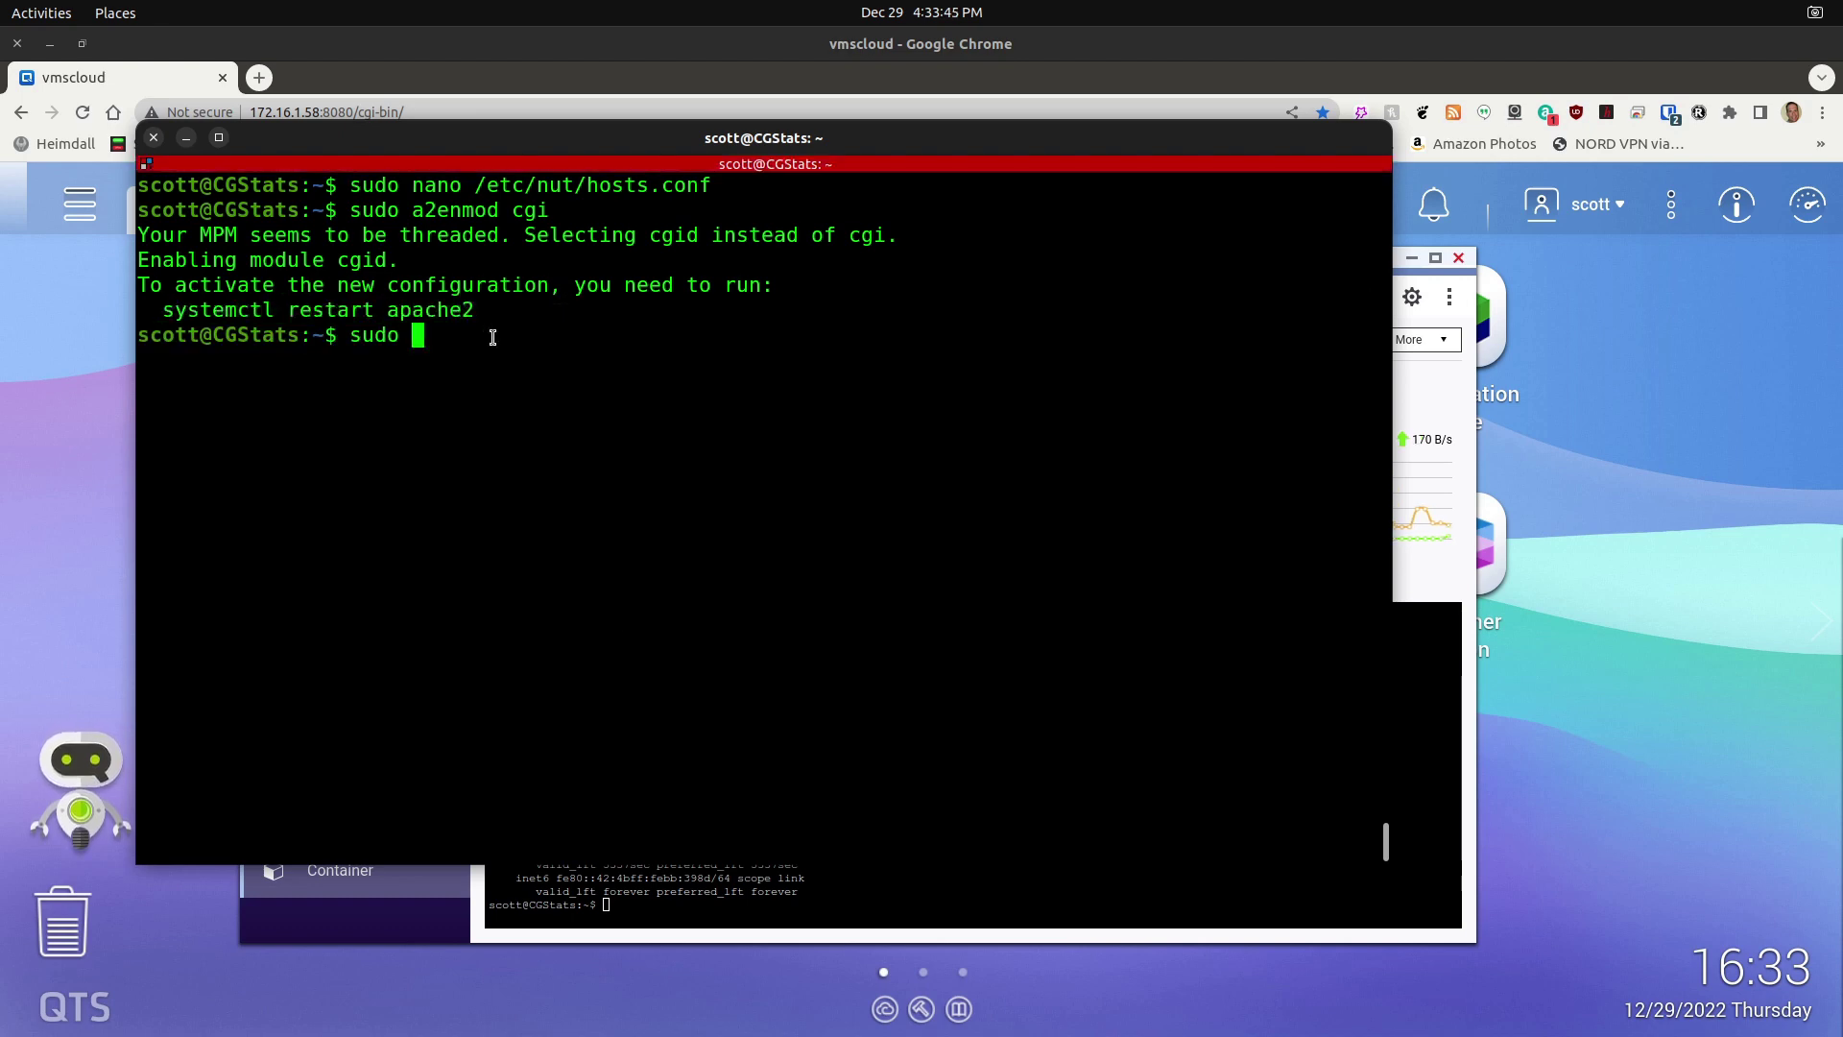
right_click(493, 337)
left_click(533, 375)
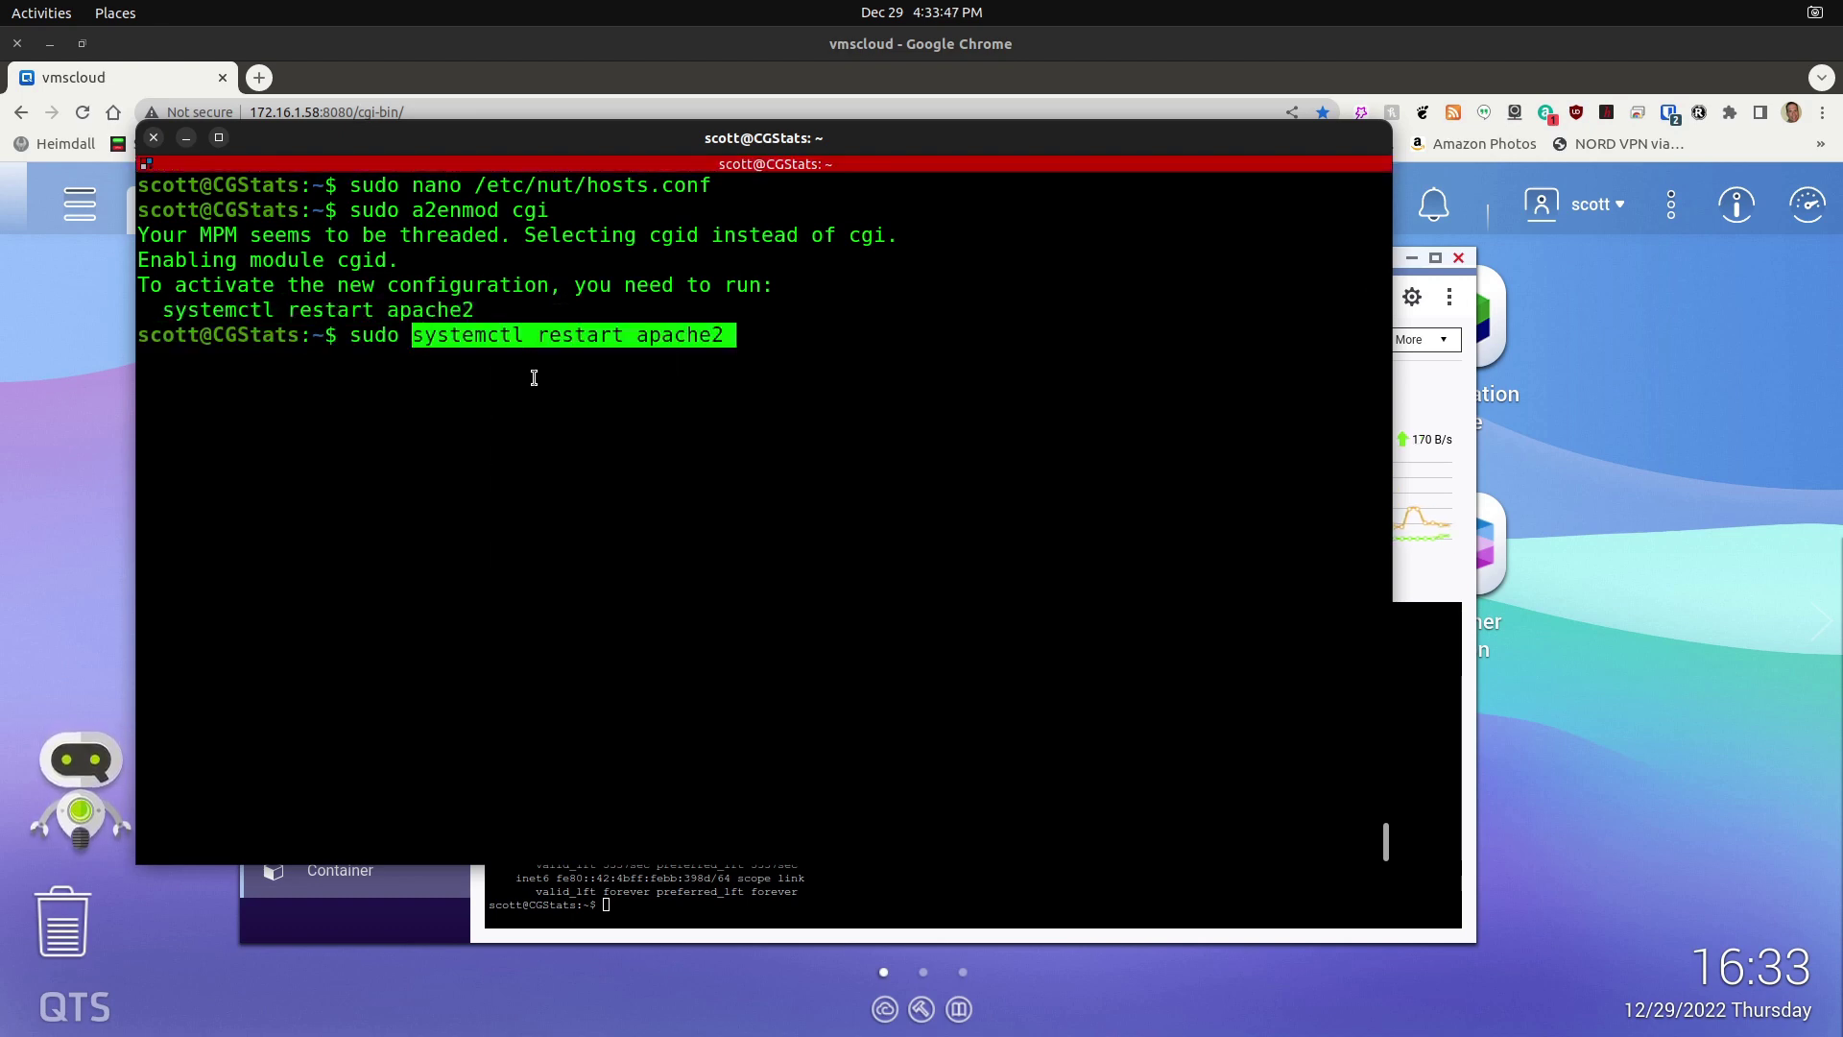
key("Return")
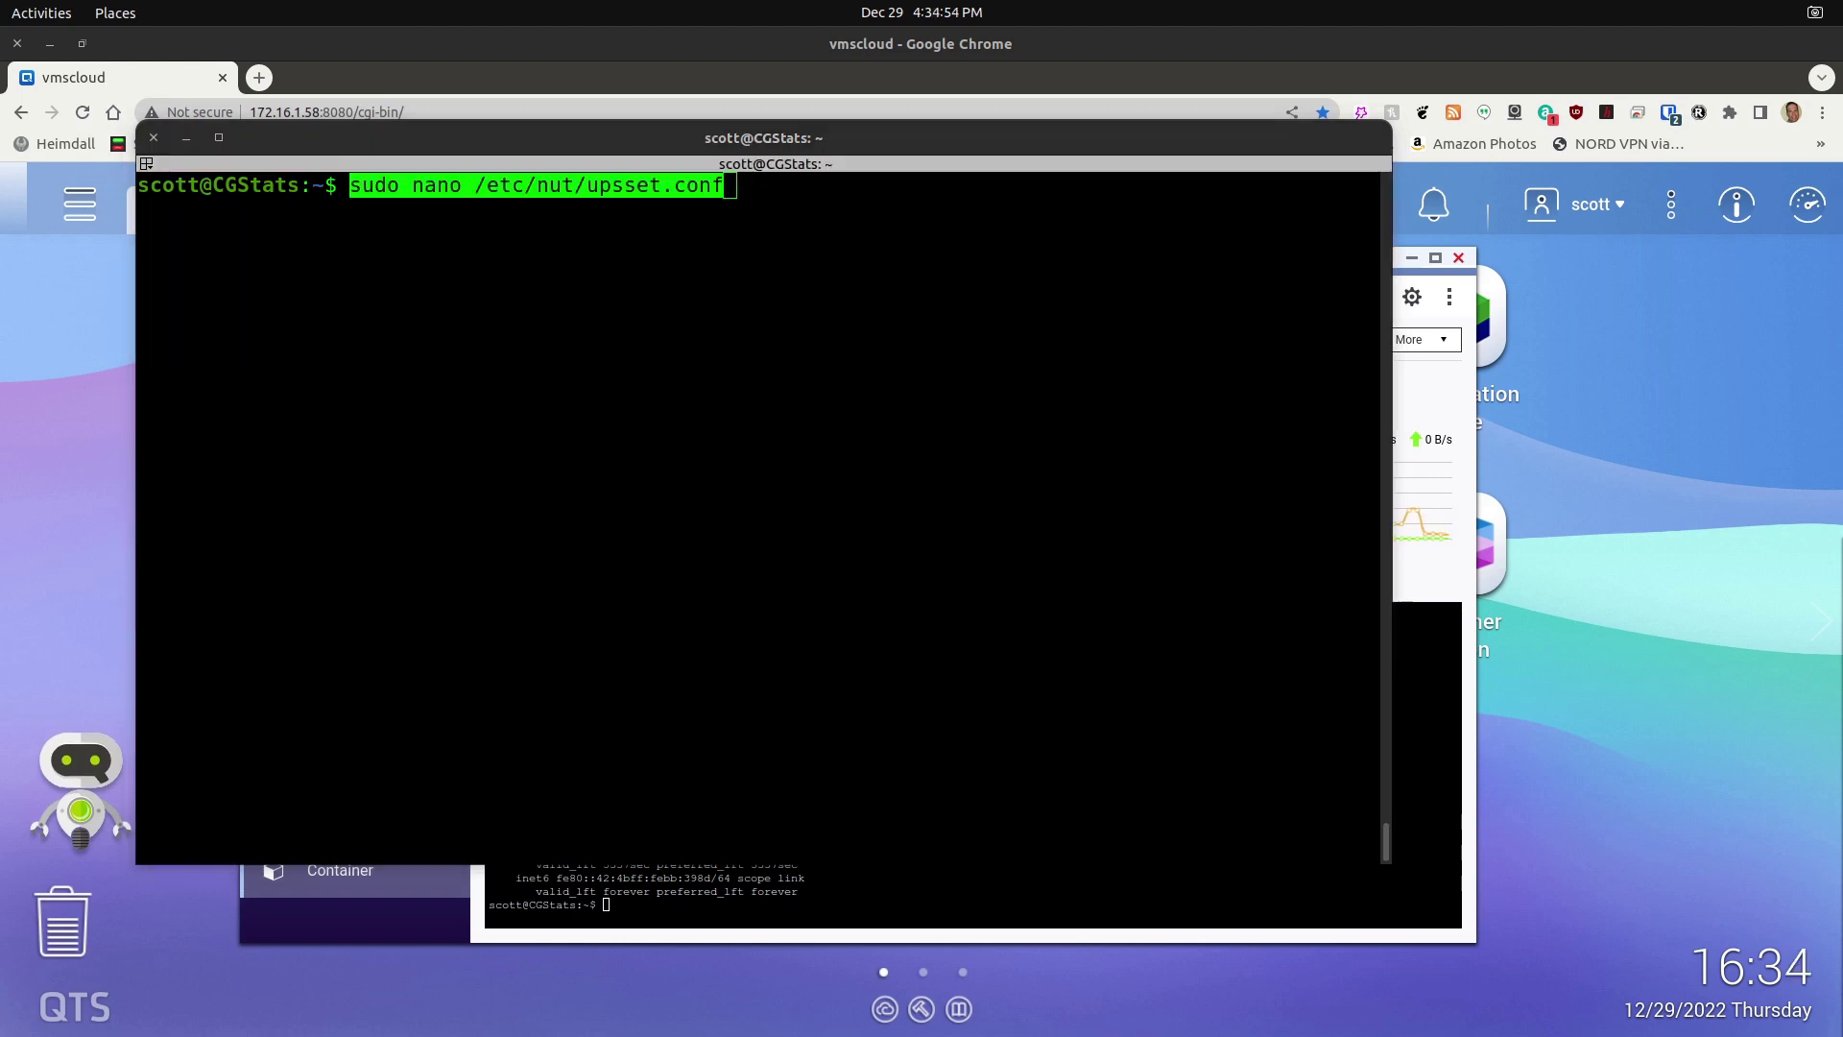
Open /etc/nut/upsset.conf in nano with sudo and delete the sample comment lines above the I_HAVE_SECURED_MY_CGI_DIRECTORY block
left_click(373, 574)
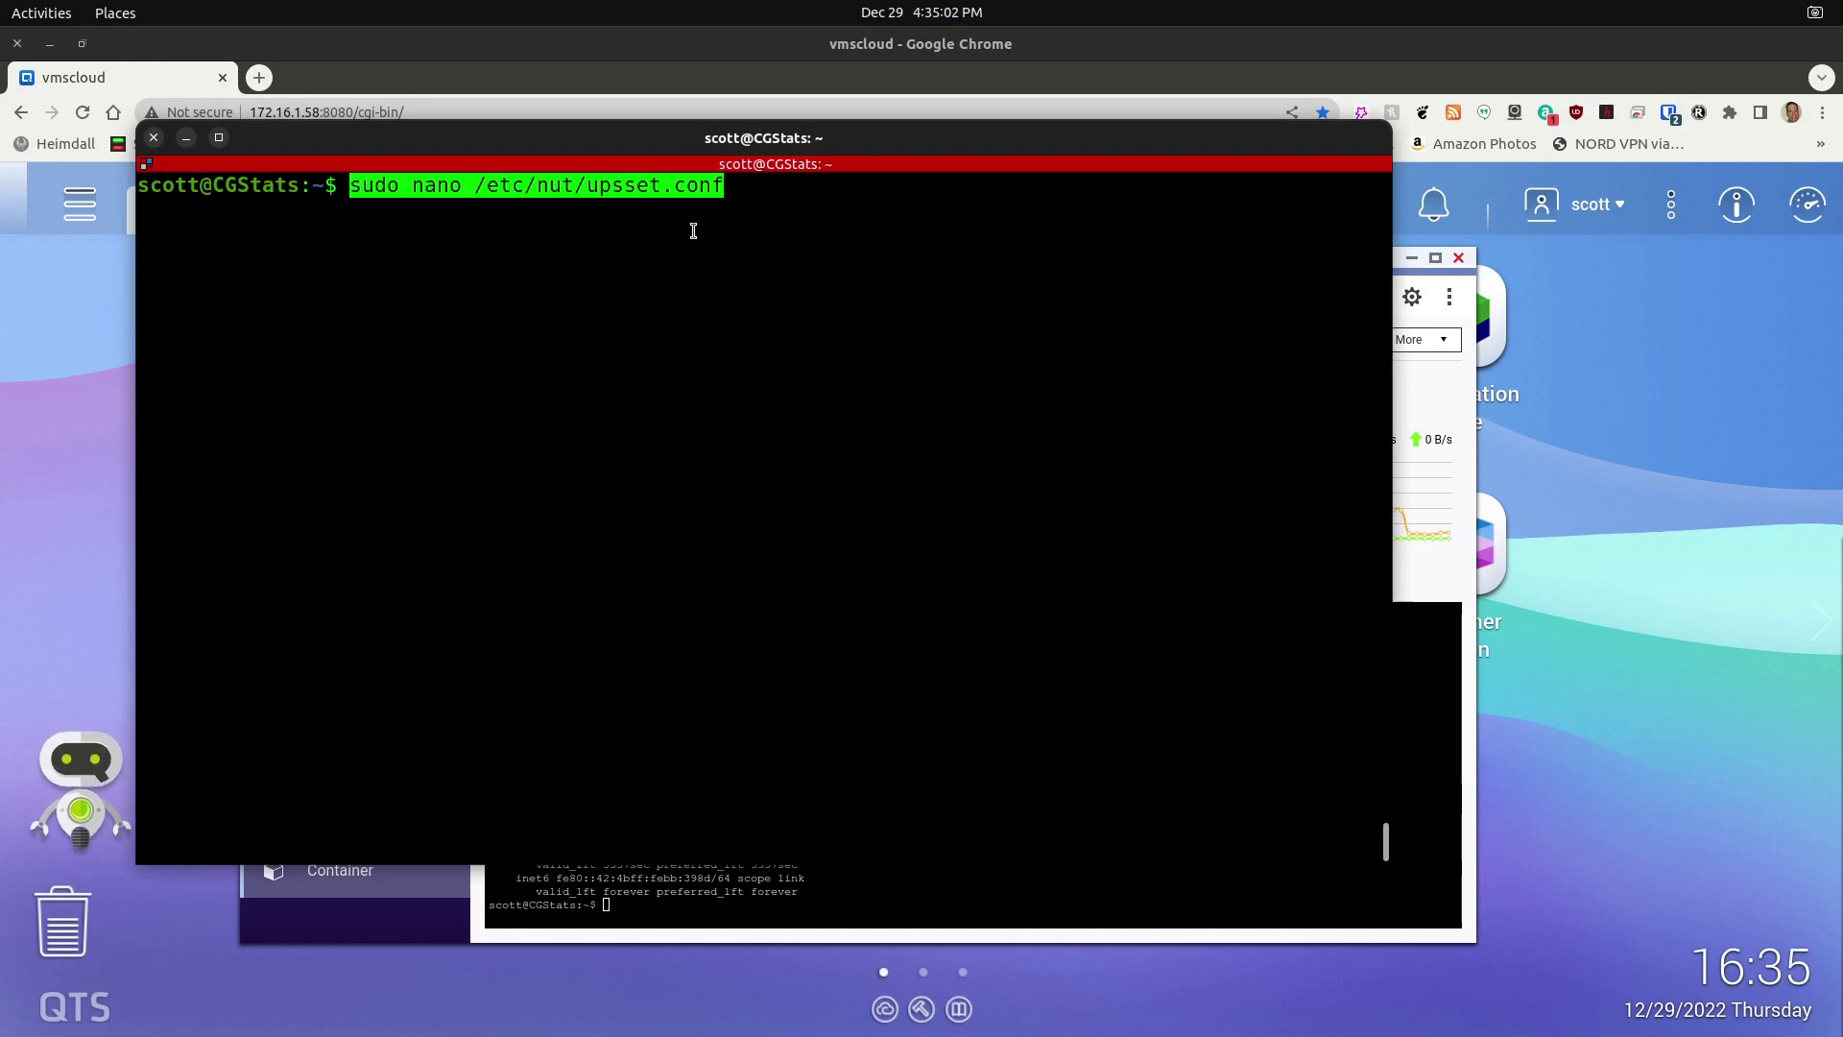
key("Return")
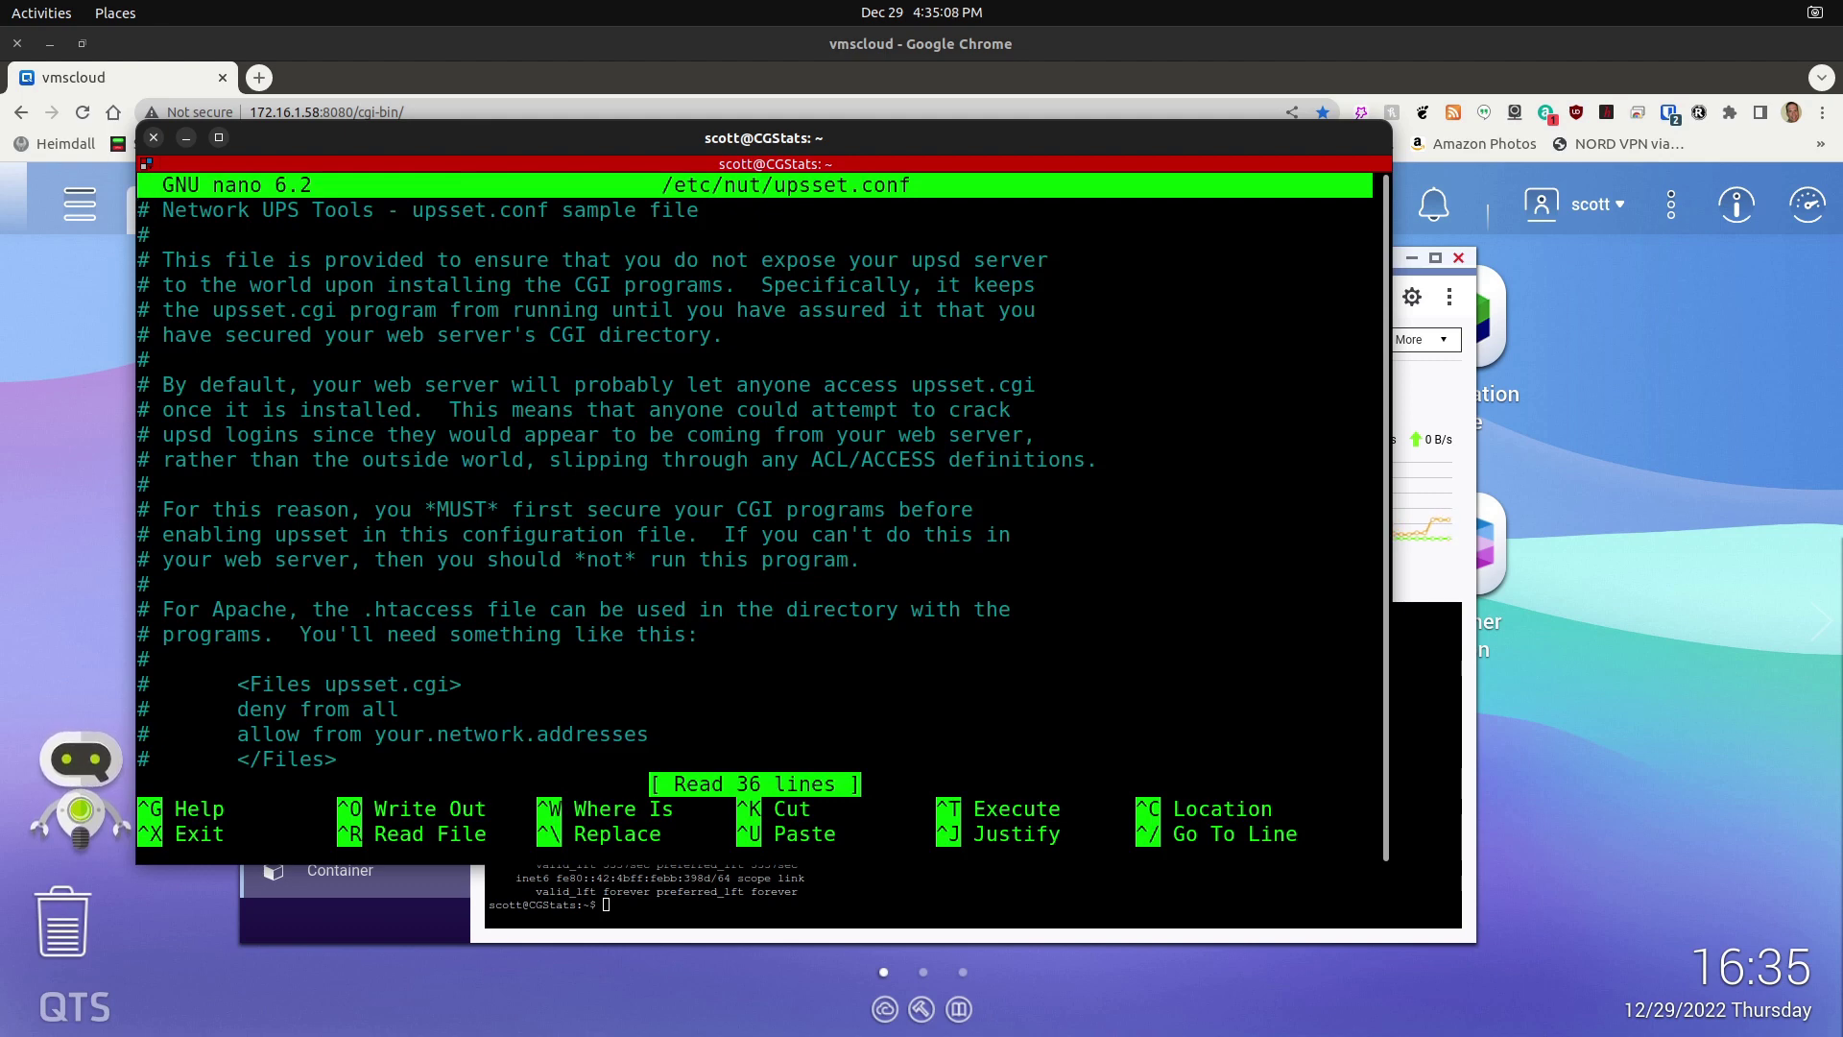
key("ctrl+k")
key("ctrl+k")
key("ctrl+k")
key("ctrl+k")
key("ctrl+k")
key("ctrl+k")
key("ctrl+k")
key("ctrl+k")
key("ctrl+k")
key("ctrl+k")
key("ctrl+k")
key("ctrl+k")
key("ctrl+k")
key("ctrl+k")
key("ctrl+k")
key("ctrl+k")
key("ctrl+k")
key("ctrl+k")
key("ctrl+k")
key("ctrl+k")
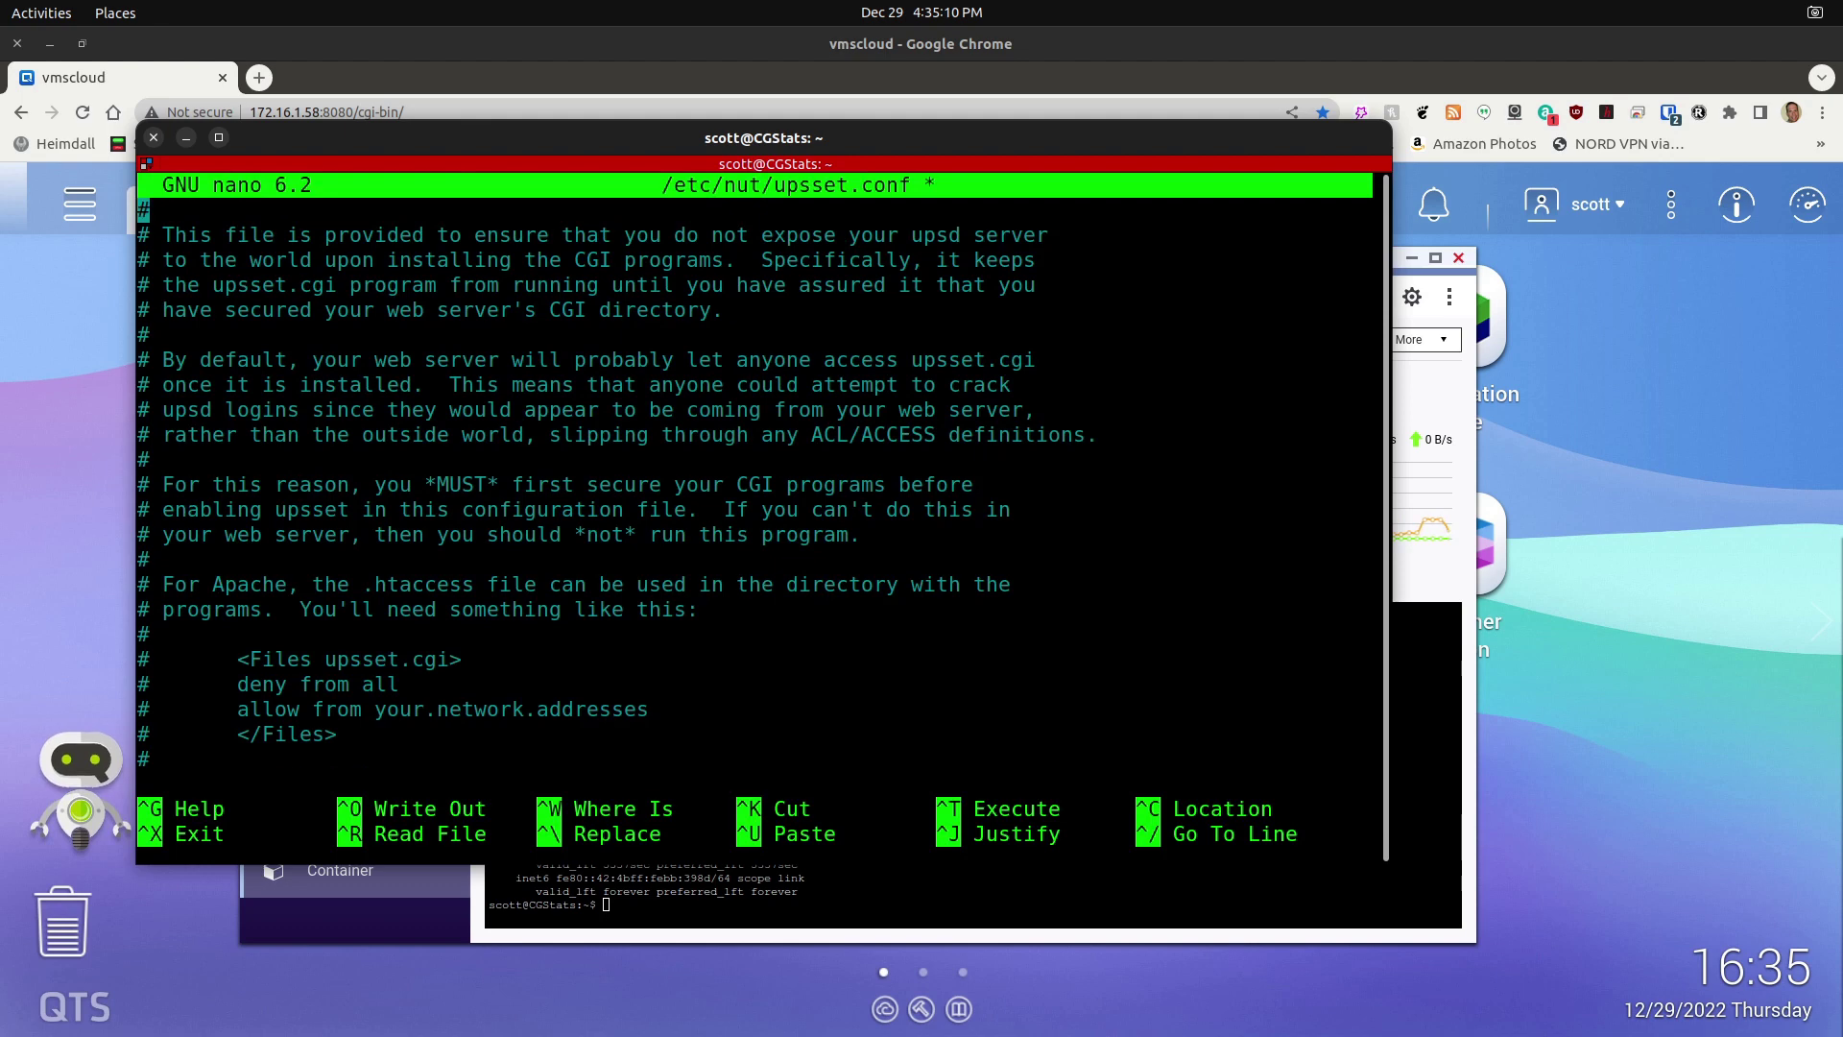
key("ctrl+k")
key("ctrl+k")
key("ctrl+k")
key("ctrl+k")
key("ctrl+k")
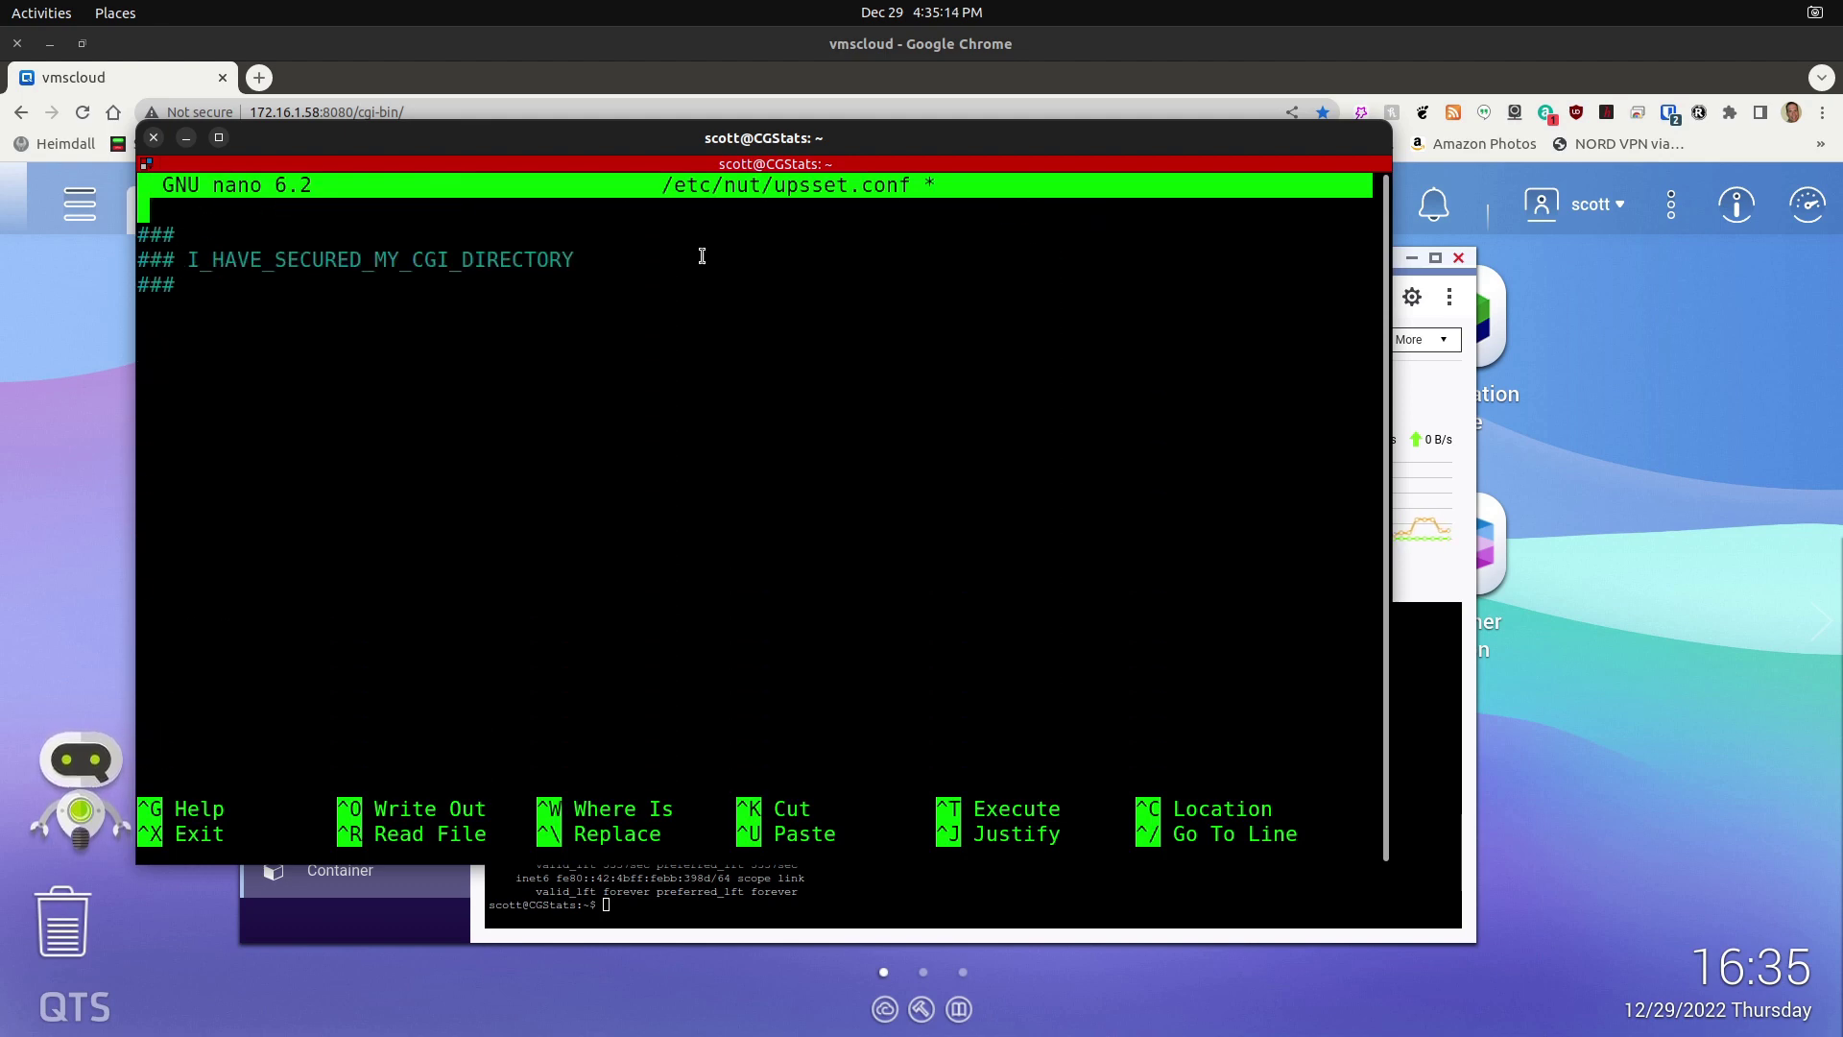
Uncomment the I_HAVE_SECURED_MY_CGI_DIRECTORY line in upsset.conf, then save the file and exit nano
key("Down")
key("Down")
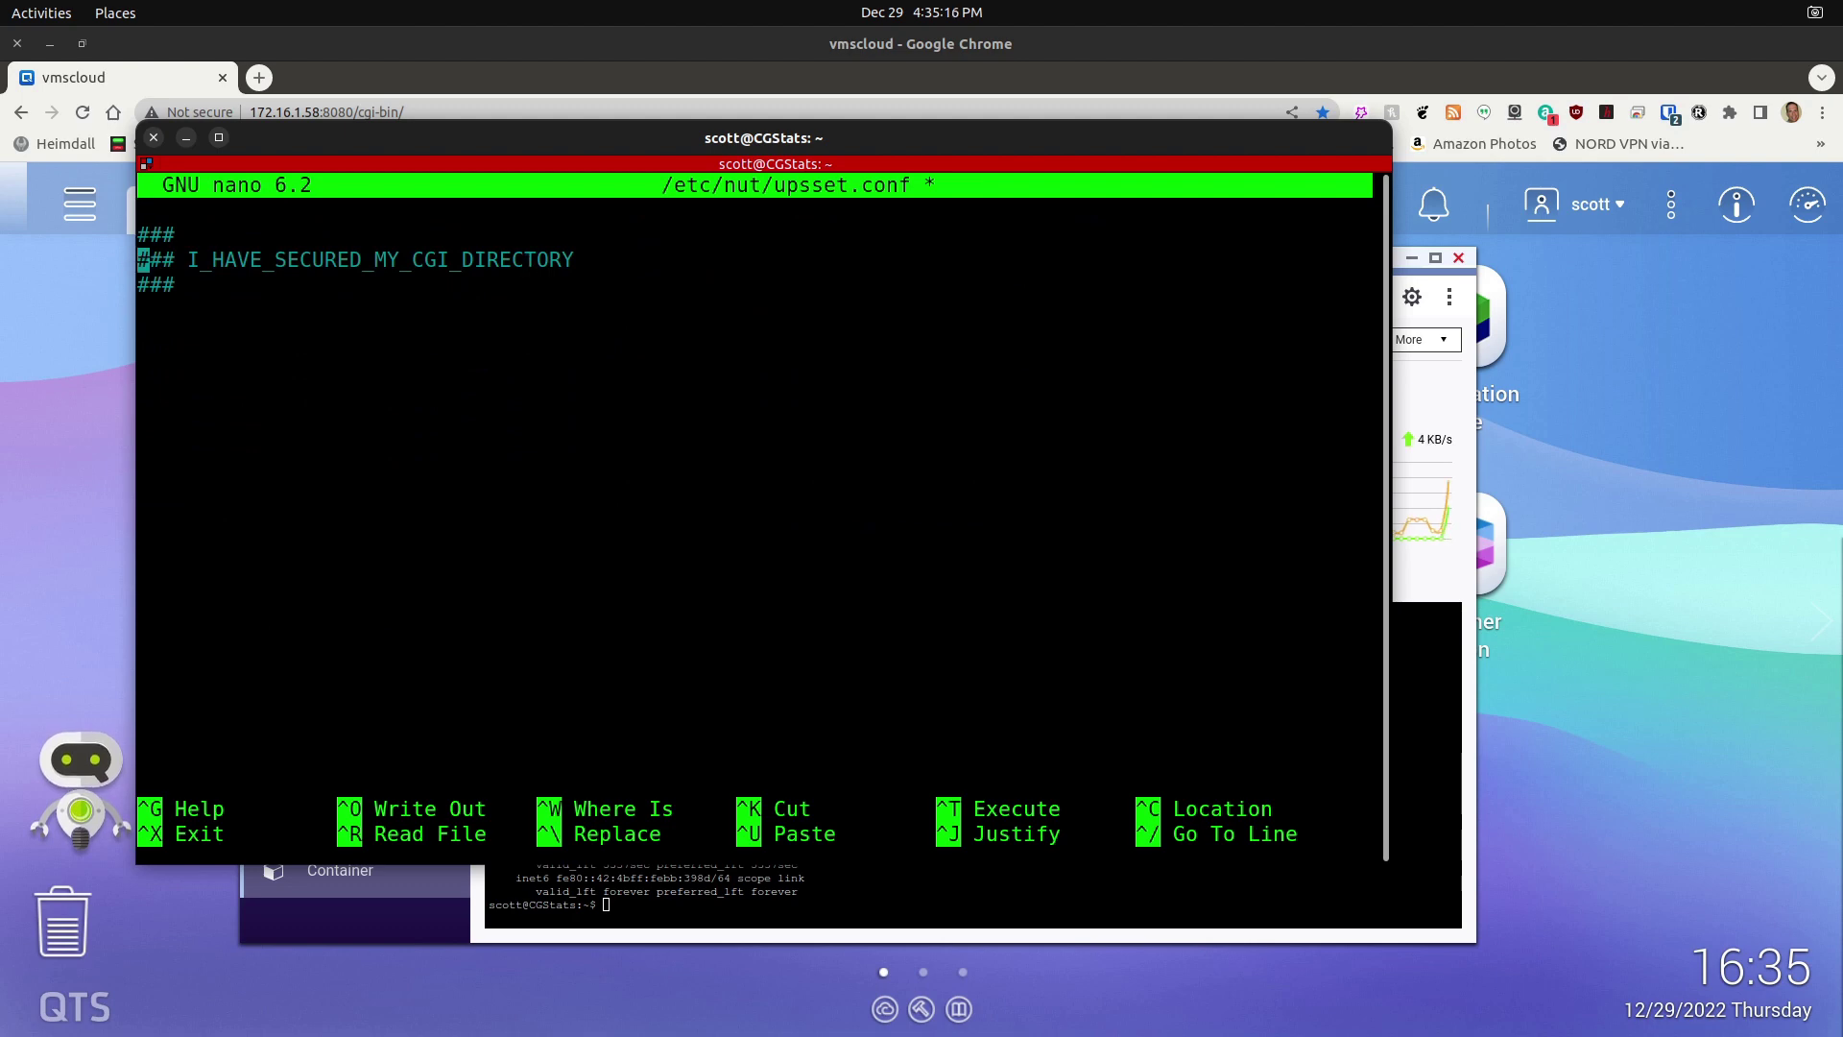
key("Right")
key("Right")
key("Right")
key("Right")
key("BackSpace")
key("BackSpace")
key("BackSpace")
key("BackSpace")
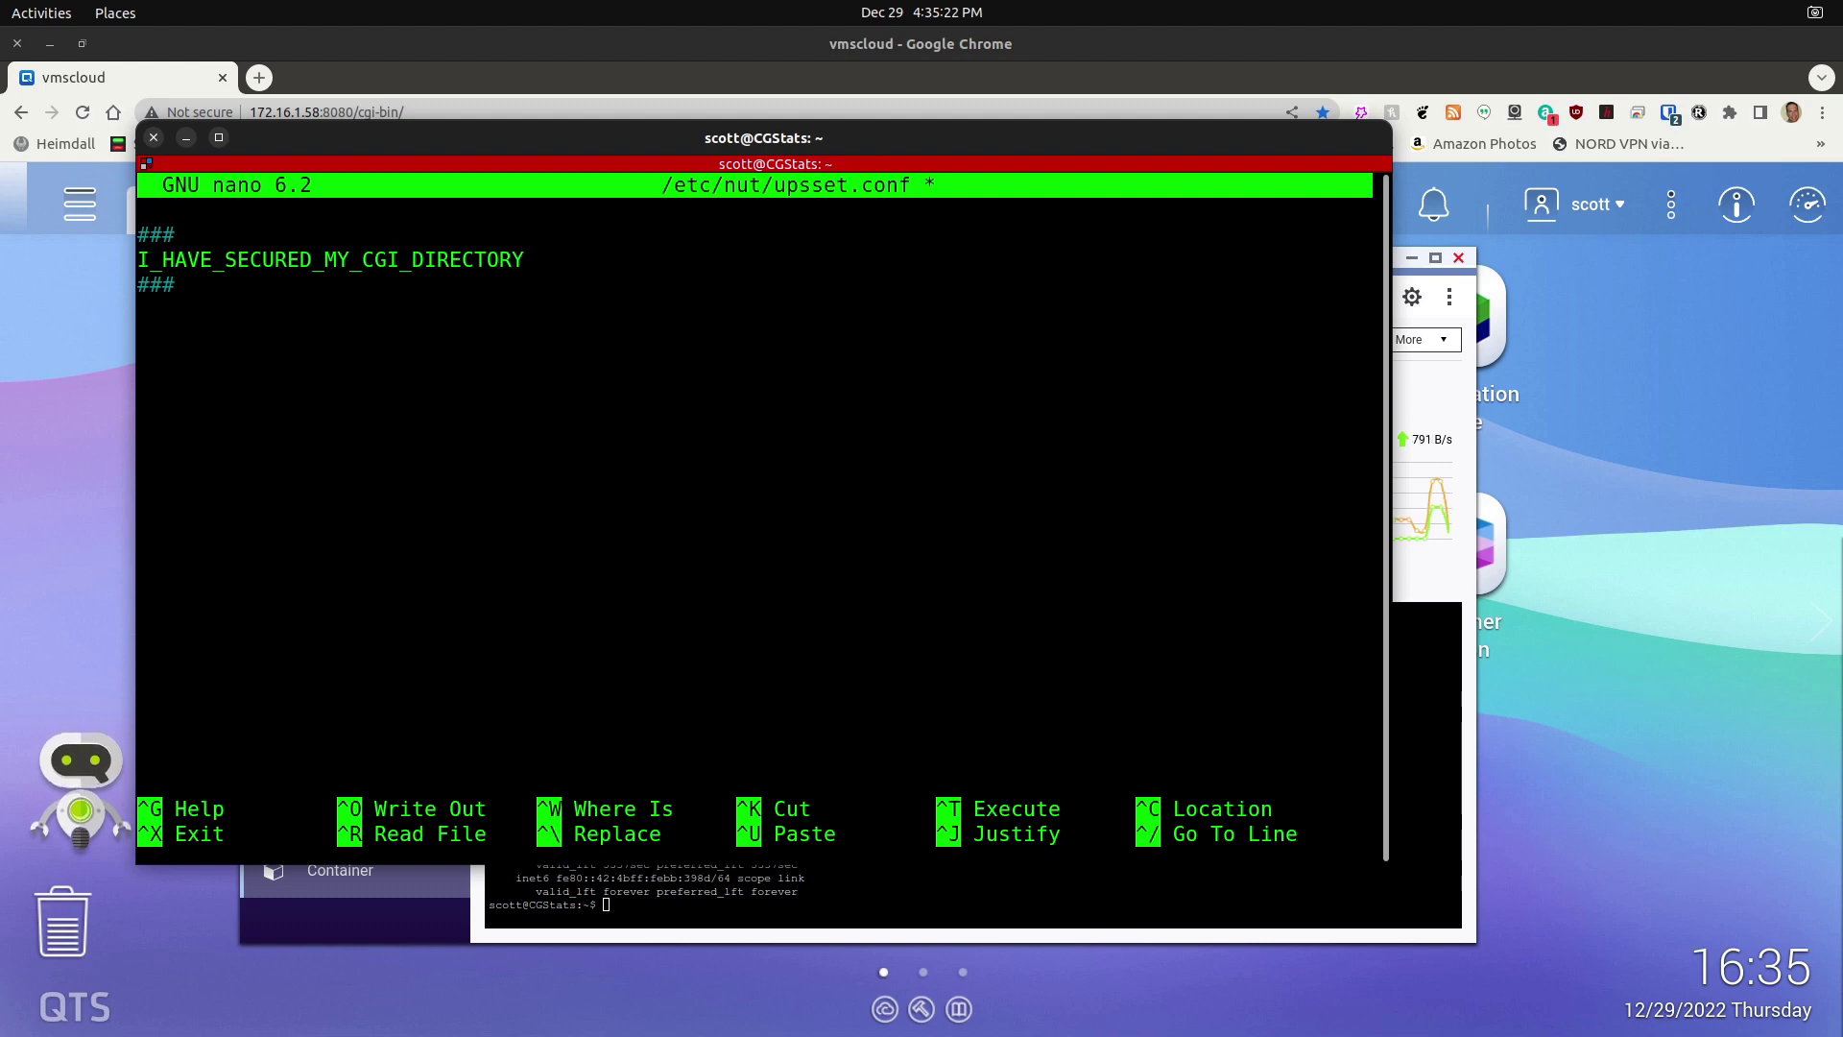
key("ctrl+x")
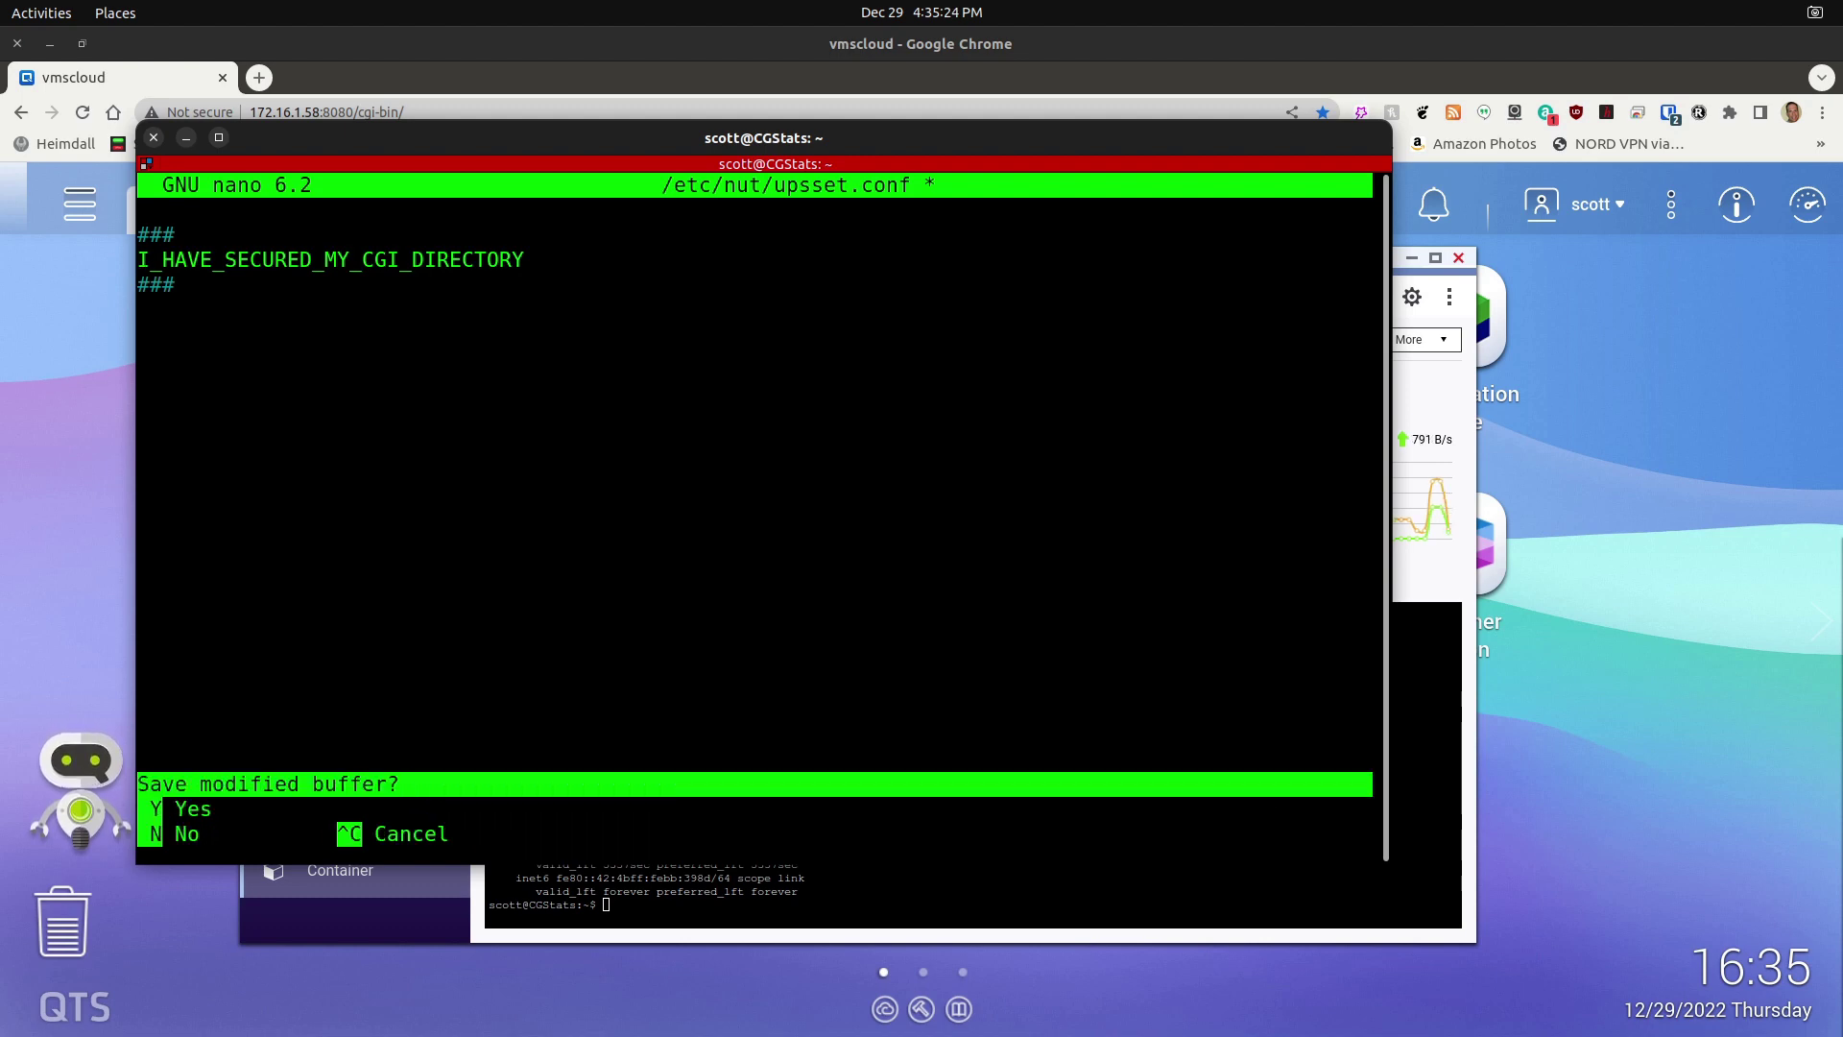
key("y")
key("Return")
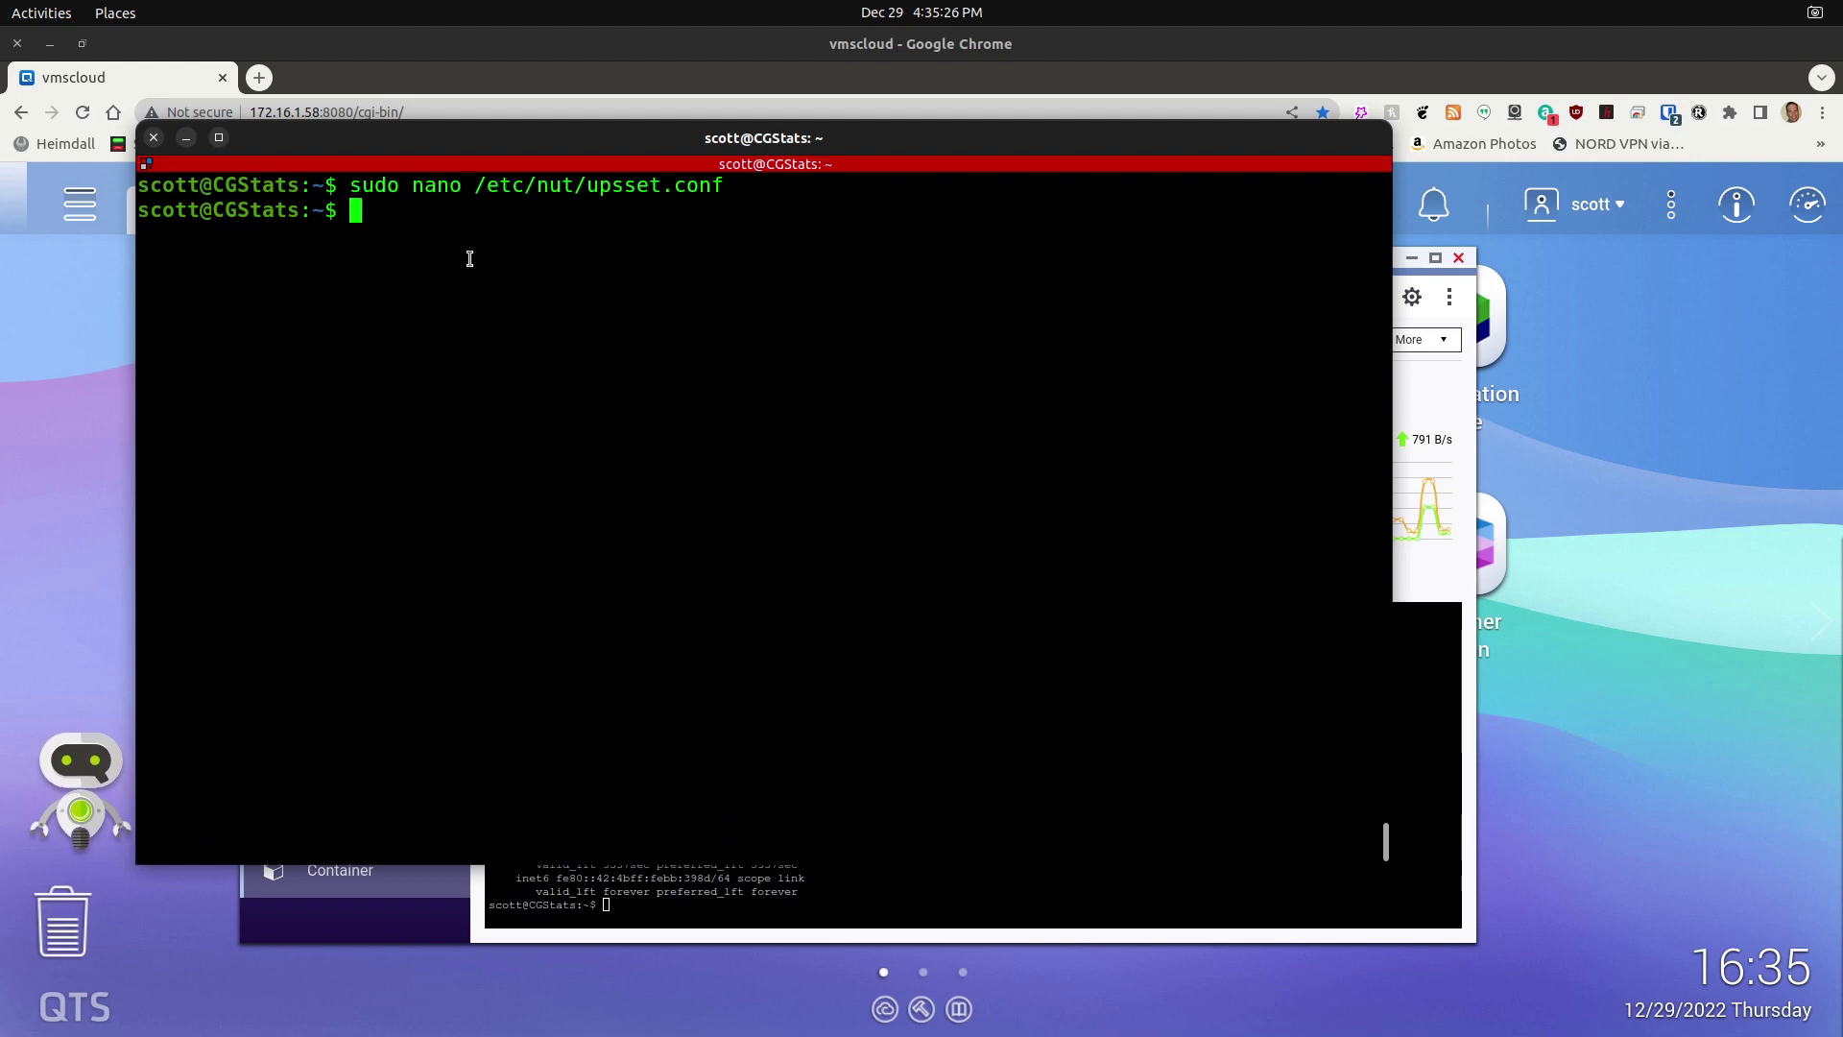
Check the container's IP address with ip a and highlight the eth0 IPv4 address
type("ip a")
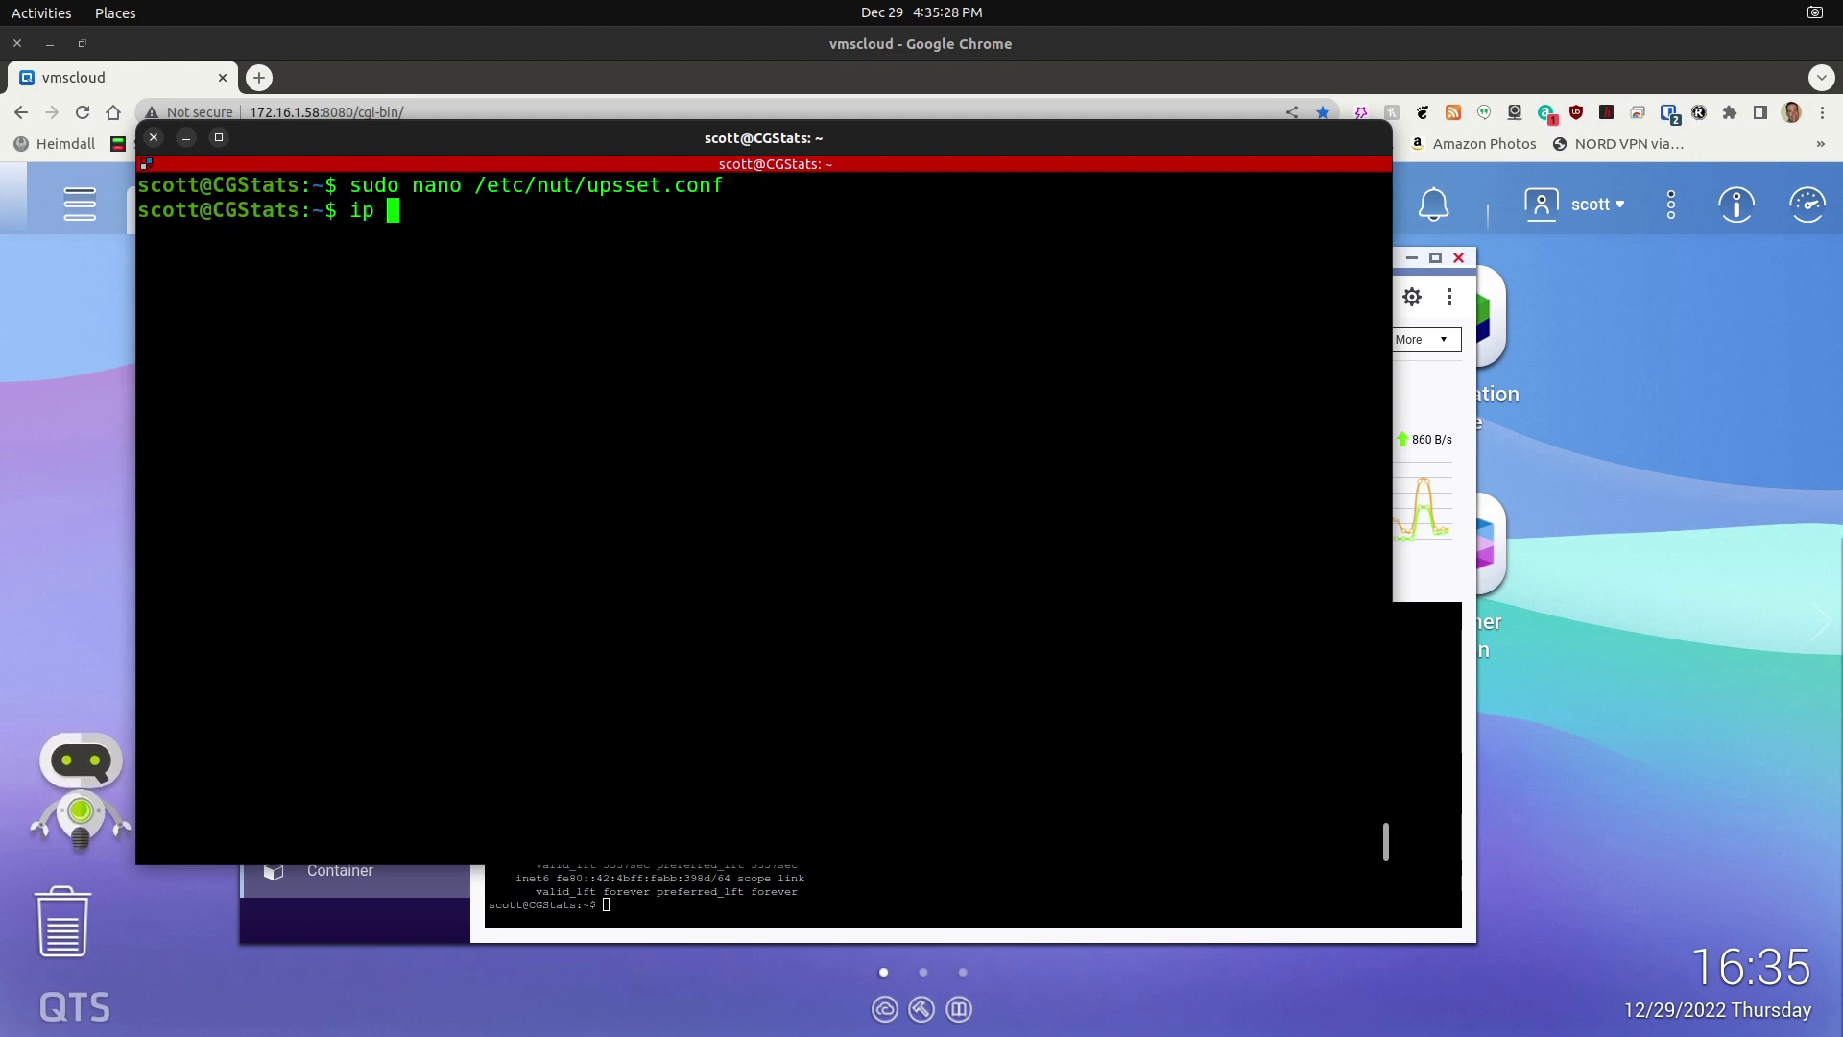
key("Return")
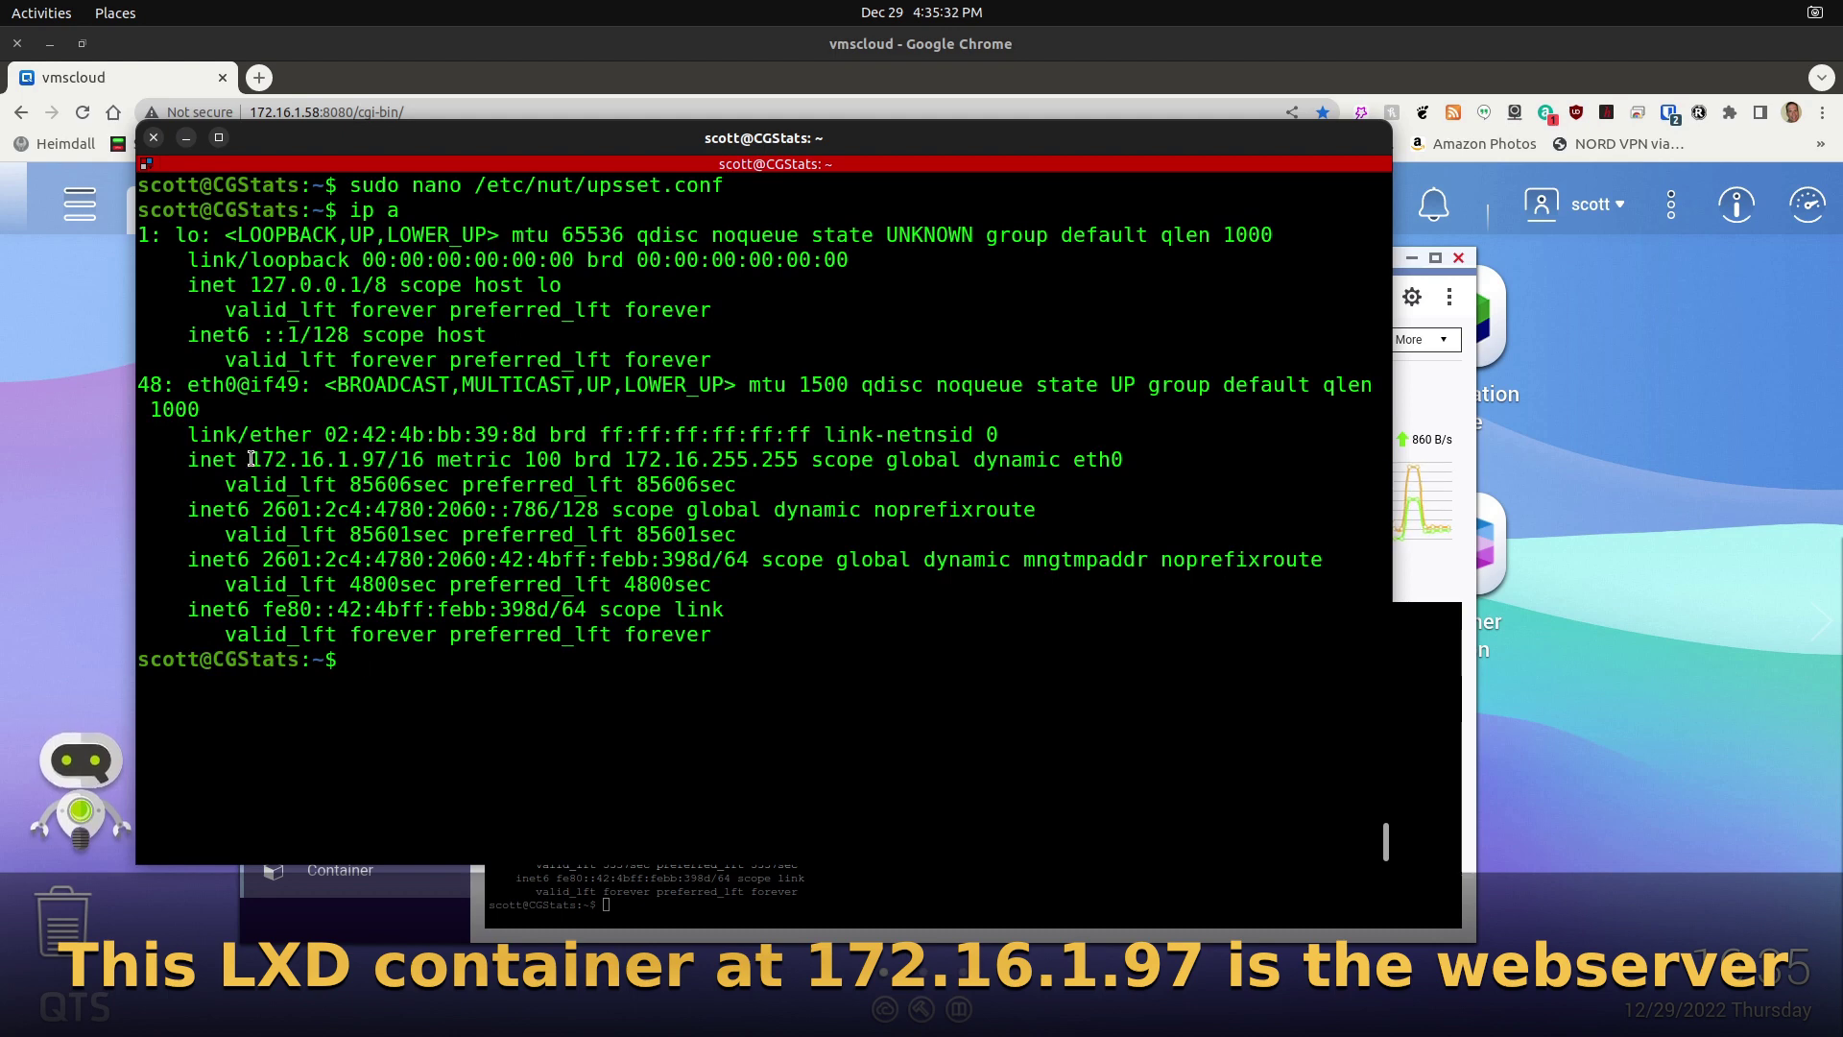
left_click_drag(250, 465, 385, 464)
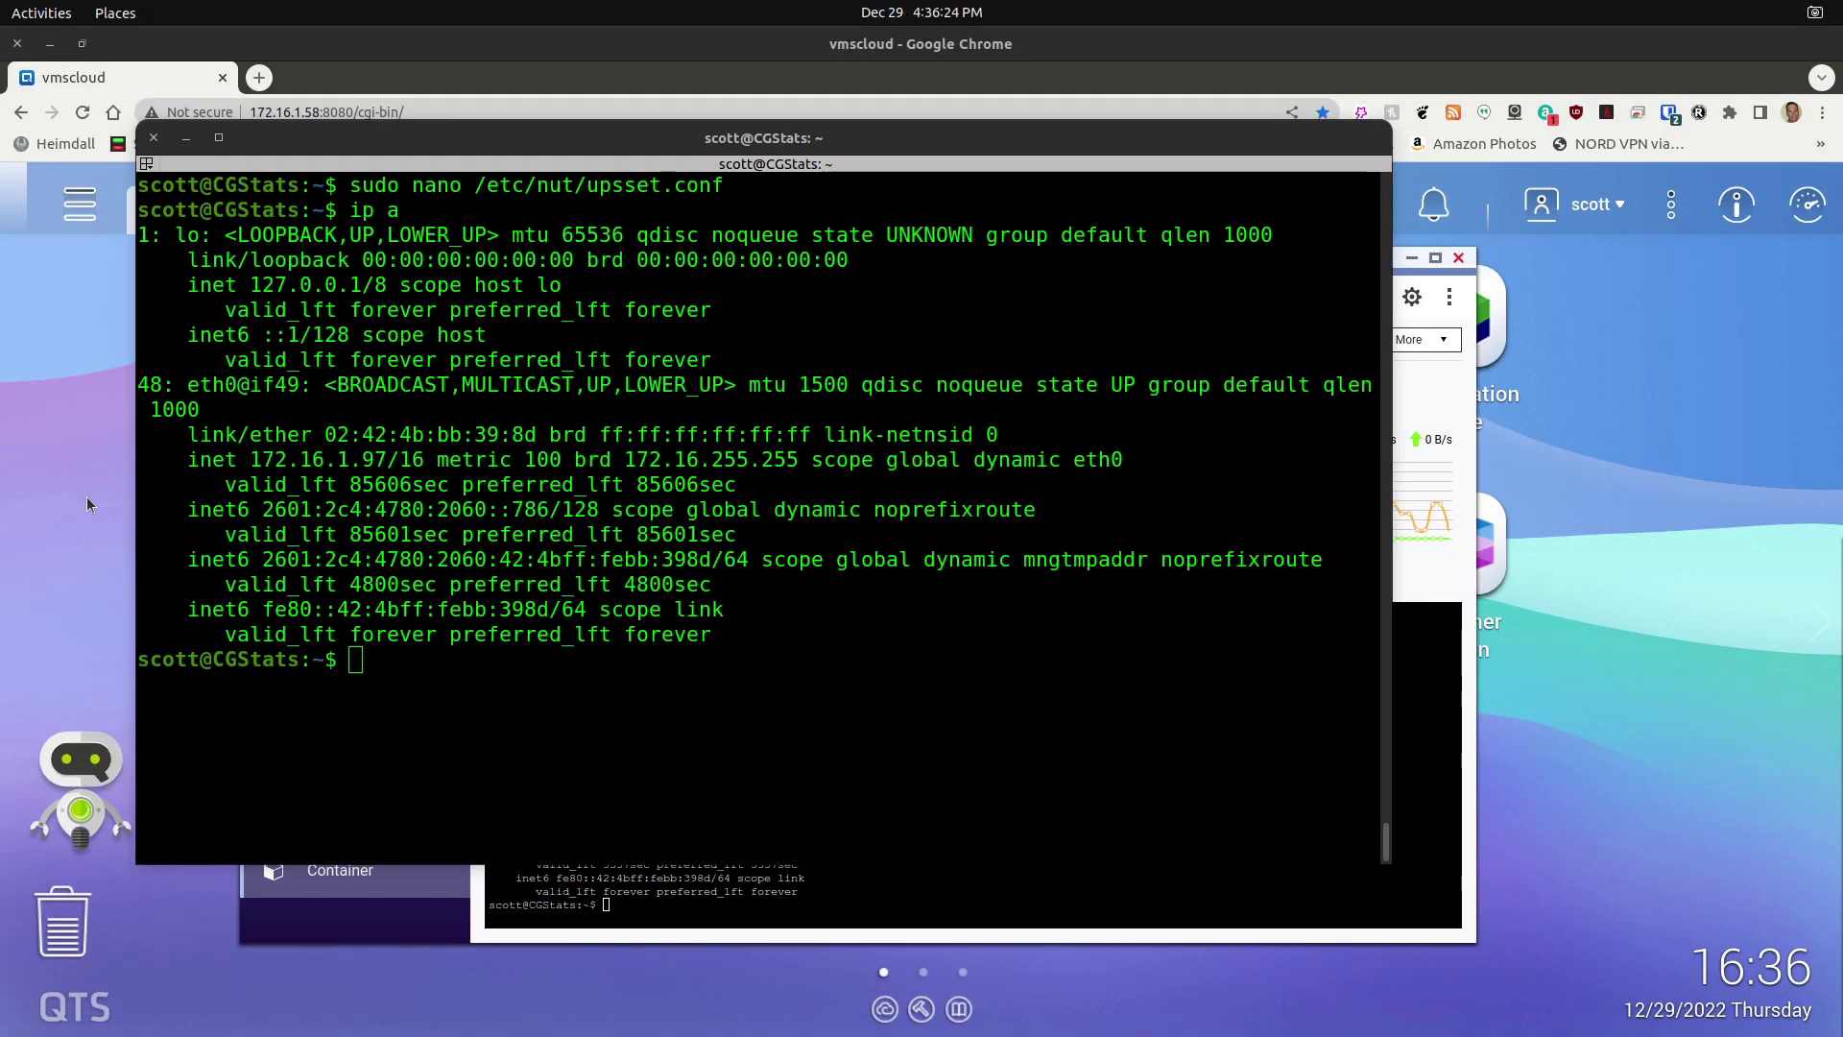
left_click(101, 407)
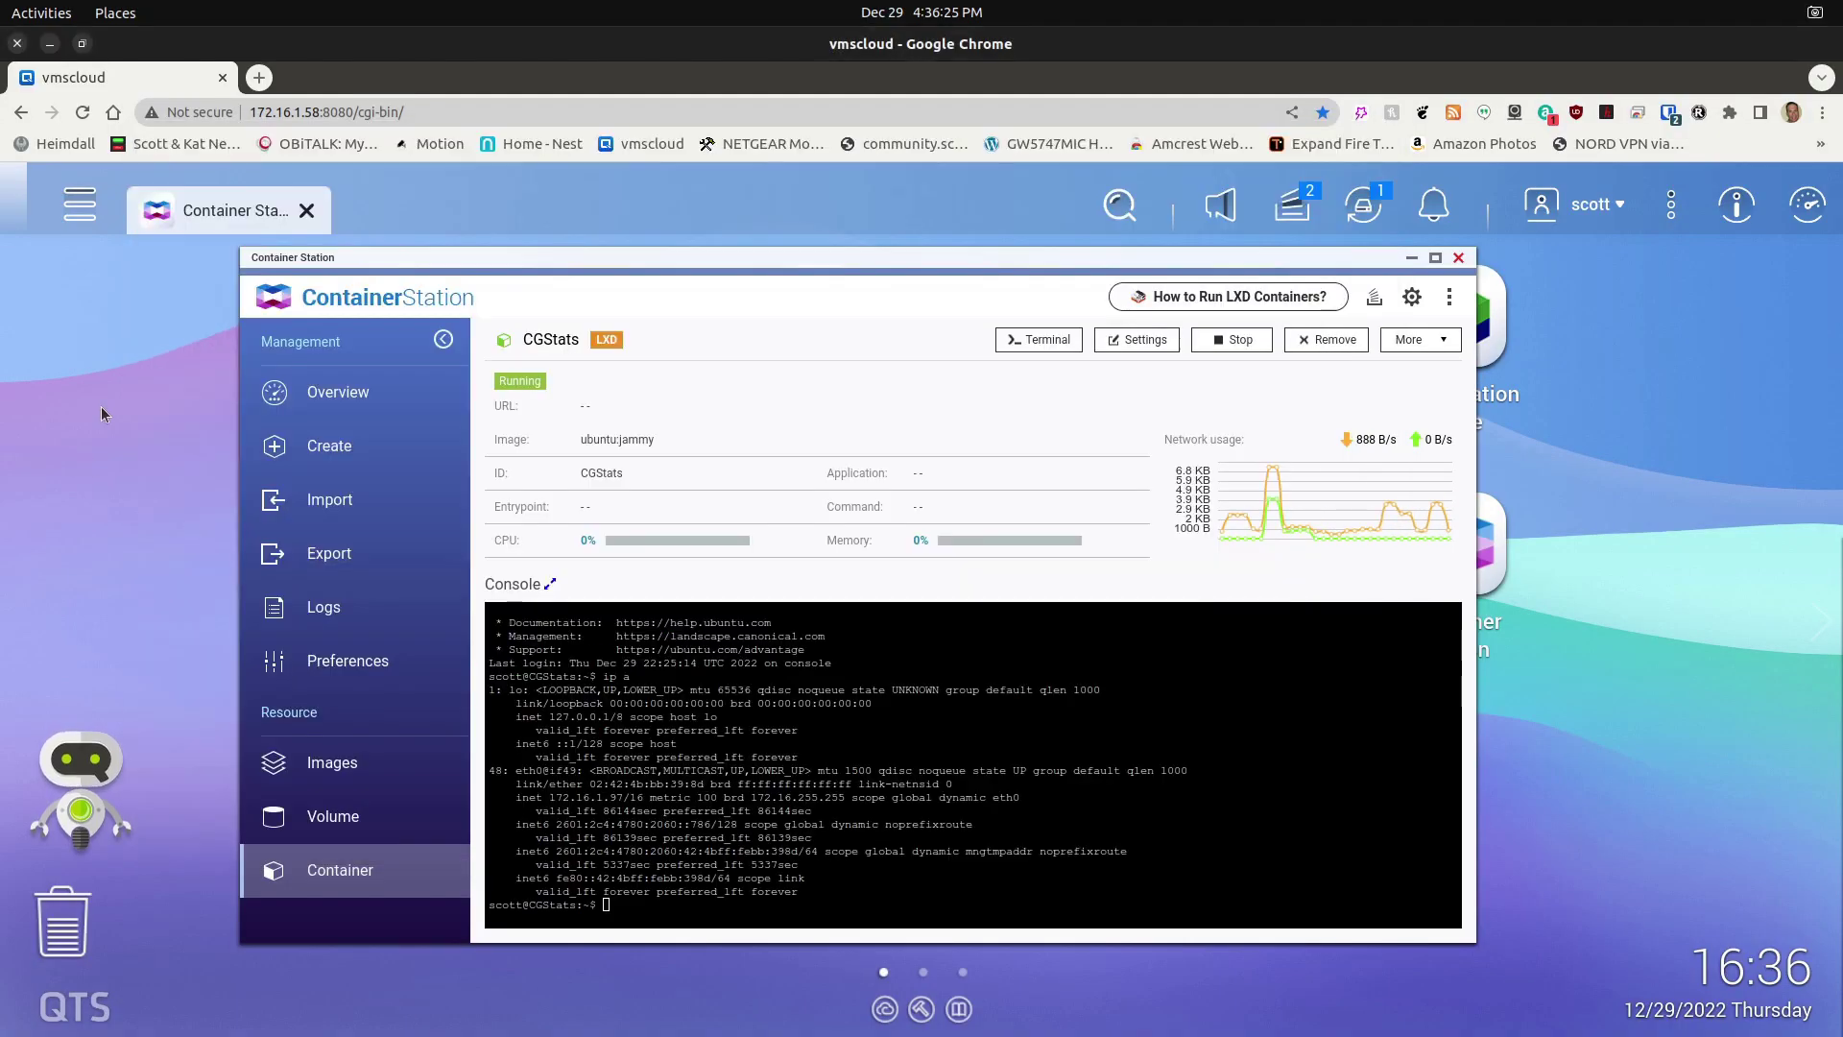
left_click(259, 76)
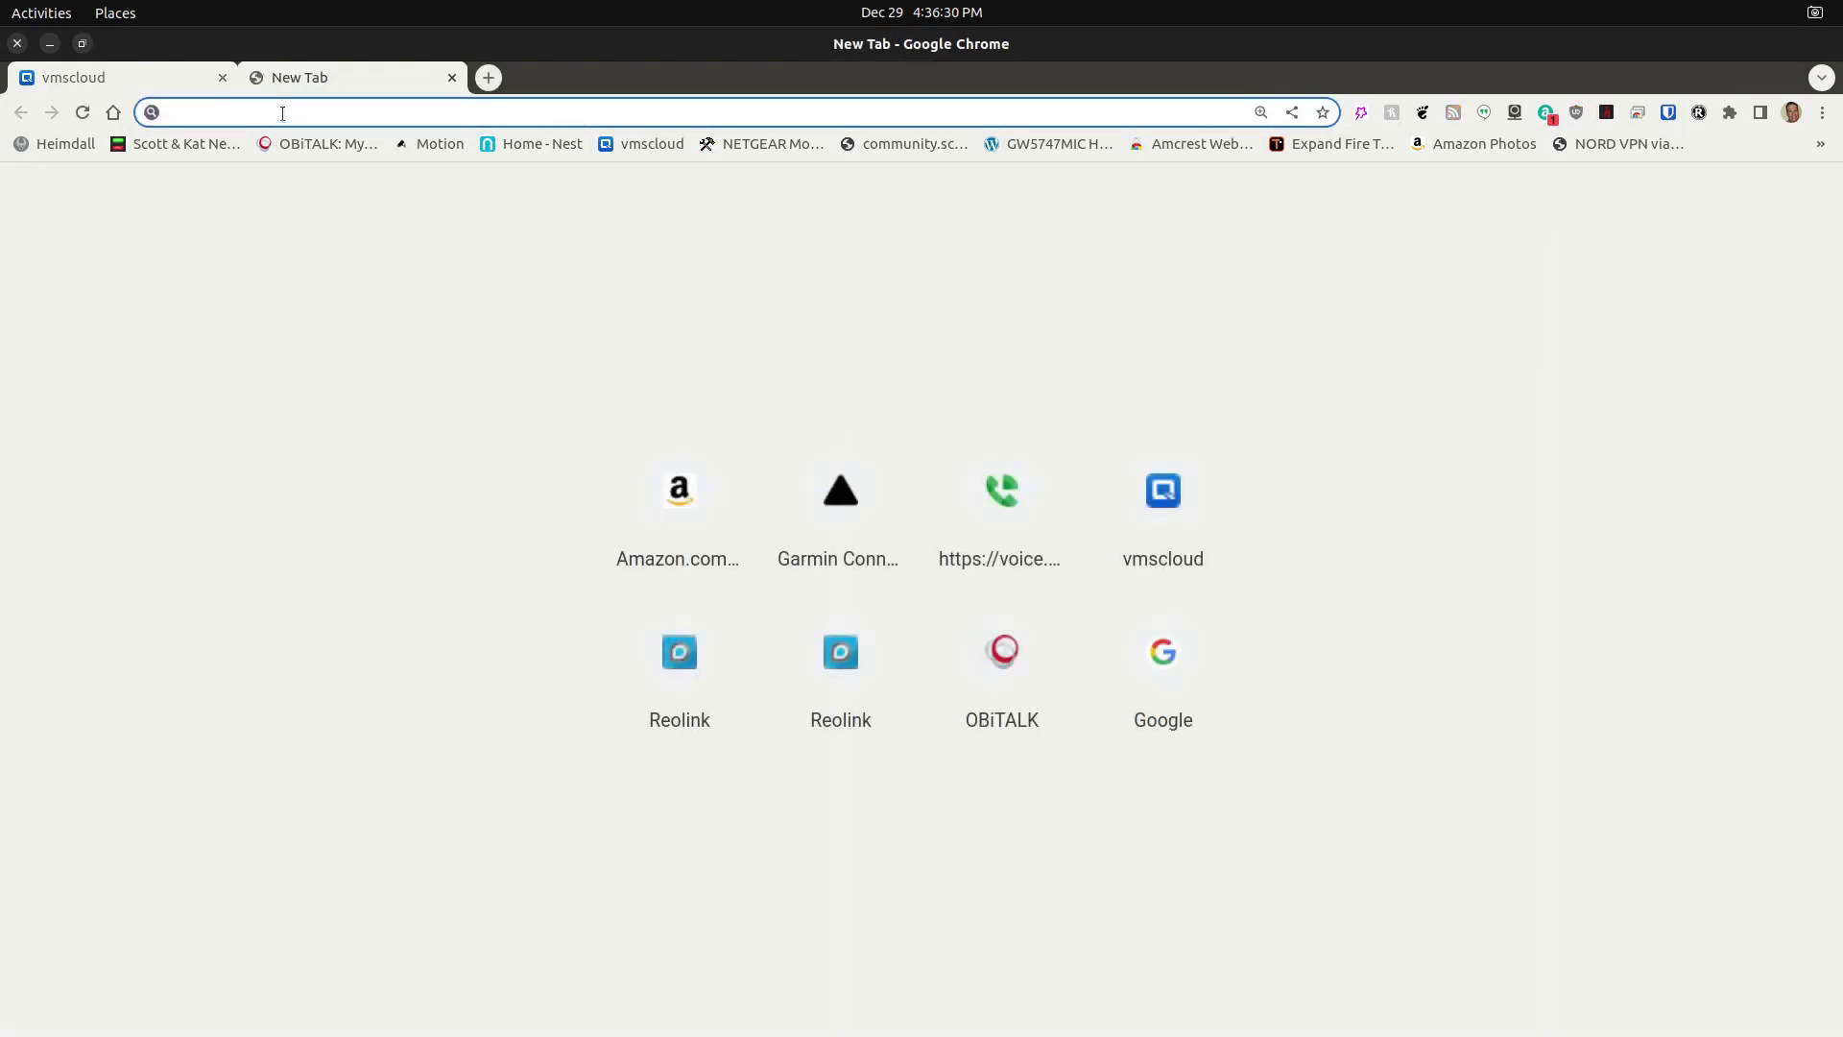
key("ctrl+v")
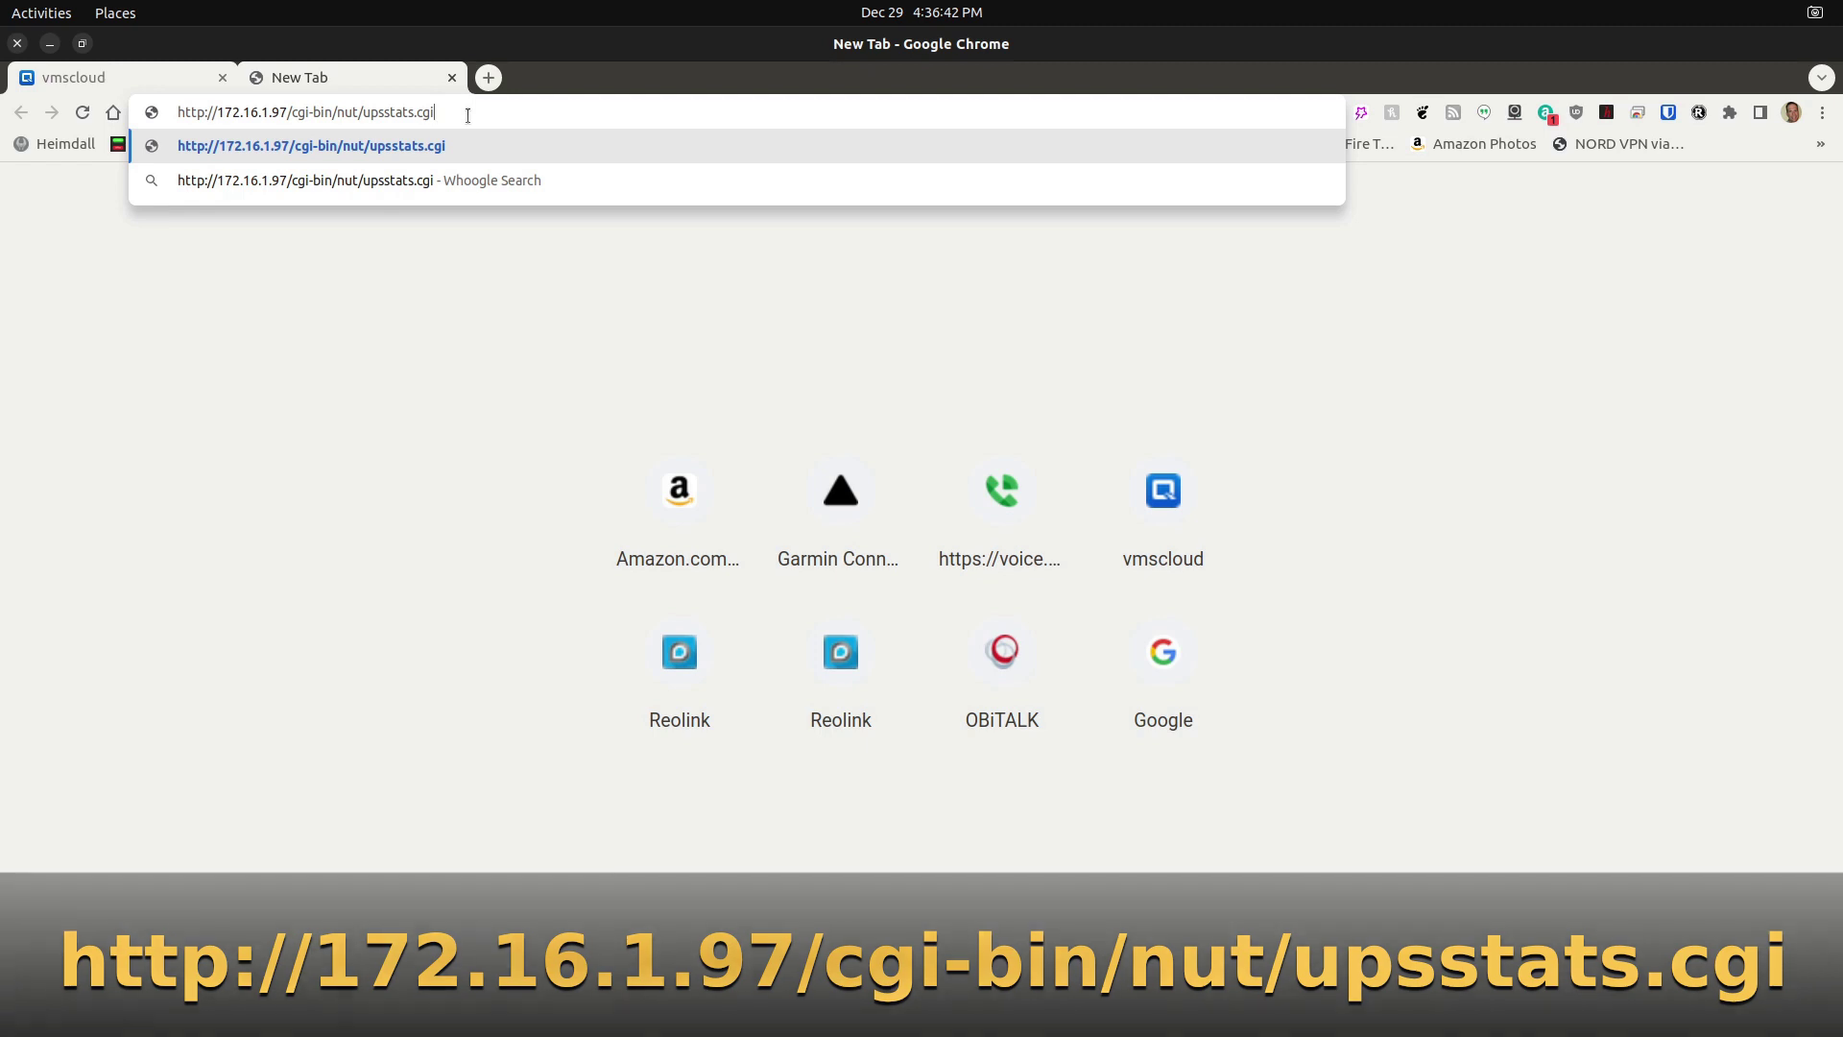
key("Return")
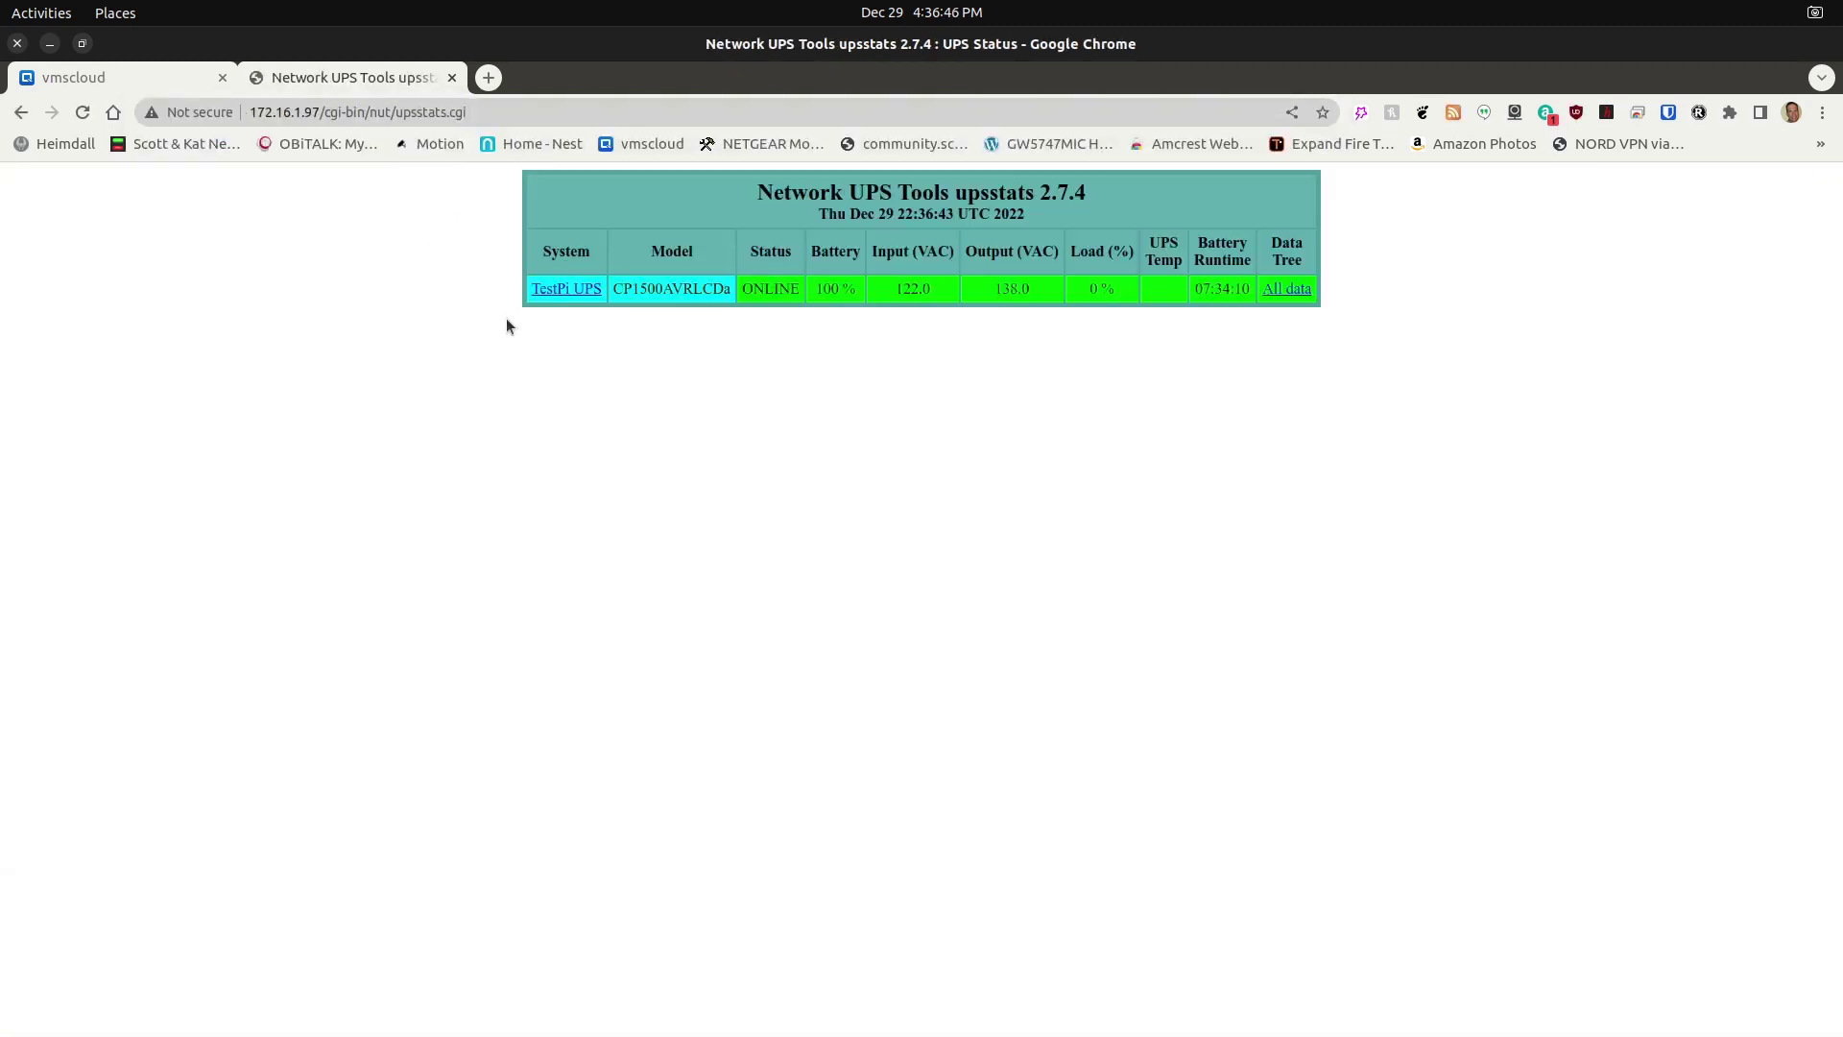
left_click(554, 289)
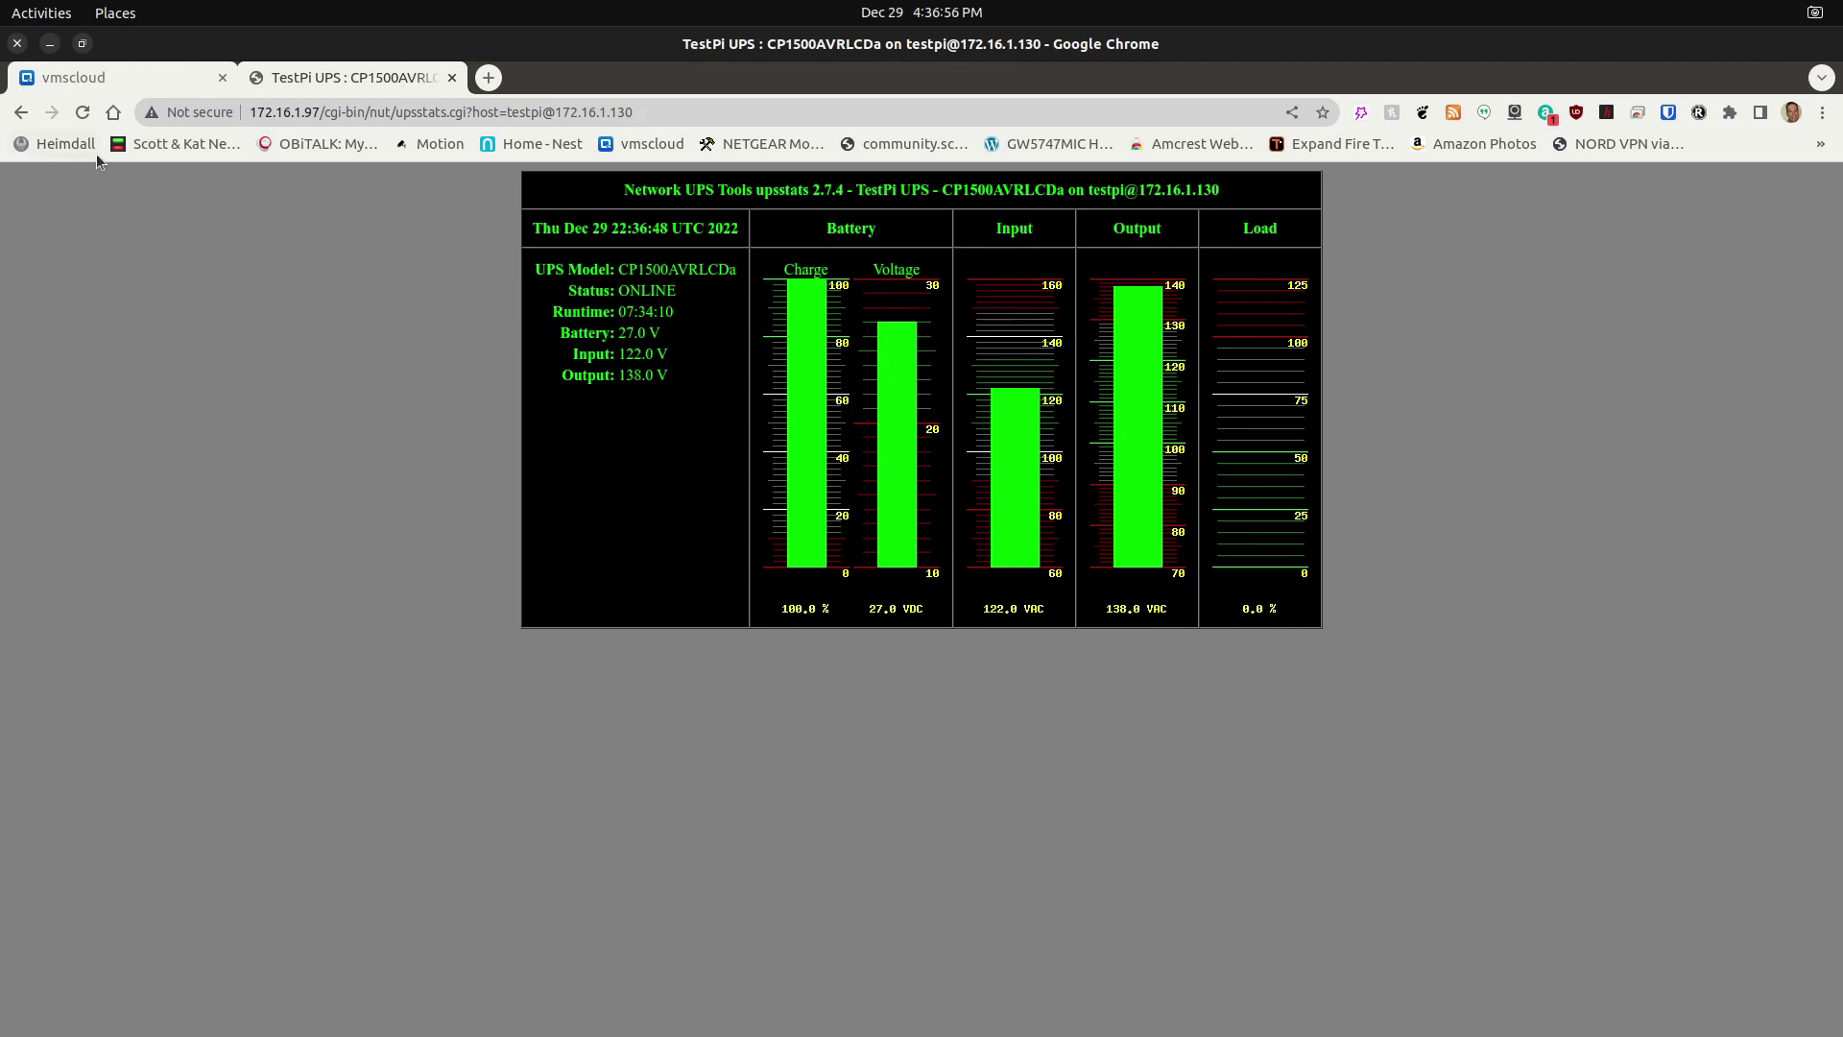
left_click(21, 113)
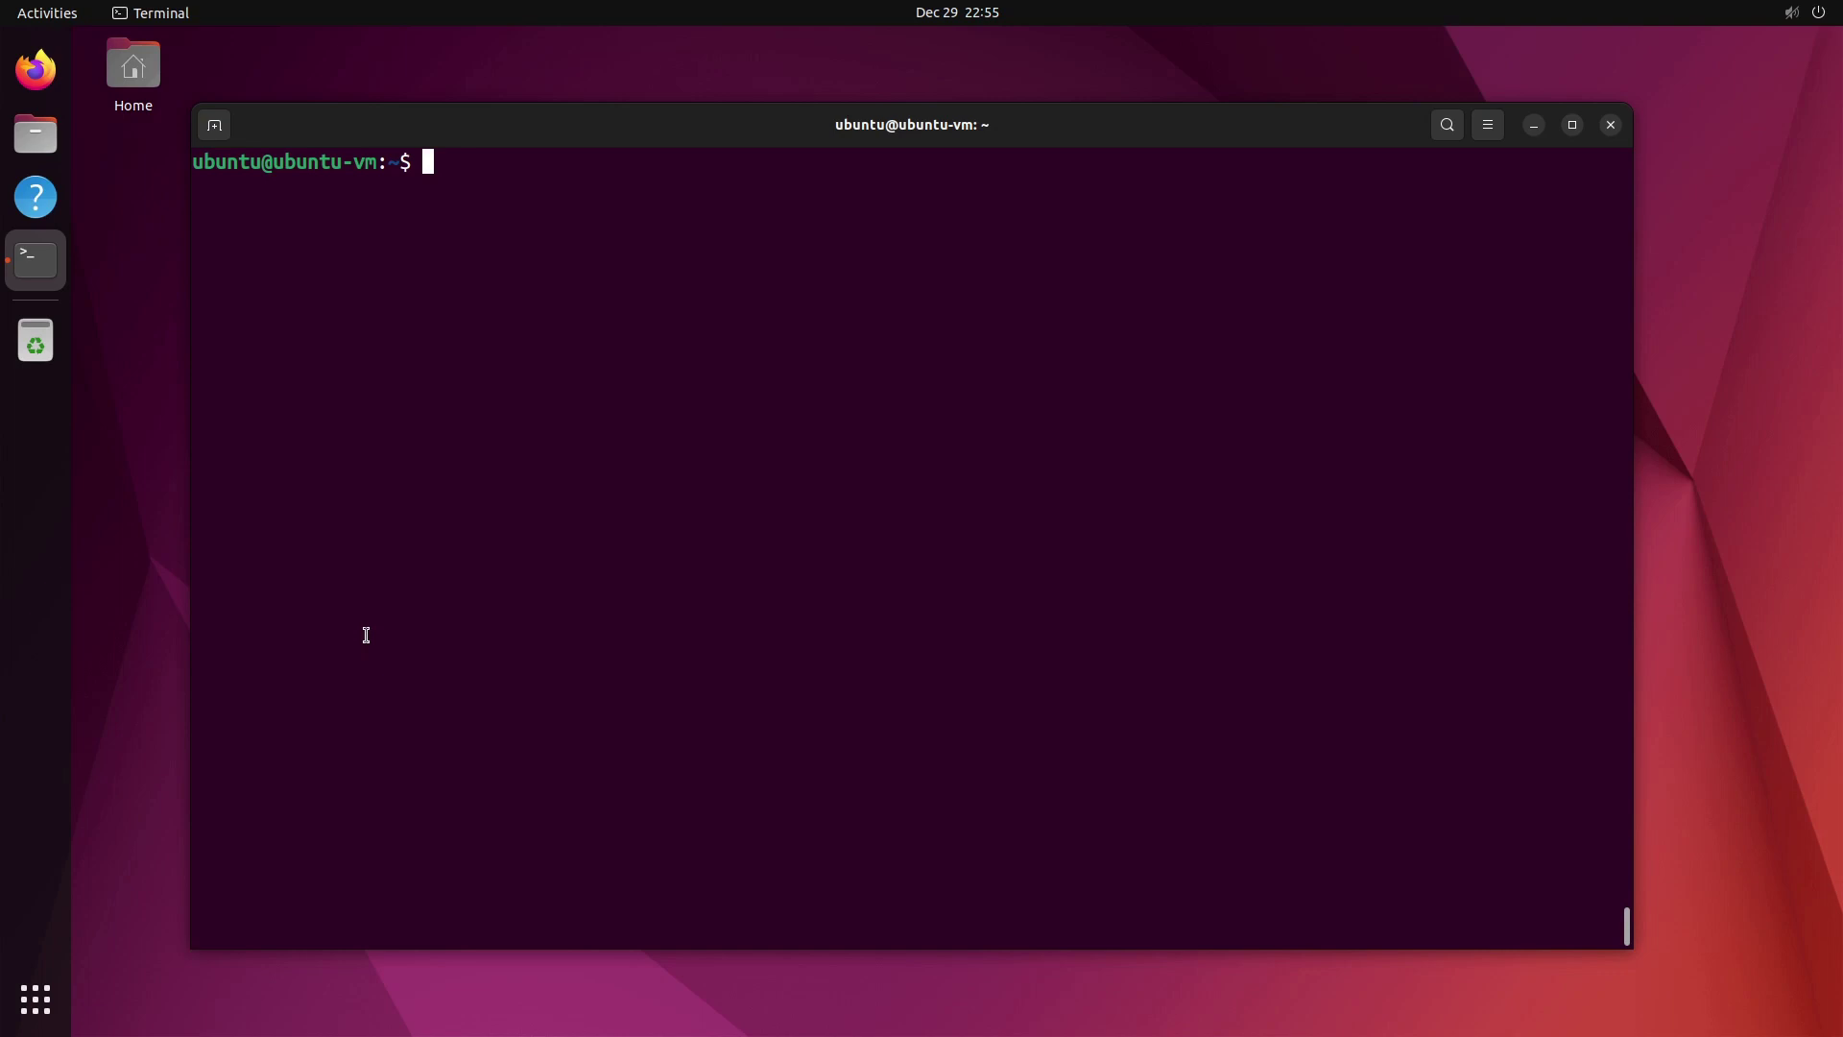
In the Ubuntu VM's terminal, install the NUT client with sudo apt install nut-client and accept the installation
key("ctrl+shift+v")
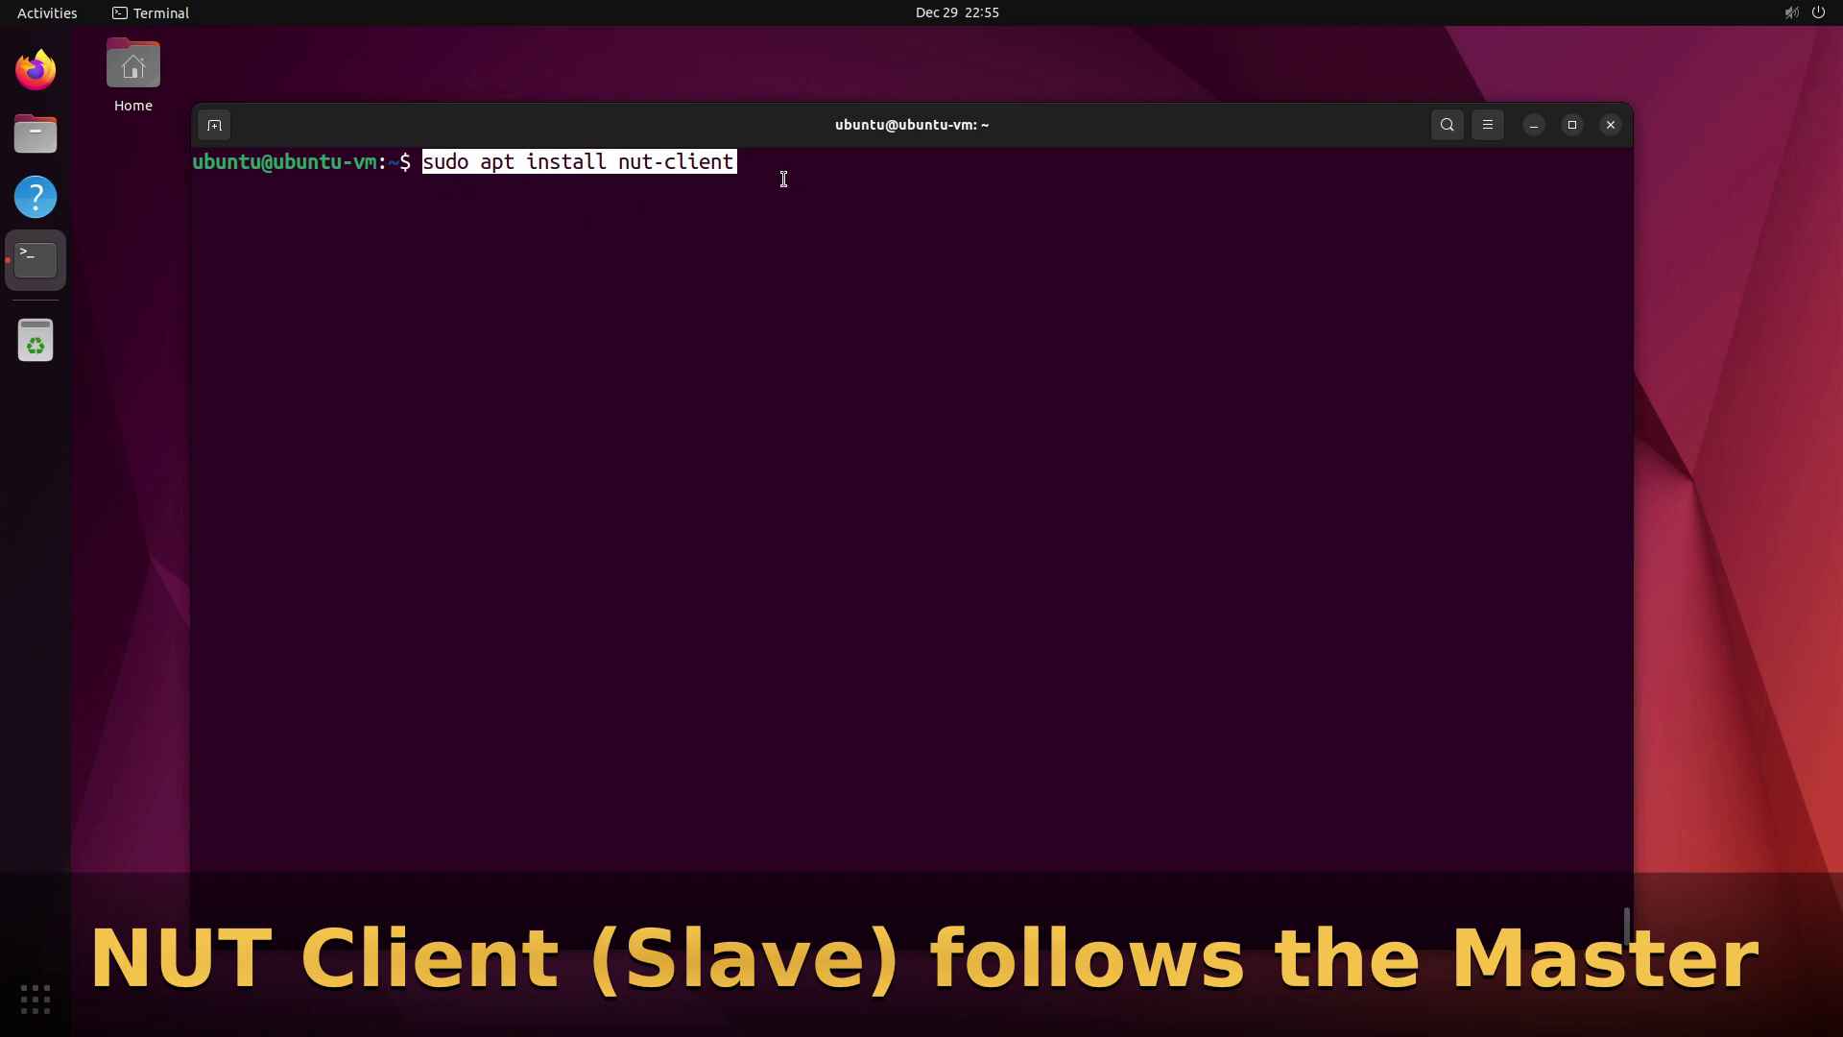
key("Return")
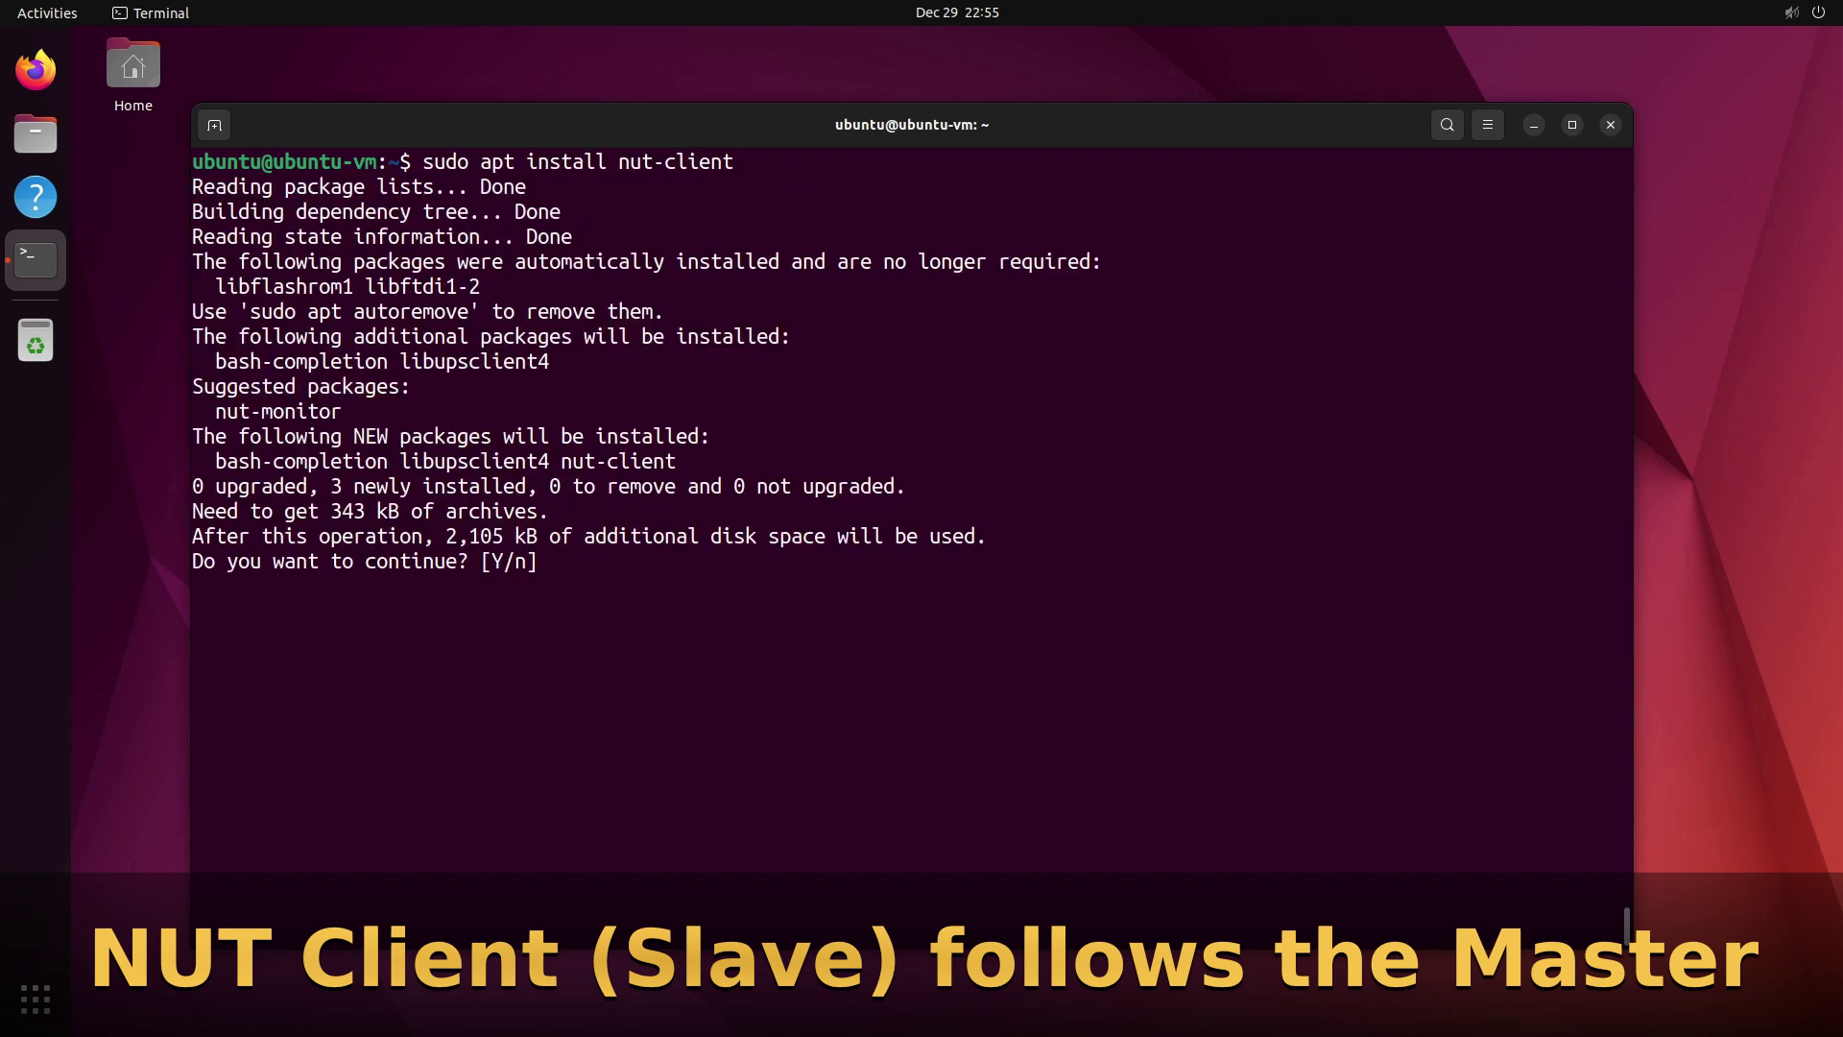
type("Y")
key("Return")
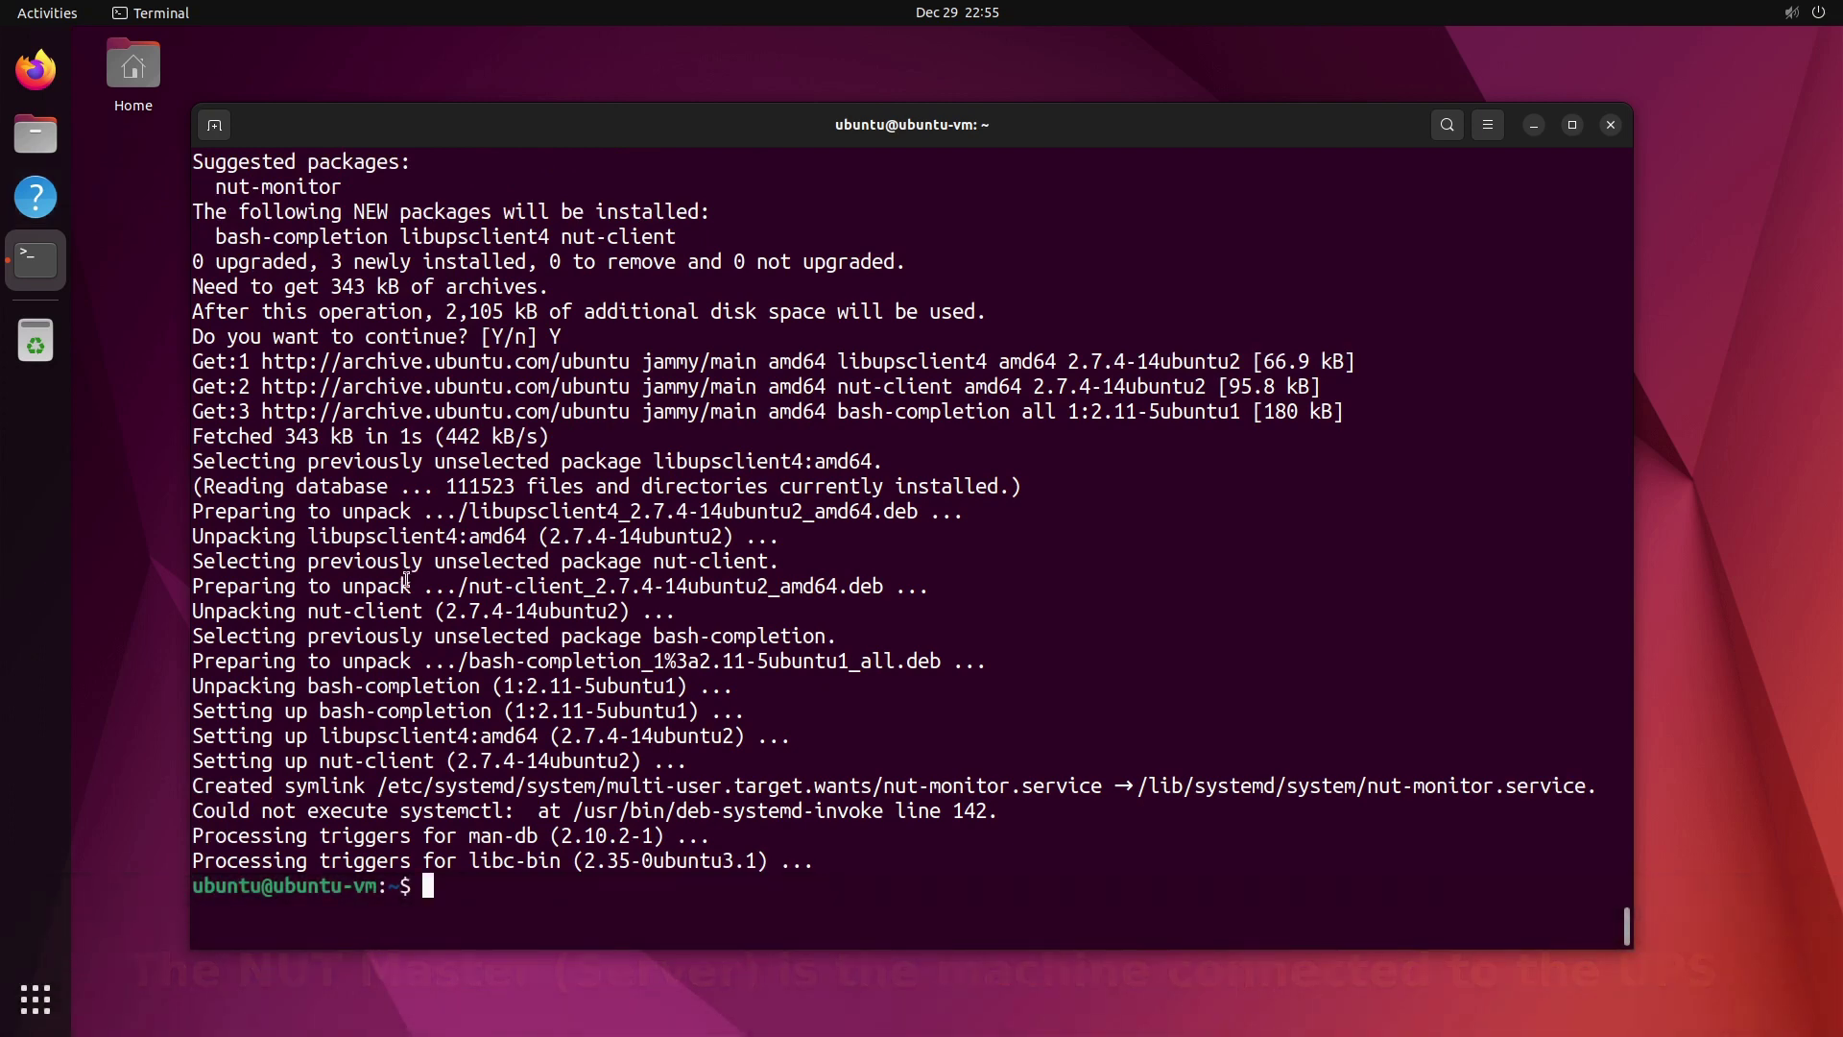
Try to open /etc/nut/upsmon.conf in nano, and install the editor with sudo apt install nano
key("ctrl+shift+v")
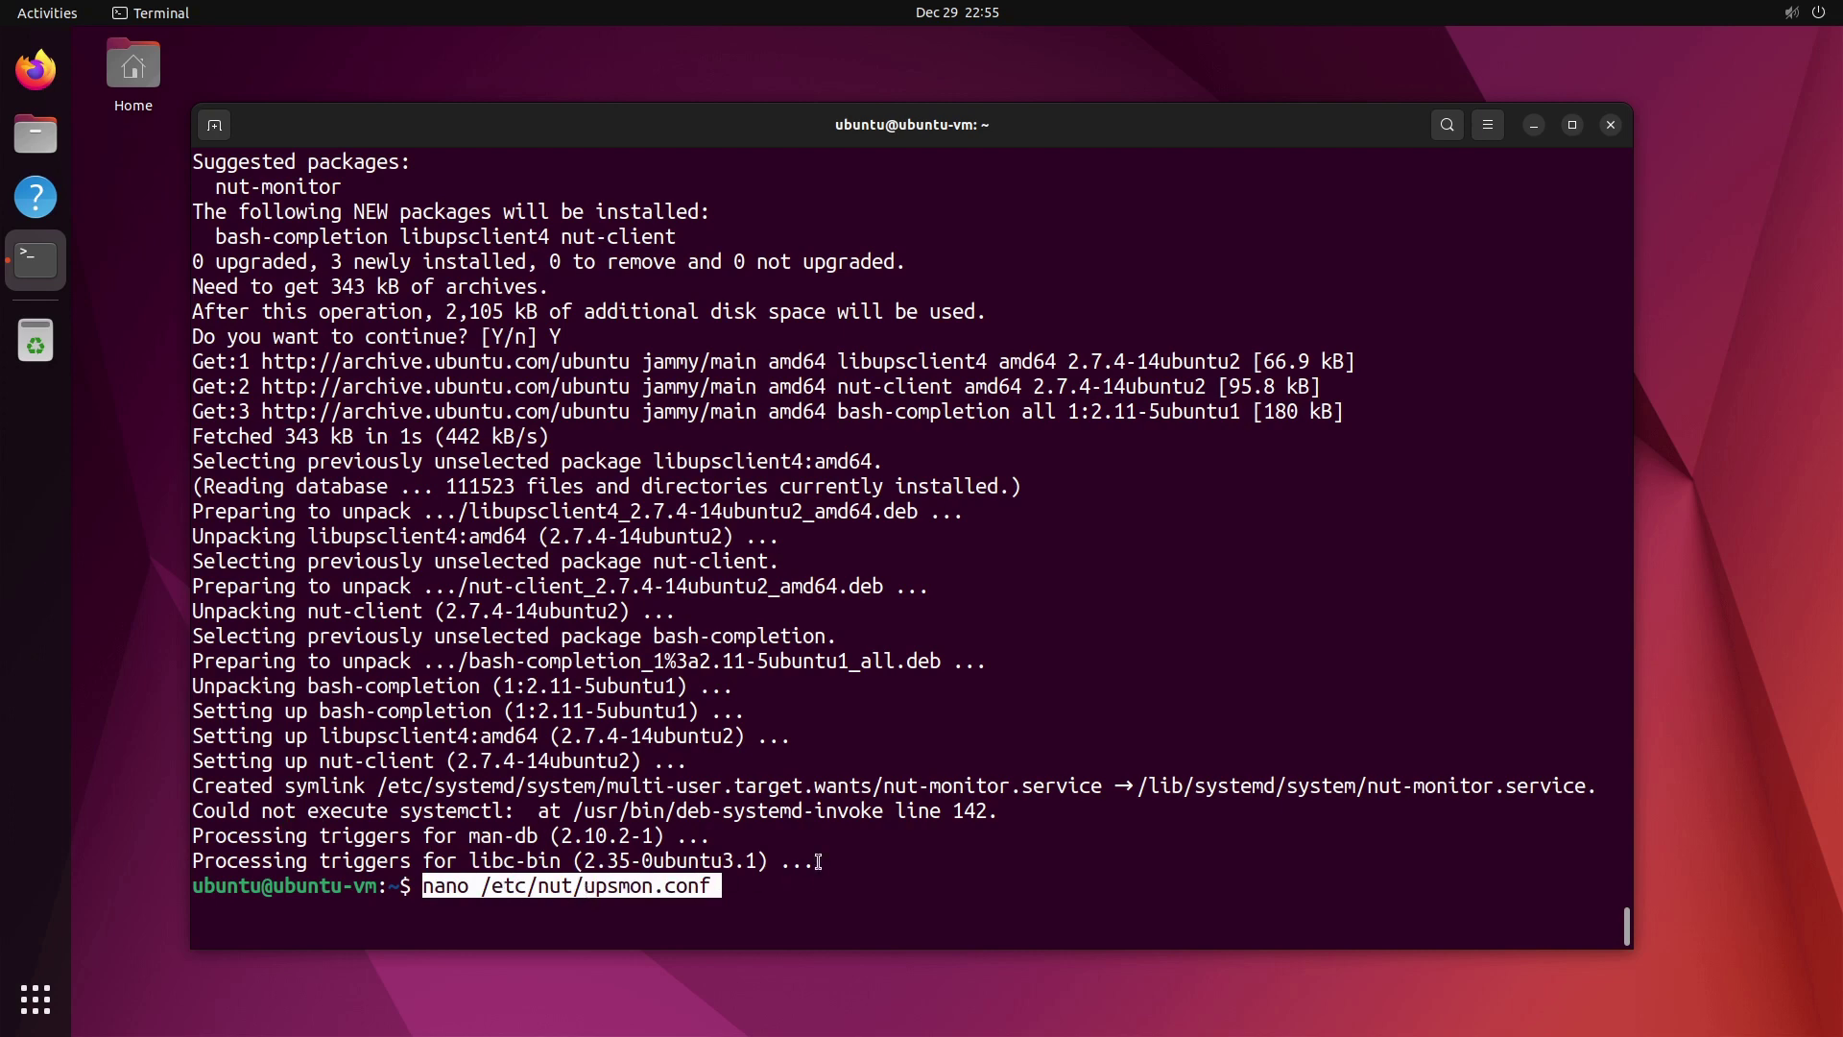
key("Return")
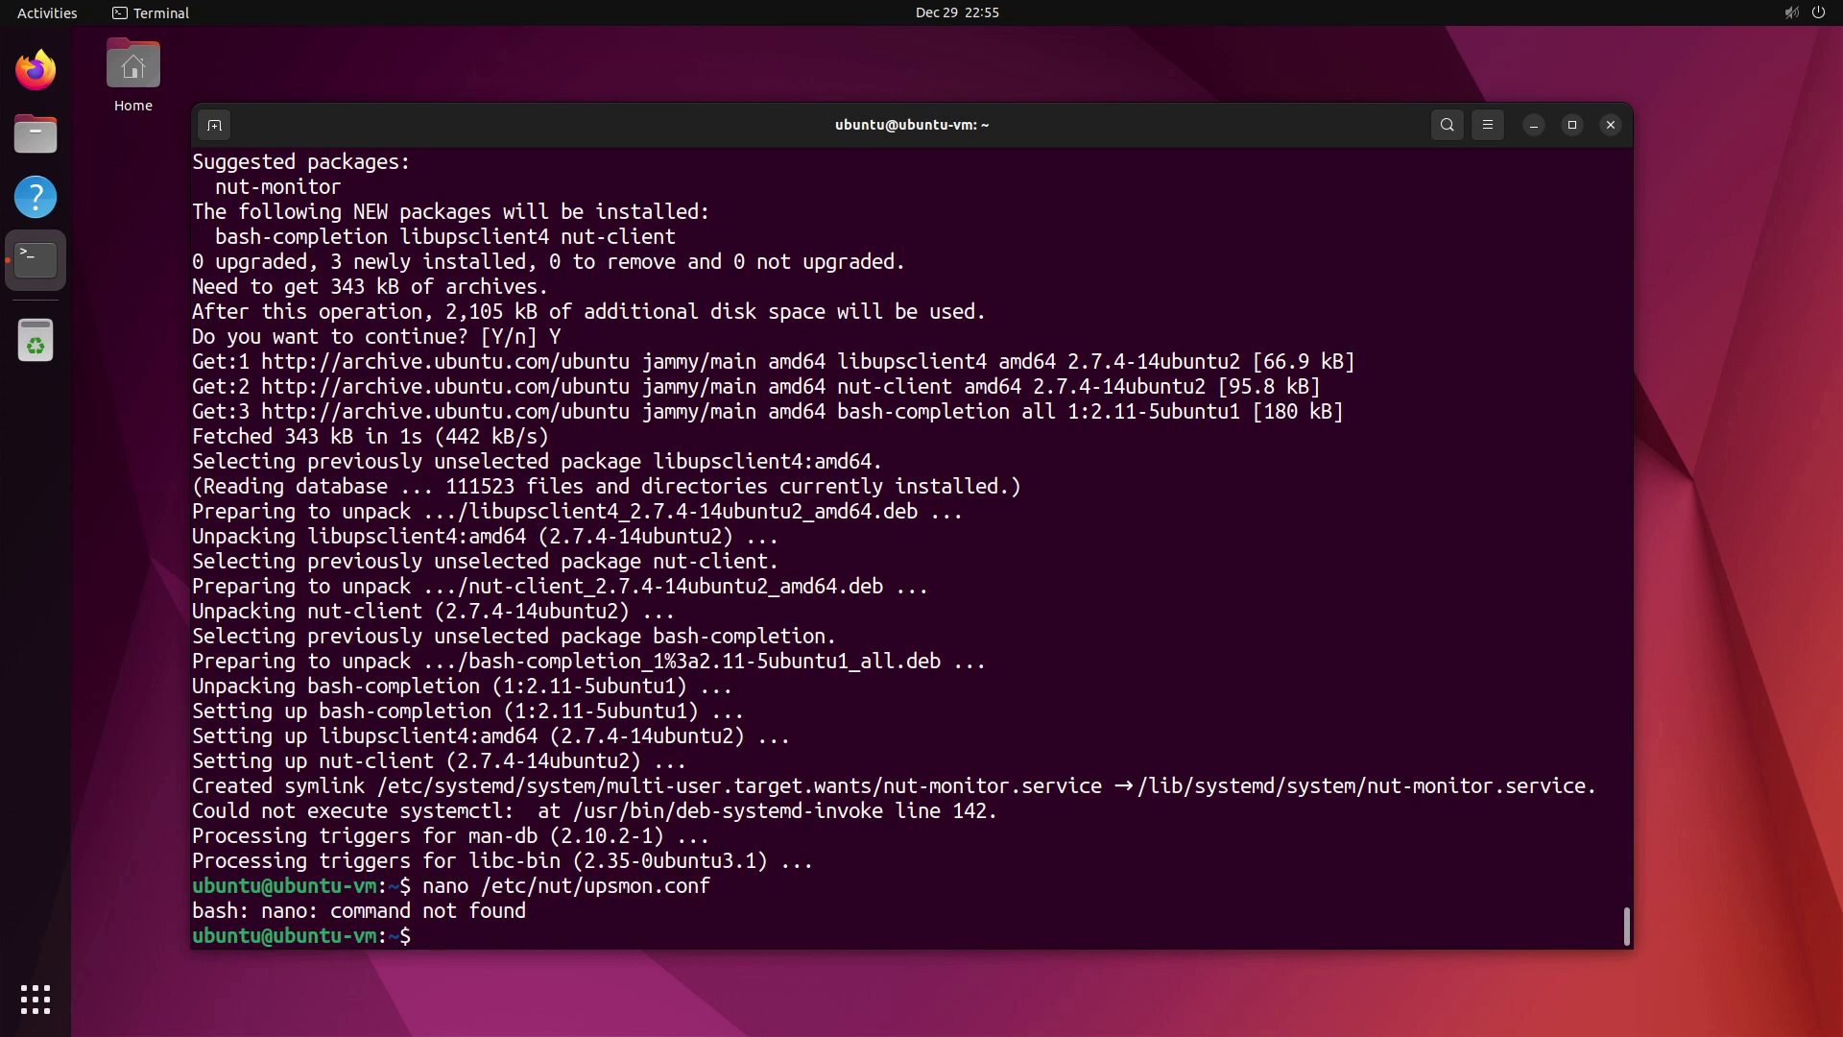
type("sudo apt install n")
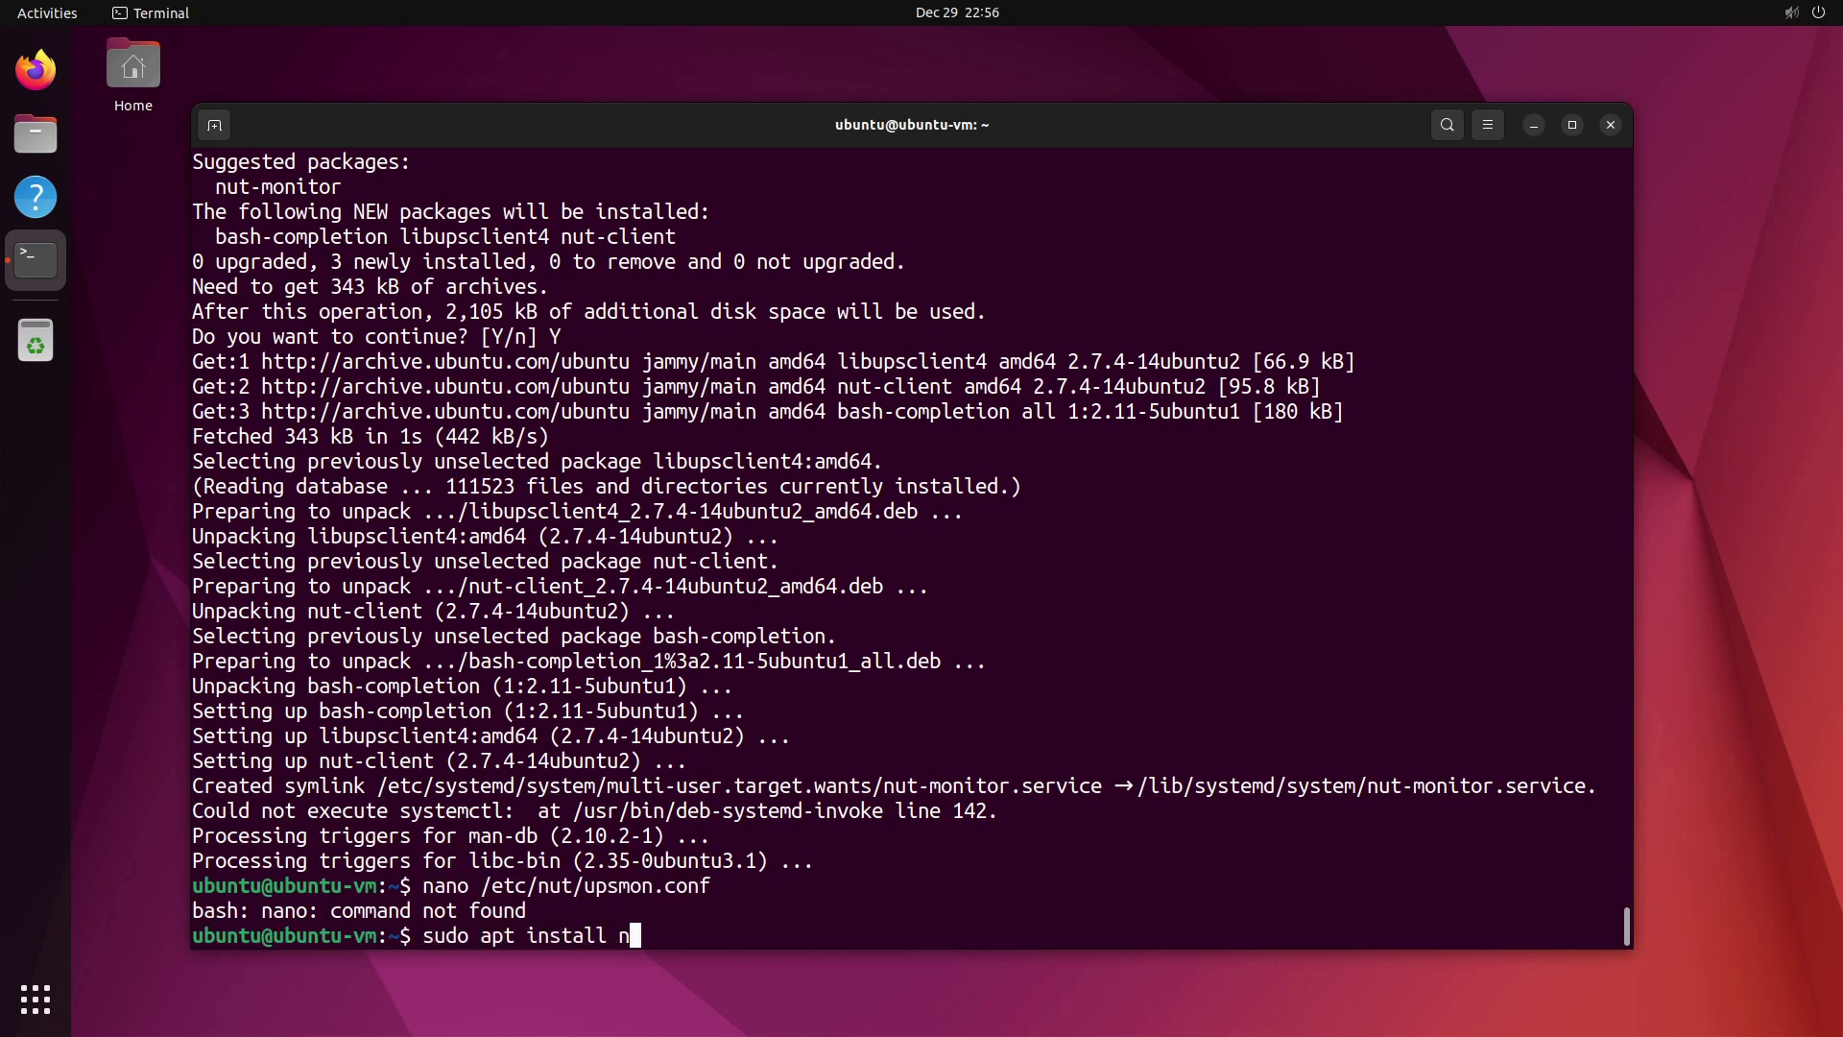
type("ano")
key("Return")
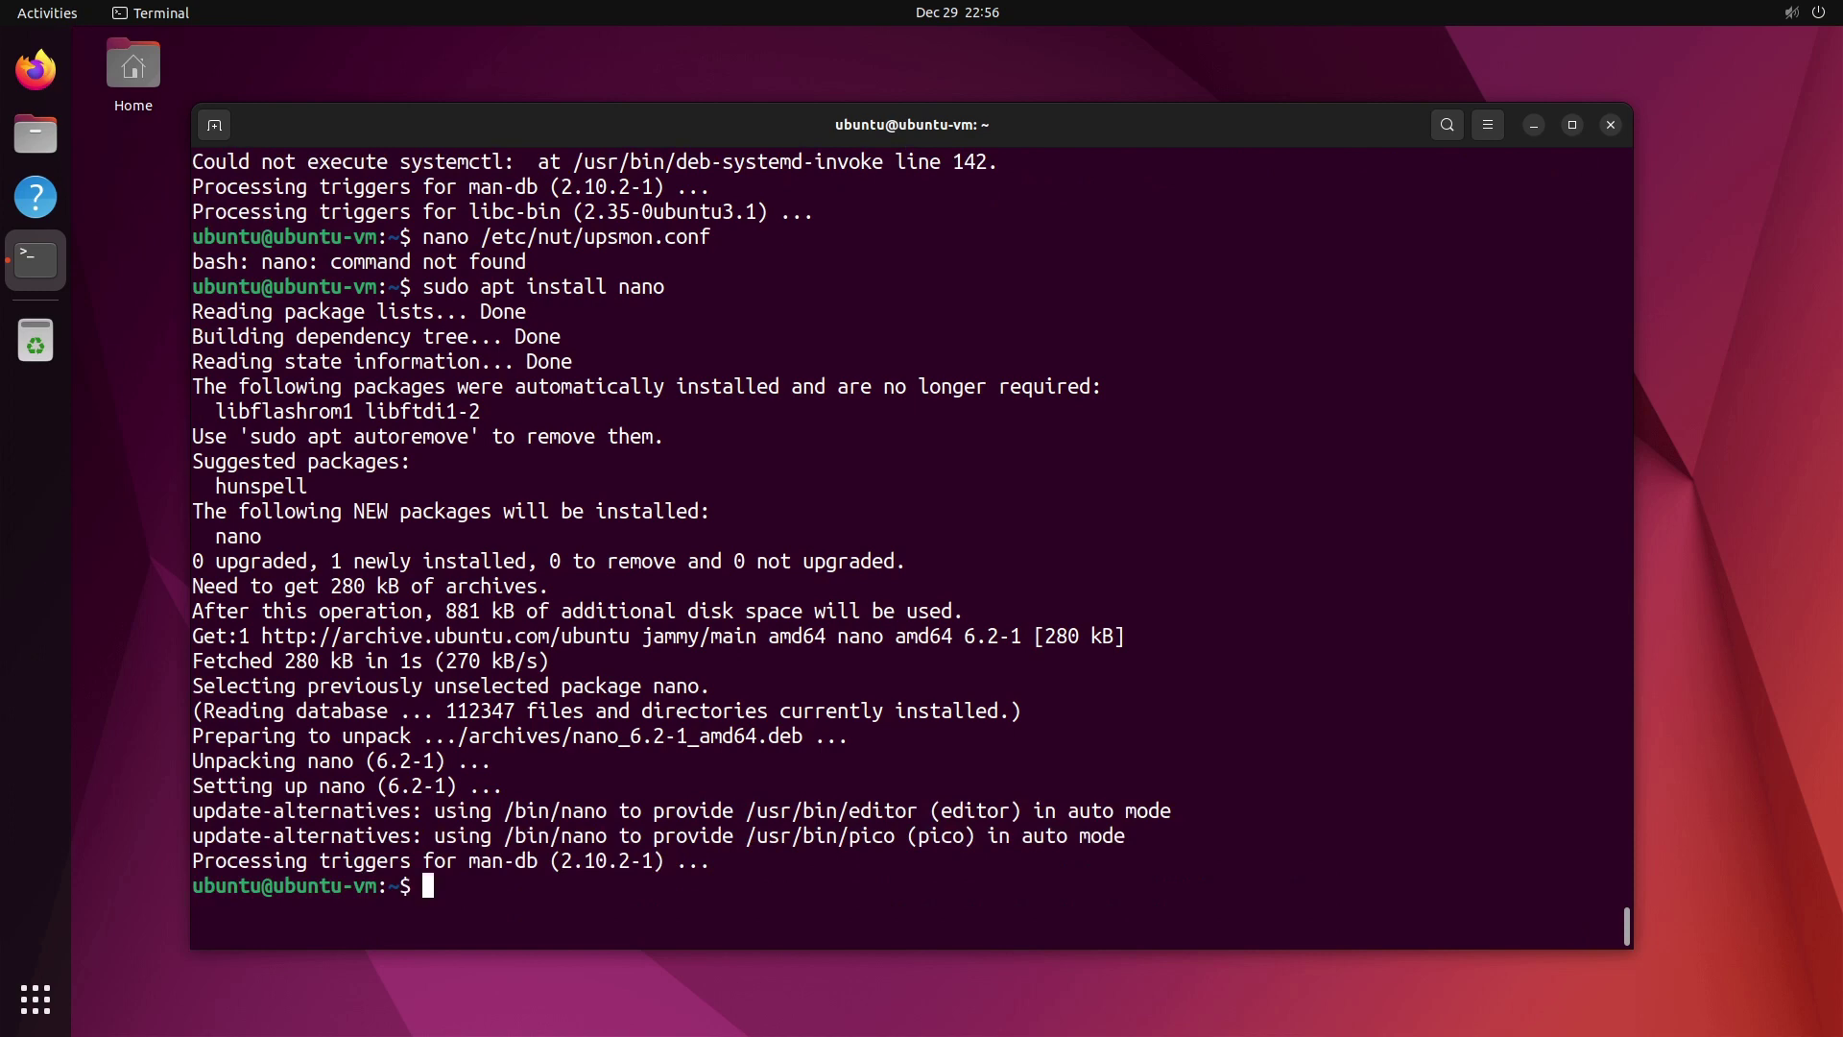
key("Up")
key("Up")
key("Return")
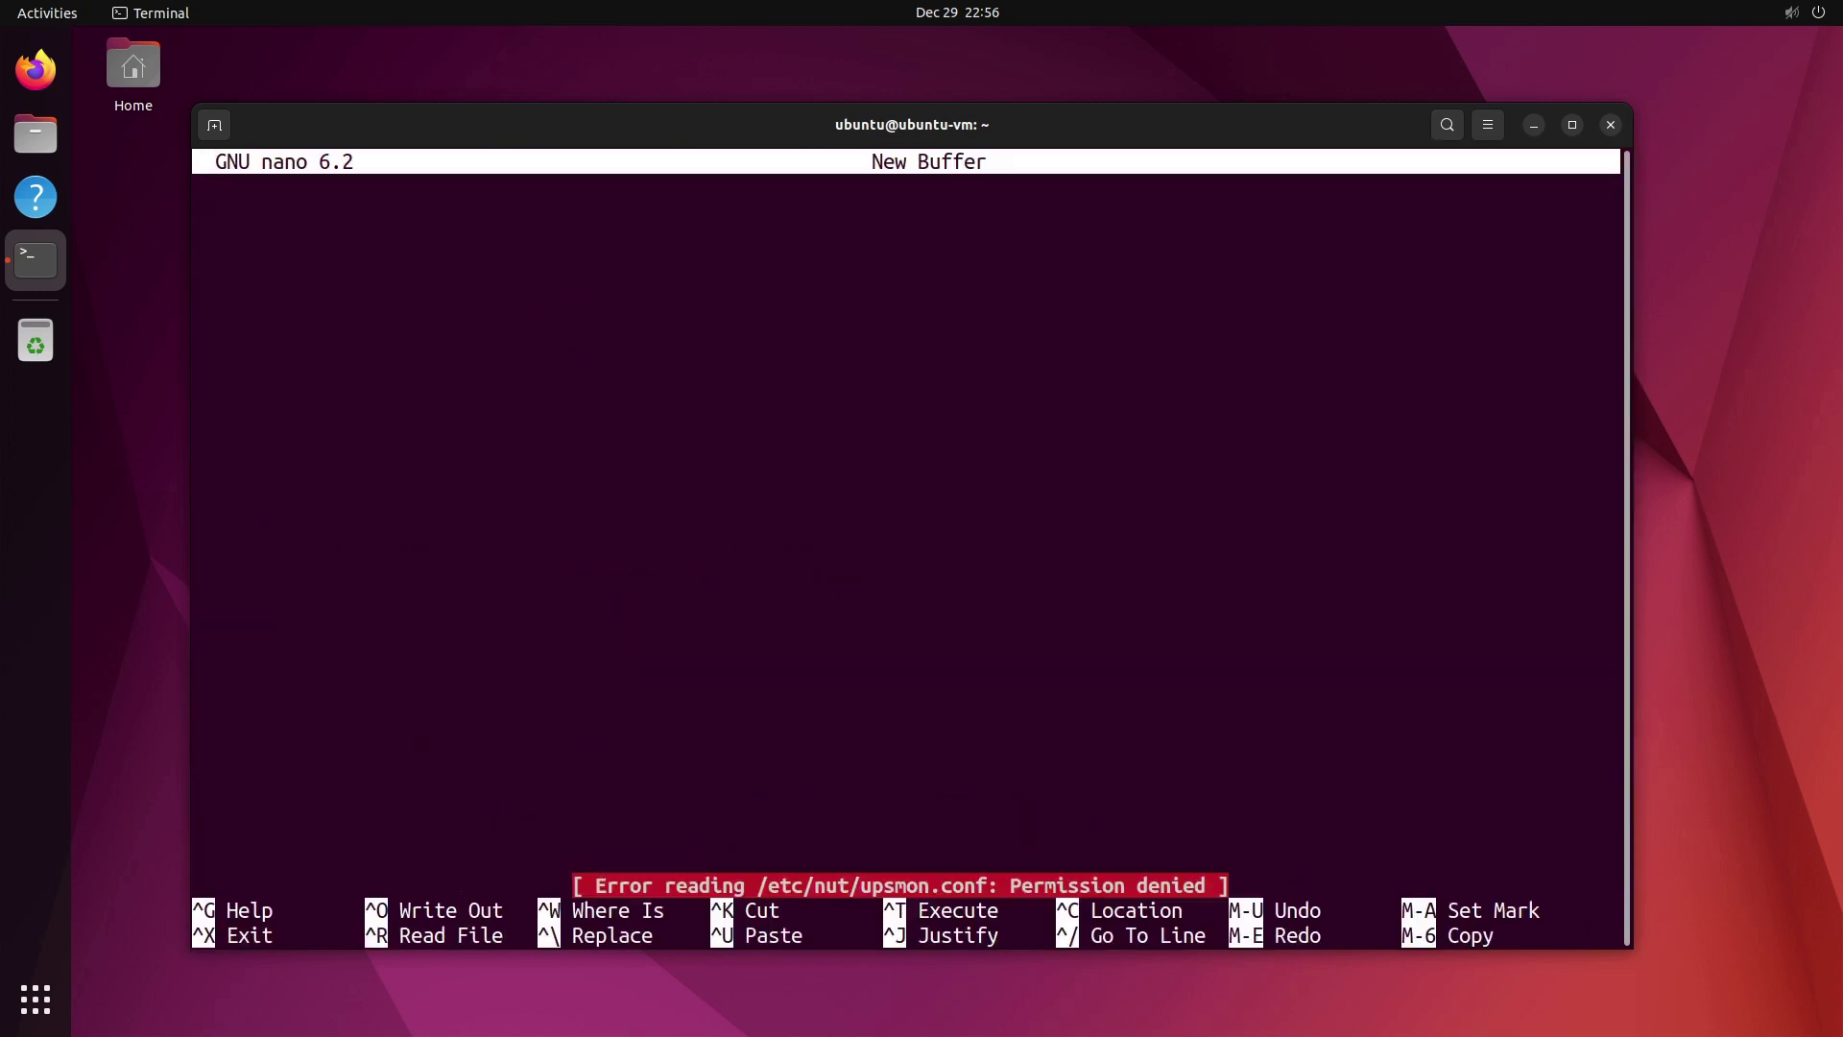
key("ctrl+x")
Open /etc/nut/upsmon.conf in nano with sudo by editing the previous command
key("Up")
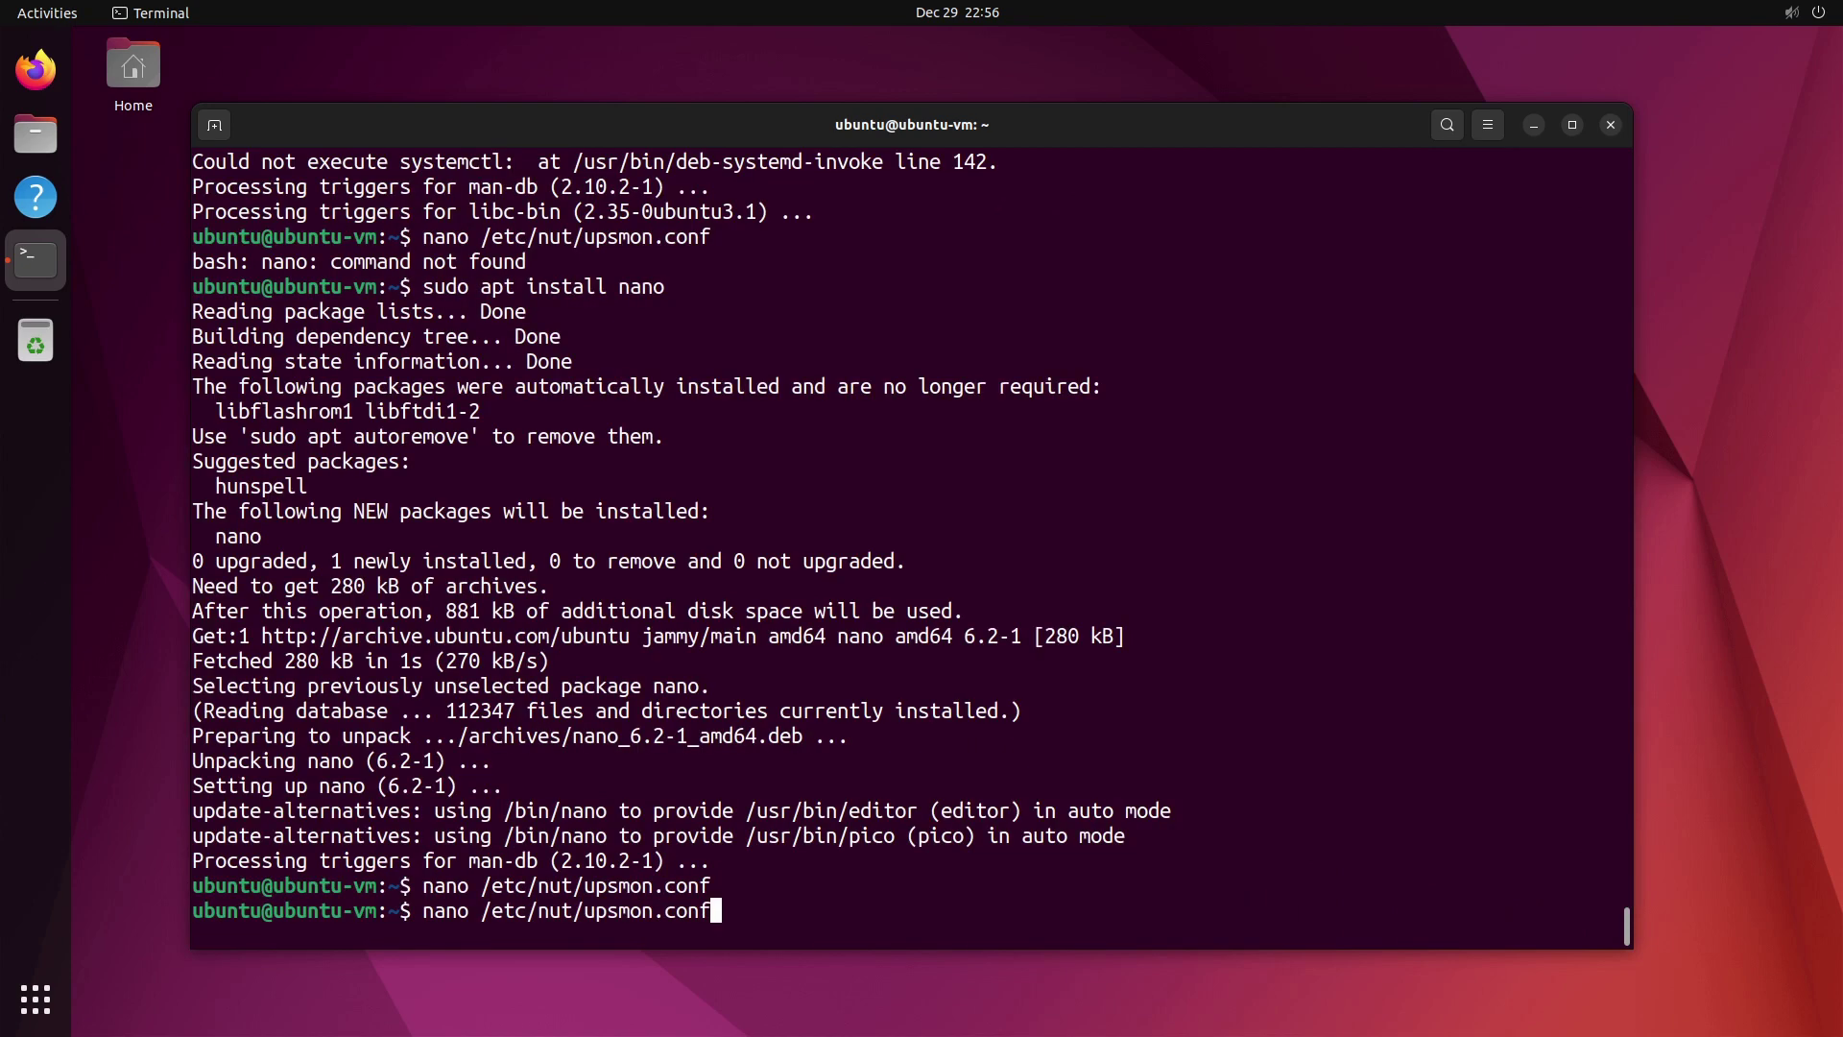
key("Left")
key("ctrl+Left")
key("ctrl+Left")
key("ctrl+Left")
key("ctrl+Left")
type("sudo")
key("Return")
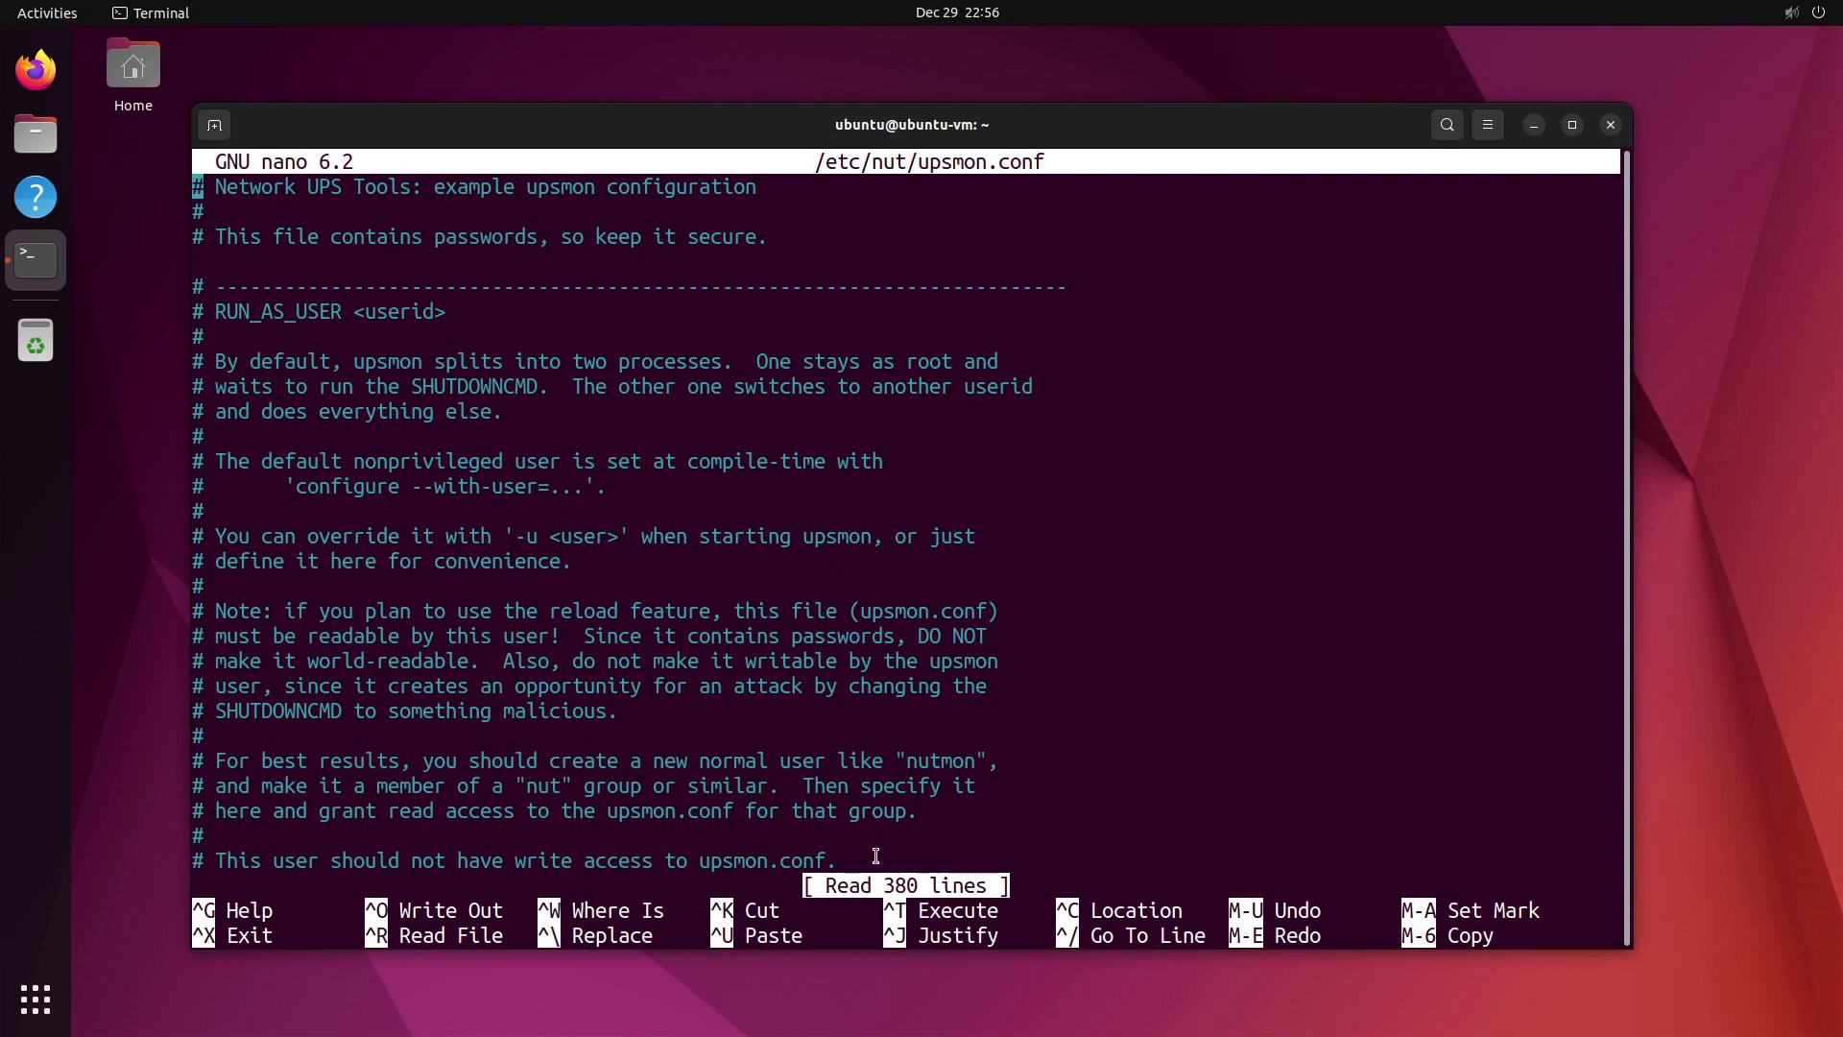
Delete the entire default contents of /etc/nut/upsmon.conf, from the first line to the end of the file
key("ctrl+k")
key("ctrl+k")
key("ctrl+k")
key("ctrl+k")
key("ctrl+k")
key("ctrl+k")
key("ctrl+k")
key("ctrl+k")
key("ctrl+k")
key("ctrl+k")
key("ctrl+k")
key("ctrl+k")
key("ctrl+k")
key("ctrl+k")
key("ctrl+k")
key("ctrl+k")
key("ctrl+k")
key("ctrl+k")
key("ctrl+k")
key("ctrl+k")
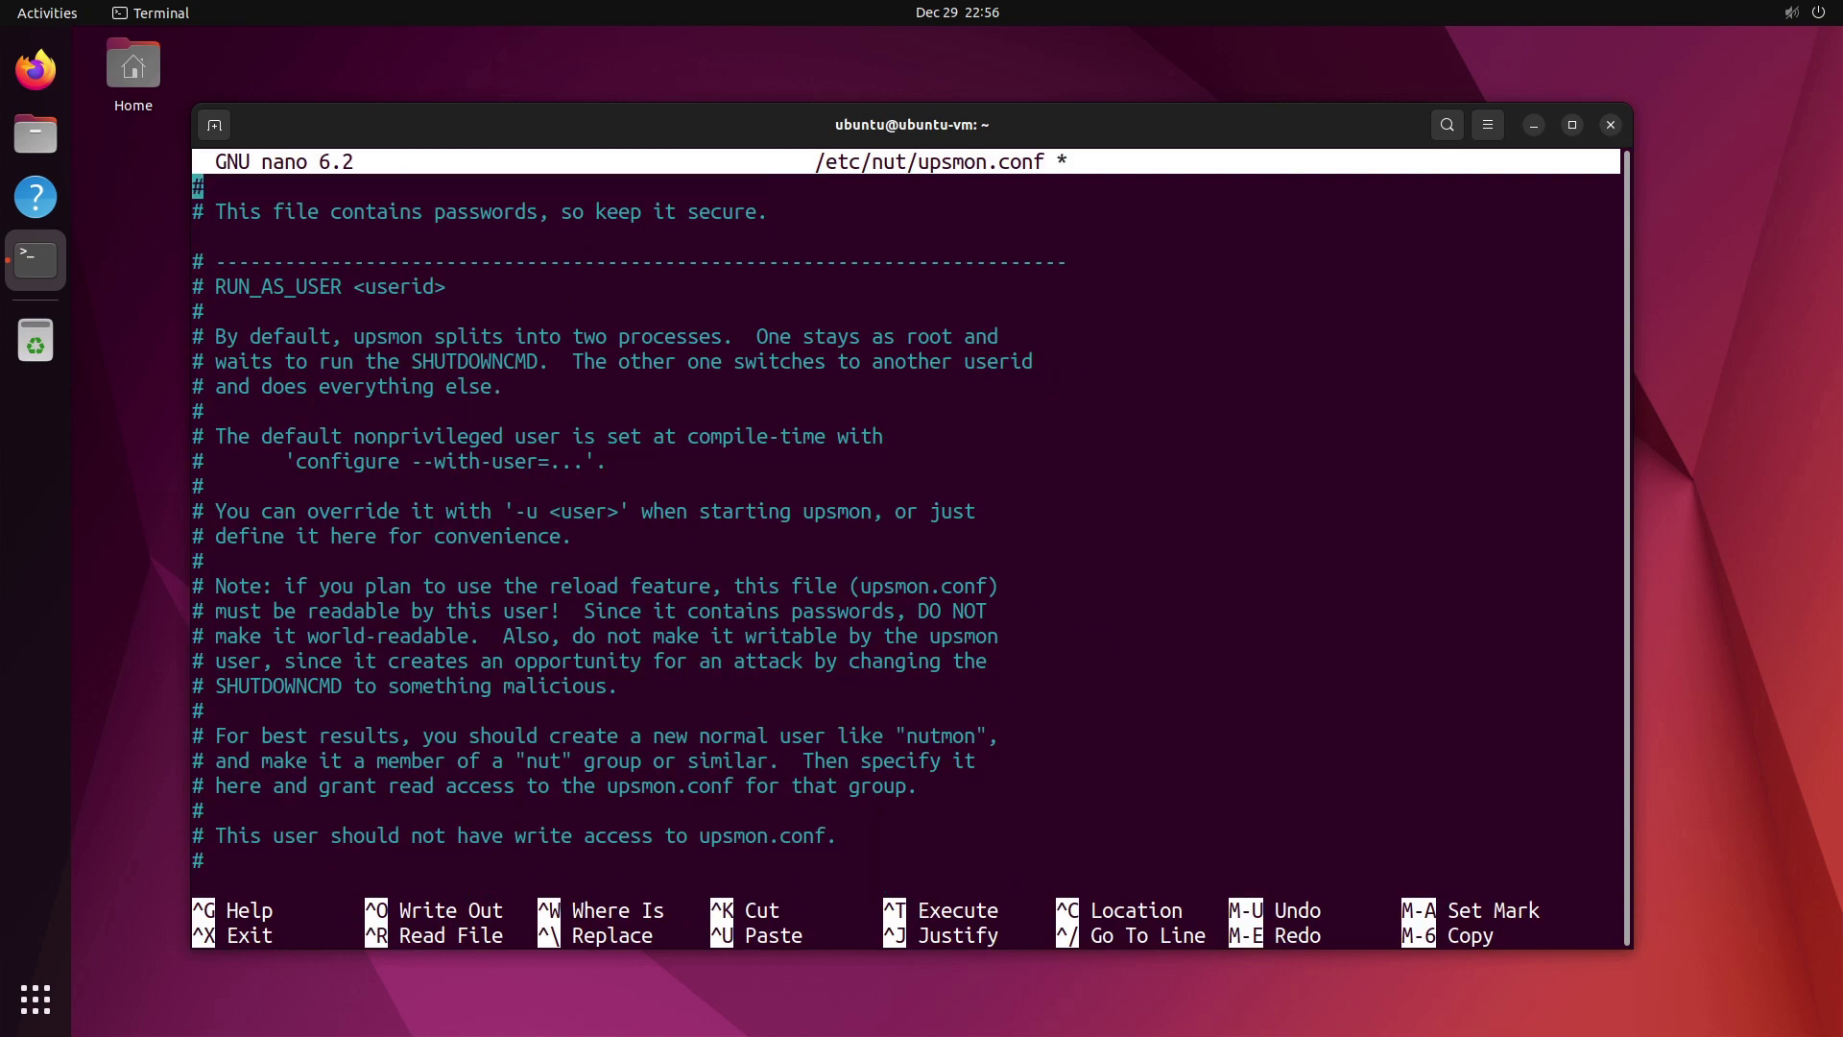
key("ctrl+k")
key("ctrl+k")
key("ctrl+k")
key("ctrl+k")
key("ctrl+k")
key("ctrl+k")
key("ctrl+k")
key("ctrl+k")
key("ctrl+k")
key("ctrl+k")
key("ctrl+k")
key("ctrl+k")
key("ctrl+k")
key("ctrl+k")
key("ctrl+k")
key("ctrl+k")
key("ctrl+k")
key("ctrl+k")
key("ctrl+k")
key("ctrl+k")
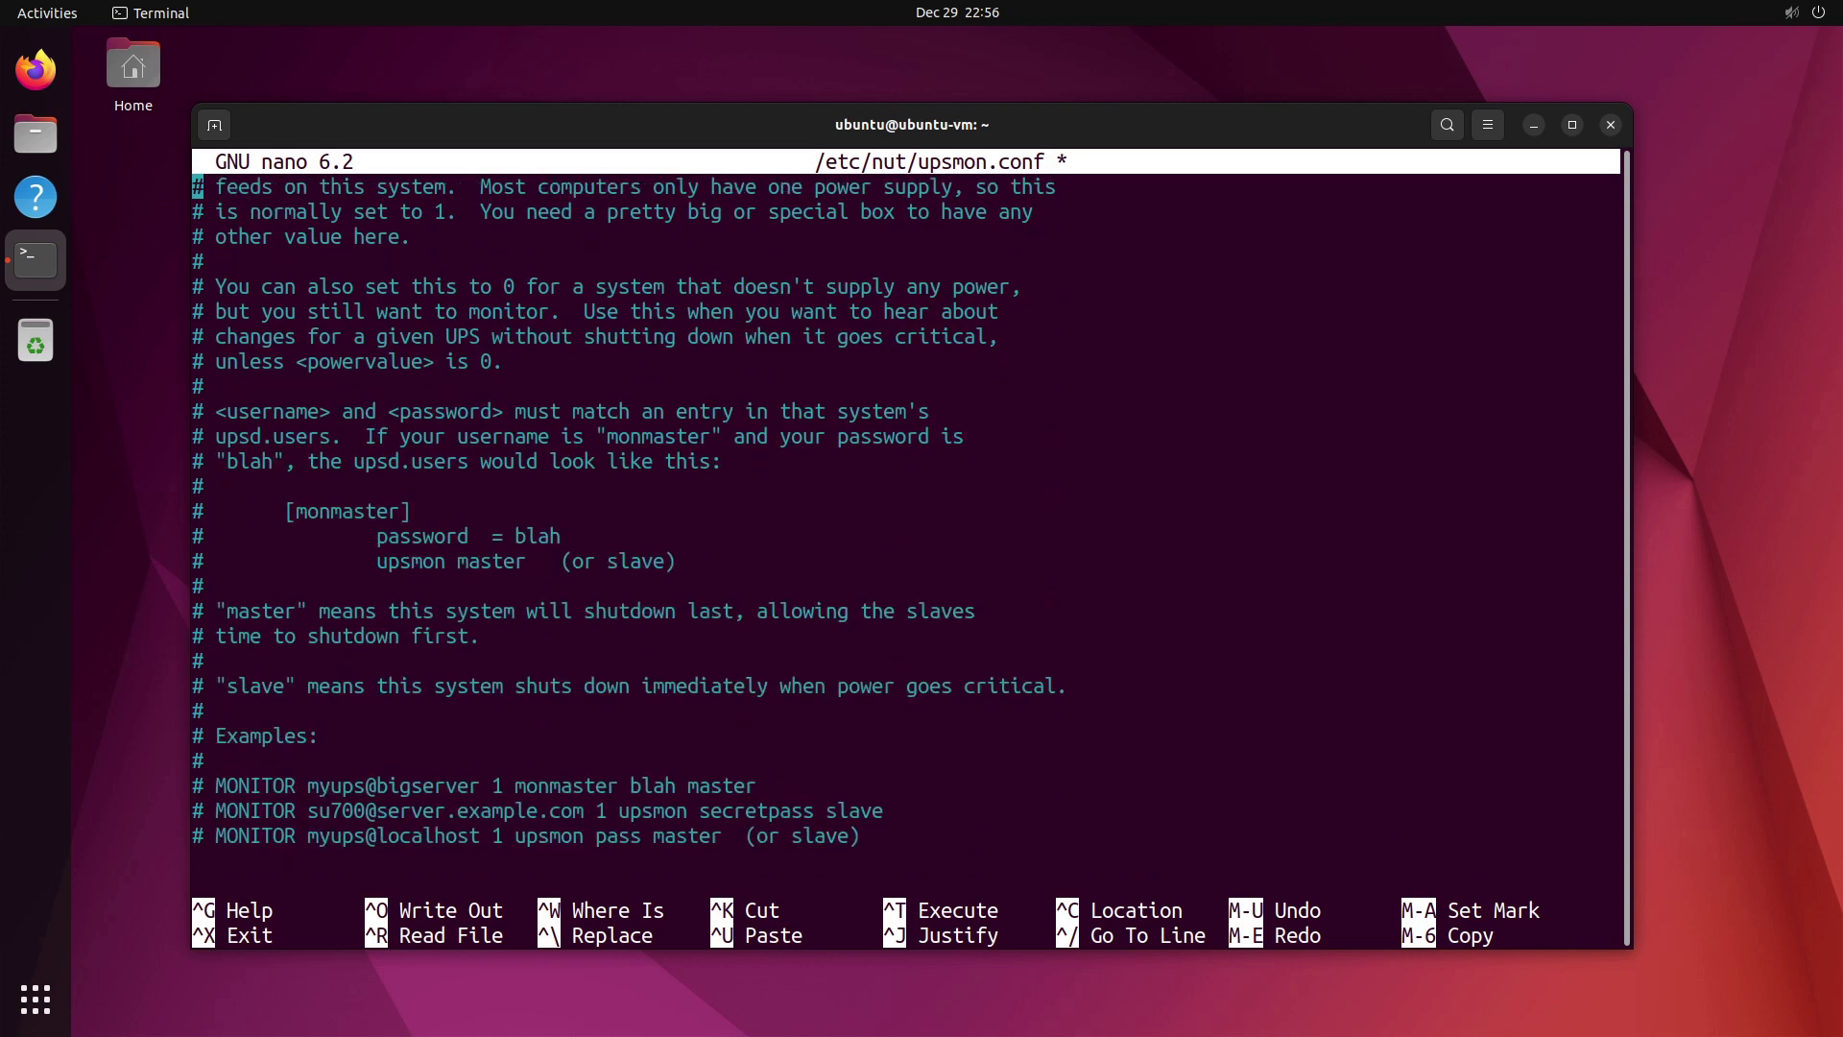
key("ctrl+k")
key("ctrl+k")
key("ctrl+k")
key("ctrl+k")
key("ctrl+k")
key("ctrl+k")
key("ctrl+k")
key("ctrl+k")
key("ctrl+k")
key("ctrl+k")
key("ctrl+k")
key("ctrl+k")
key("ctrl+k")
key("ctrl+k")
key("ctrl+k")
key("ctrl+k")
key("ctrl+k")
key("ctrl+k")
key("ctrl+k")
key("ctrl+k")
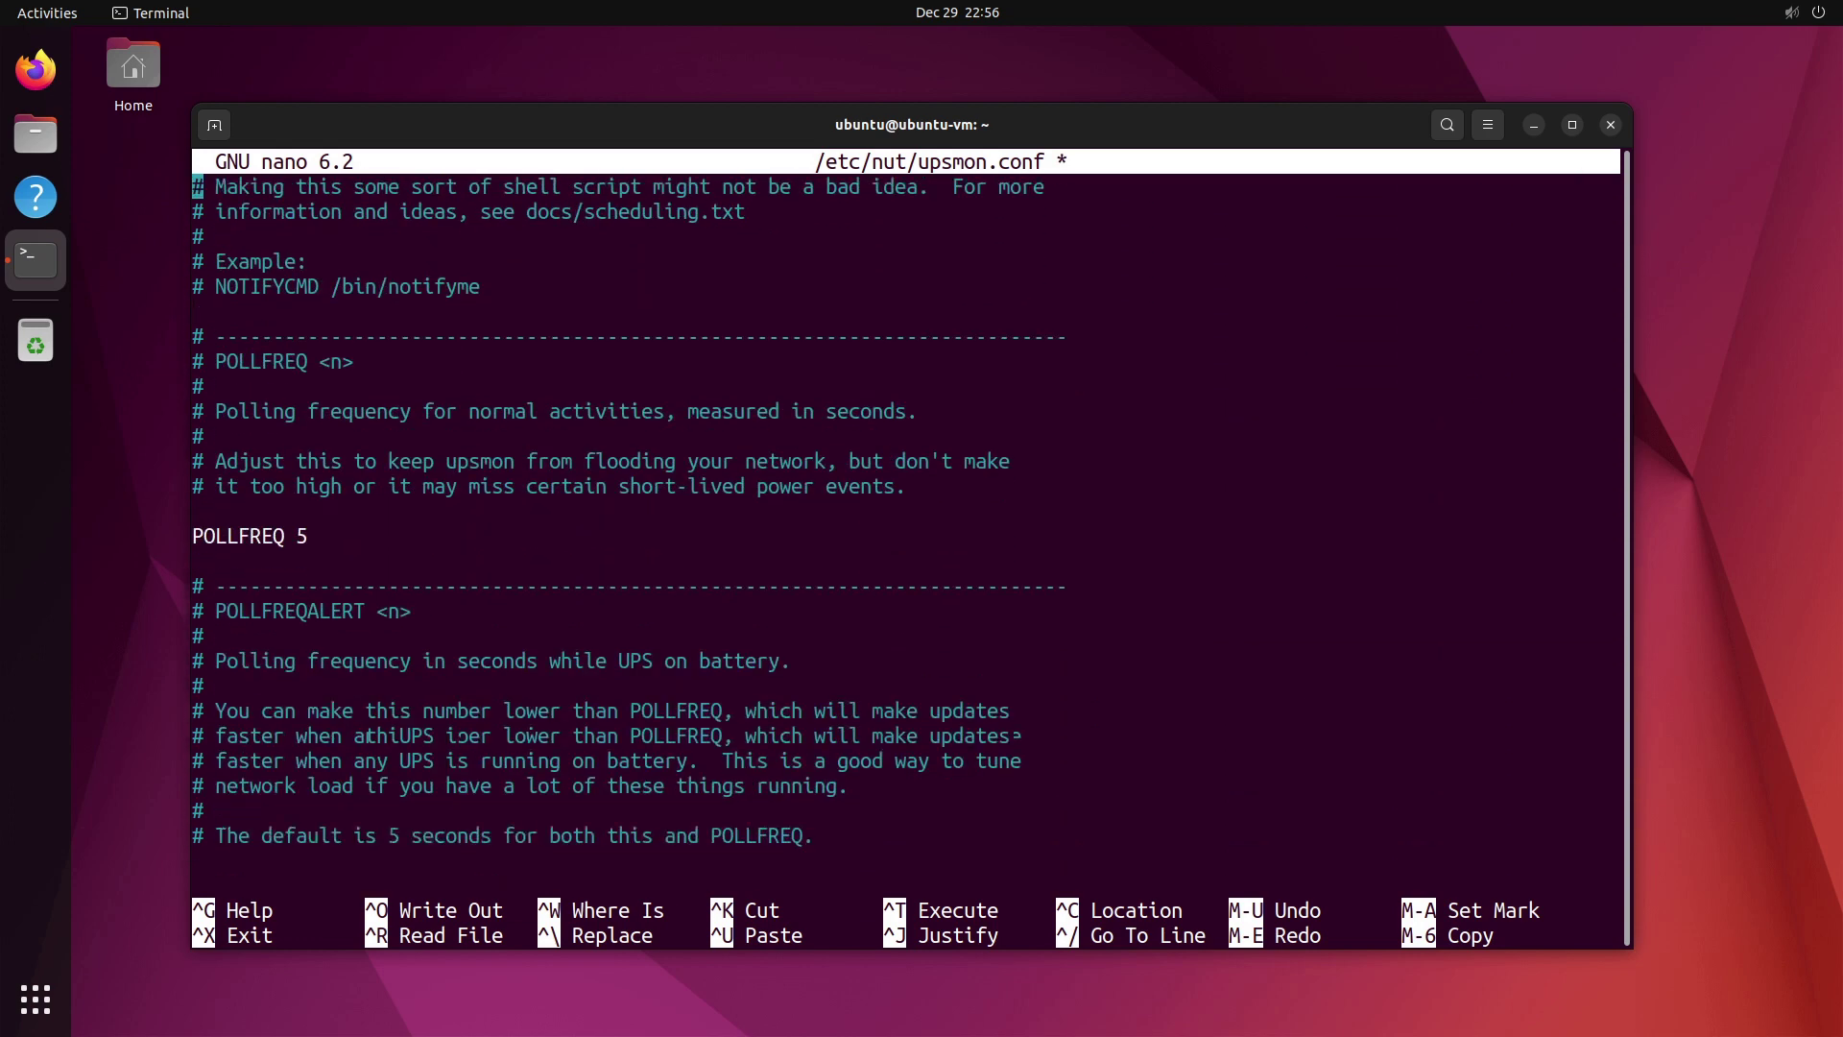
key("ctrl+k")
key("ctrl+k")
key("ctrl+k")
key("ctrl+k")
key("ctrl+k")
key("ctrl+k")
key("ctrl+k")
key("ctrl+k")
key("ctrl+k")
key("ctrl+k")
key("ctrl+k")
key("ctrl+k")
key("ctrl+k")
key("ctrl+k")
key("ctrl+k")
key("ctrl+k")
key("ctrl+k")
key("ctrl+k")
key("ctrl+k")
key("ctrl+k")
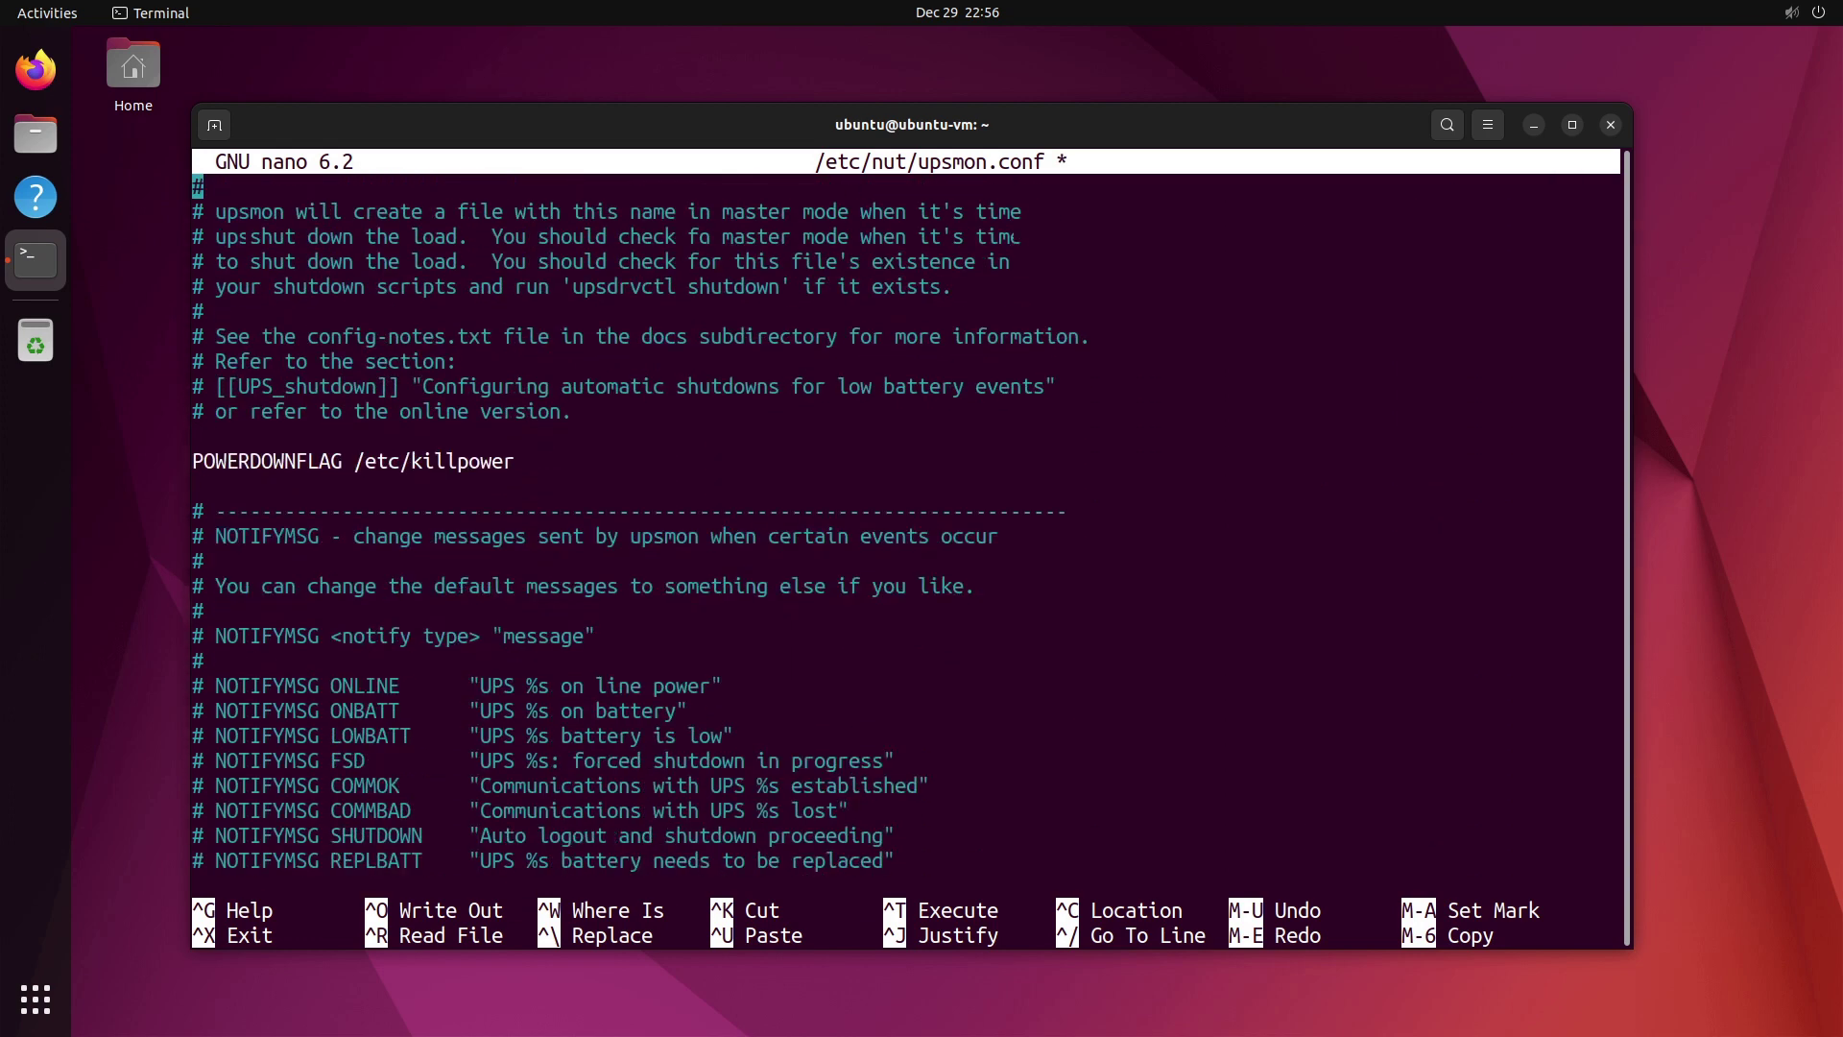
key("ctrl+k")
key("ctrl+k")
key("ctrl+k")
key("ctrl+k")
key("ctrl+k")
key("ctrl+k")
key("ctrl+k")
key("ctrl+k")
key("ctrl+k")
key("ctrl+k")
key("ctrl+k")
key("ctrl+k")
key("ctrl+k")
key("ctrl+k")
key("ctrl+k")
key("ctrl+k")
key("ctrl+k")
key("ctrl+k")
key("ctrl+k")
key("ctrl+k")
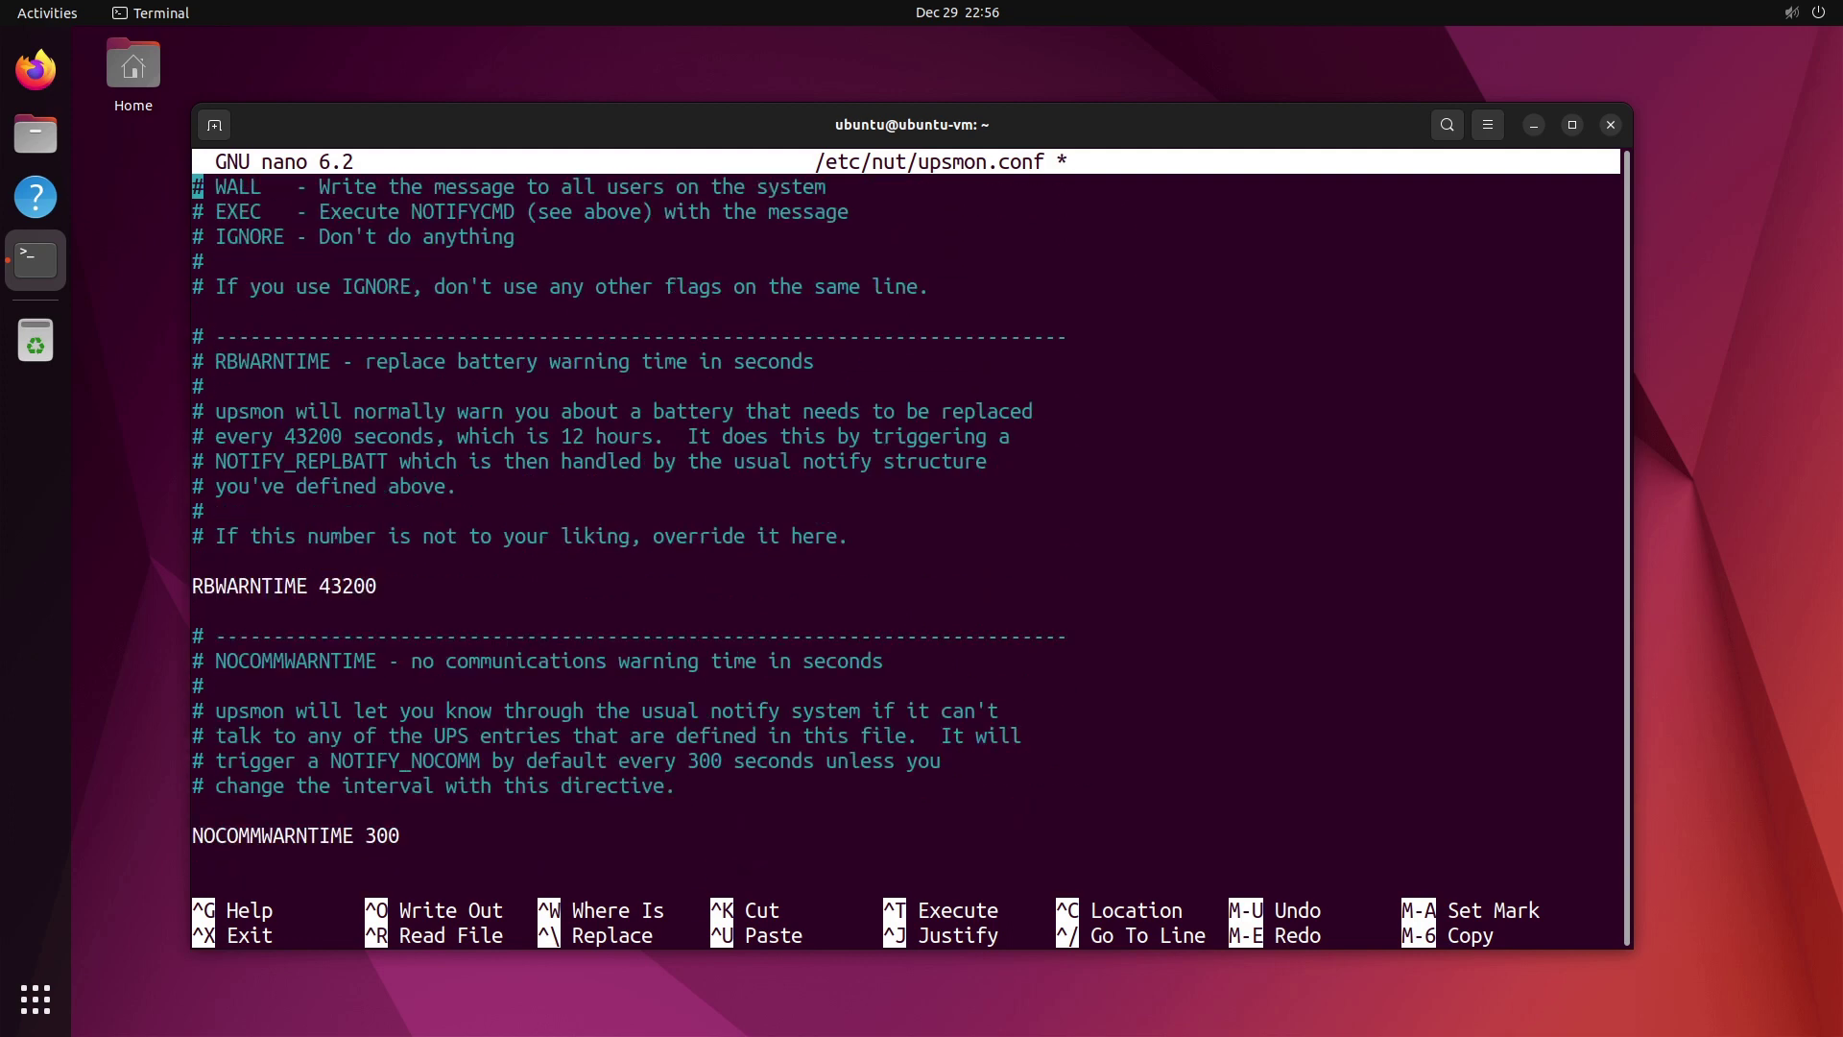
key("ctrl+k")
key("ctrl+k")
key("ctrl+k")
key("ctrl+k")
key("ctrl+k")
key("ctrl+k")
key("ctrl+k")
key("ctrl+k")
key("ctrl+k")
key("ctrl+k")
key("ctrl+k")
key("ctrl+k")
key("ctrl+k")
key("ctrl+k")
key("ctrl+k")
key("ctrl+k")
key("ctrl+k")
key("ctrl+k")
key("ctrl+k")
key("ctrl+k")
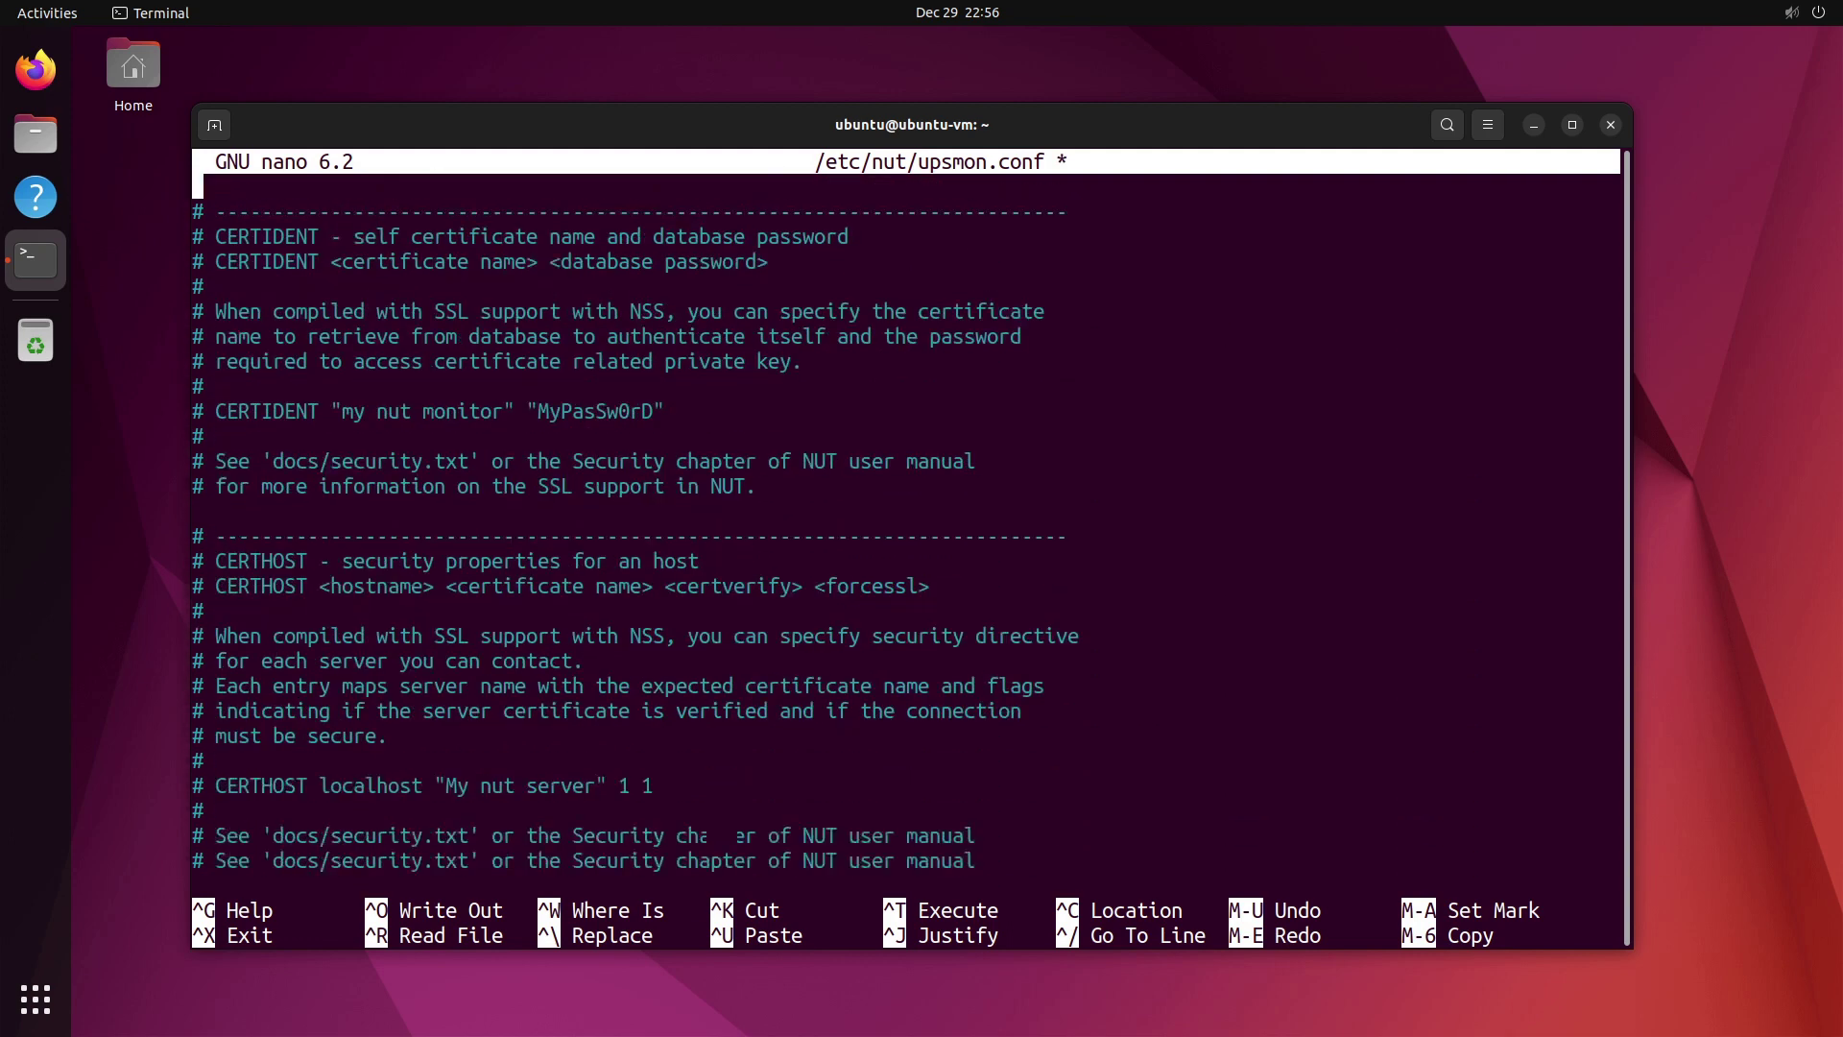
key("ctrl+k")
key("ctrl+k")
key("ctrl+k")
key("ctrl+k")
key("ctrl+k")
key("ctrl+k")
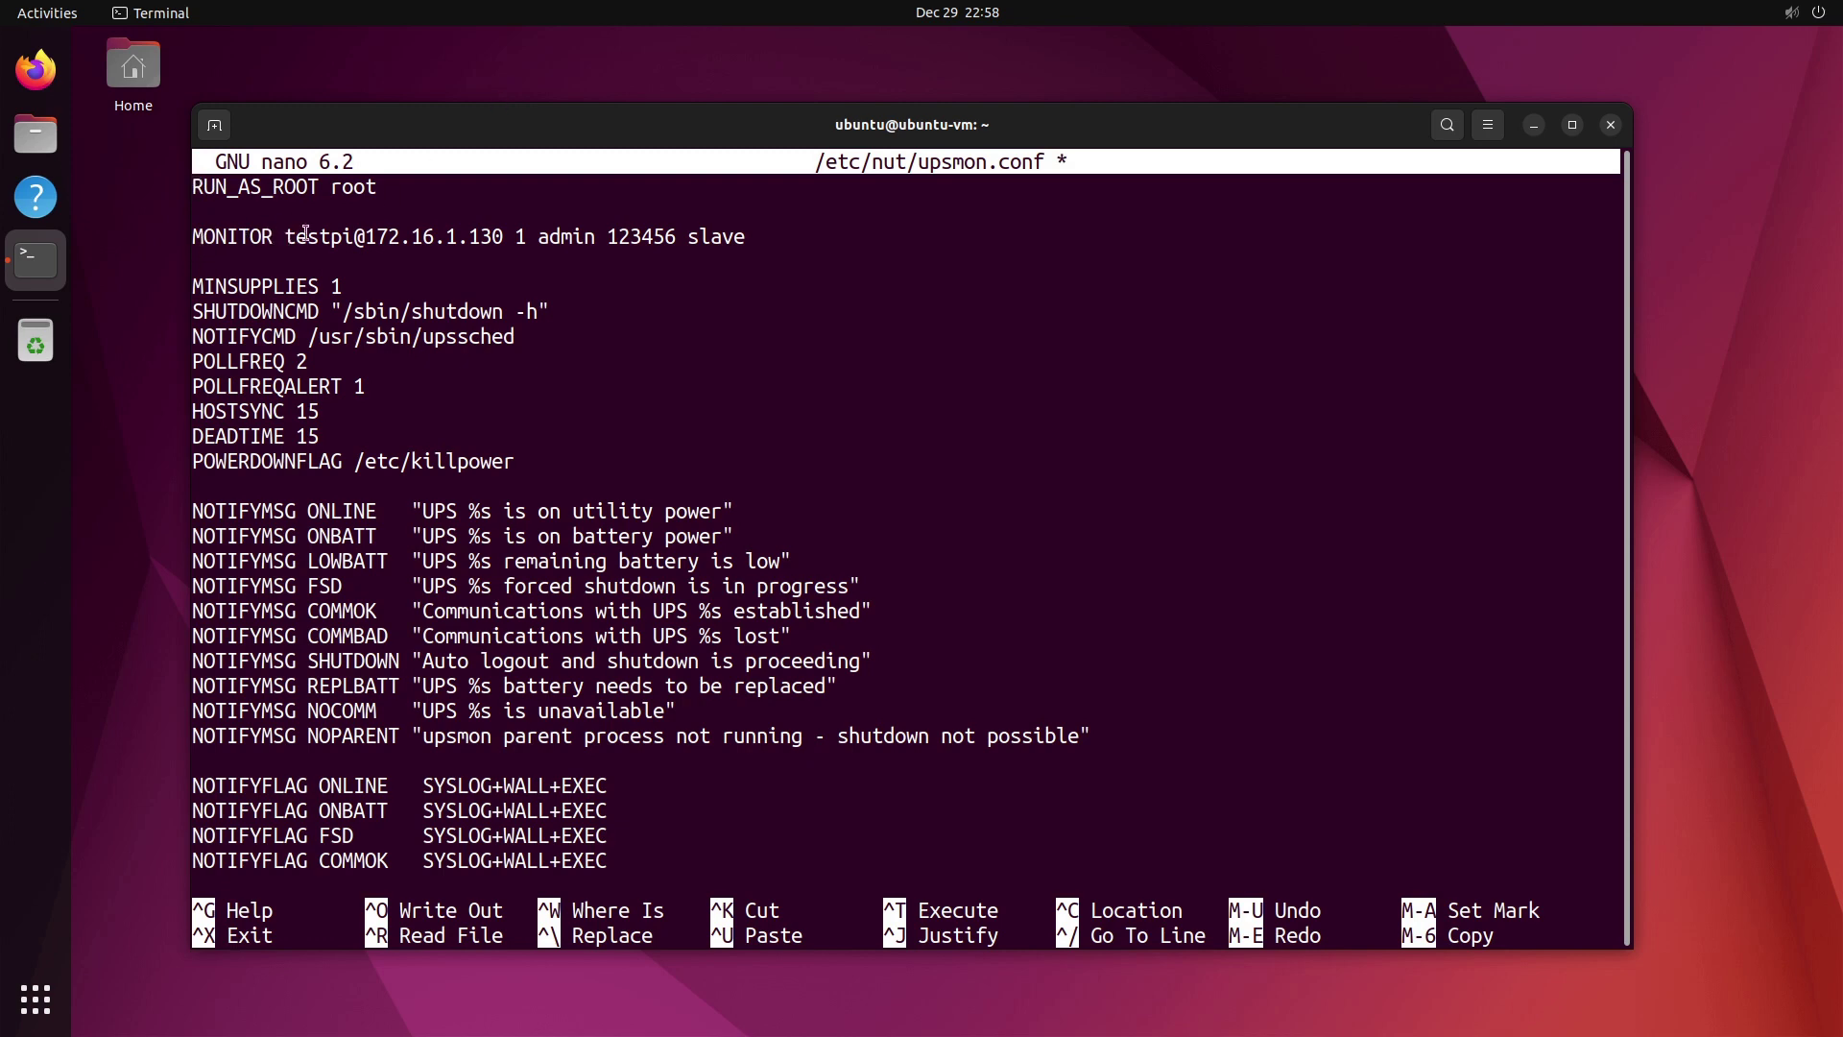
Examine the MONITOR line in upsmon.conf, highlighting the UPS name, username, password and slave role in turn
left_click_drag(288, 238, 350, 240)
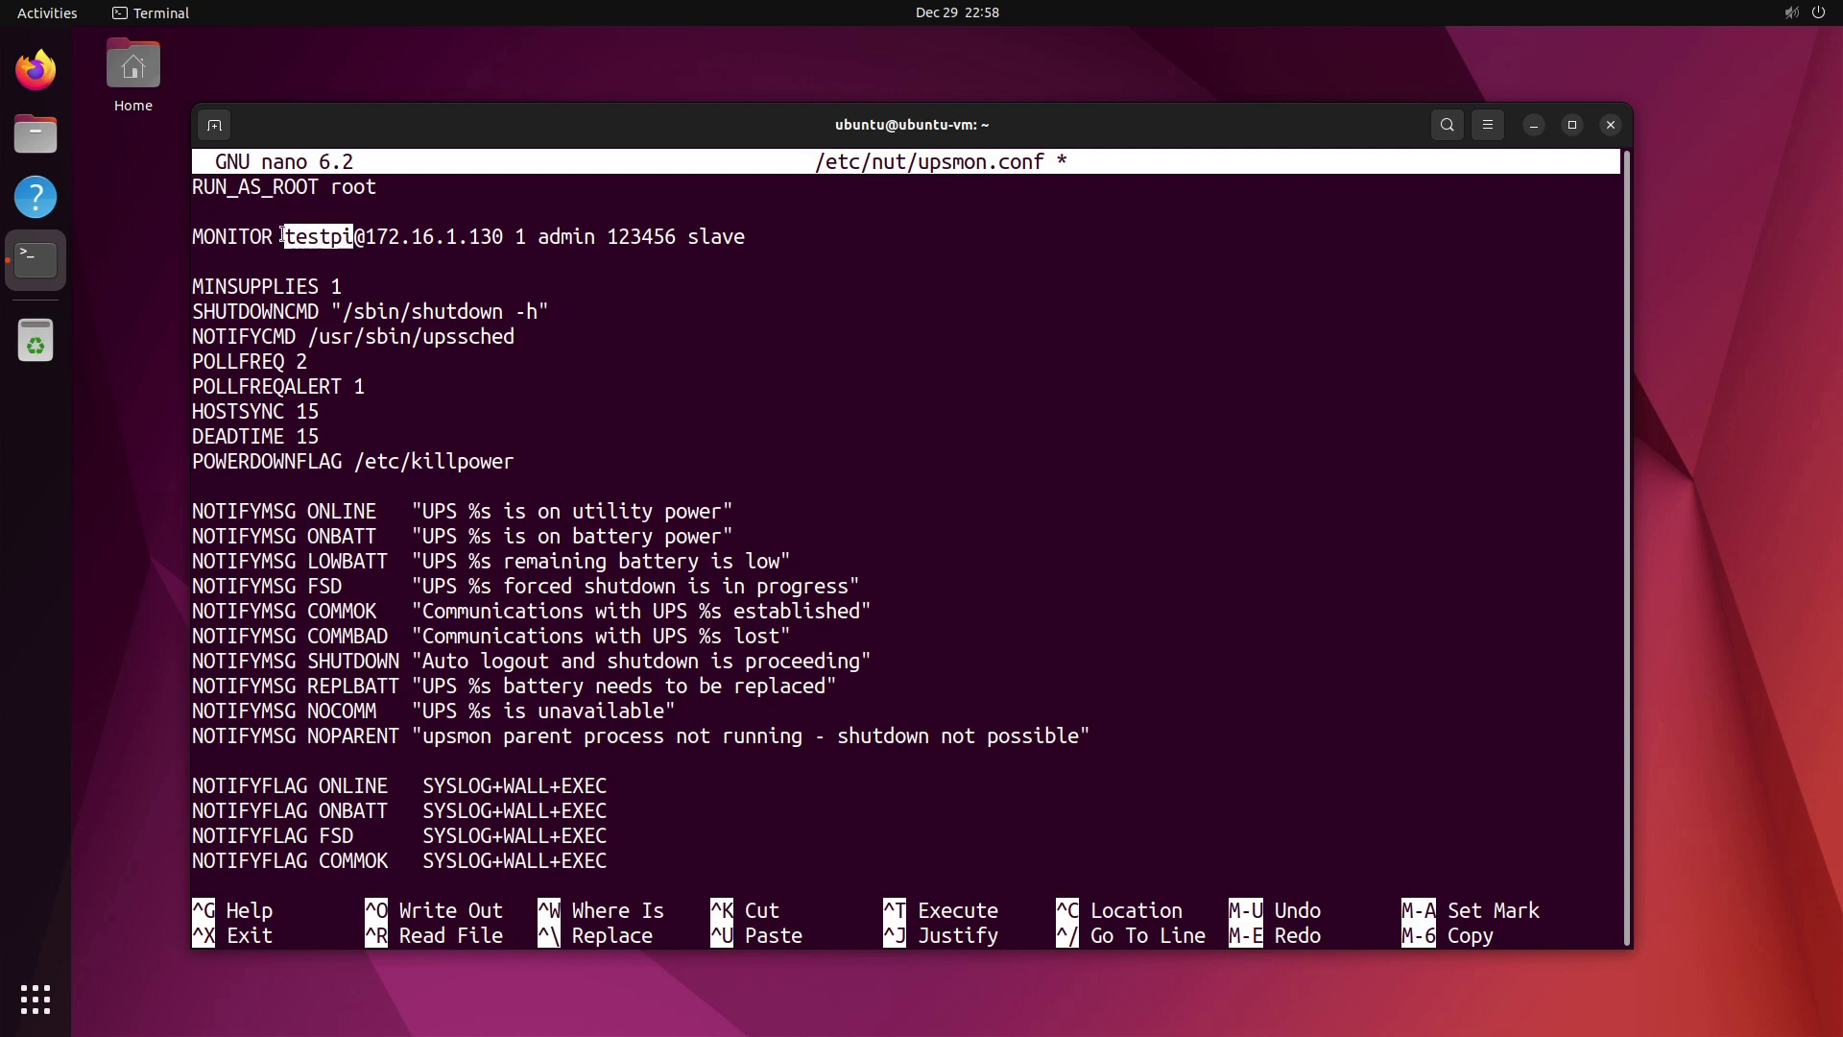
left_click(328, 248, "shift")
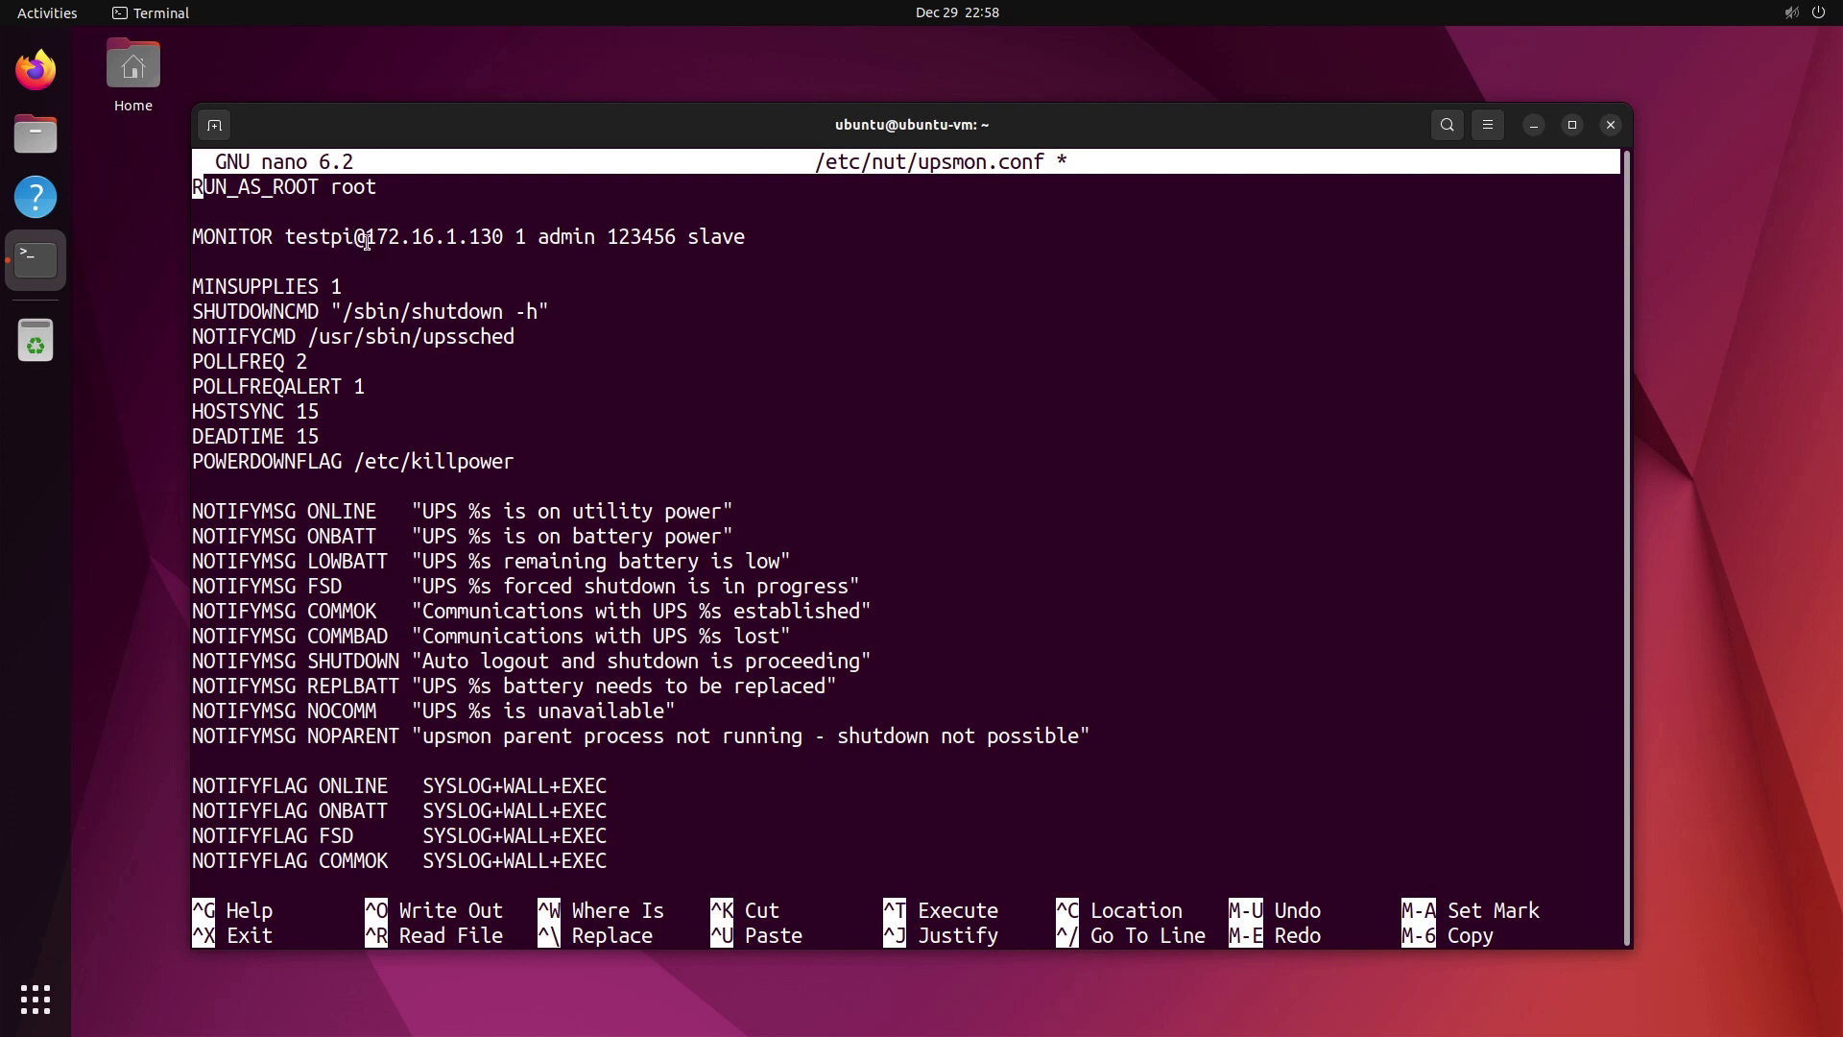
left_click(519, 239)
left_click_drag(539, 240, 598, 240)
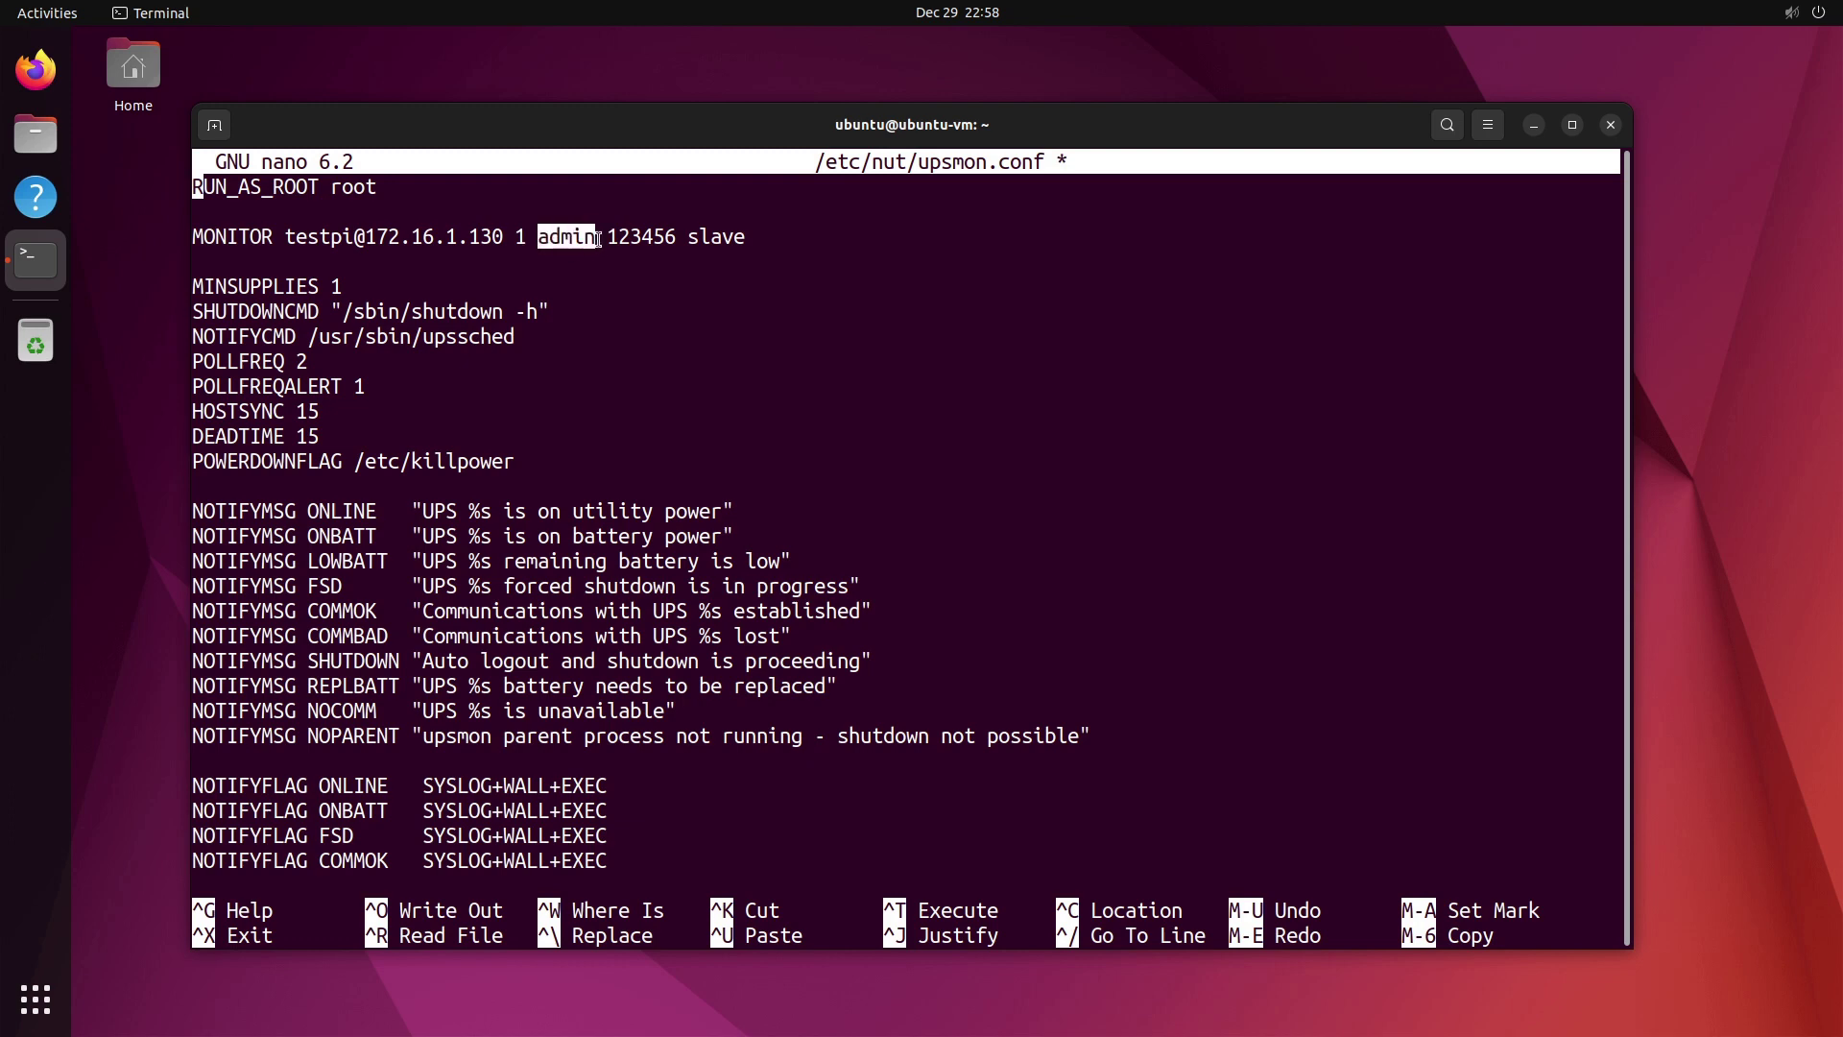
left_click(630, 276)
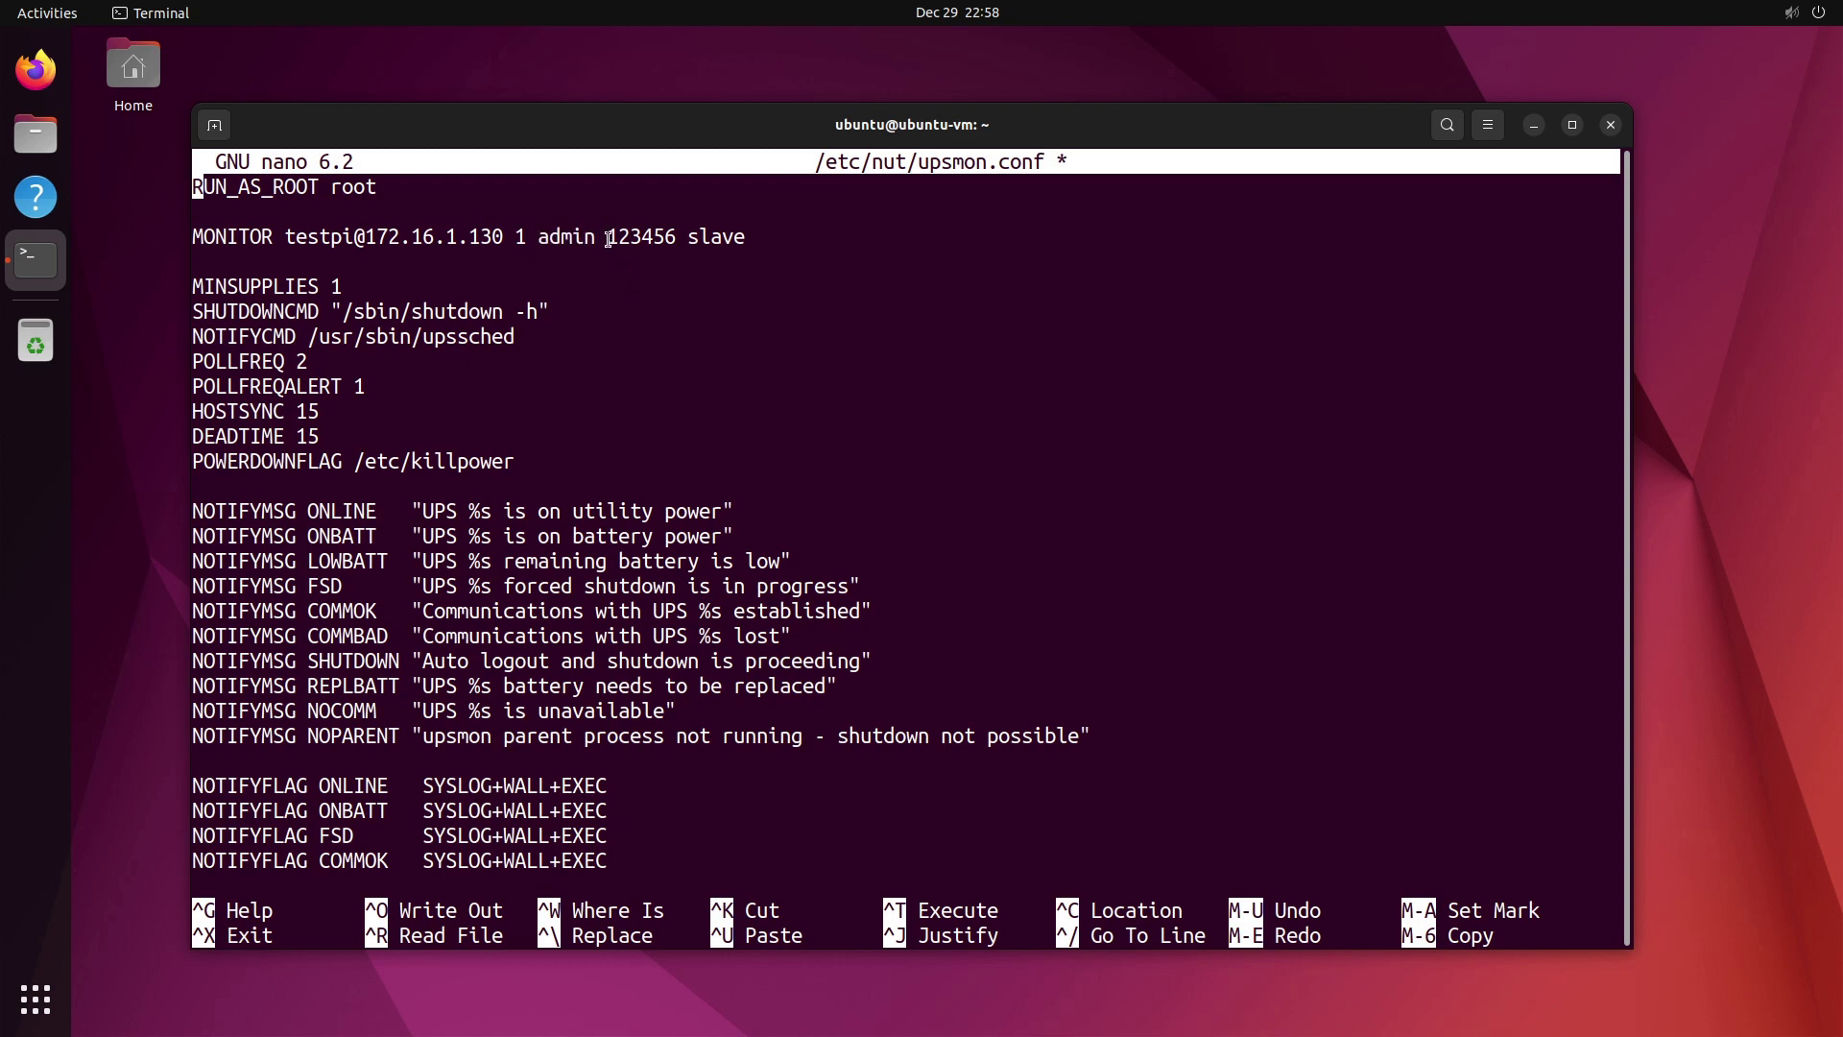
left_click_drag(609, 239, 685, 236)
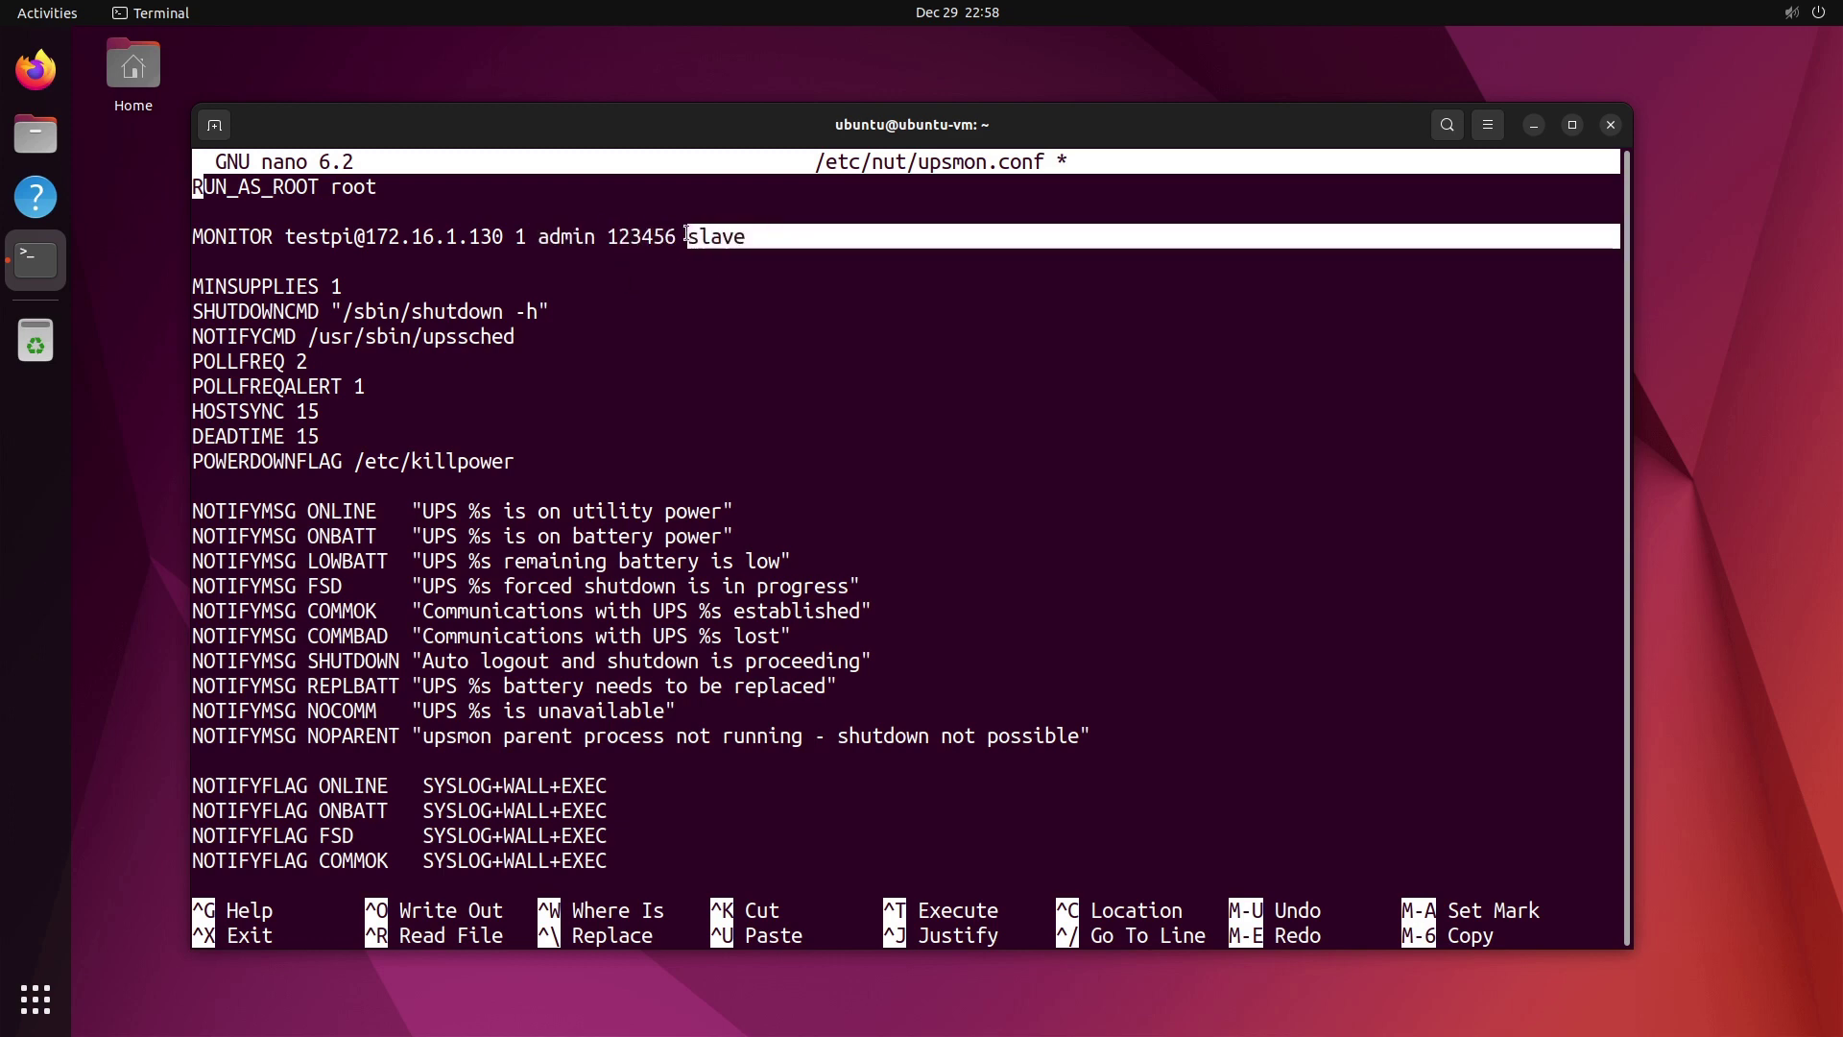
left_click(720, 272)
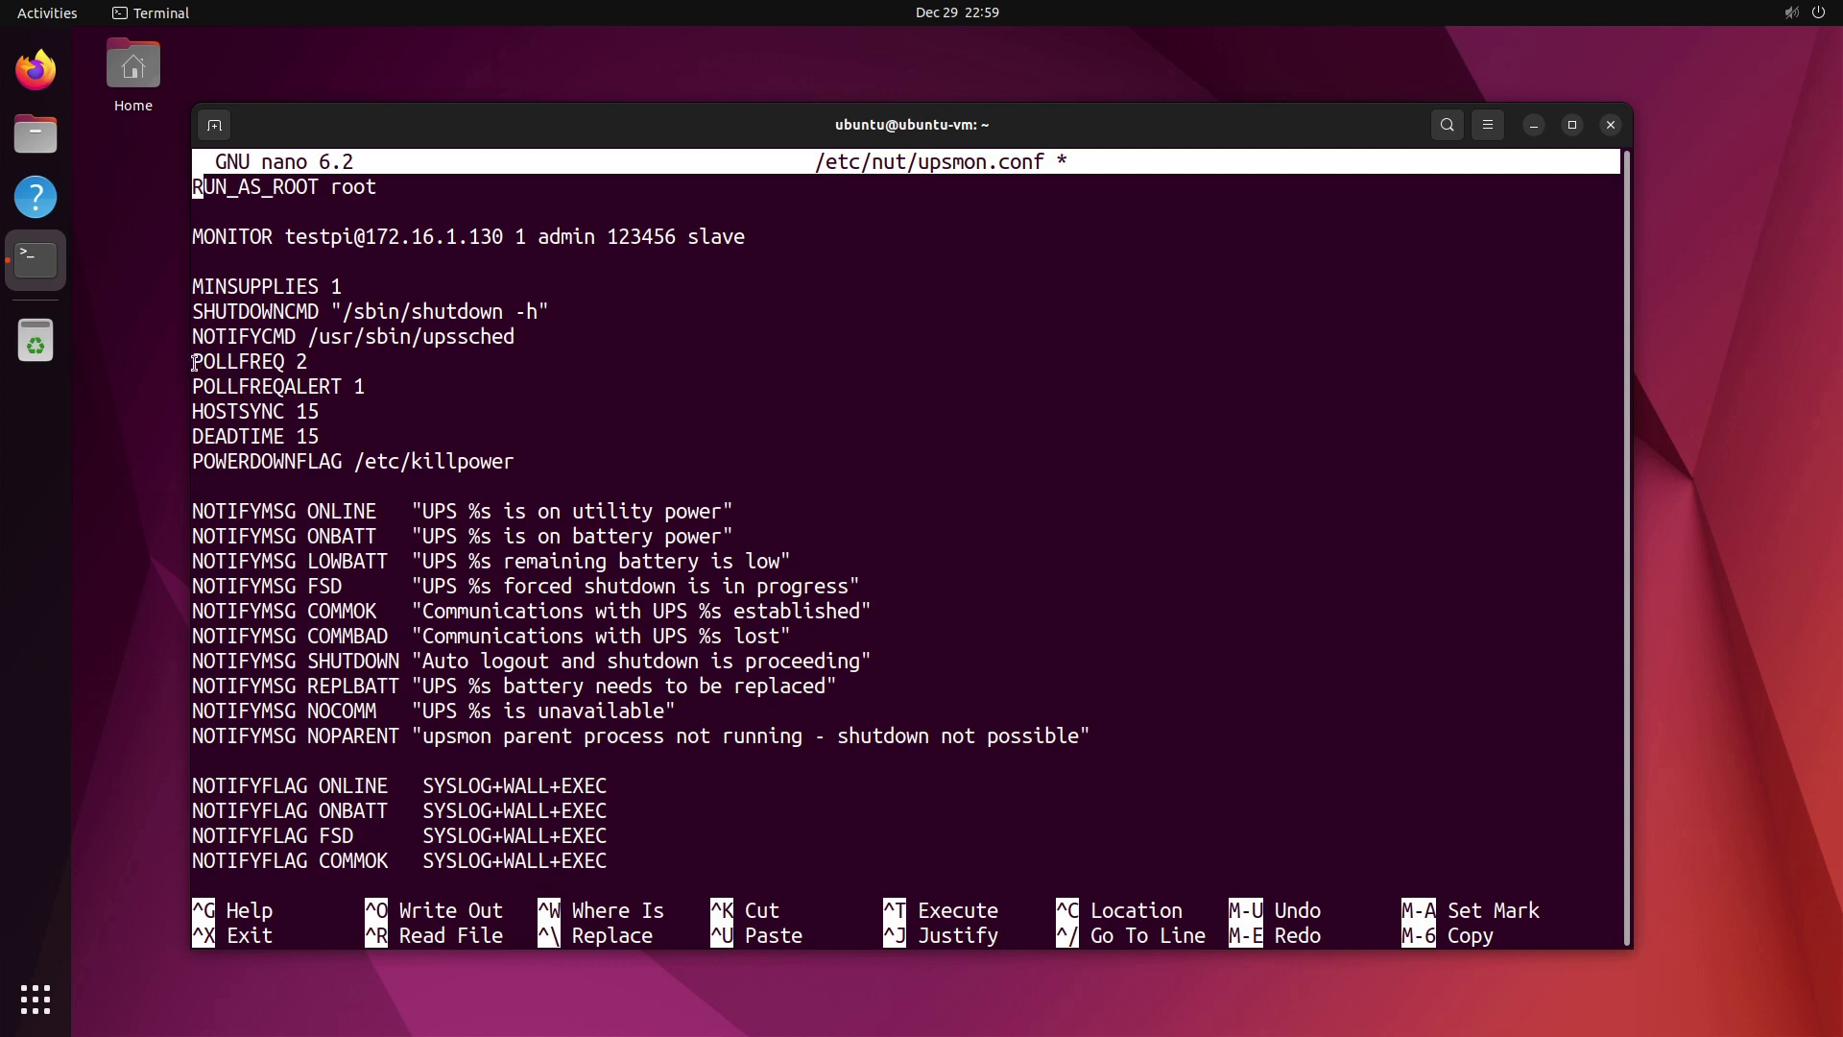
Examine the polling frequency, HOSTSYNC and DEADTIME, and POWERDOWNFLAG settings in upsmon.conf by highlighting each group
left_click_drag(195, 363, 372, 382)
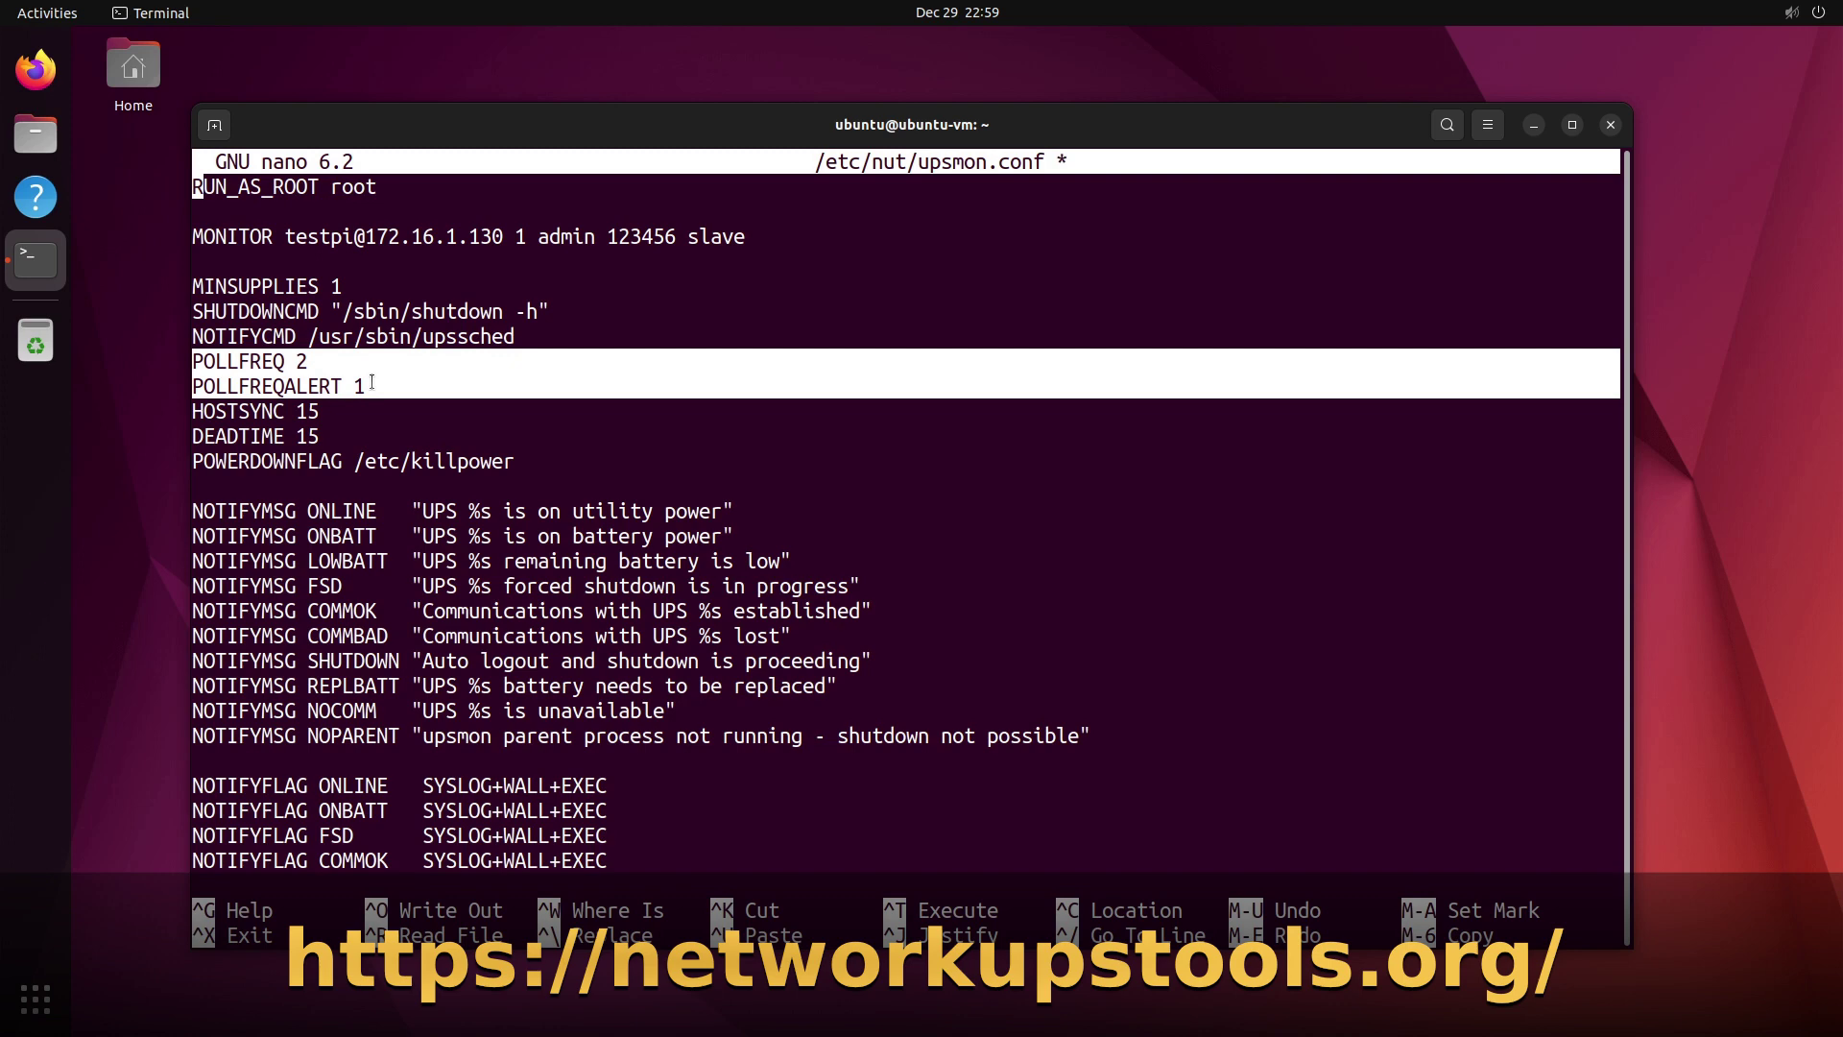
left_click(371, 382)
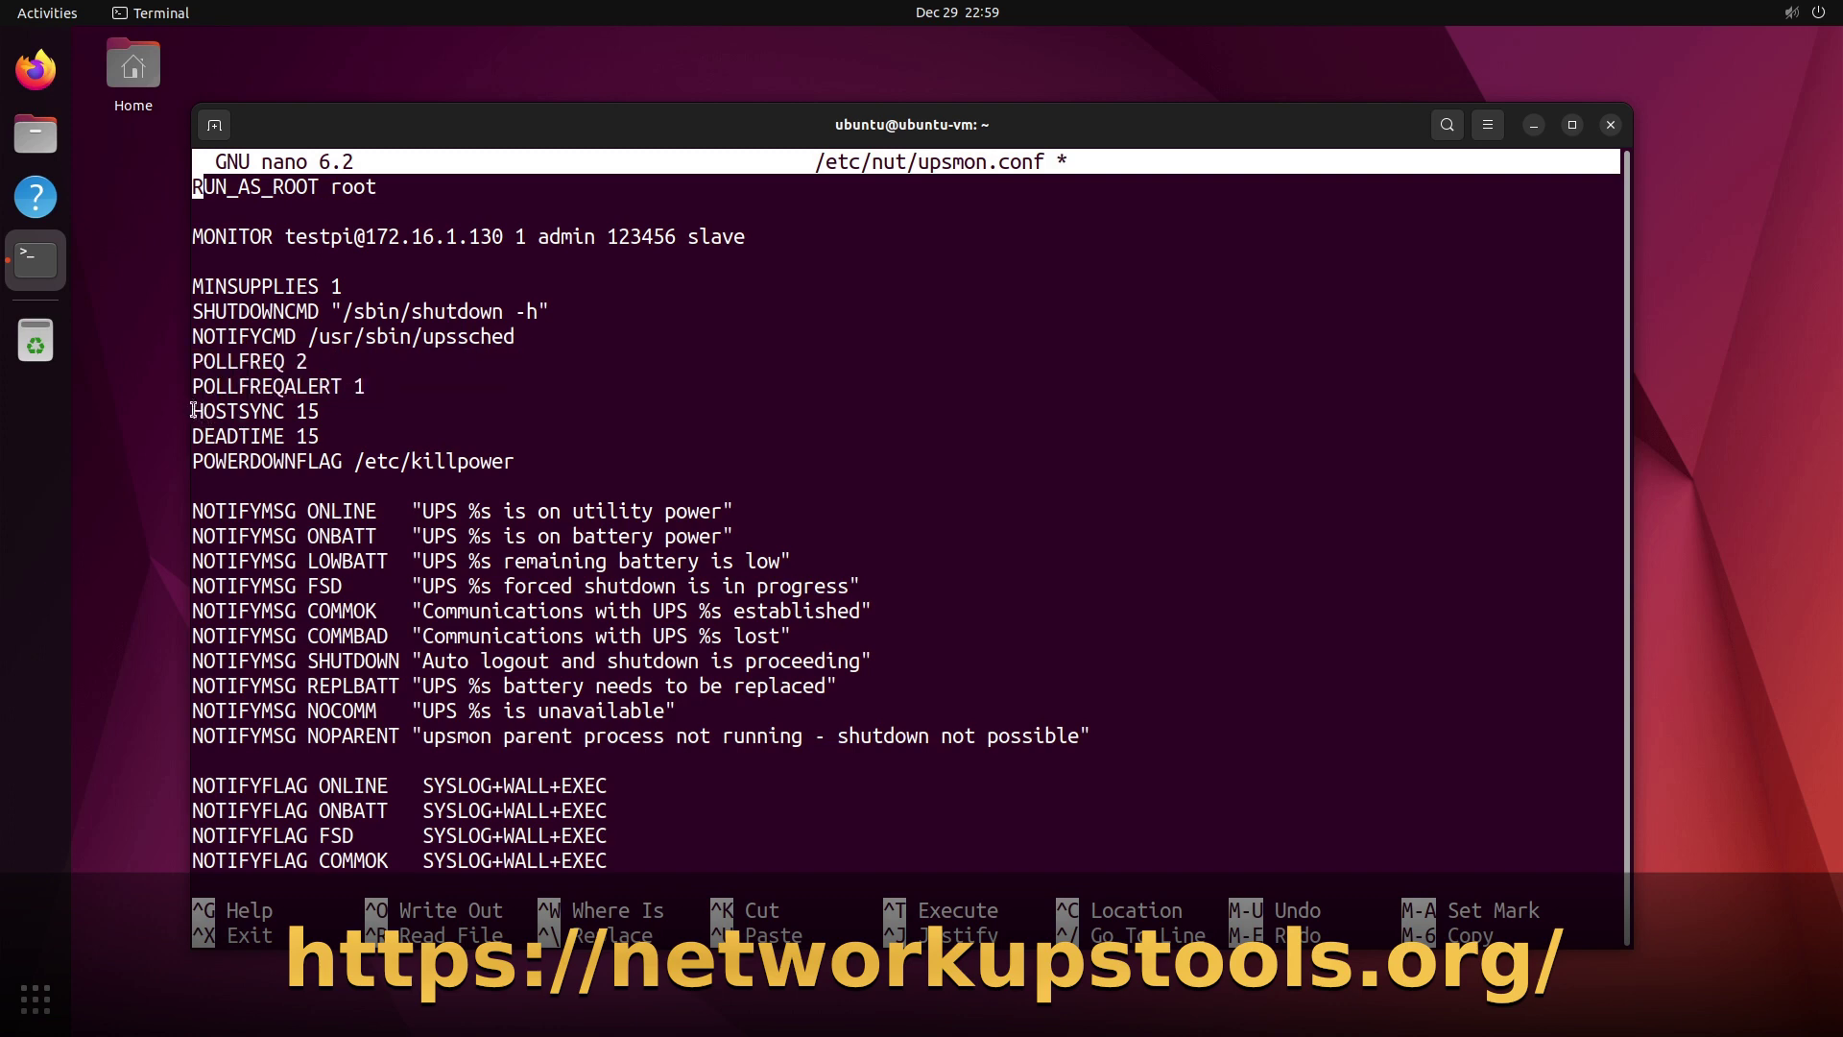
left_click_drag(196, 411, 335, 439)
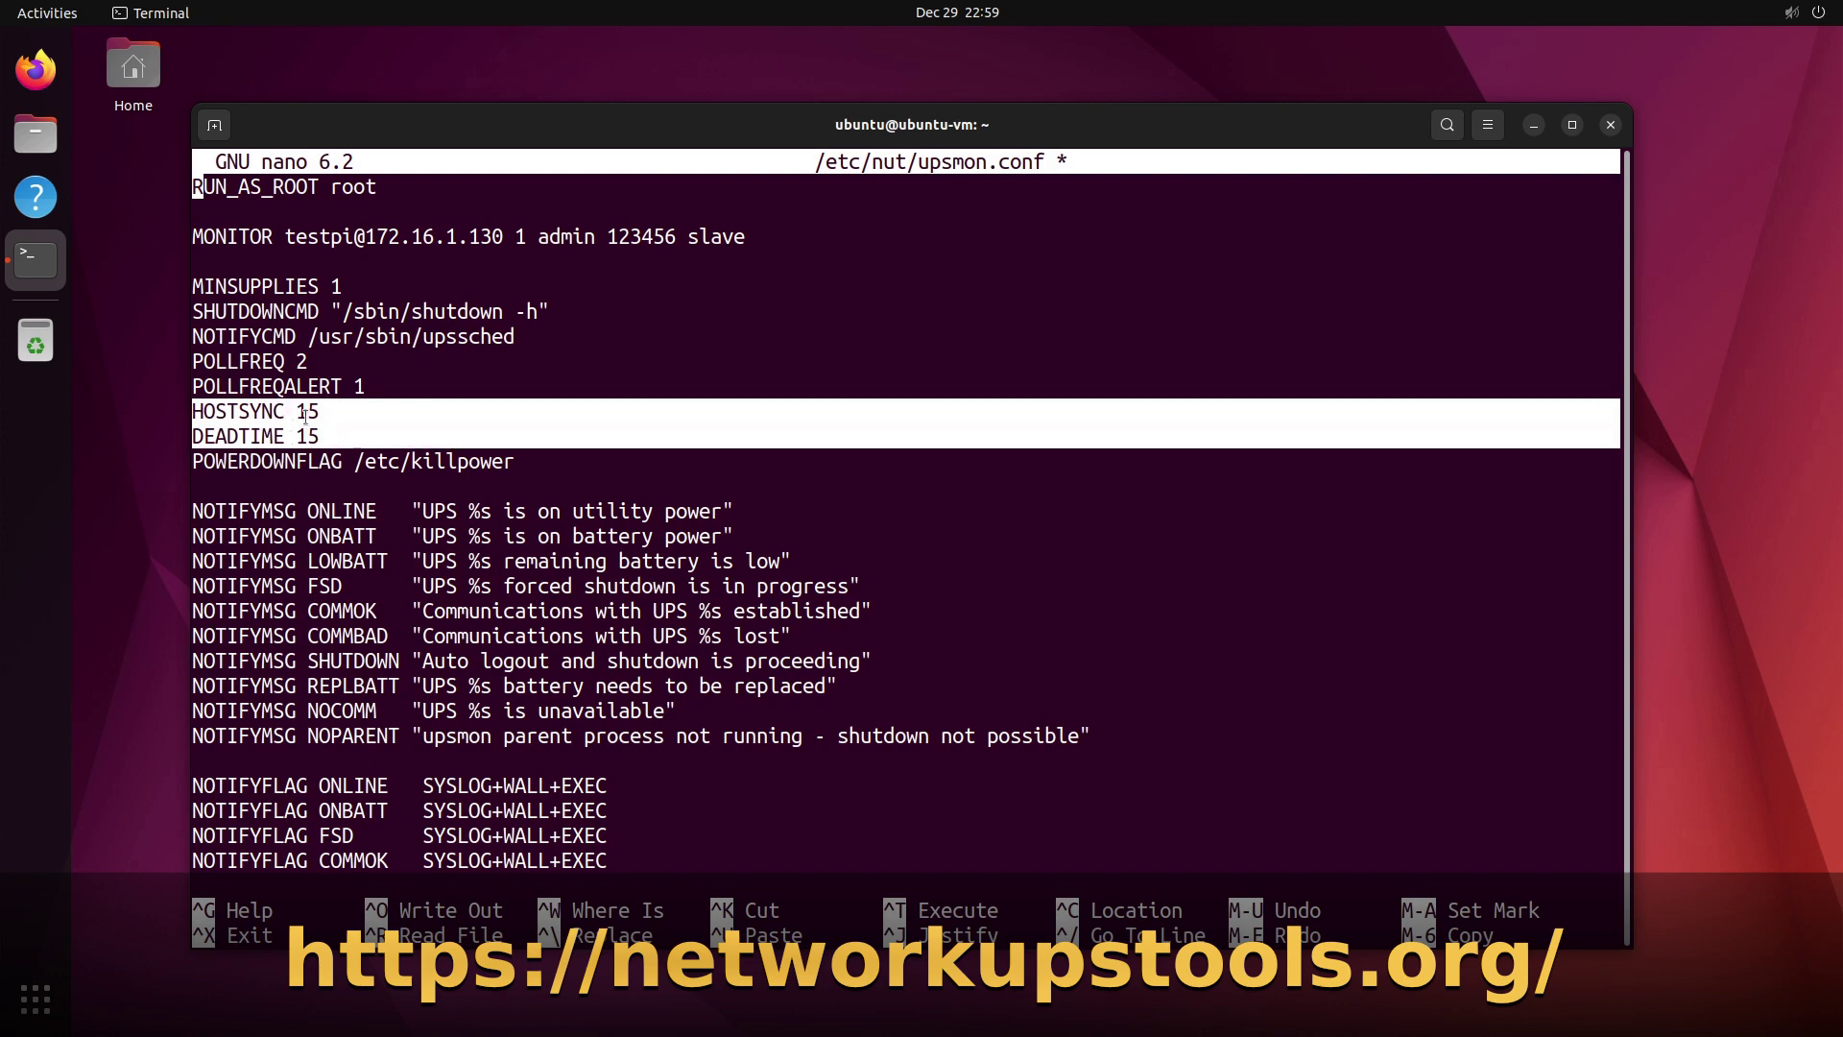
left_click(306, 415)
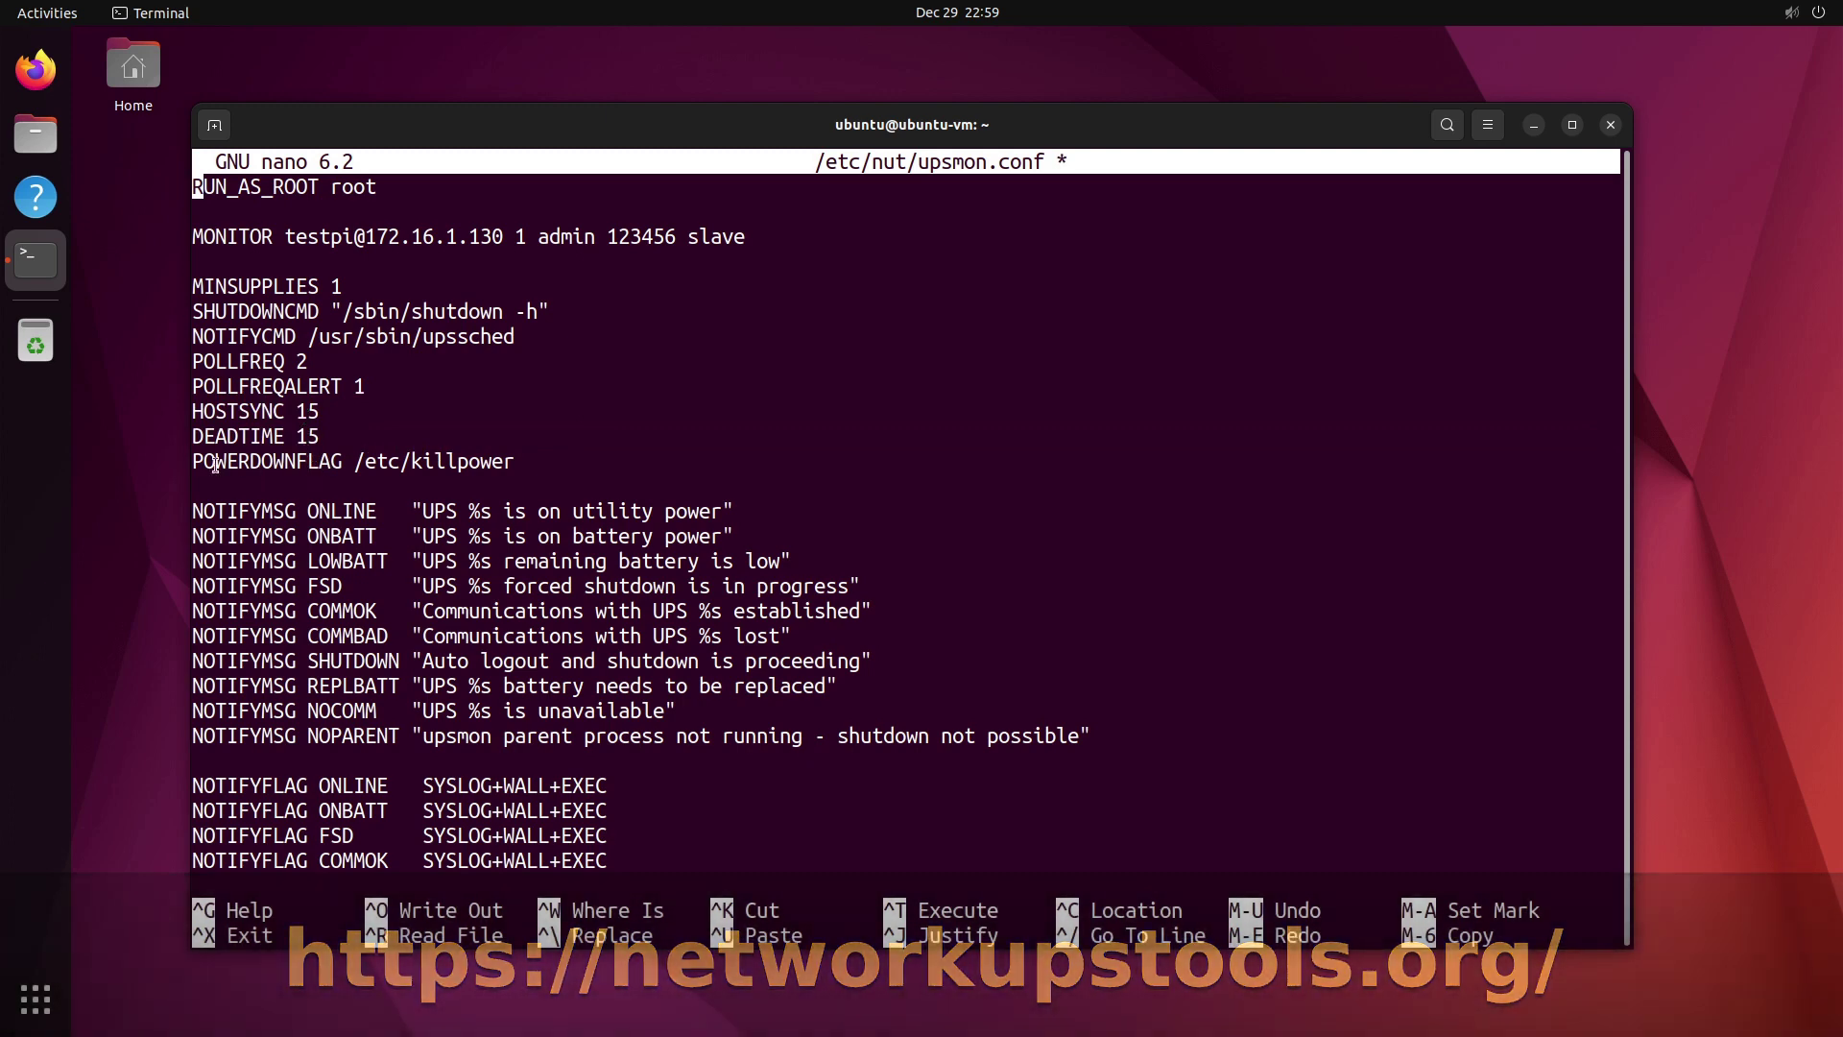
left_click_drag(195, 461, 516, 462)
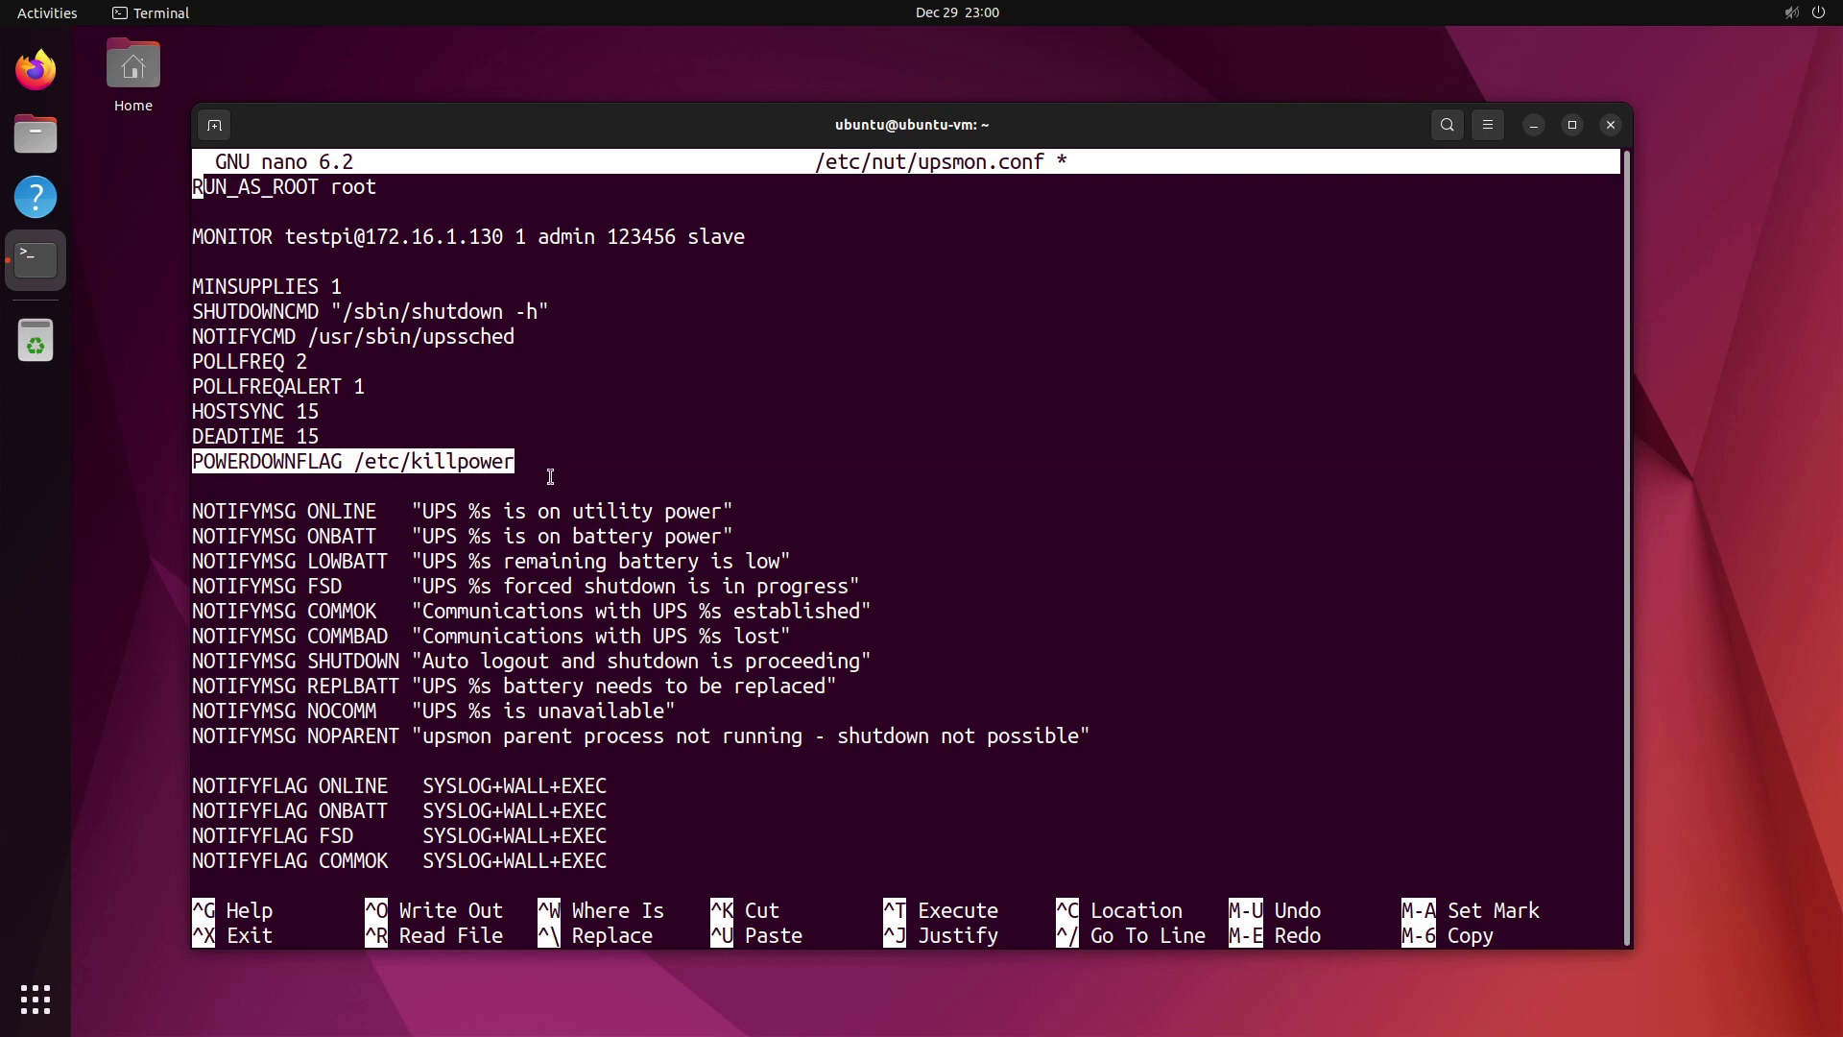
left_click(550, 477)
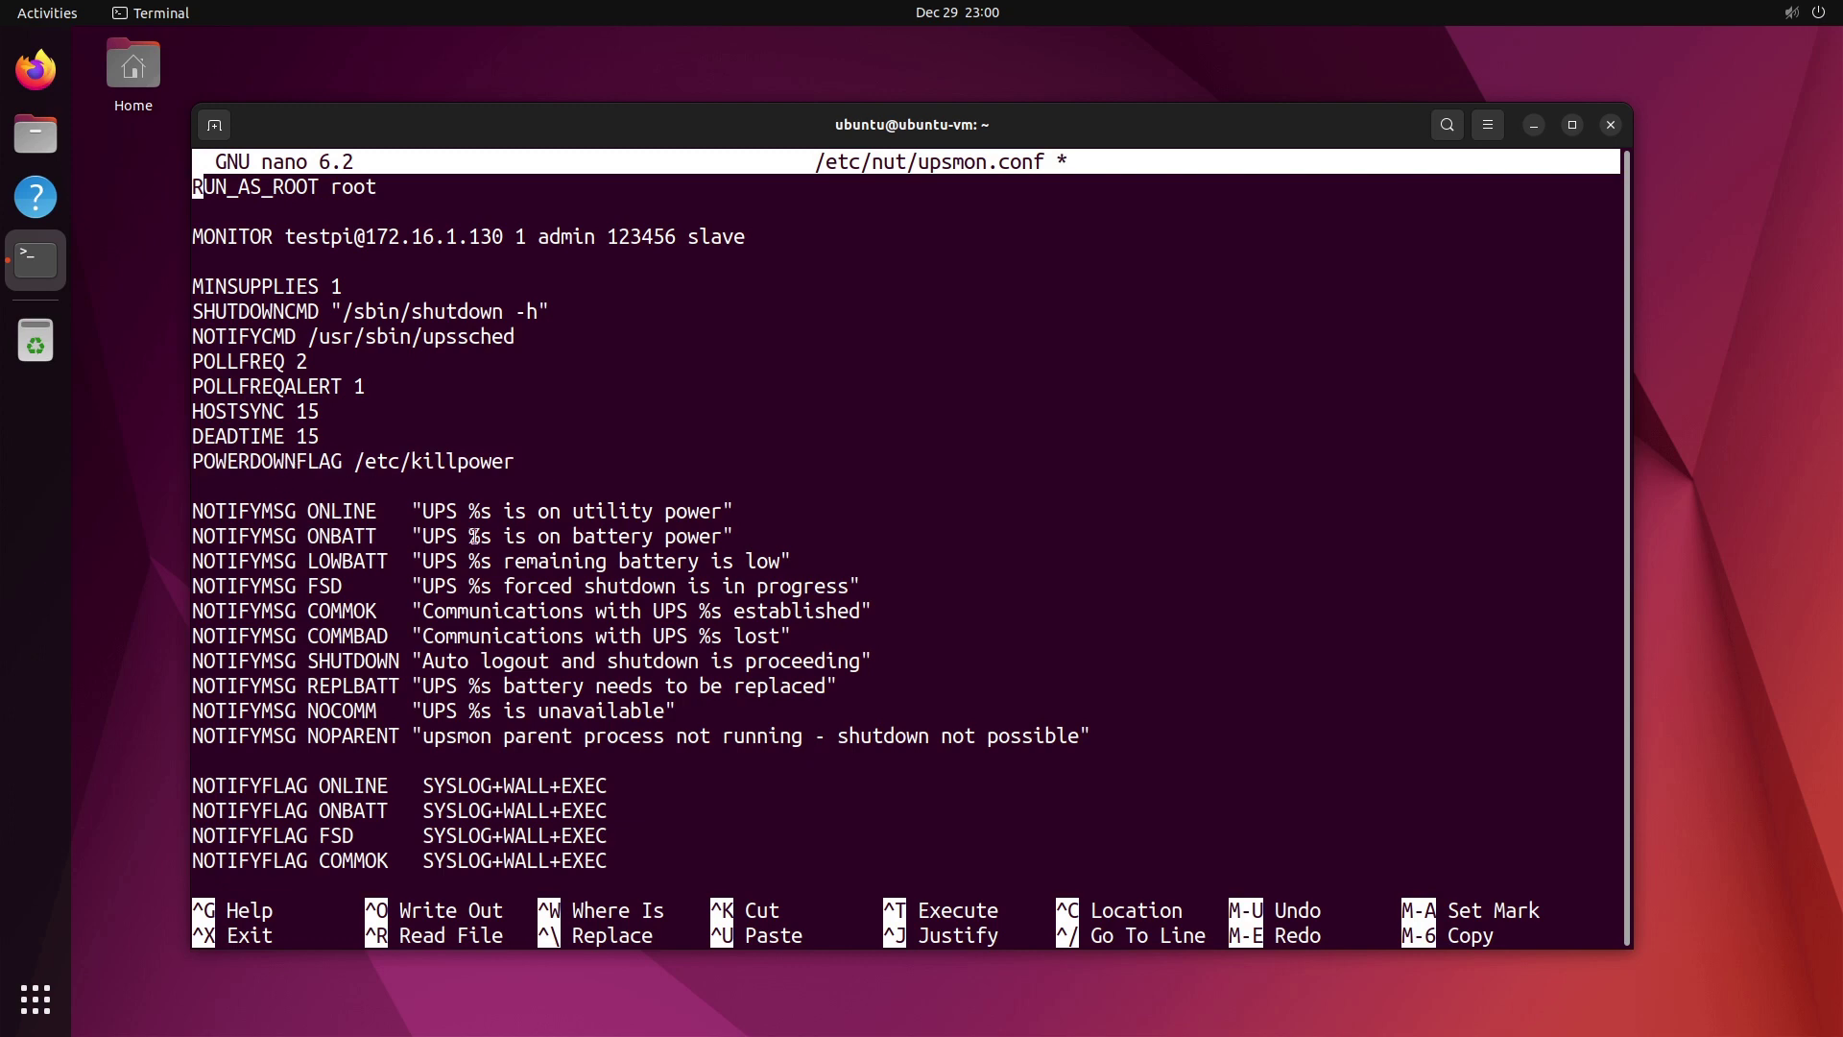
Examine the NOTIFYMSG, NOTIFYFLAG and warning-time settings in upsmon.conf through to the end of the file
key("Down")
key("Down")
key("Down")
key("Down")
key("Down")
key("Down")
key("Down")
key("Down")
key("Down")
key("Down")
key("Down")
key("Down")
key("Down")
key("Down")
key("Down")
key("Down")
key("Down")
key("Down")
key("Down")
key("Down")
key("Down")
key("Down")
key("Down")
key("Down")
key("Down")
key("Down")
key("Down")
key("Down")
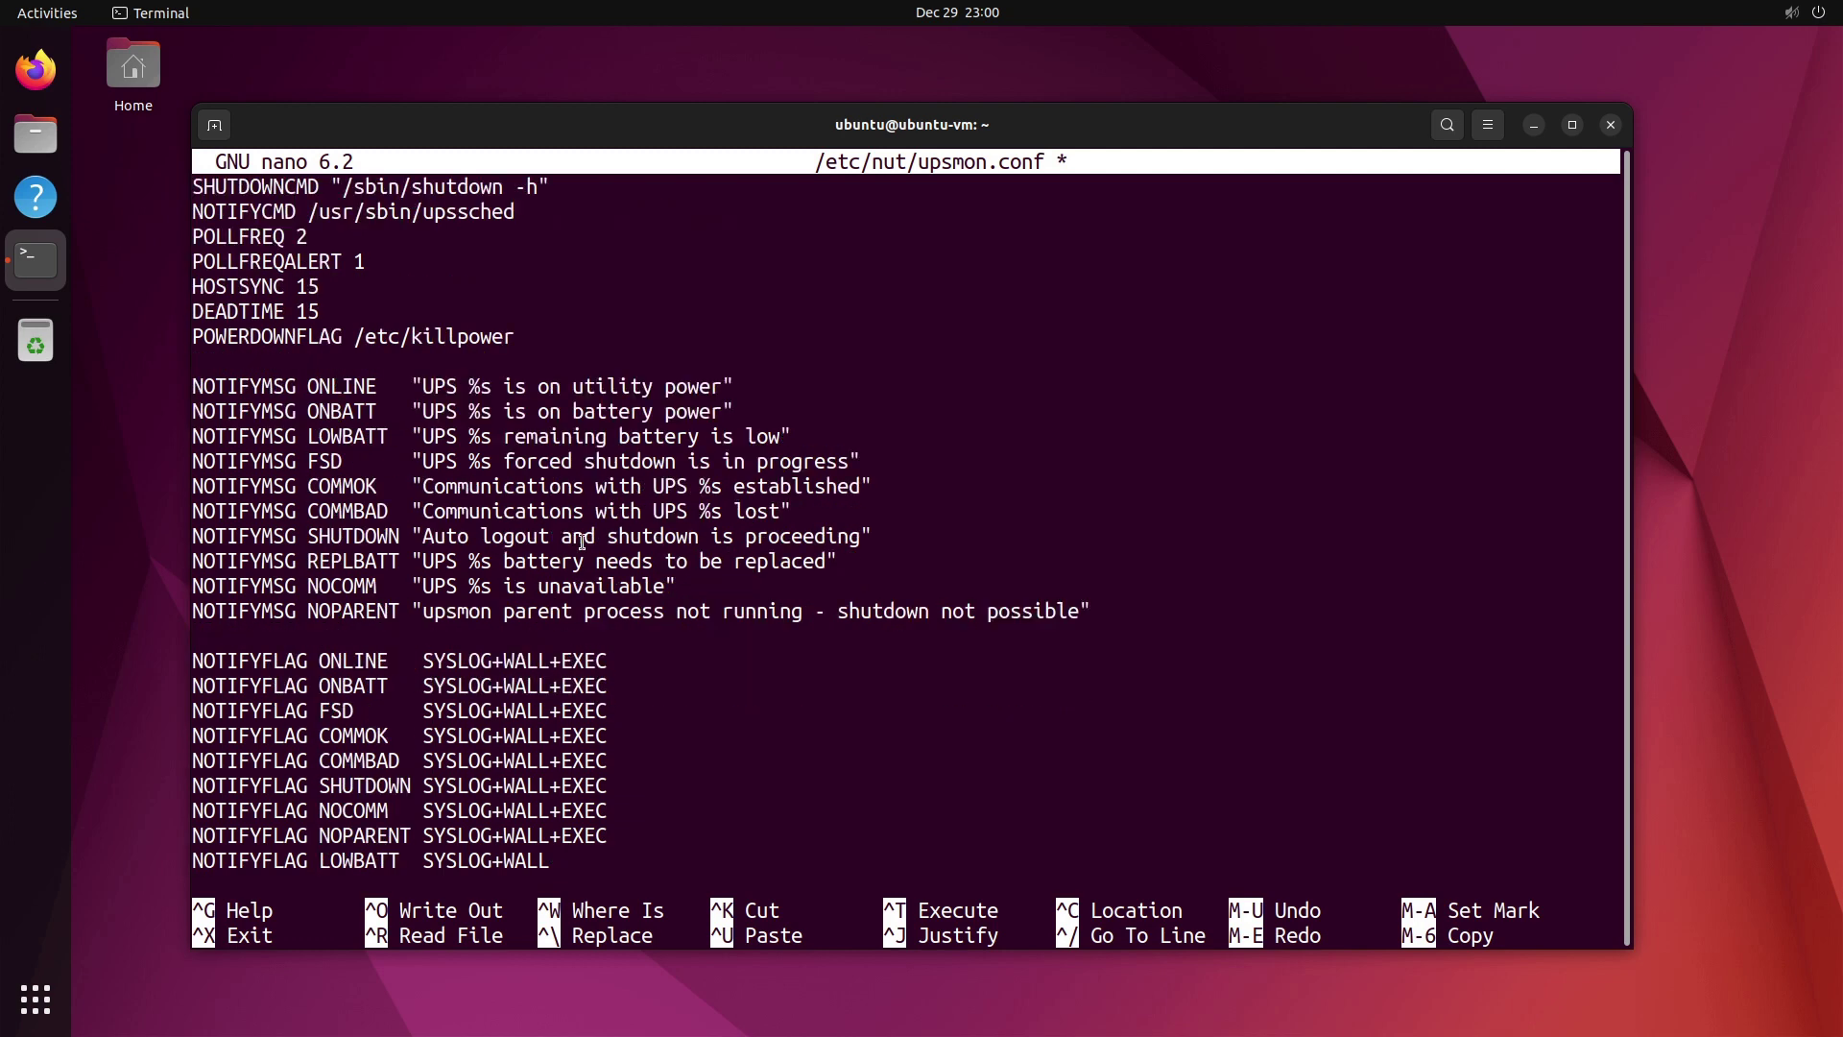
key("Down")
key("Down")
key("Down")
key("Down")
key("Down")
key("Down")
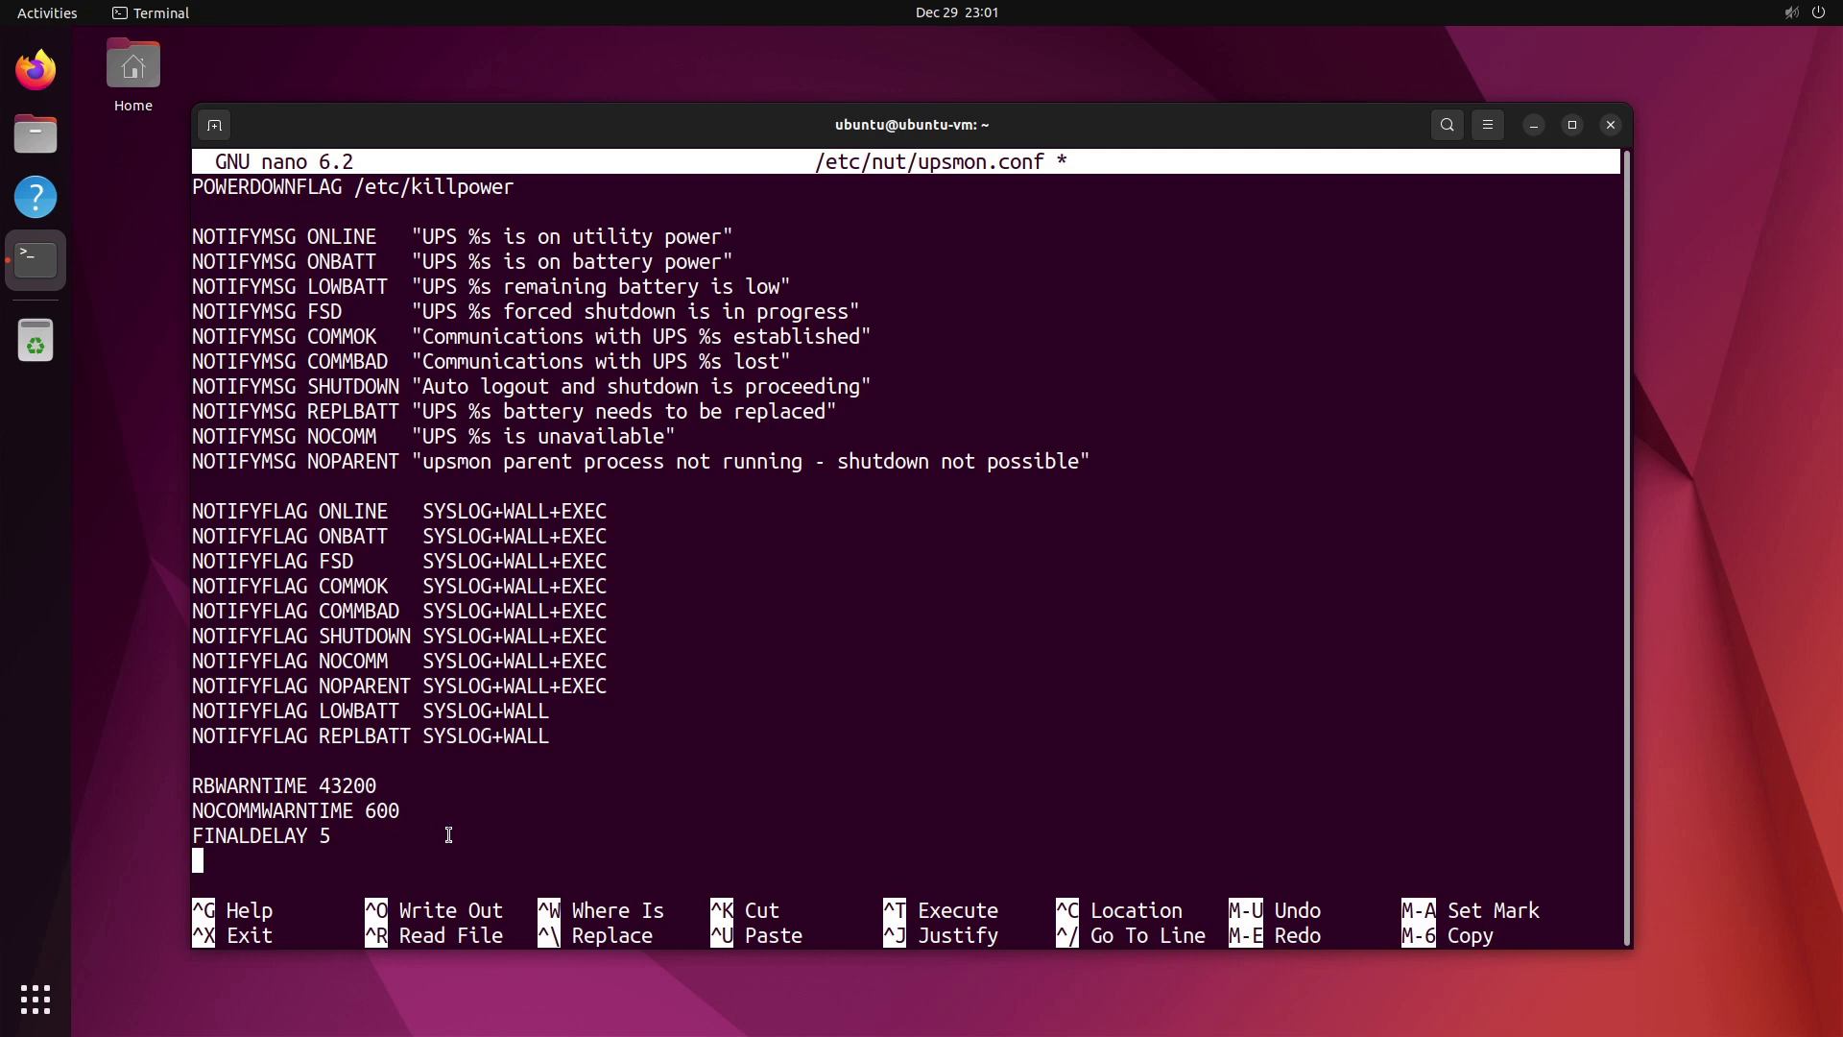
Save the modified /etc/nut/upsmon.conf under the same name and exit nano
key("ctrl+x")
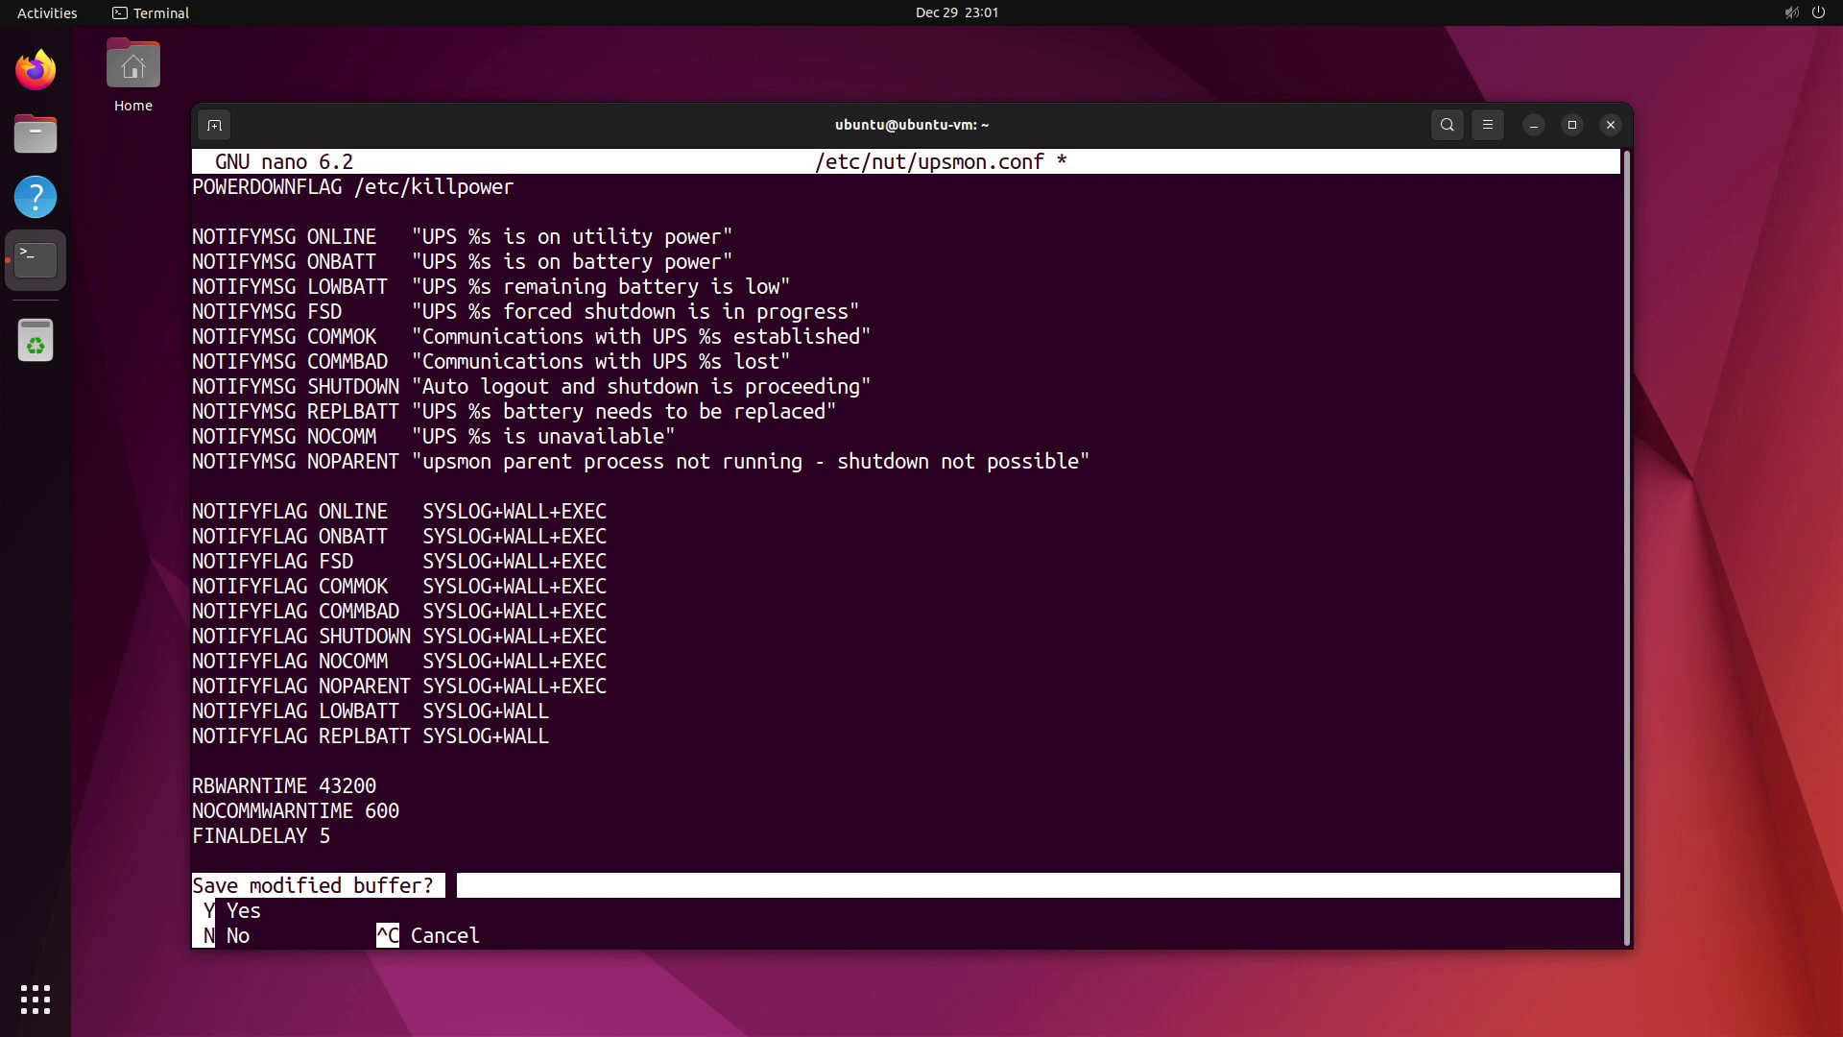
key("y")
key("Return")
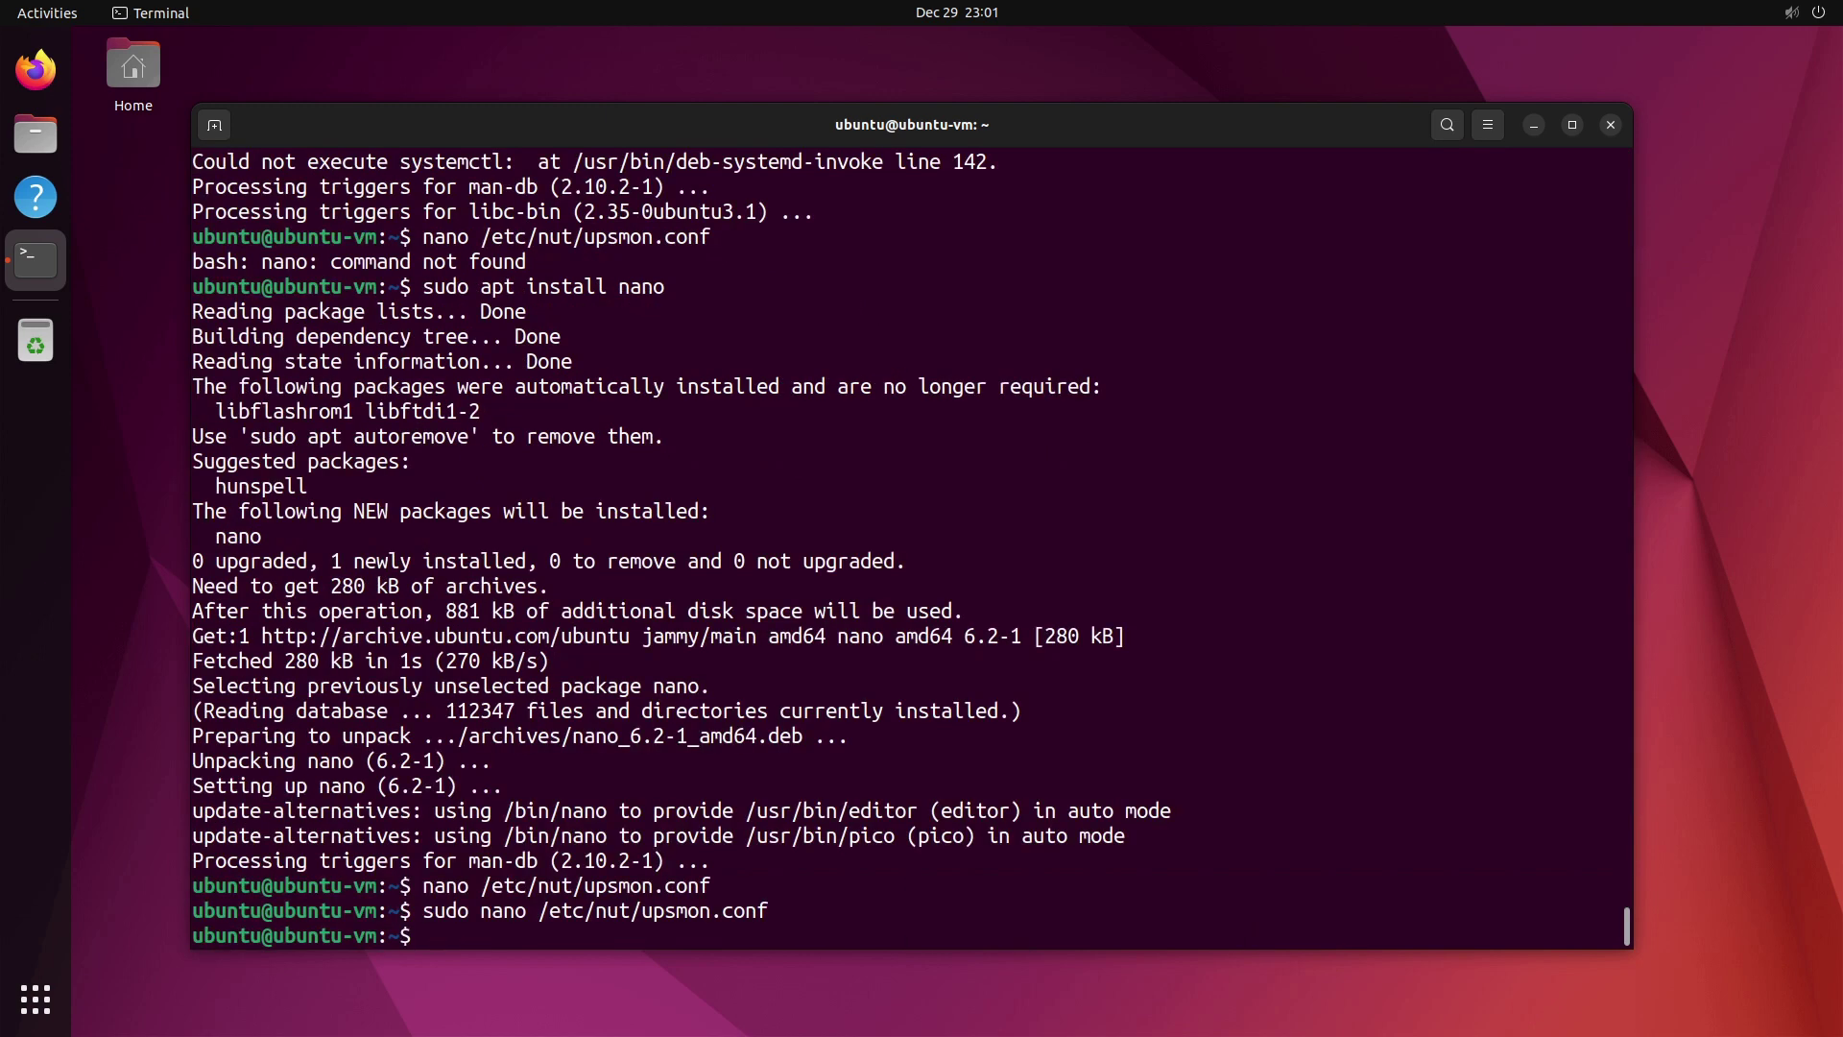
Clear the terminal and open /etc/nut/nut.conf in nano with sudo
key("ctrl+l")
key("ctrl+shift+v")
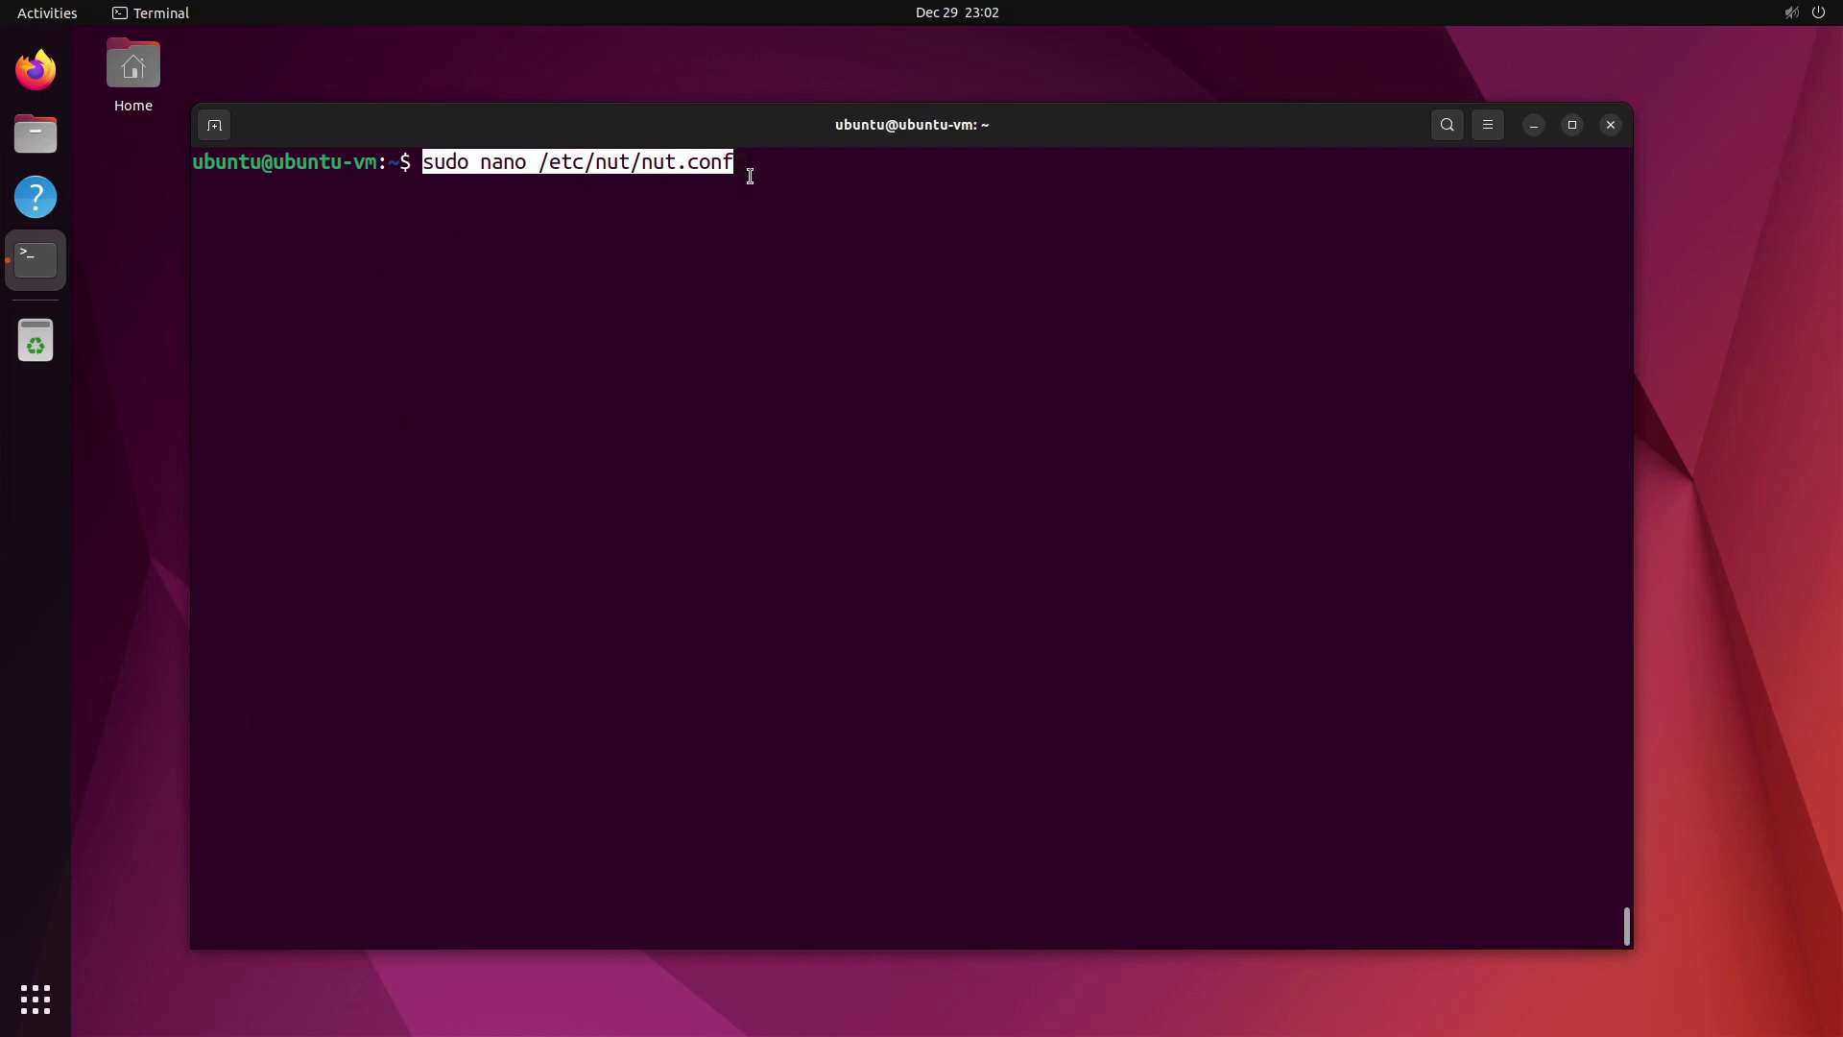
key("Return")
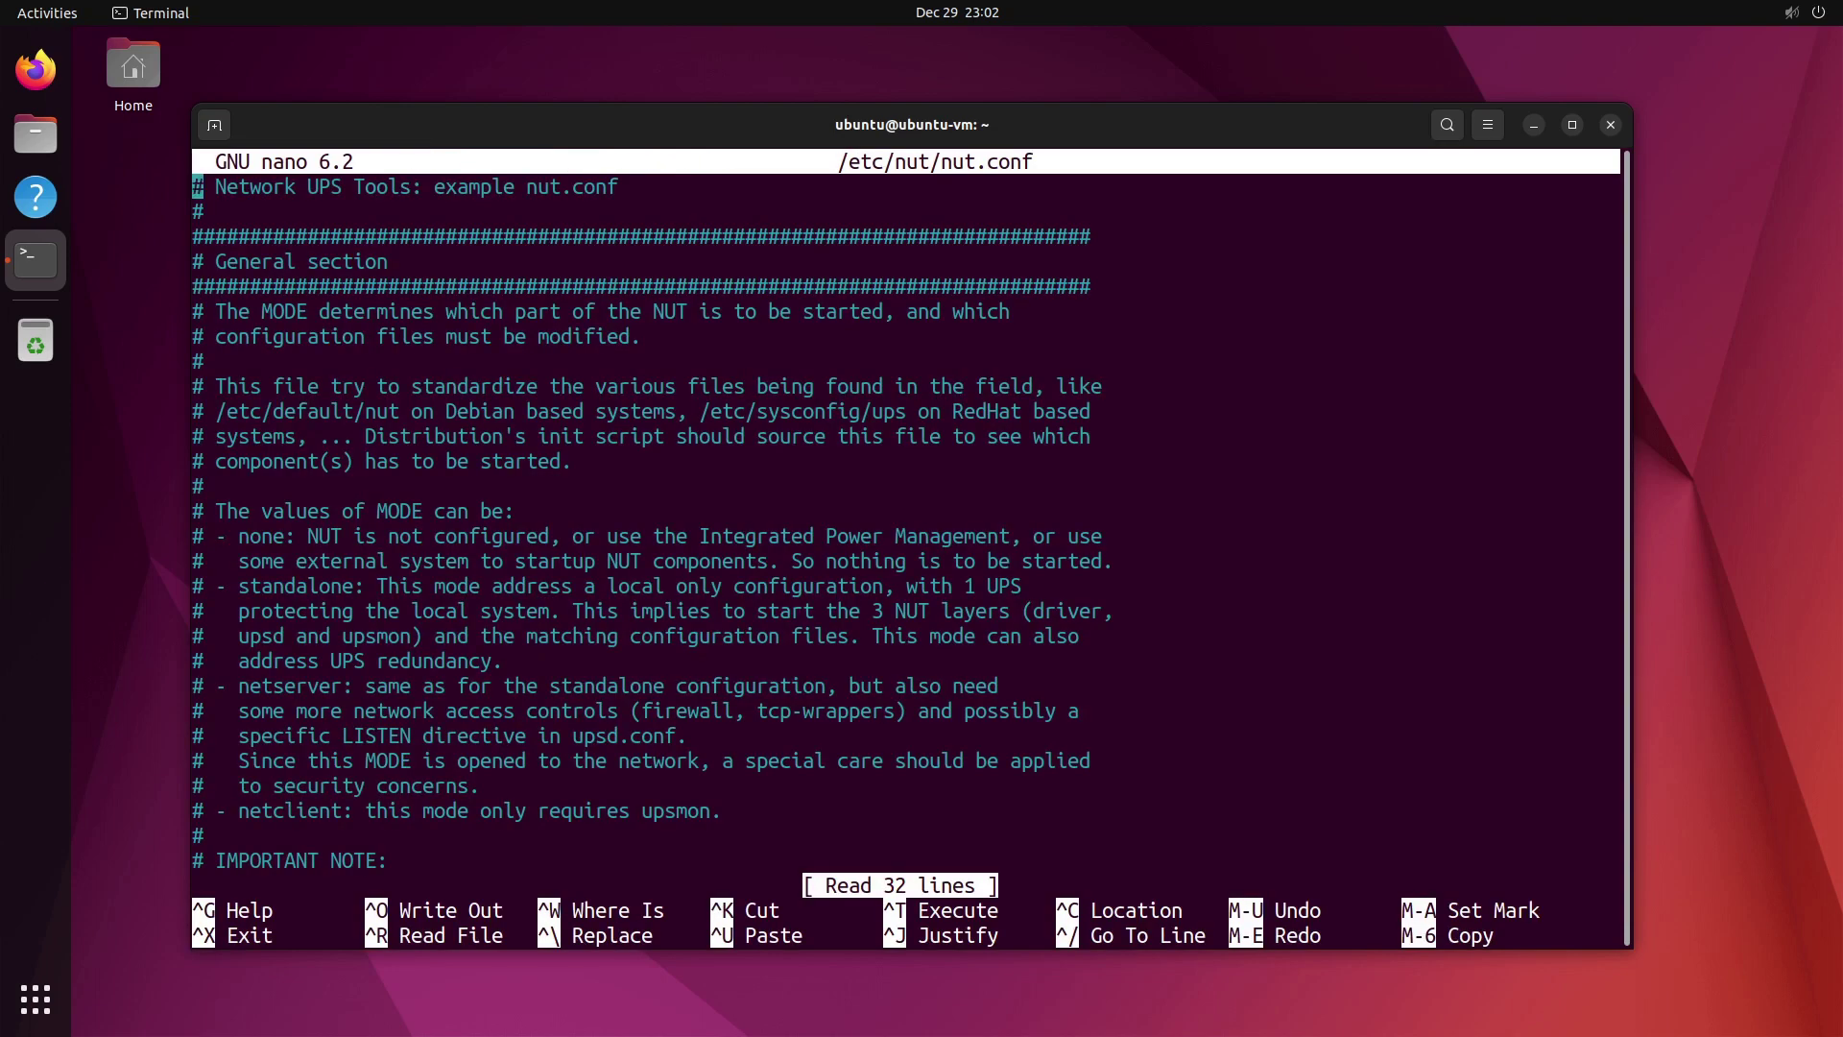
Delete all comment and blank lines above the MODE line in nut.conf
key("ctrl+k")
key("ctrl+k")
key("ctrl+k")
key("ctrl+k")
key("ctrl+k")
key("ctrl+k")
key("ctrl+k")
key("ctrl+k")
key("ctrl+k")
key("ctrl+k")
key("ctrl+k")
key("ctrl+k")
key("ctrl+k")
key("ctrl+k")
key("ctrl+k")
key("ctrl+k")
key("ctrl+k")
key("ctrl+k")
key("ctrl+k")
key("ctrl+k")
key("ctrl+k")
key("ctrl+k")
key("ctrl+k")
key("ctrl+k")
key("ctrl+k")
key("ctrl+k")
key("ctrl+k")
key("ctrl+k")
key("ctrl+k")
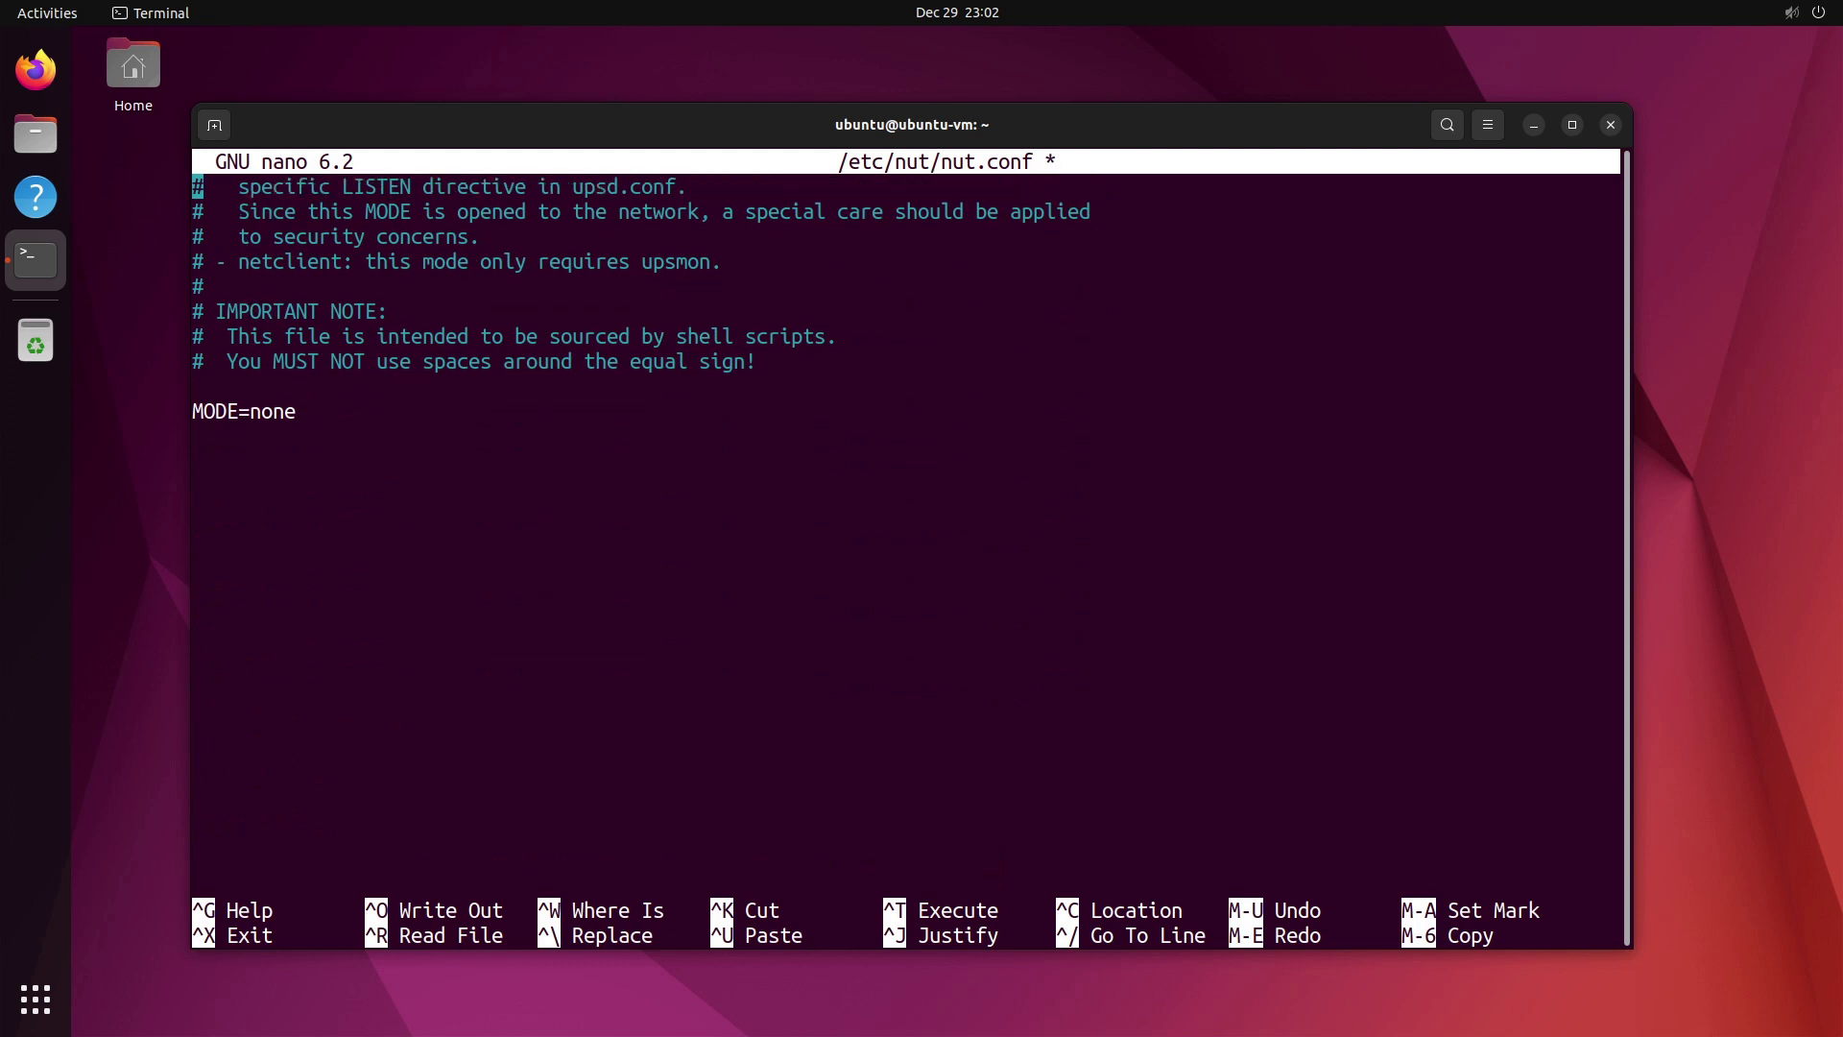
key("ctrl+k")
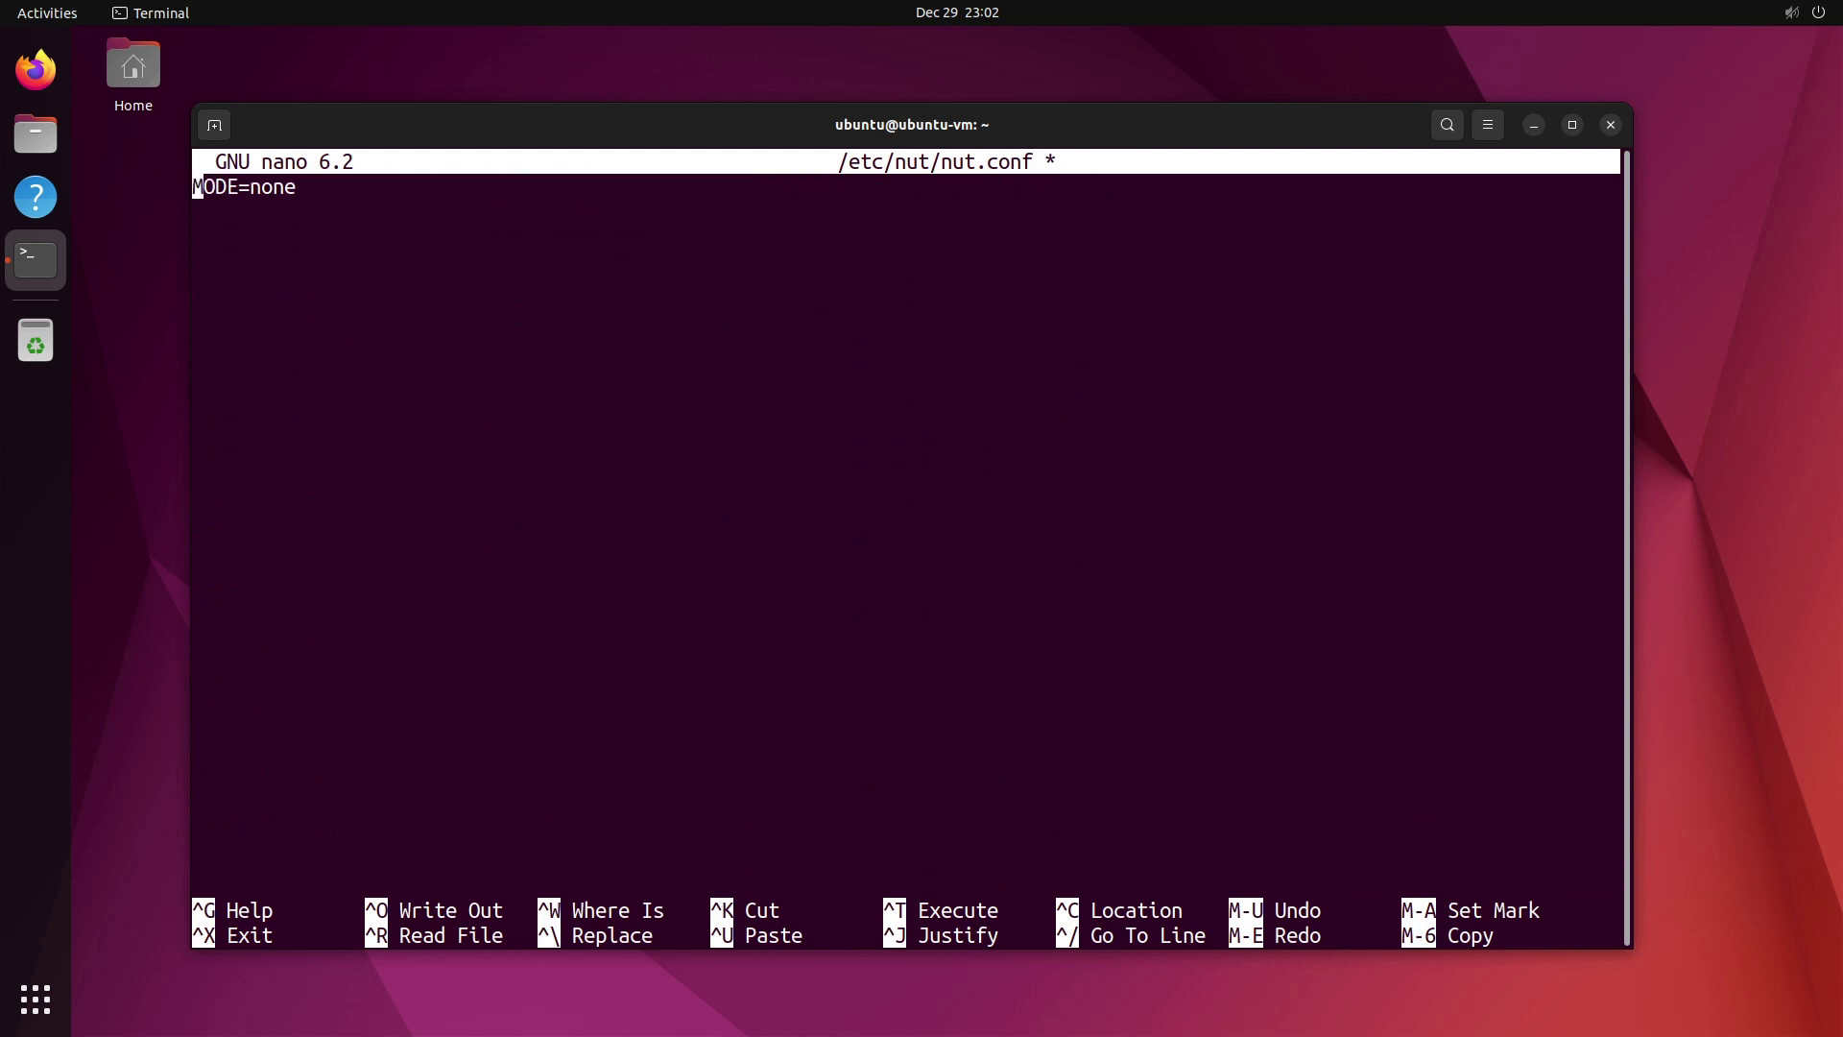
Set MODE to netclient in nut.conf, add a line break after it, and save the file
key("Right")
key("Right")
key("Right")
key("Right")
key("Right")
key("Right")
key("Right")
key("Right")
key("Right")
key("BackSpace")
key("BackSpace")
key("BackSpace")
key("BackSpace")
type("netclient")
key("Return")
key("ctrl+x")
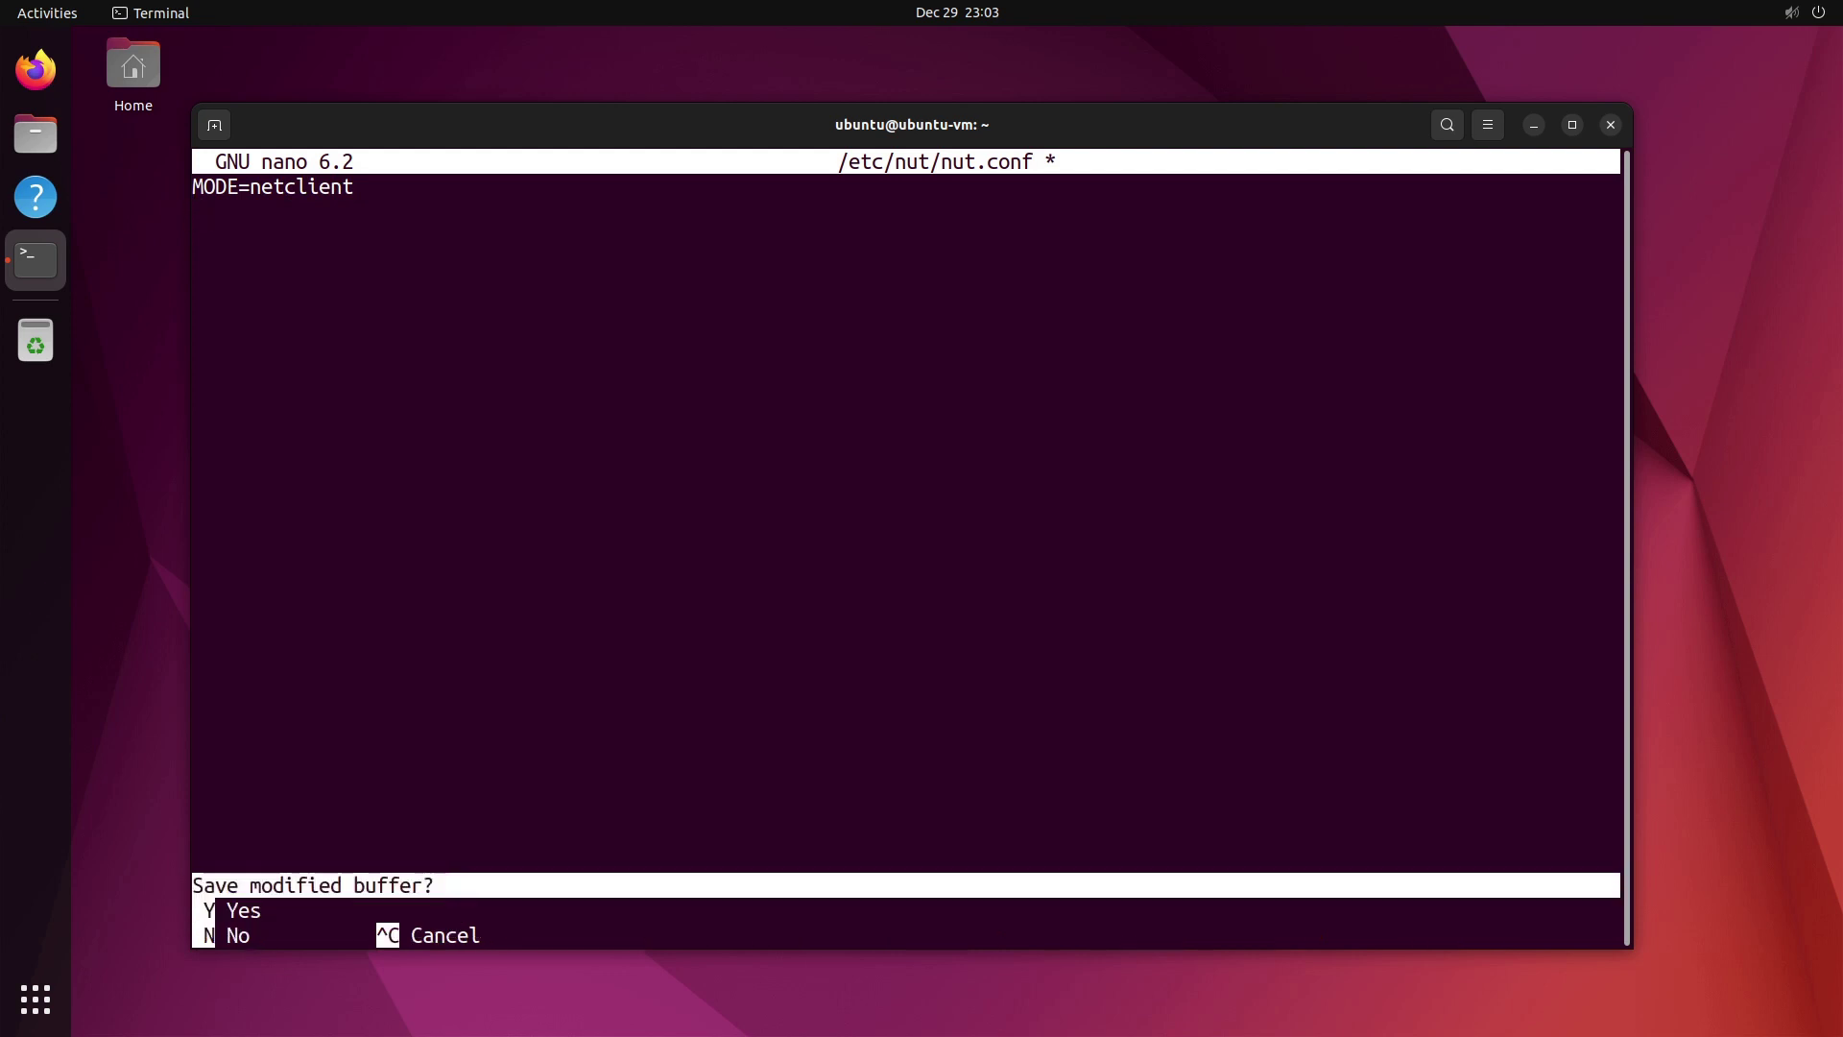
key("y")
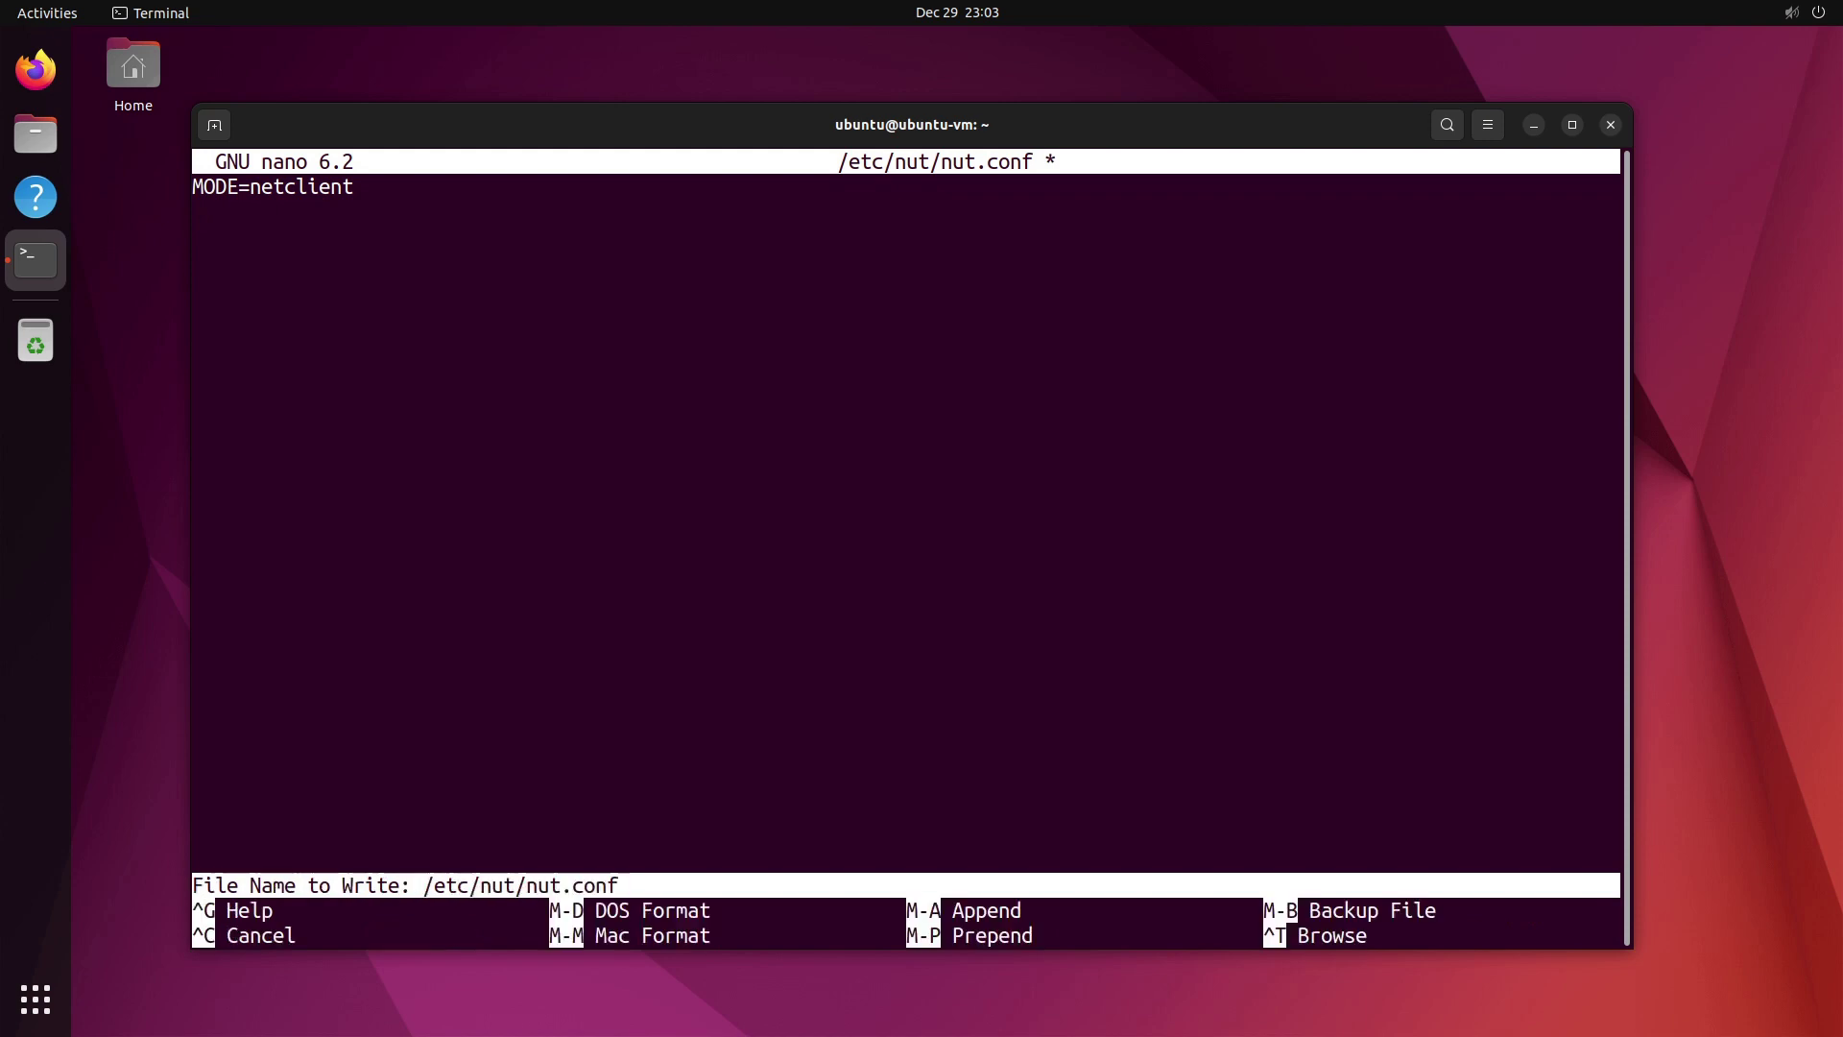
key("Return")
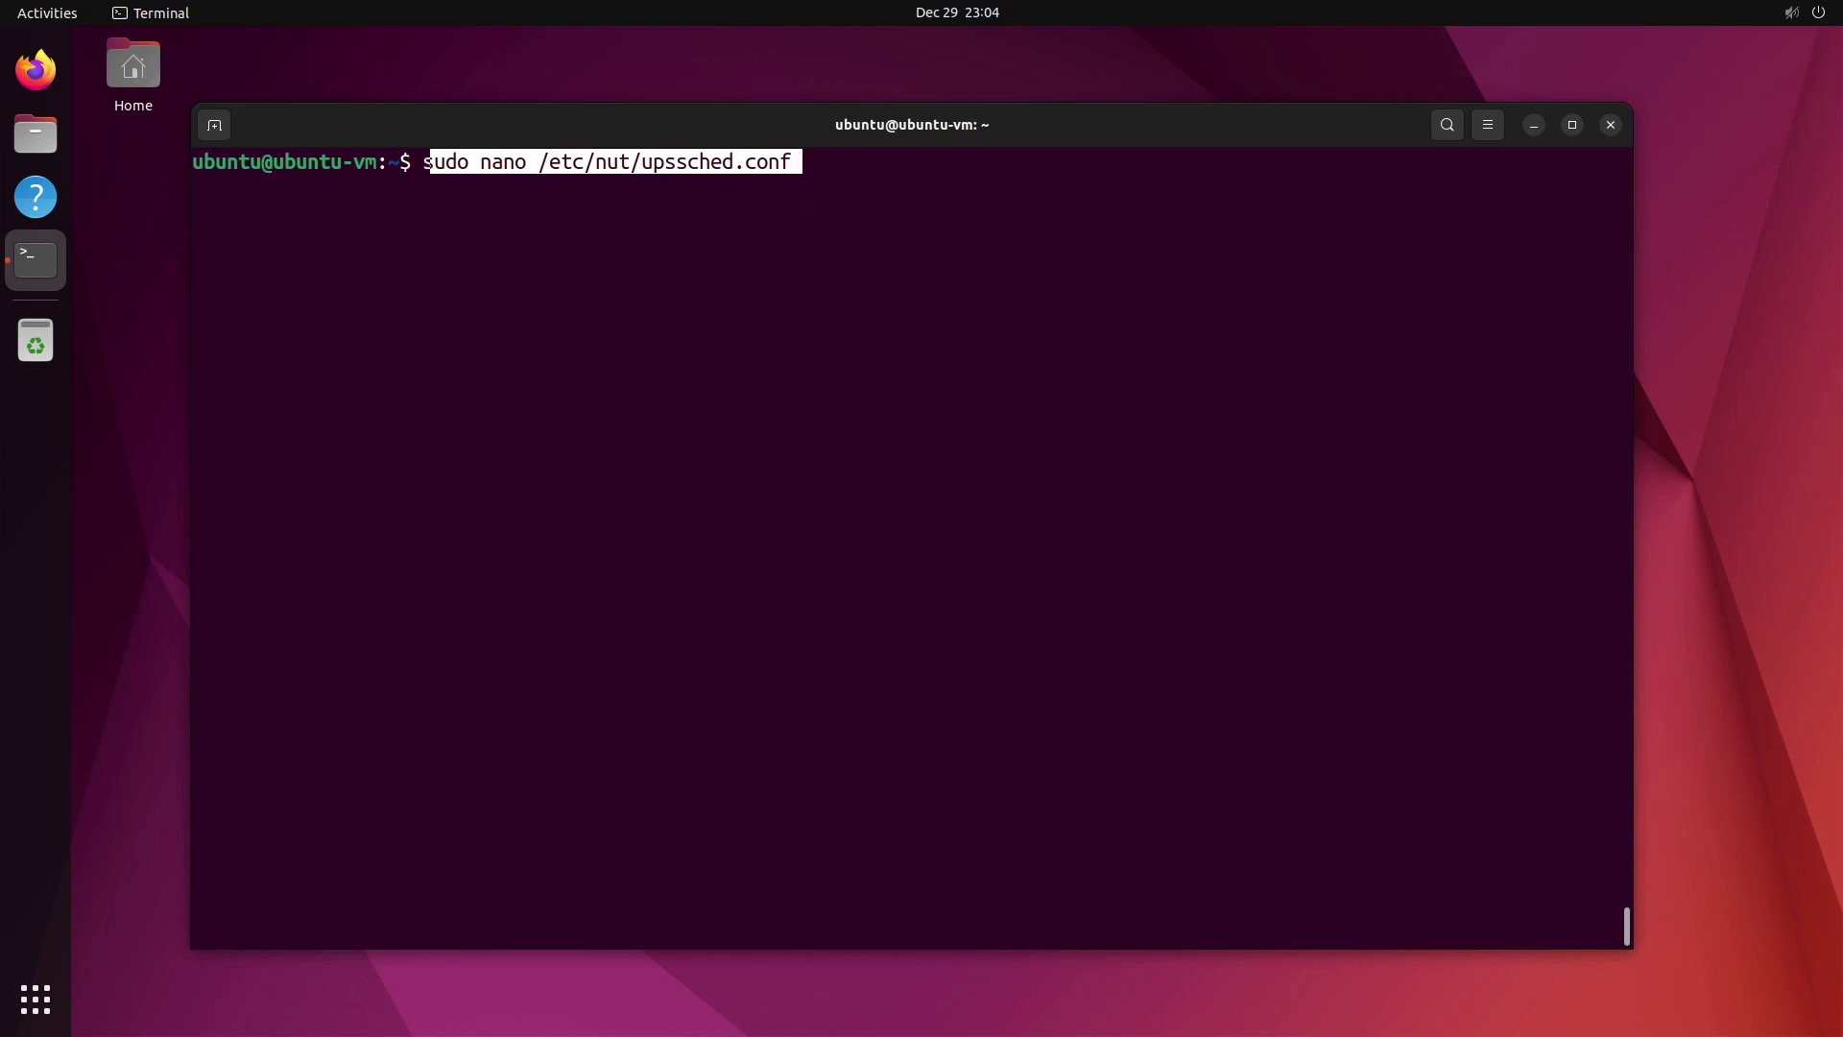
Open /etc/nut/upssched.conf in nano with sudo and delete its entire default contents
key("Return")
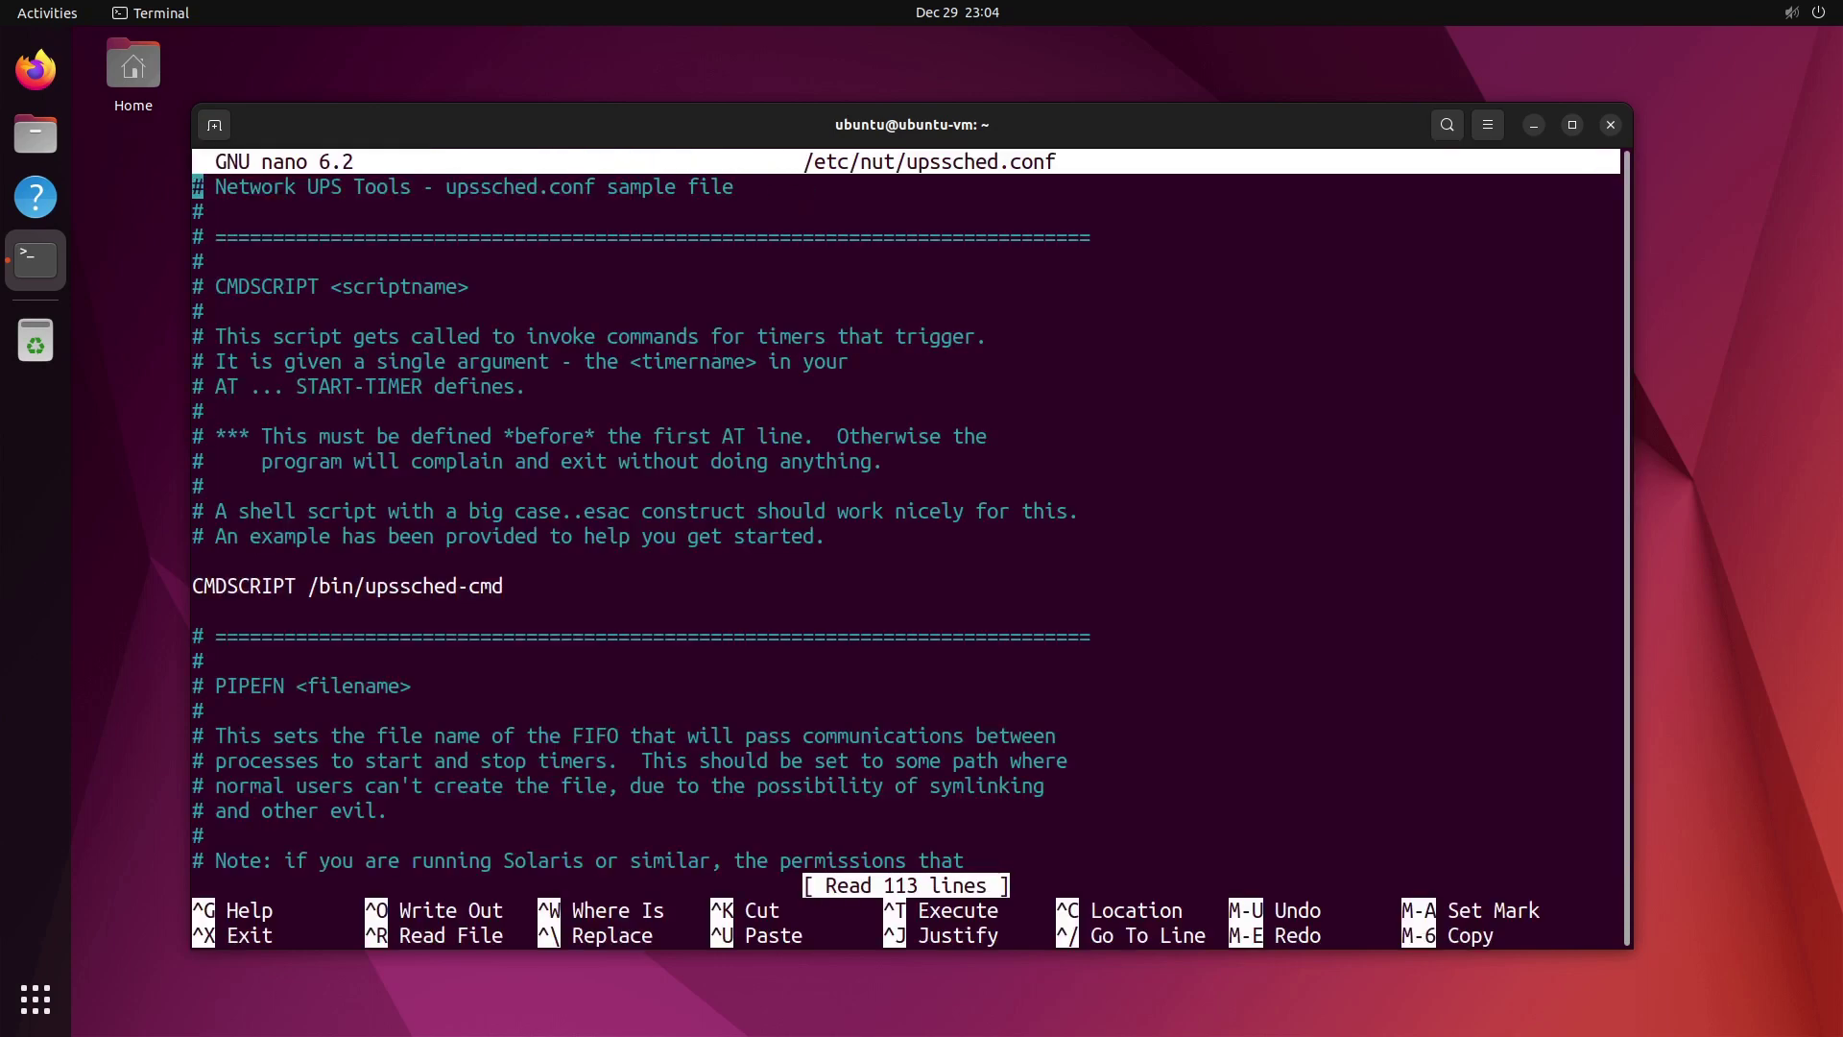
key("ctrl+k")
key("ctrl+k")
key("ctrl+k")
key("ctrl+k")
key("ctrl+k")
key("ctrl+k")
key("ctrl+k")
key("ctrl+k")
key("ctrl+k")
key("ctrl+k")
key("ctrl+k")
key("ctrl+k")
key("ctrl+k")
key("ctrl+k")
key("ctrl+k")
key("ctrl+k")
key("ctrl+k")
key("ctrl+k")
key("ctrl+k")
key("ctrl+k")
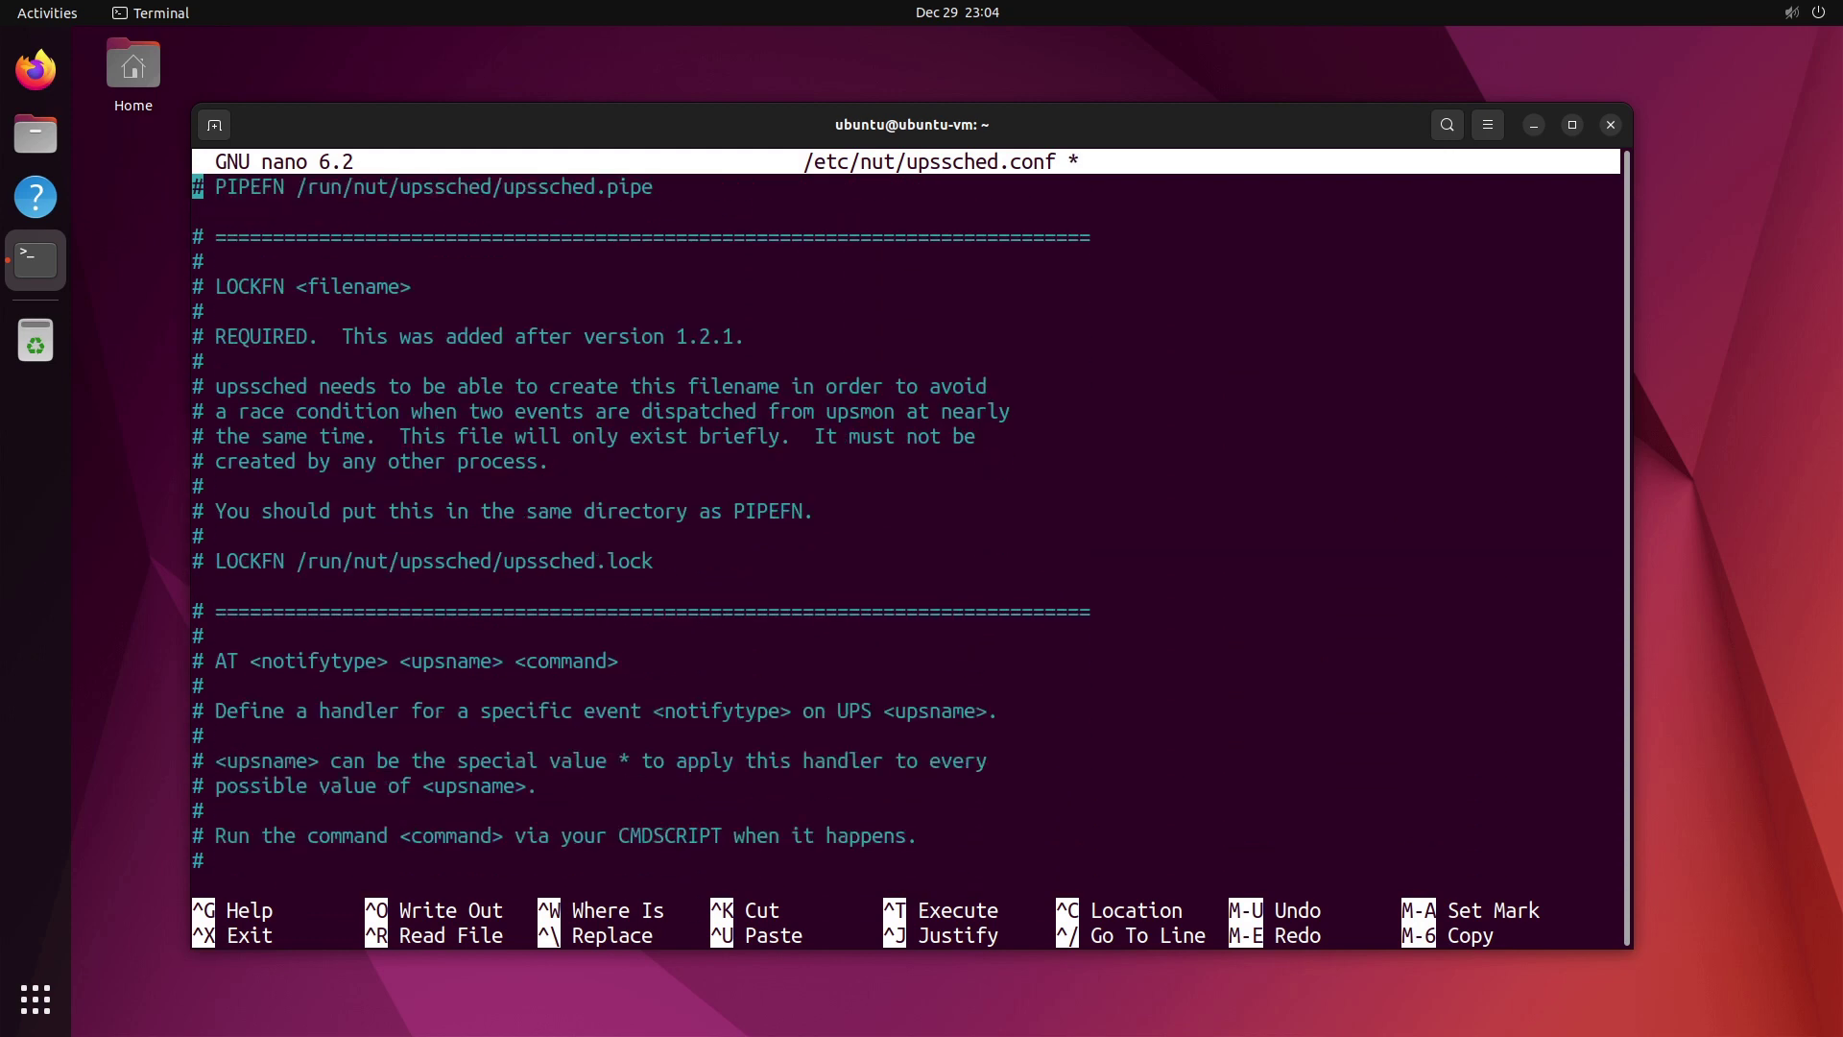
key("ctrl+k")
key("ctrl+k")
key("ctrl+k")
key("ctrl+k")
key("ctrl+k")
key("ctrl+k")
key("ctrl+k")
key("ctrl+k")
key("ctrl+k")
key("ctrl+k")
key("ctrl+k")
key("ctrl+k")
key("ctrl+k")
key("ctrl+k")
key("ctrl+k")
key("ctrl+k")
key("ctrl+k")
key("ctrl+k")
key("ctrl+k")
key("ctrl+k")
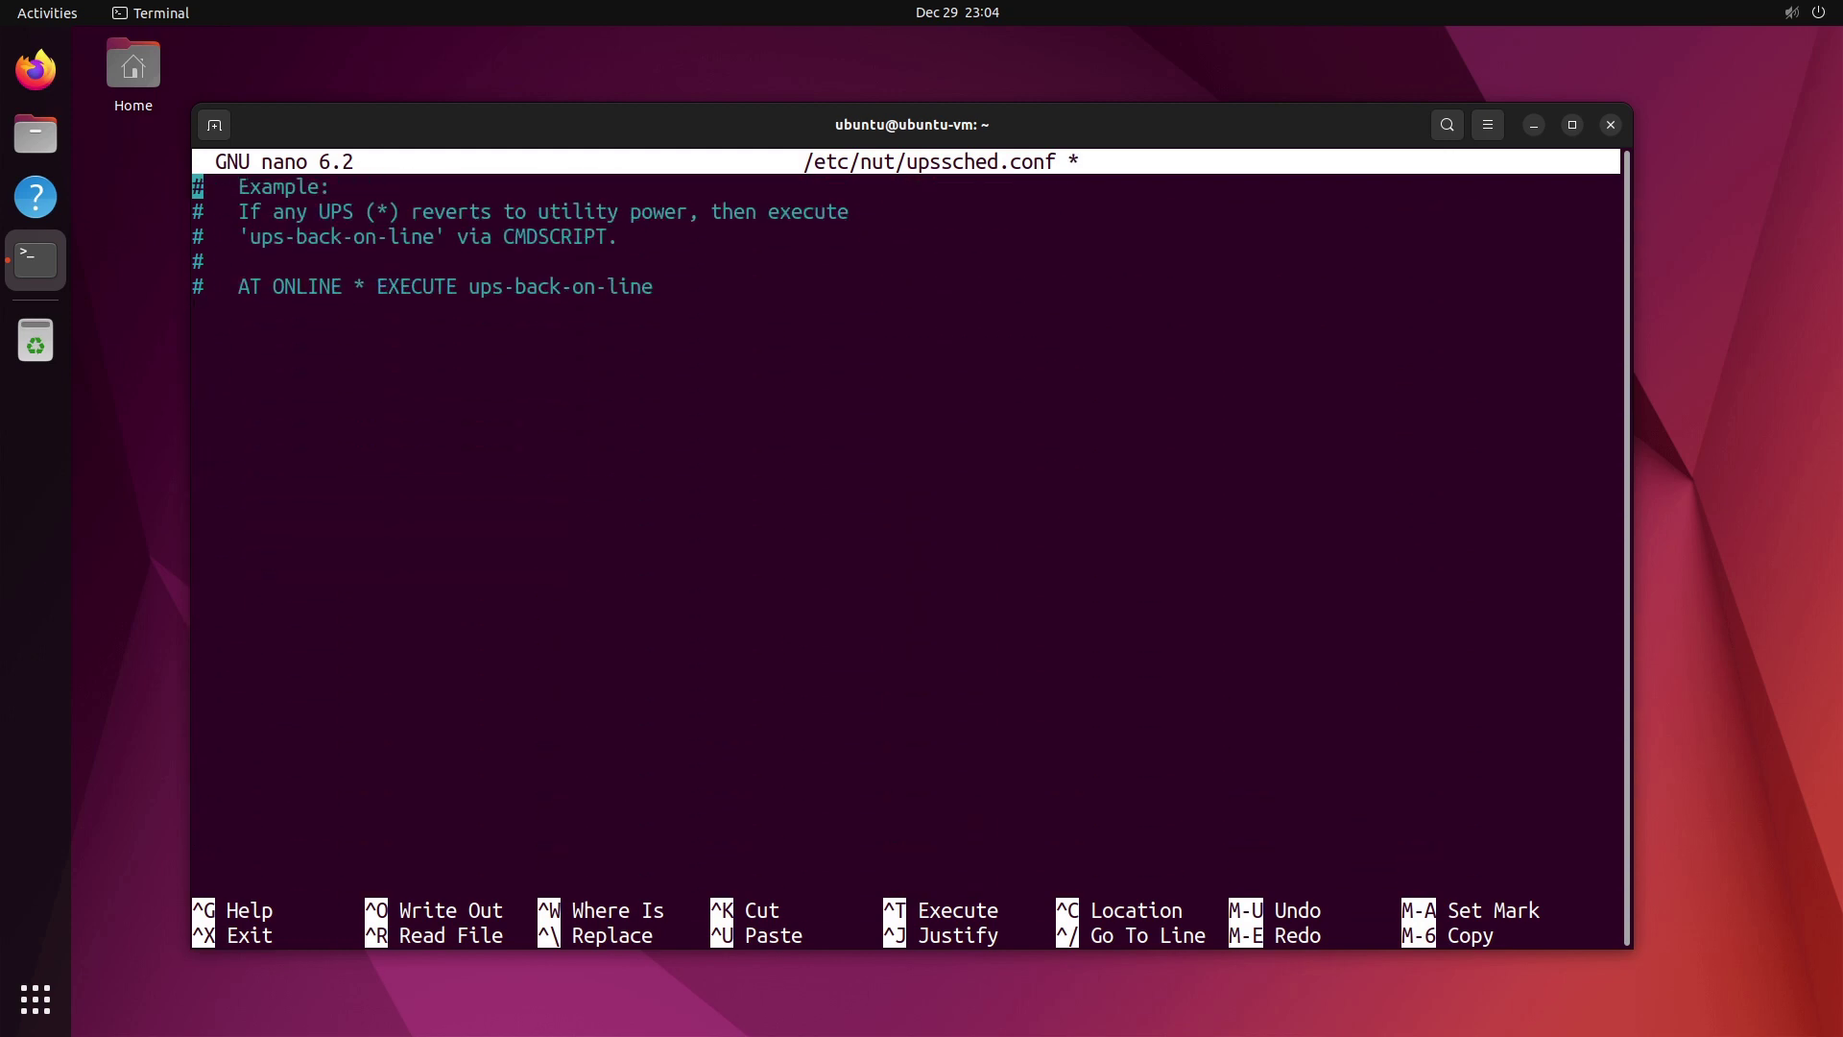
key("ctrl+k")
key("ctrl+k")
key("ctrl+k")
key("ctrl+k")
key("ctrl+k")
key("ctrl+k")
Paste the CMDSCRIPT, PIPEFN, LOCKFN and AT rules, with 30-second onbatt, earlyshutdown and commbad timers, into upssched.conf and save it
key("ctrl+shift+v")
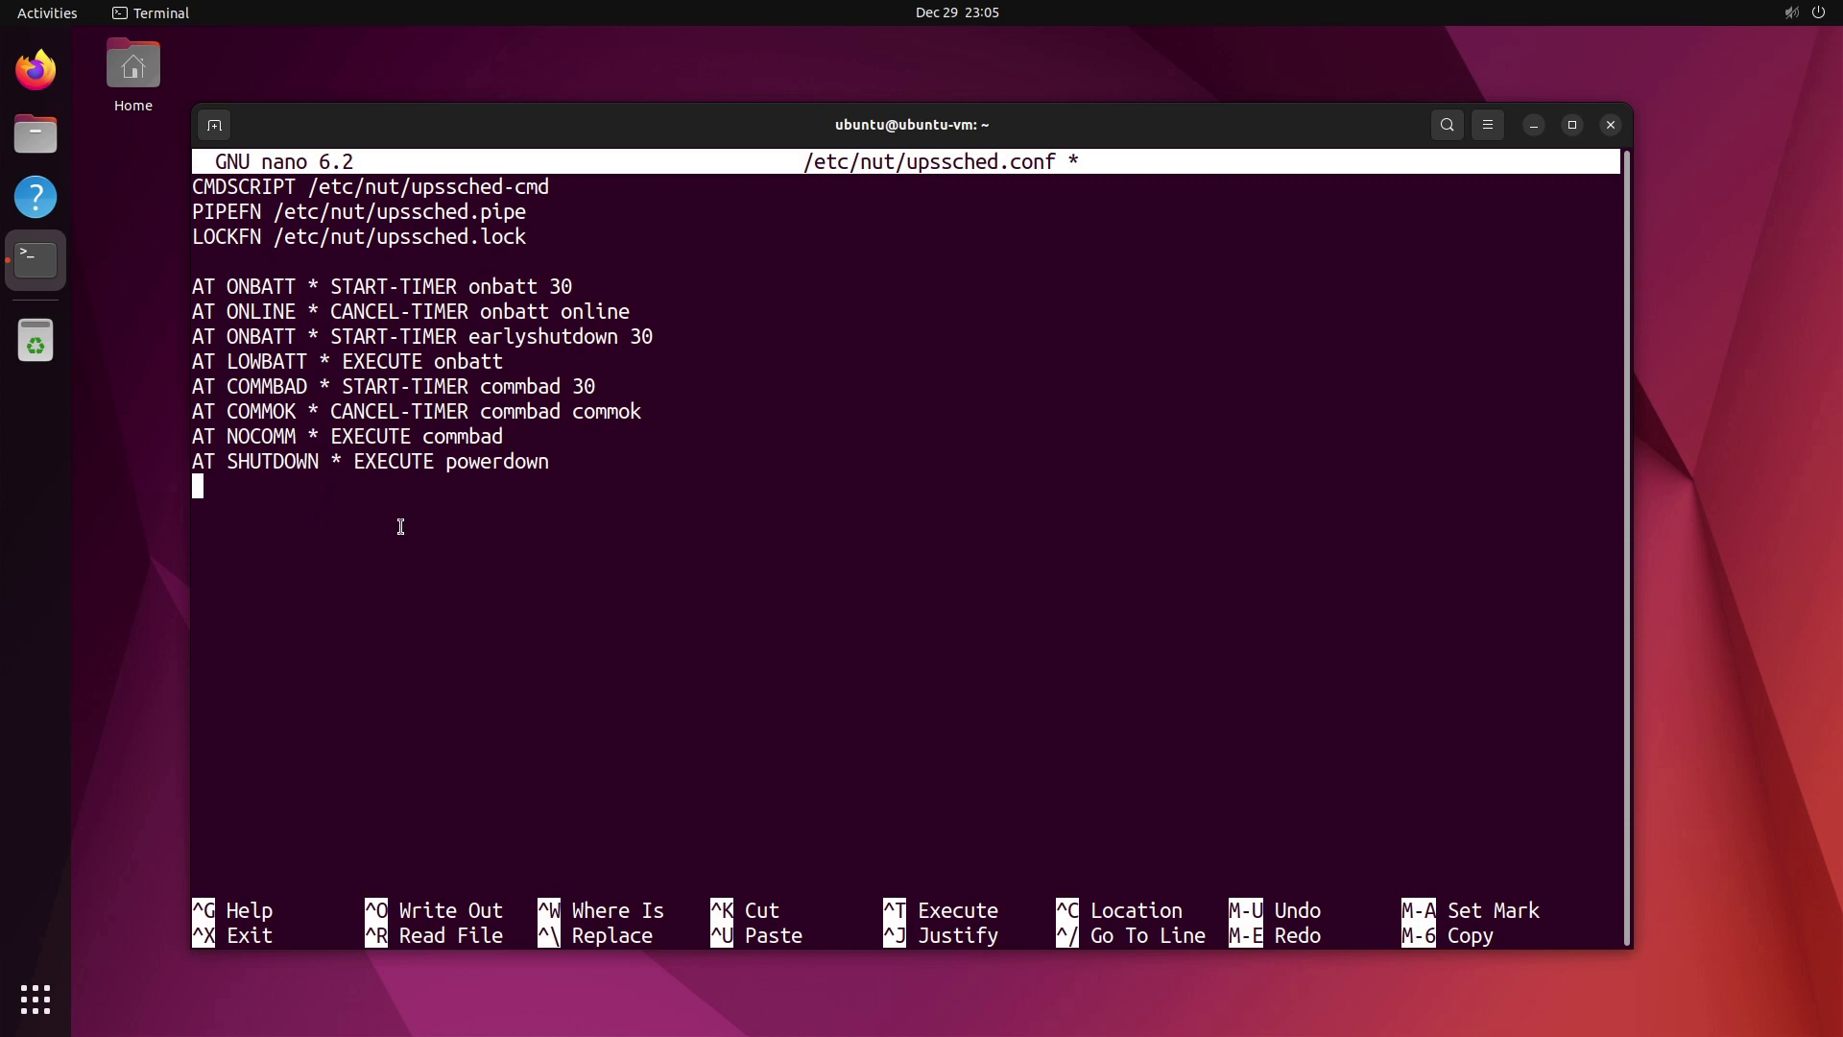
key("ctrl+x")
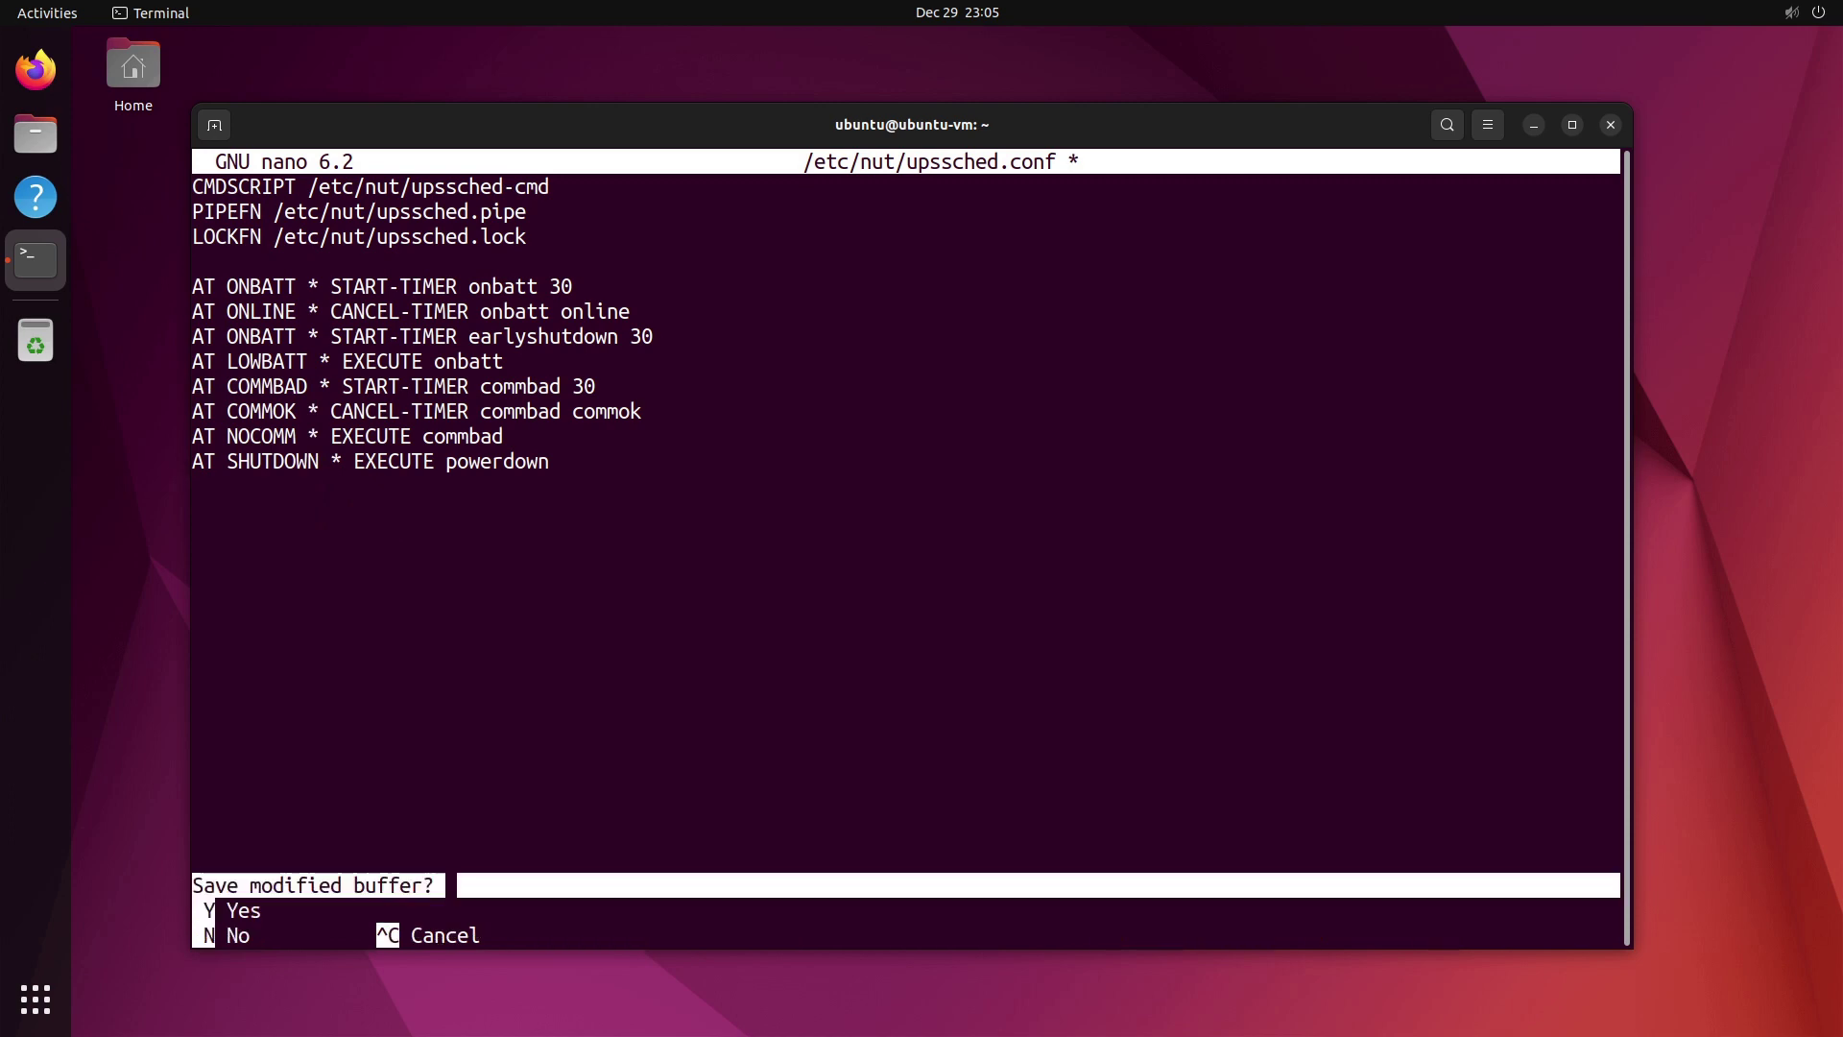
key("y")
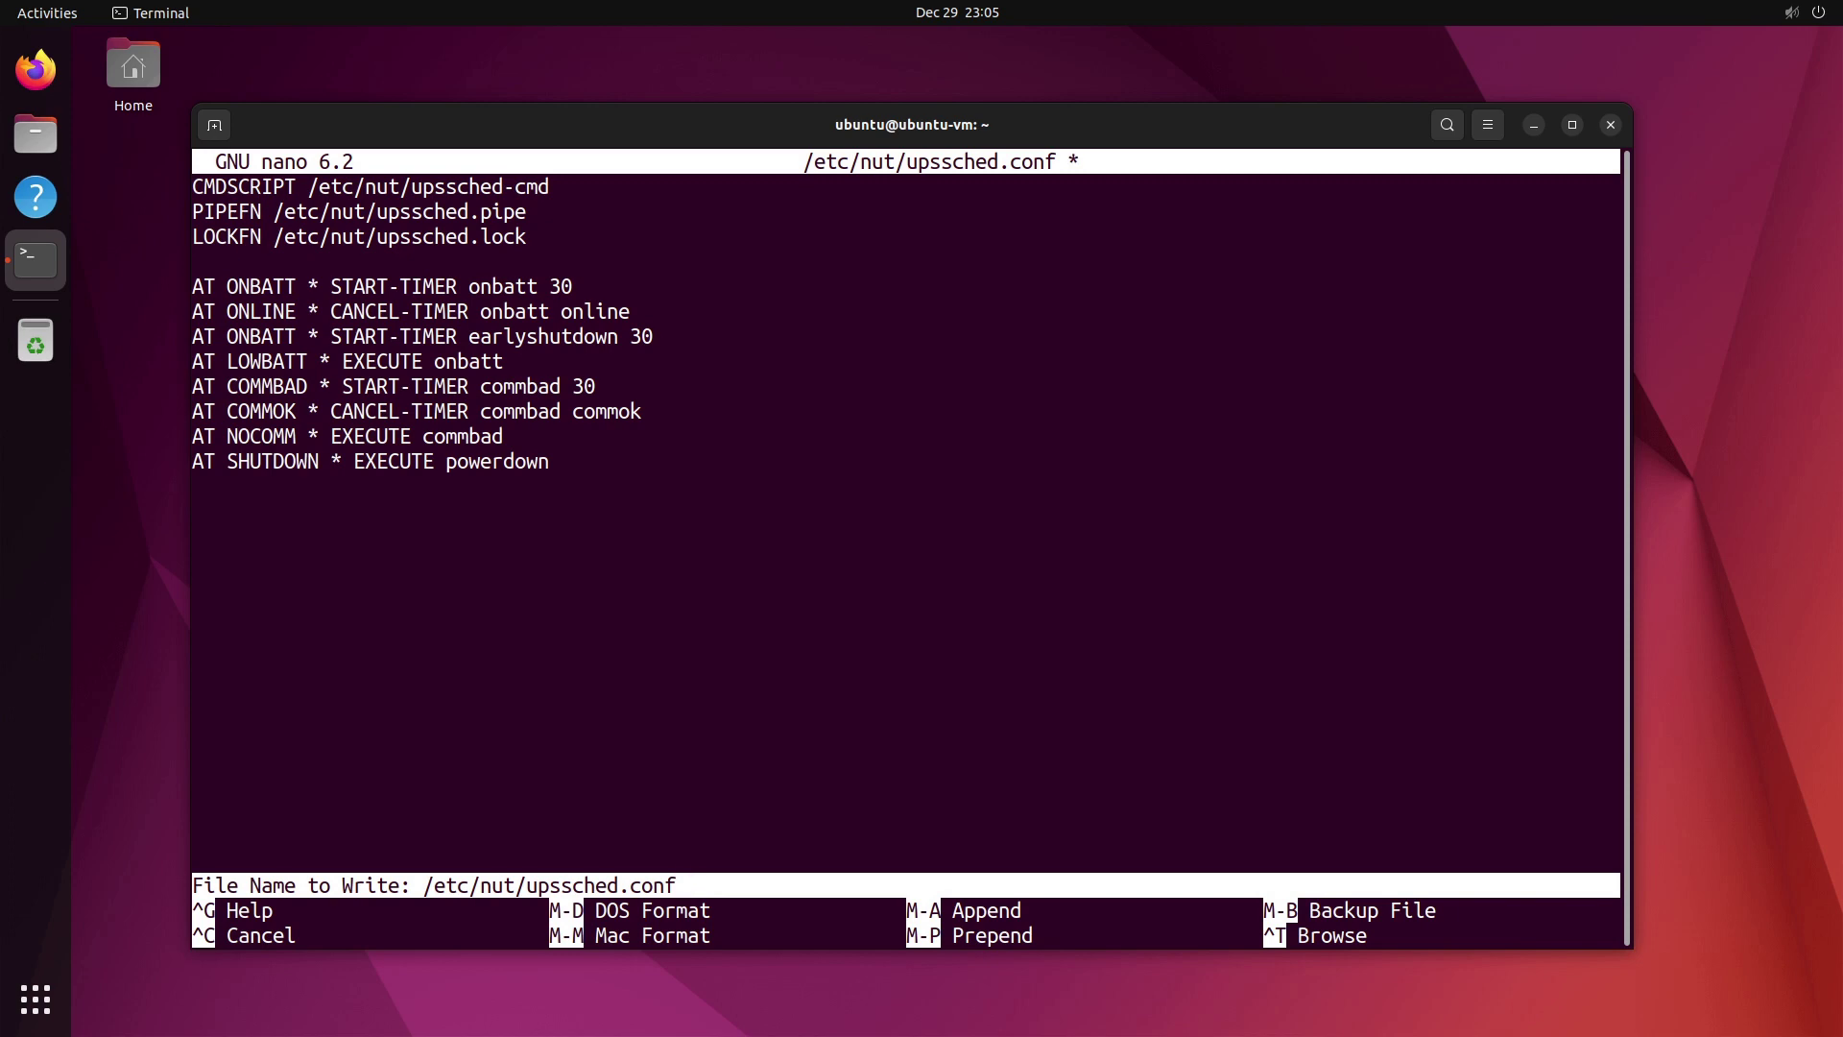
key("Return")
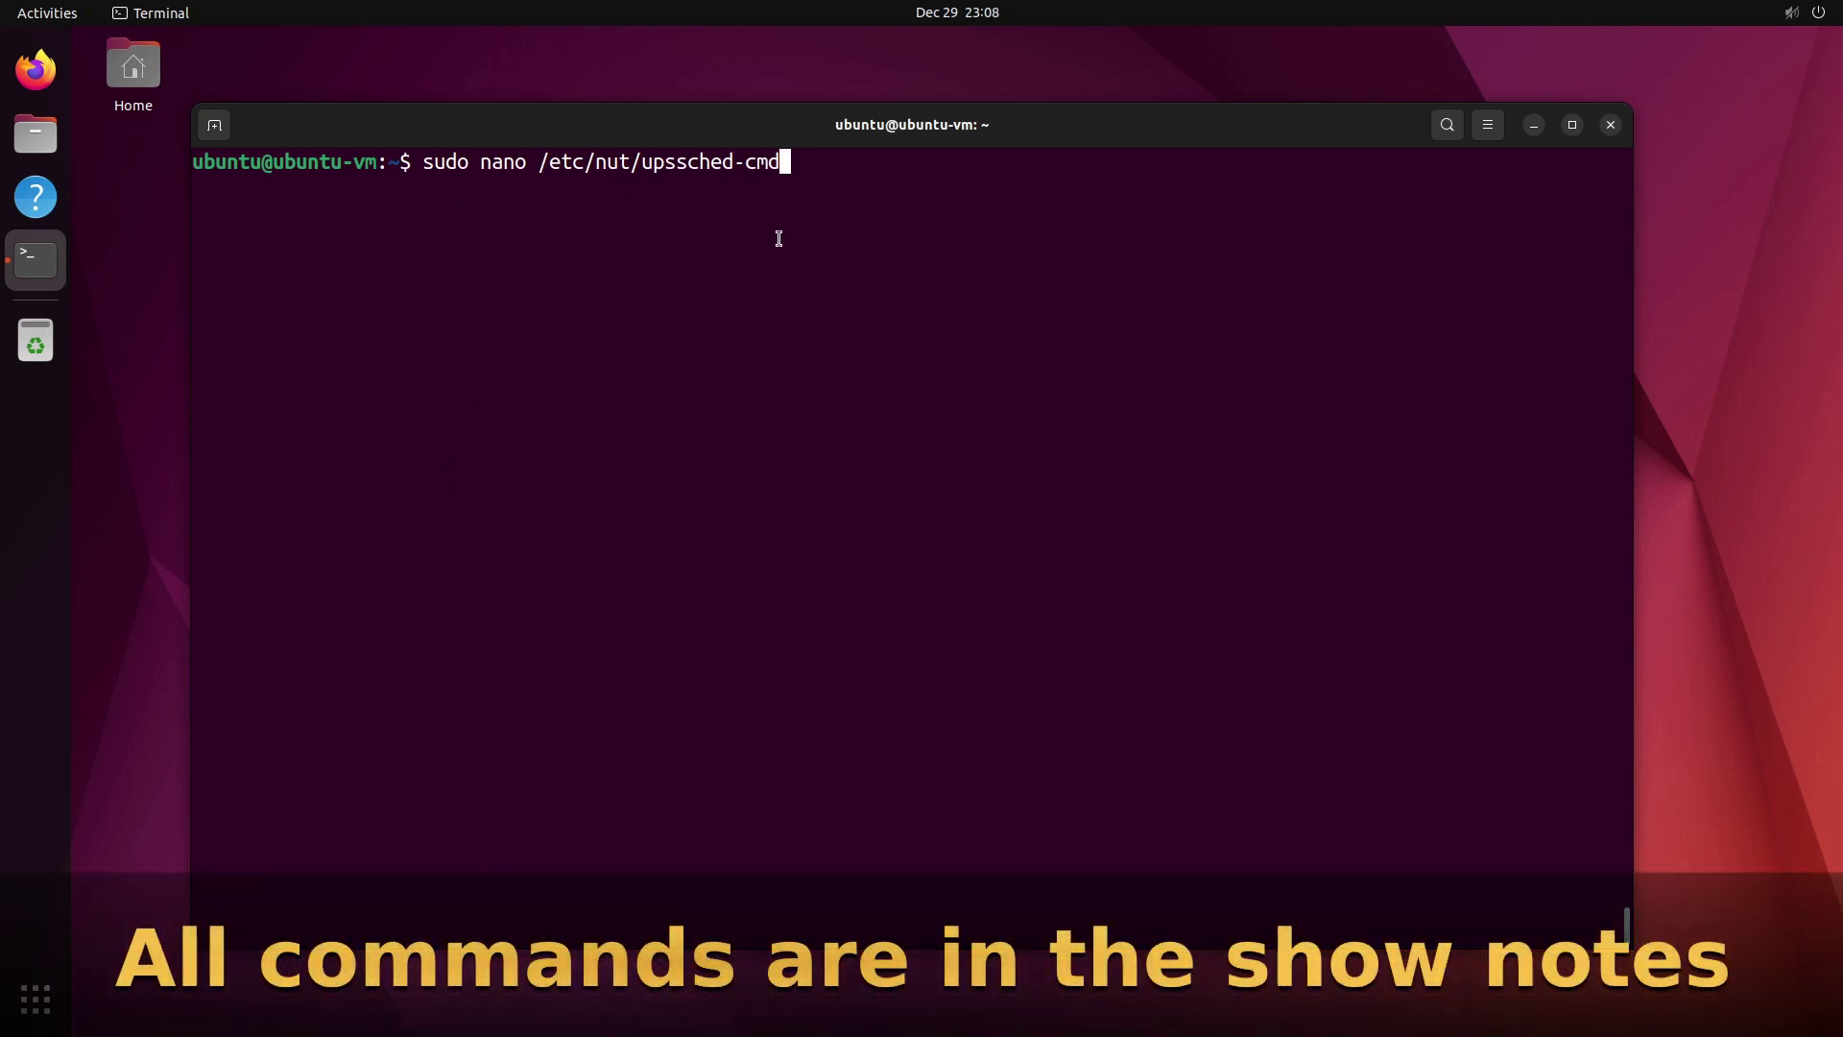
Create /etc/nut/upssched-cmd as a shell script with onbatt, earlyshutdown, shutdowncritical, upsgone and default cases, and save it
key("Return")
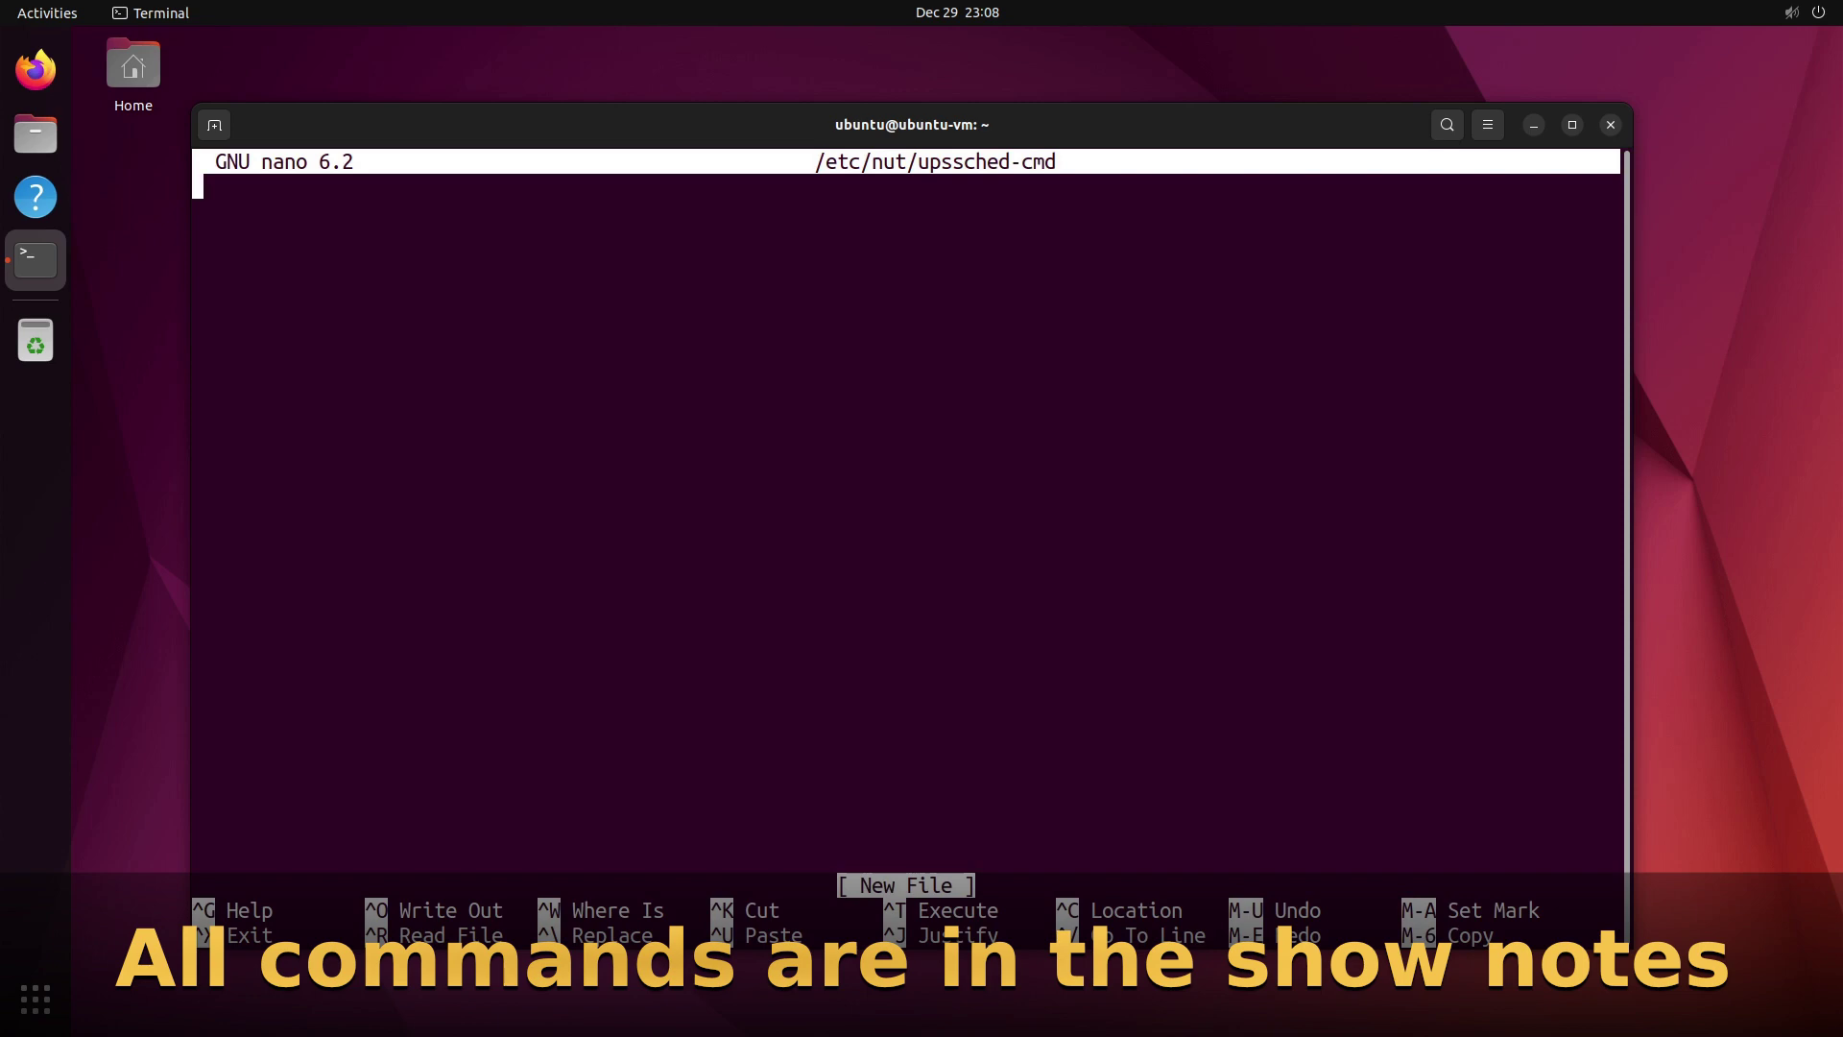
key("ctrl+shift+v")
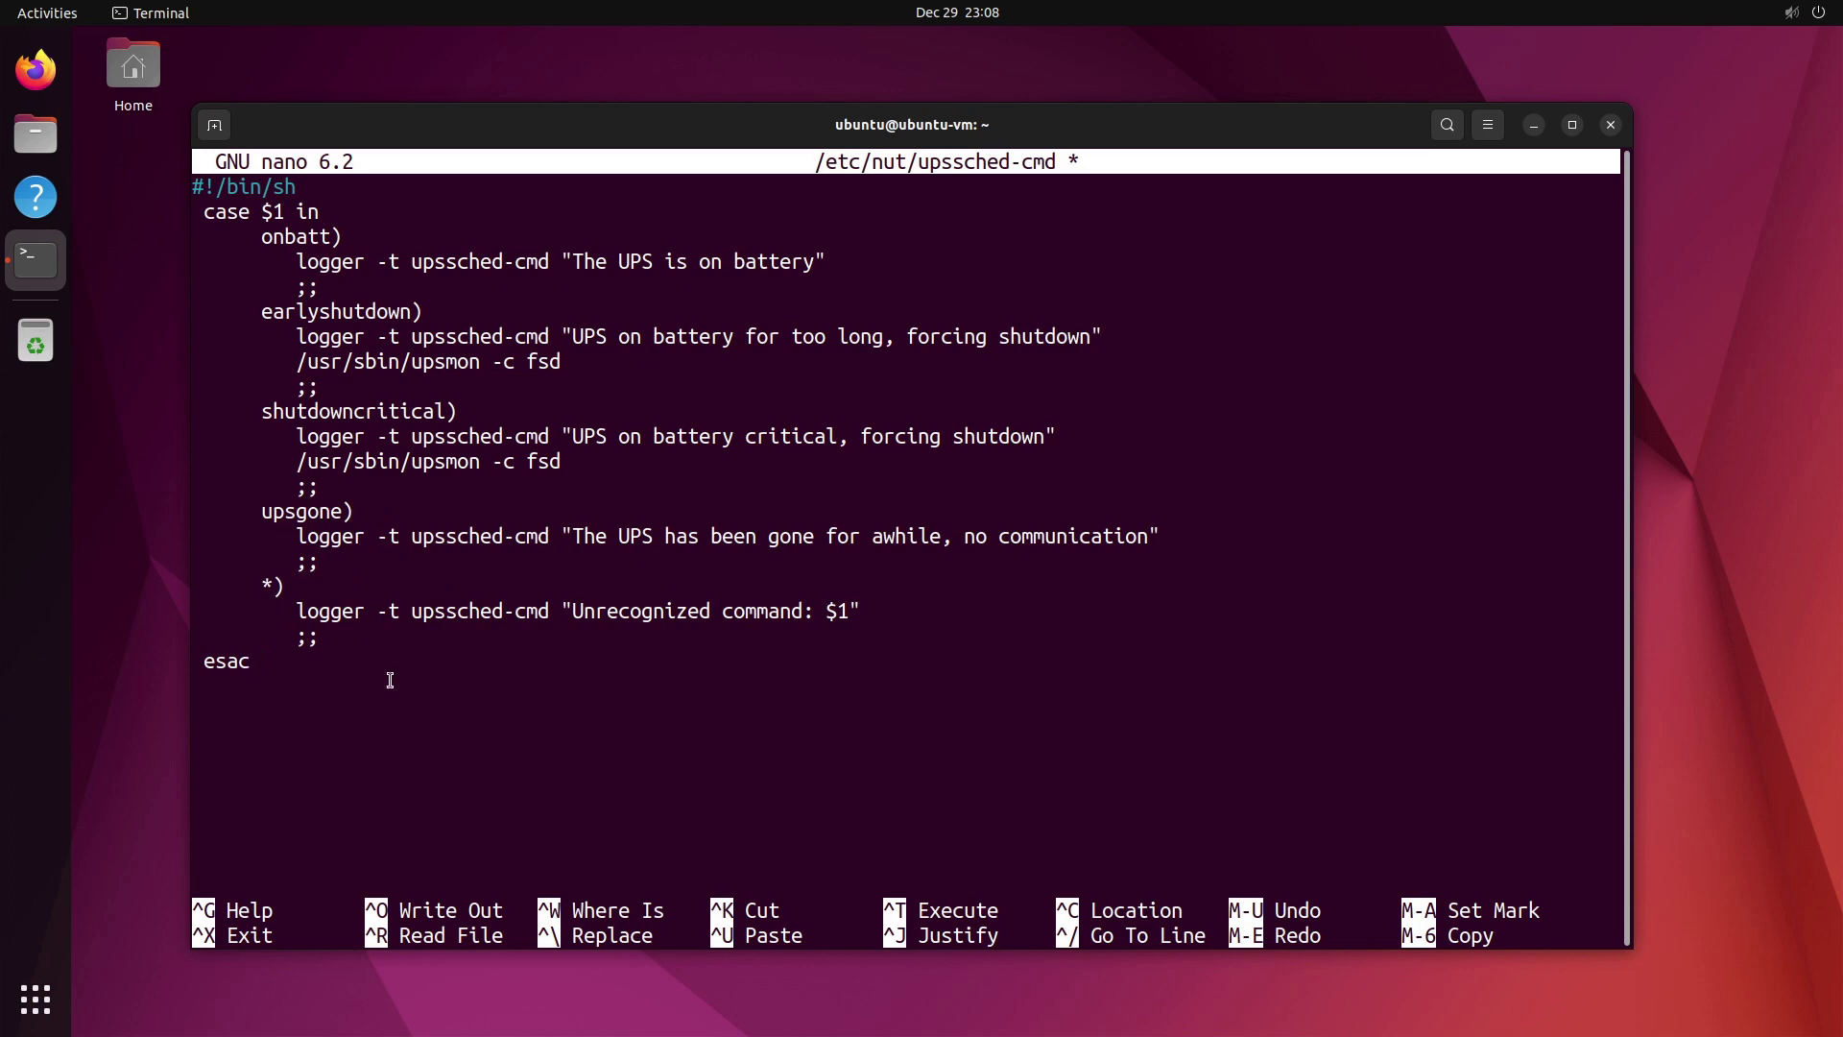
key("Return")
key("ctrl+x")
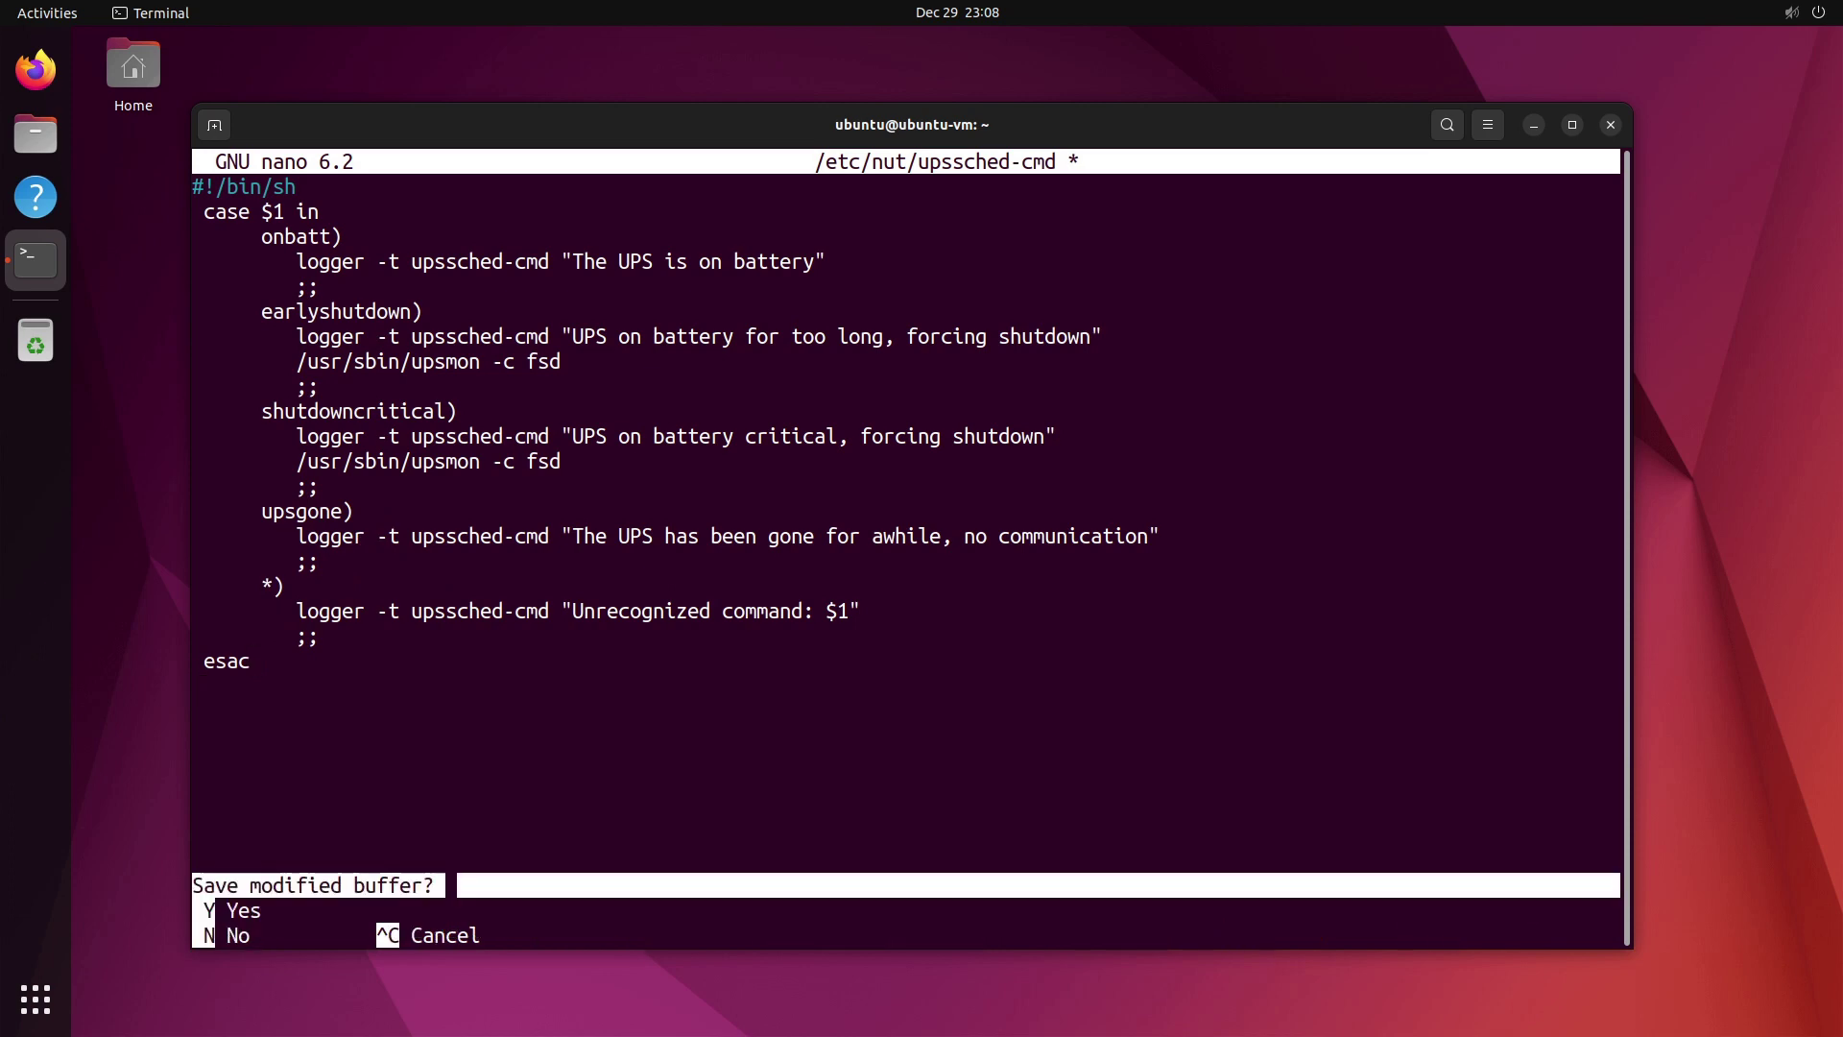
key("y")
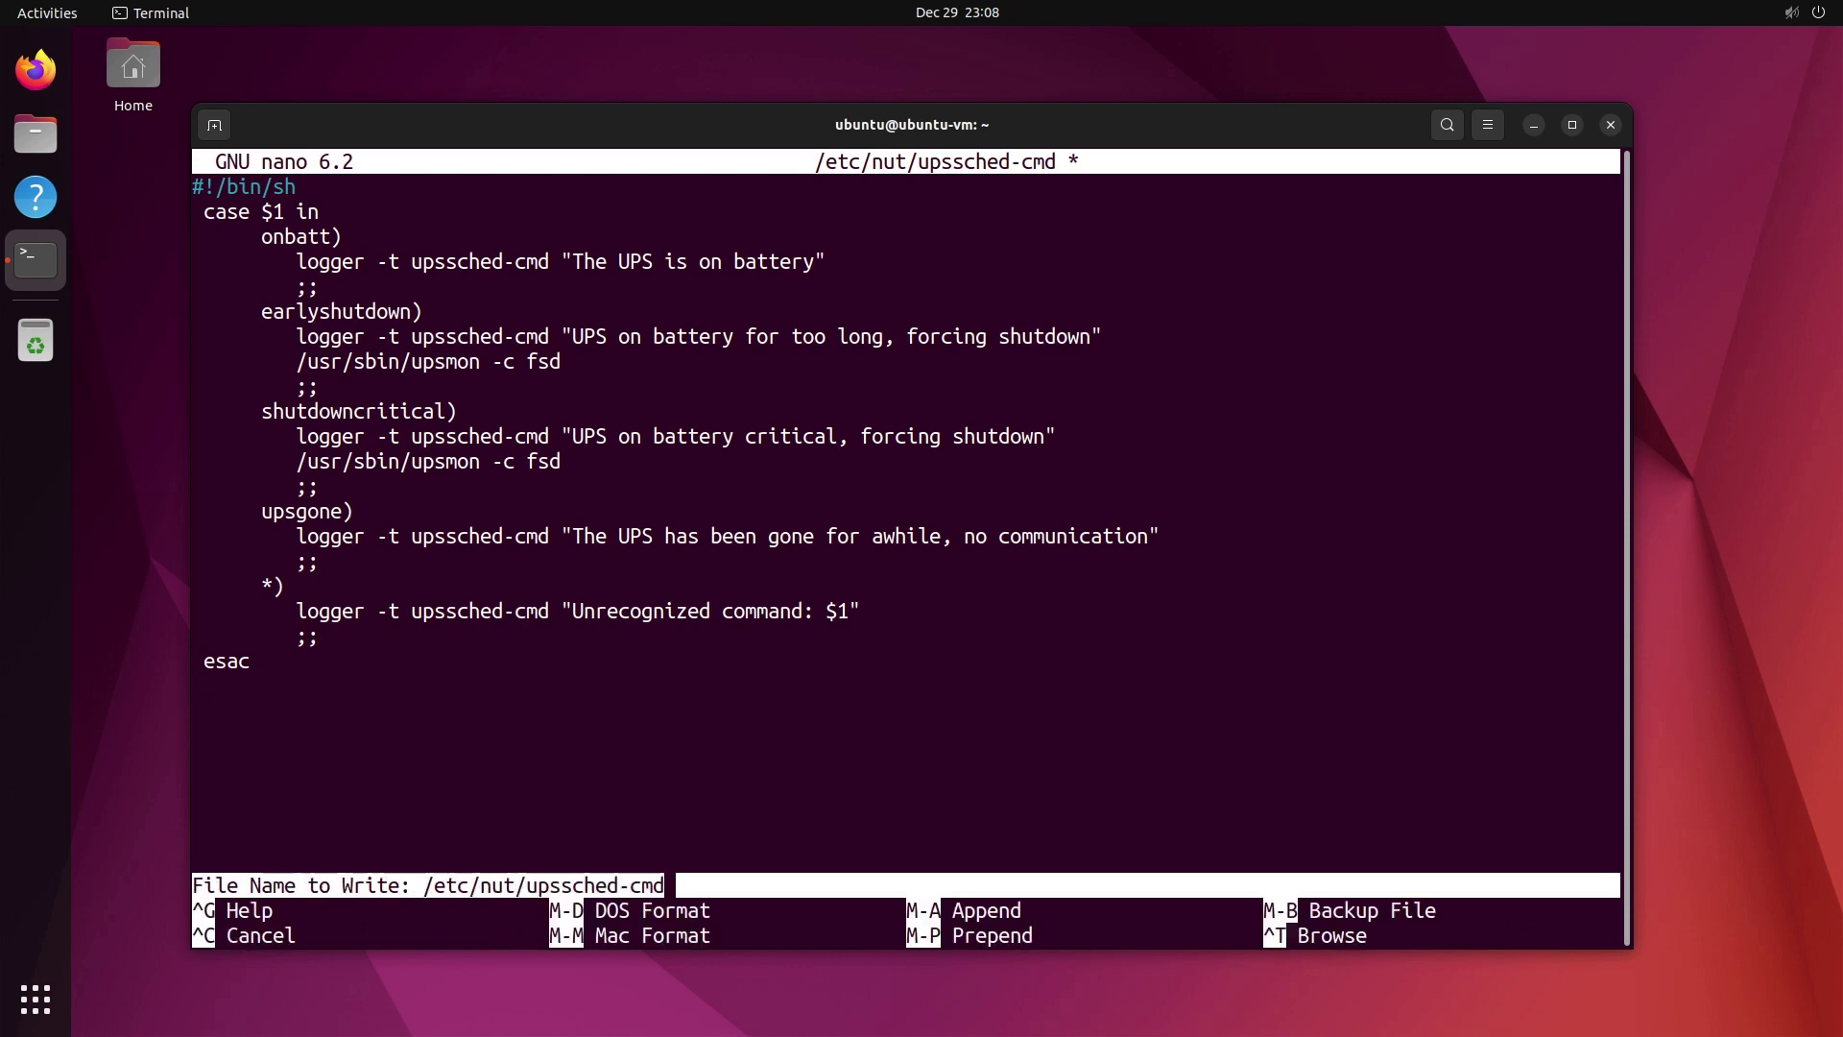
key("Return")
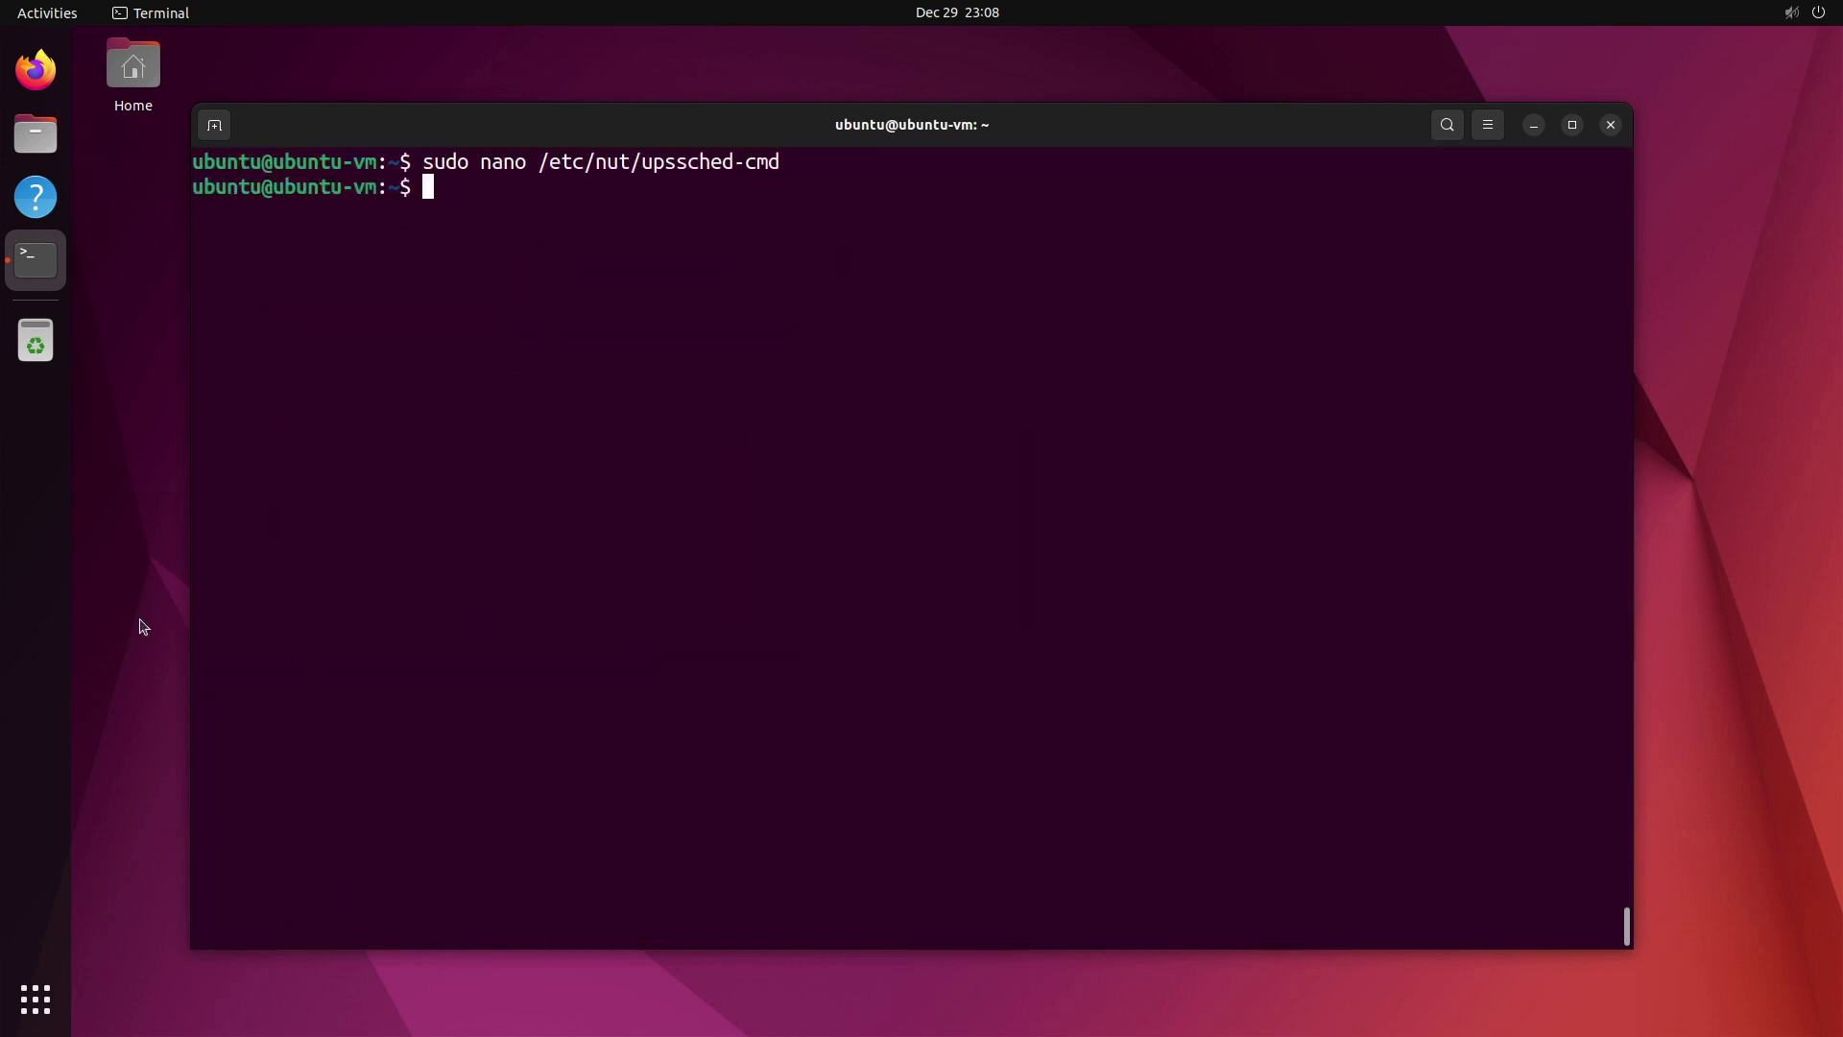
Make /etc/nut/upssched-cmd executable with chmod +x and restart the nut-client service with systemctl
key("ctrl+l")
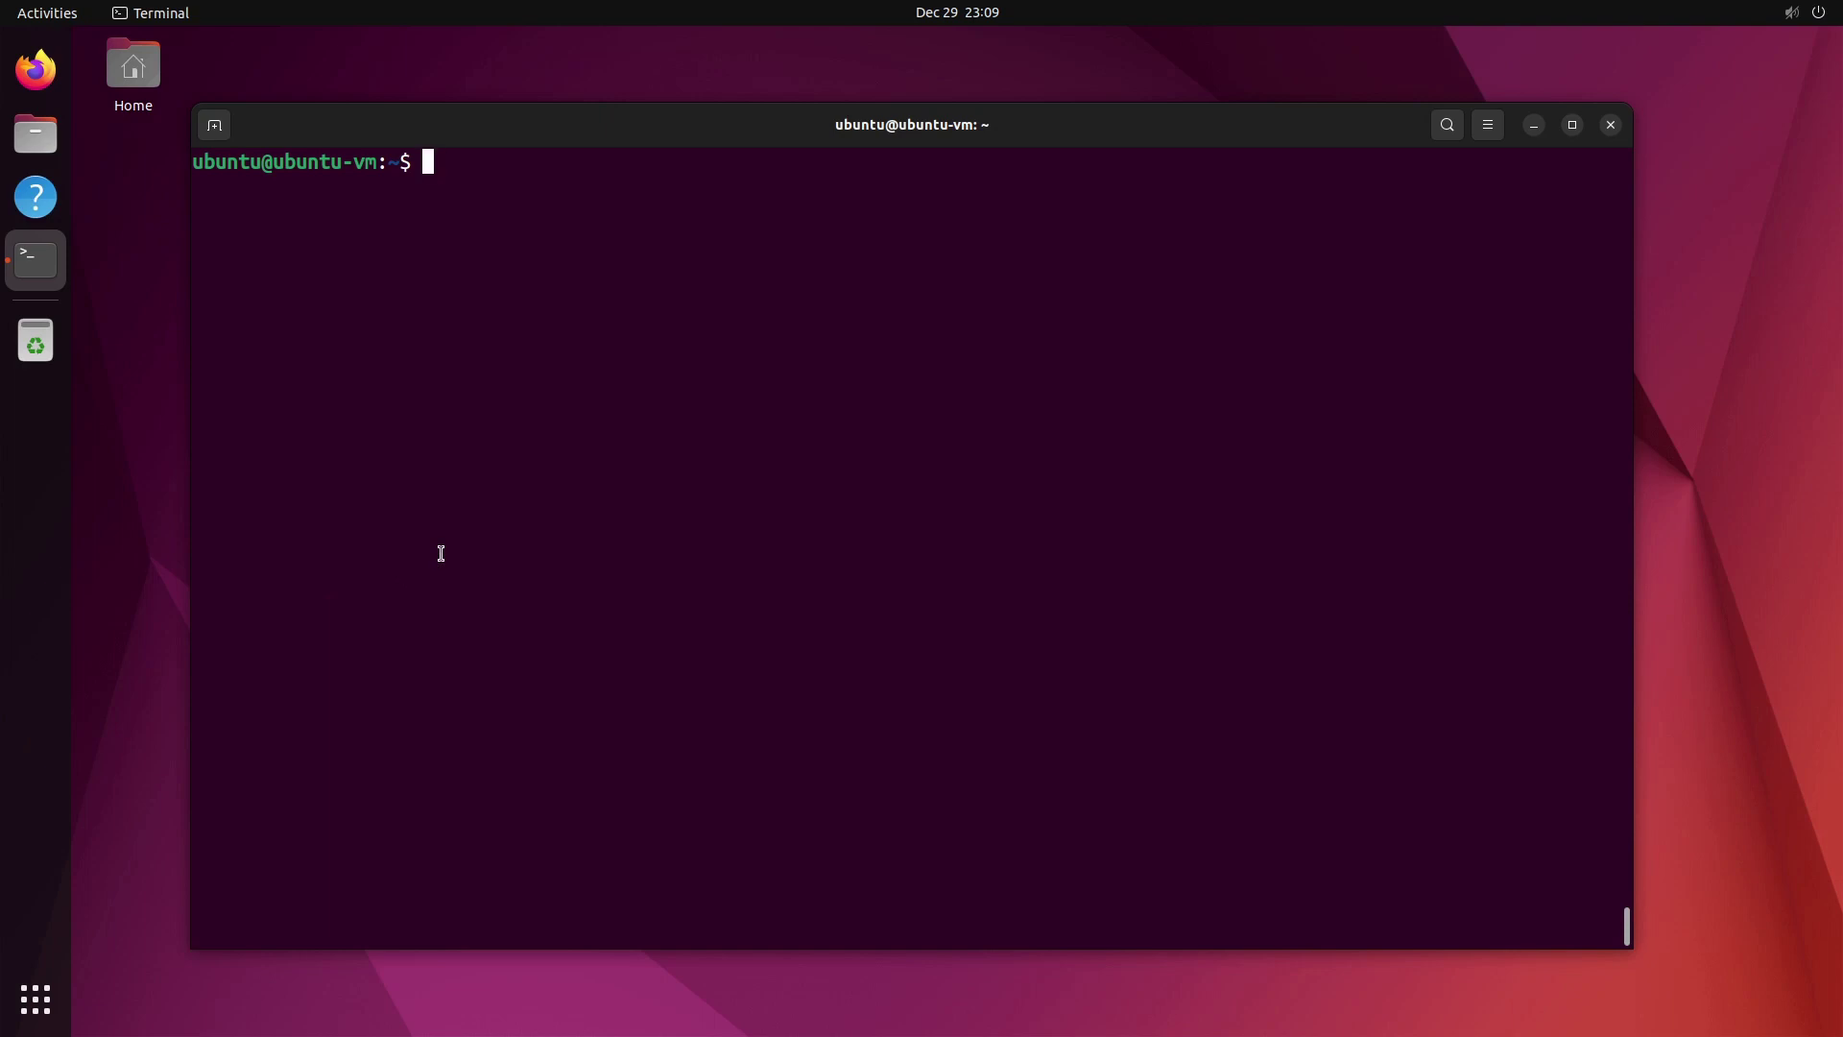
key("ctrl+shift+v")
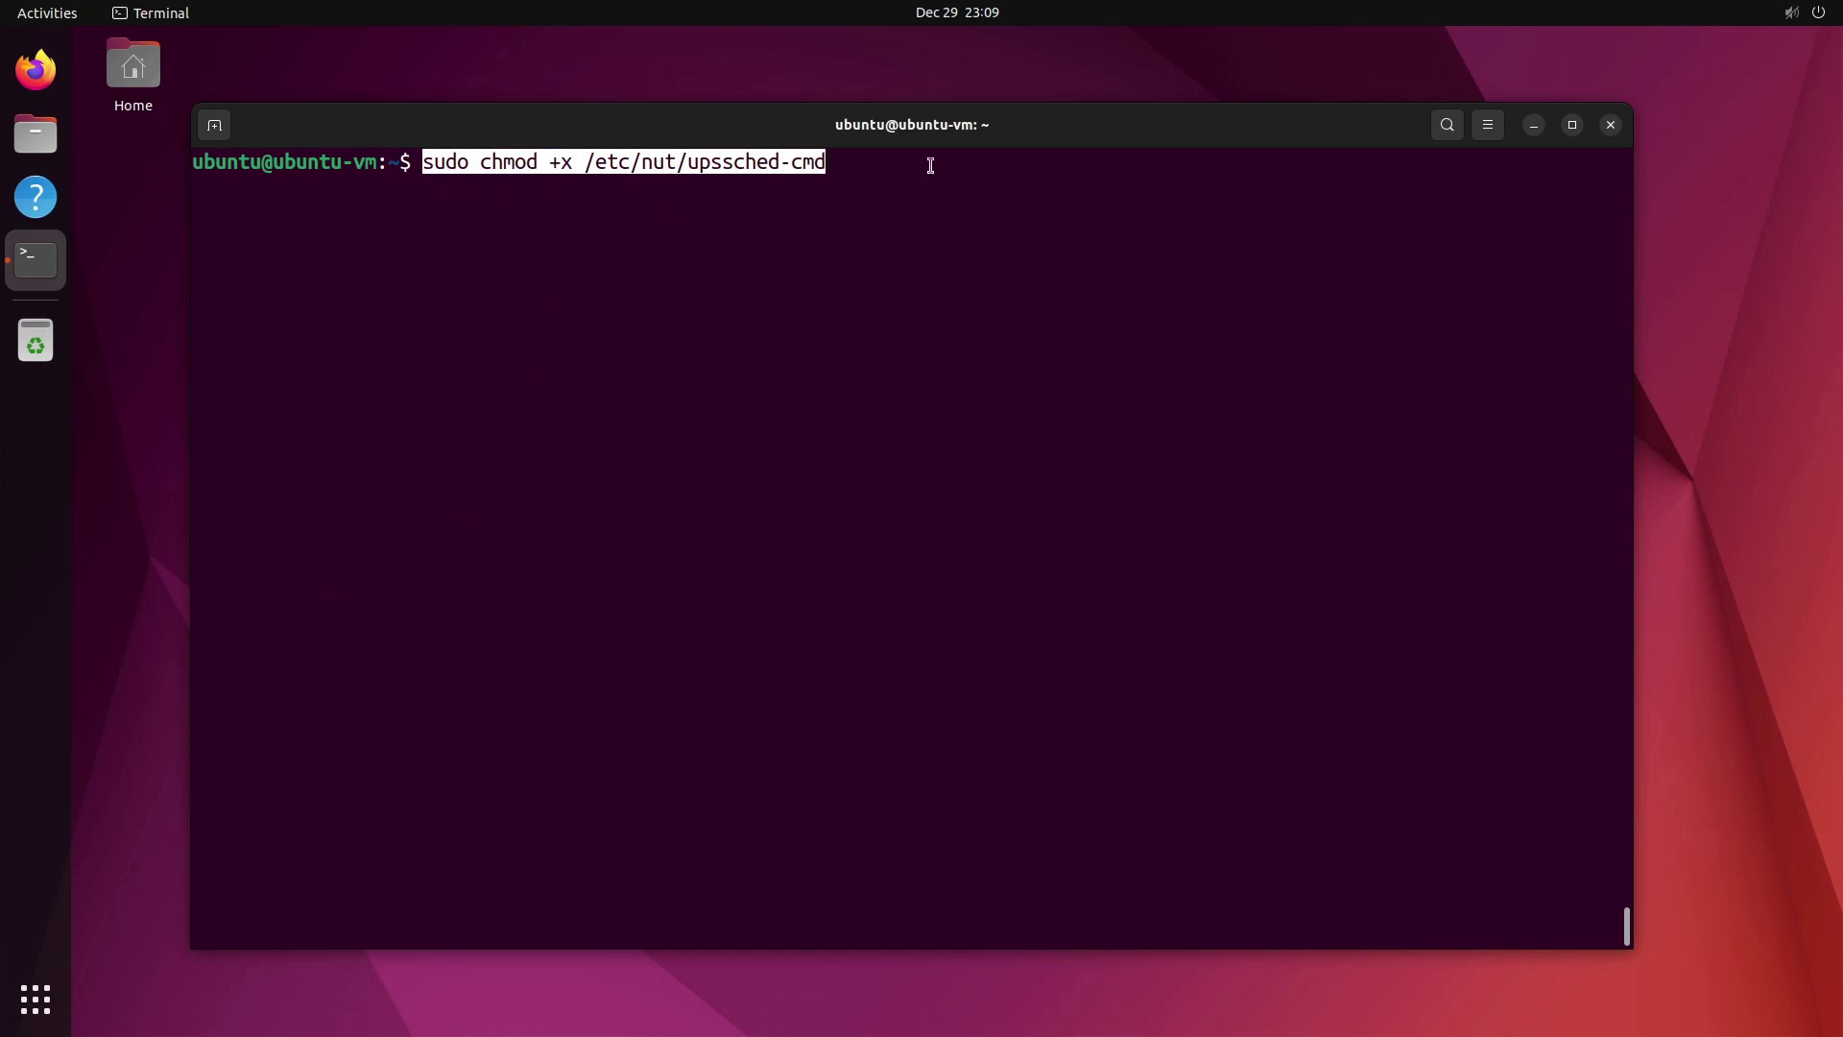
key("Return")
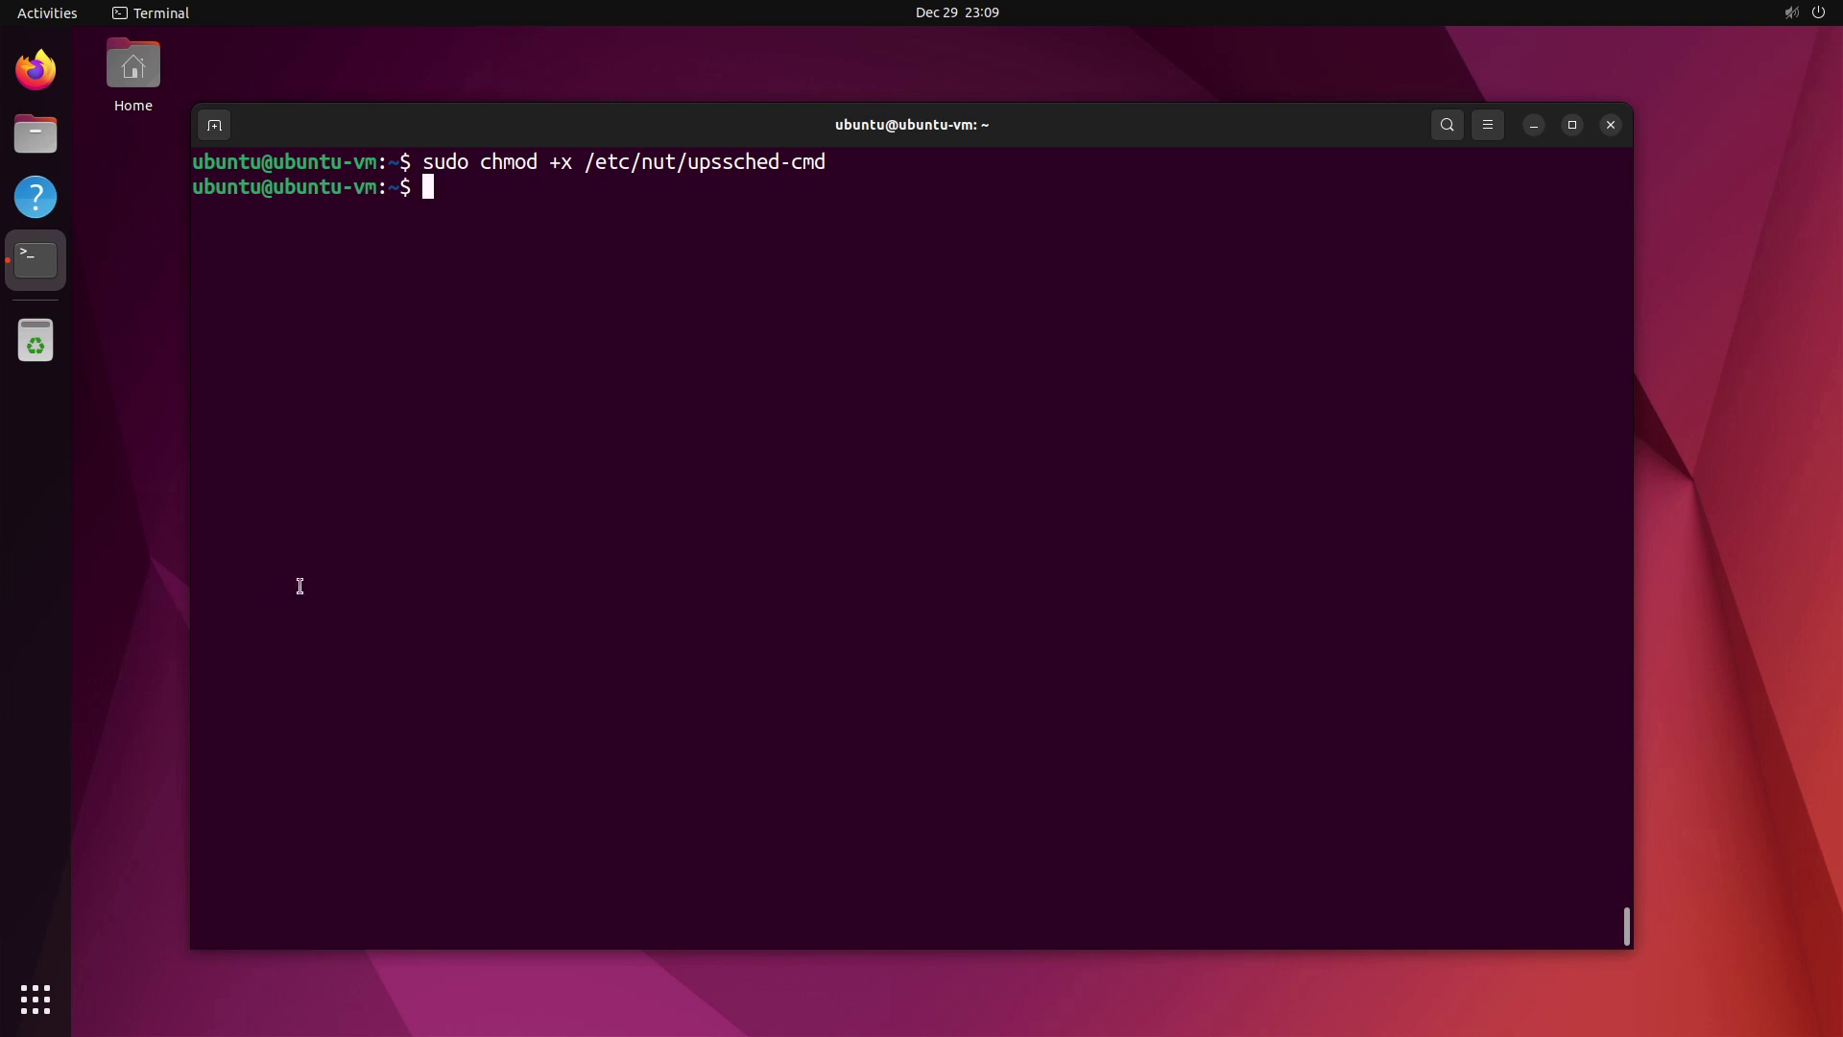
key("ctrl+shift+v")
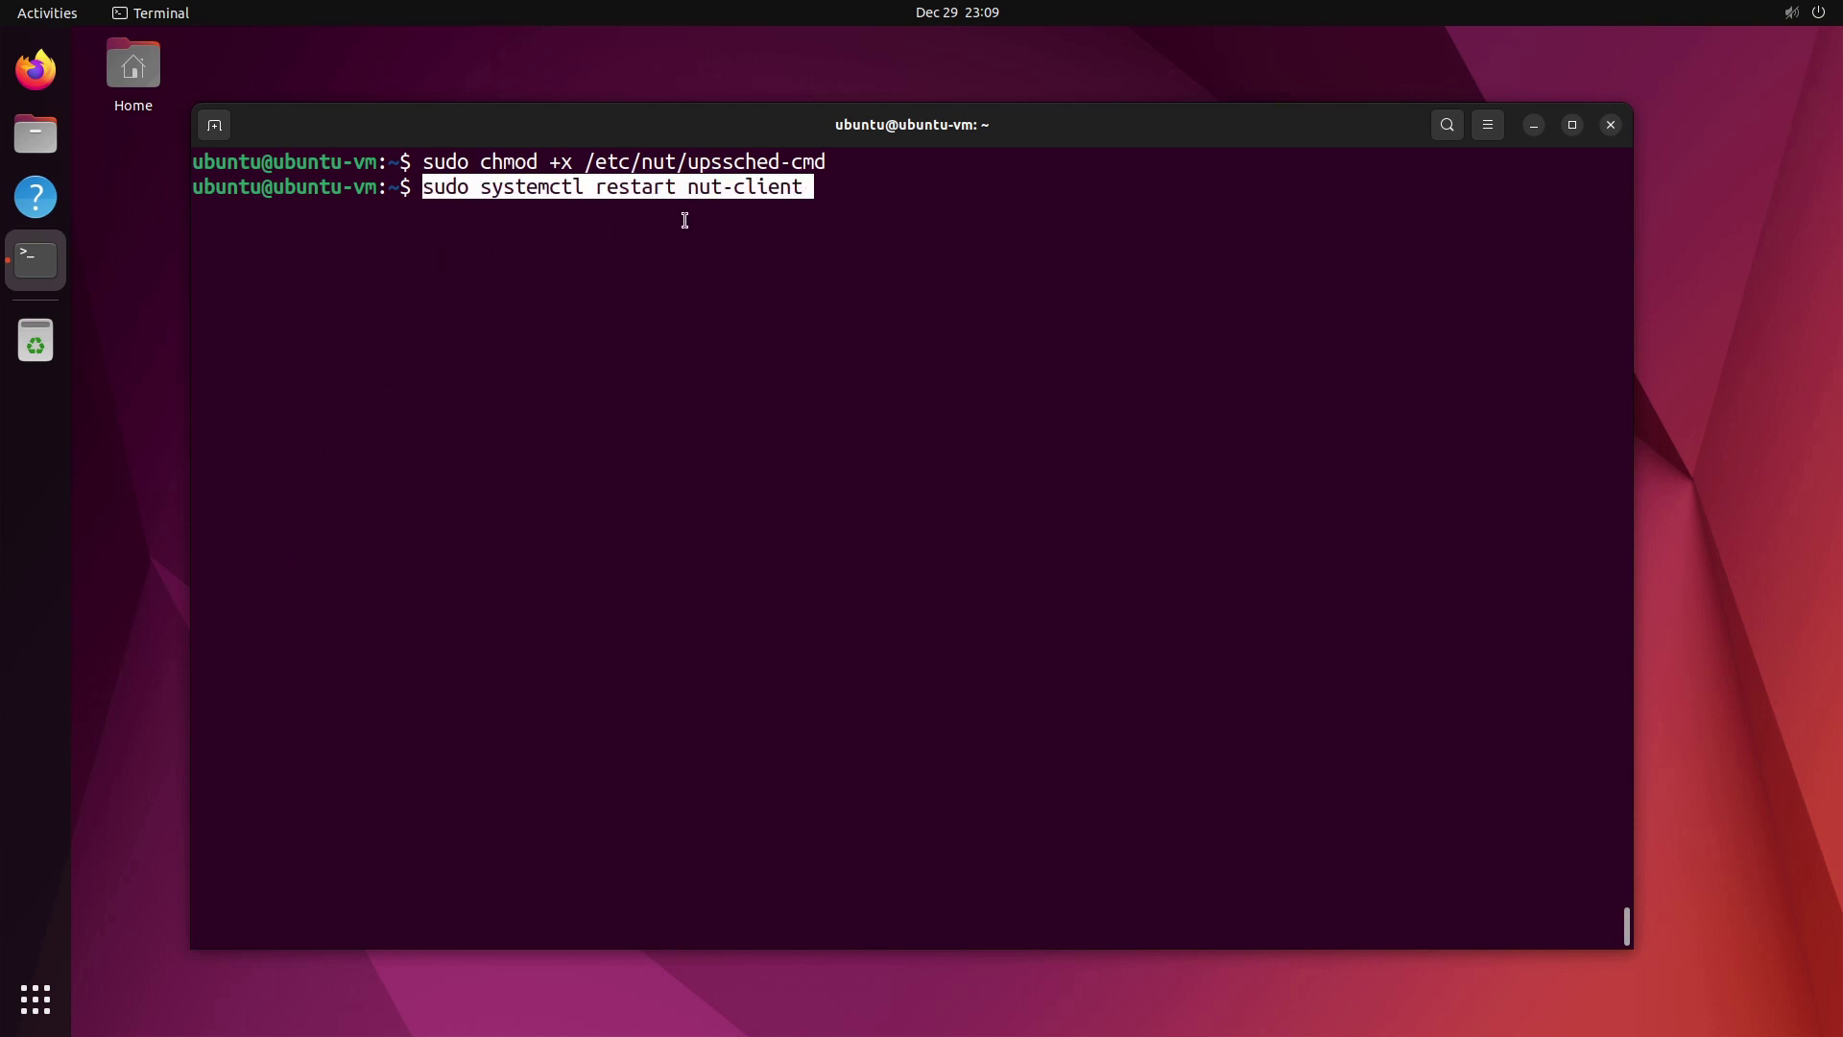
key("Return")
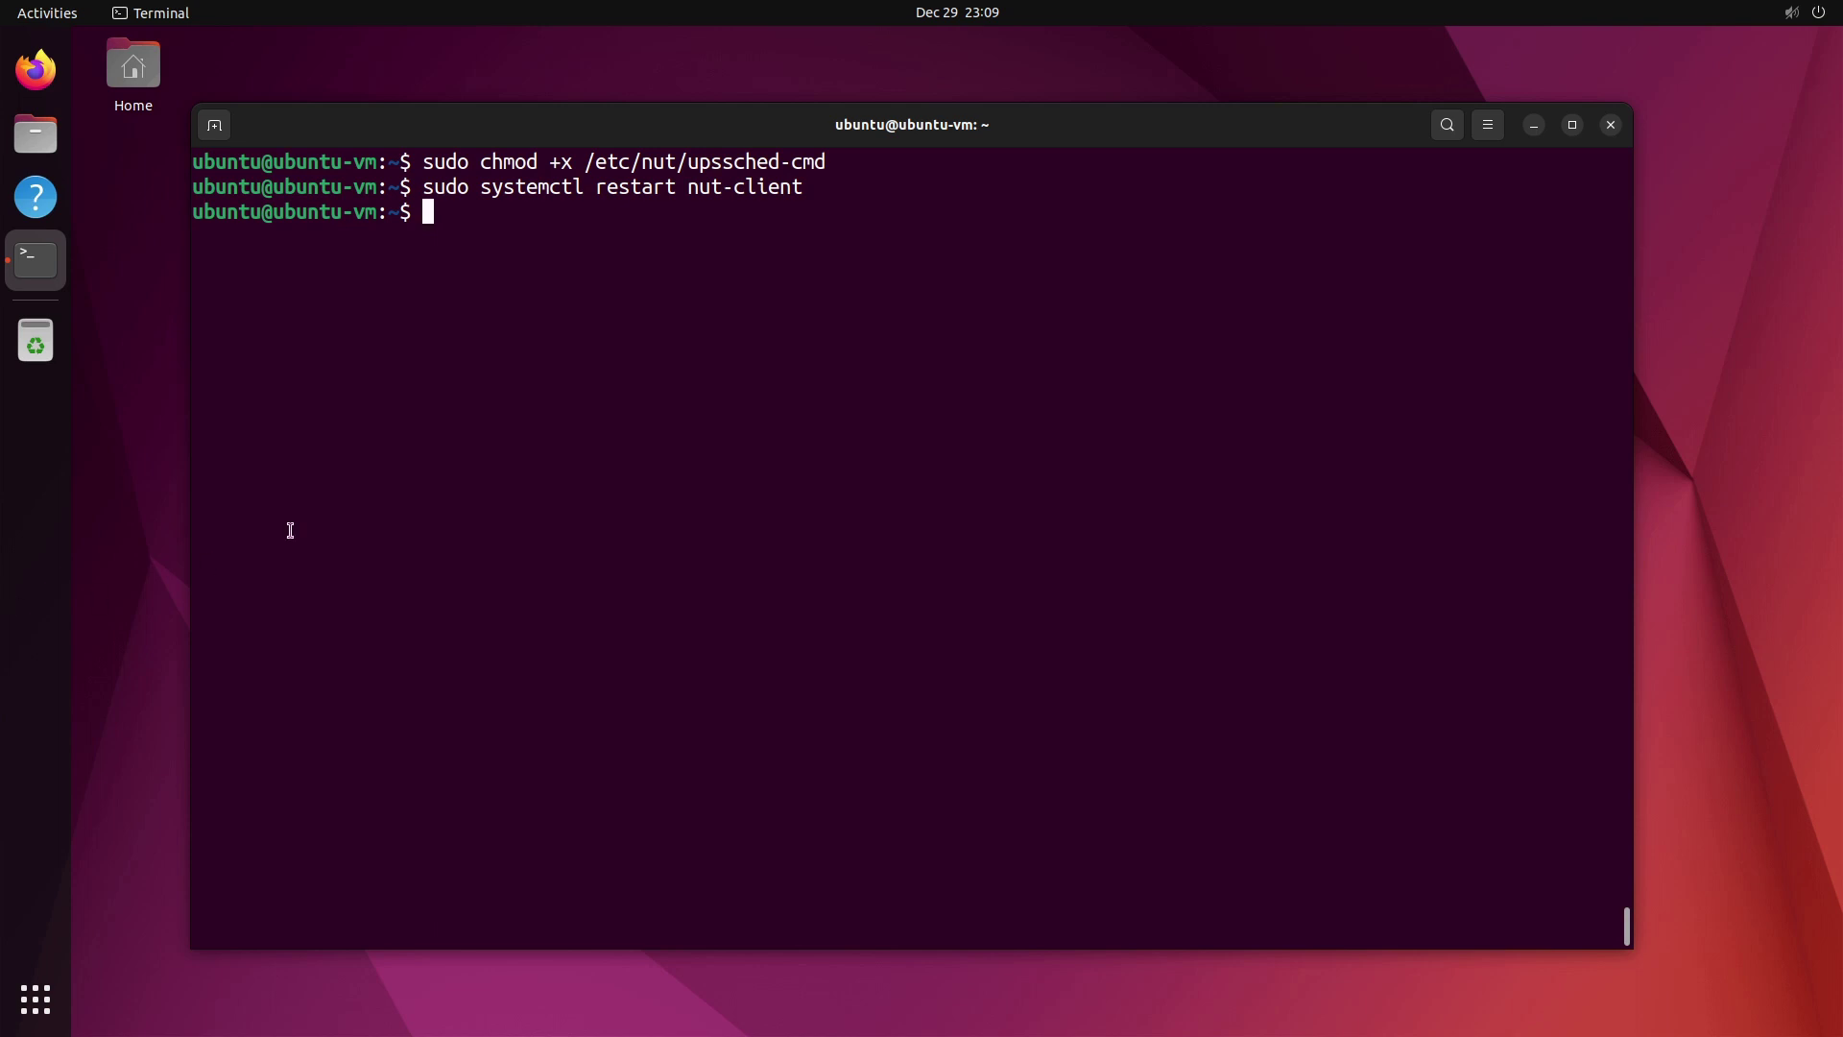
key("ctrl+shift+v")
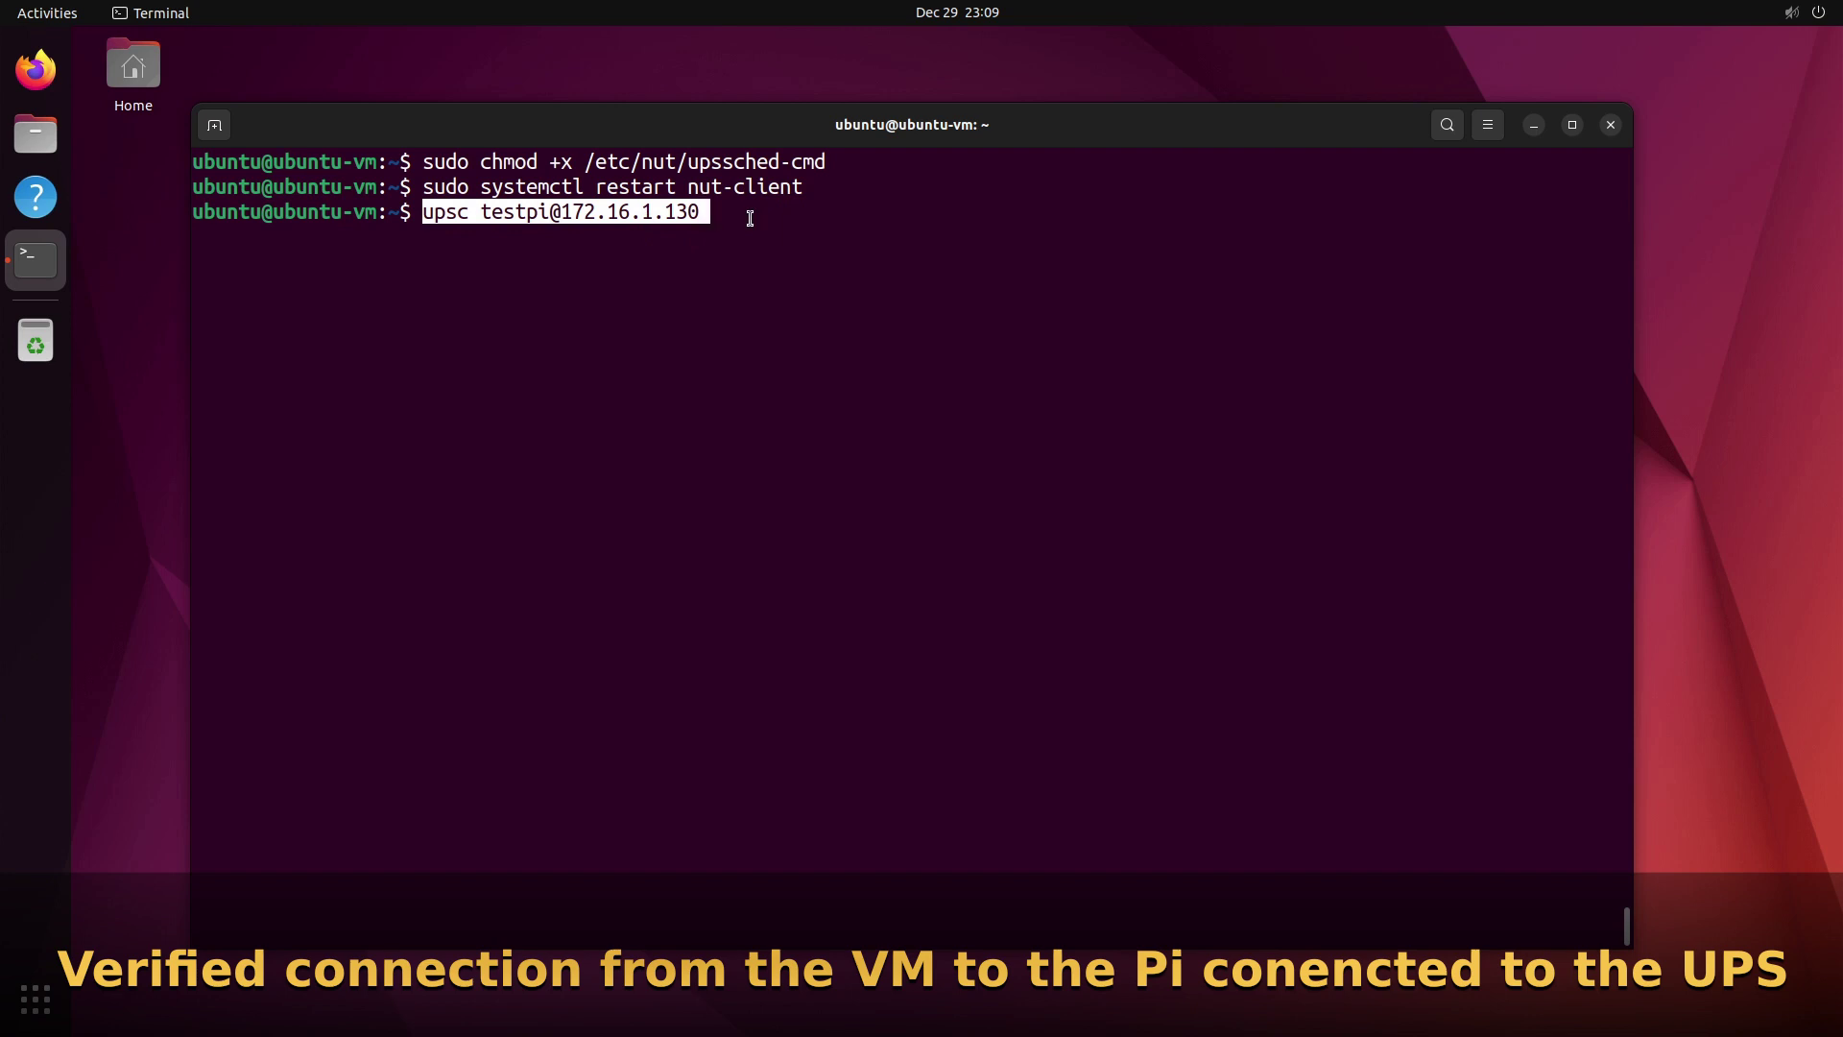
key("Return")
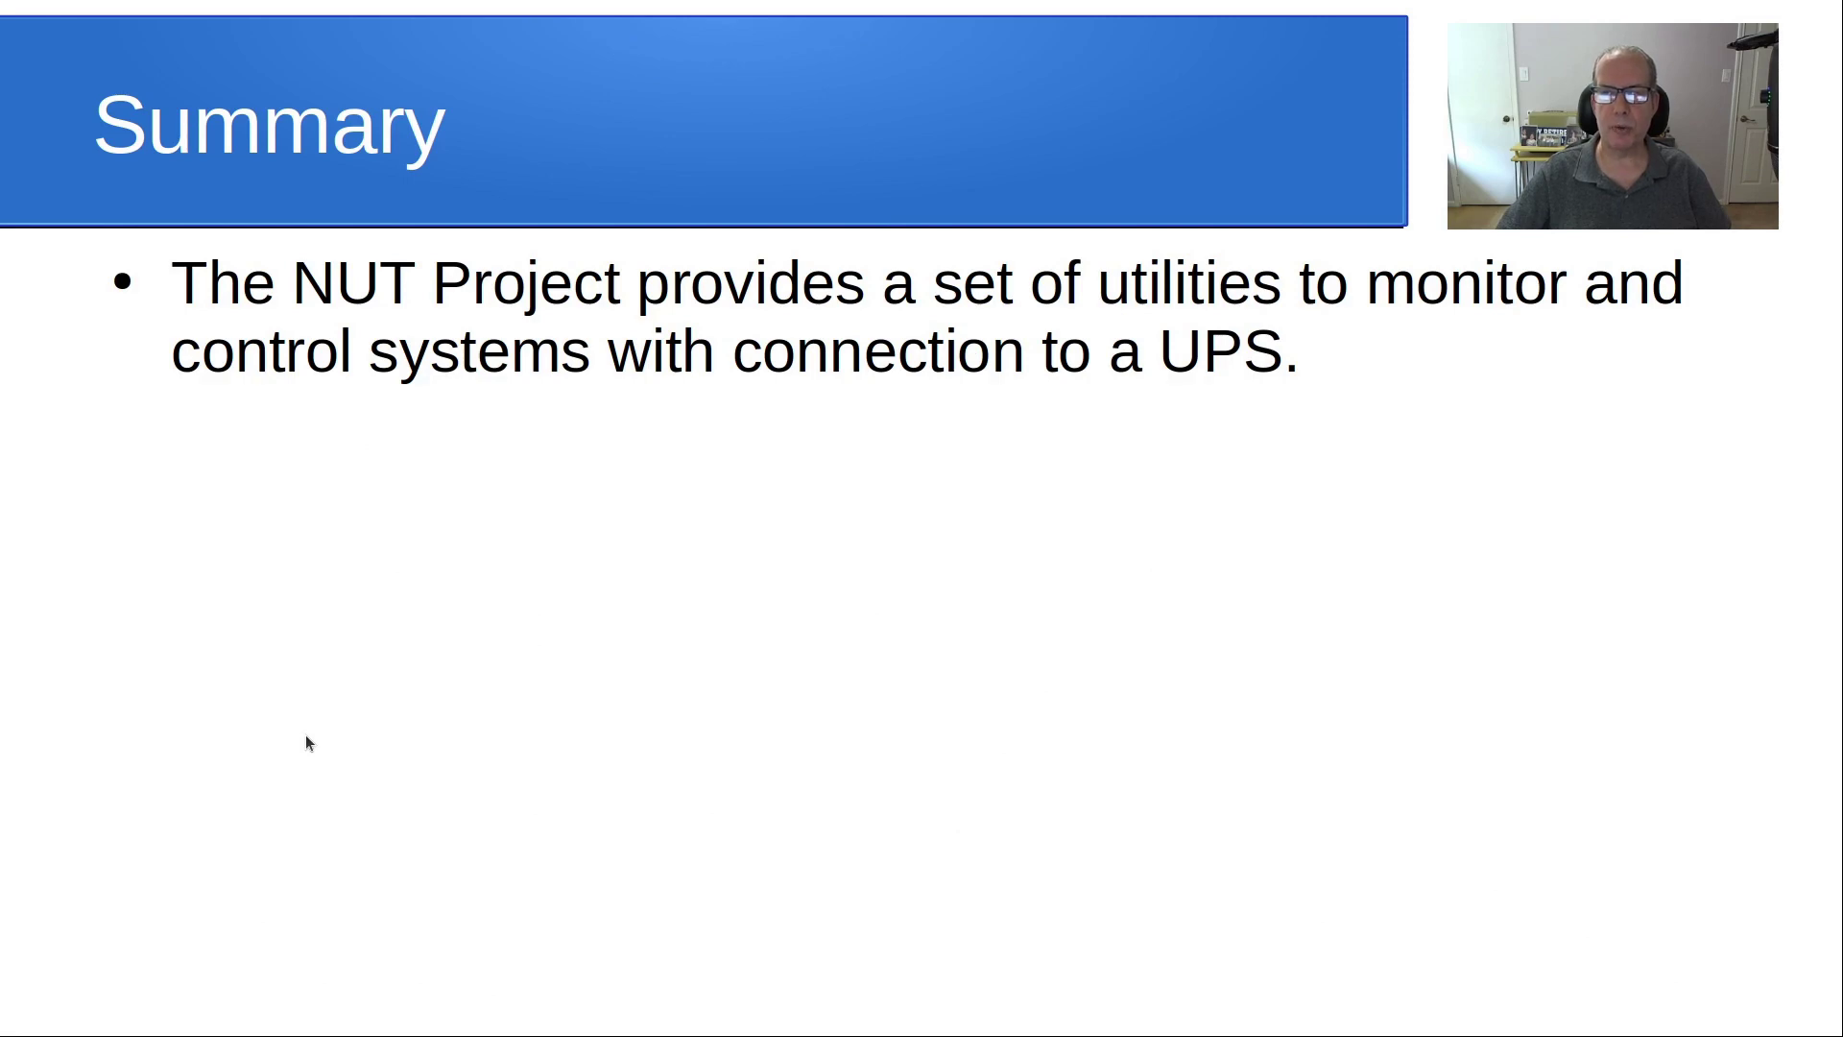
left_click(306, 737)
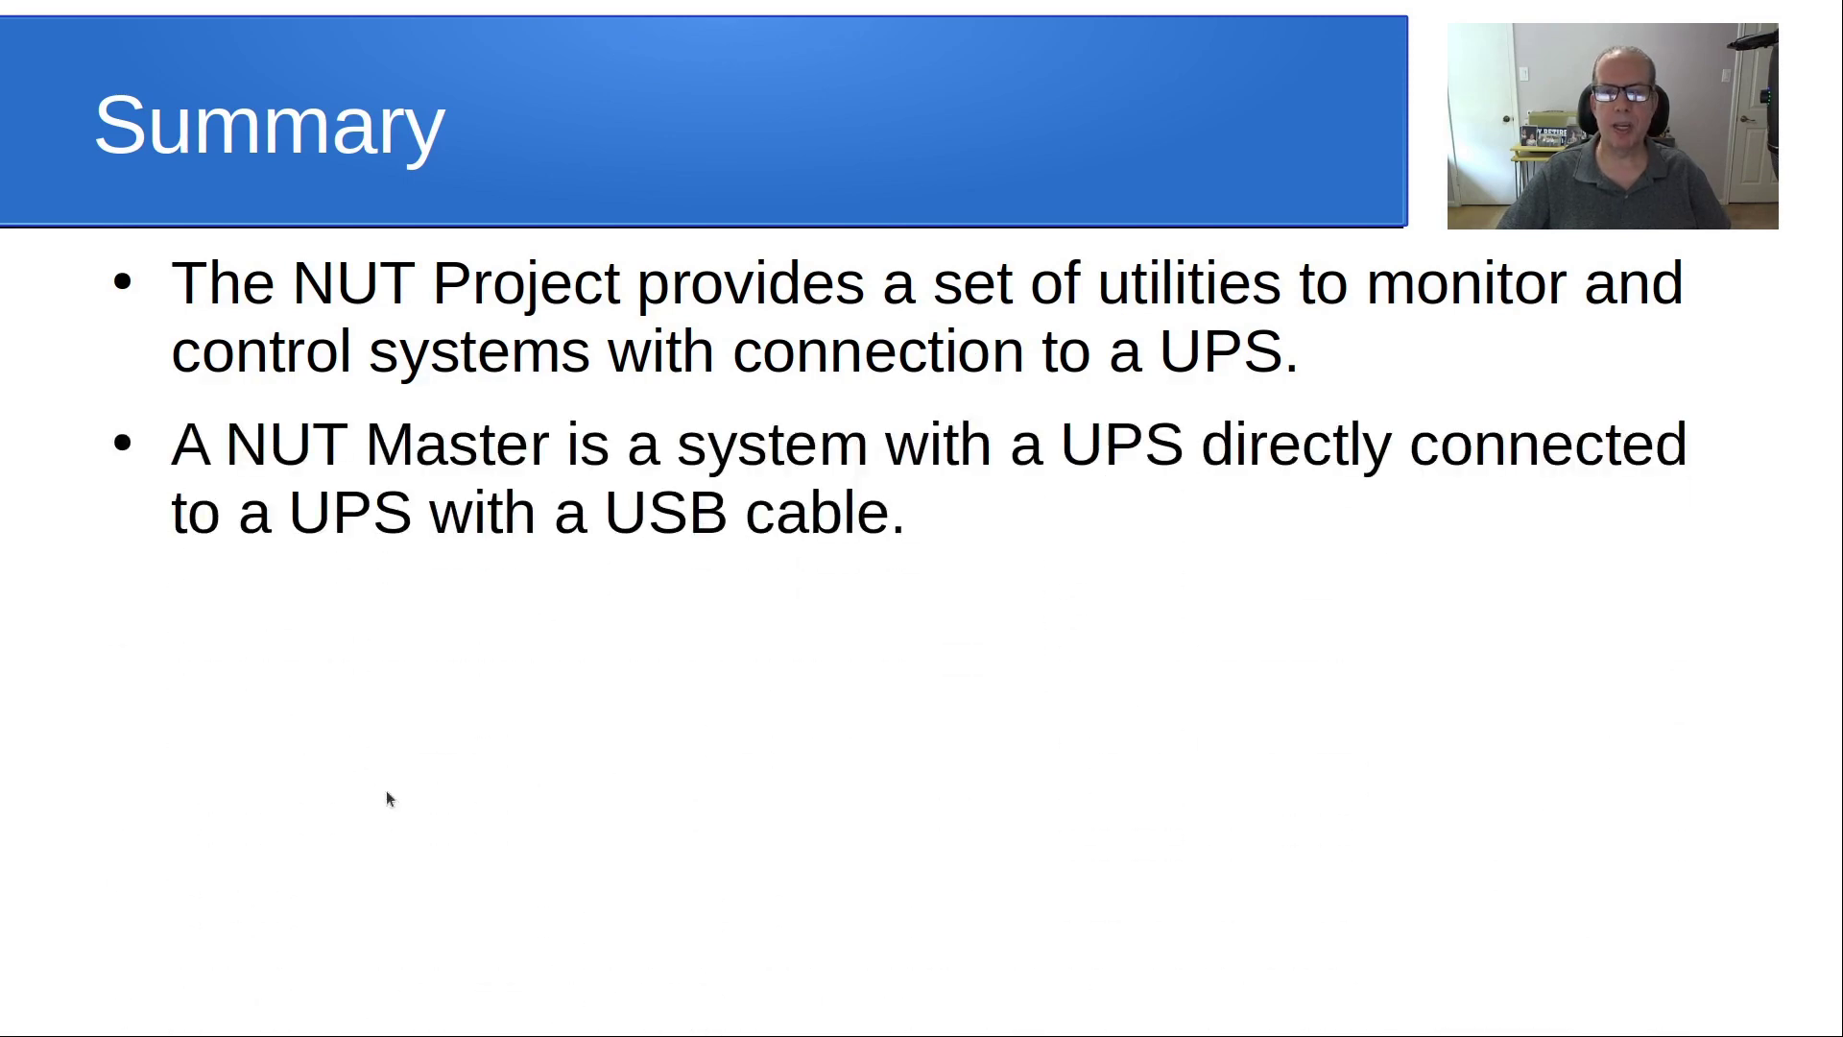